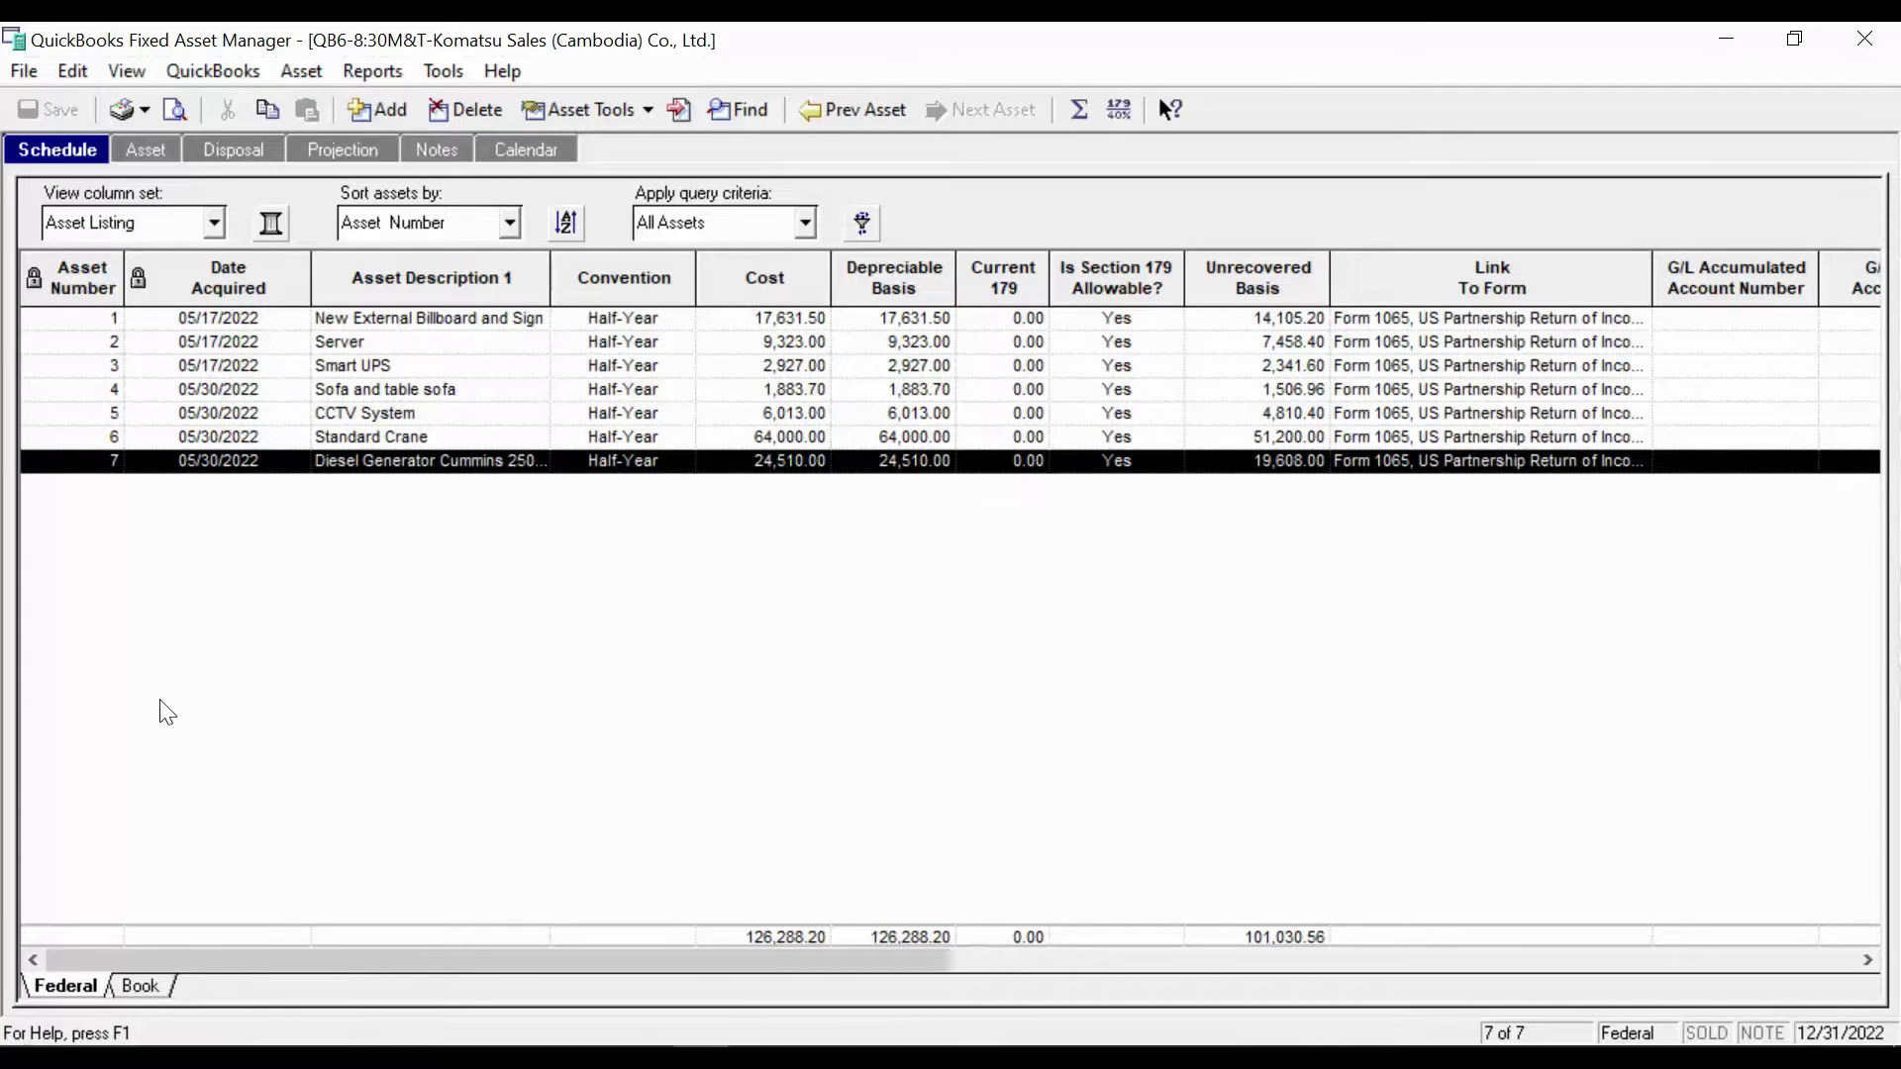
# Show the asset schedule on the Book basis instead of Federal
pyautogui.click(160, 987)
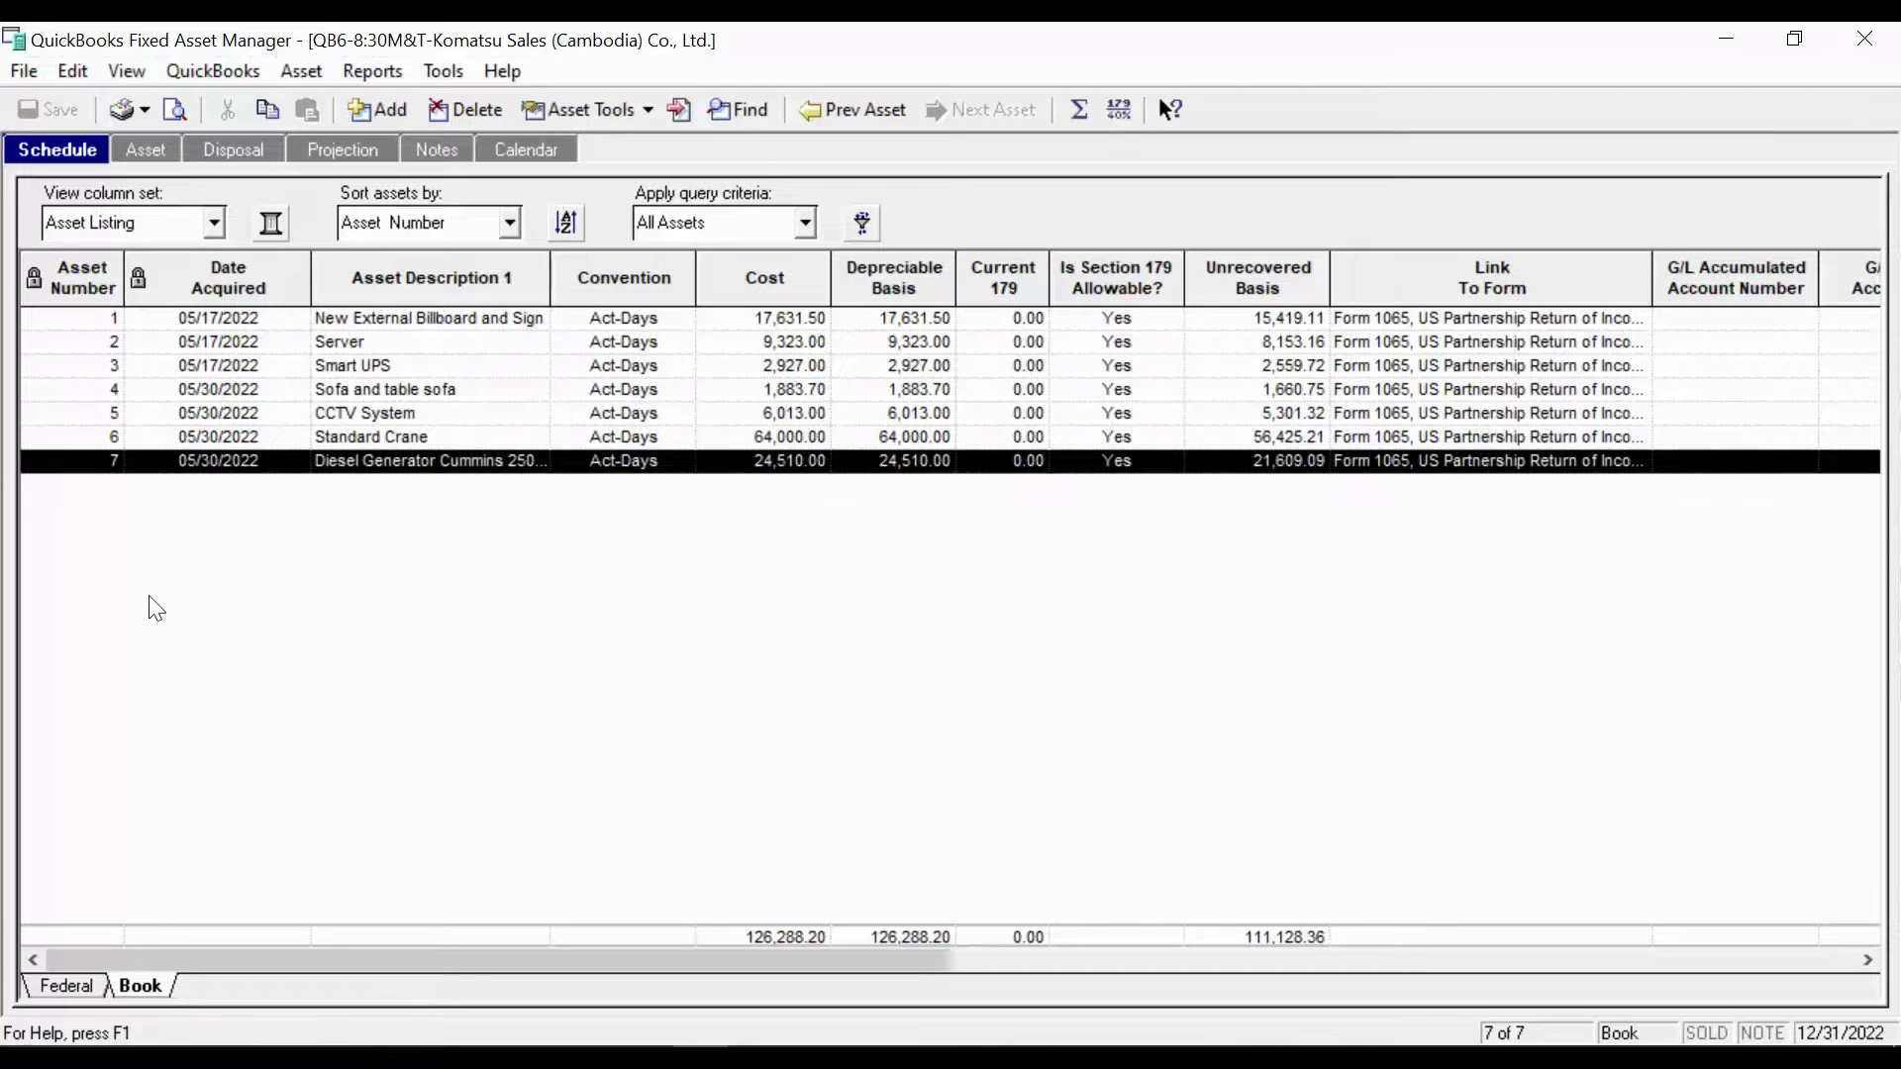
pyautogui.click(25, 73)
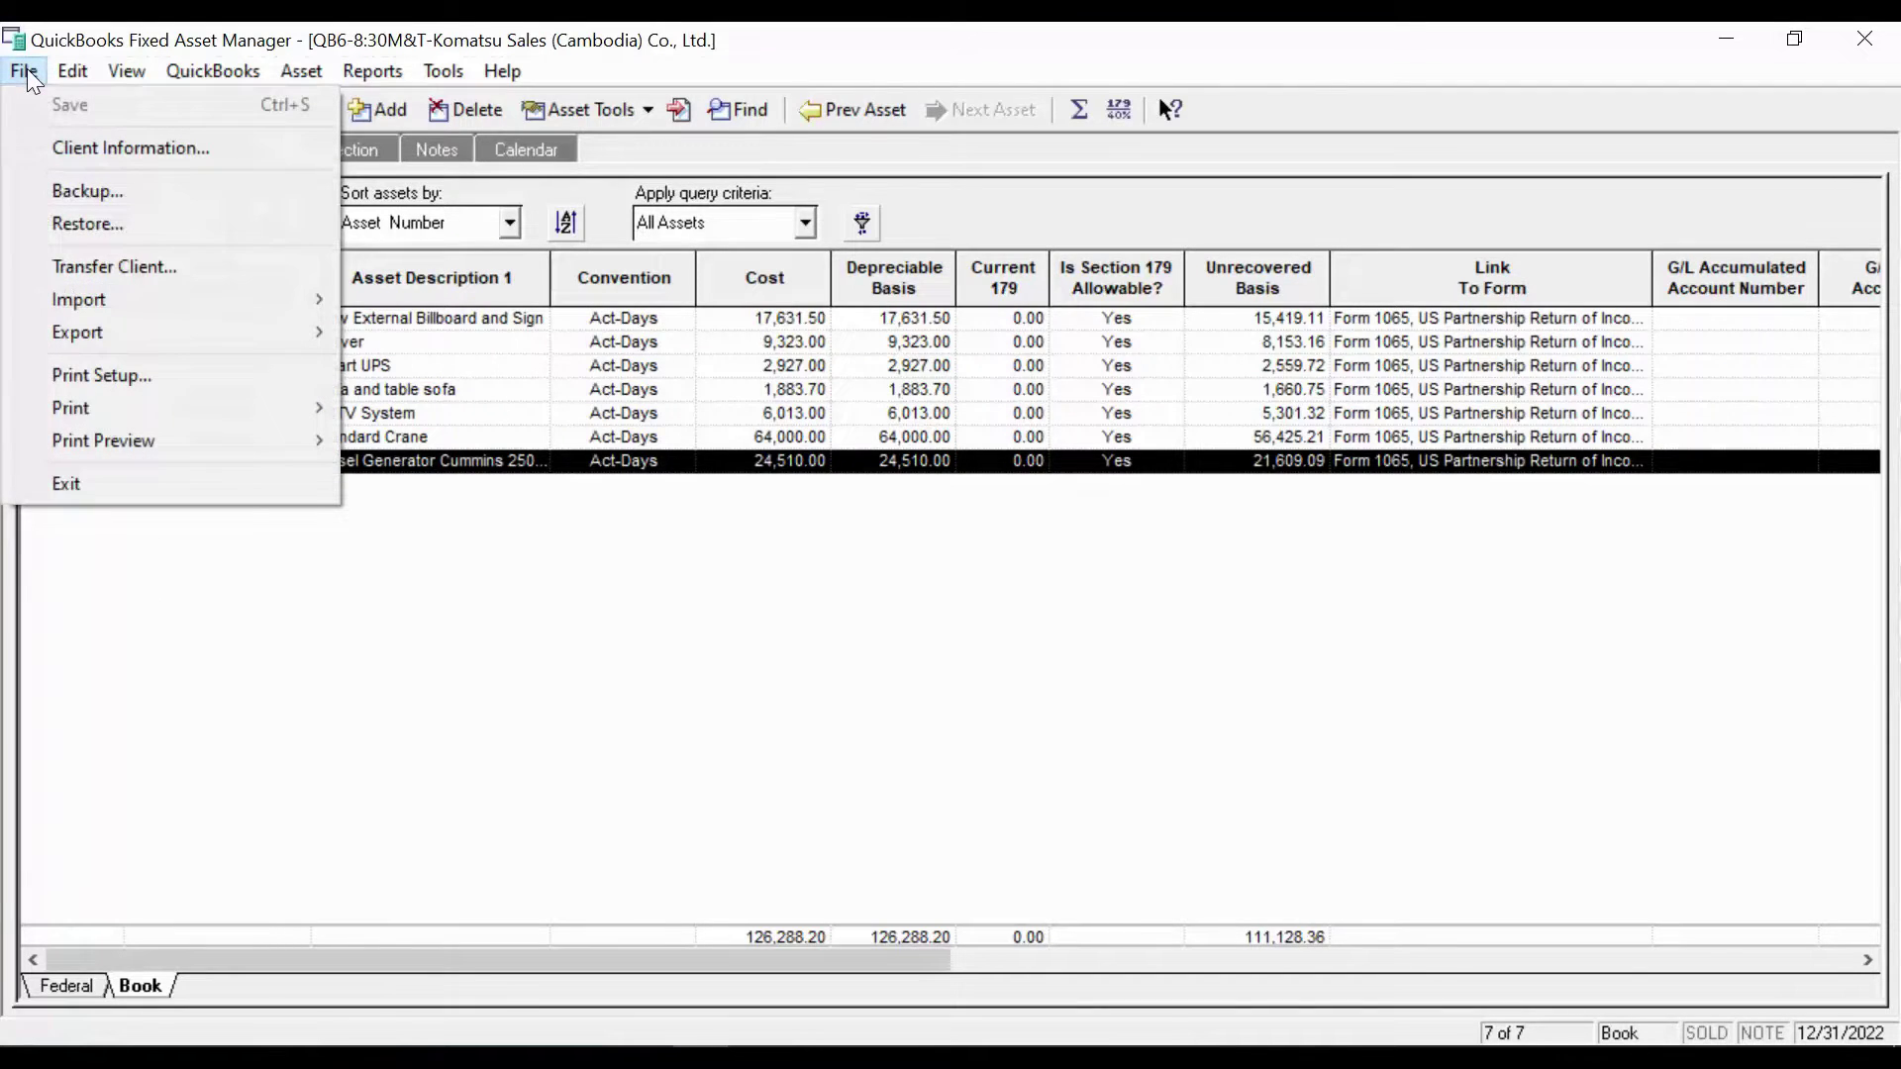
pyautogui.click(550, 683)
# Switch to QuickBooks Enterprise and open the Pay Bills window for vendor bills
pyautogui.click(584, 1057)
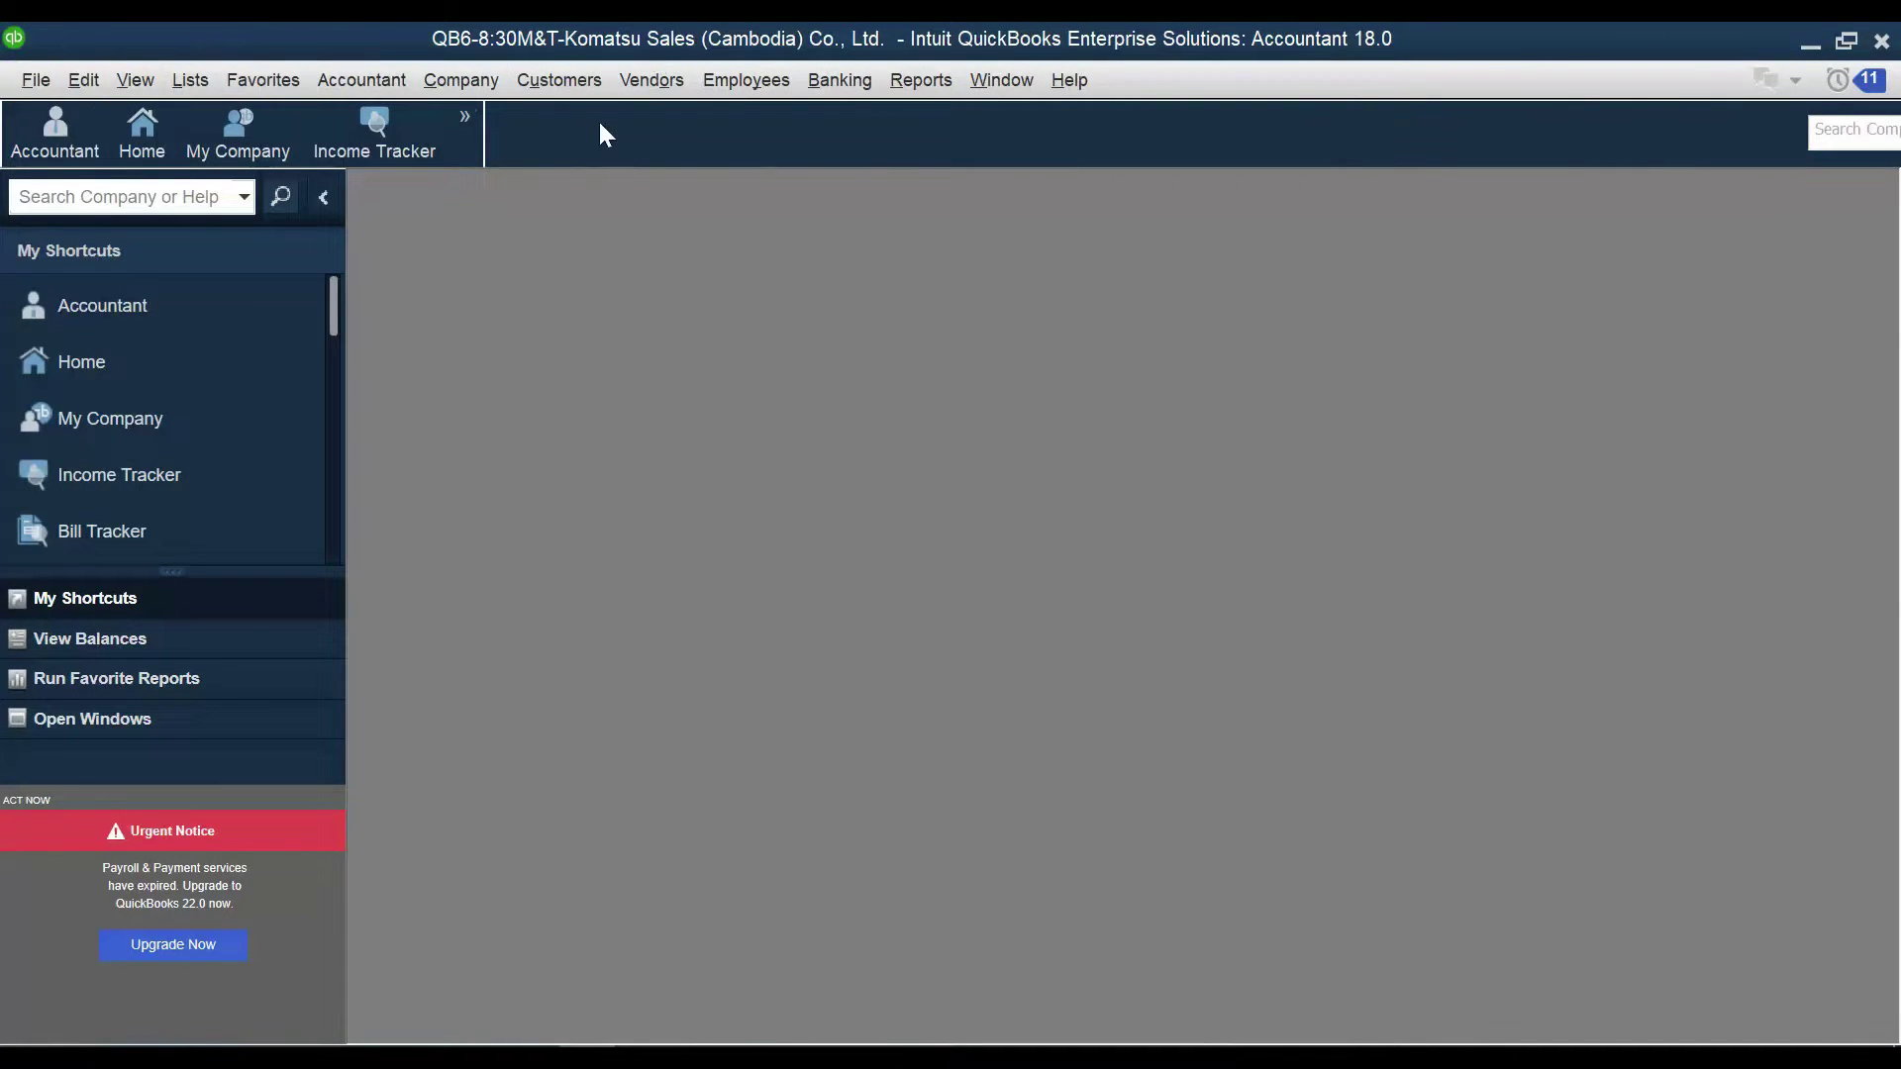
pyautogui.click(832, 84)
pyautogui.moveTo(746, 91)
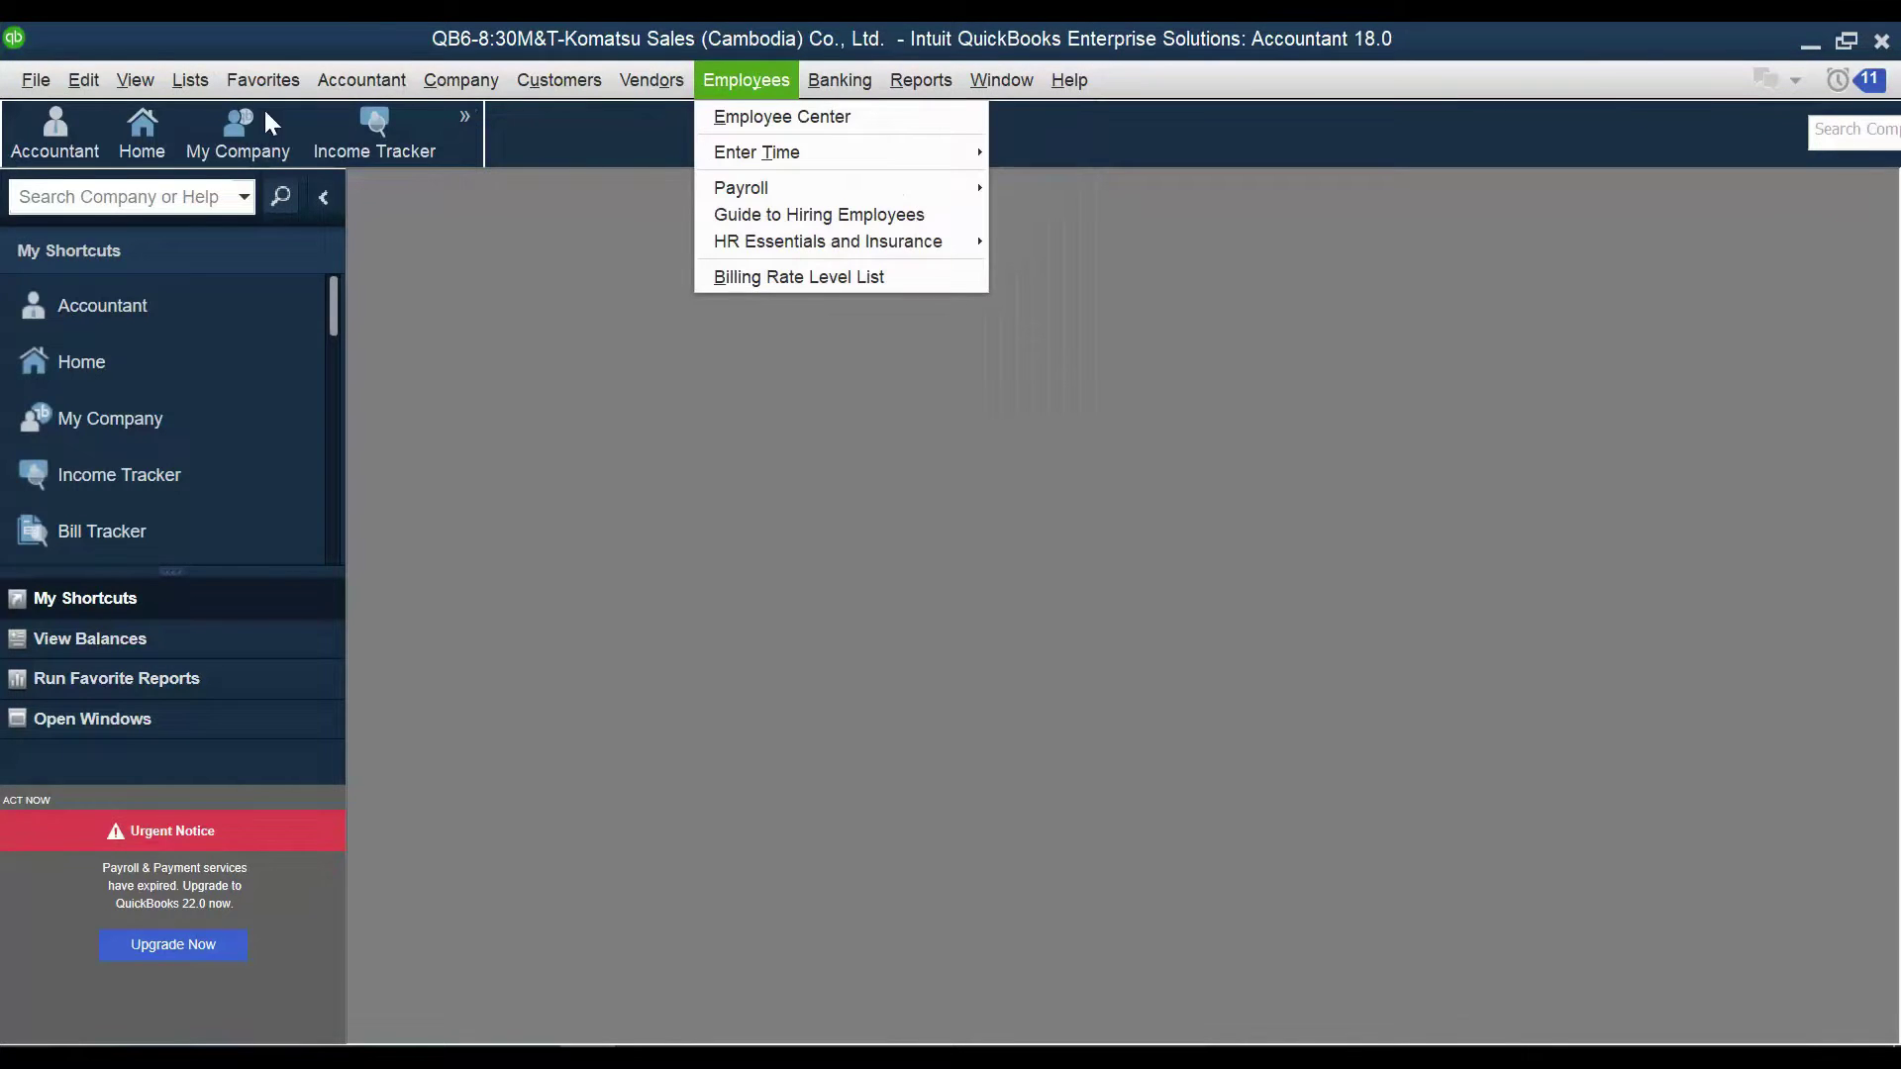
pyautogui.click(36, 79)
pyautogui.click(560, 81)
pyautogui.moveTo(602, 103)
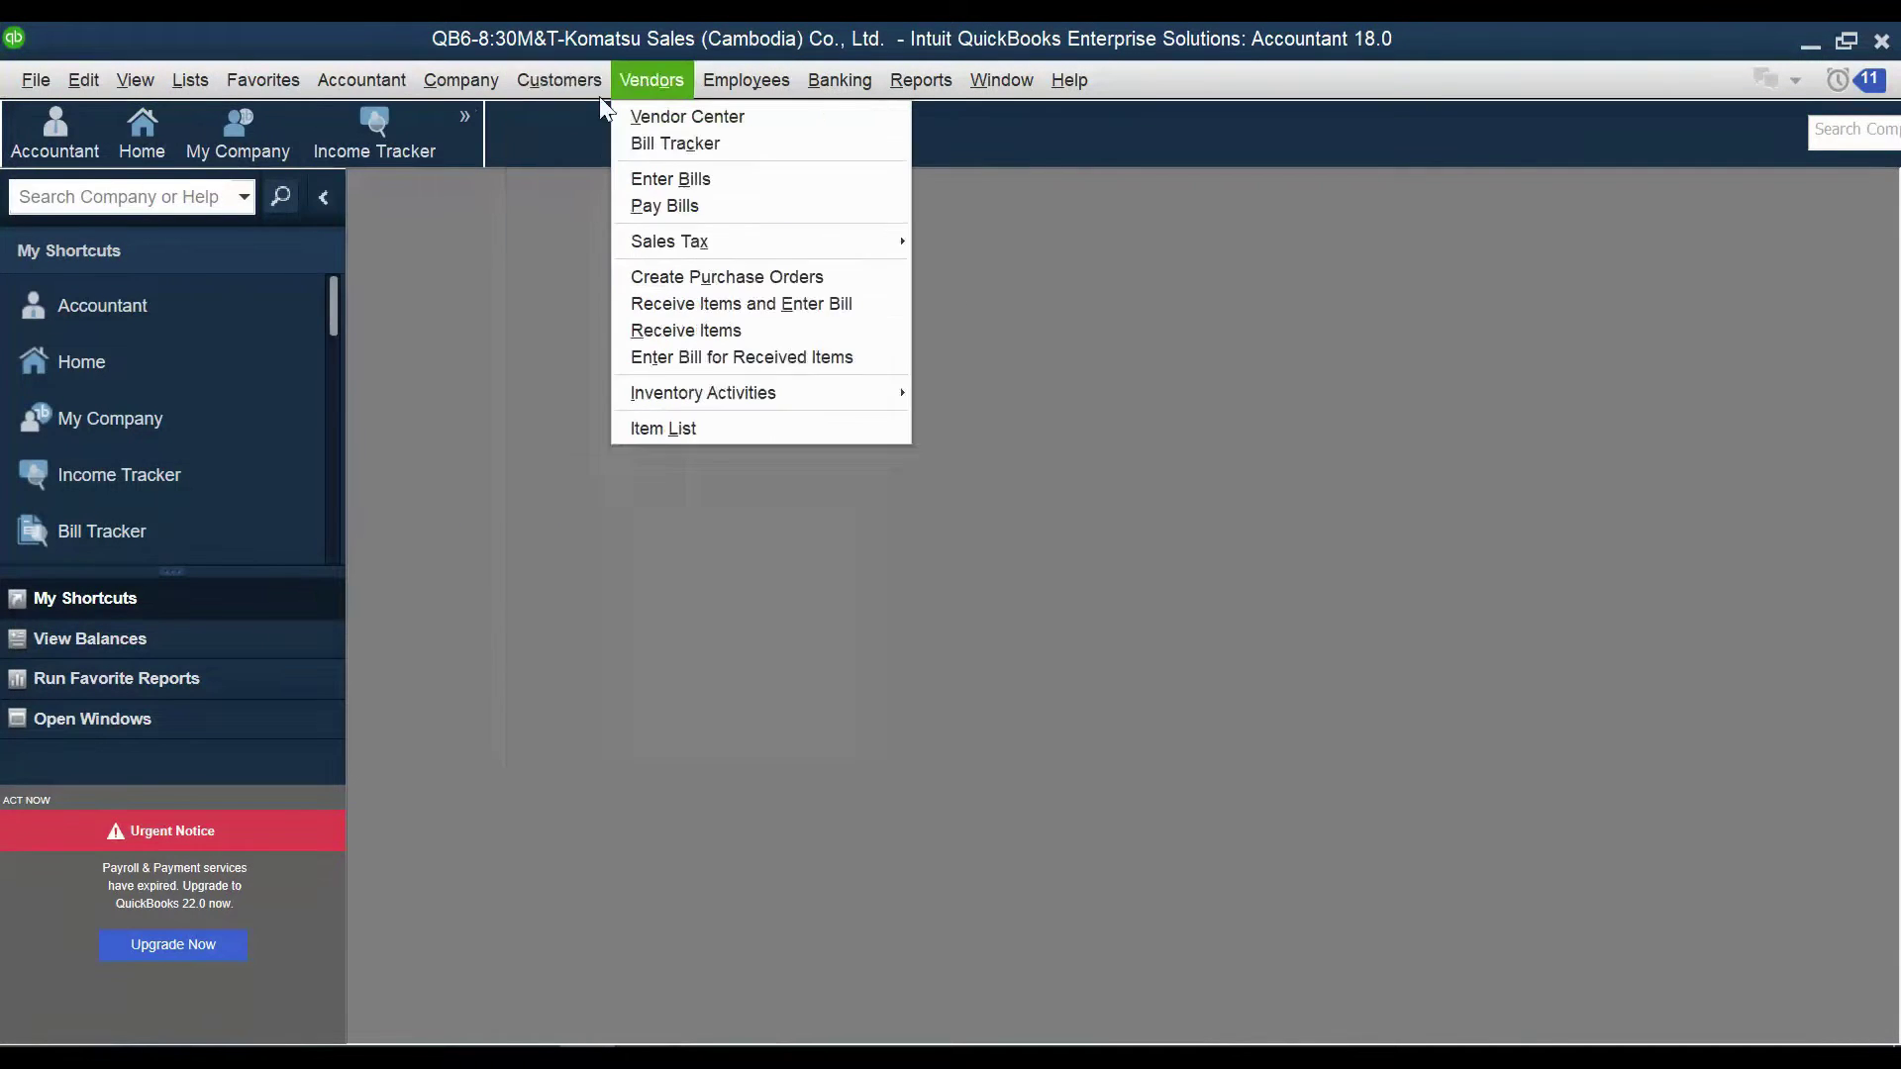
pyautogui.click(624, 79)
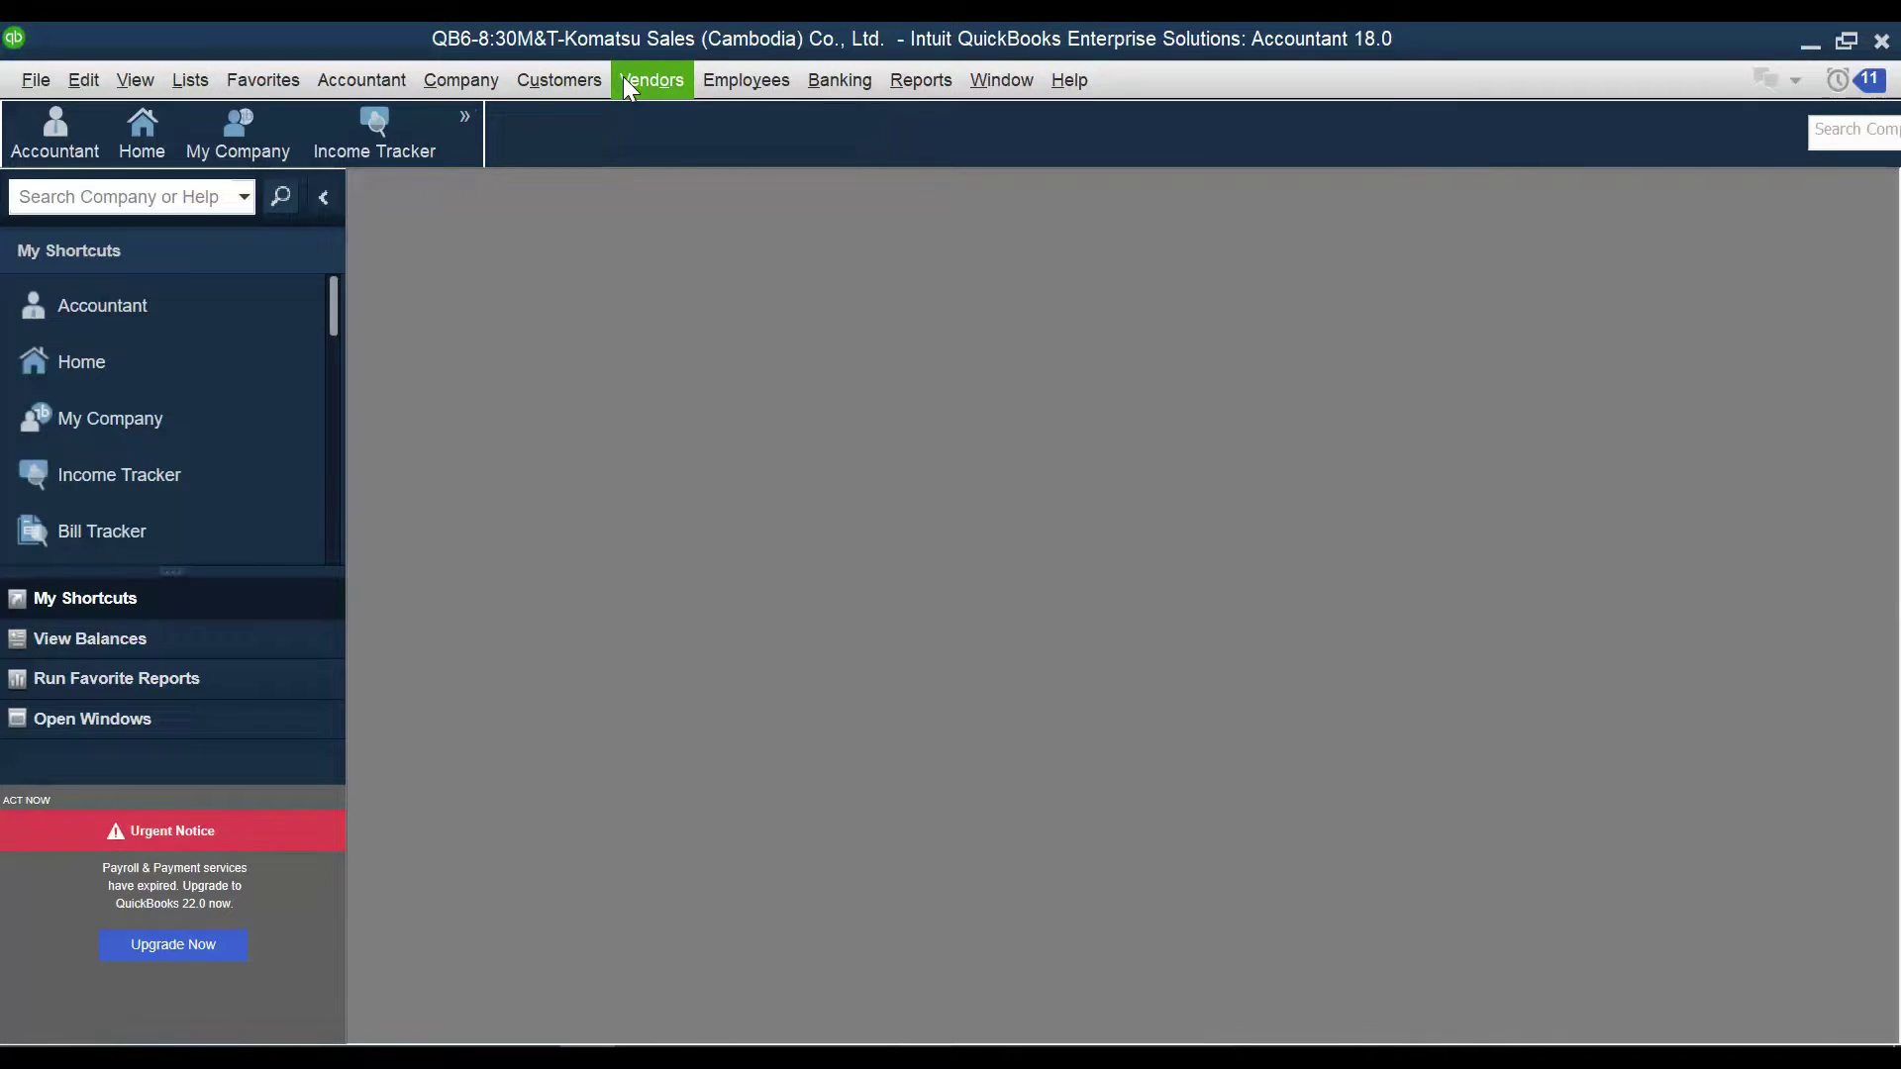
pyautogui.click(623, 79)
pyautogui.click(701, 206)
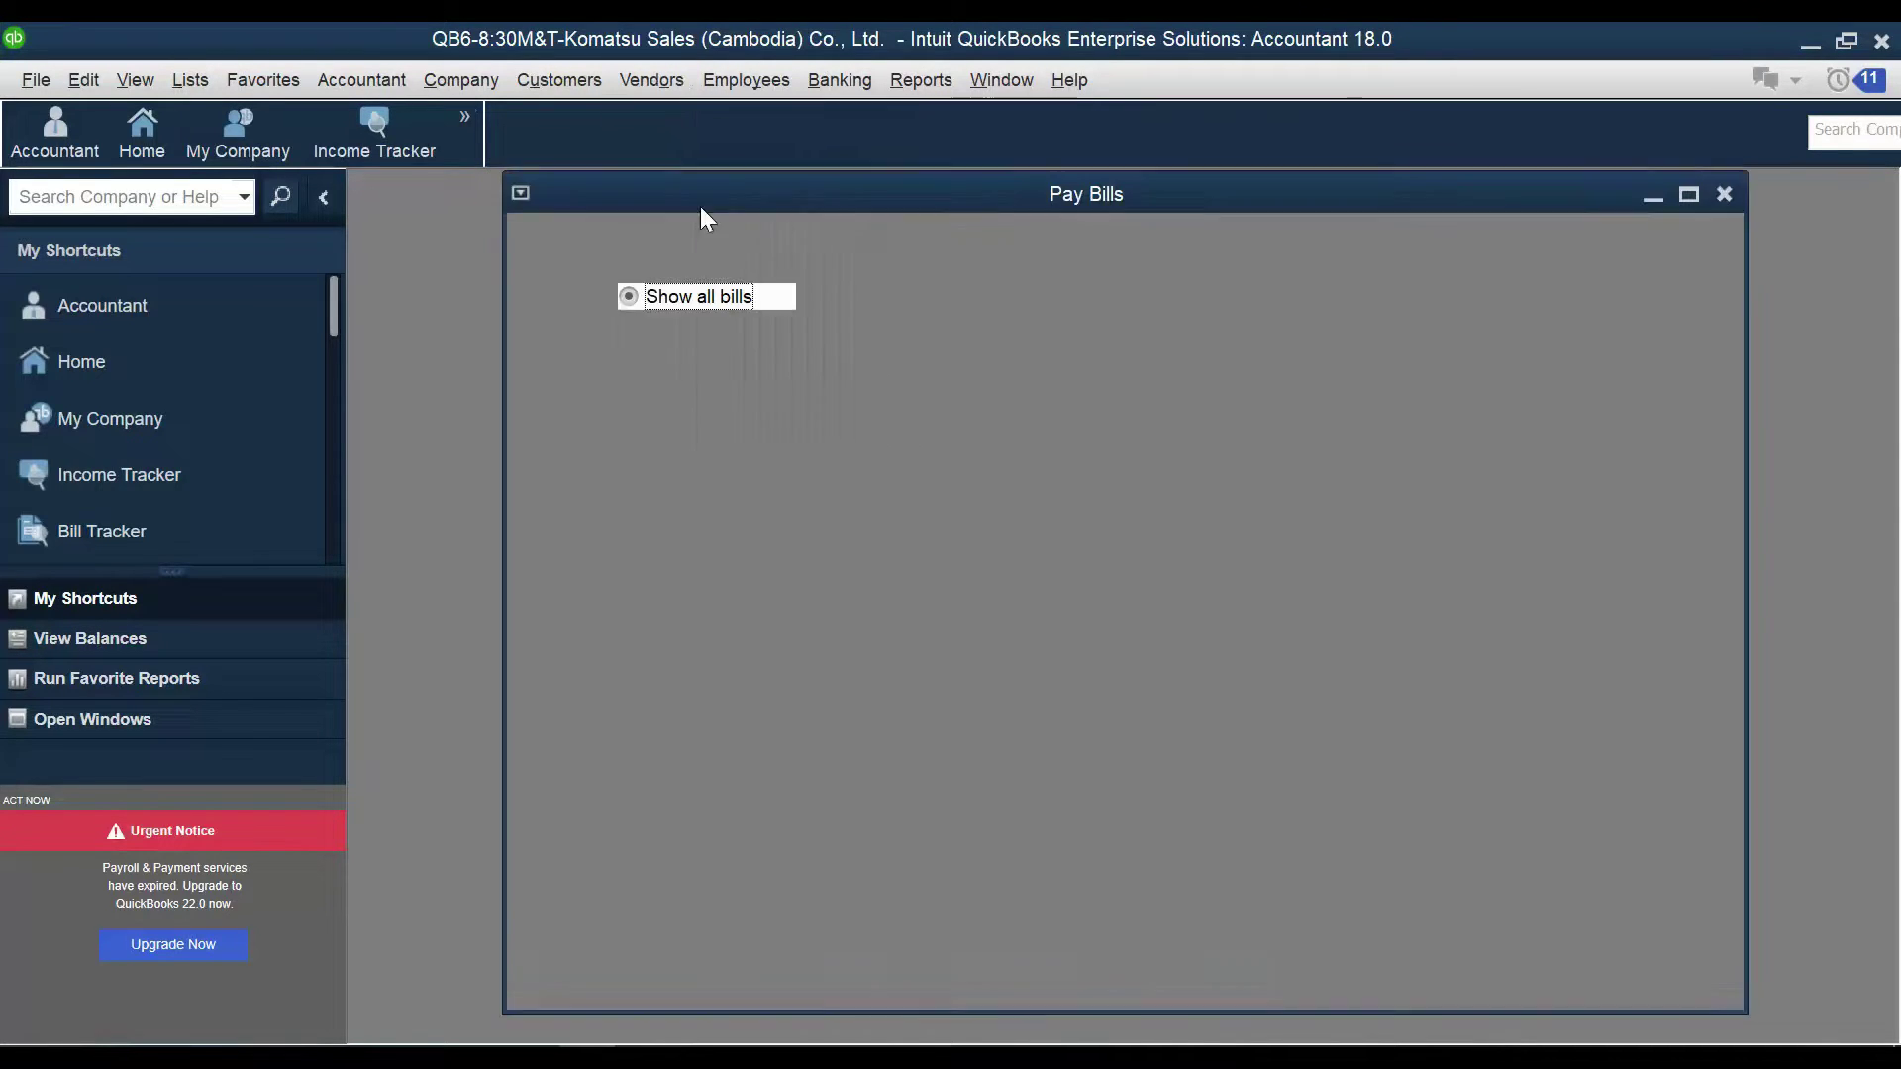
# Set the A/P account to 2114000 · Account payable - Others and select the Inkjet (Cambodia) bill for payment
pyautogui.click(1360, 273)
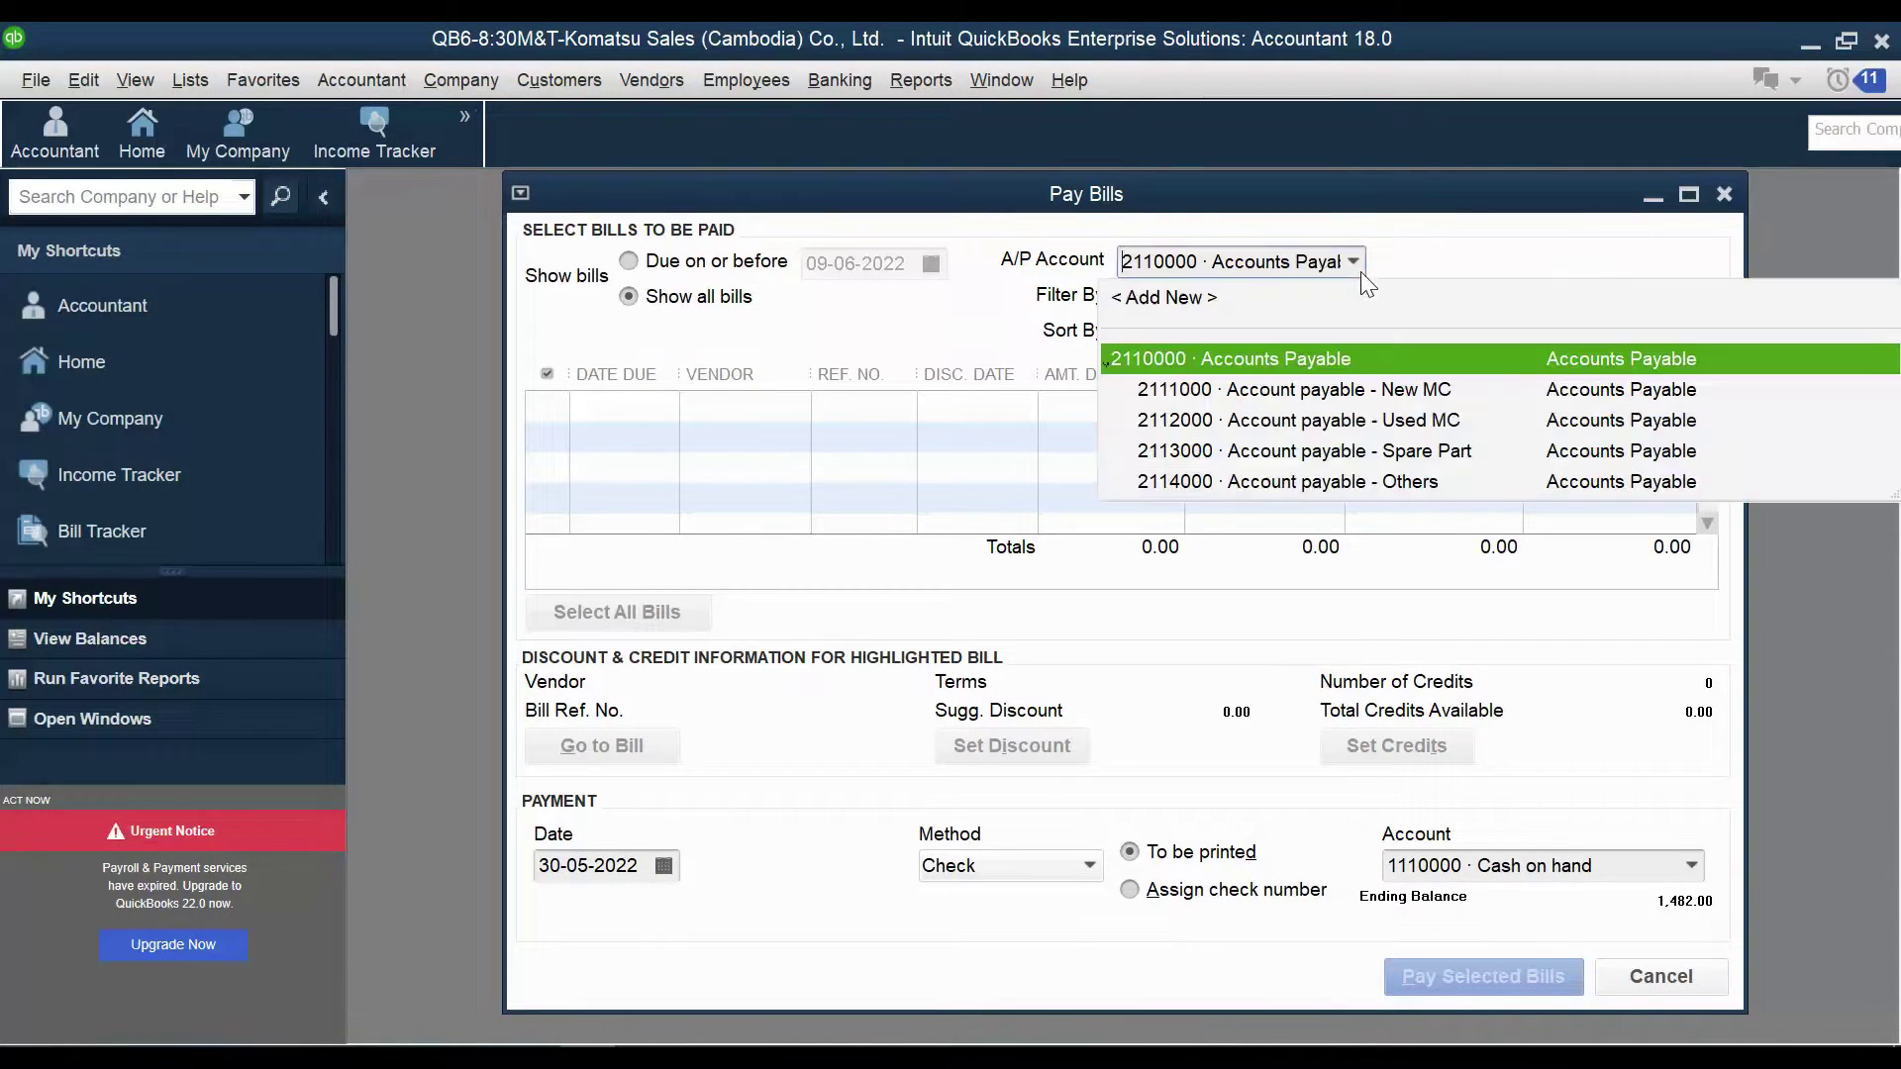
pyautogui.click(1411, 483)
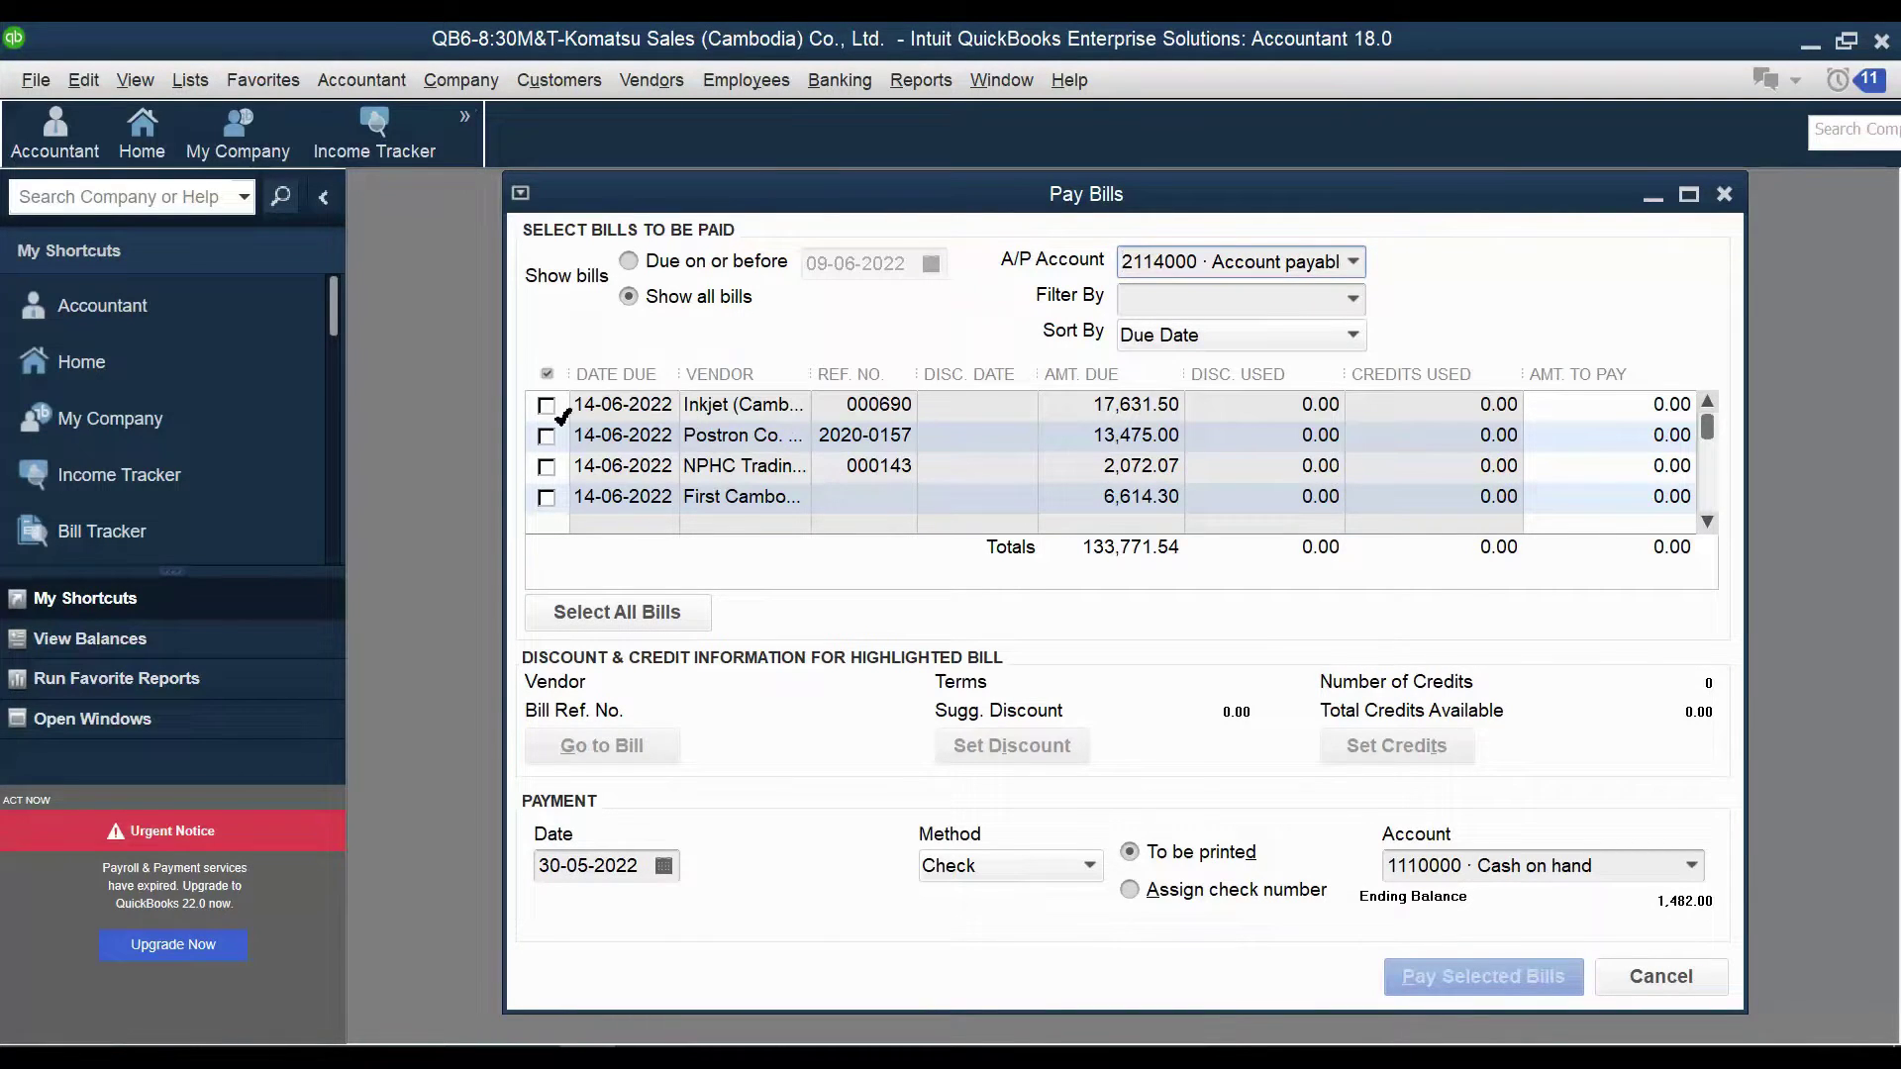
pyautogui.click(547, 406)
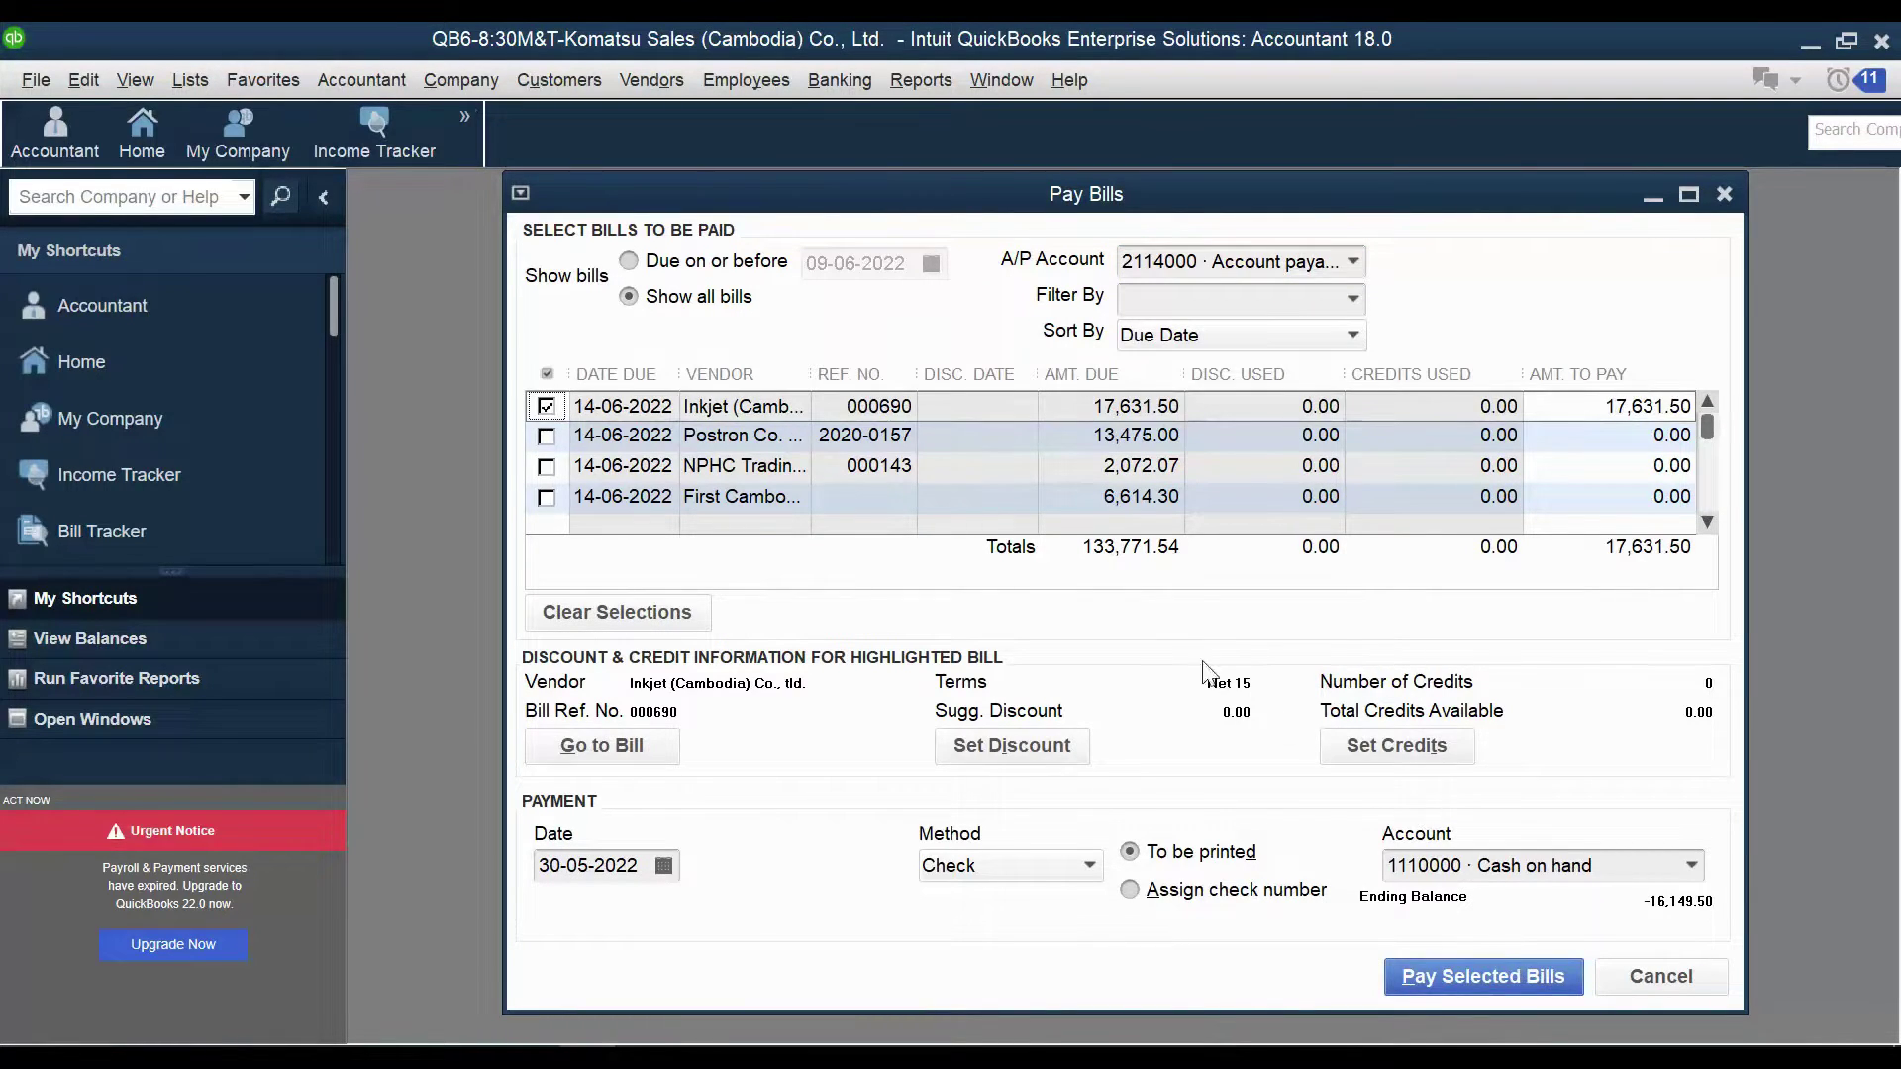
pyautogui.moveTo(1201, 188); pyautogui.dragTo(1065, 190)
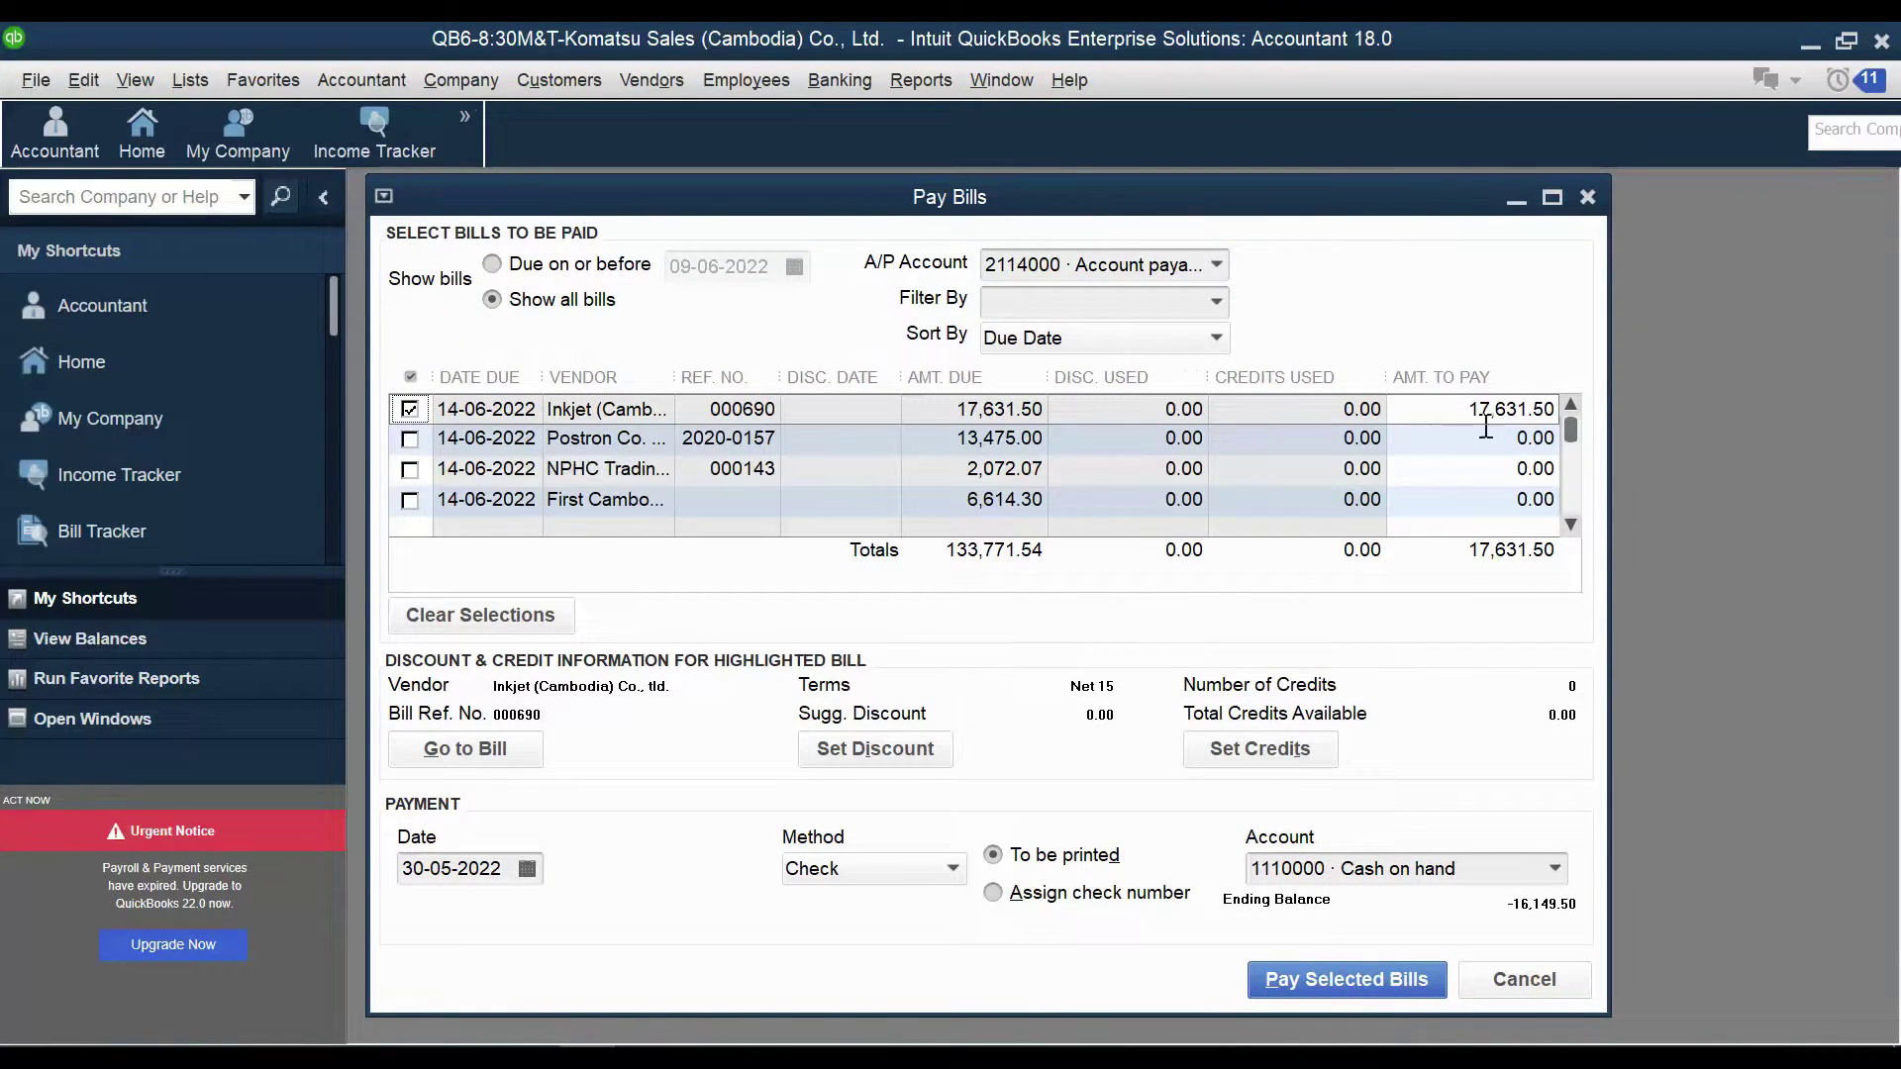
# Pay the selected Inkjet bill from the 1112000 · CCB bank account and close the payment summary
pyautogui.click(1554, 875)
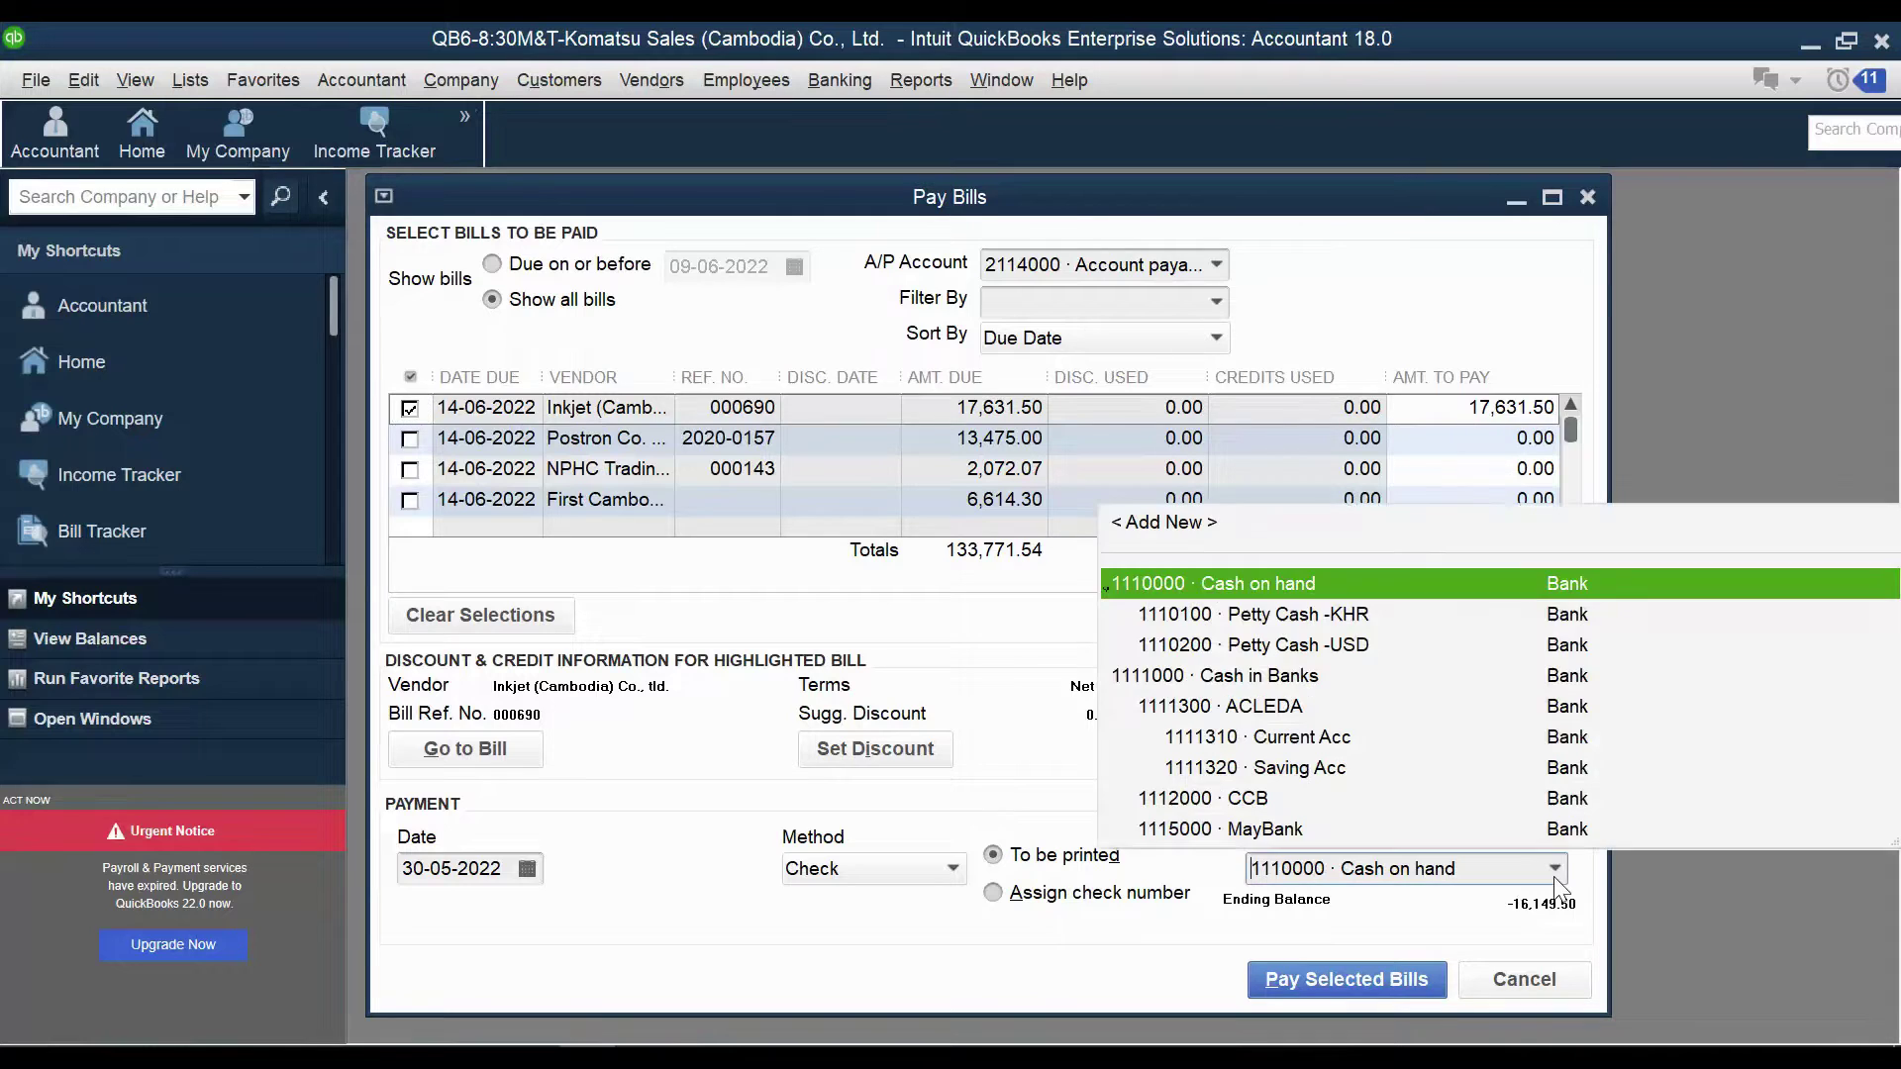
pyautogui.click(1341, 808)
pyautogui.click(1105, 574)
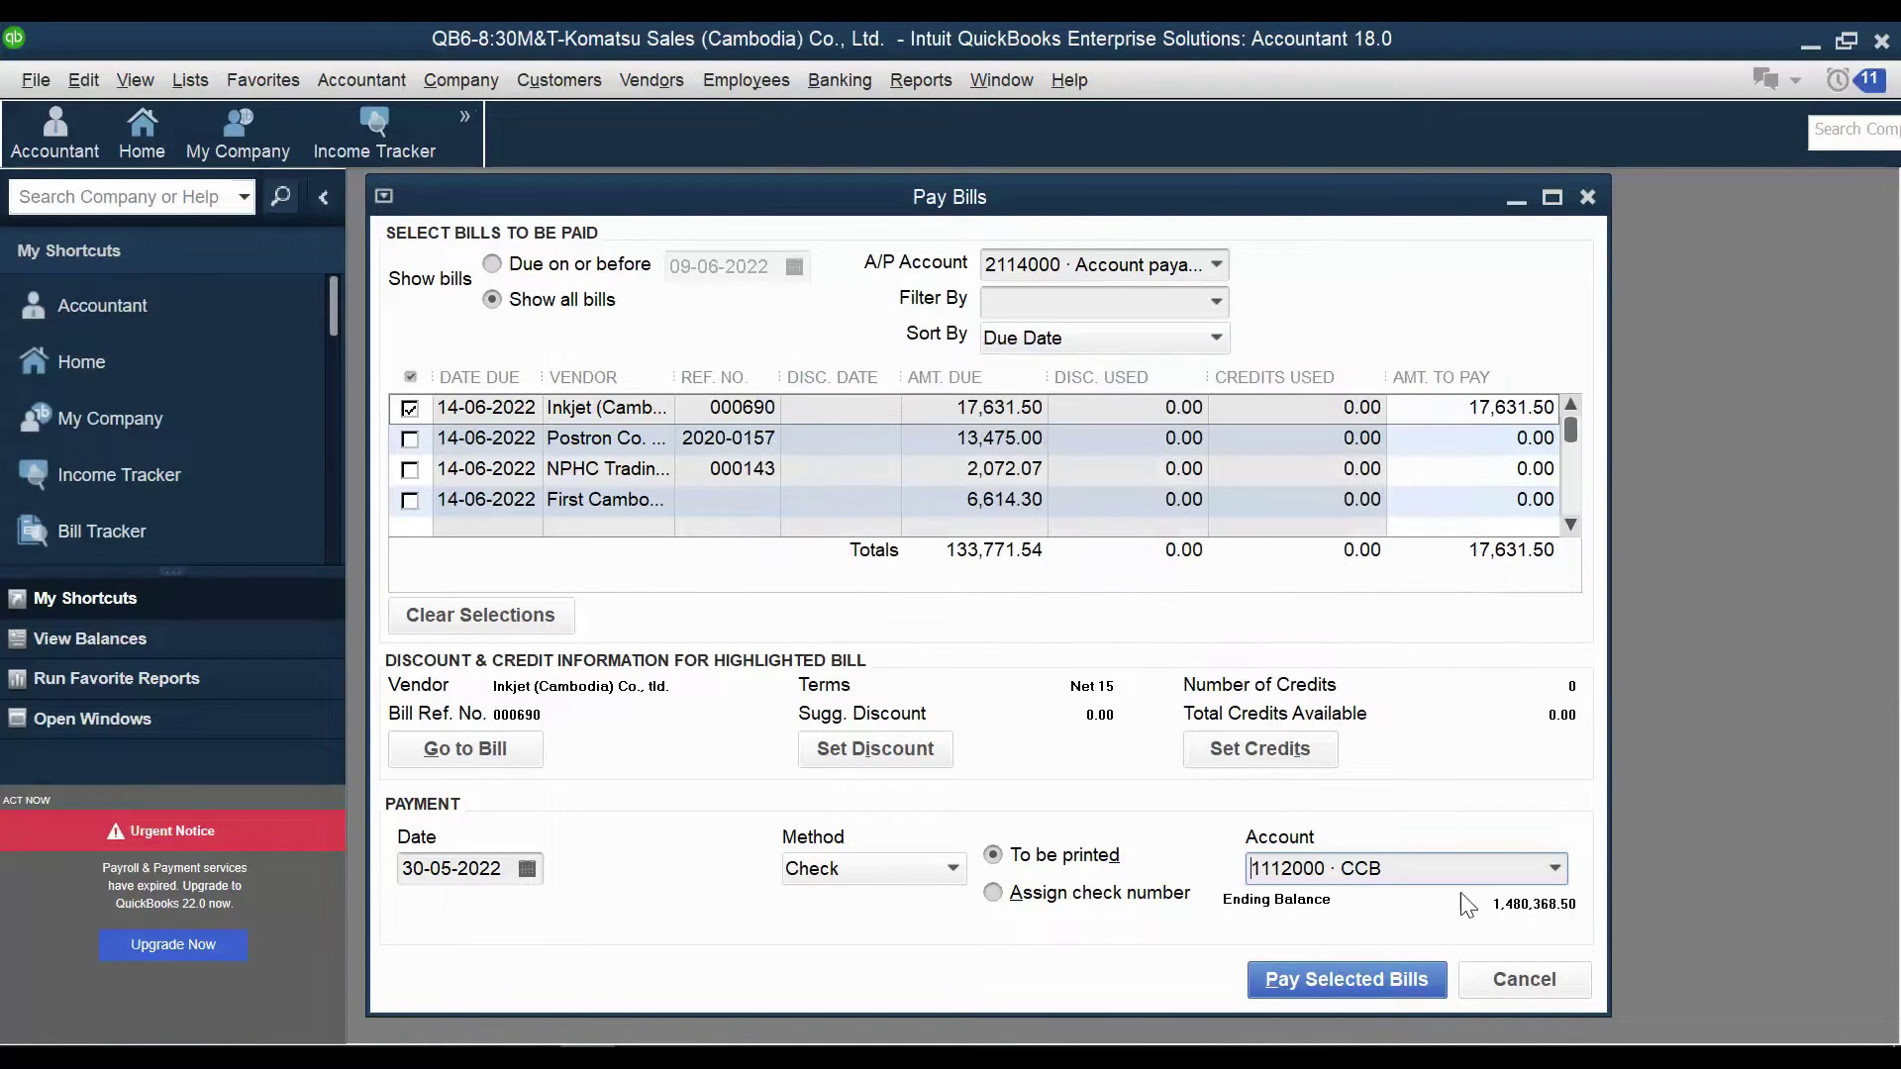
pyautogui.click(1338, 982)
pyautogui.click(1297, 839)
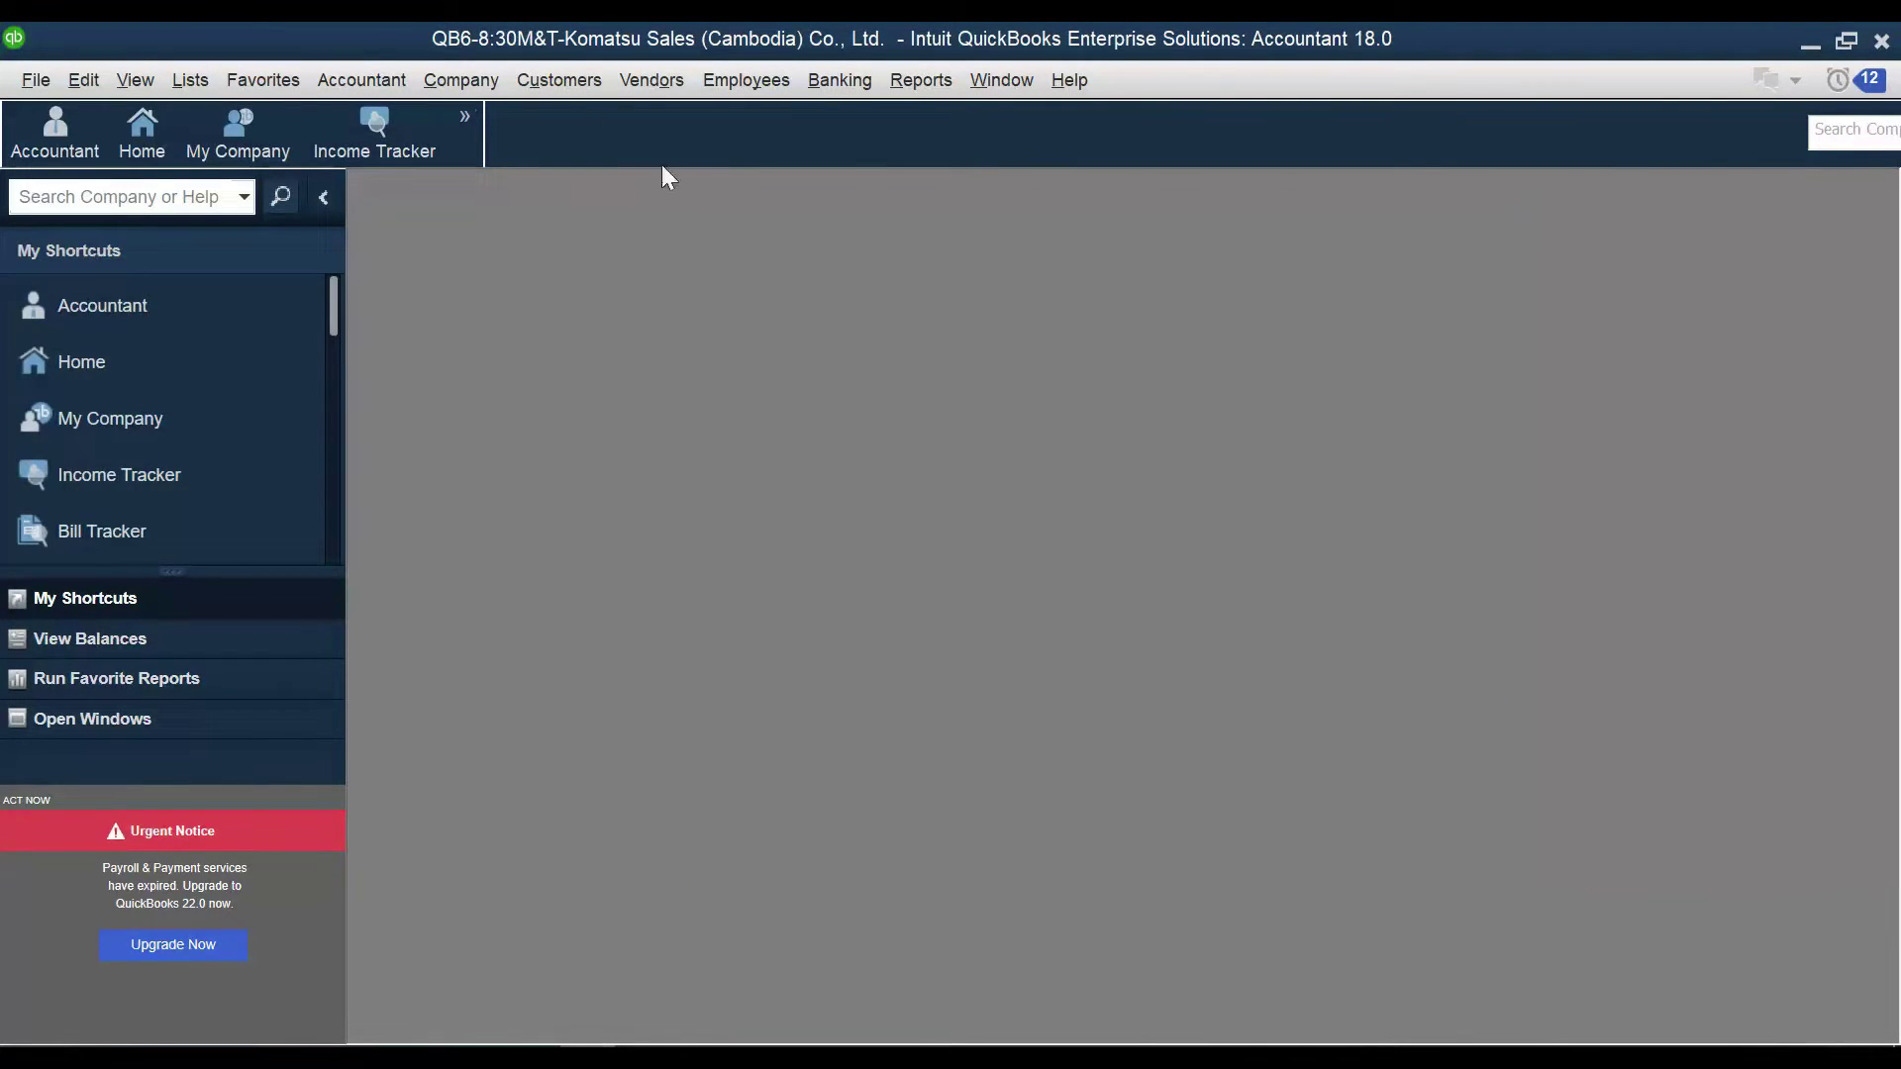
# Switch back to QuickBooks Fixed Asset Manager, export the Book asset schedule as an Excel spreadsheet and open it maximized in Excel
pyautogui.click(762, 1058)
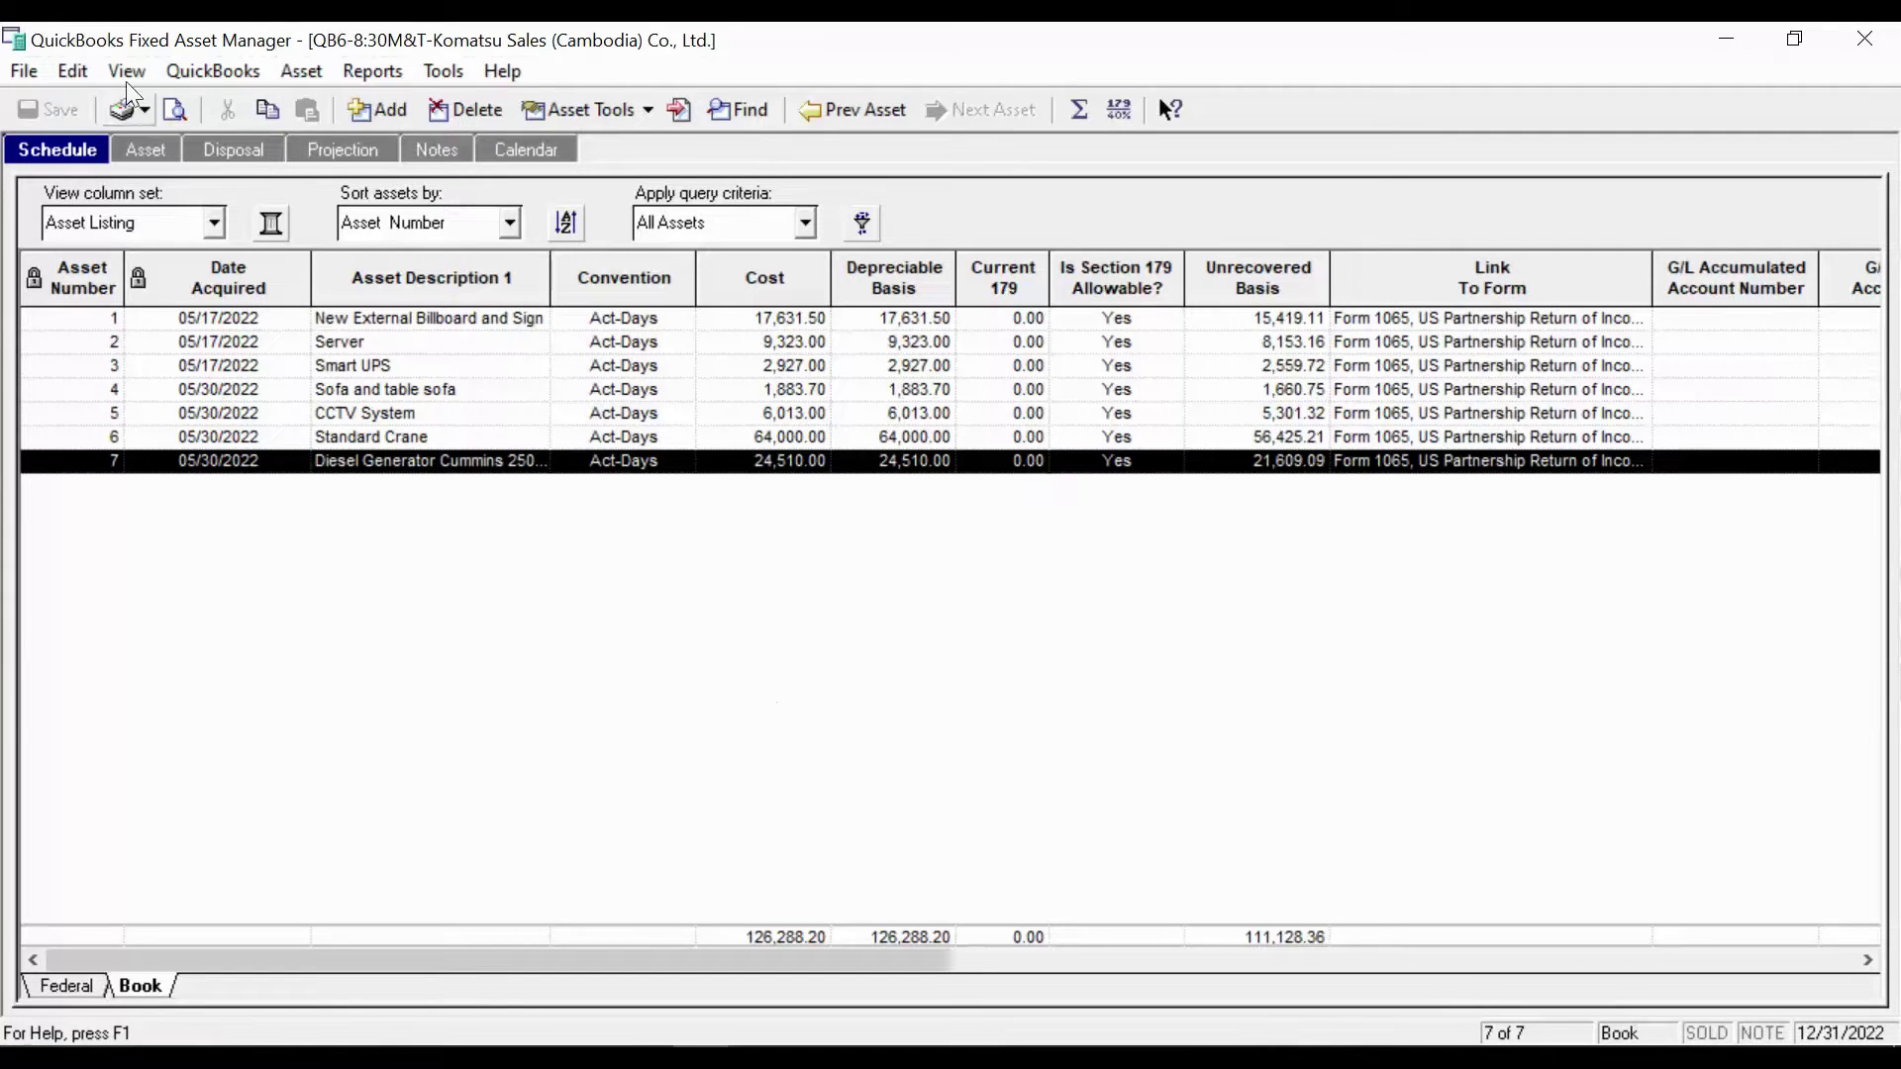
pyautogui.click(22, 71)
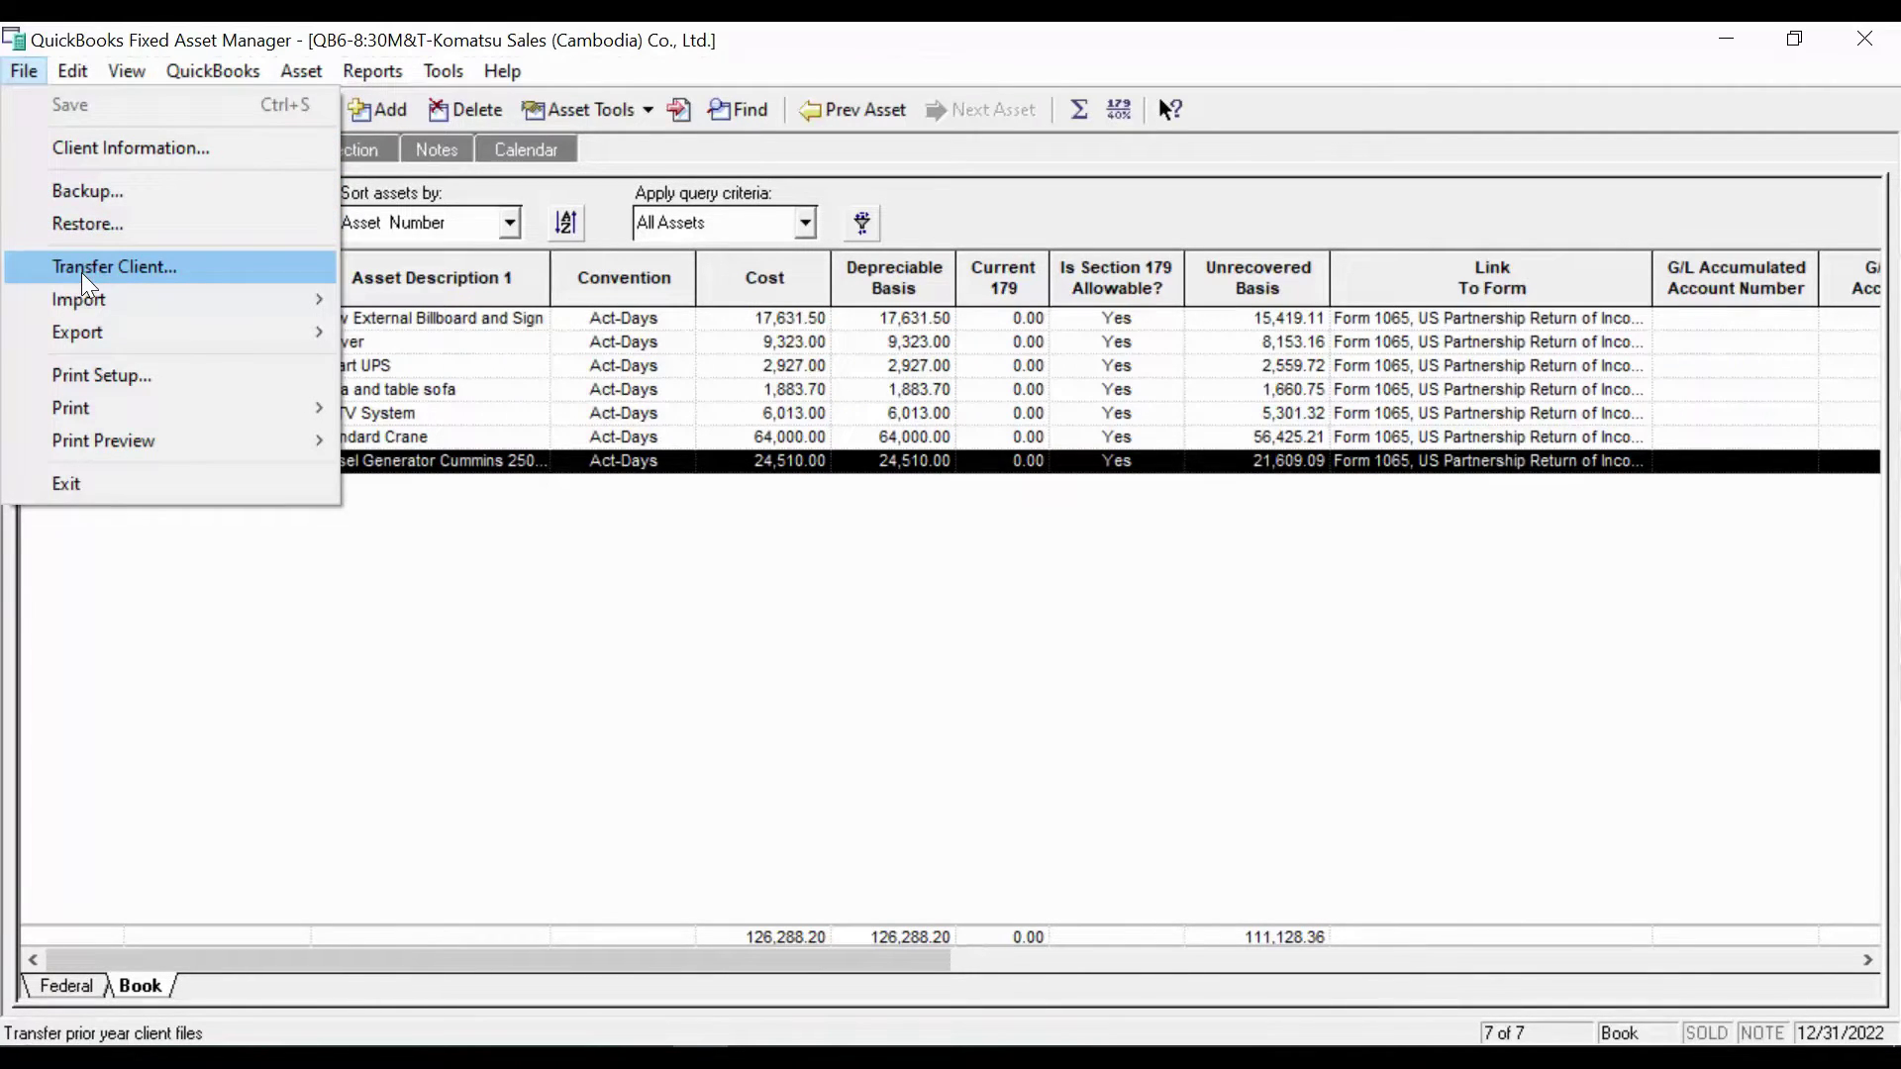
pyautogui.moveTo(109, 311)
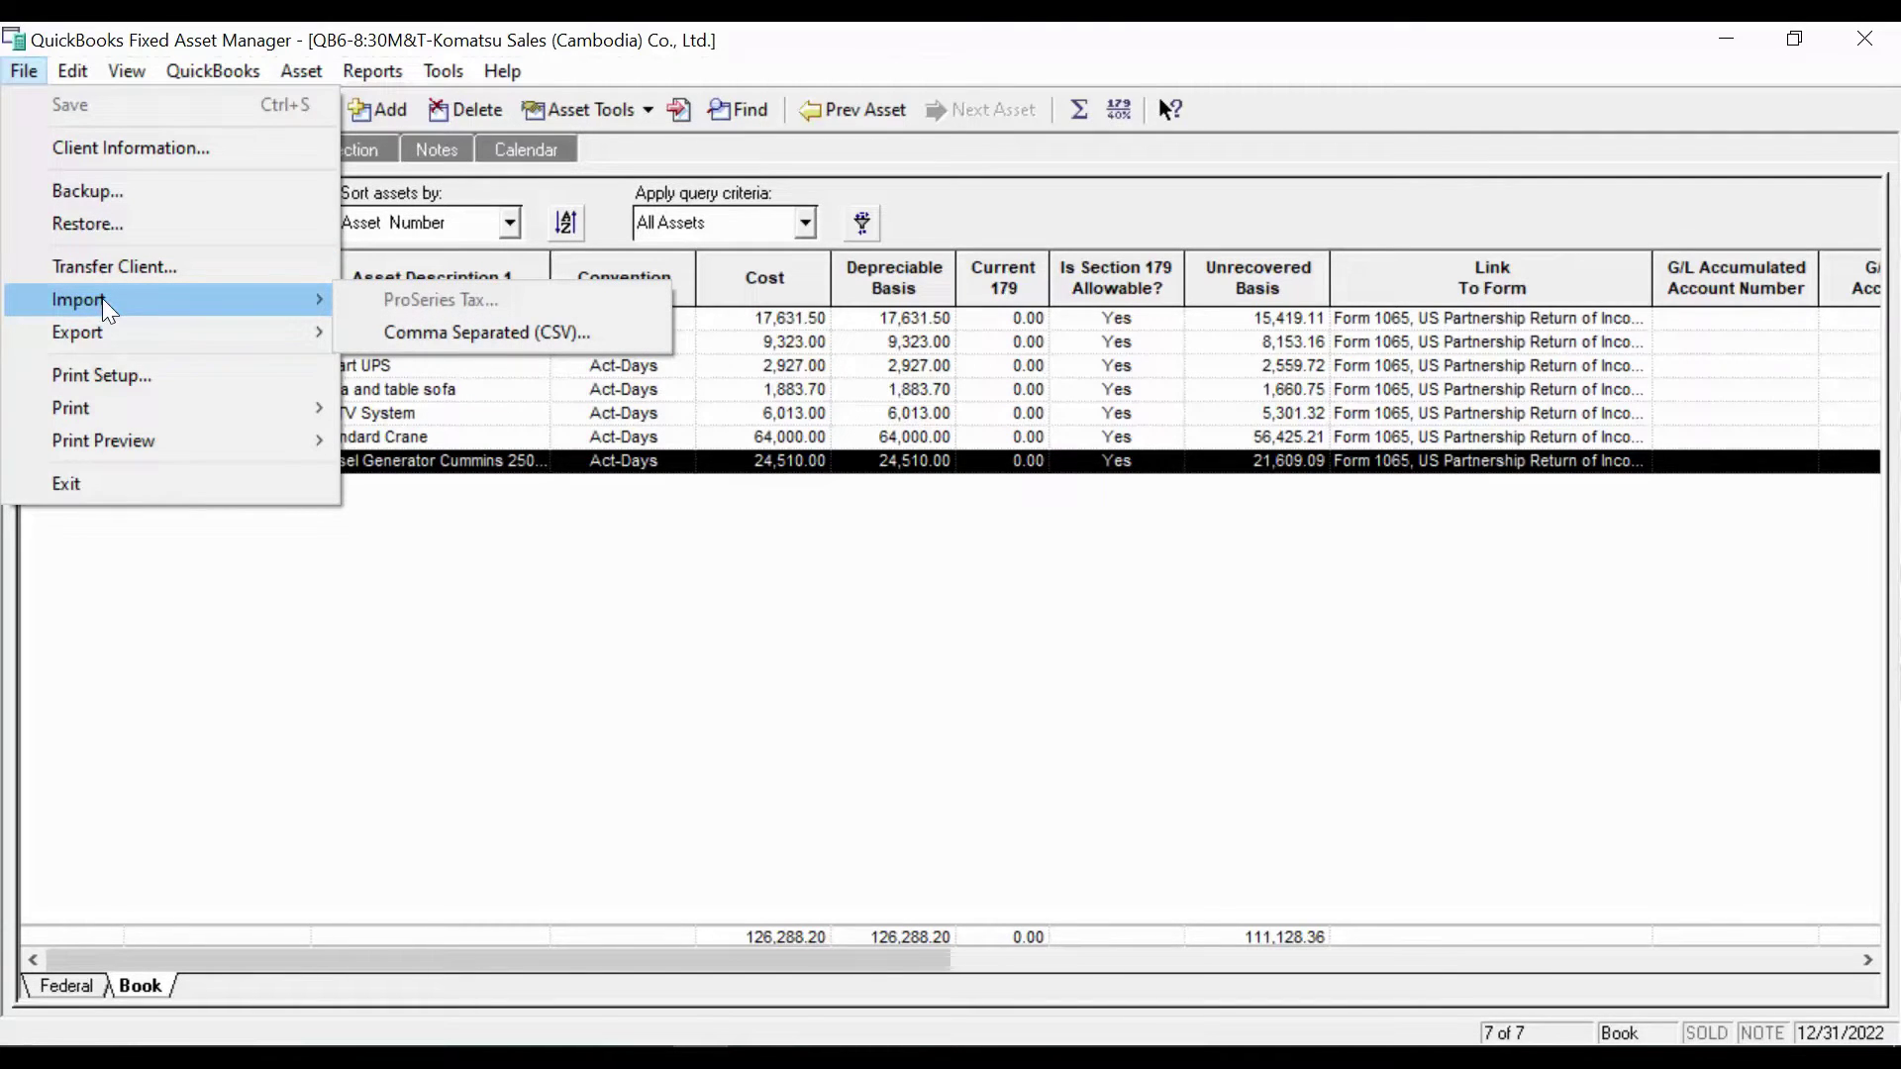
pyautogui.moveTo(150, 339)
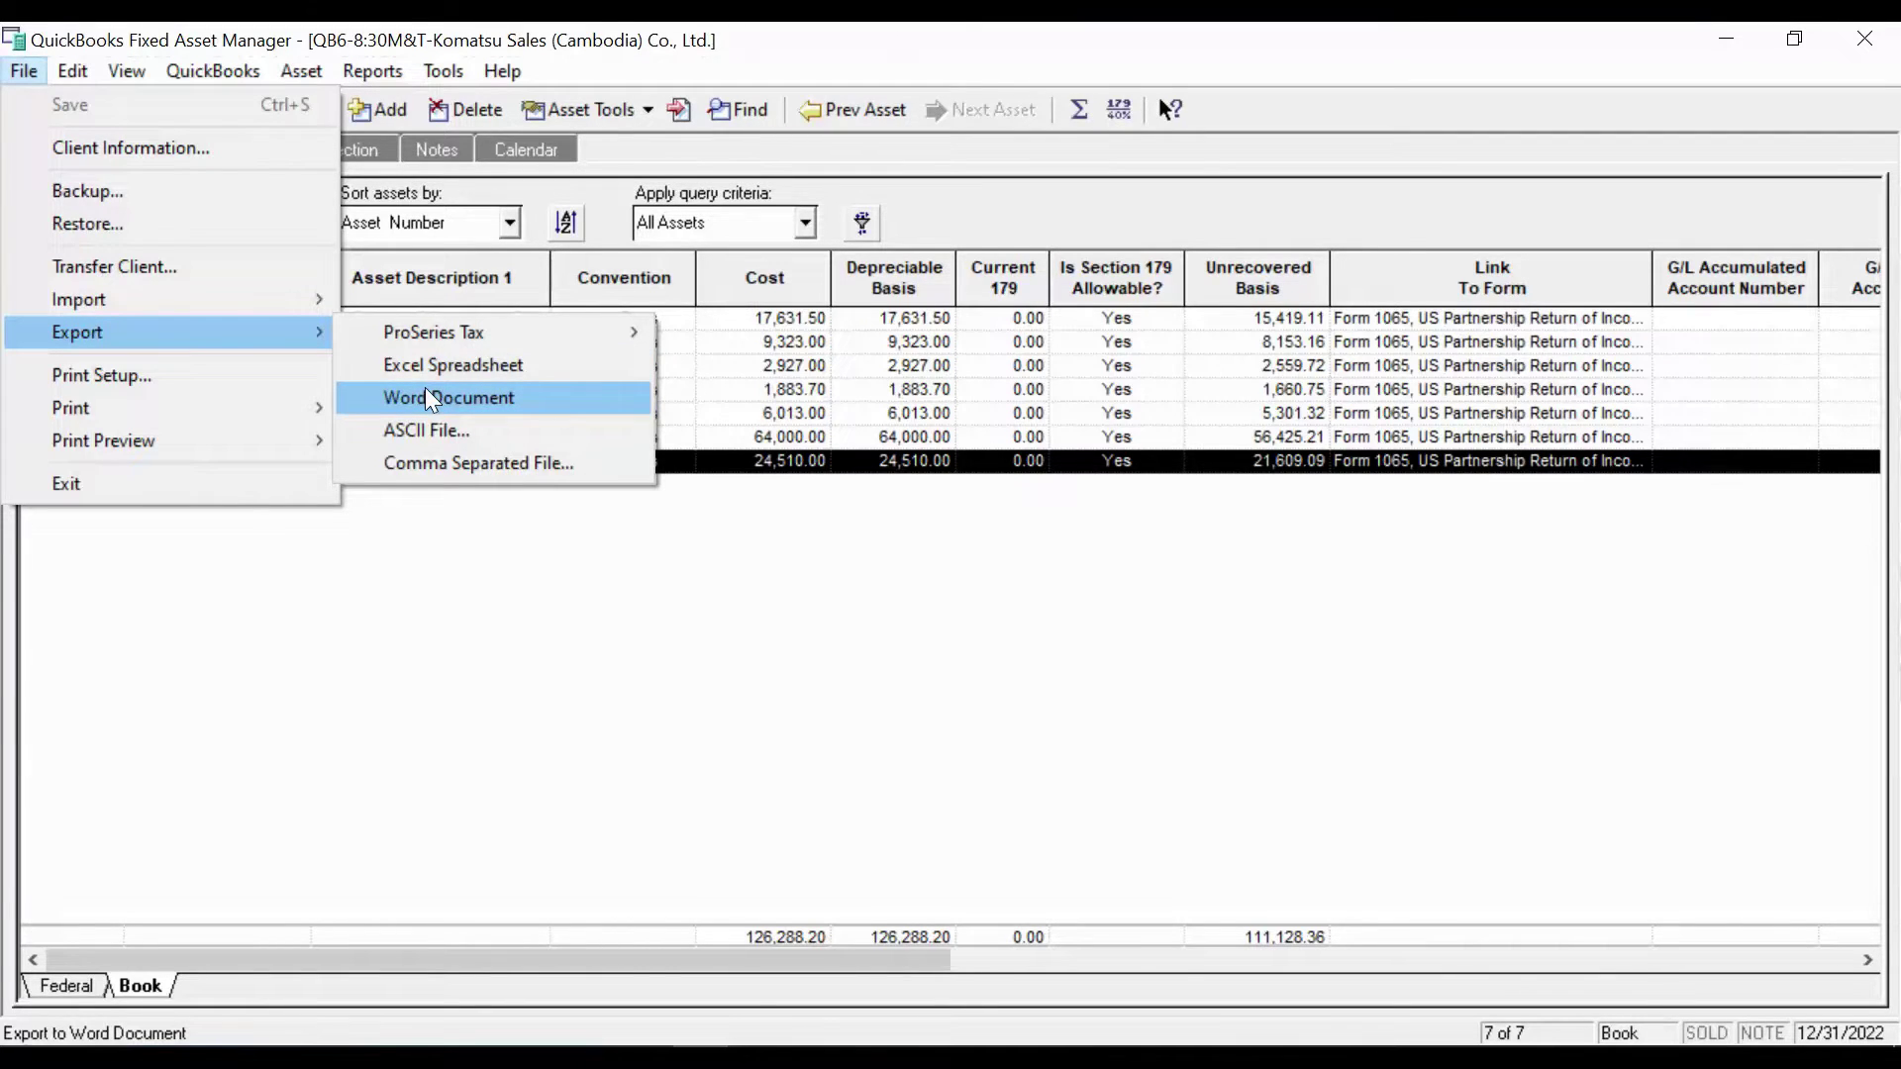
pyautogui.click(433, 366)
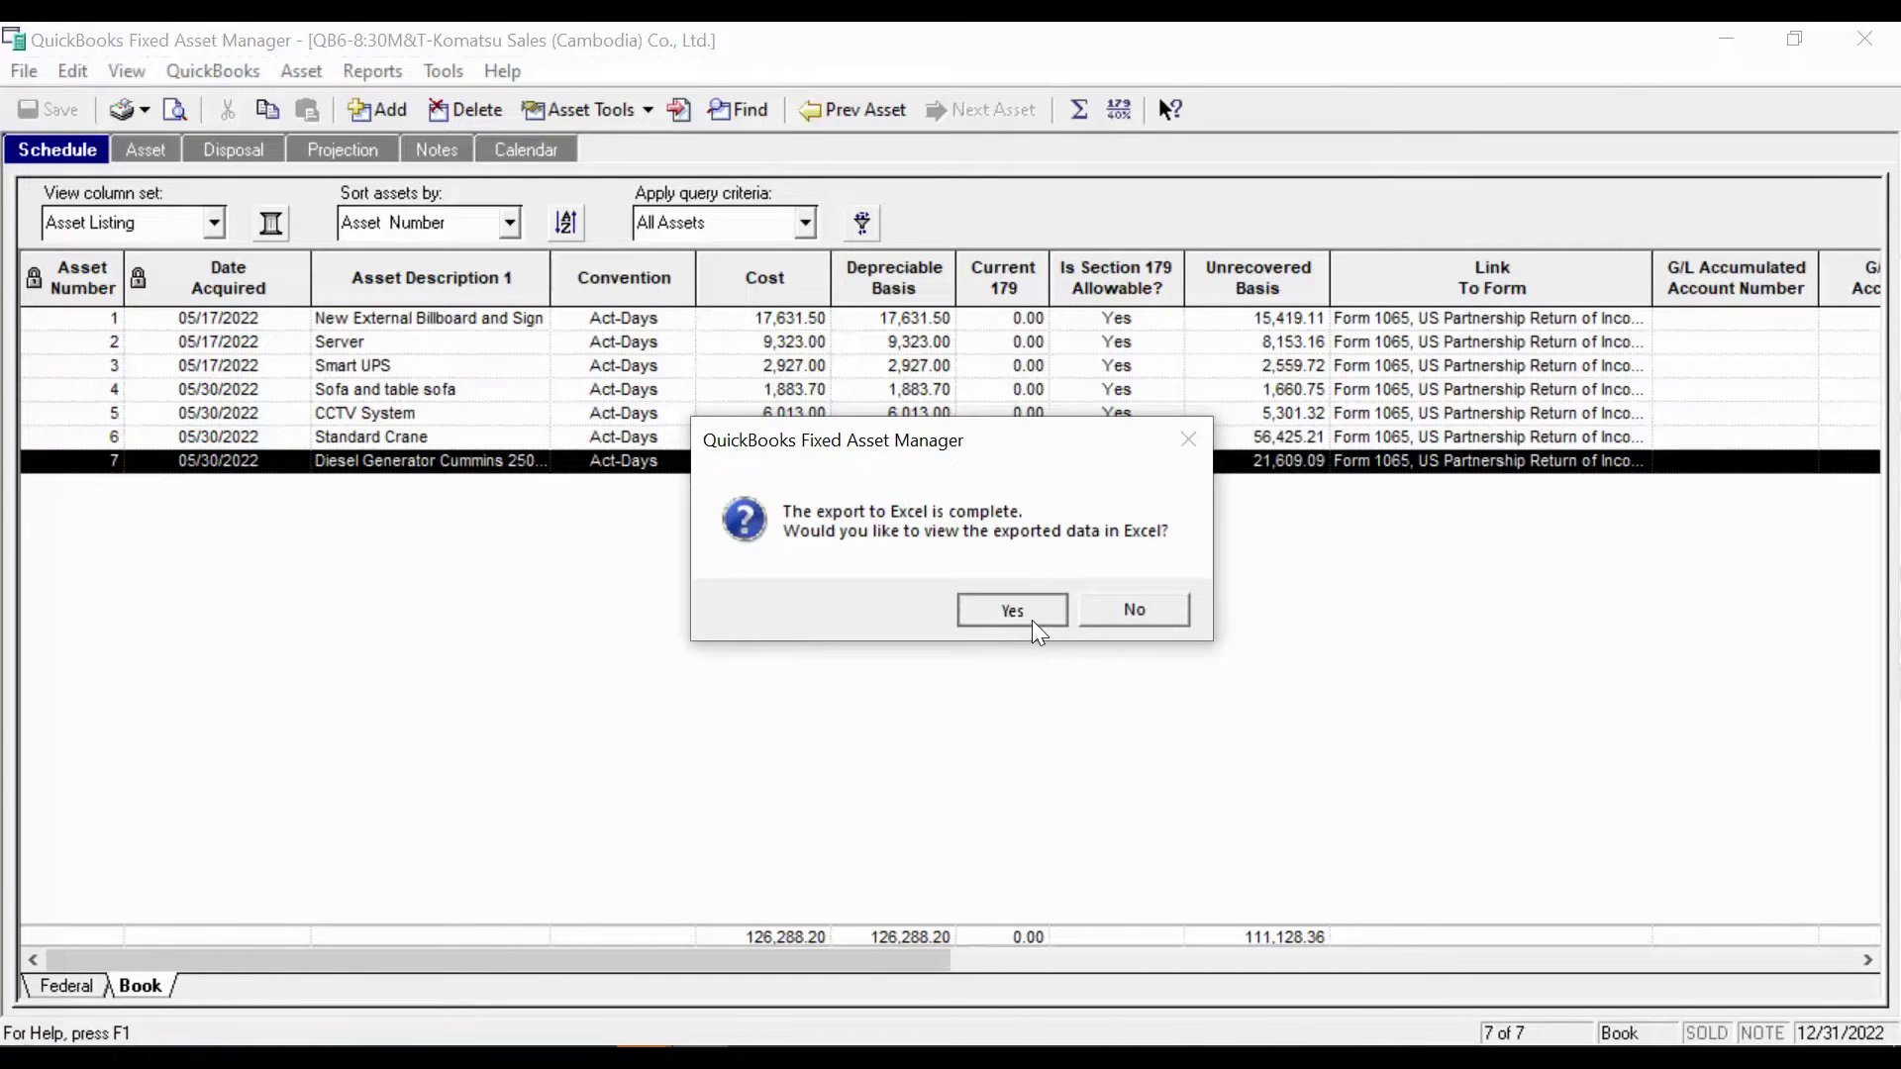
pyautogui.click(1032, 621)
pyautogui.click(1791, 331)
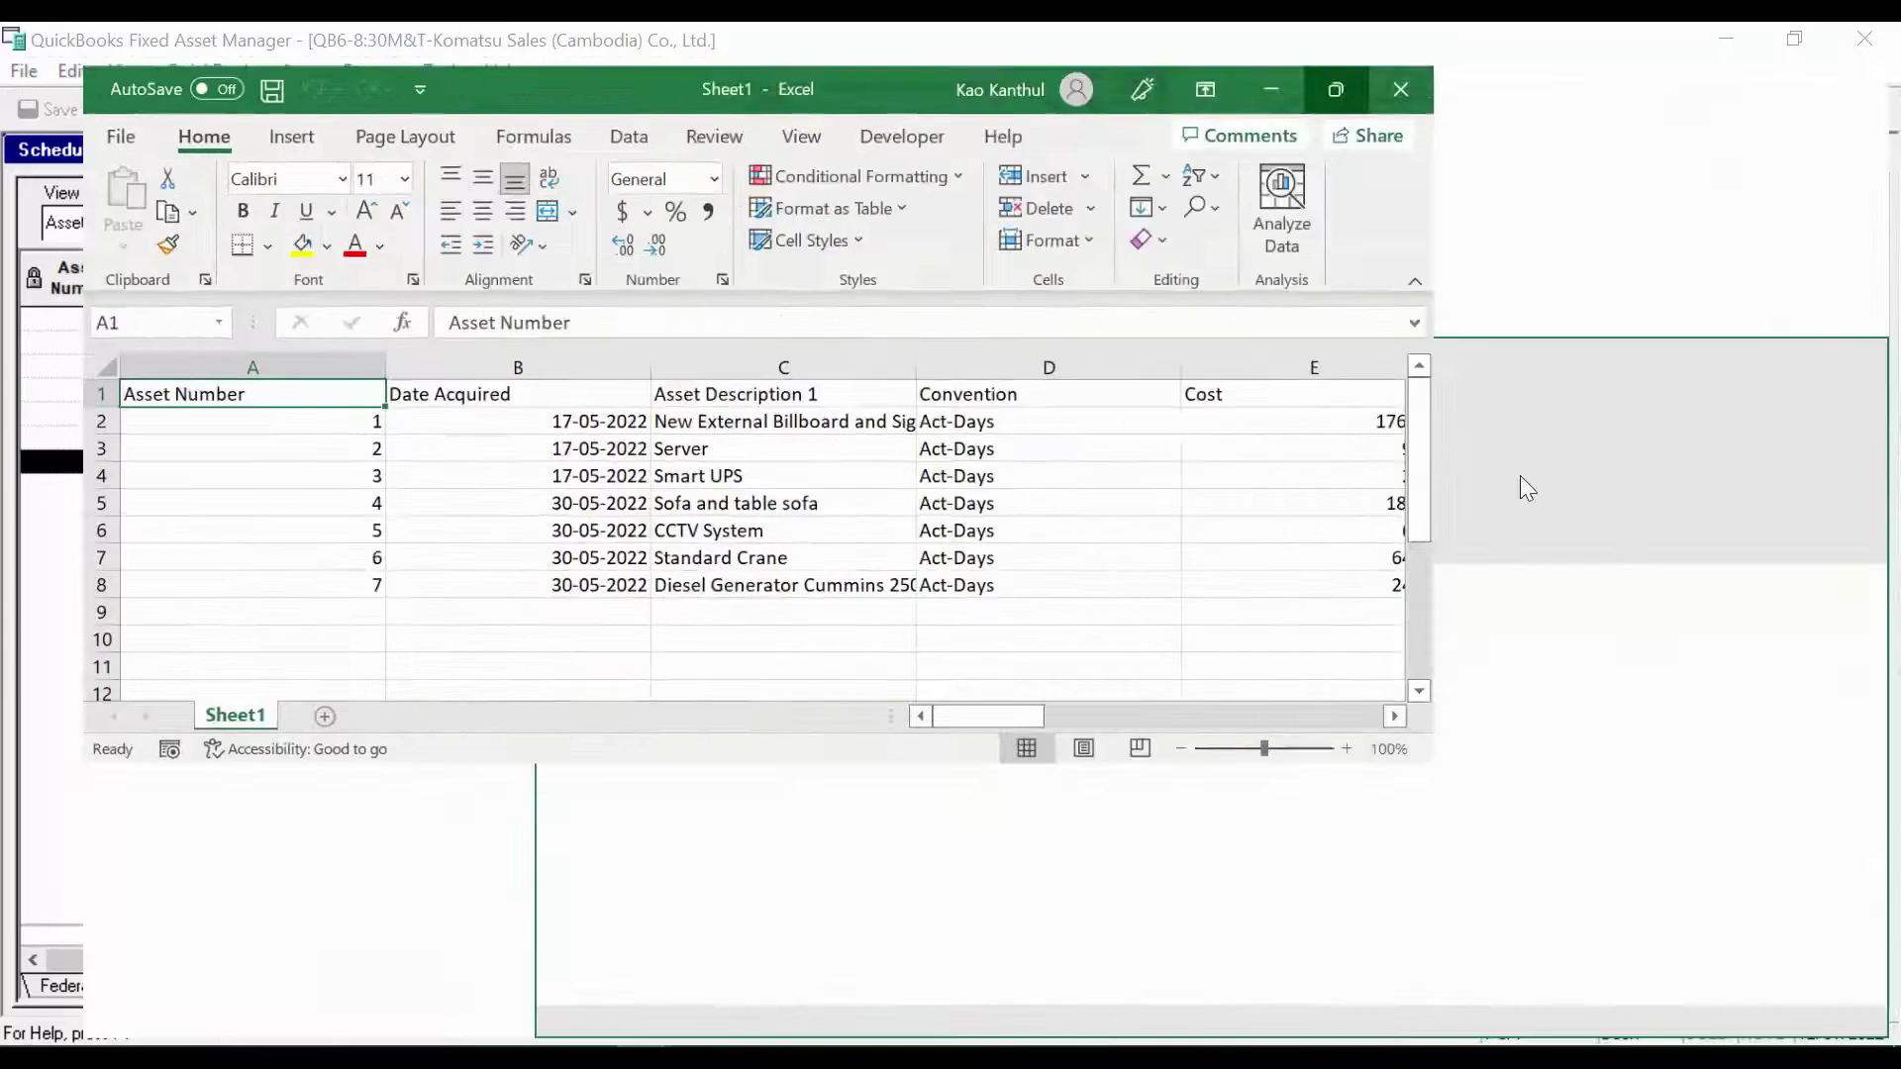
# Fit the widths of columns A to I, from Asset Number to Unrecovered Basis, to their contents
pyautogui.moveTo(315, 340); pyautogui.dragTo(172, 339)
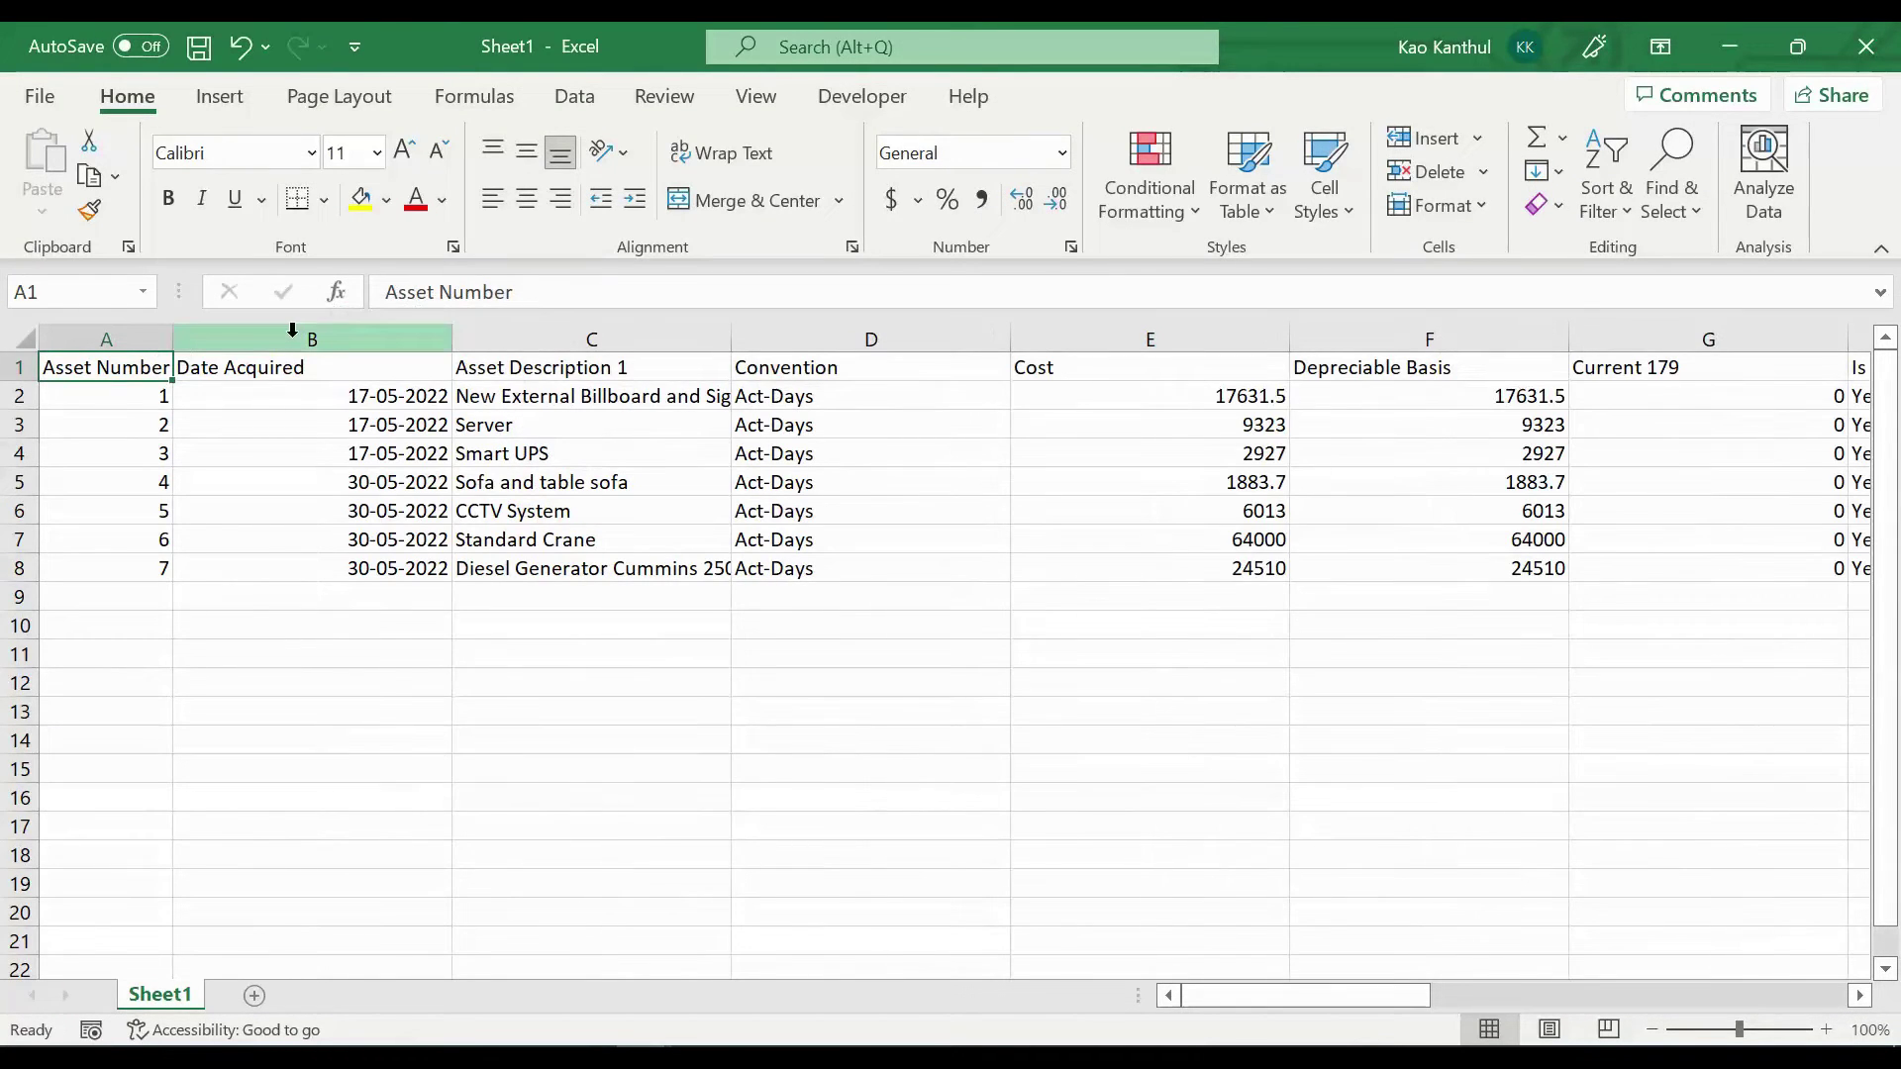
pyautogui.moveTo(454, 339); pyautogui.dragTo(309, 340)
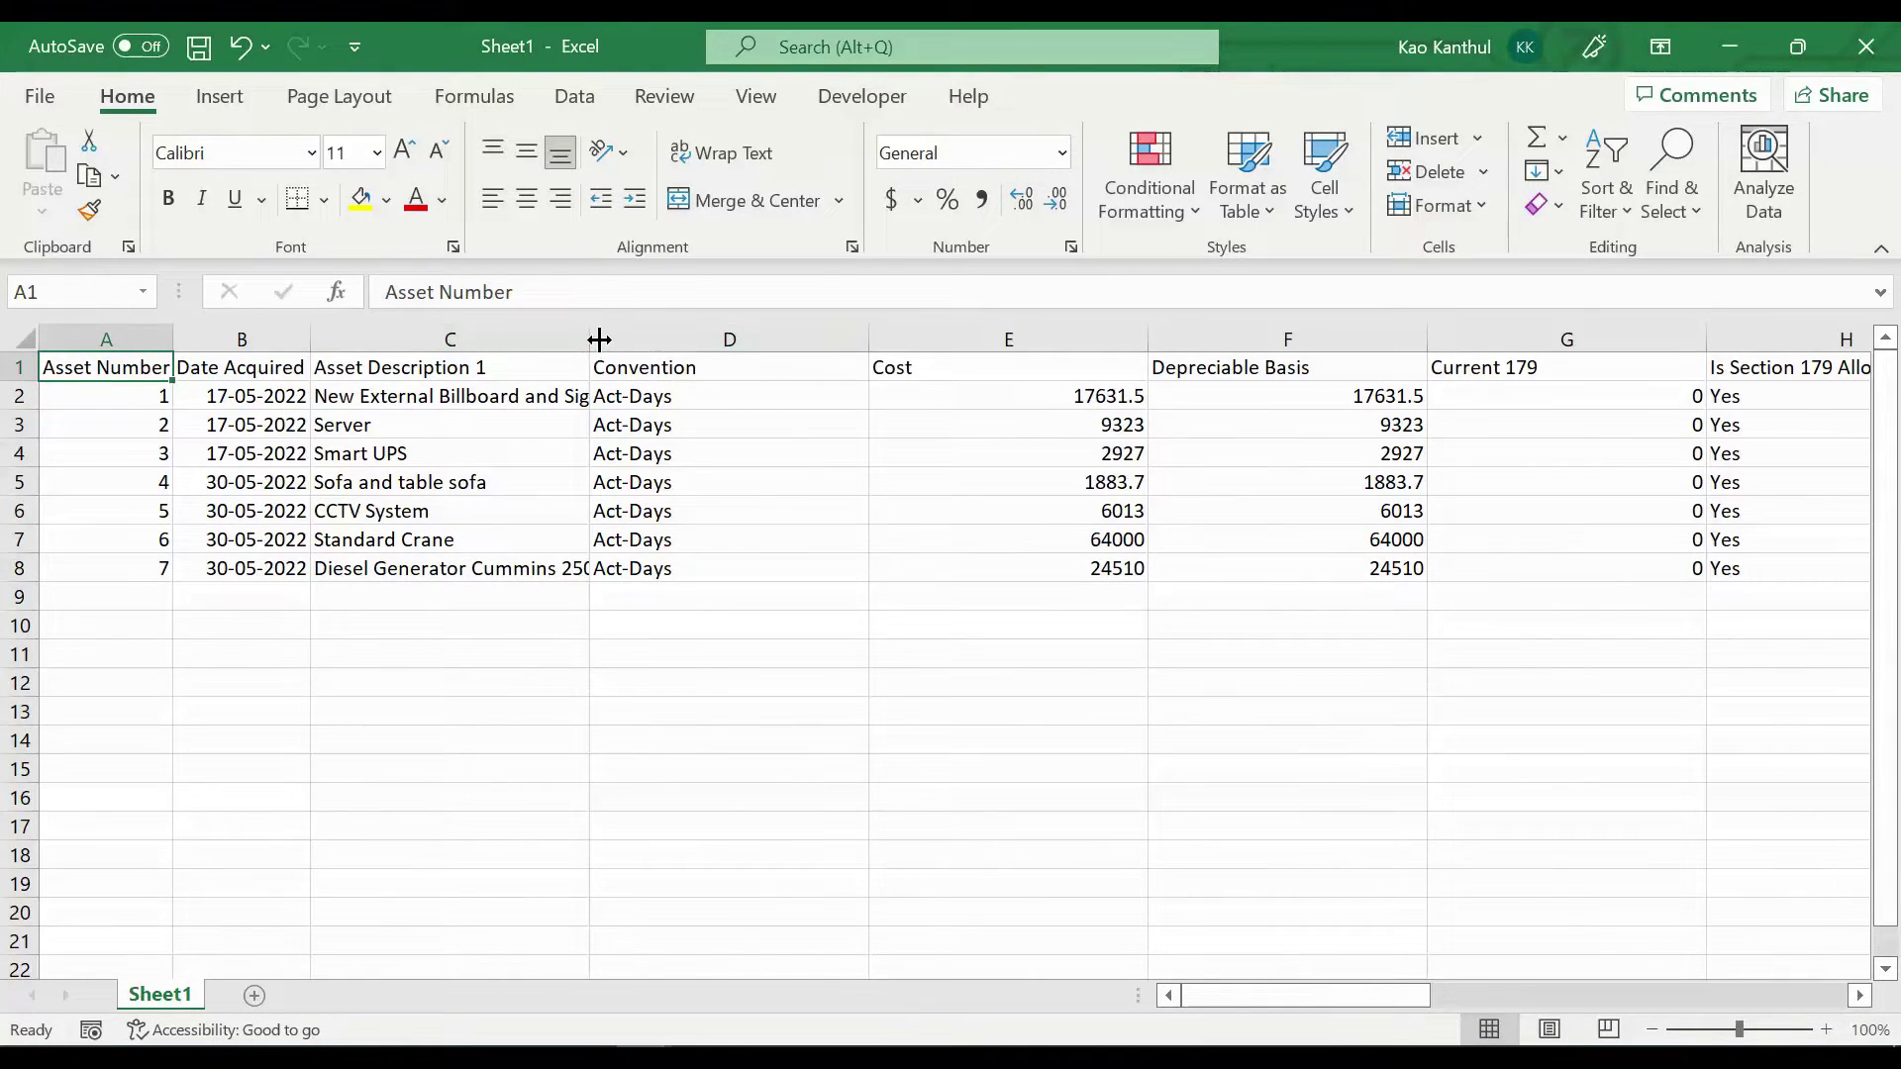
pyautogui.doubleClick(595, 337)
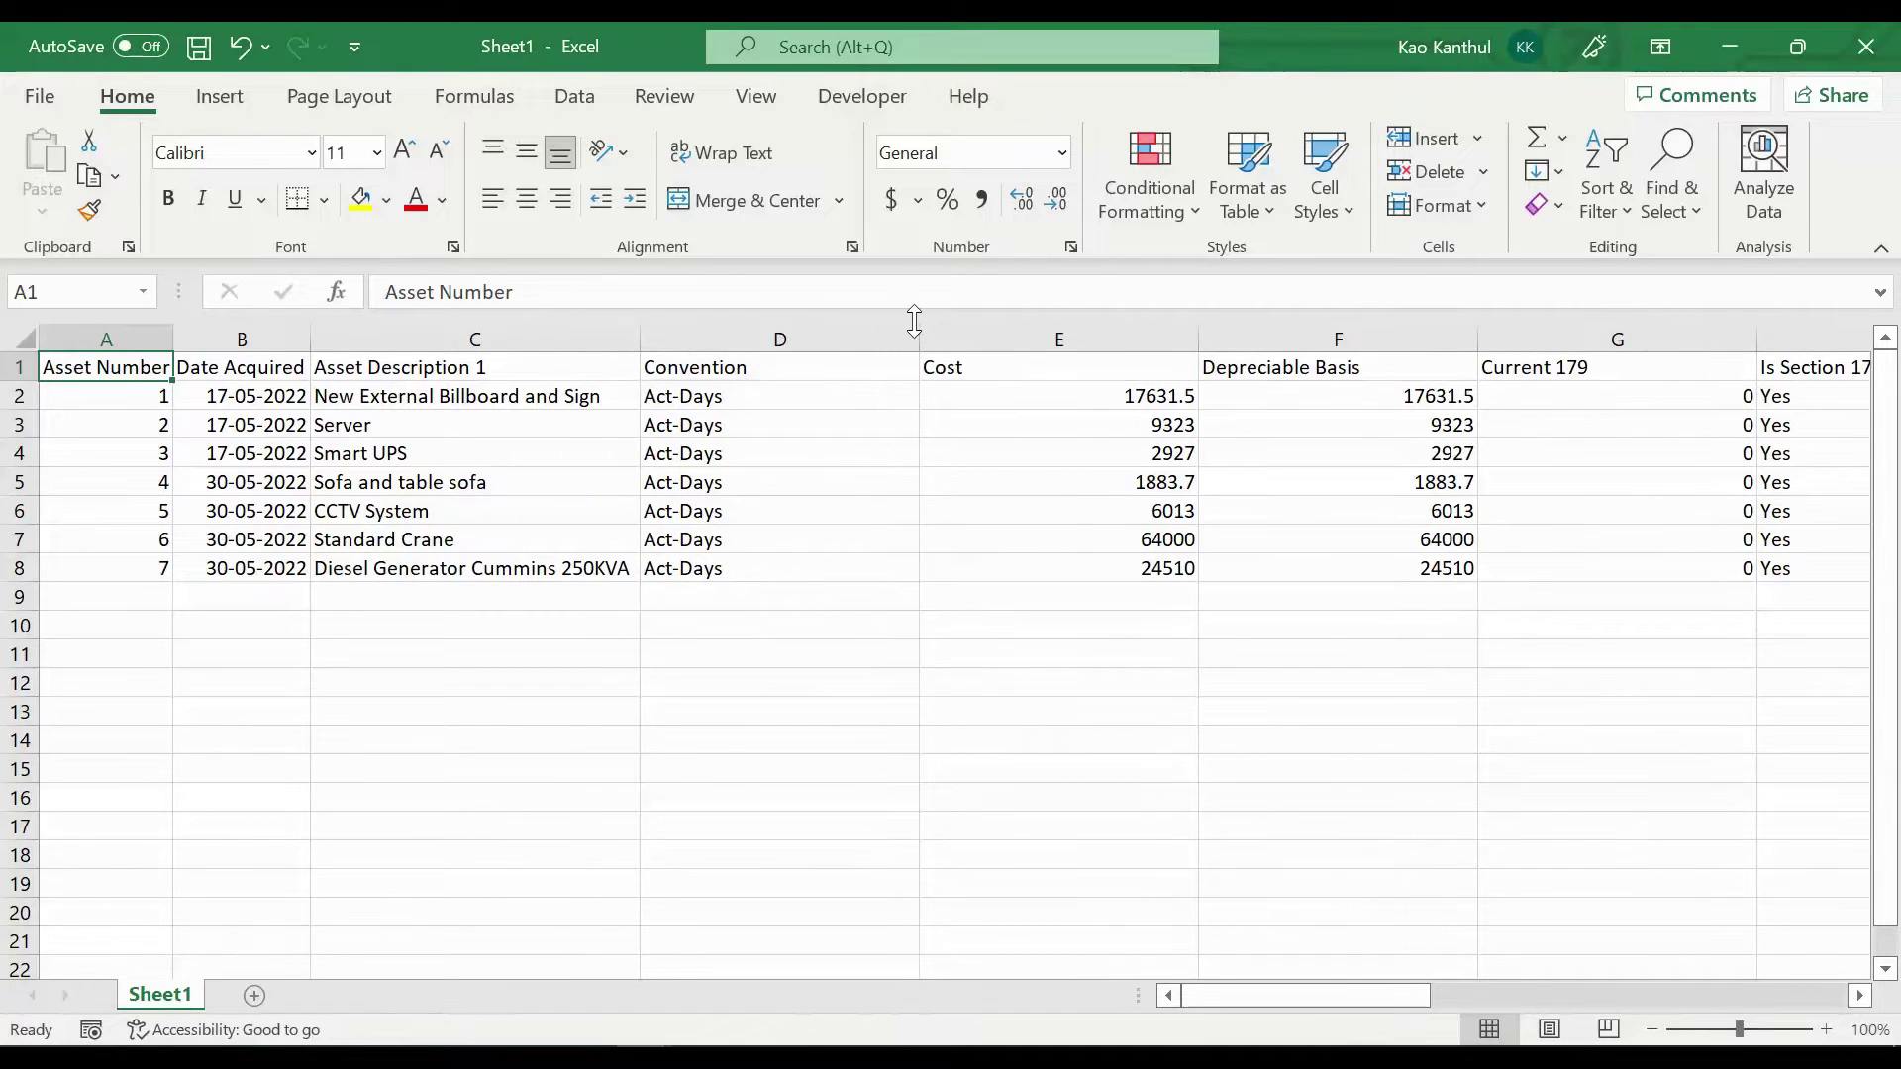
pyautogui.moveTo(928, 338); pyautogui.dragTo(762, 341)
pyautogui.doubleClick(1042, 336)
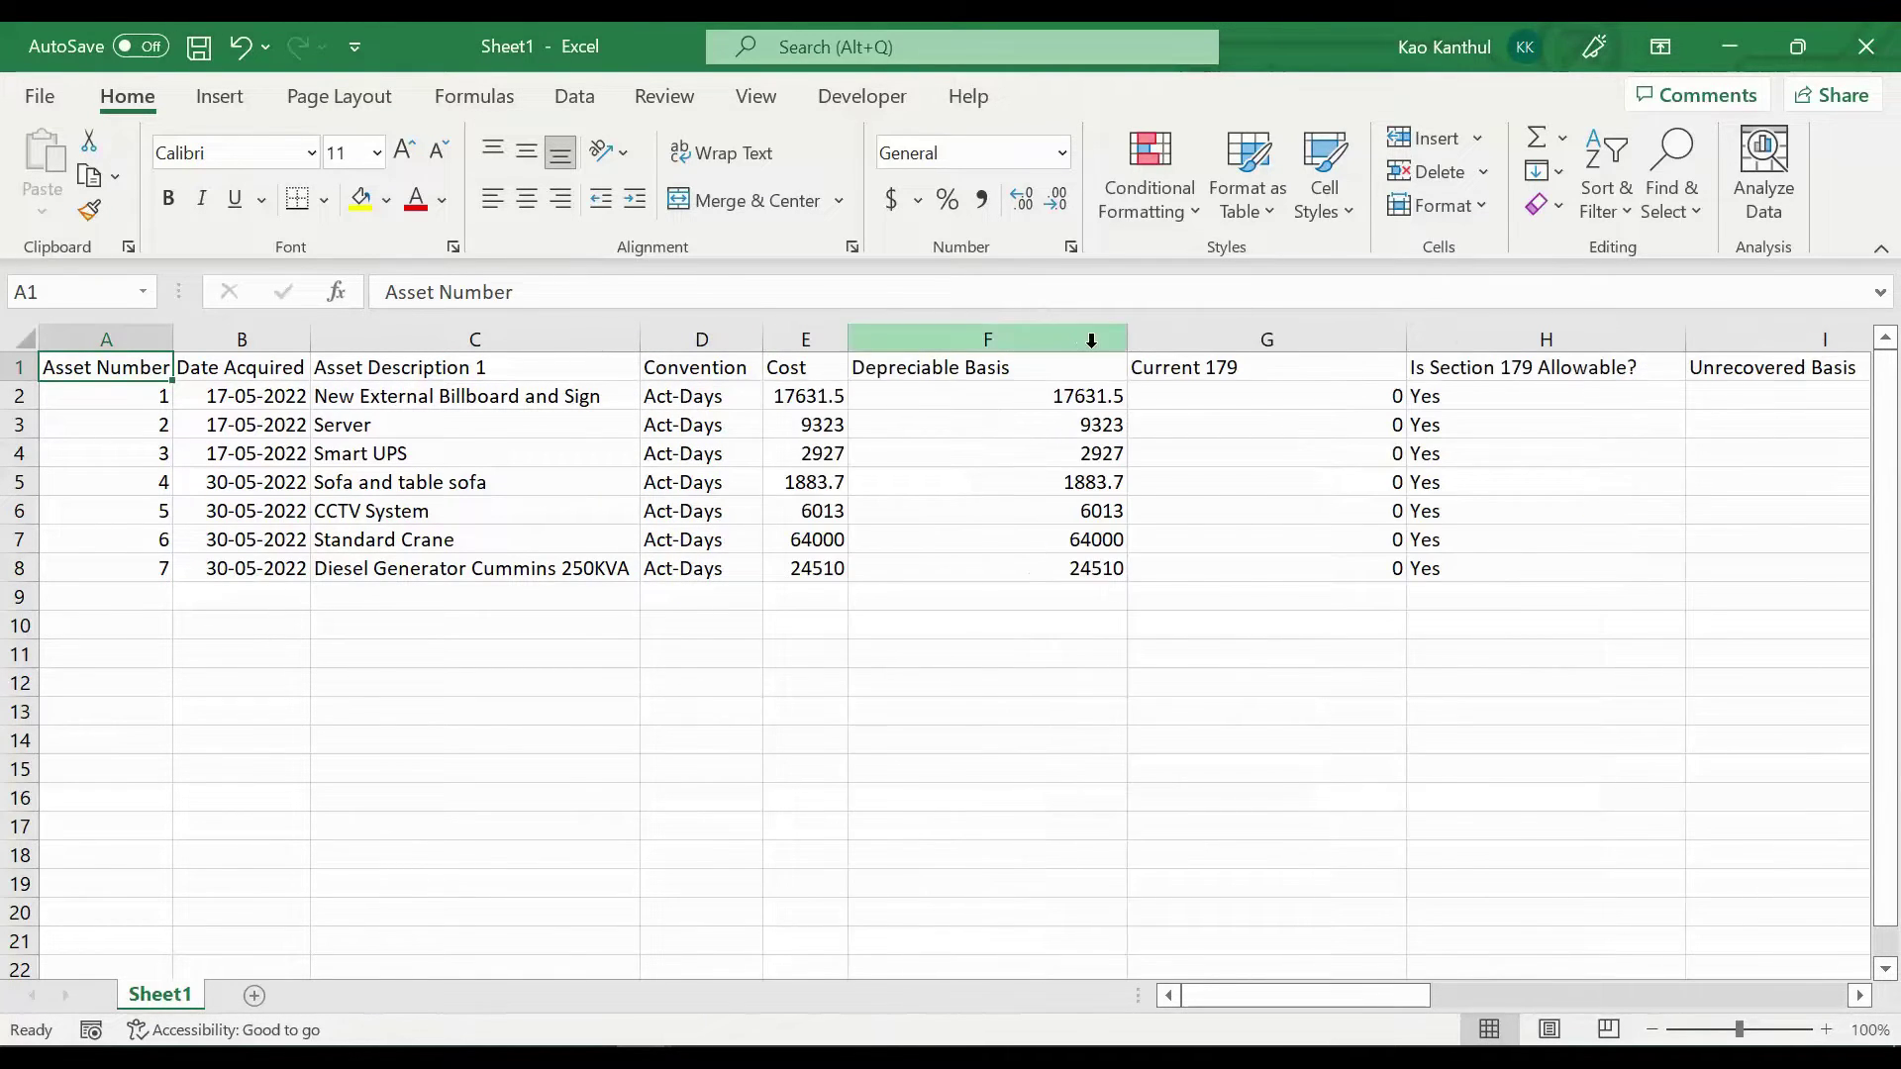
pyautogui.doubleClick(1126, 336)
pyautogui.doubleClick(1294, 335)
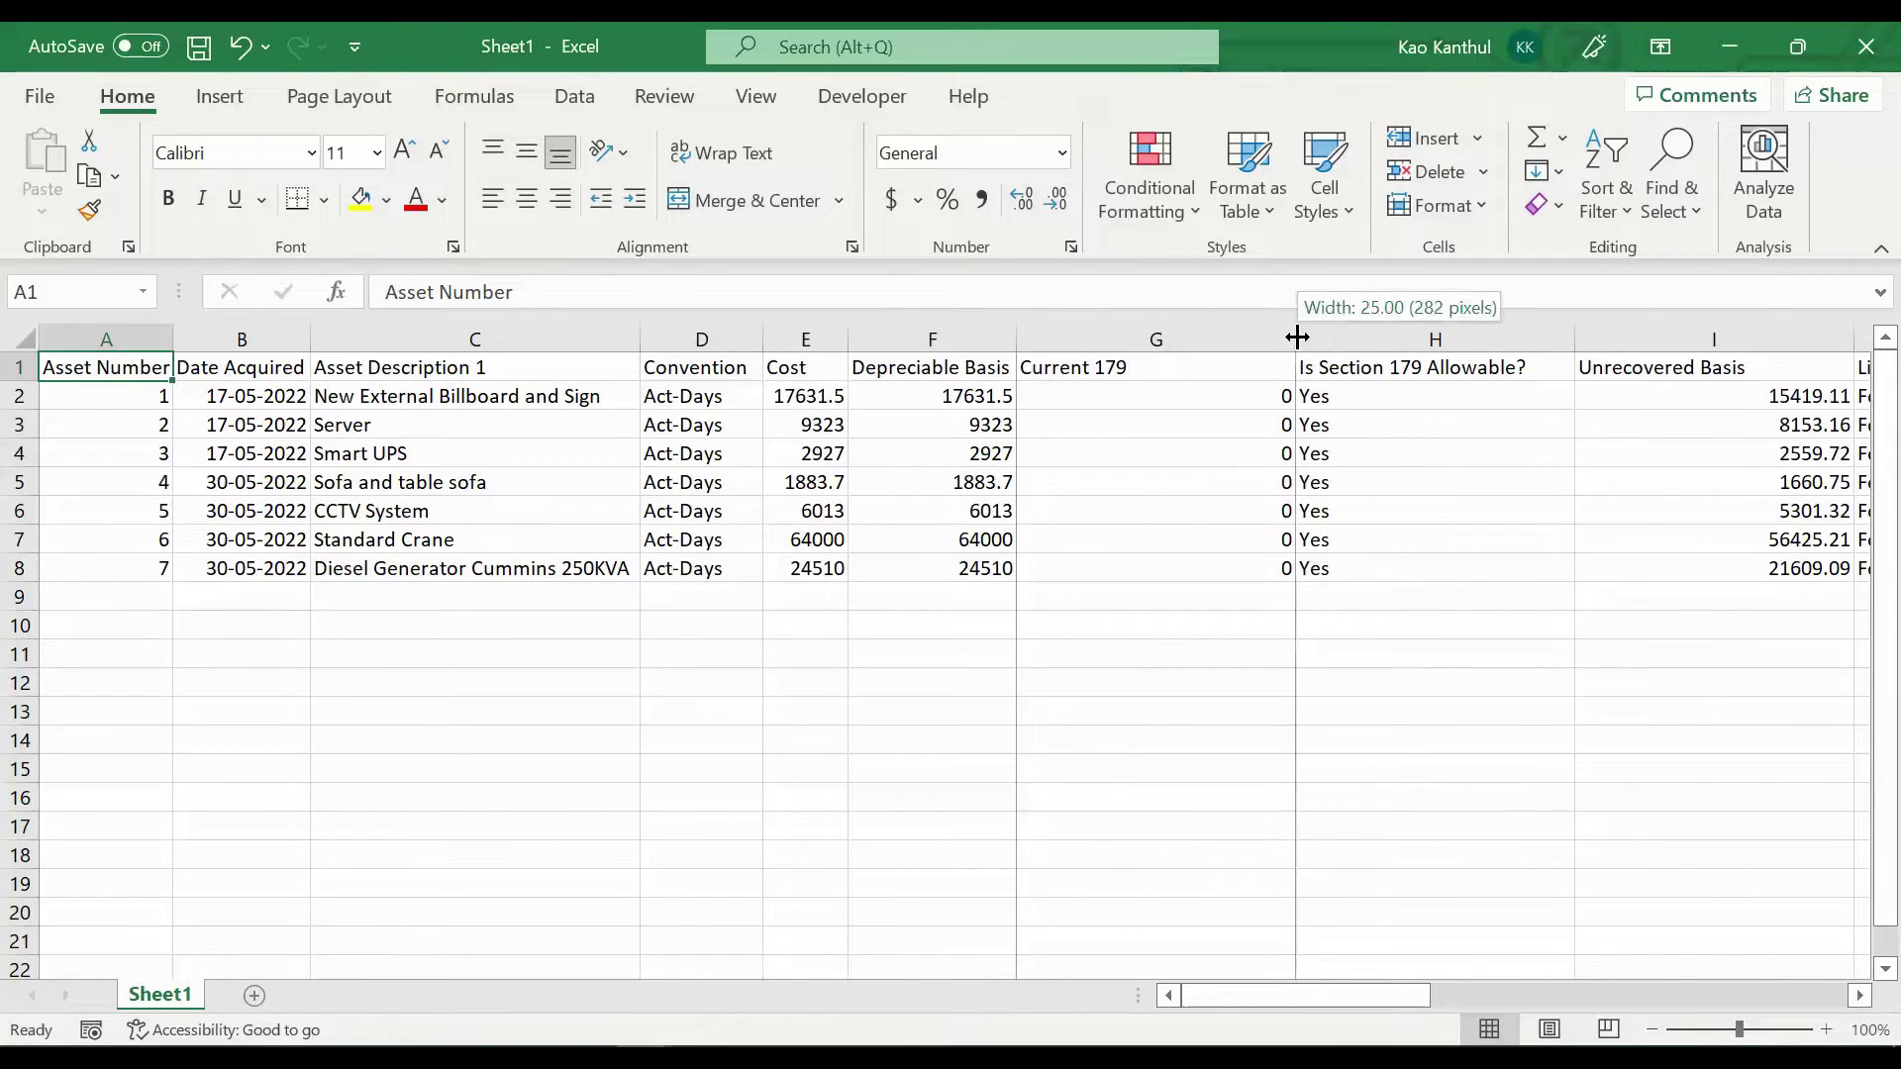
pyautogui.doubleClick(1410, 338)
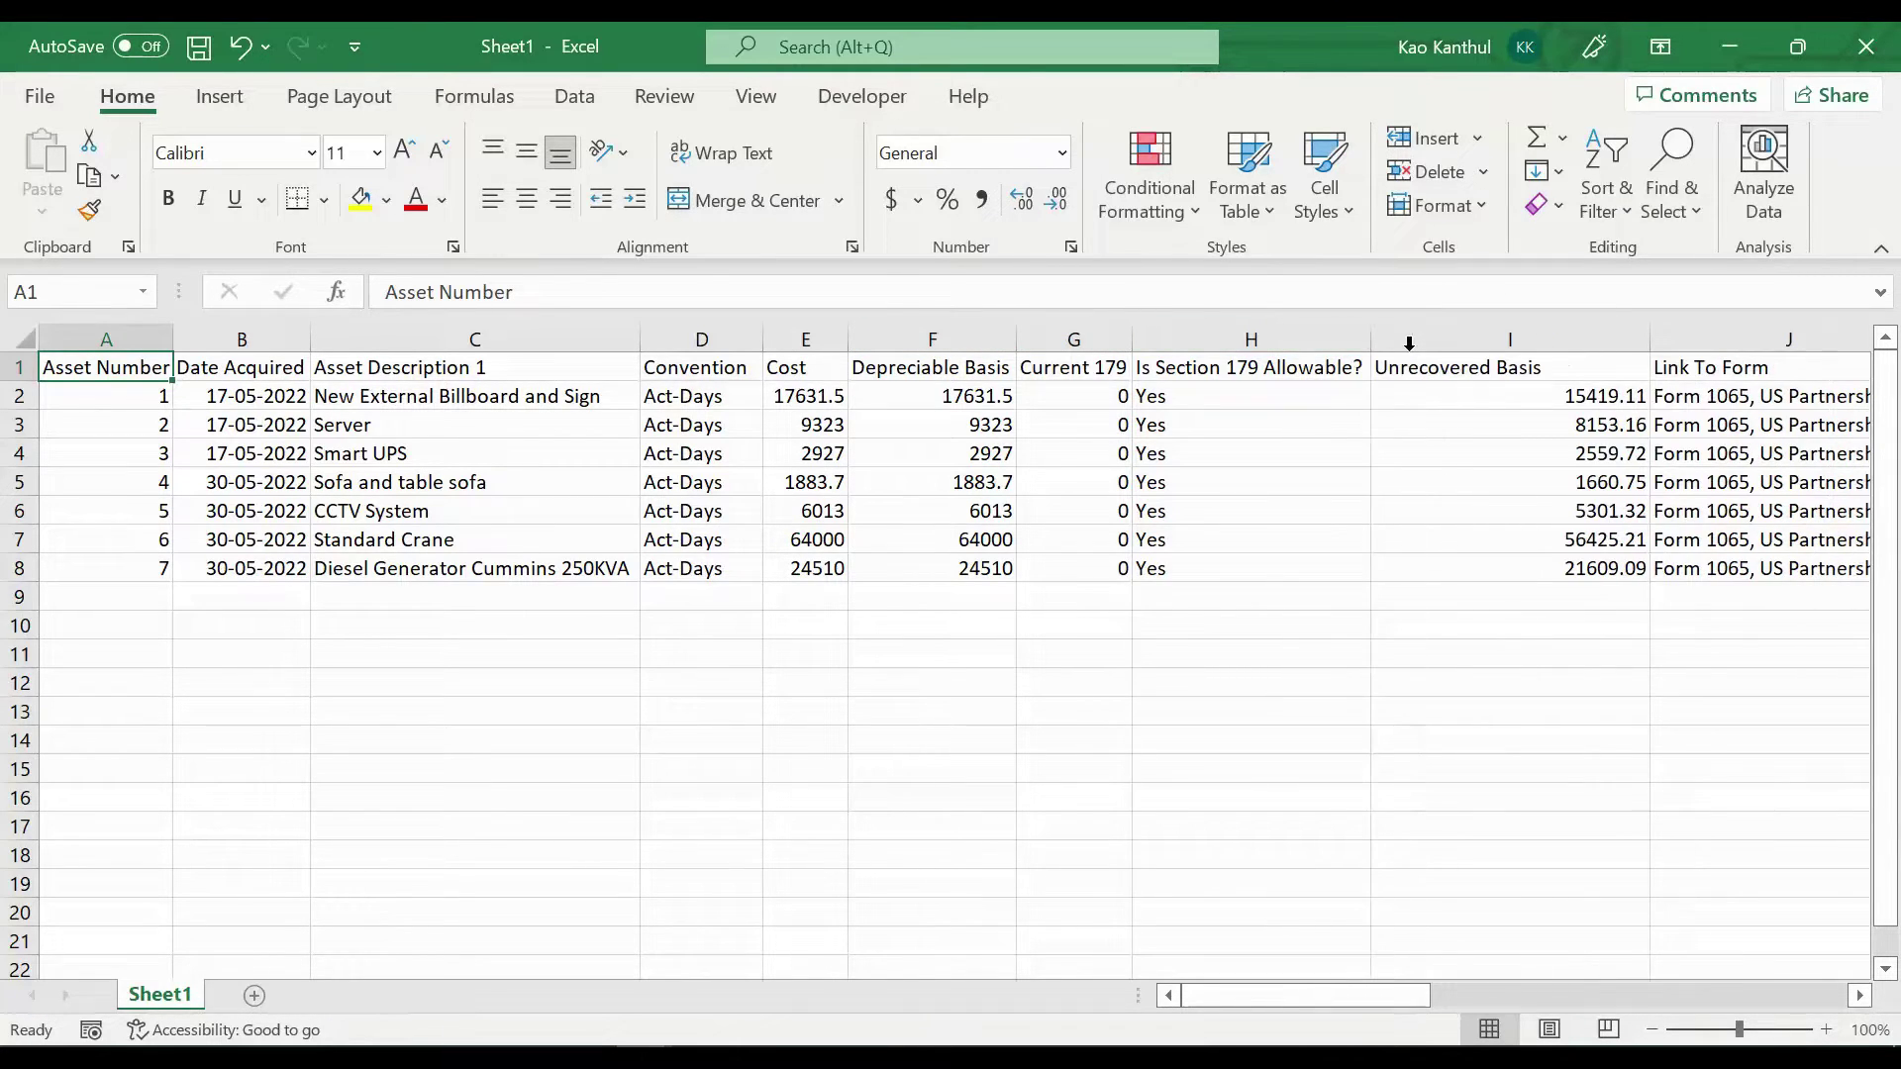
pyautogui.click(1635, 338)
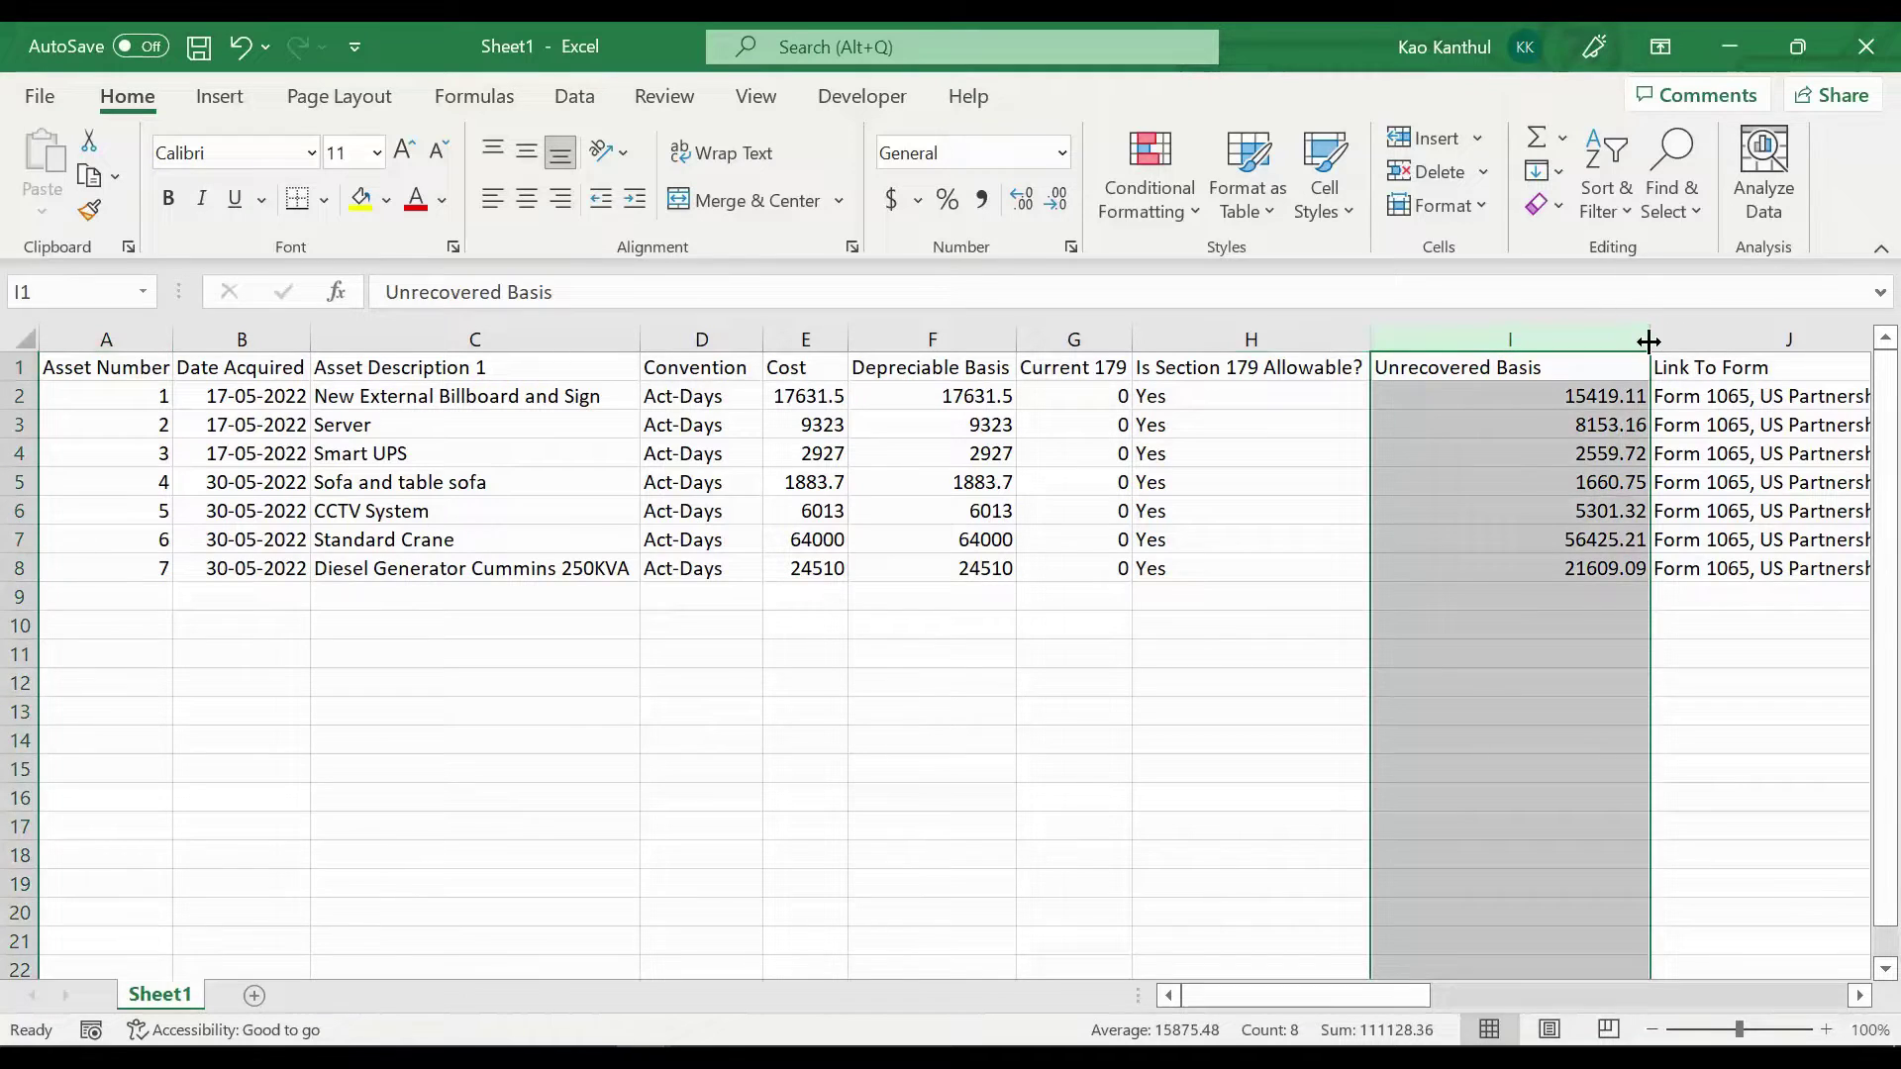
pyautogui.doubleClick(1648, 340)
# Fit the Link To Form column to its contents and review the G/L account columns beside it
pyautogui.moveTo(1412, 1000); pyautogui.dragTo(1748, 1014)
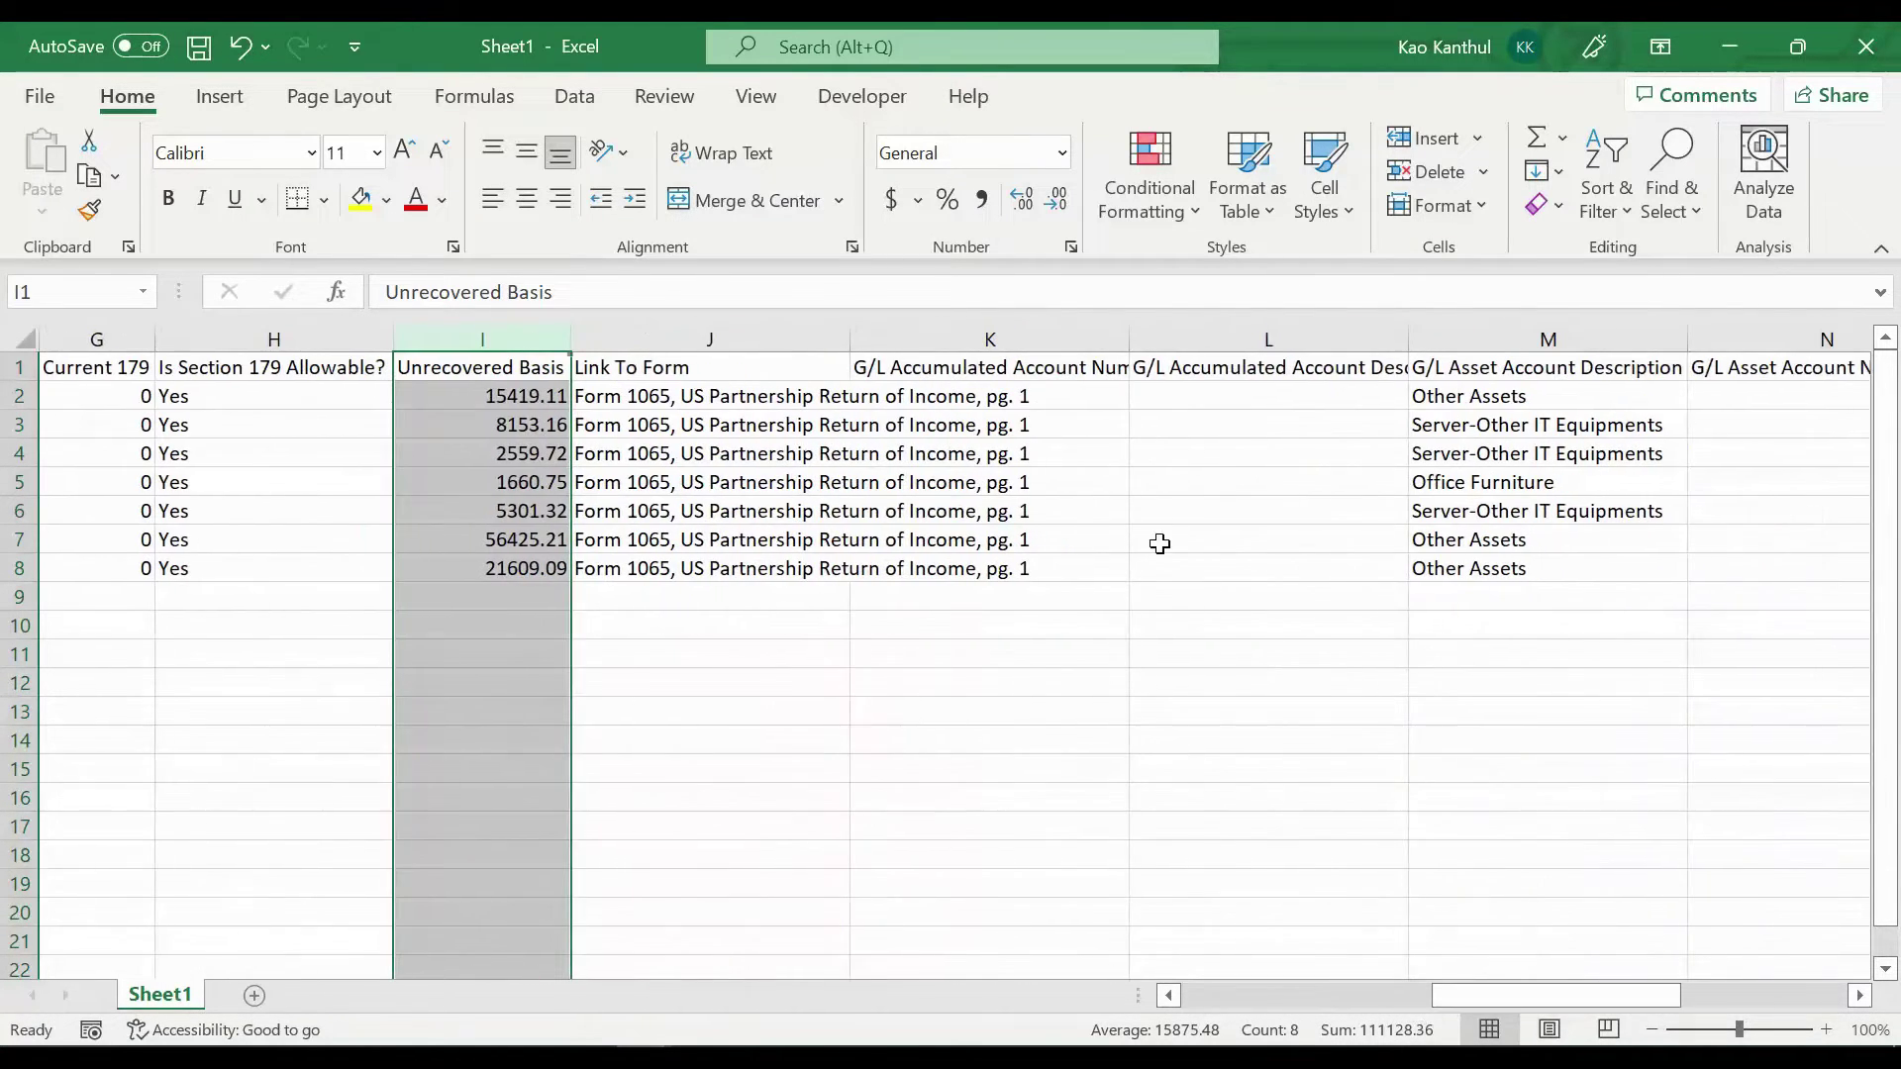
pyautogui.doubleClick(848, 340)
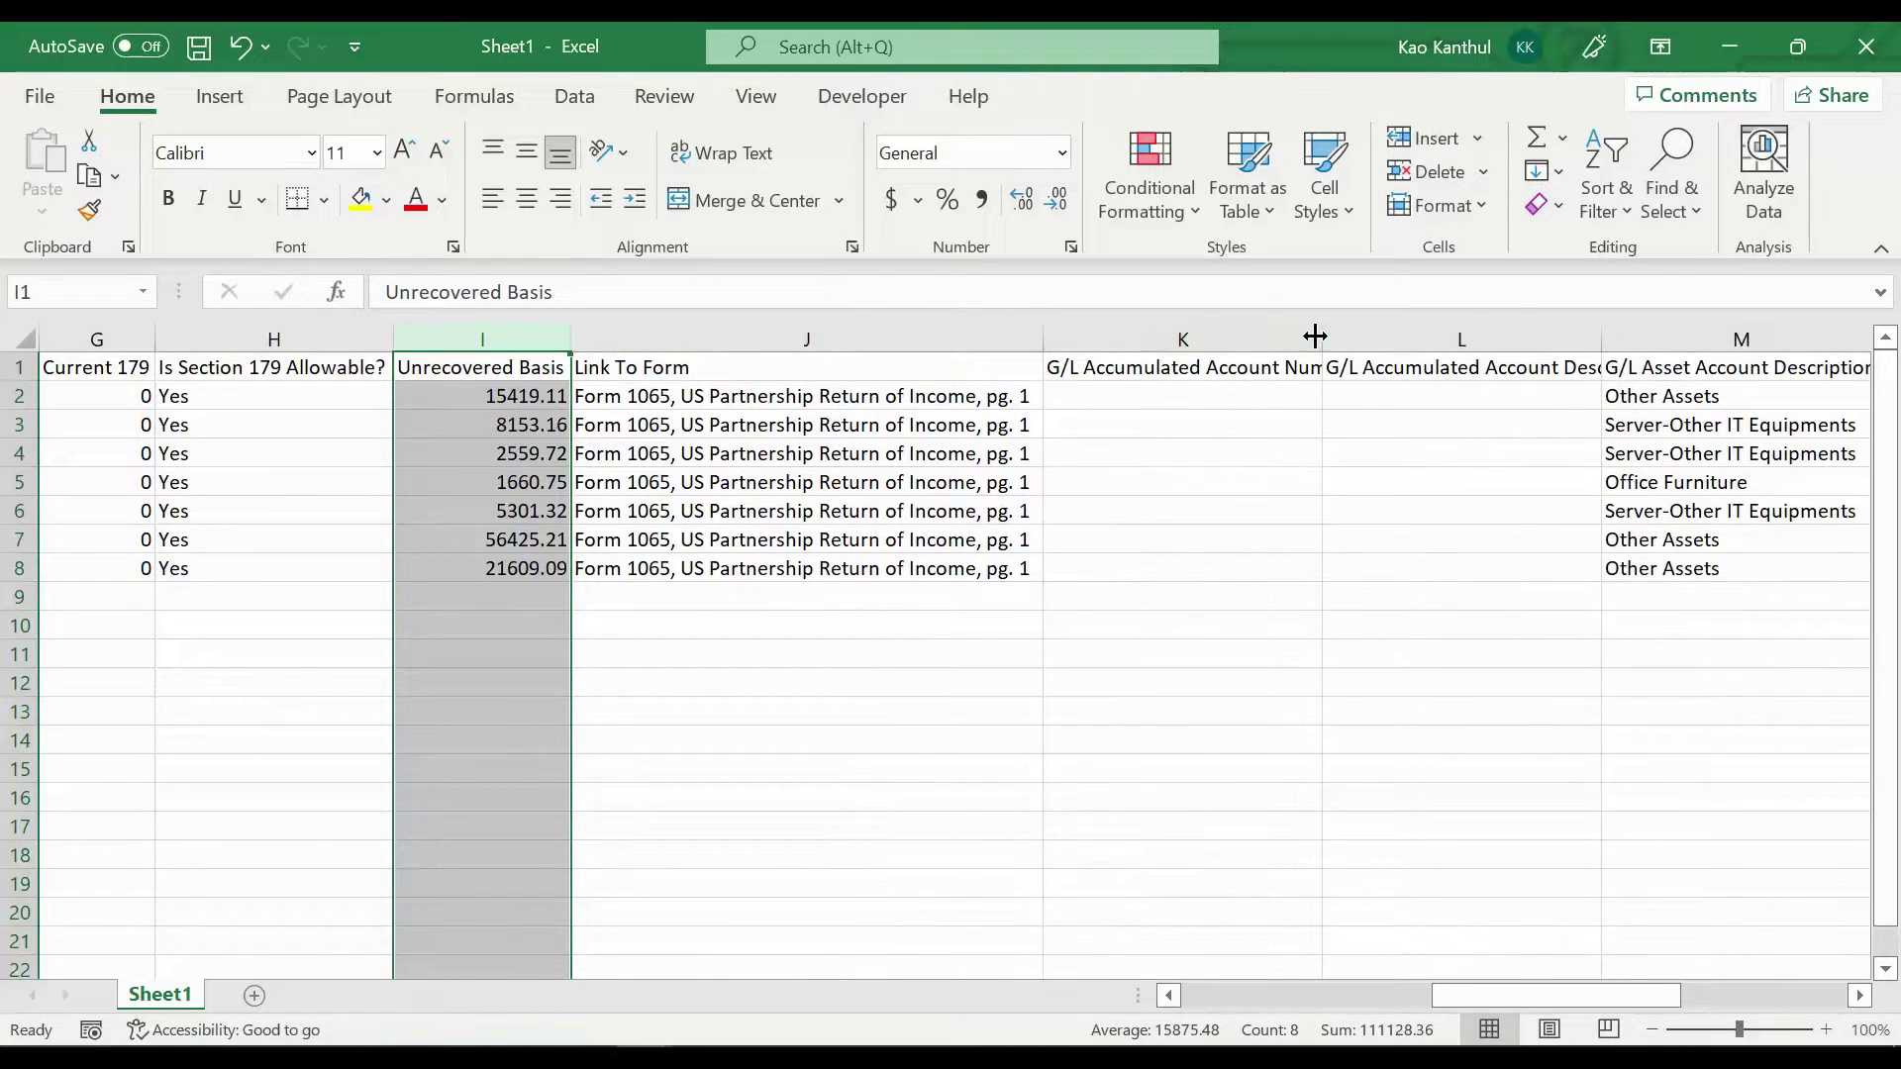
pyautogui.moveTo(1633, 998); pyautogui.dragTo(1779, 998)
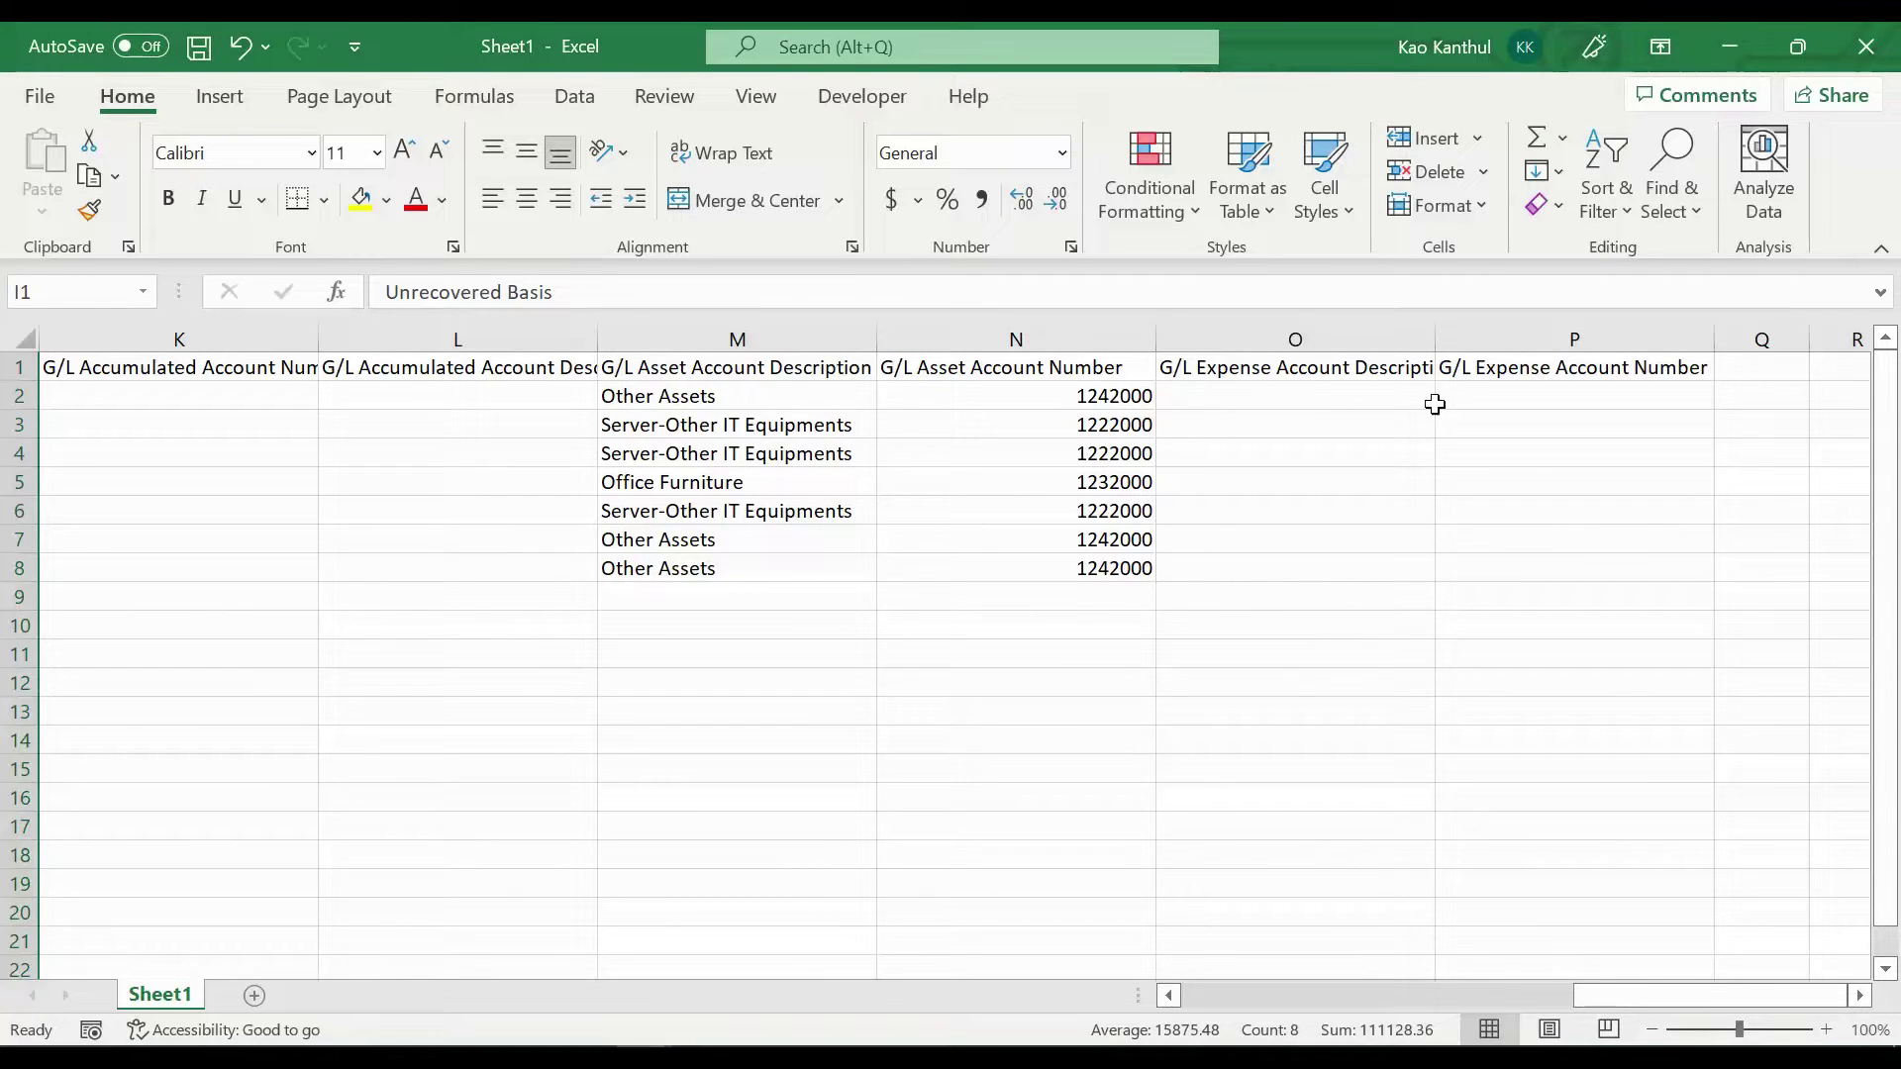
pyautogui.moveTo(1612, 995); pyautogui.dragTo(1305, 994)
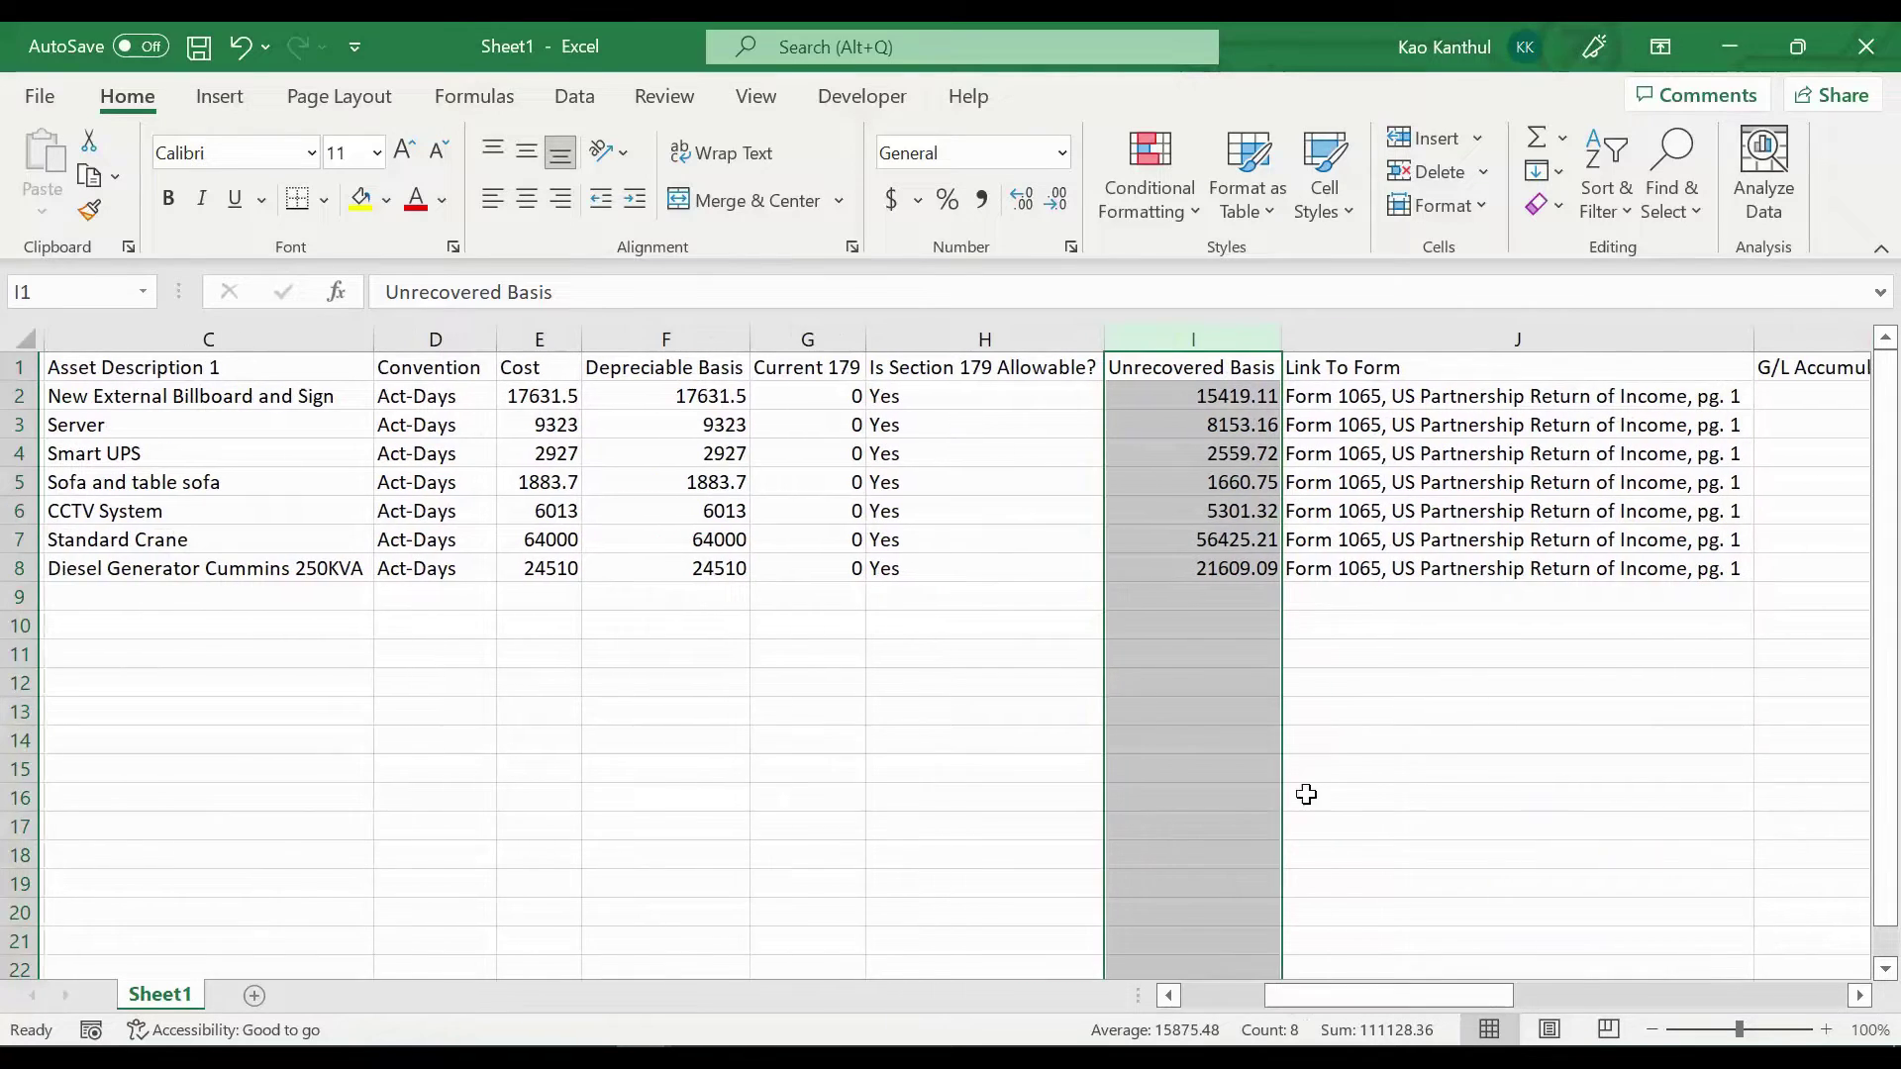
# Format the Cost and Depreciable Basis columns in the Accounting number format with a dollar sign
pyautogui.click(1378, 340)
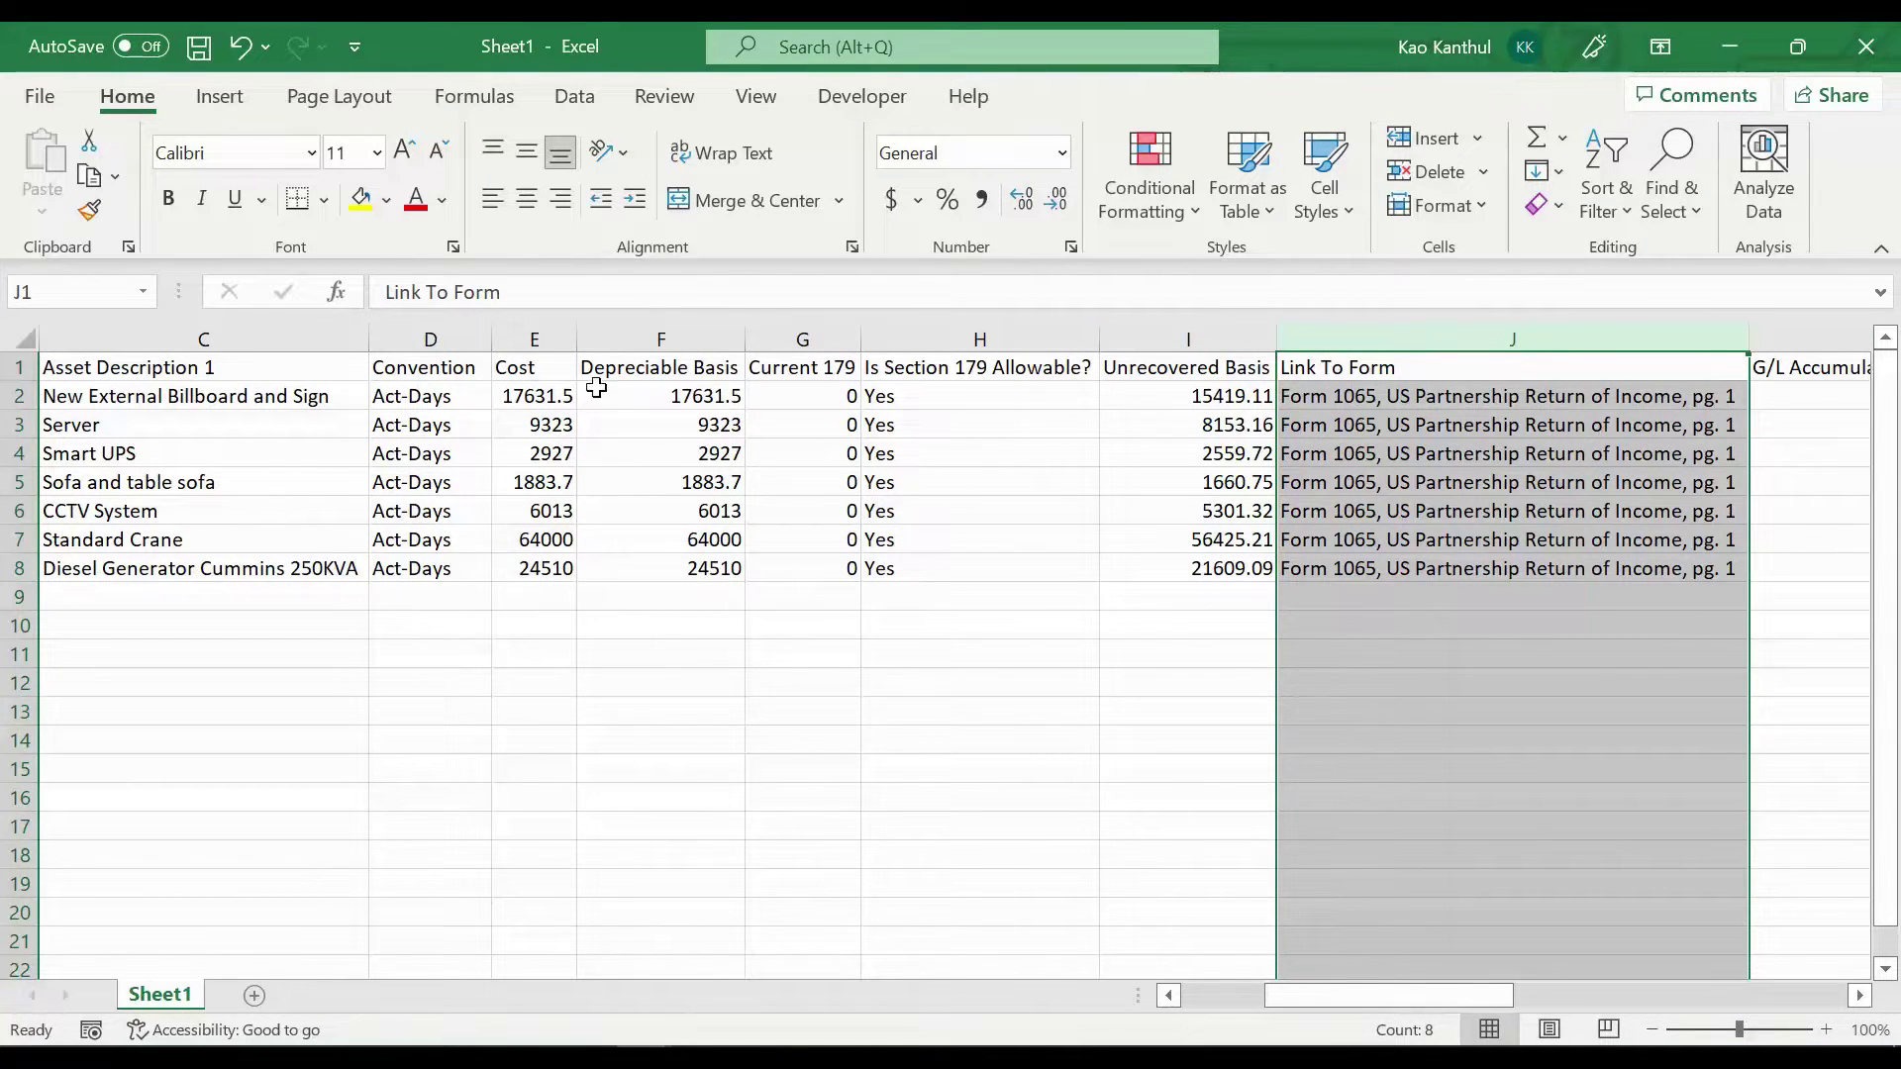
pyautogui.moveTo(535, 337); pyautogui.dragTo(625, 353)
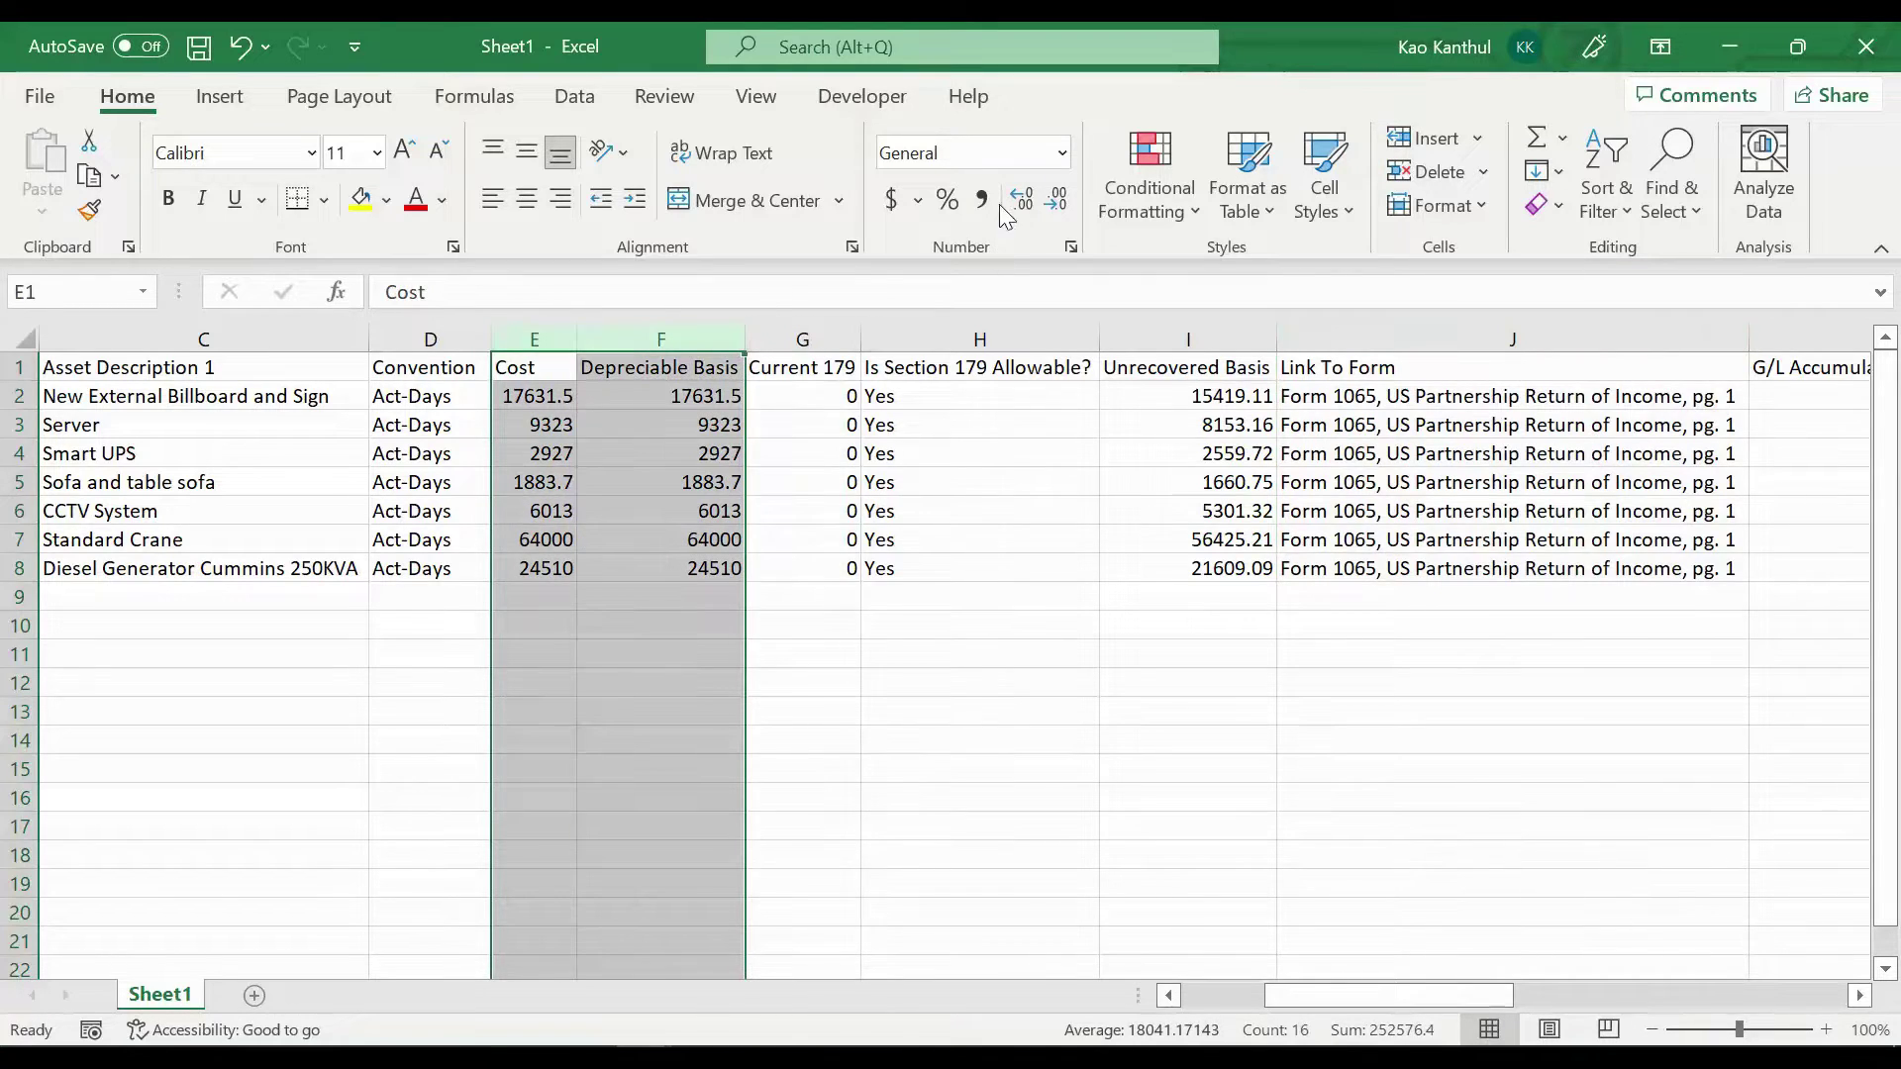
pyautogui.click(892, 202)
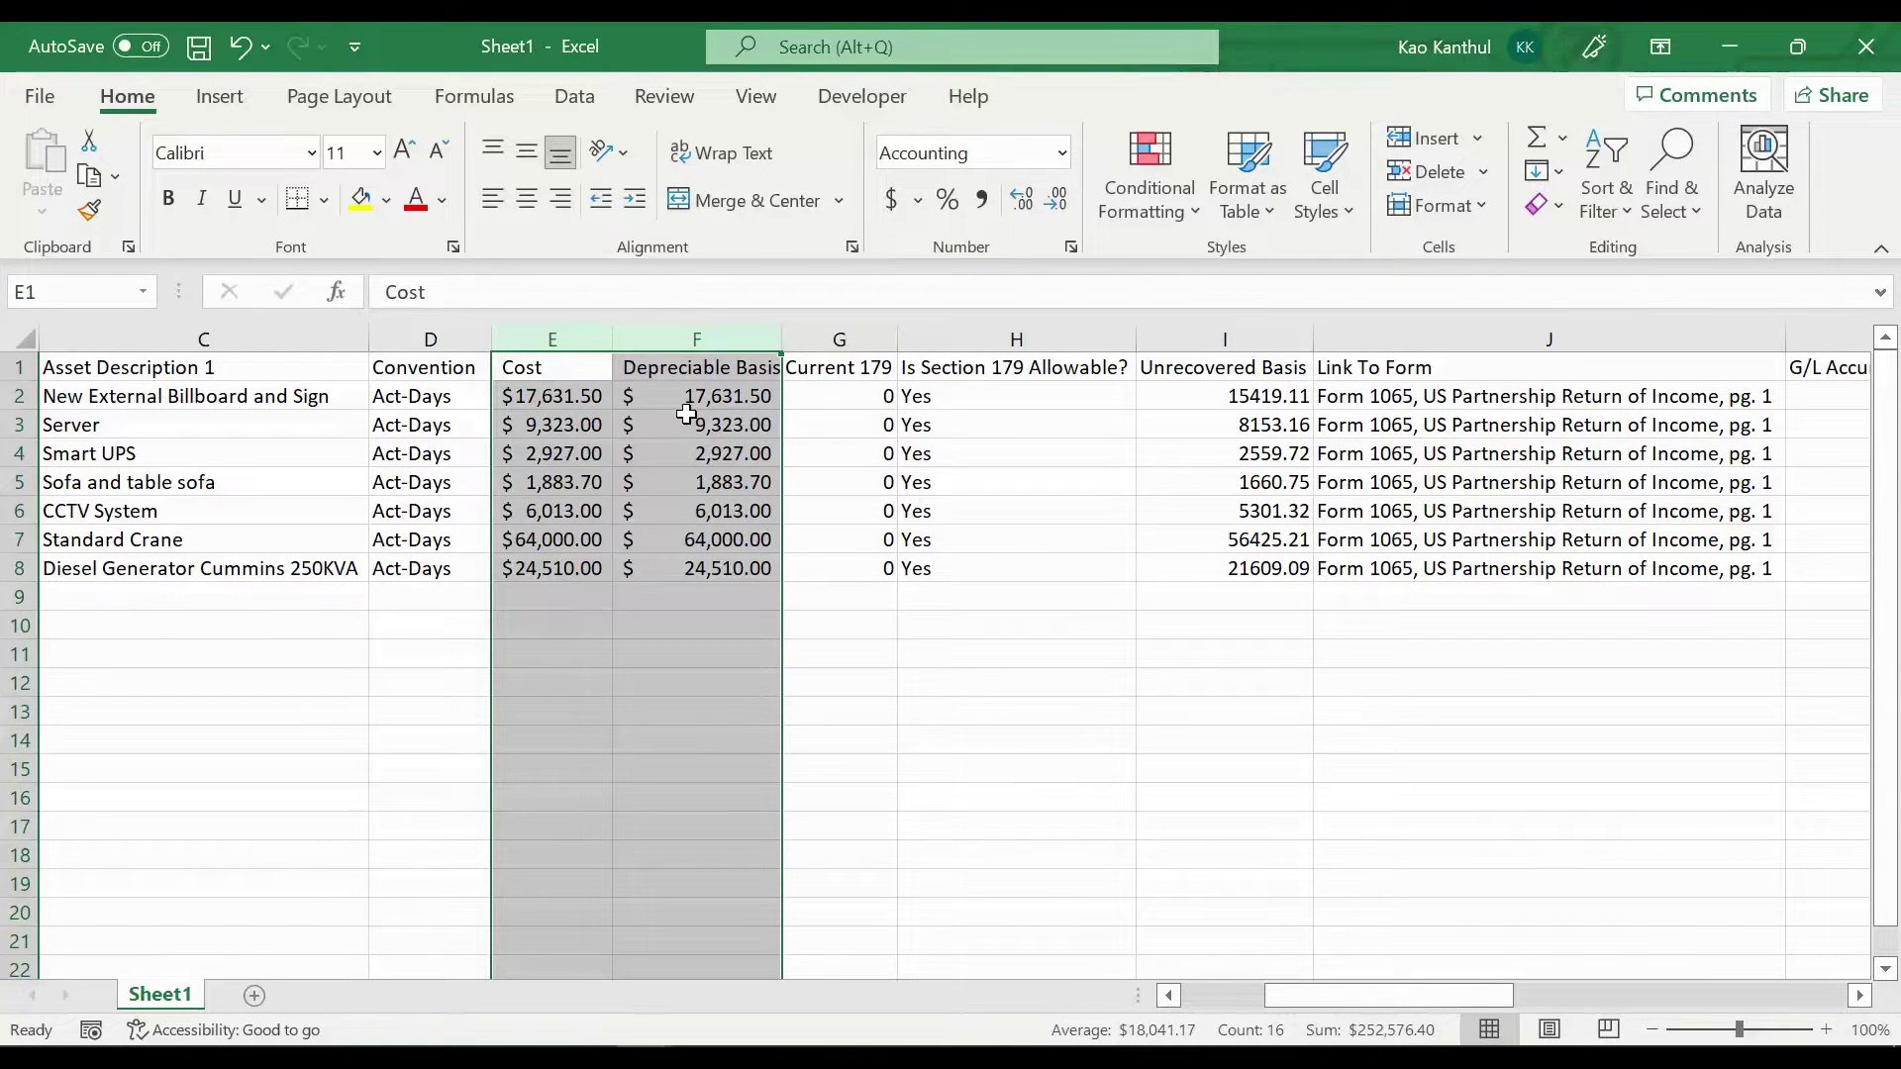
pyautogui.click(690, 368)
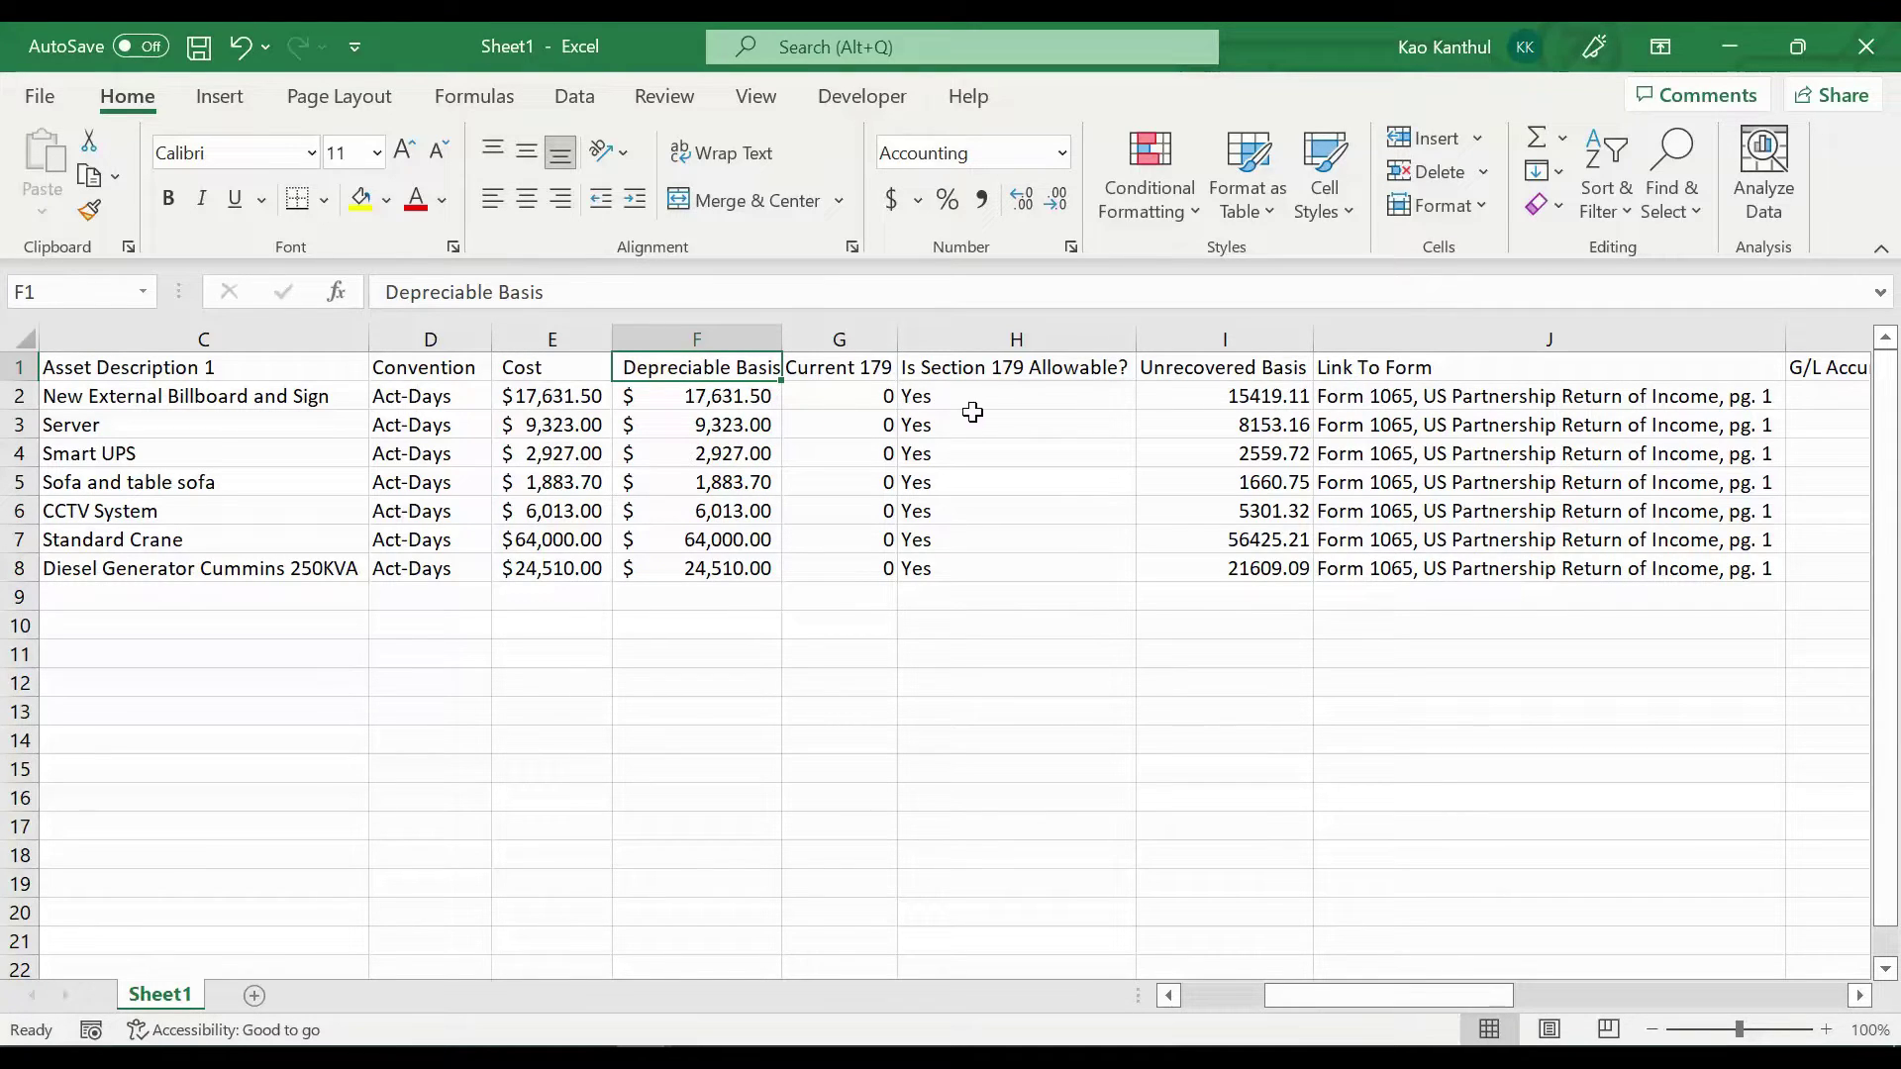
# Format the Unrecovered Basis column in the Accounting number format with a dollar sign
pyautogui.click(875, 404)
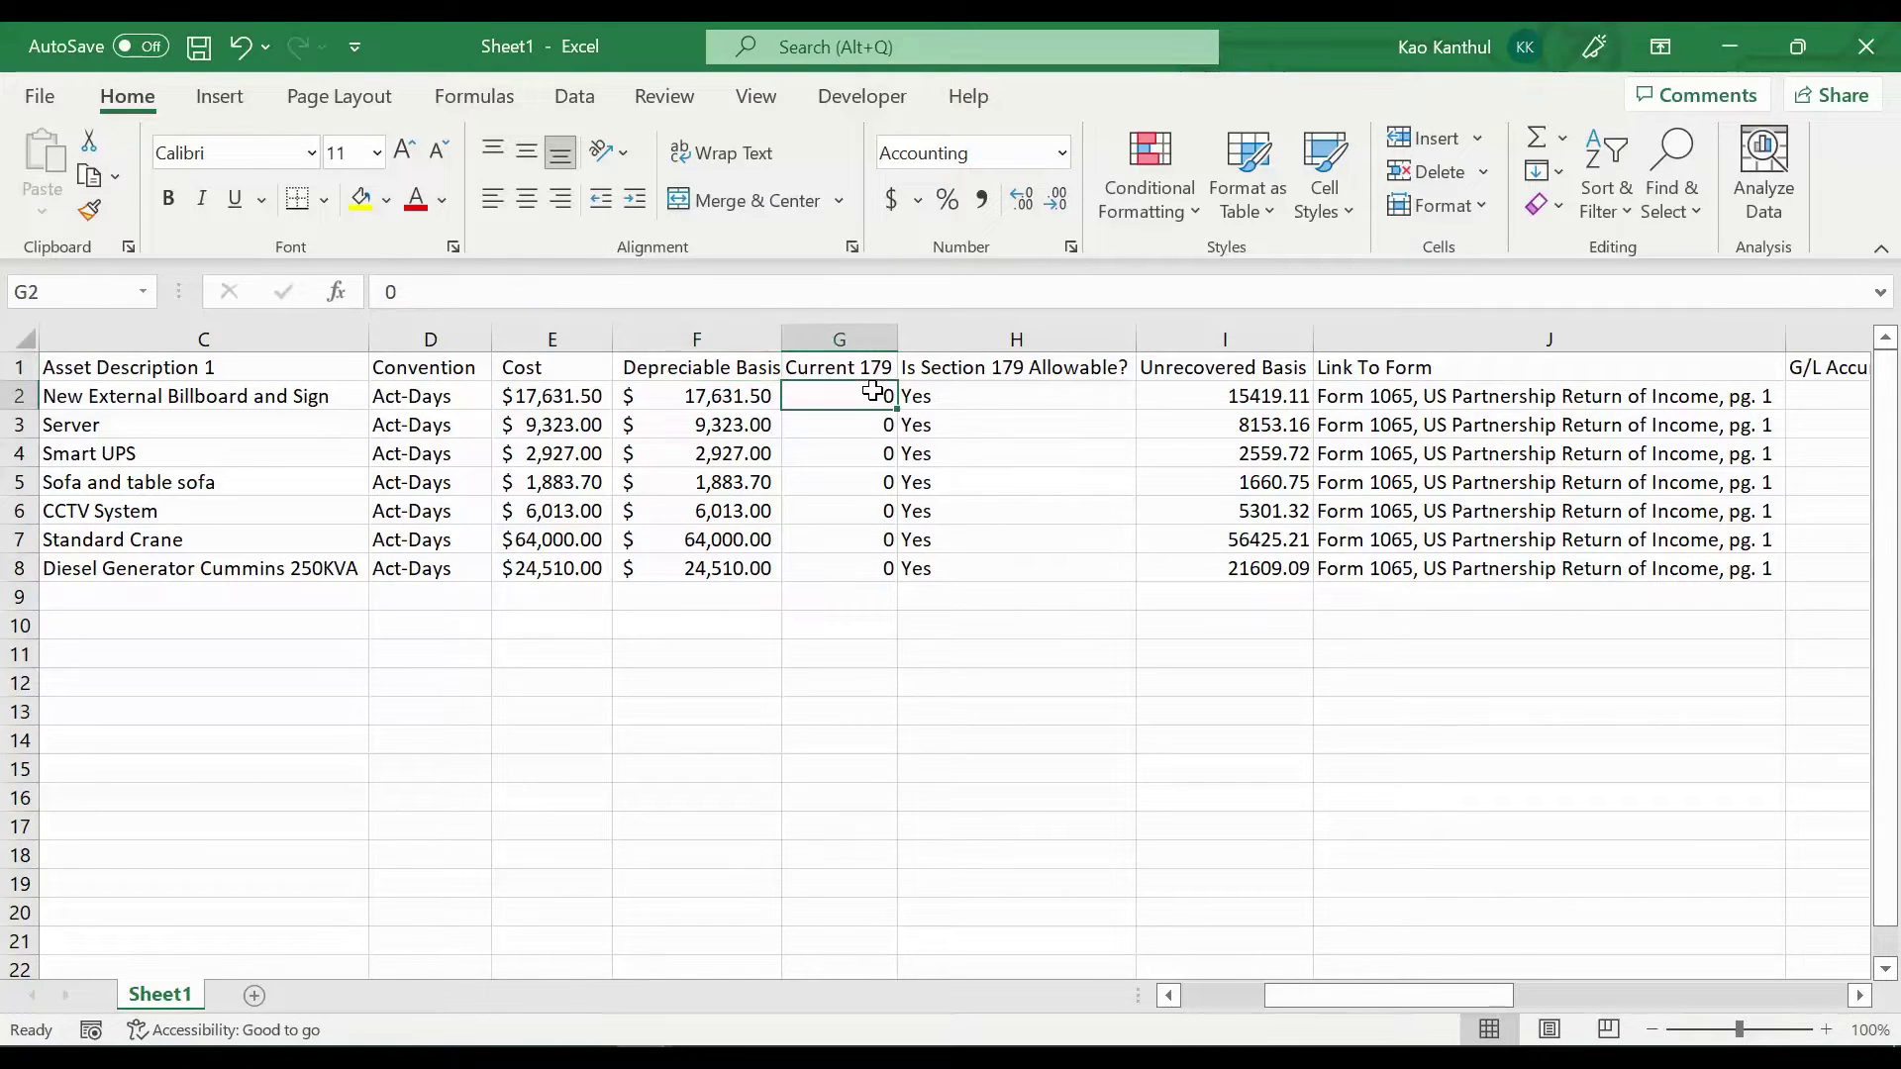
pyautogui.moveTo(873, 413); pyautogui.dragTo(866, 566)
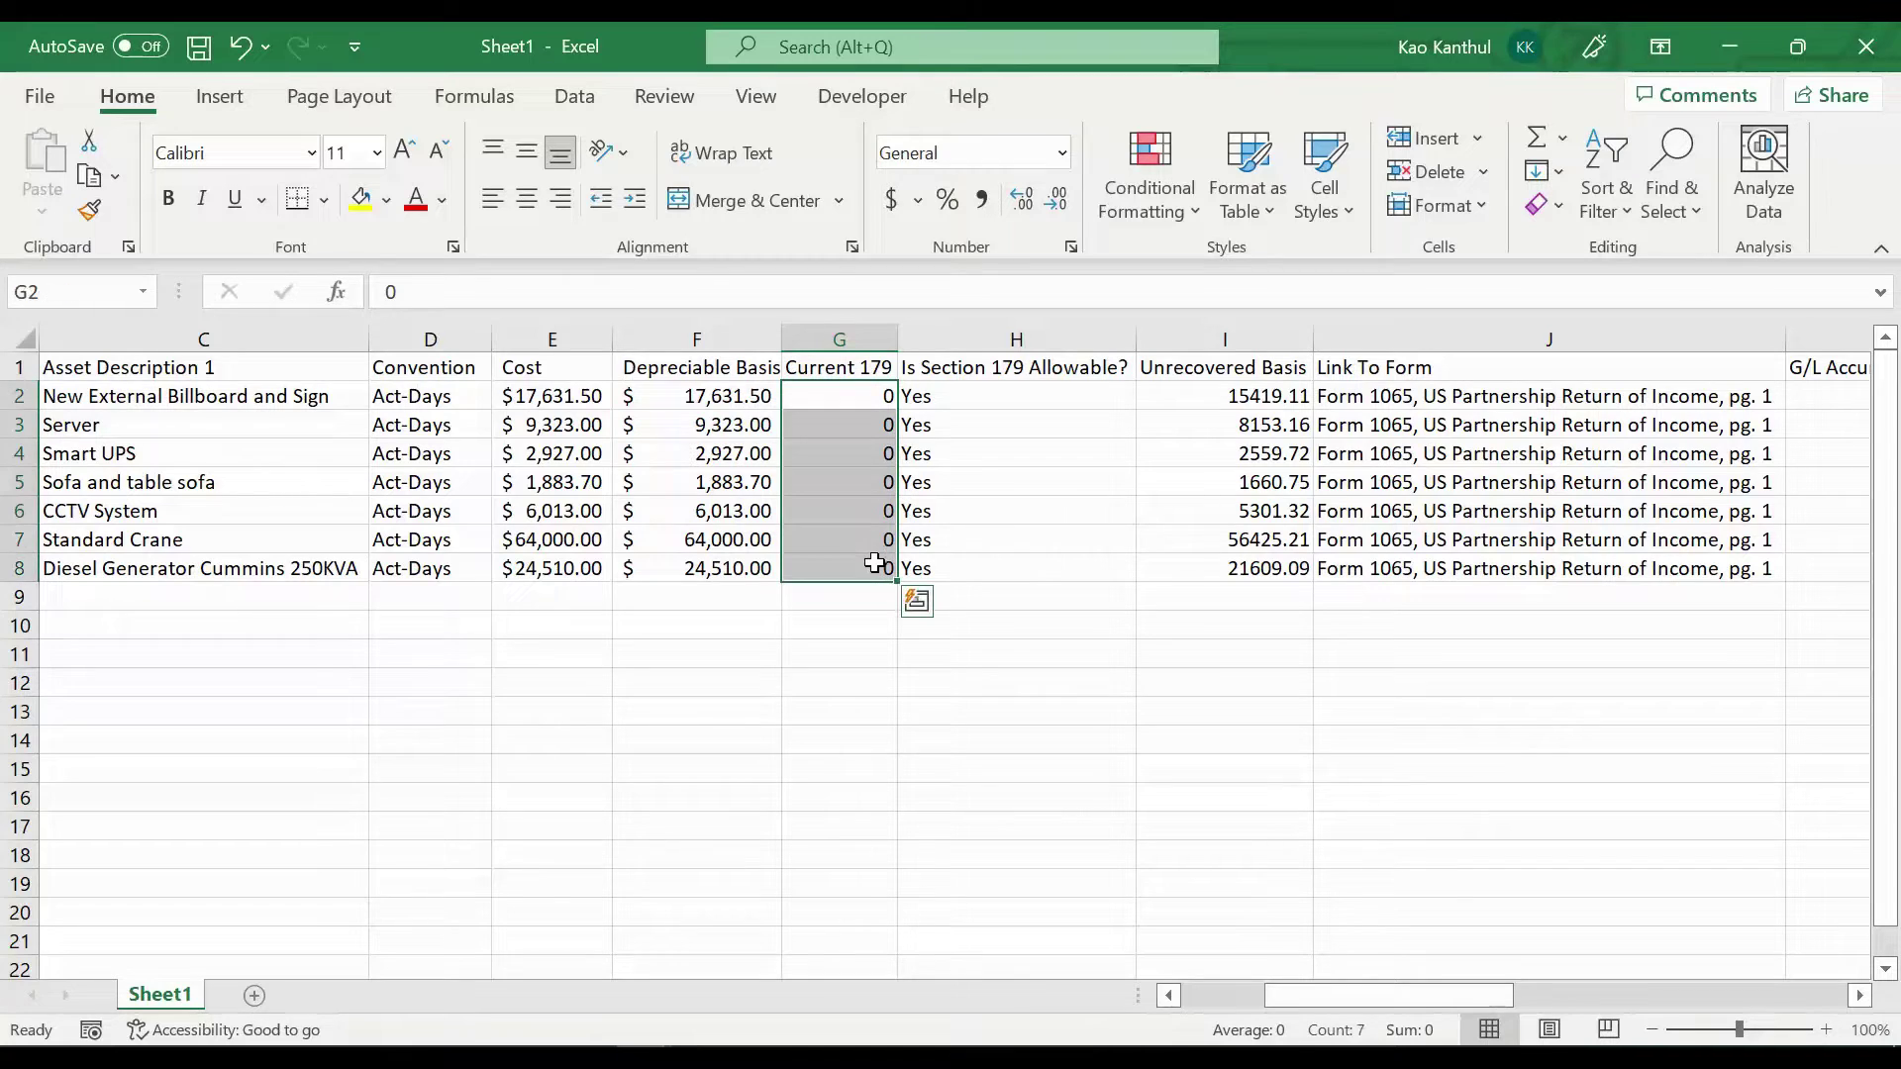
pyautogui.click(857, 338)
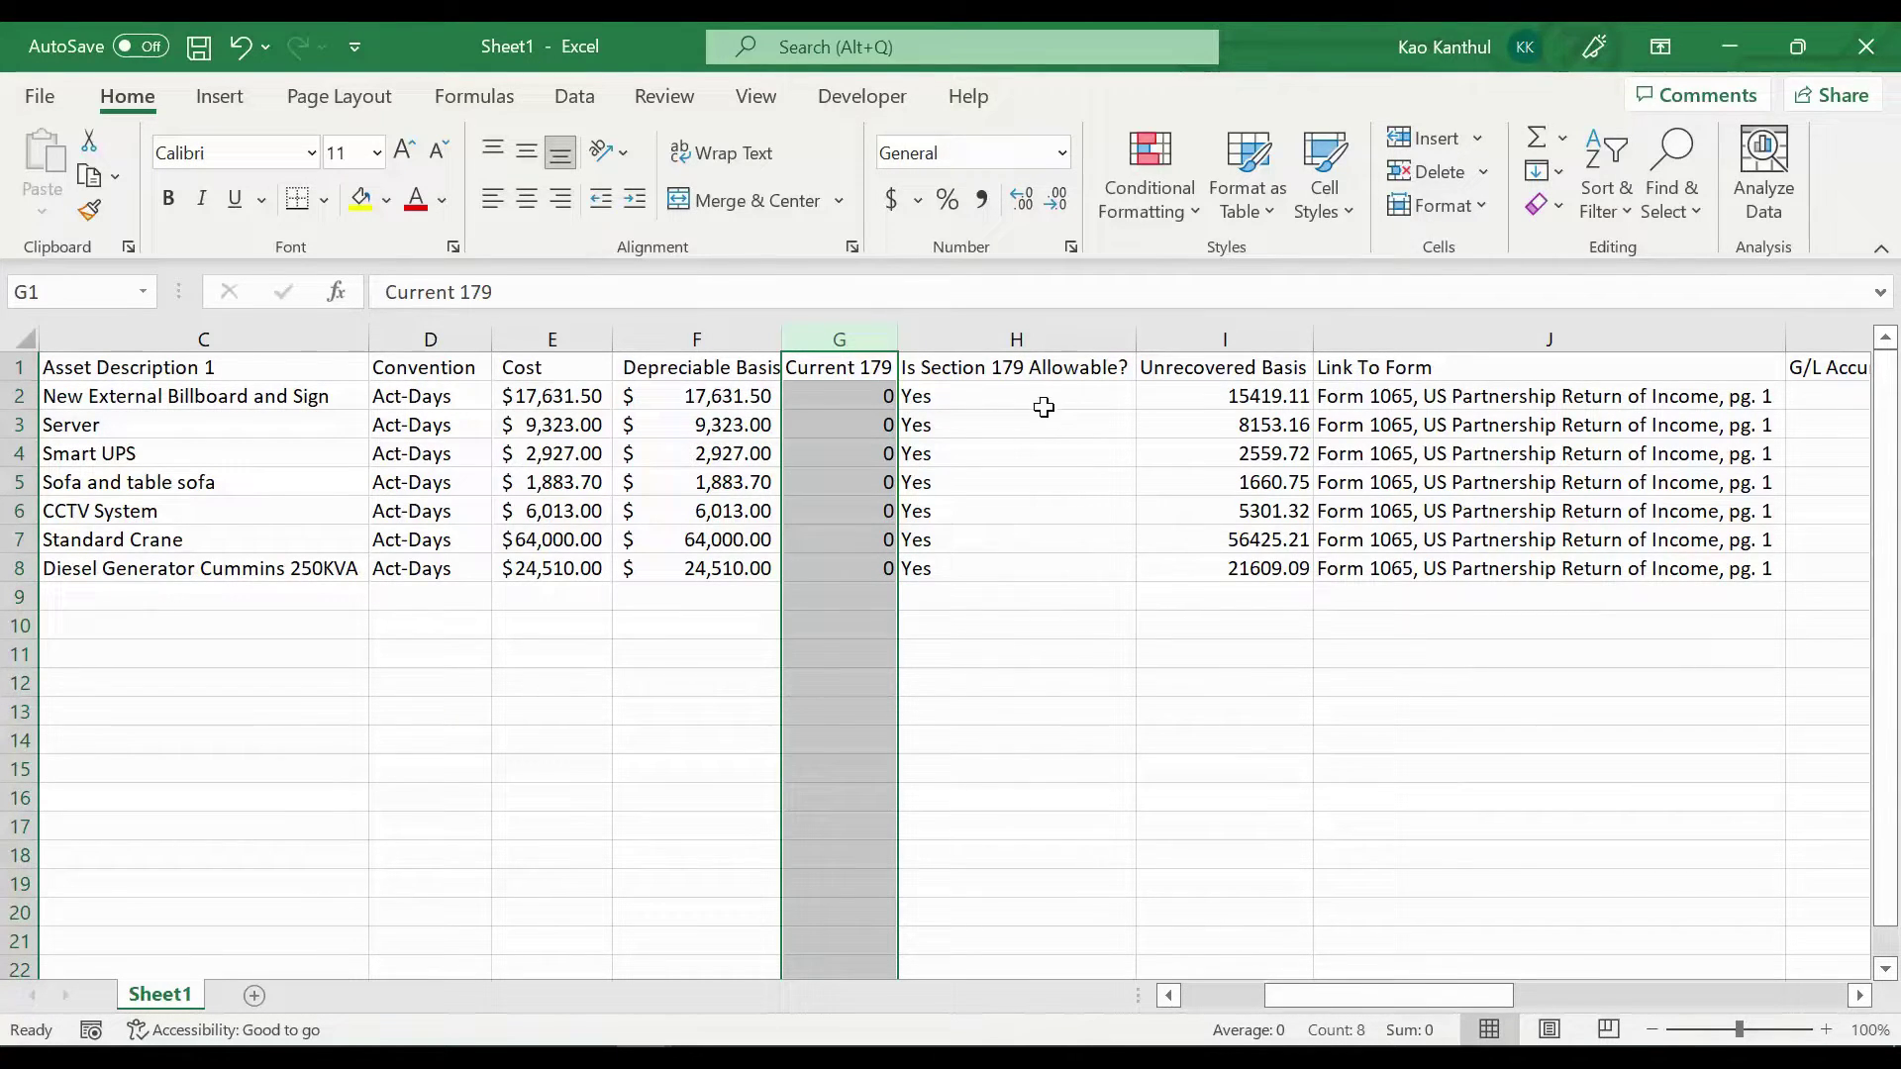
pyautogui.click(1279, 335)
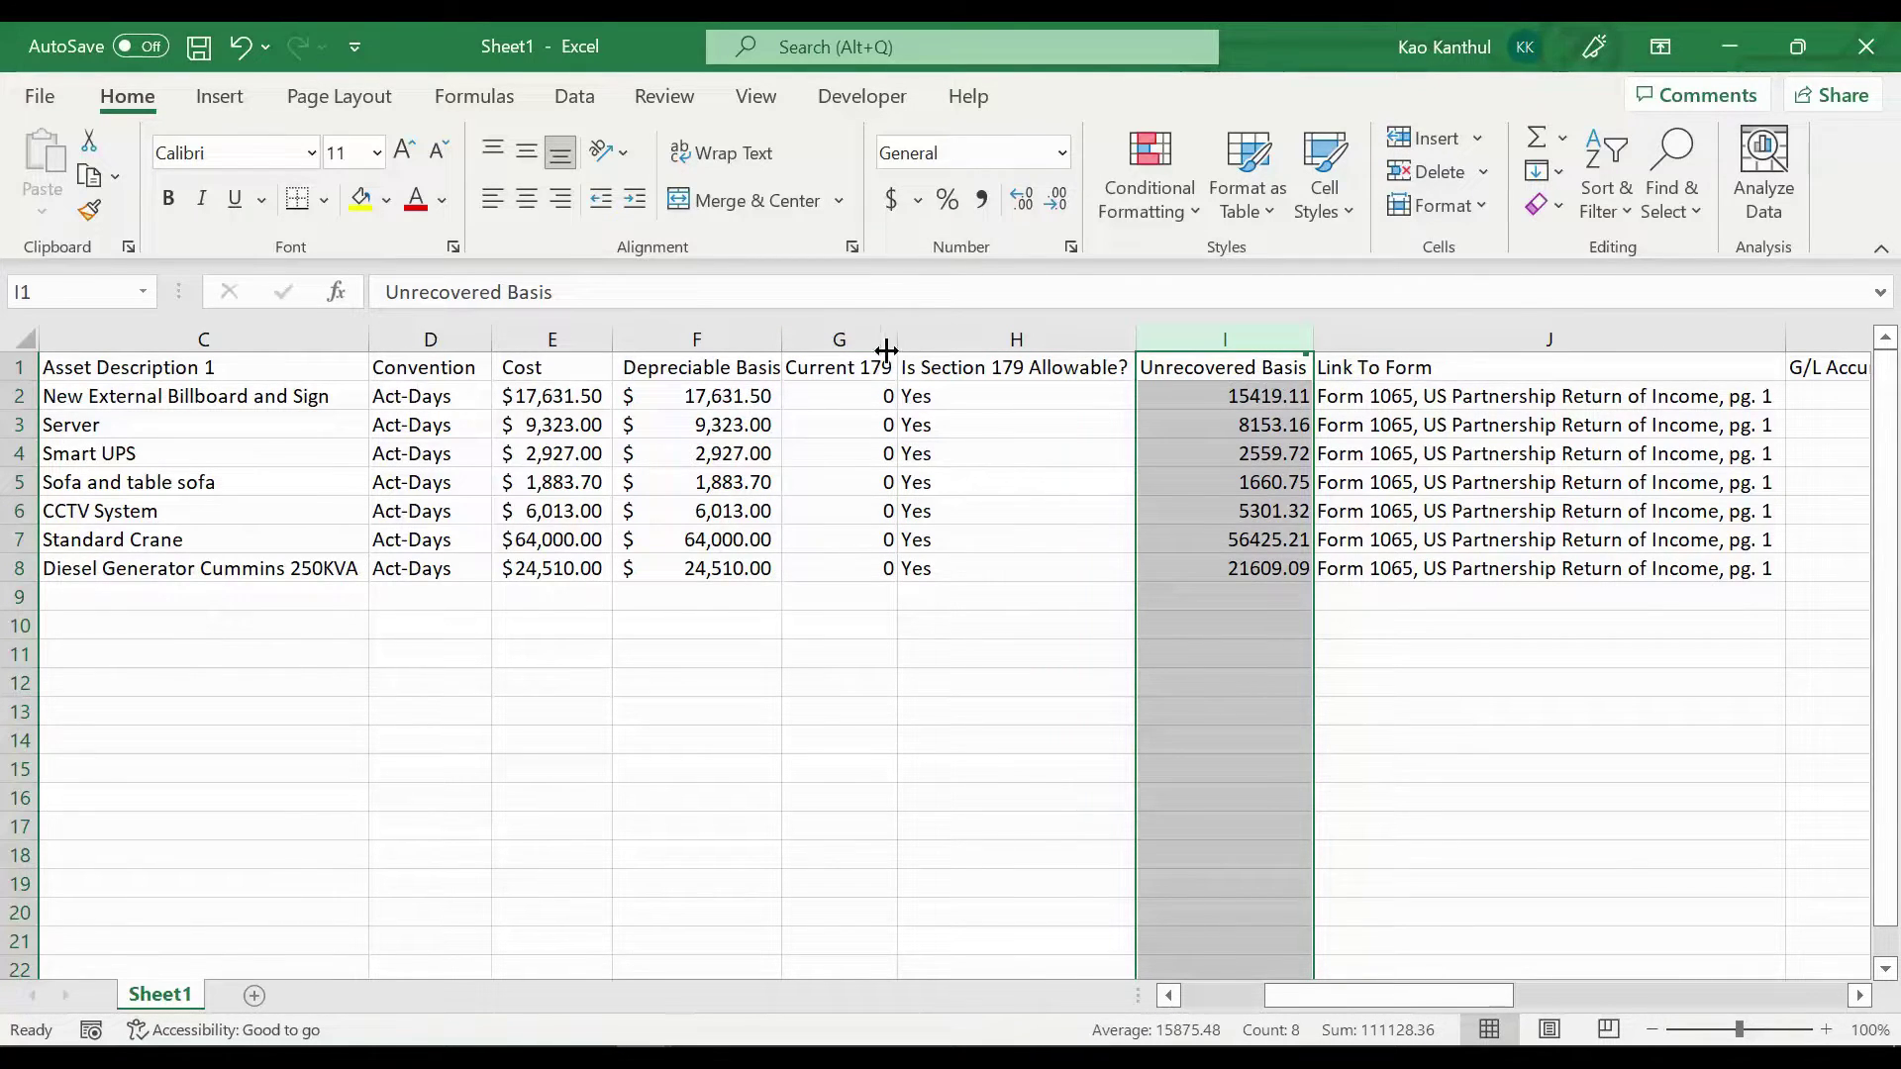
pyautogui.click(891, 201)
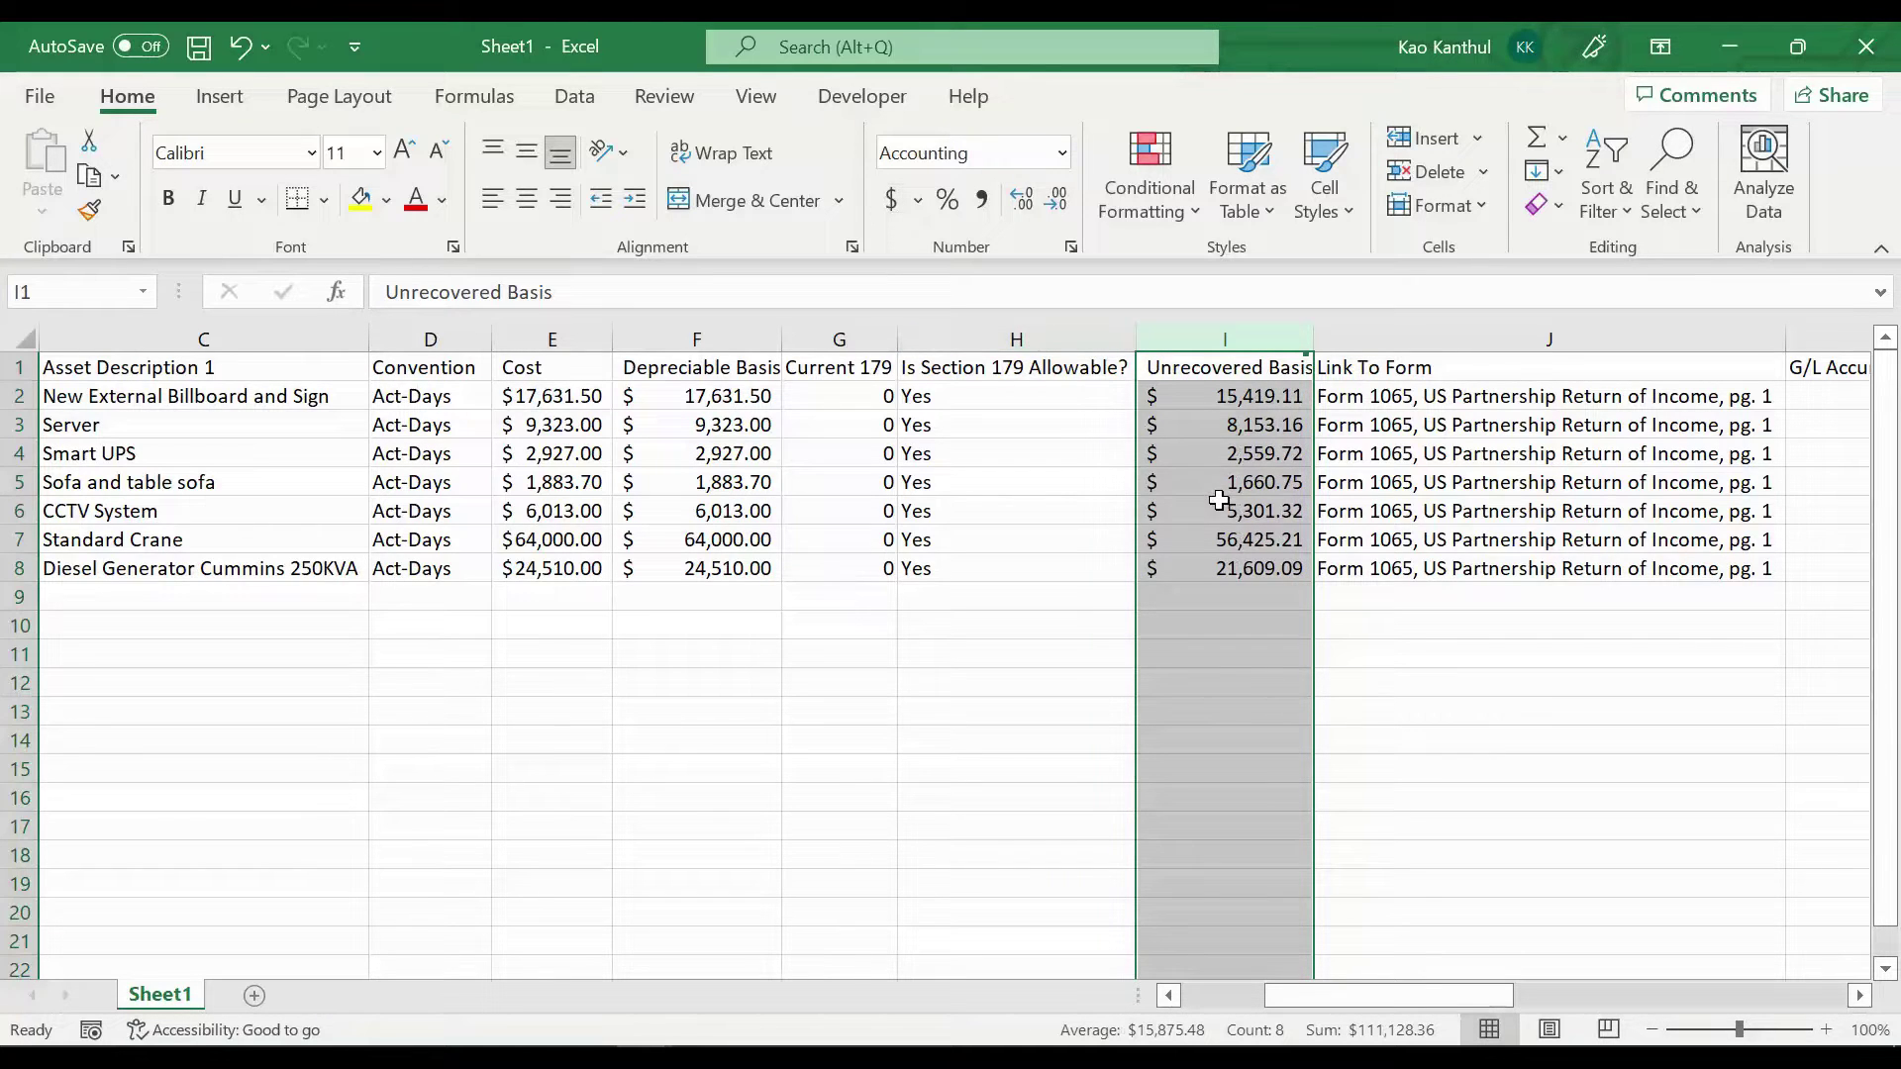
# Calculate the first asset's Current 179 amount in G2 with the formula =F2/5
pyautogui.click(859, 398)
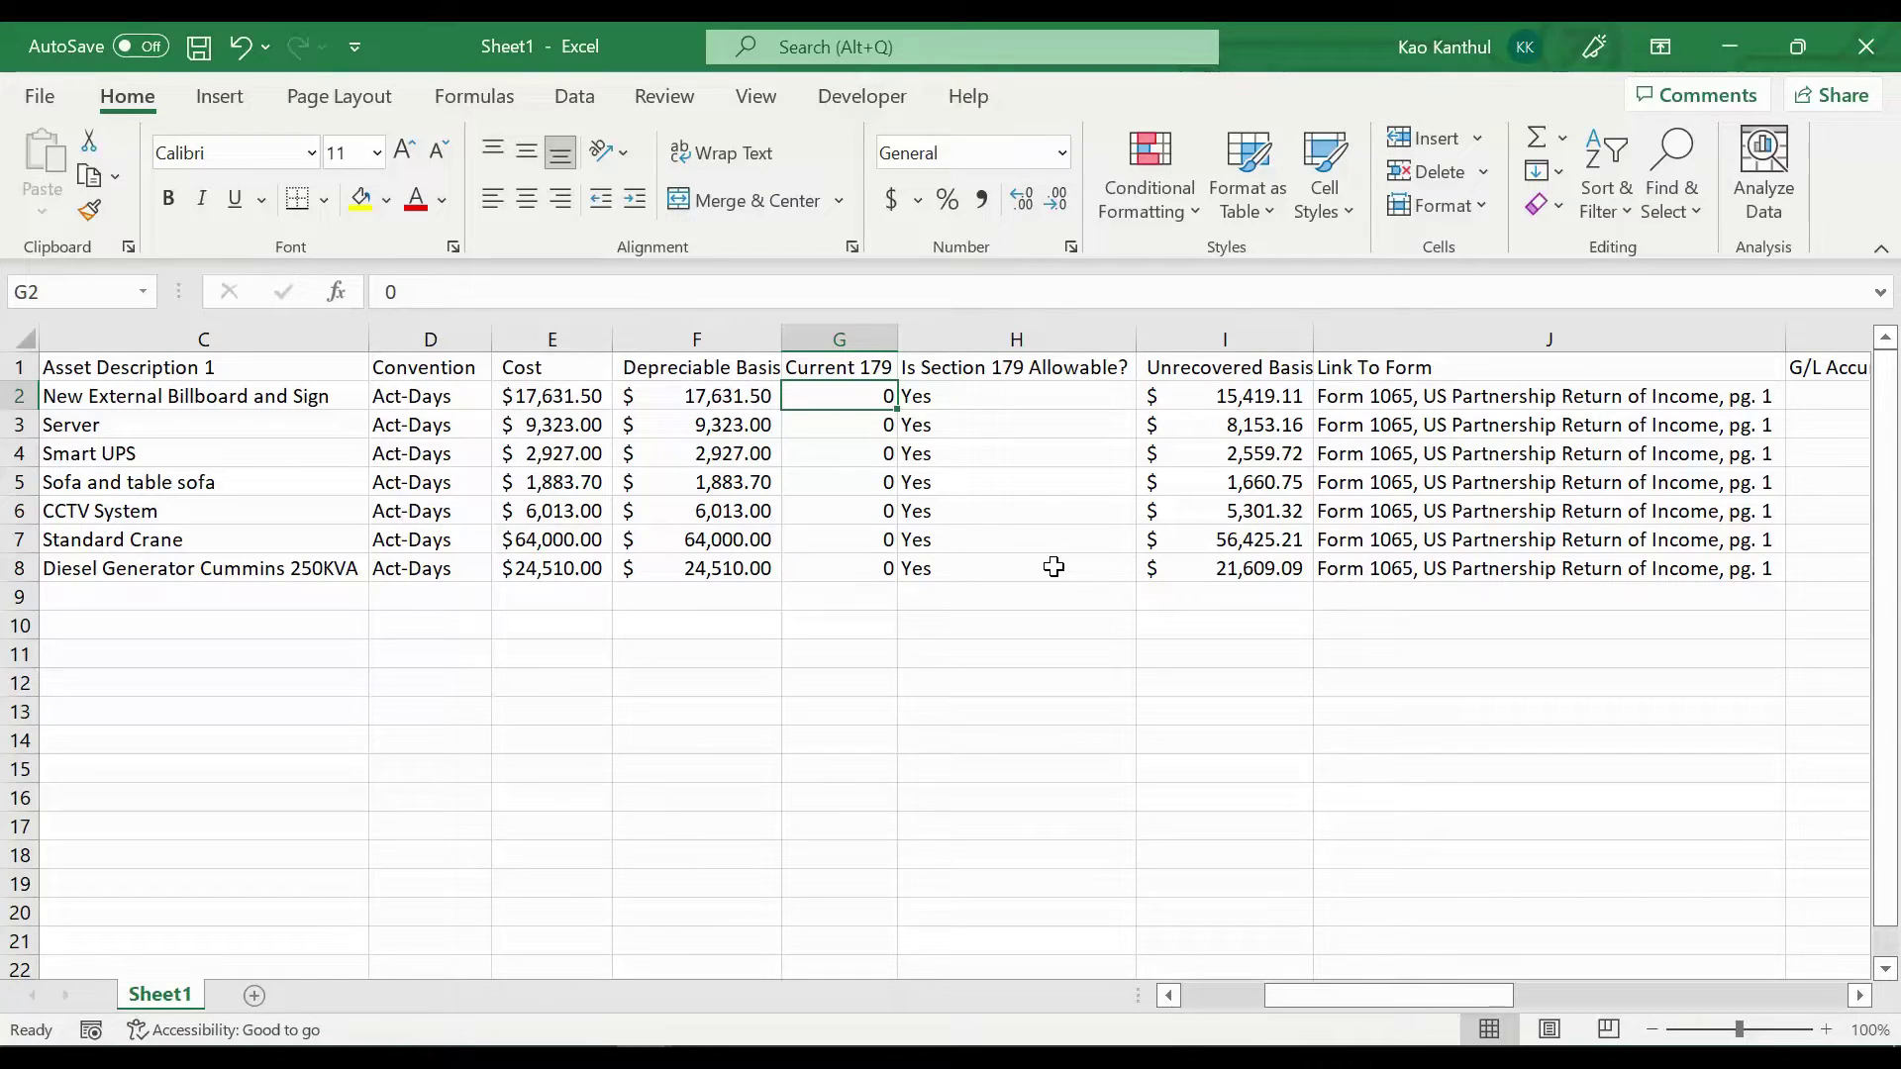
pyautogui.write('=')
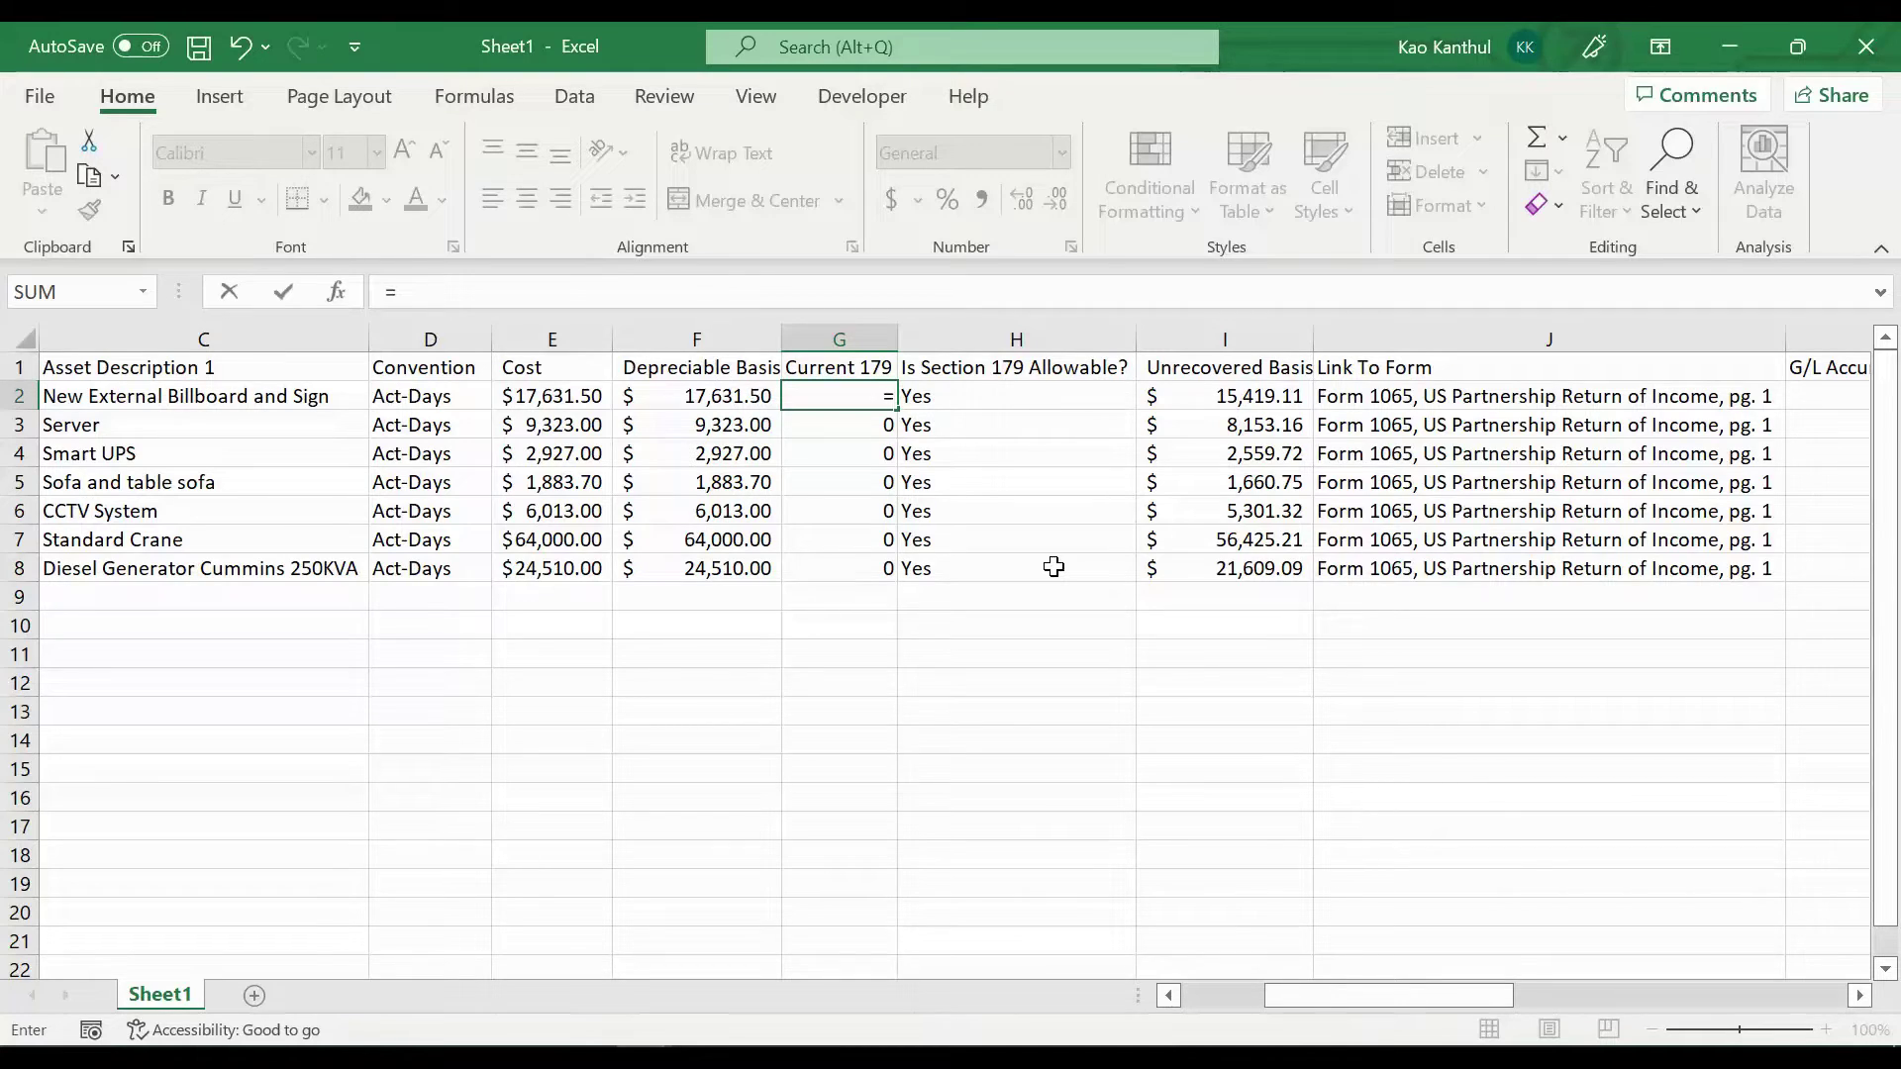
pyautogui.press('Left')
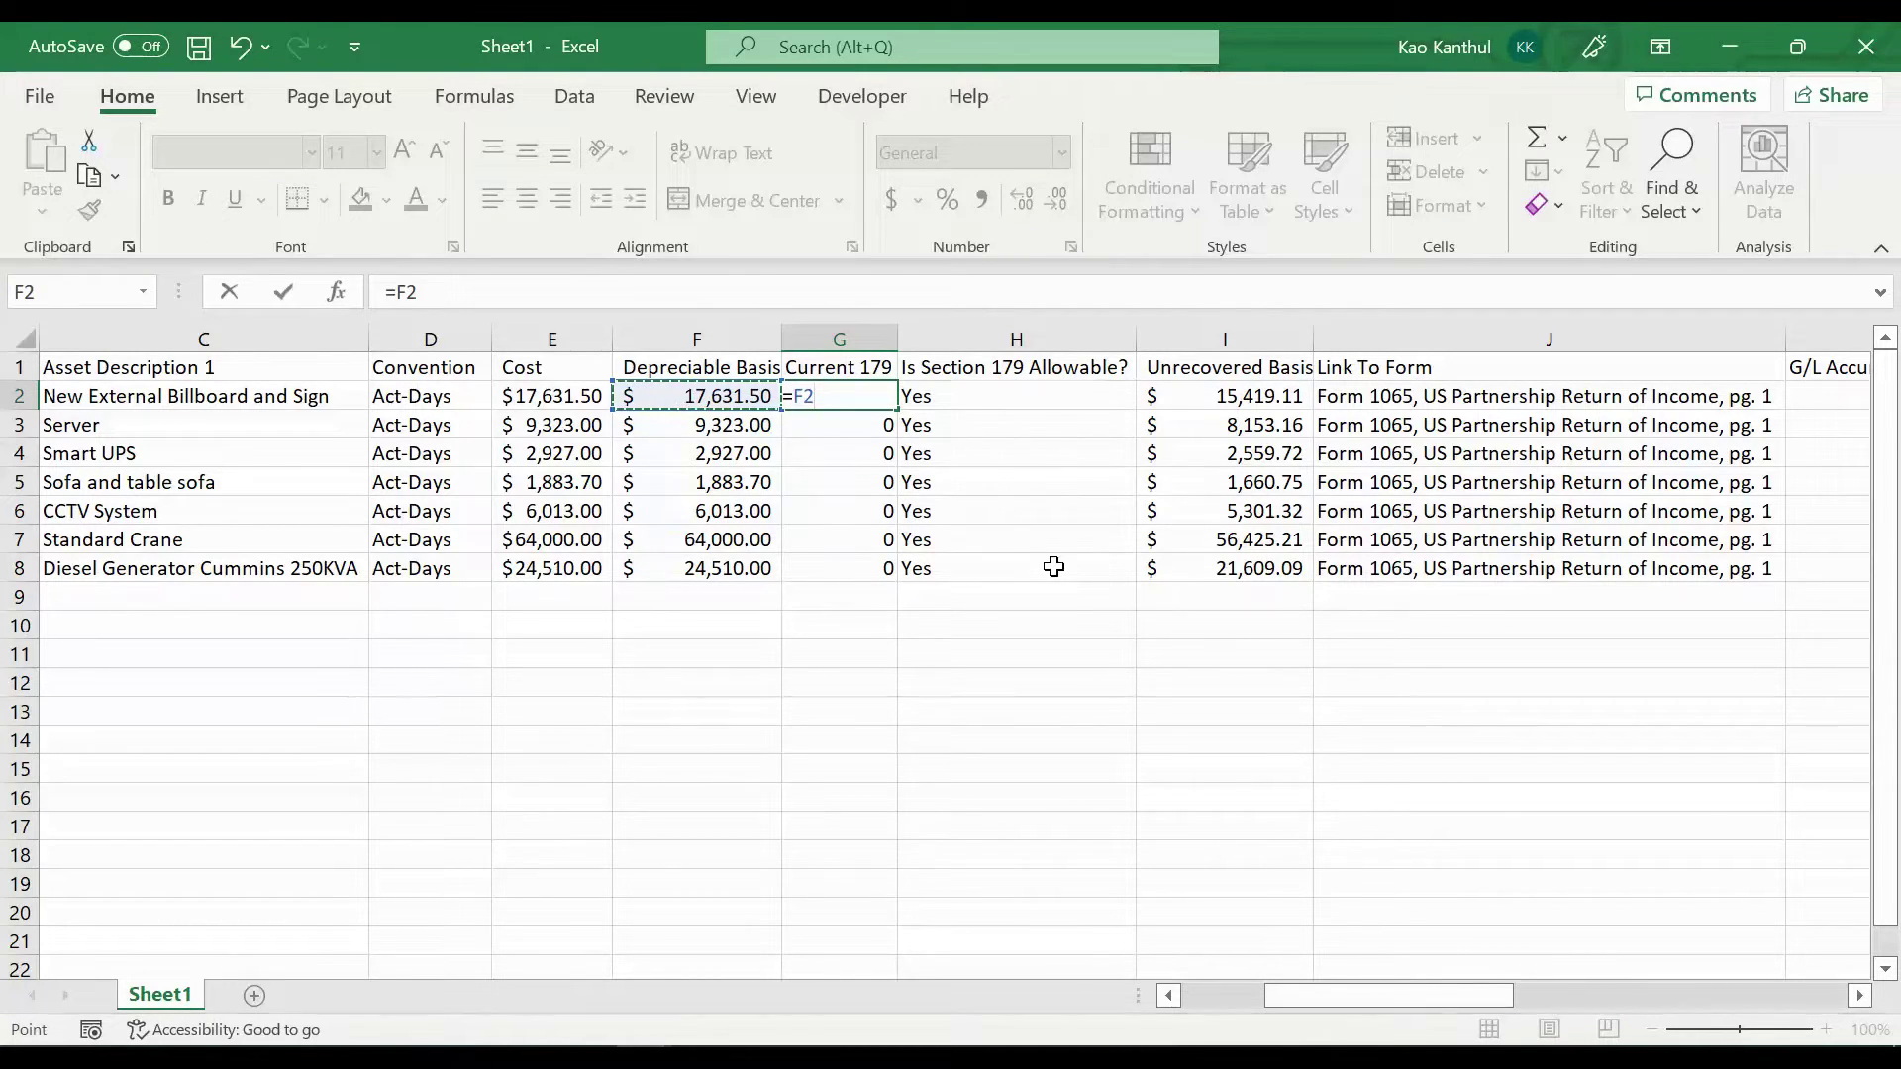
pyautogui.write('/5')
pyautogui.hotkey('ctrl', 'Return')
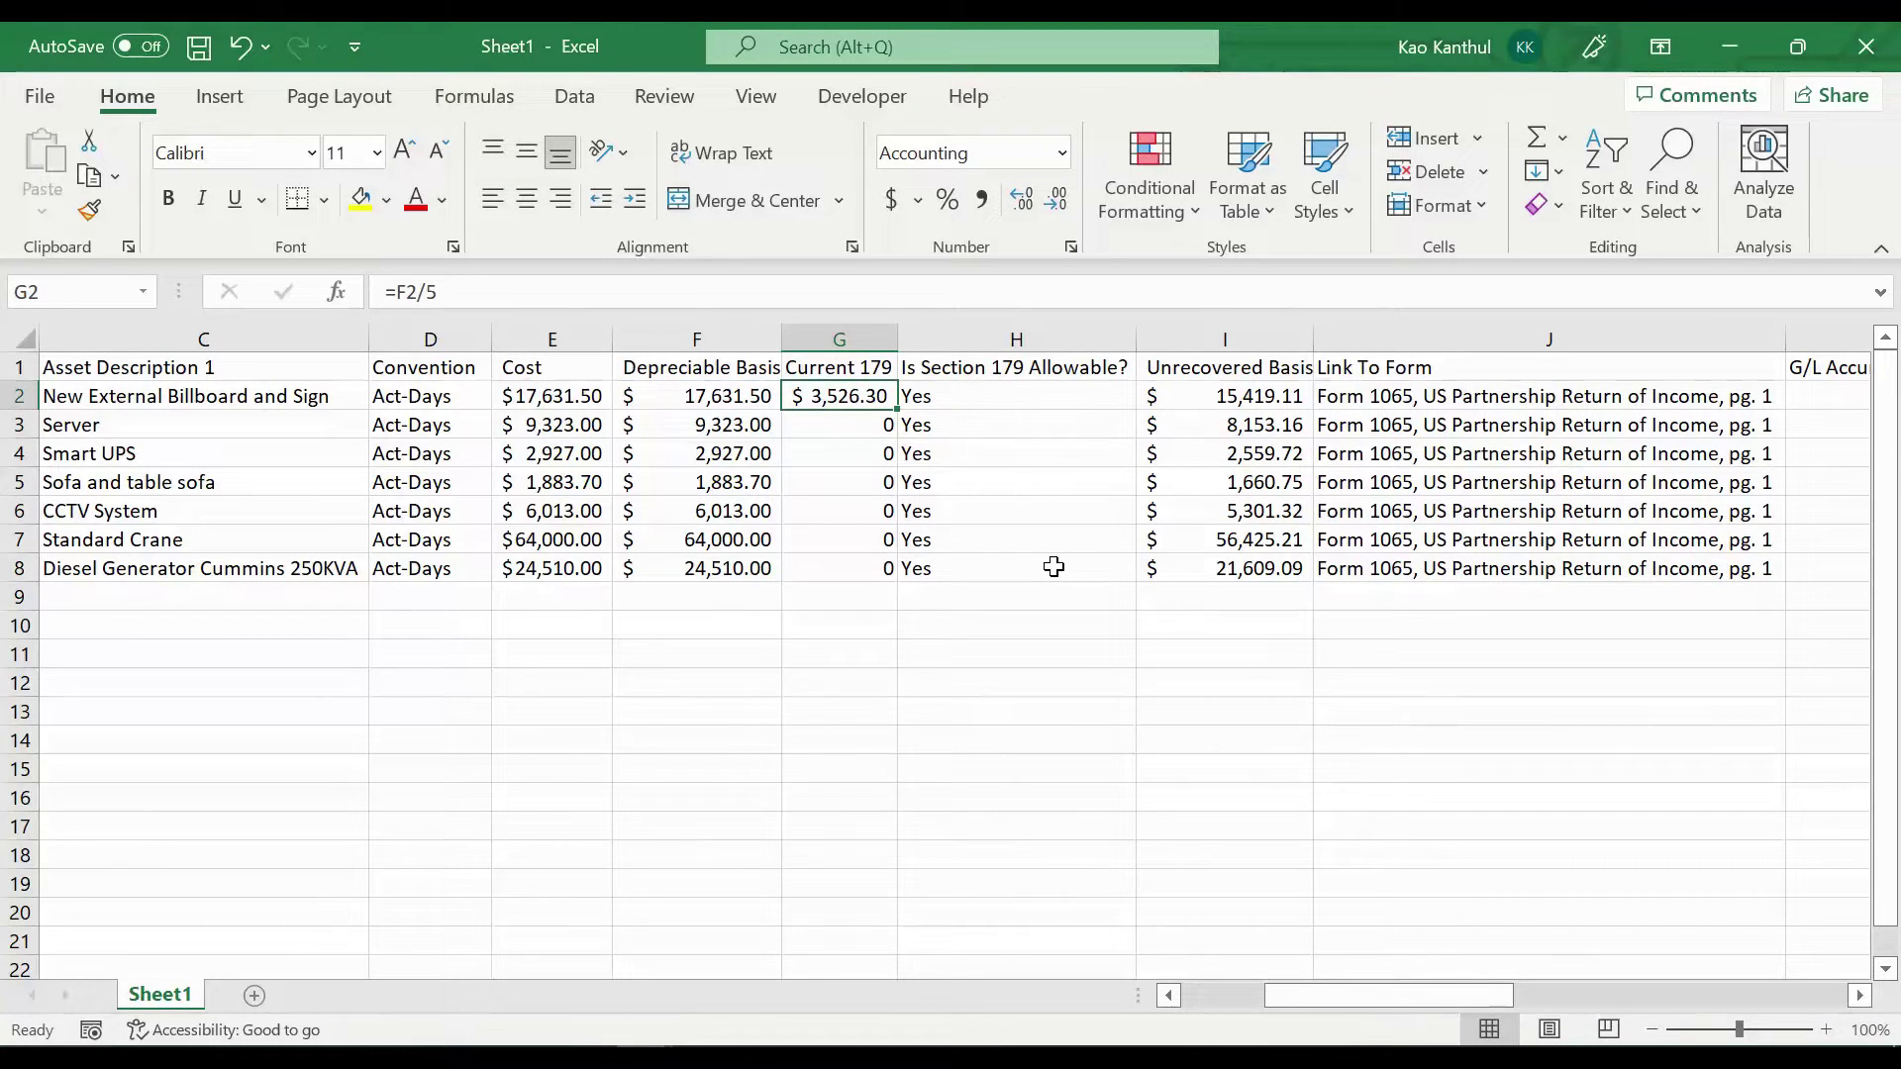
pyautogui.press('Right')
pyautogui.press('Right')
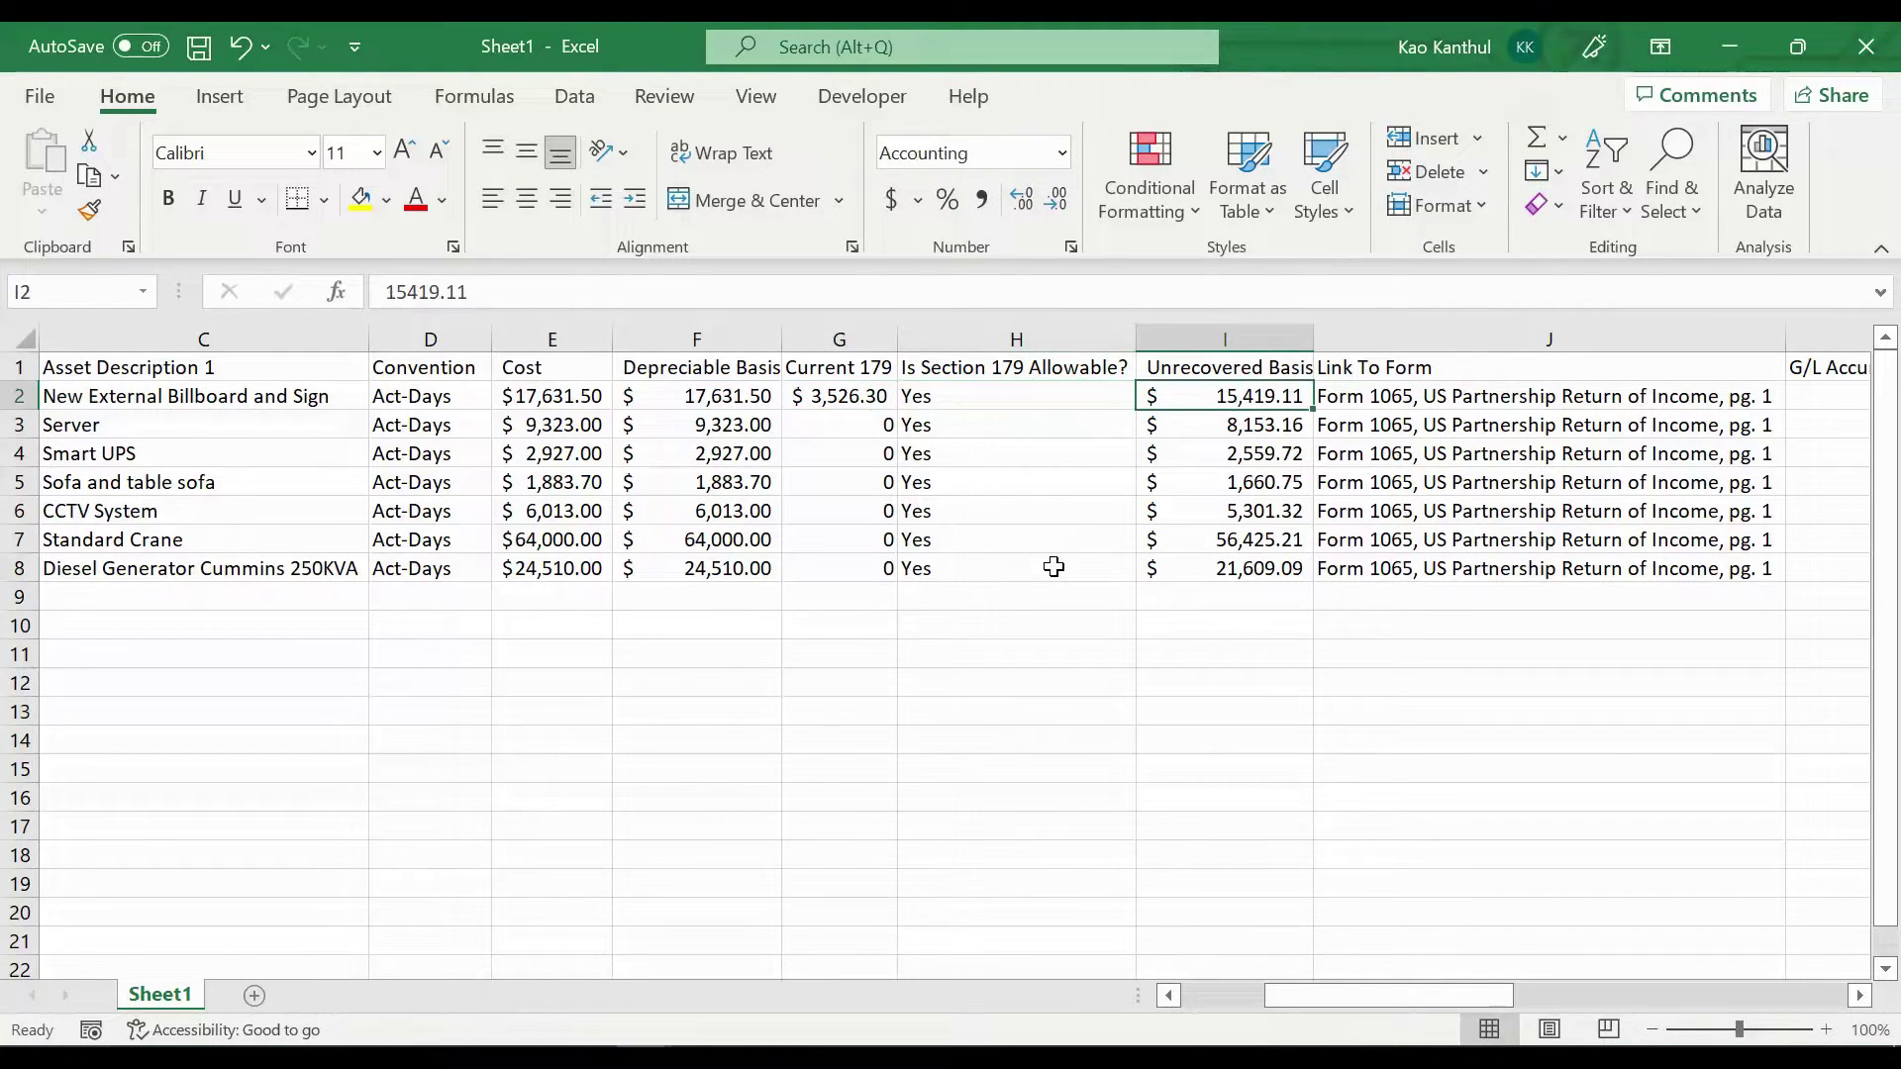
pyautogui.write('=')
pyautogui.press('Escape')
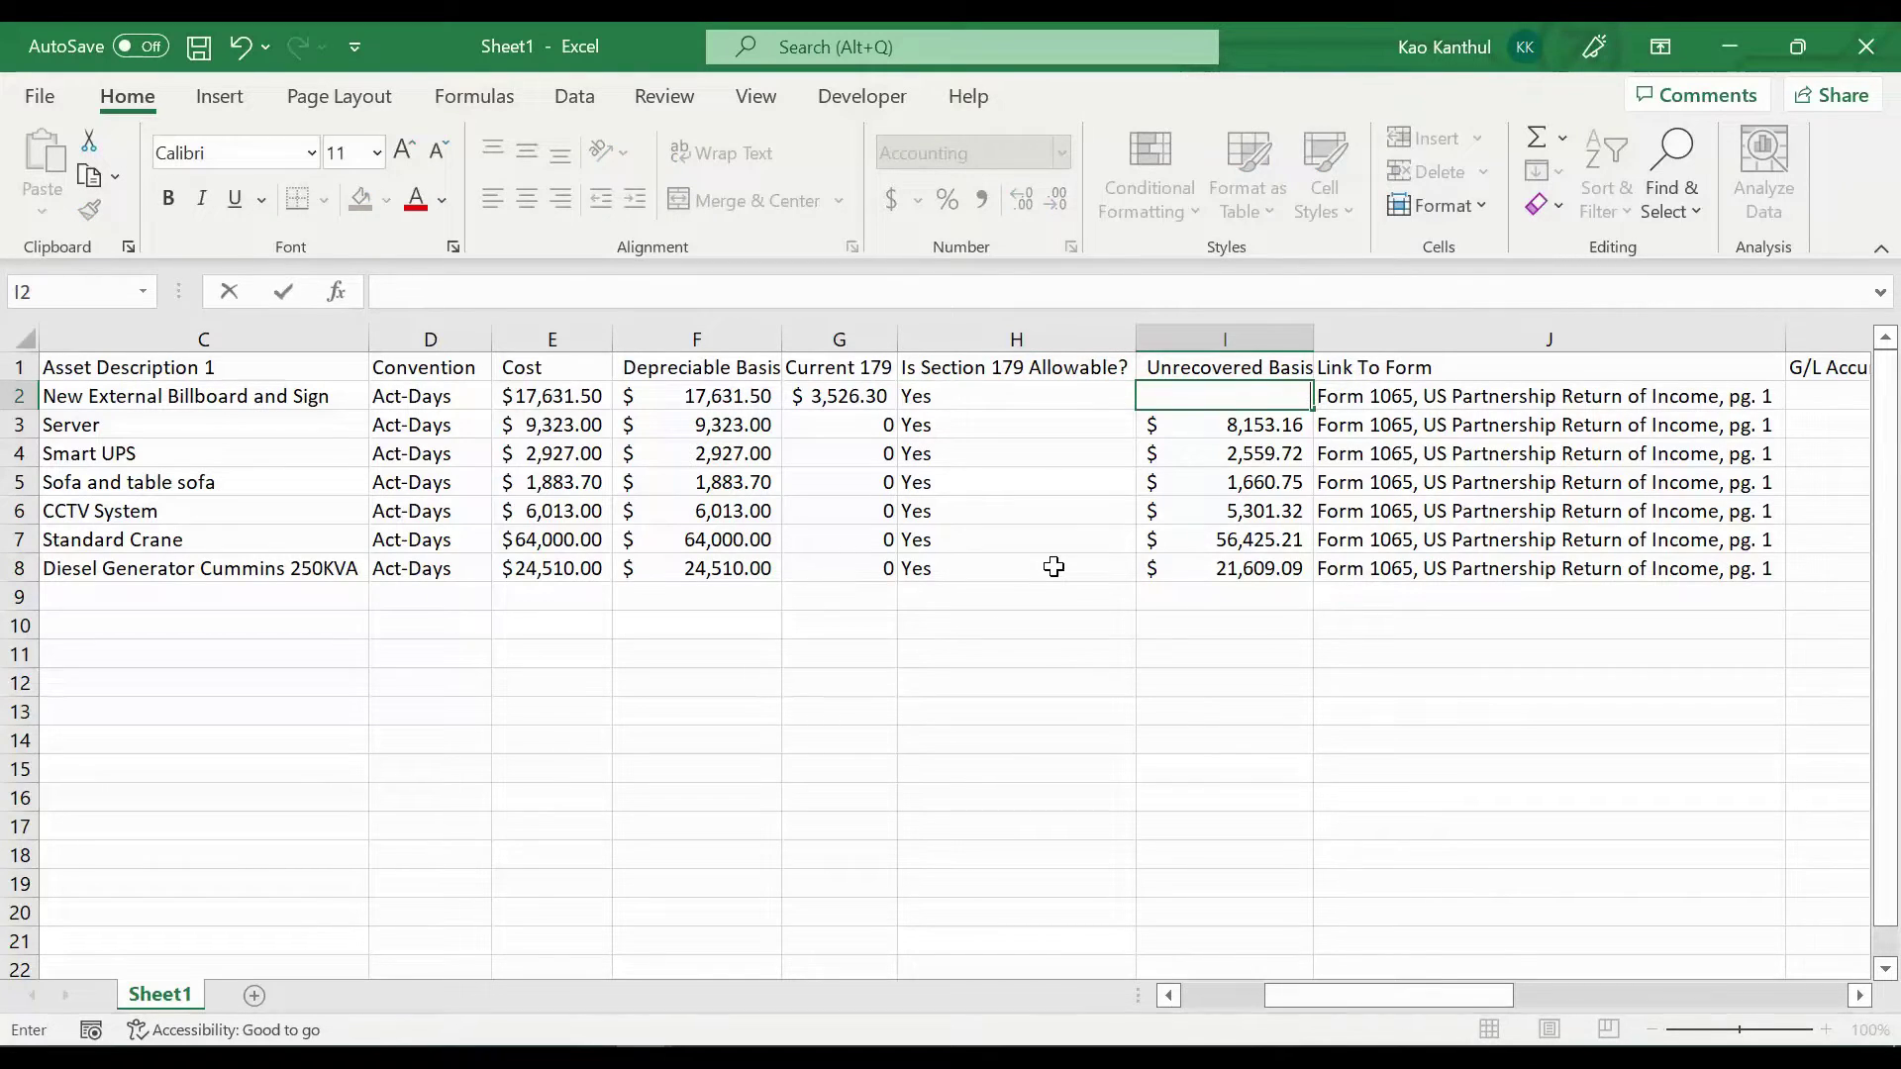
pyautogui.press('Down')
pyautogui.hotkey('ctrl', 'z')
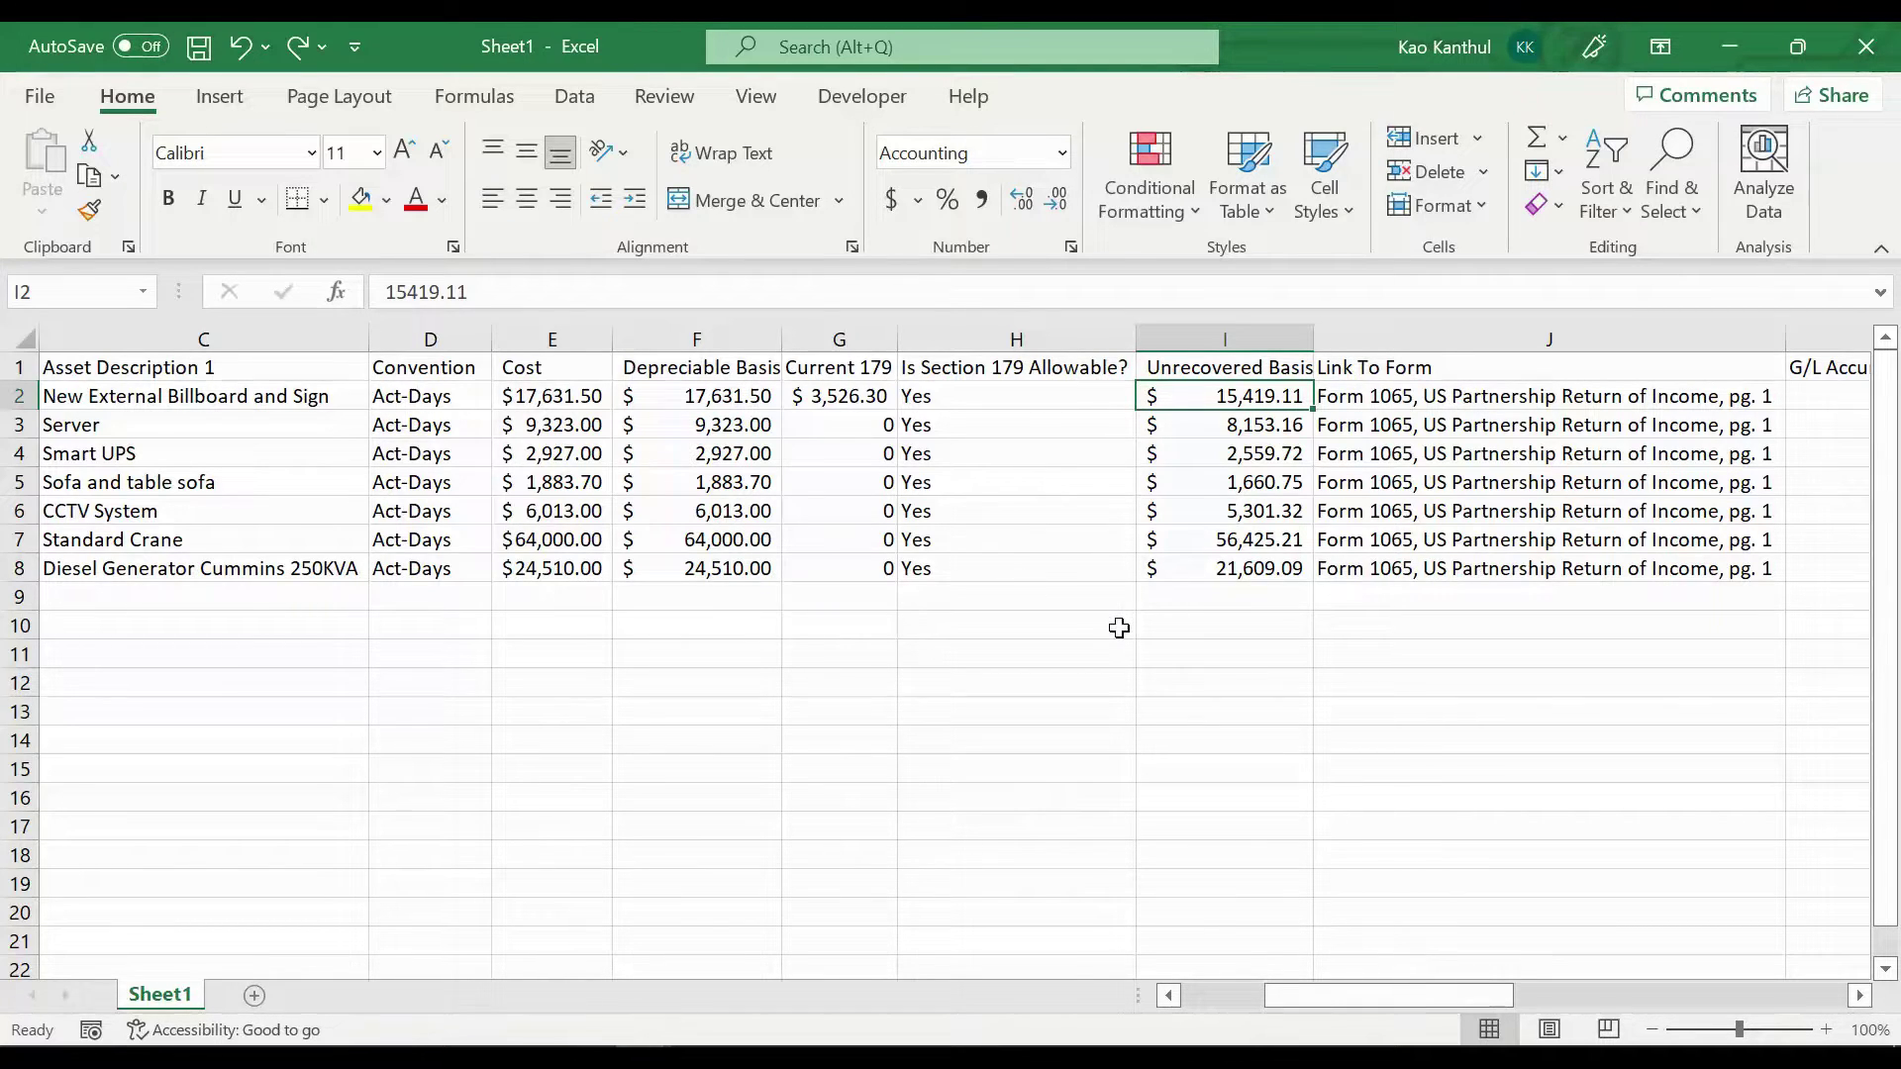
pyautogui.press('F2')
pyautogui.click(1077, 649)
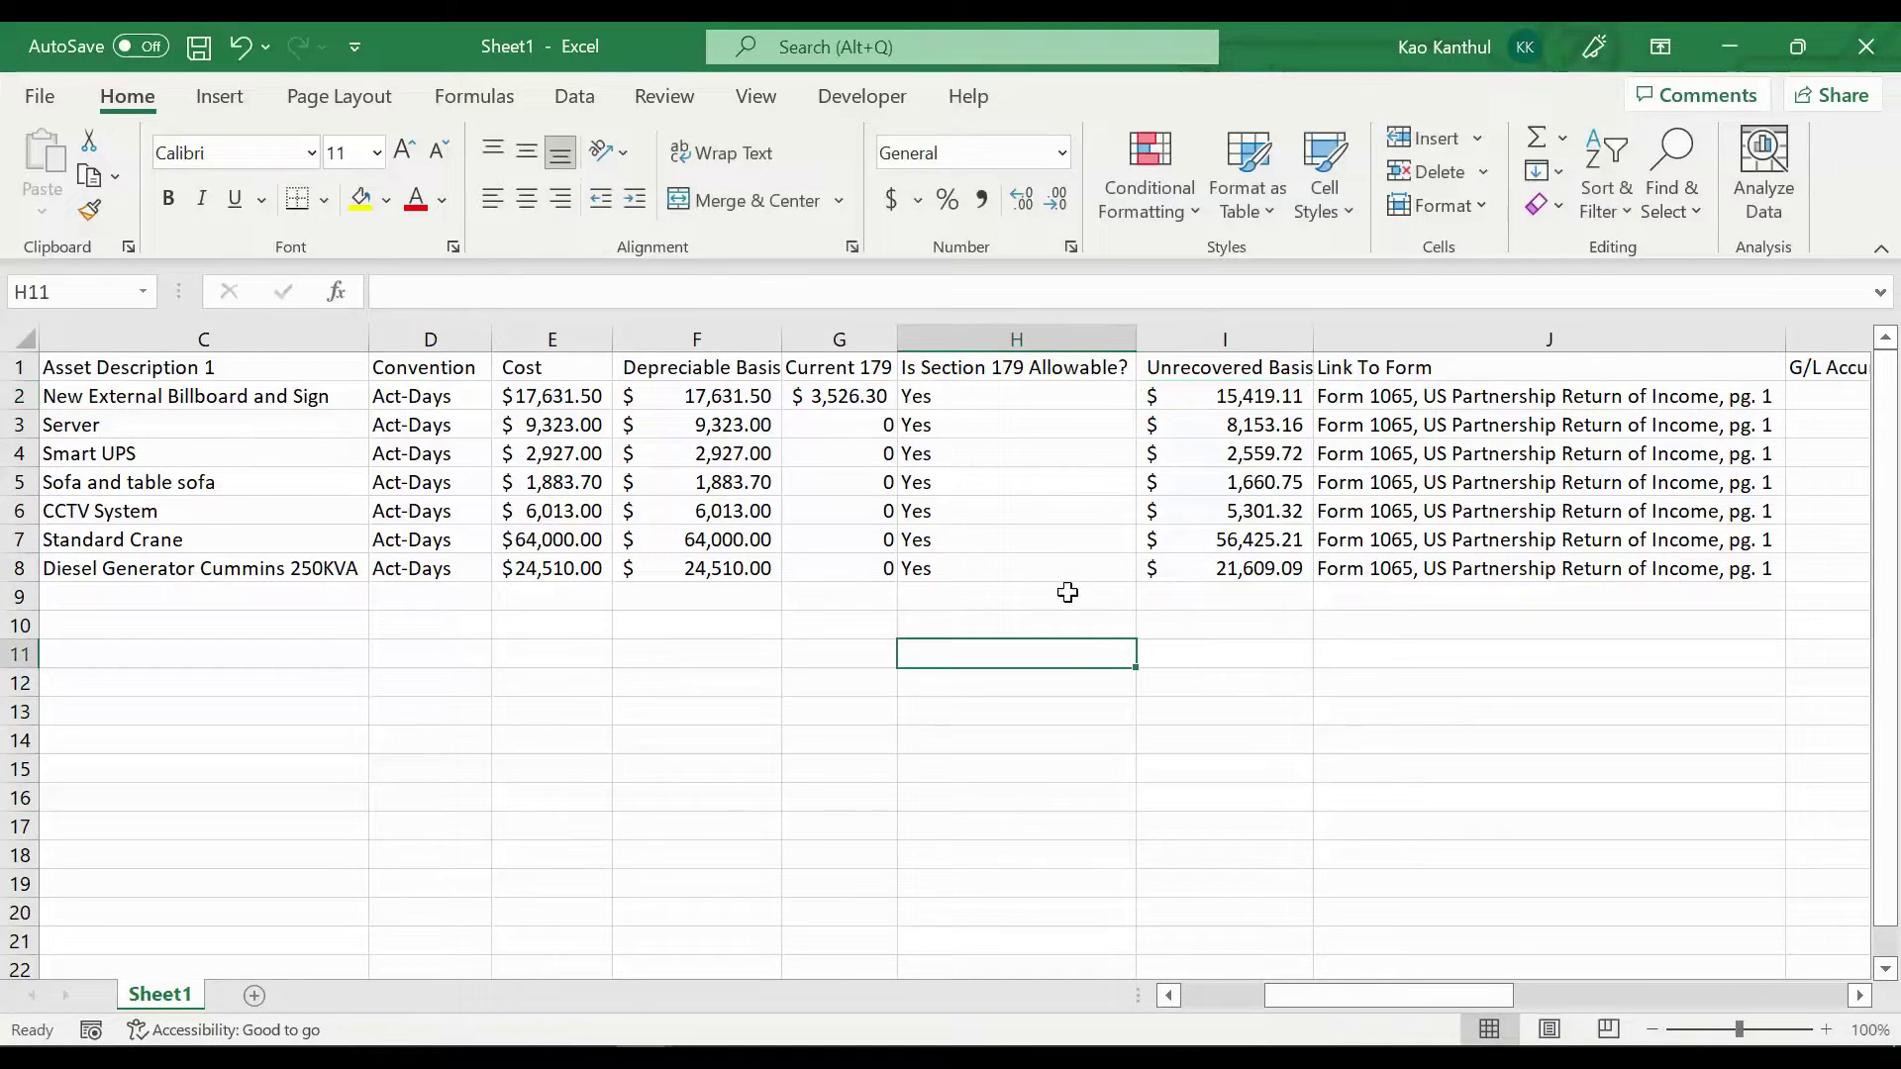
# Clear the formula from the first asset's Current 179 cell, G2
pyautogui.click(854, 397)
pyautogui.press('Delete')
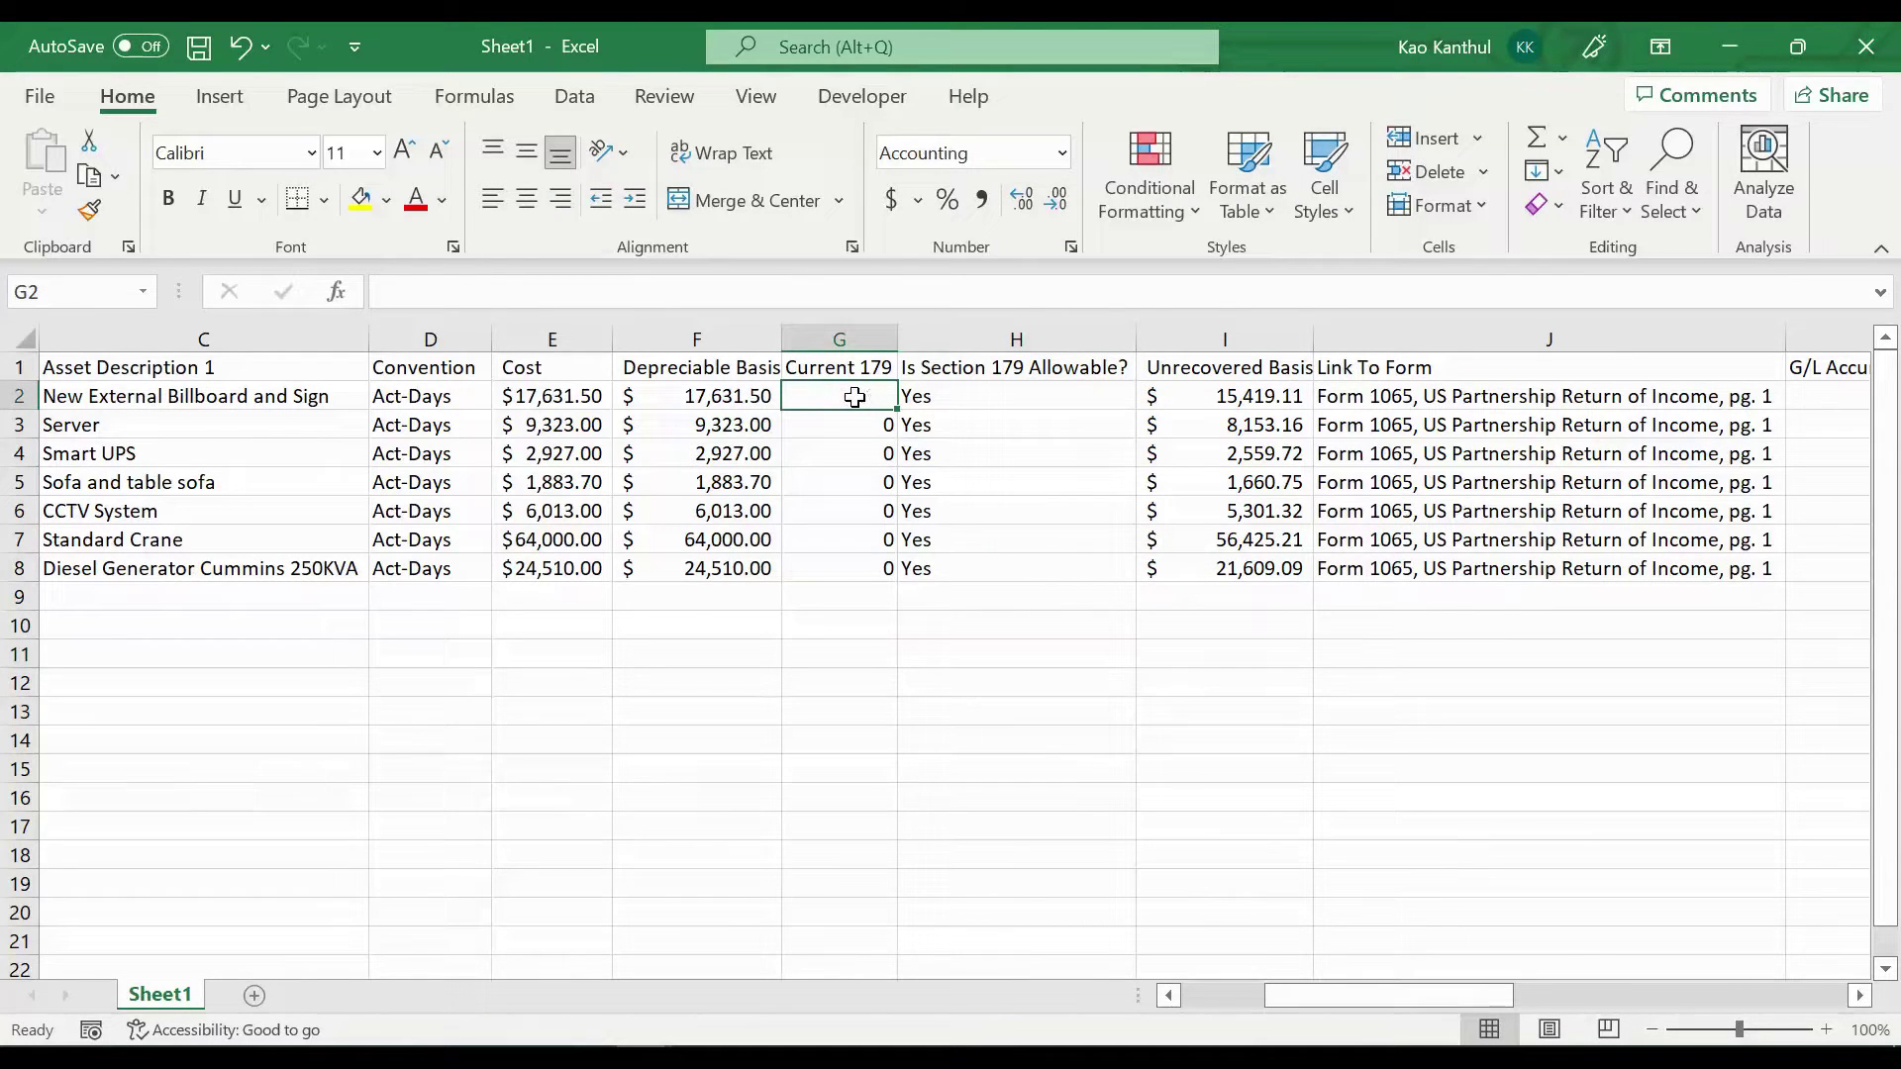
pyautogui.click(1025, 632)
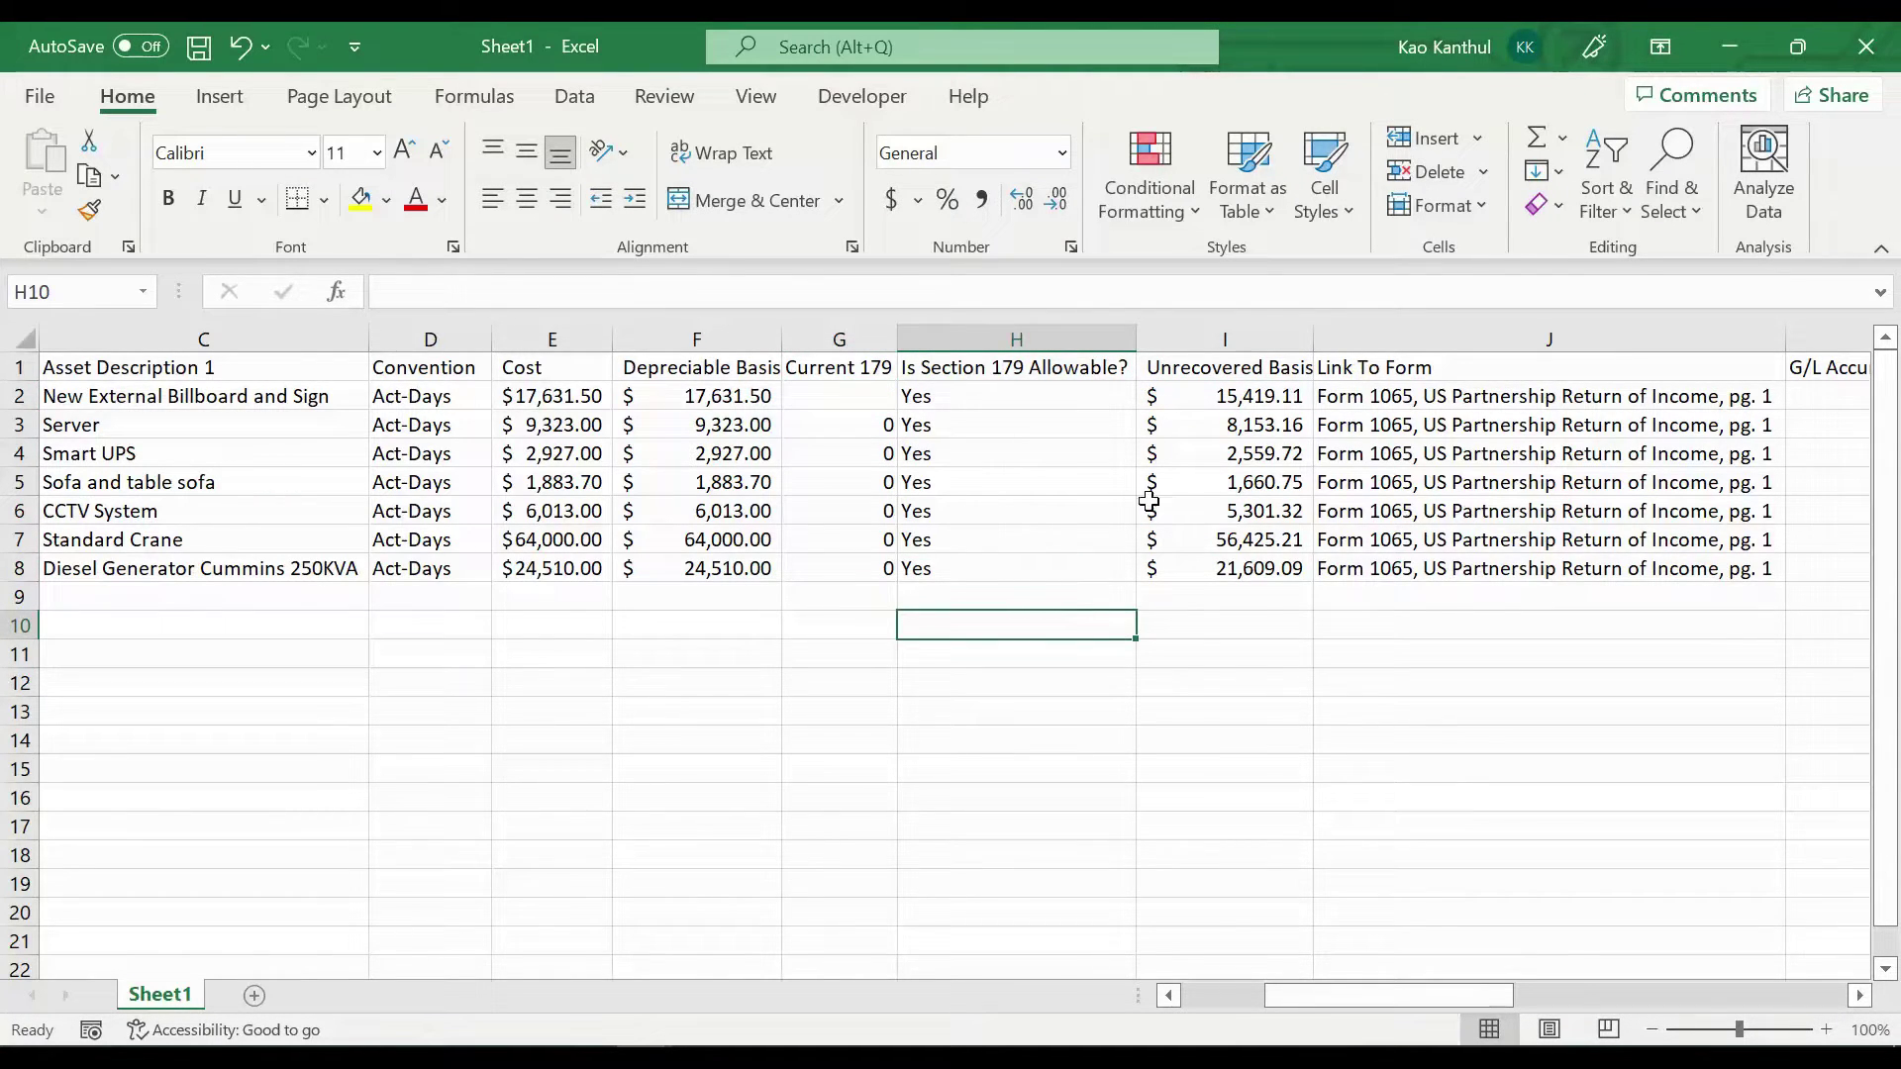
pyautogui.click(1249, 432)
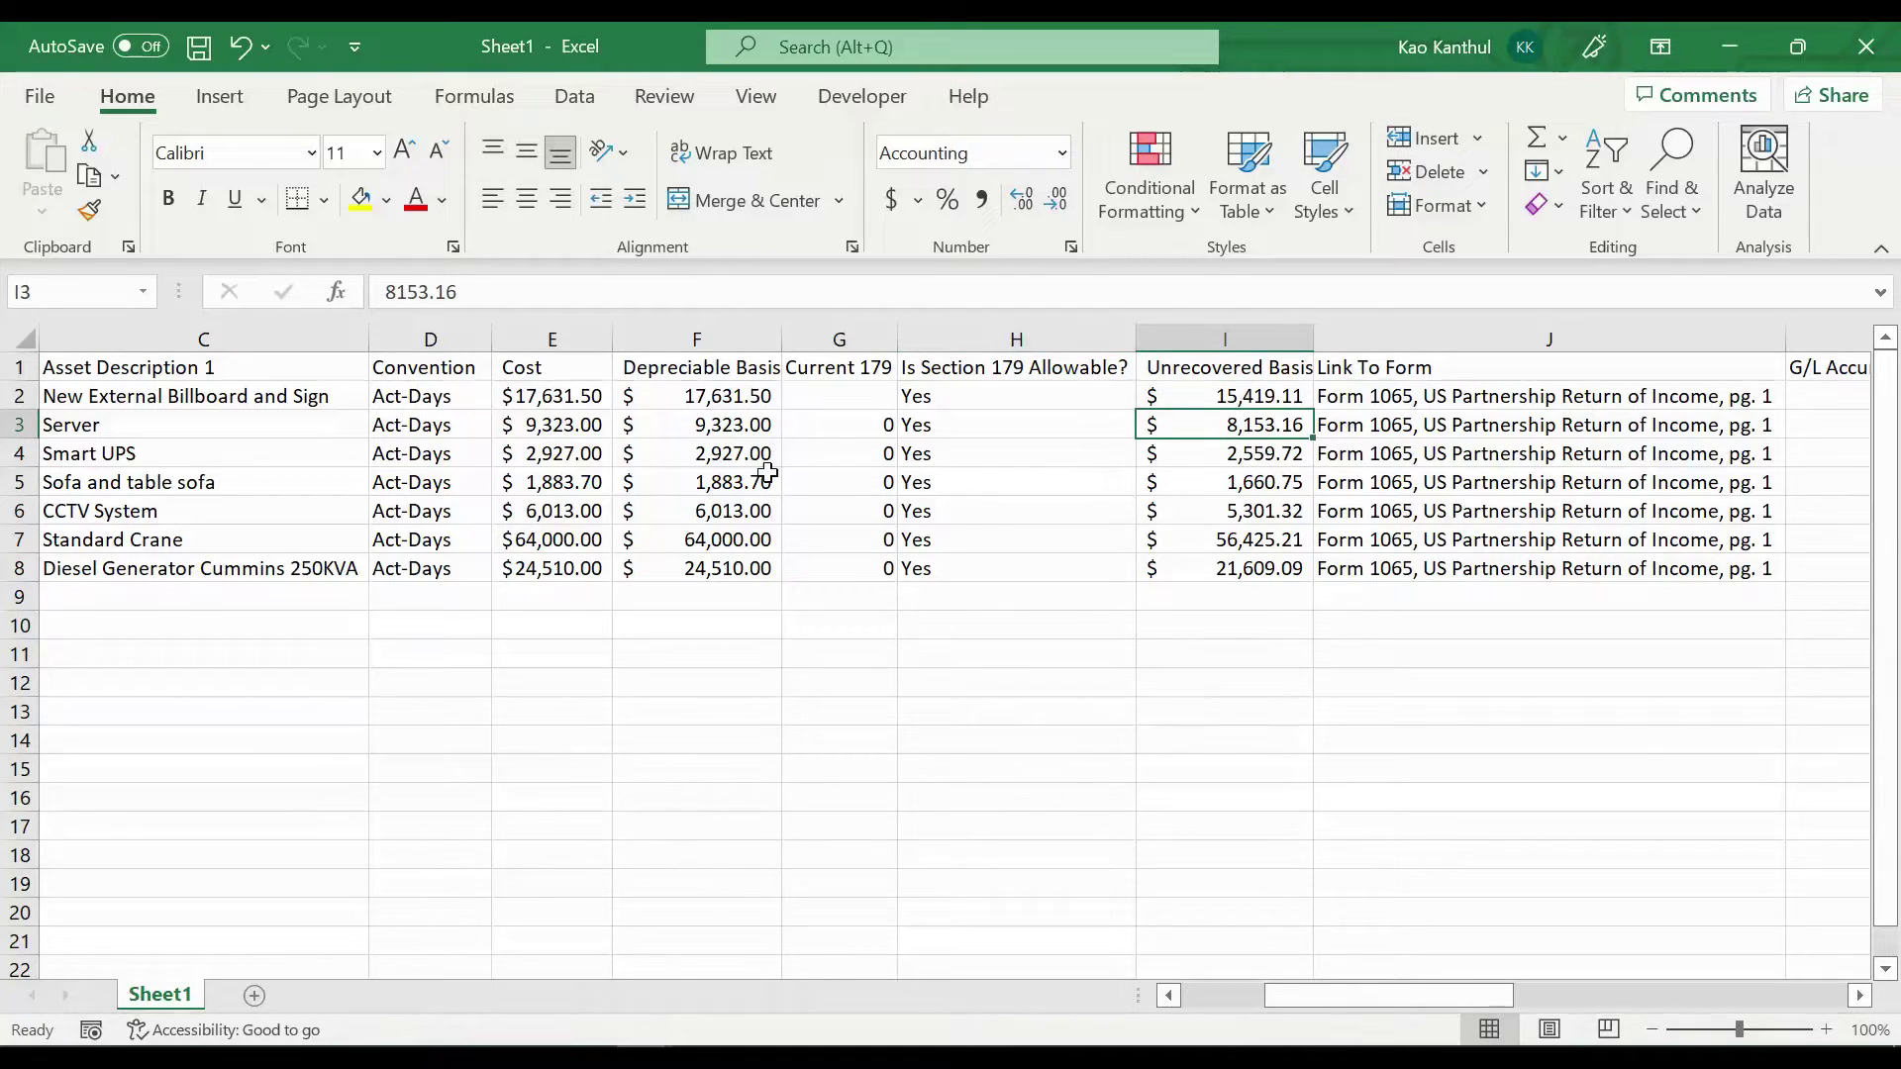
pyautogui.click(1215, 399)
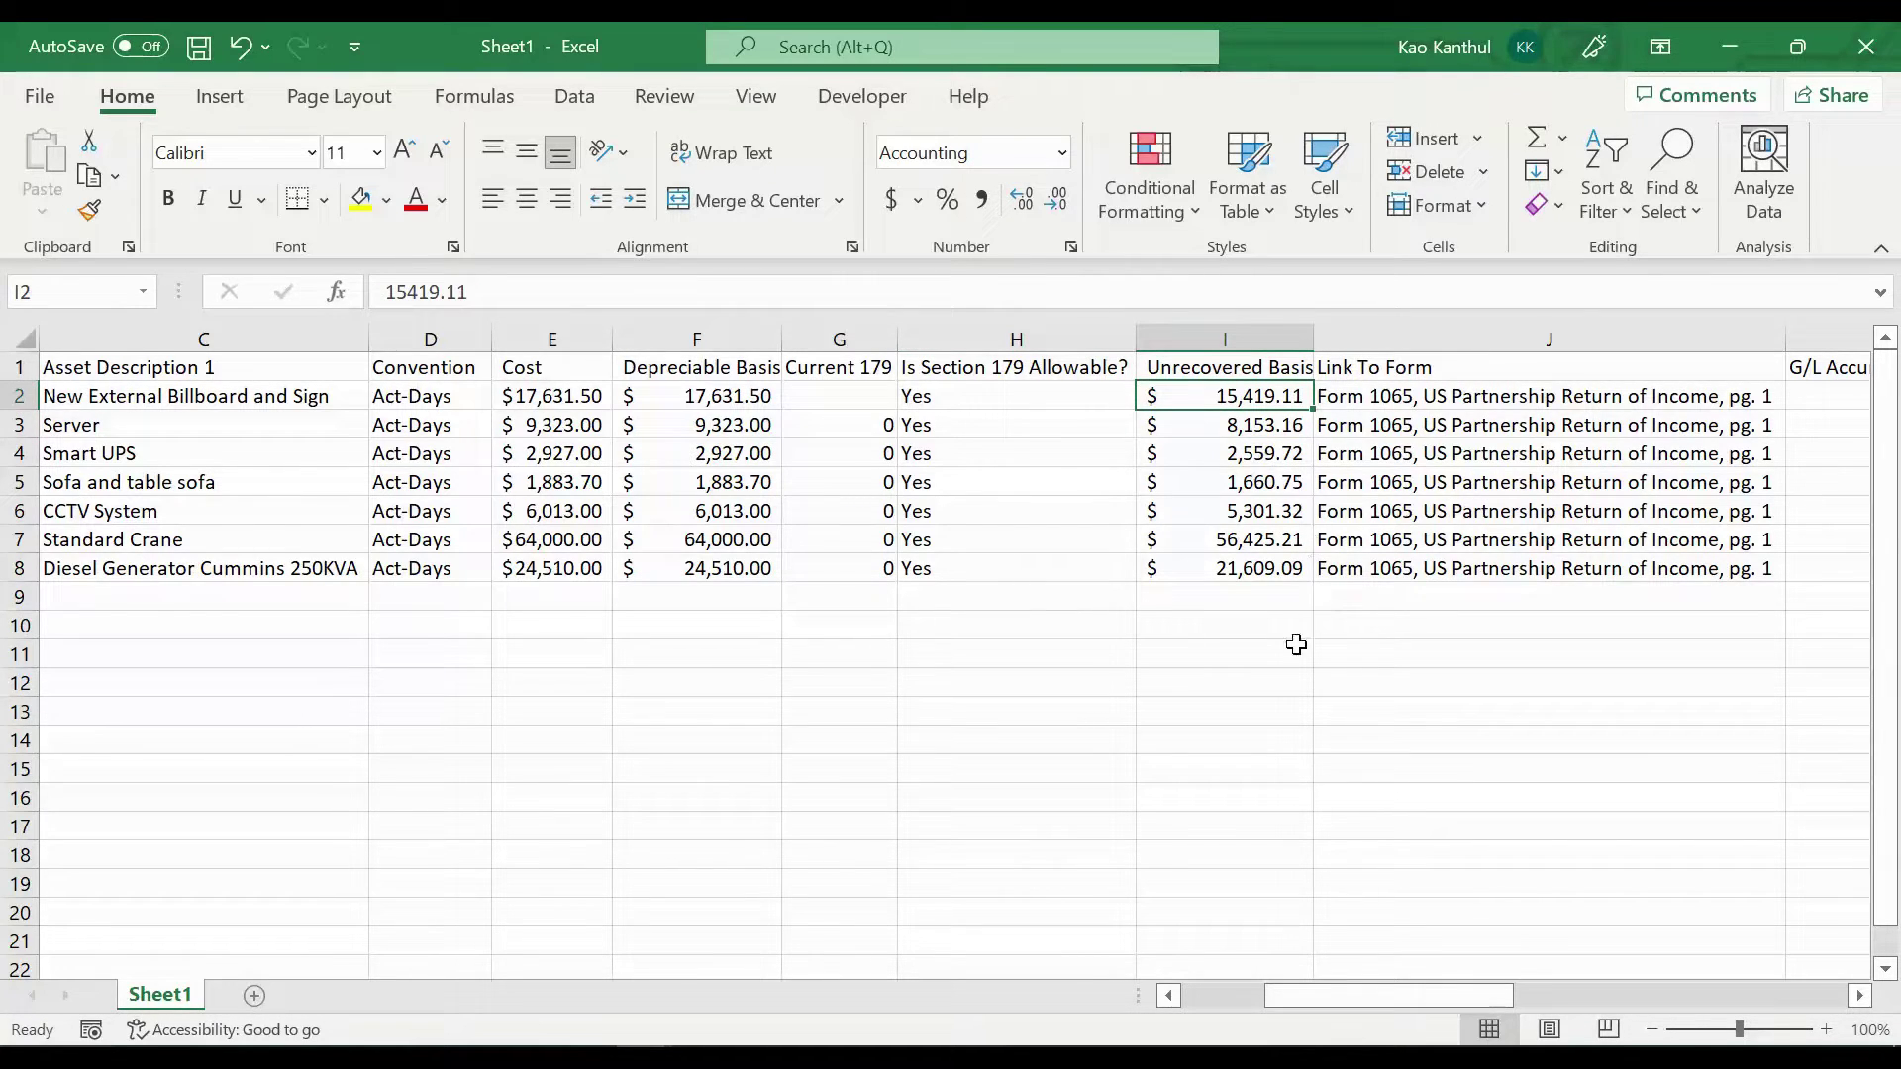
pyautogui.click(737, 388)
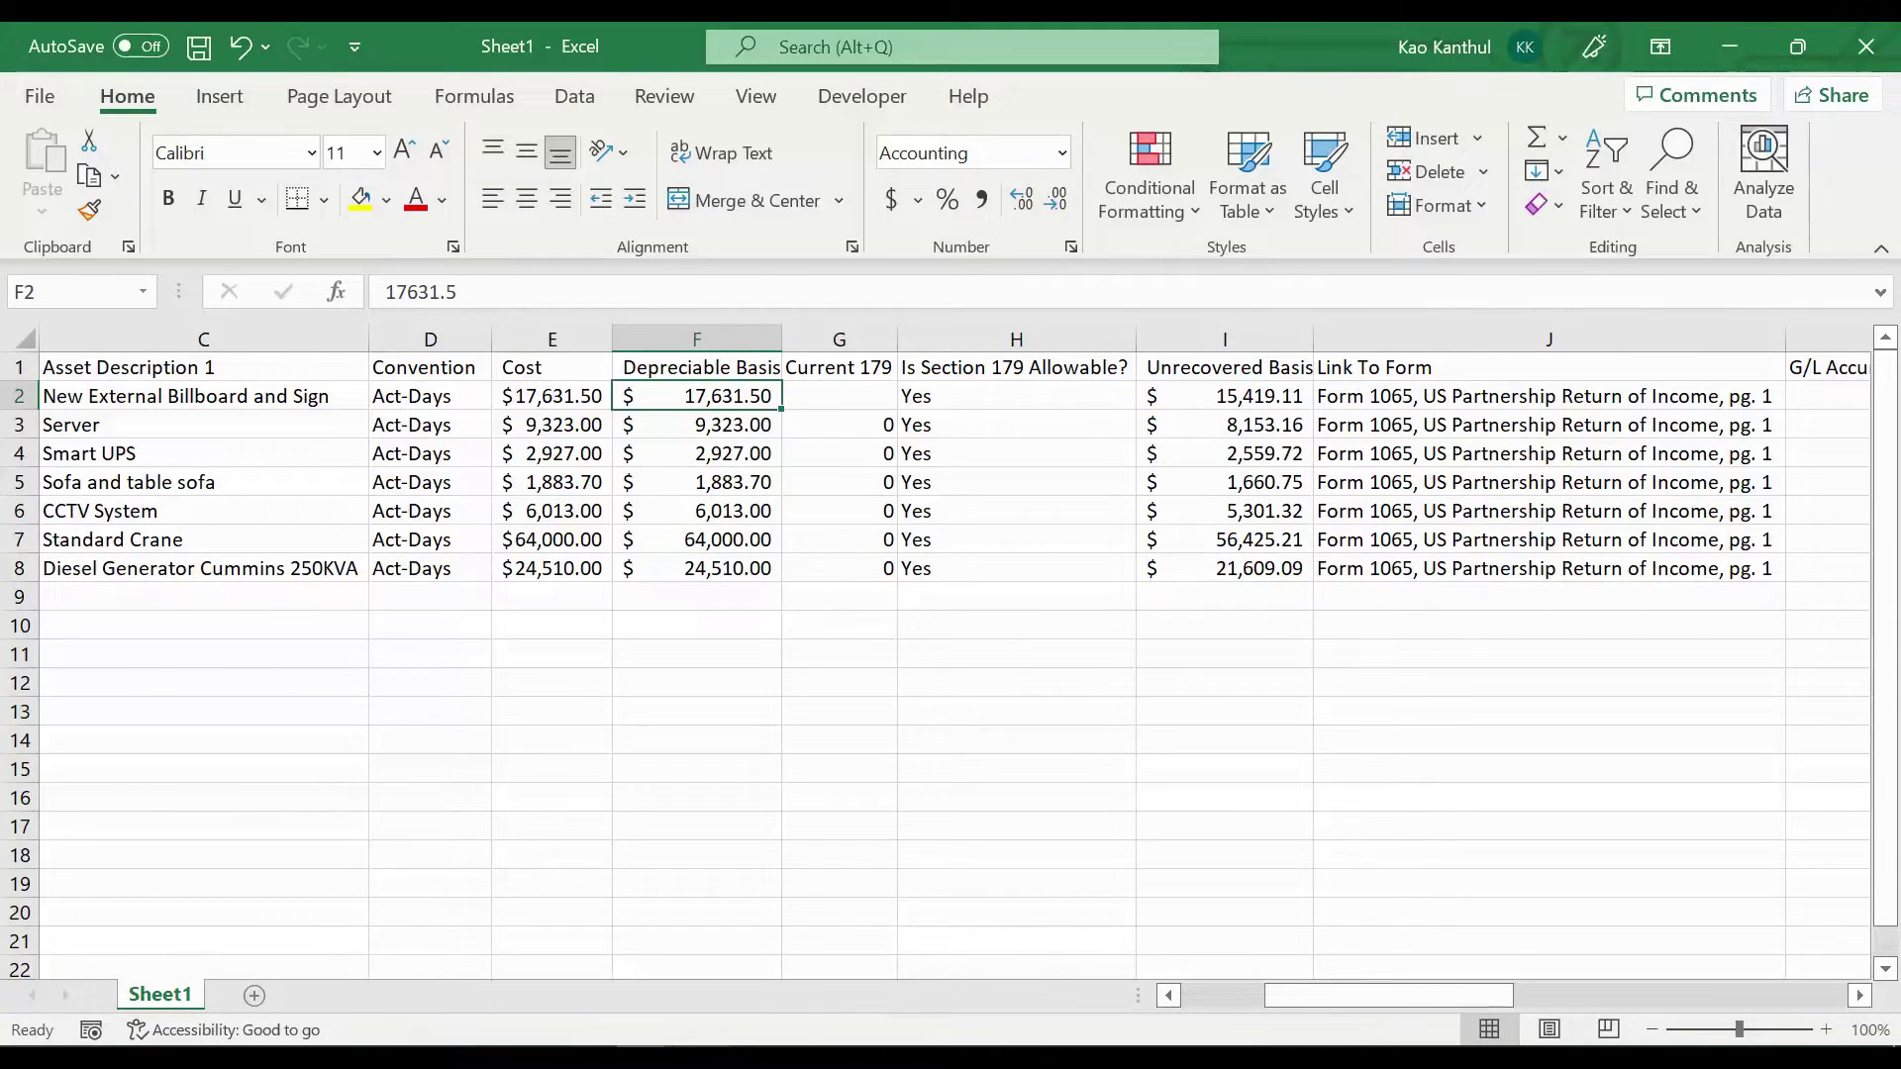
pyautogui.click(693, 1058)
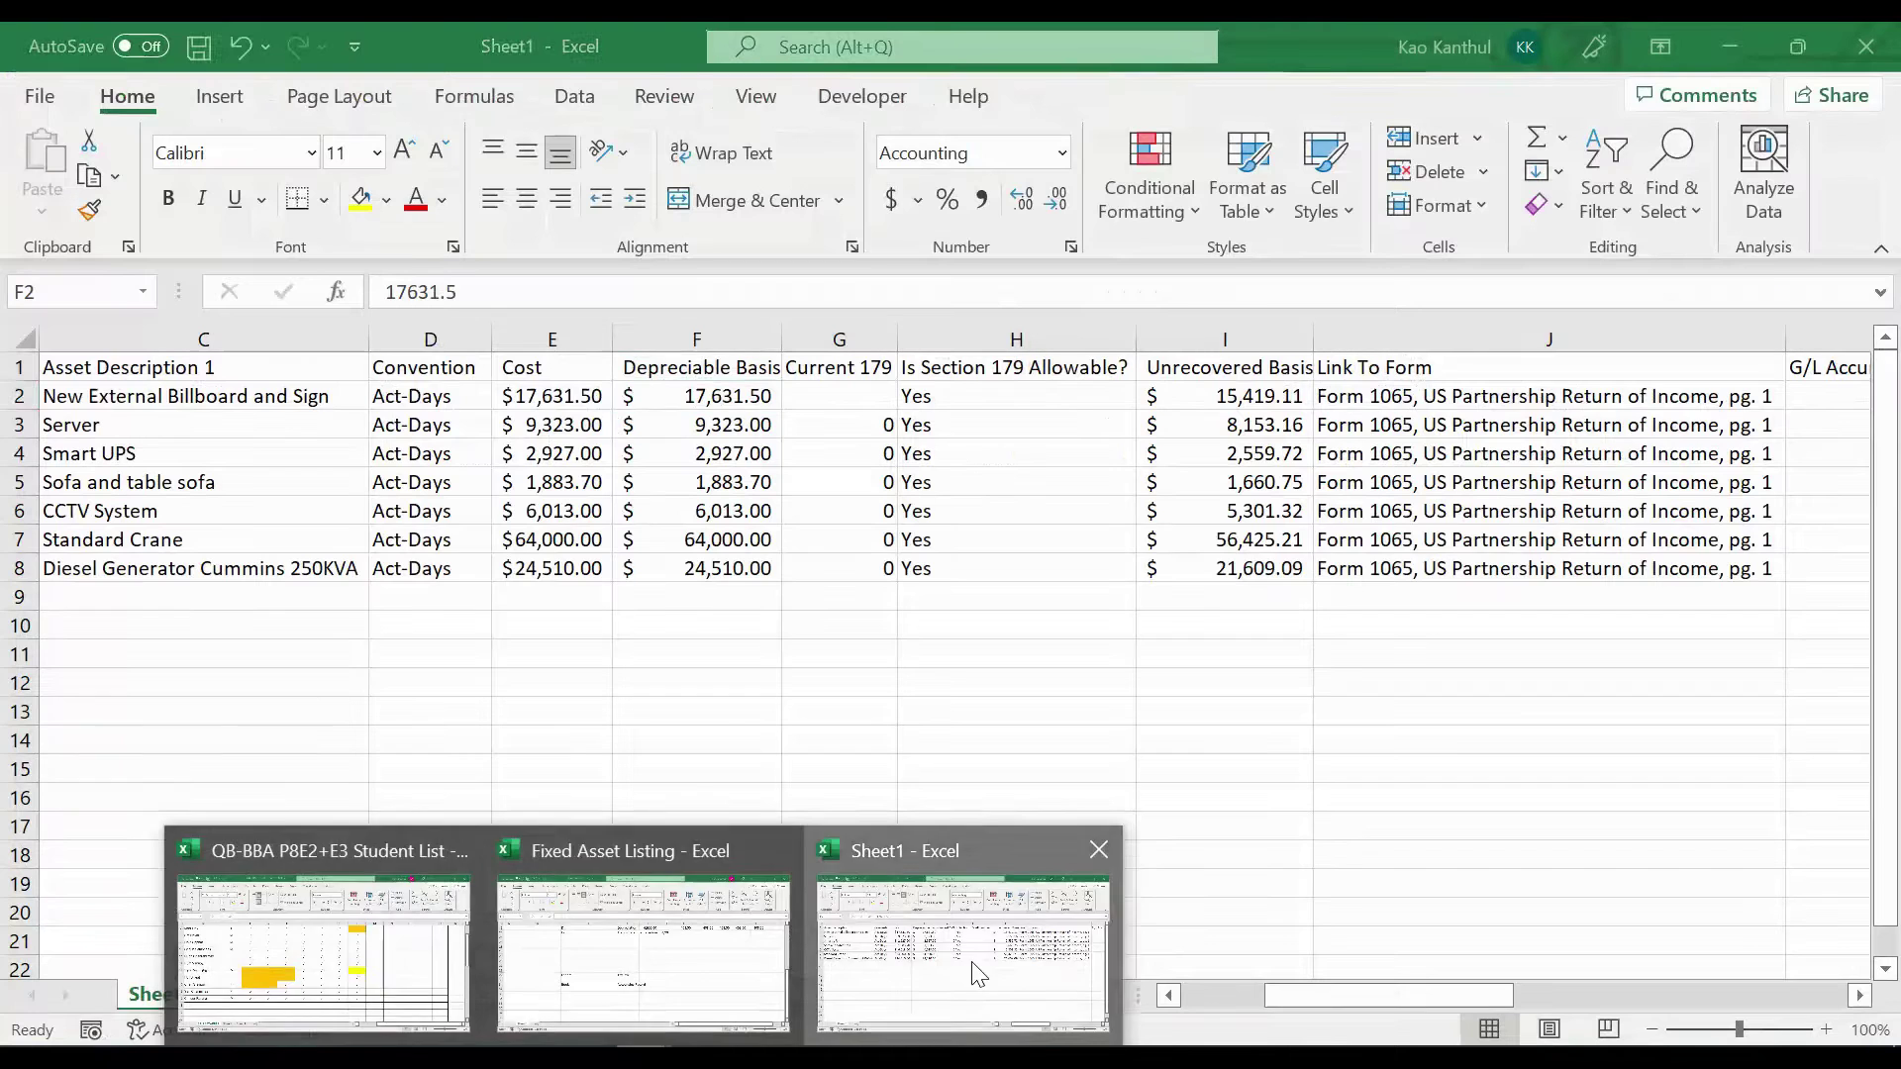
pyautogui.click(980, 975)
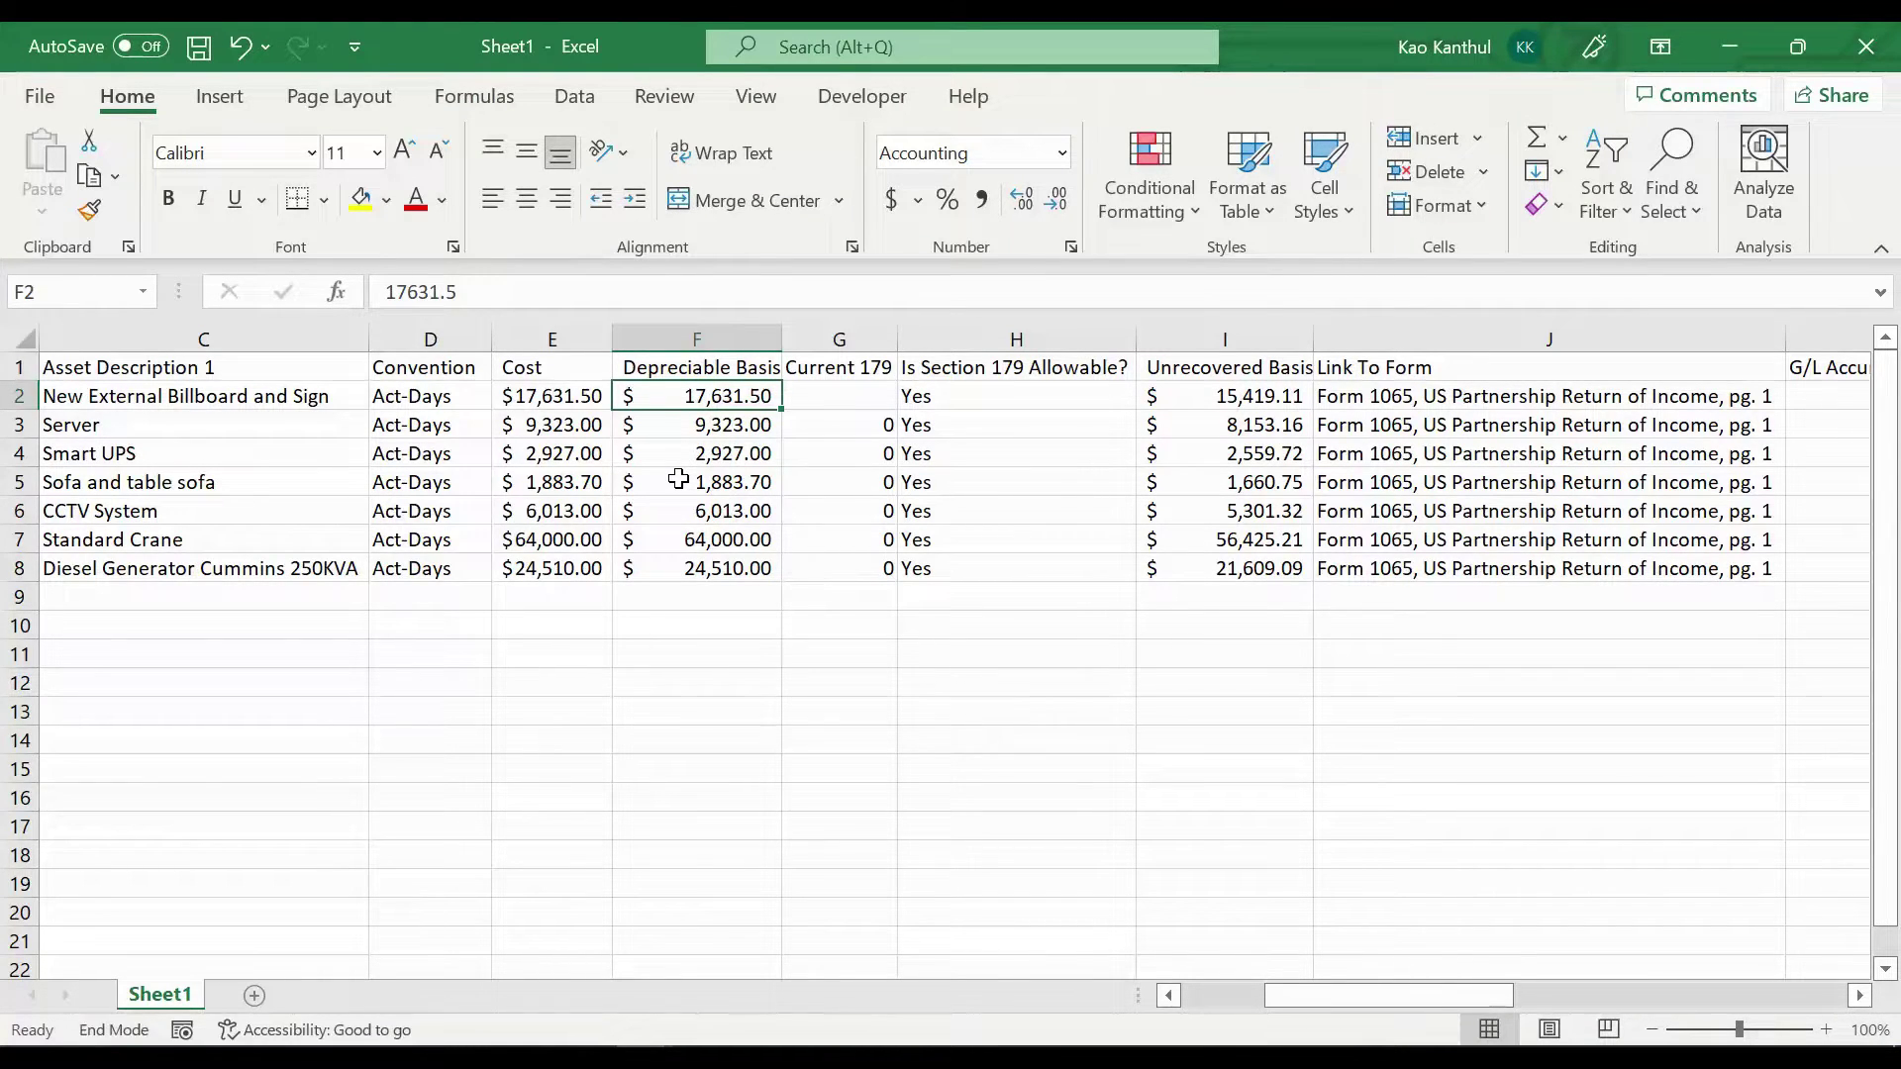
# Enter =F2/5 as the Current 179 amount in G2, dividing the billboard's depreciable basis by five
pyautogui.press('Right')
pyautogui.write('=')
pyautogui.press('Left')
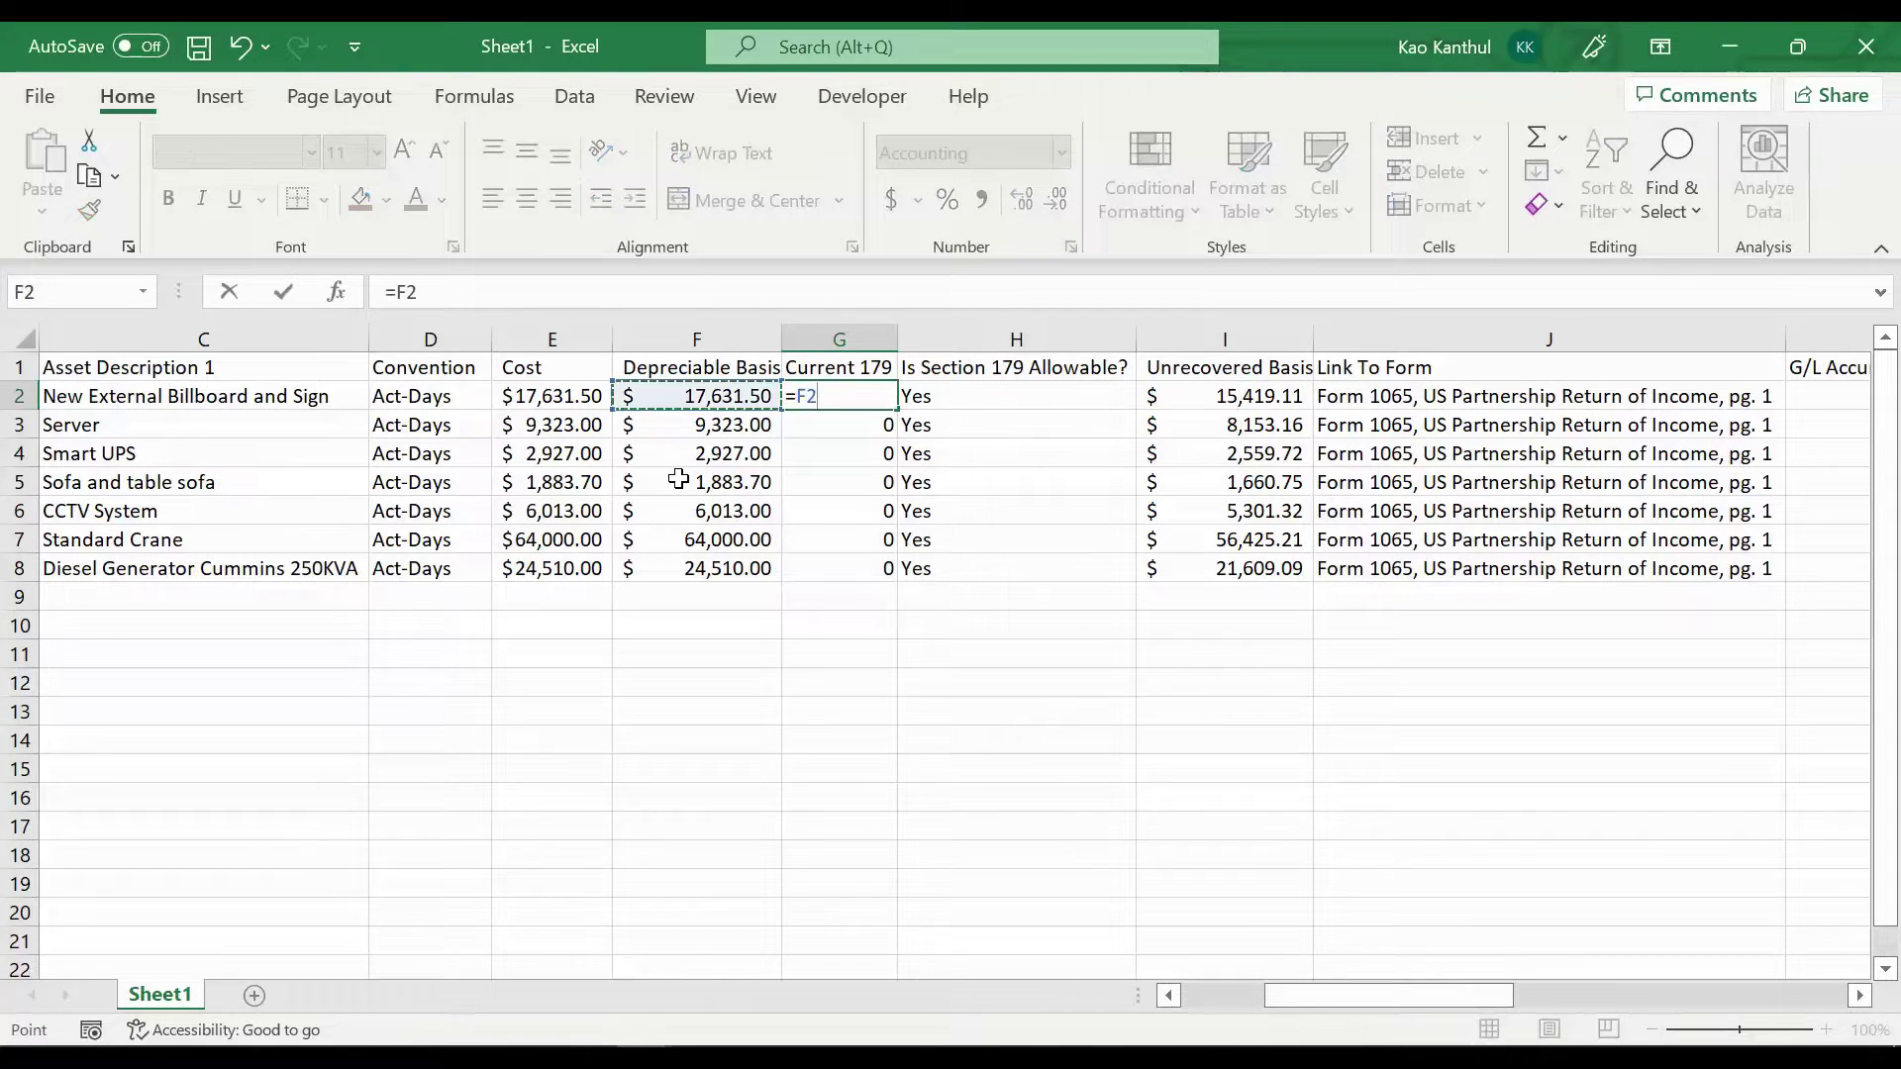
pyautogui.write('/5')
pyautogui.press('Return')
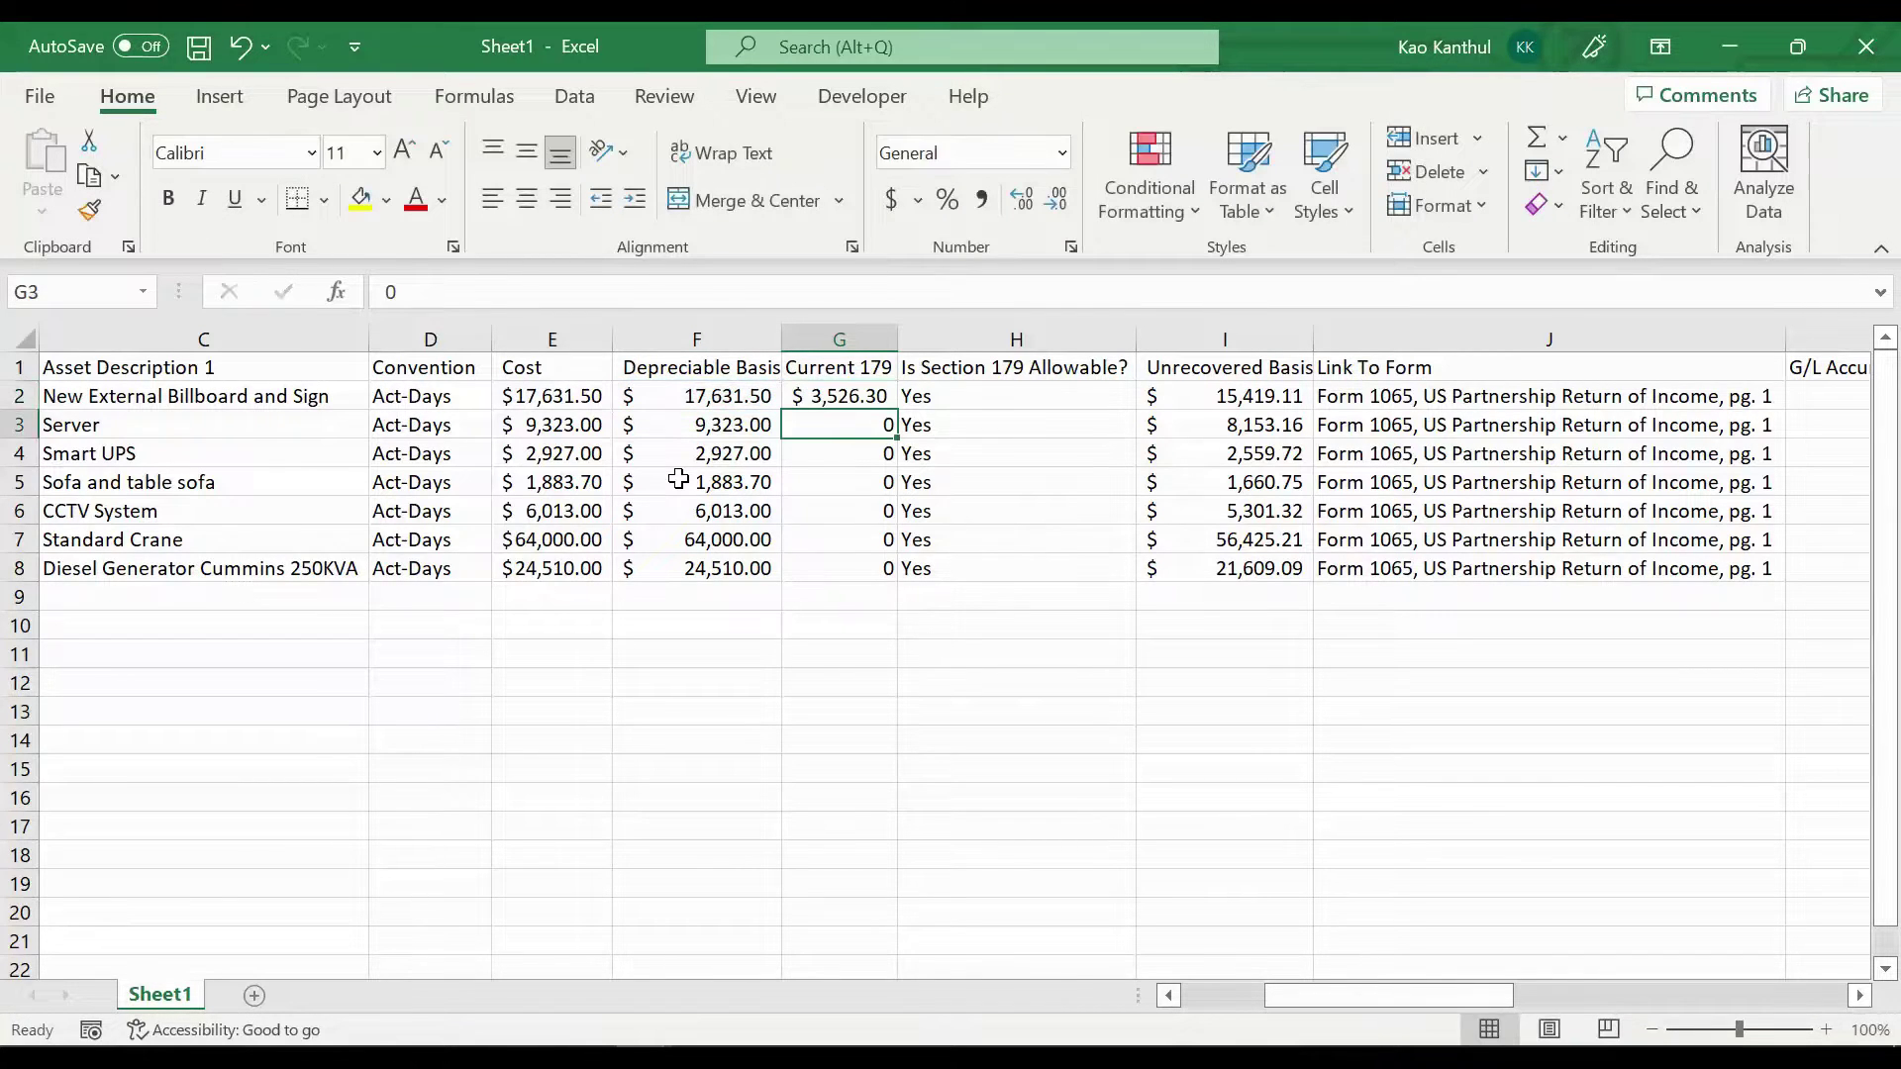
# Replace the first asset's Unrecovered Basis in I2 with the formula =F2-G2, Depreciable Basis minus Current 179
pyautogui.press('Up')
pyautogui.press('Right')
pyautogui.press('Right')
pyautogui.write('=')
pyautogui.press('Left')
pyautogui.press('Left')
pyautogui.press('Left')
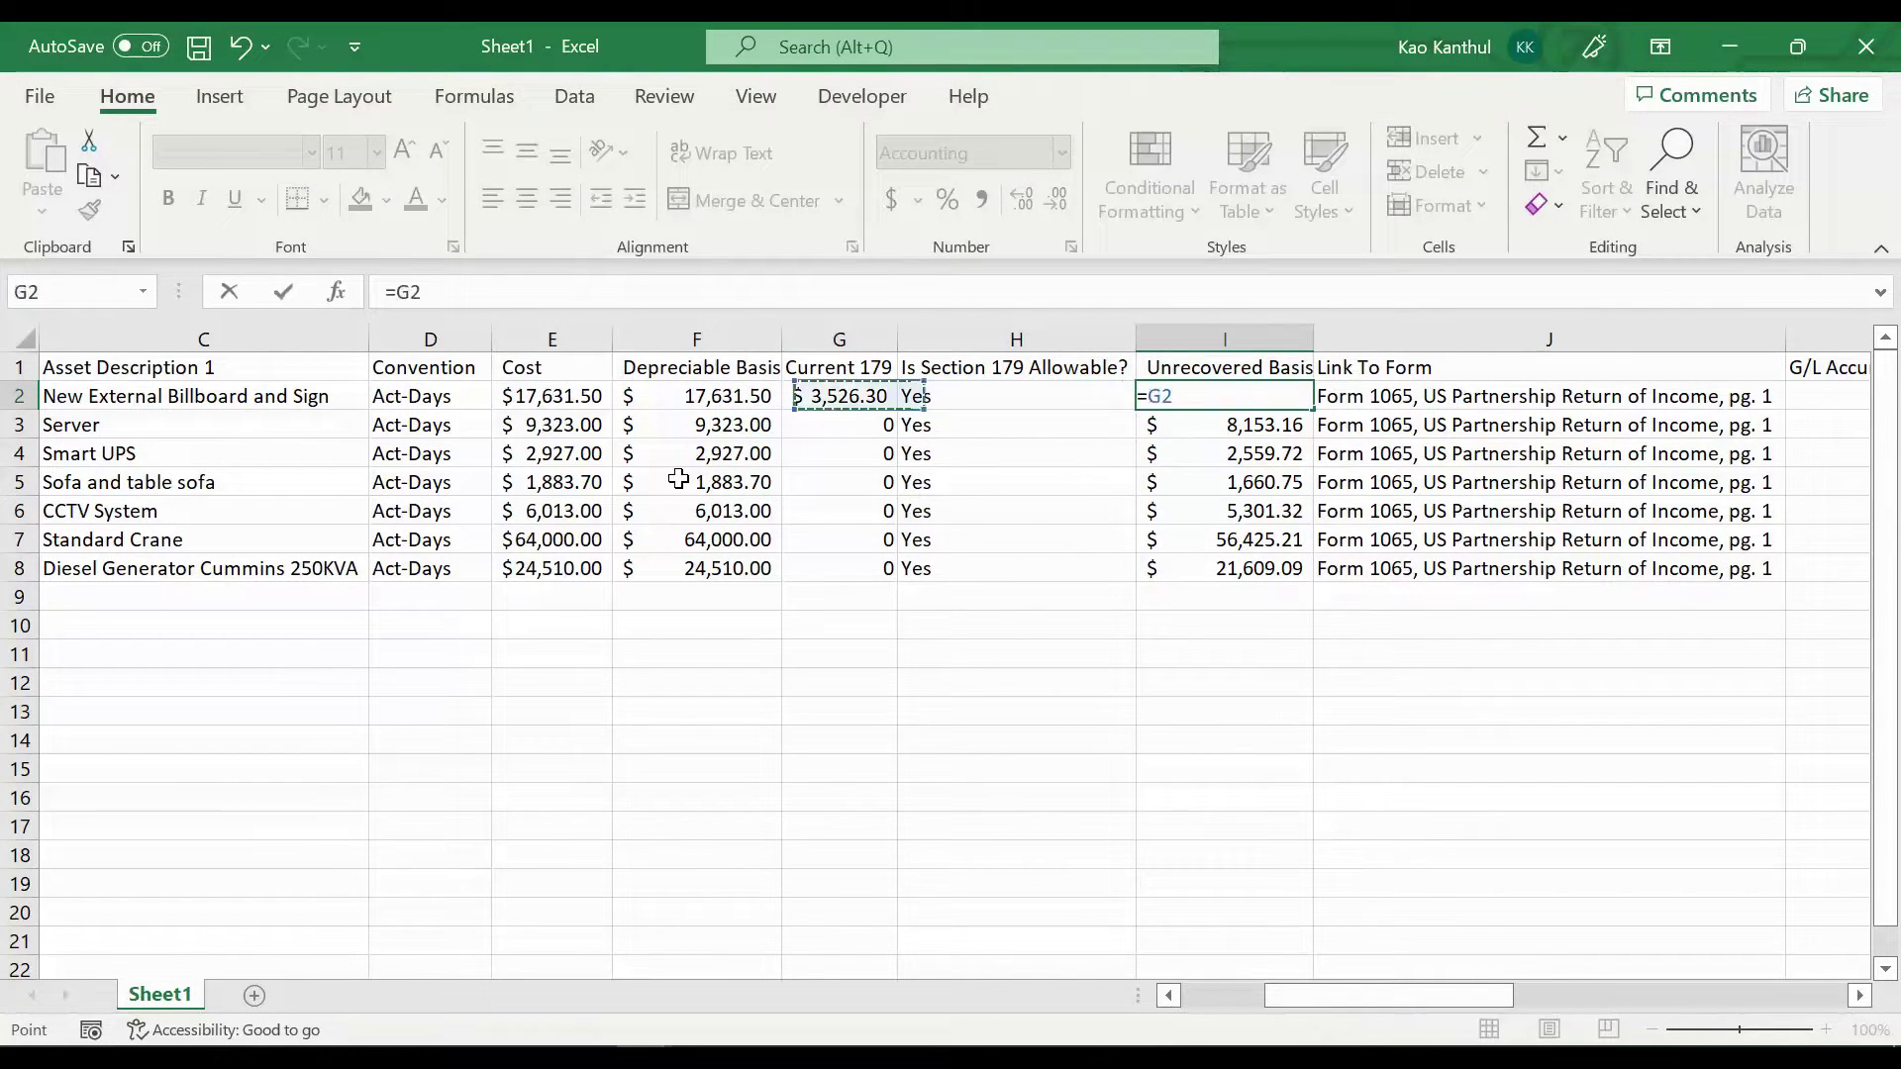
pyautogui.write('-')
pyautogui.press('Left')
pyautogui.press('Left')
pyautogui.press('Left')
pyautogui.press('Right')
pyautogui.press('Return')
# Copy the Unrecovered Basis formula from I2 to the remaining assets in I3 to I8
pyautogui.press('Up')
pyautogui.hotkey('ctrl', 'c')
pyautogui.press('Down')
pyautogui.hotkey('shift', 'Down')
pyautogui.hotkey('shift', 'Down')
pyautogui.hotkey('shift', 'Down')
pyautogui.hotkey('shift', 'Down')
pyautogui.hotkey('shift', 'Down')
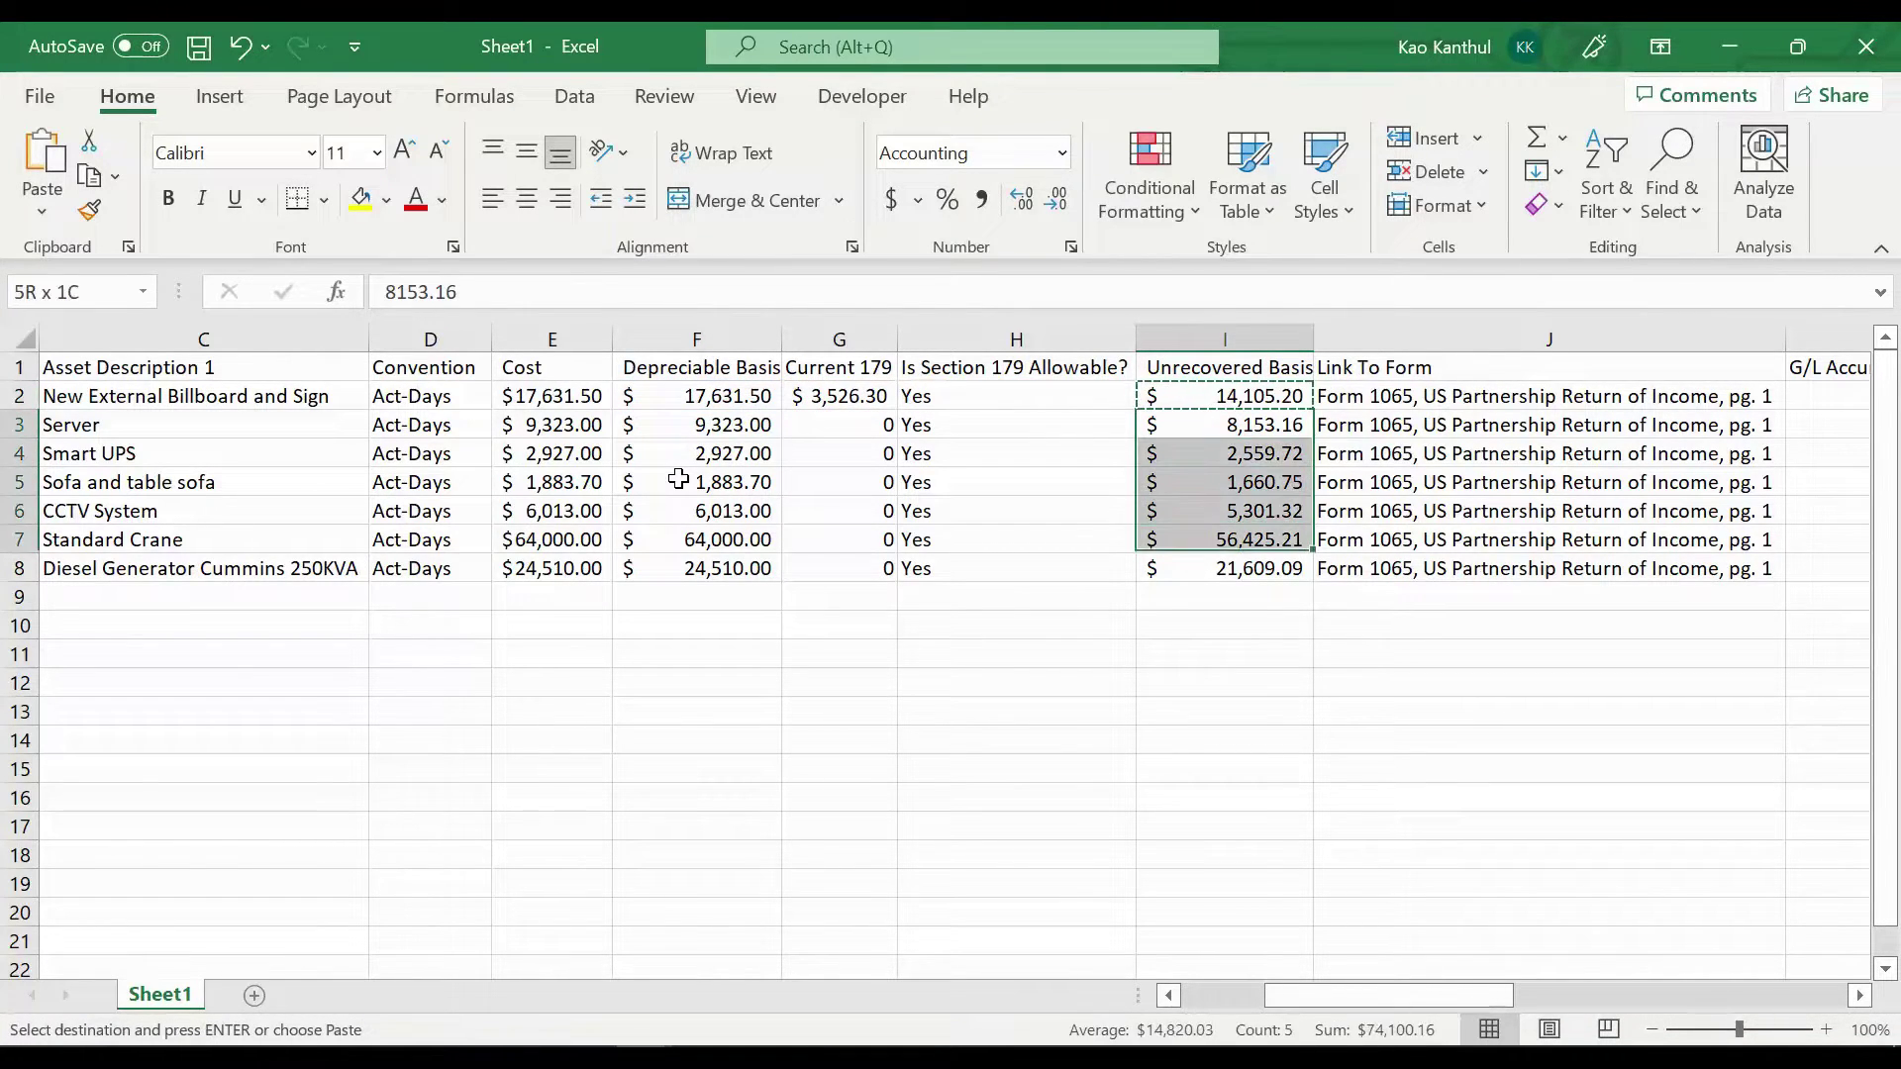
pyautogui.press('Return')
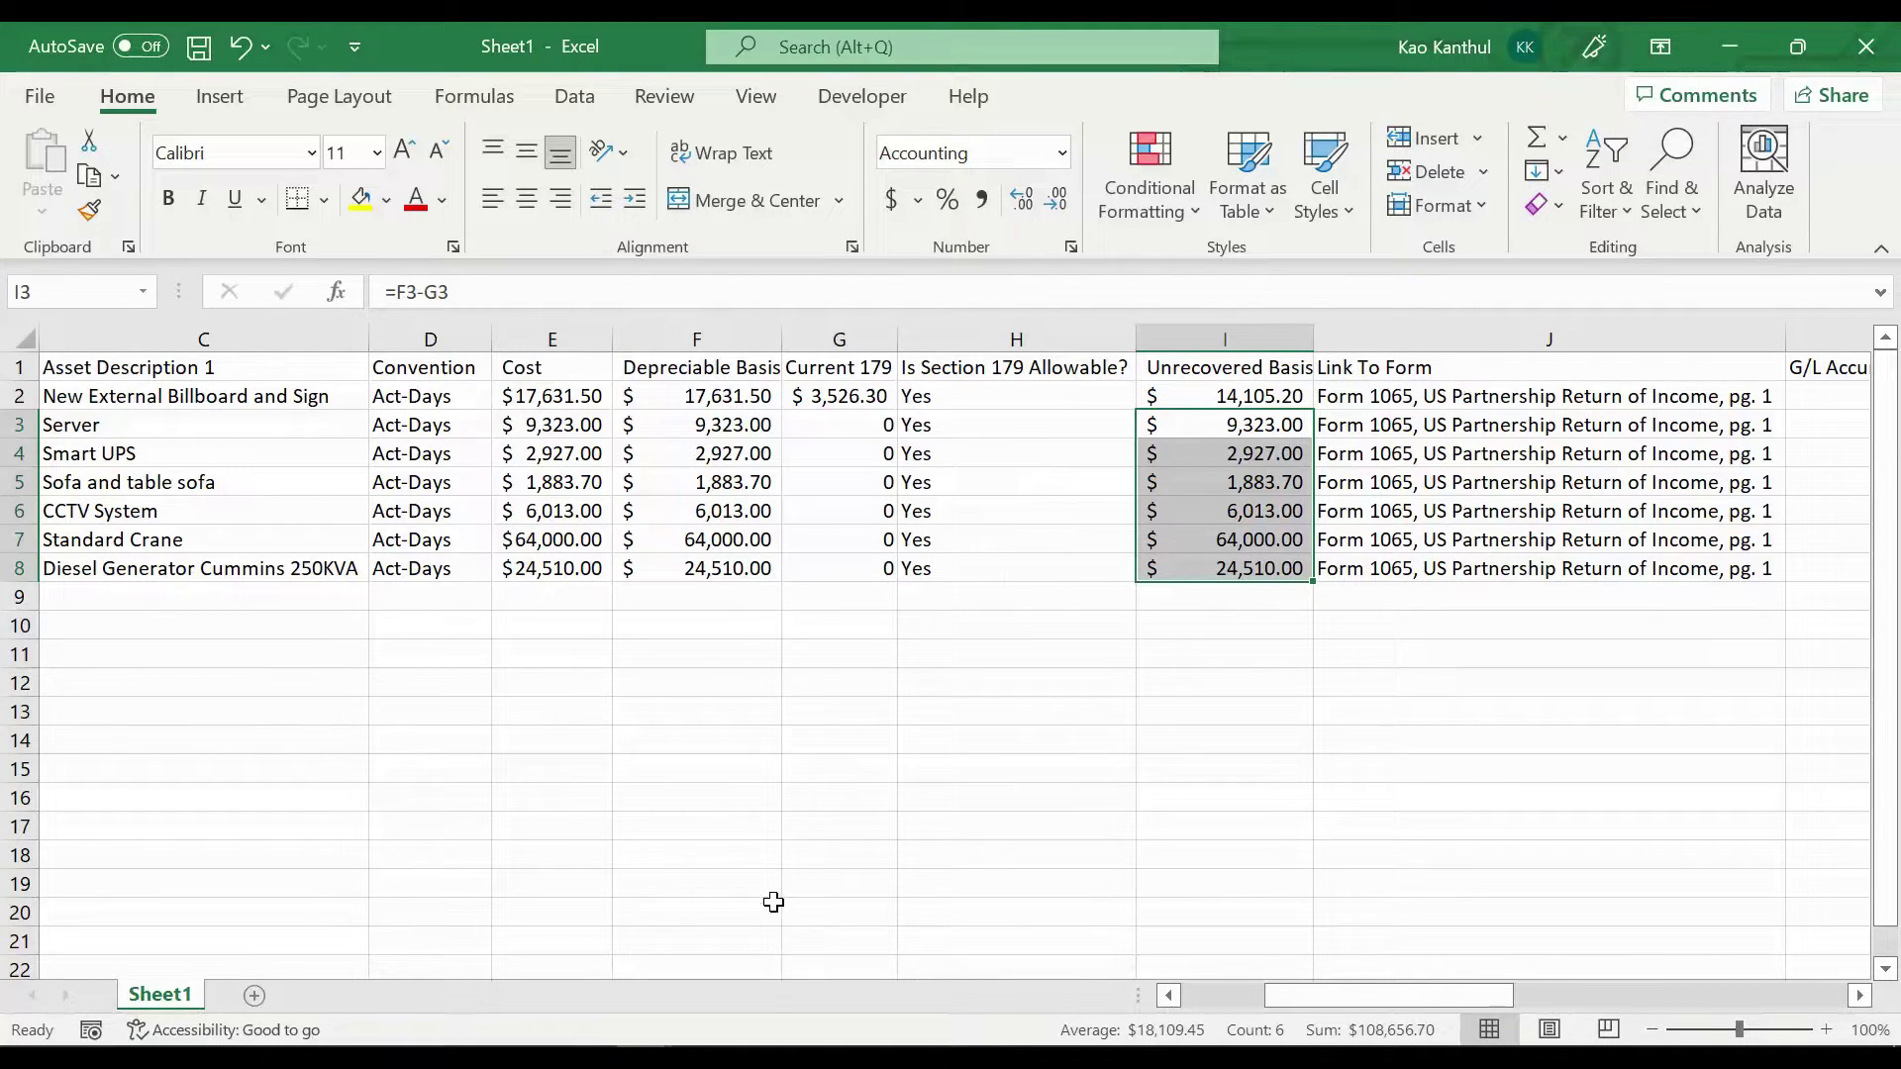
# Switch to QuickBooks Fixed Asset Manager and view the current-year dates and general details in the Client Information
pyautogui.hotkey('alt', 'Tab')
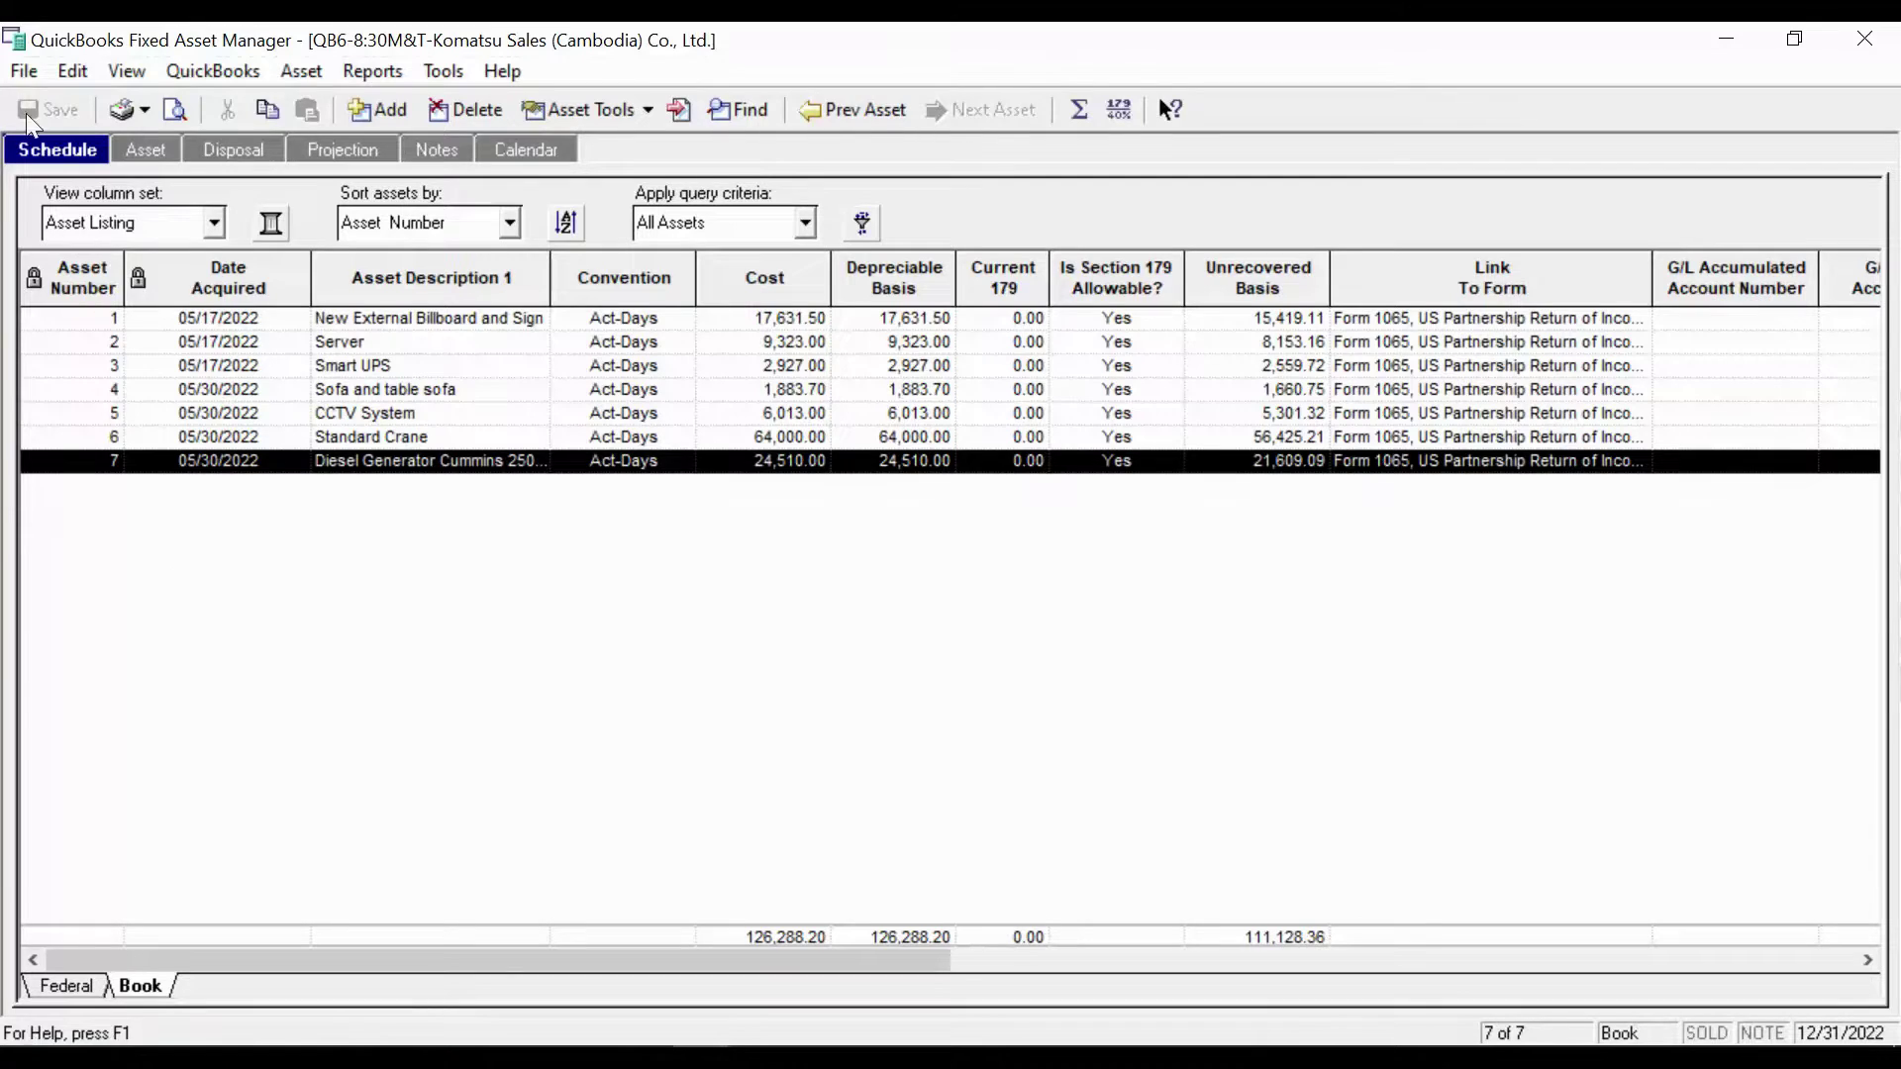
pyautogui.click(25, 73)
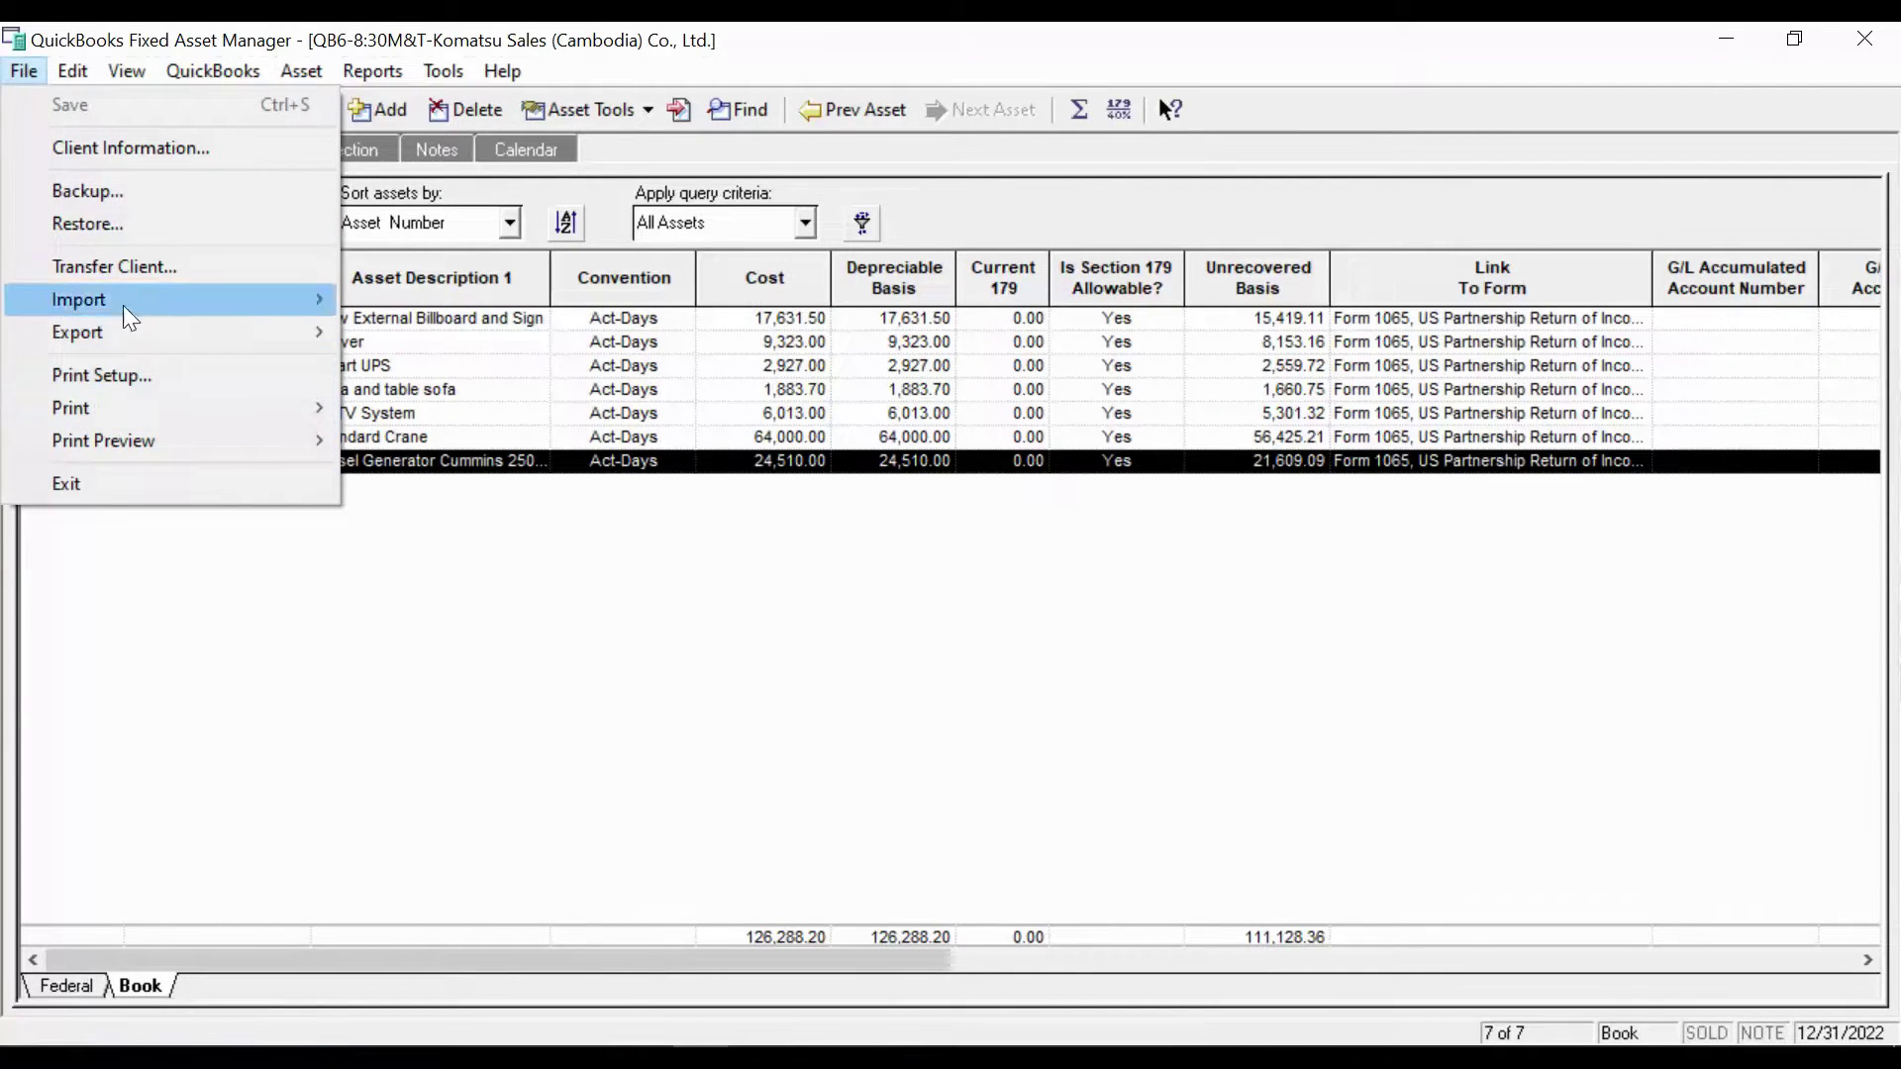
pyautogui.click(105, 165)
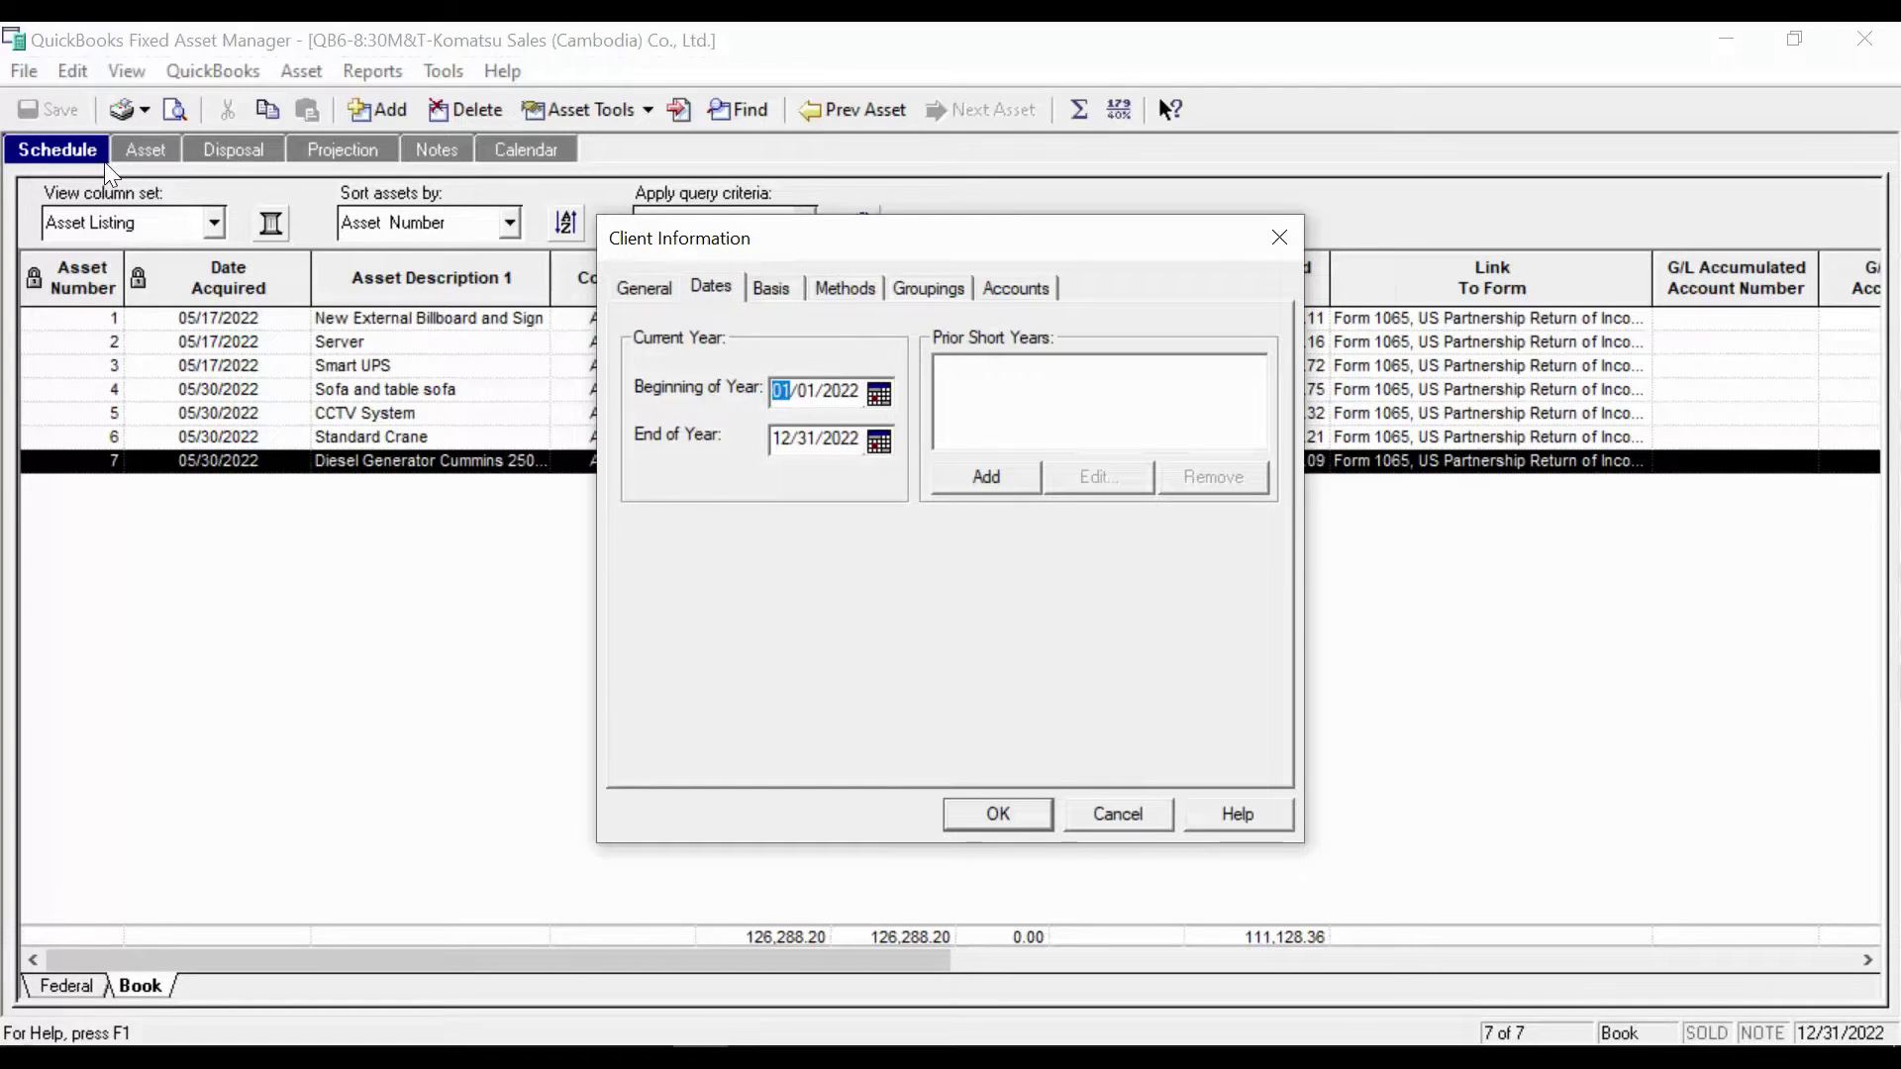
pyautogui.click(645, 286)
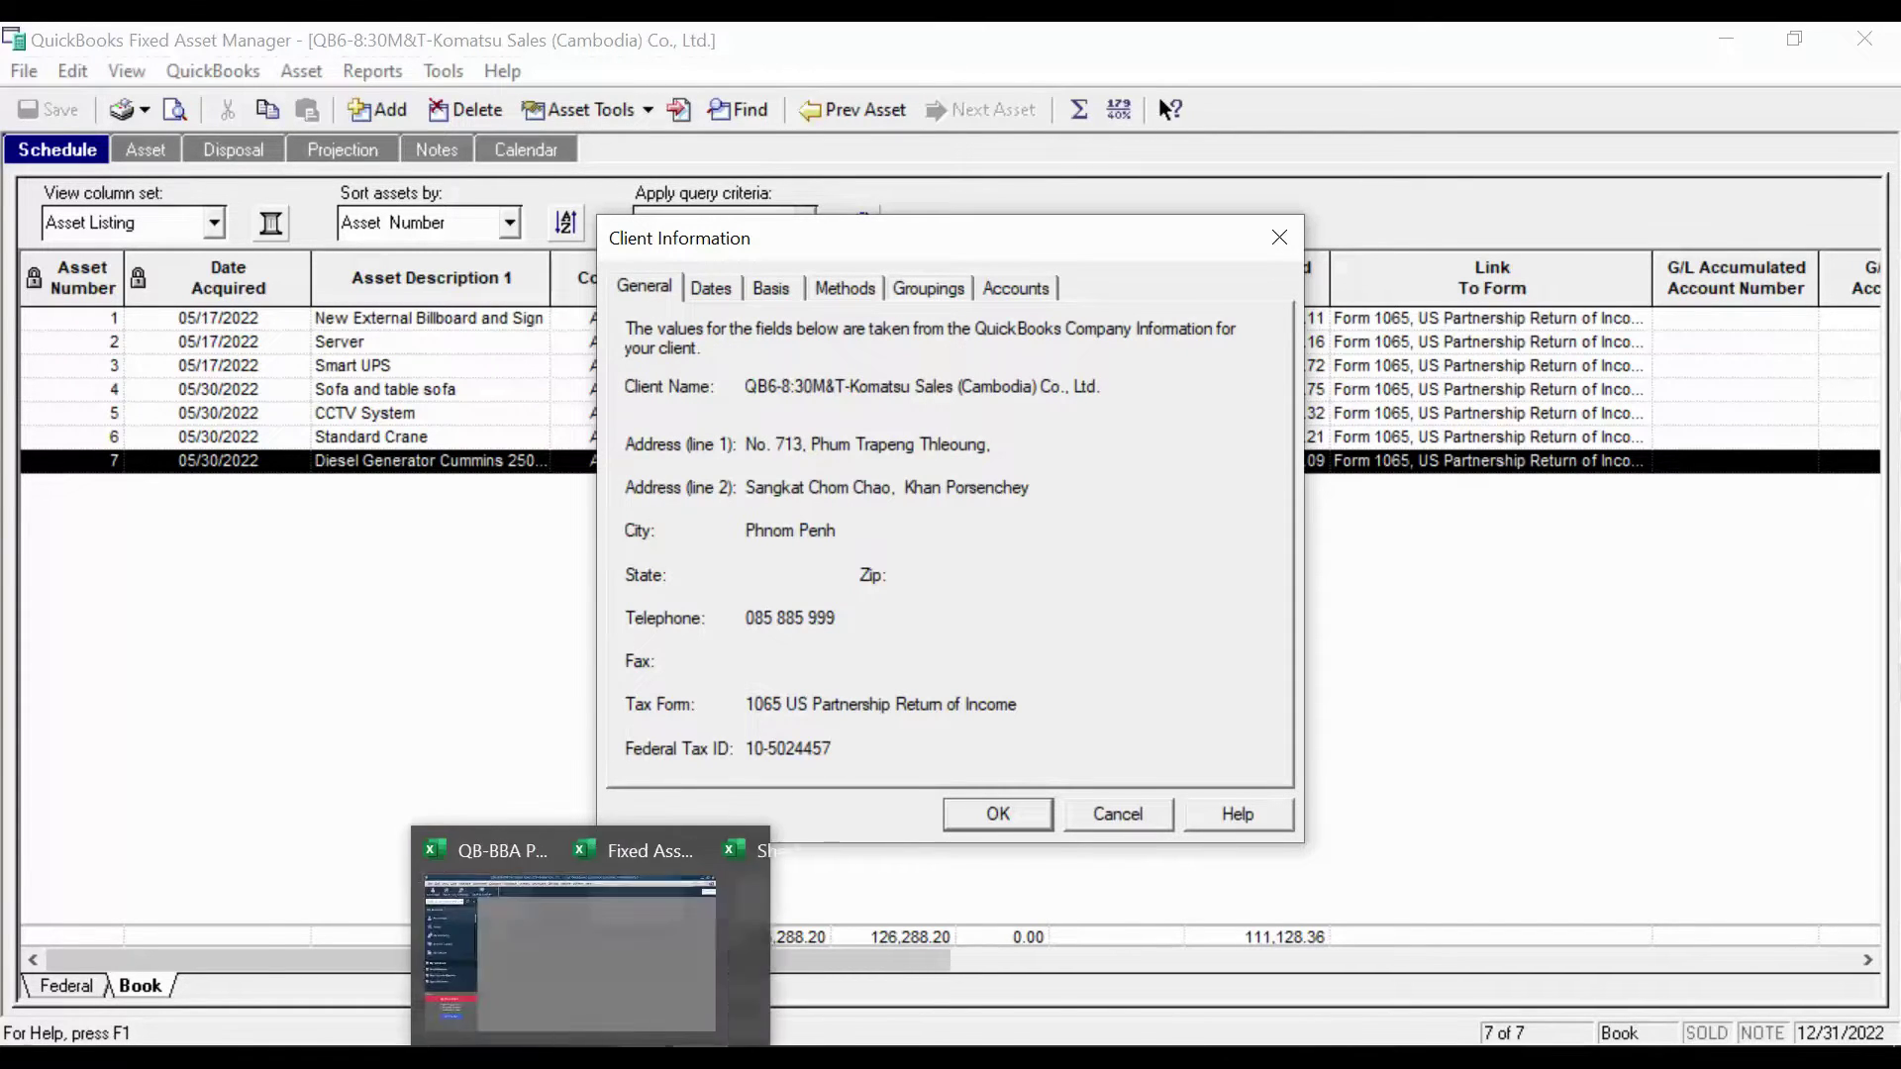
# Open the Word document QB-How to Create Fixed Asset from the 3- IFA QB Class folder and look through its Fixed Asset Manager setup instructions
pyautogui.moveTo(361, 1057)
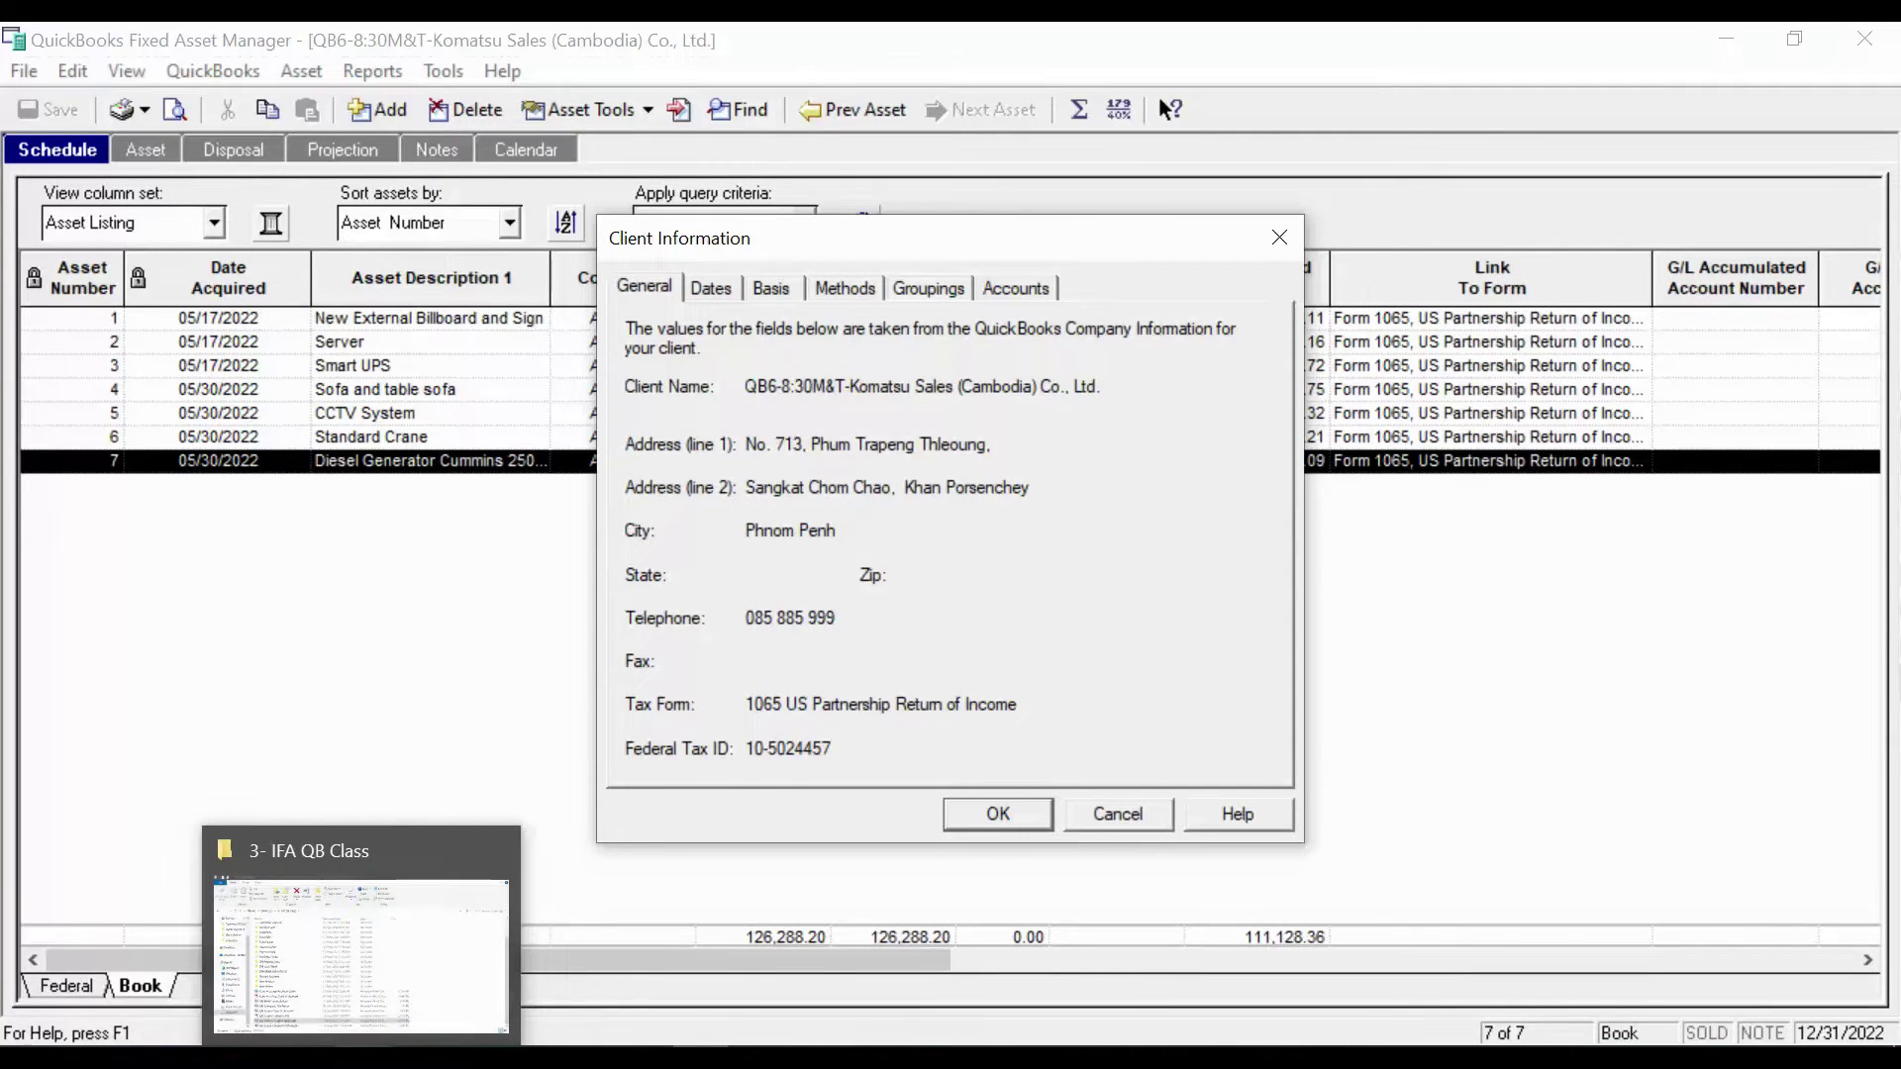
pyautogui.click(362, 1057)
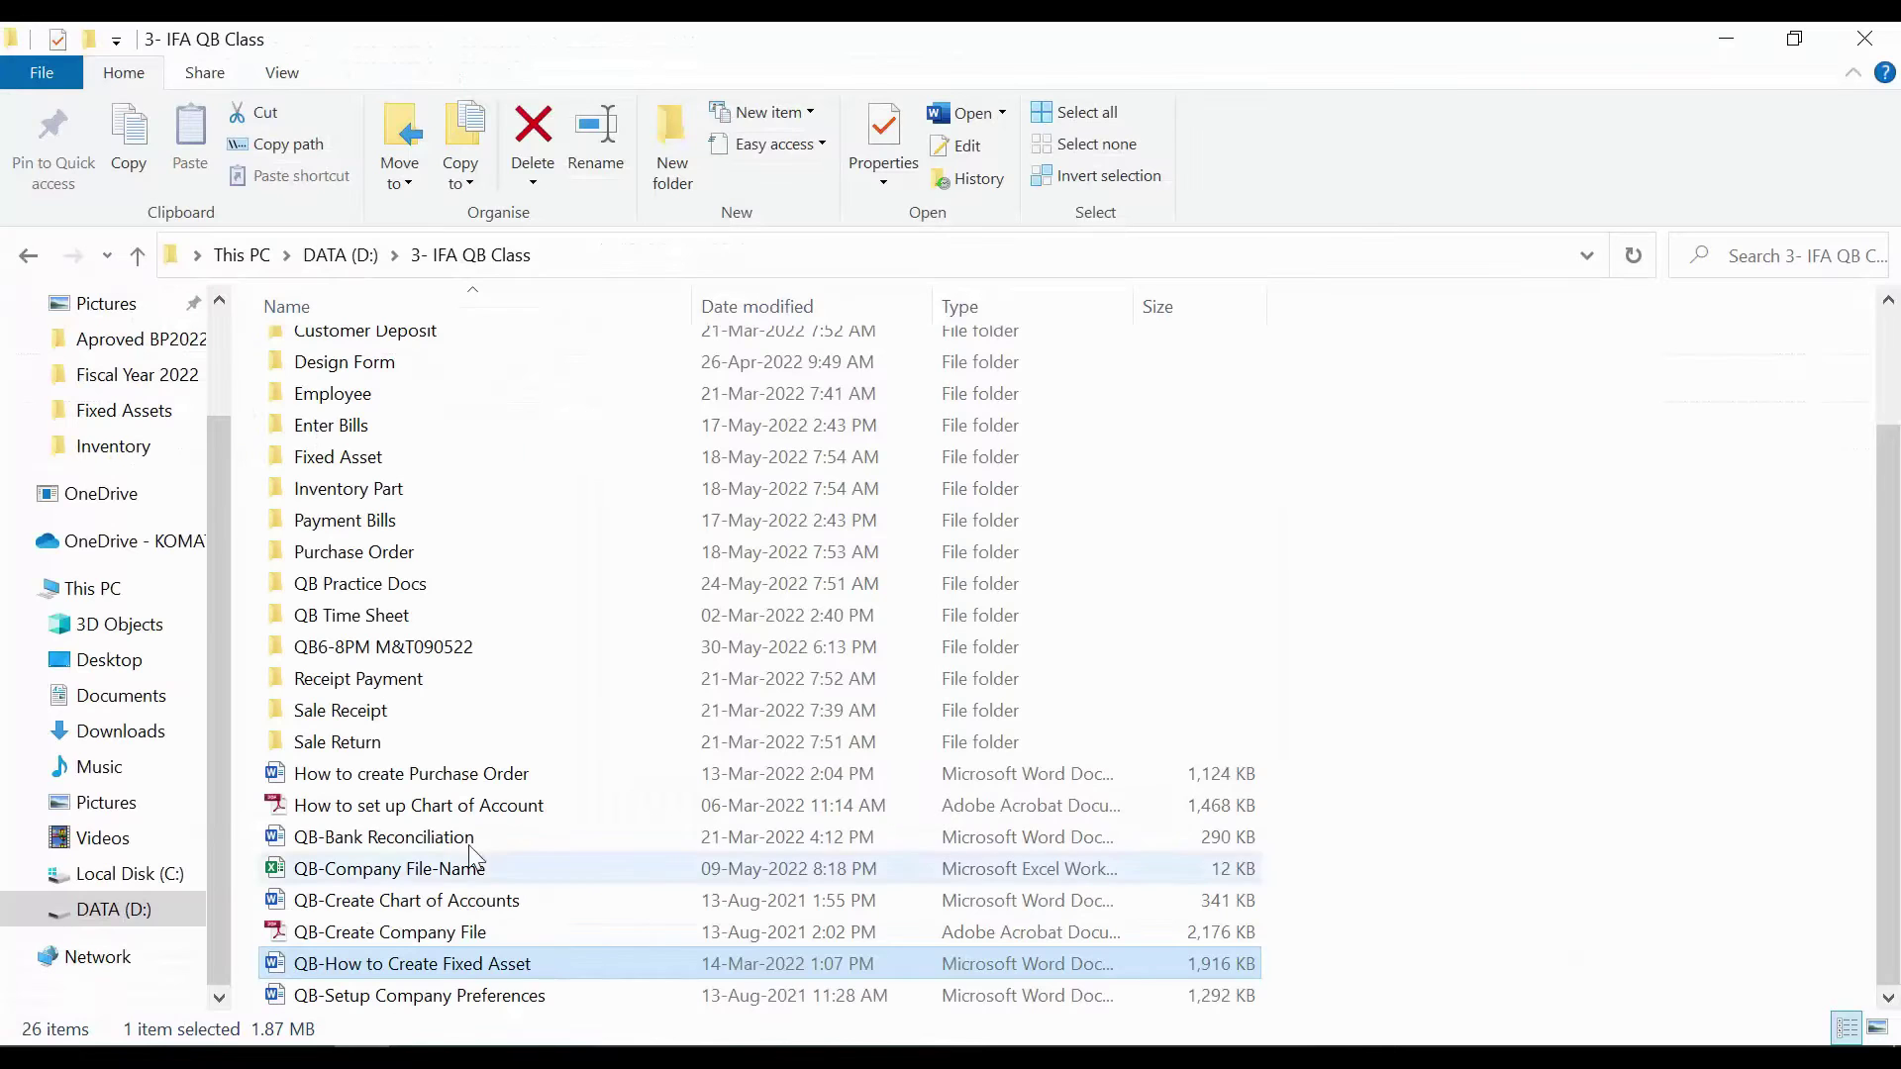
pyautogui.doubleClick(430, 972)
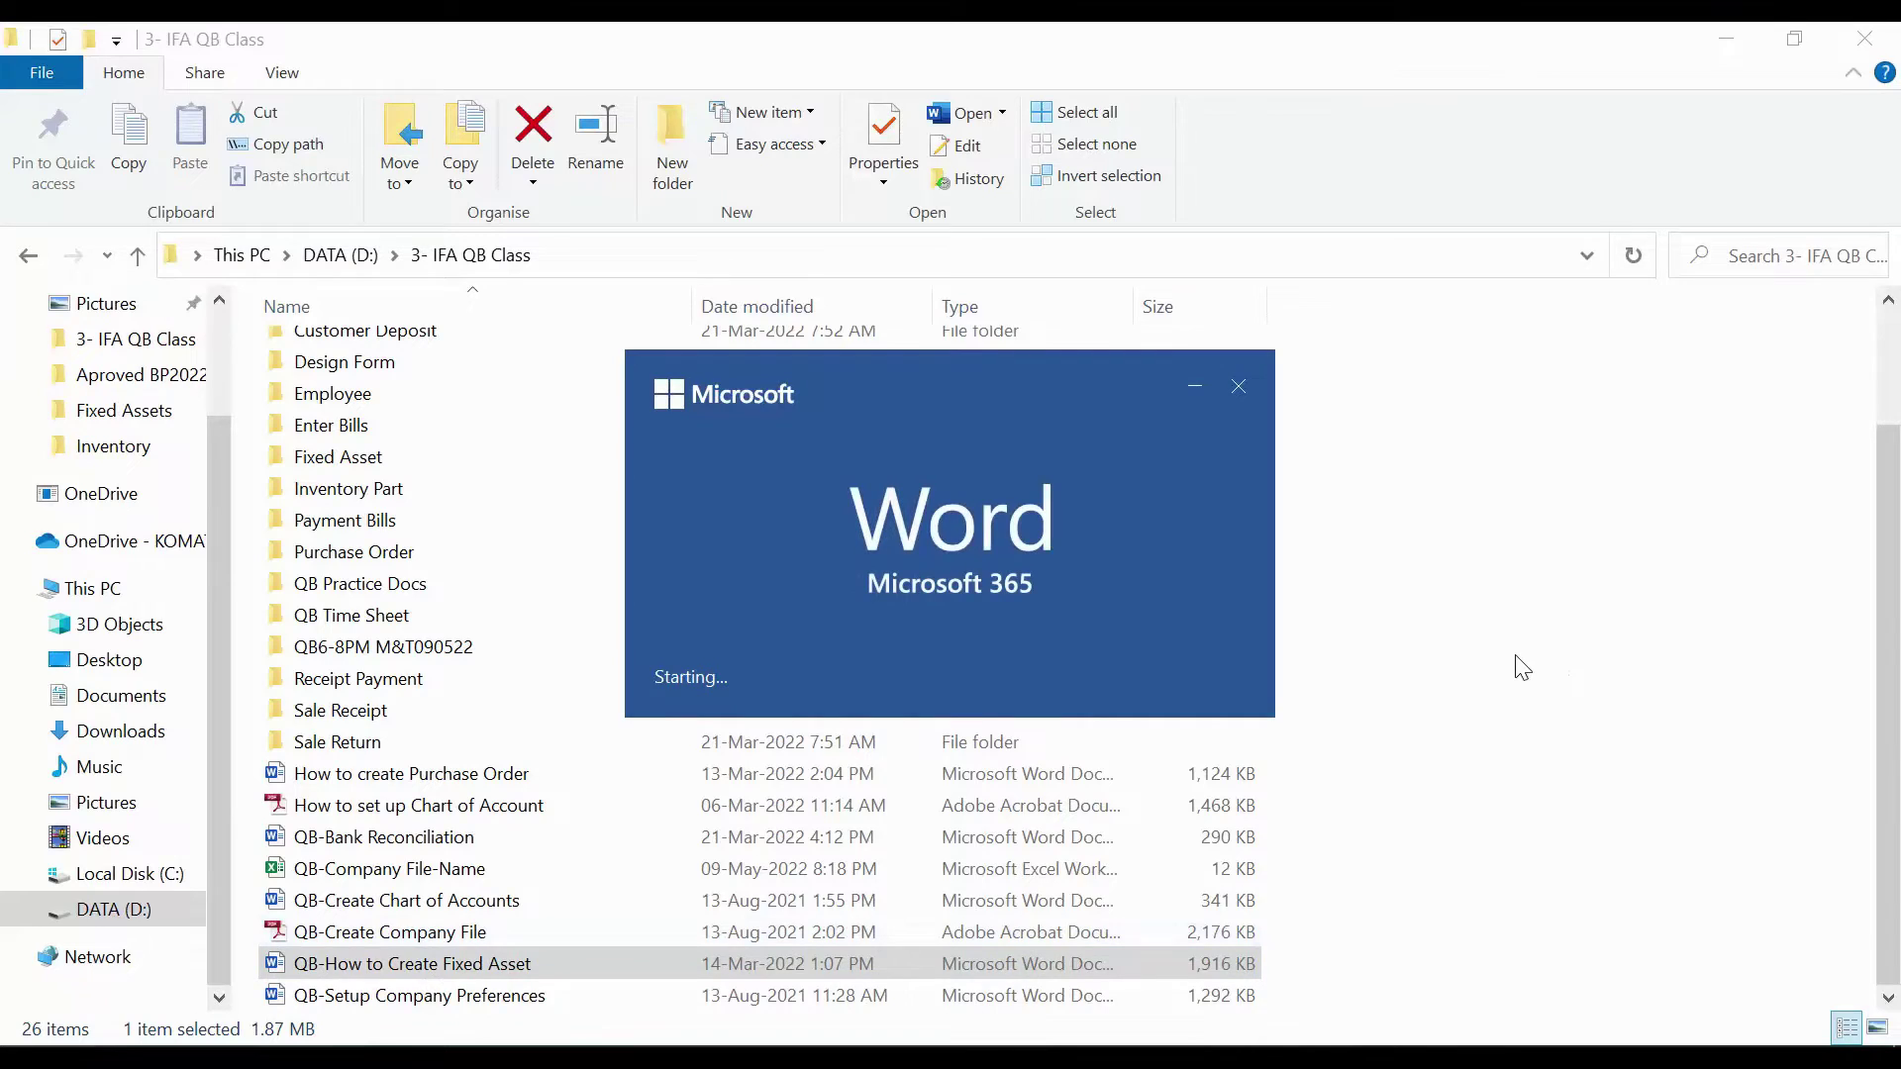
pyautogui.scroll(-10, 948, 661)
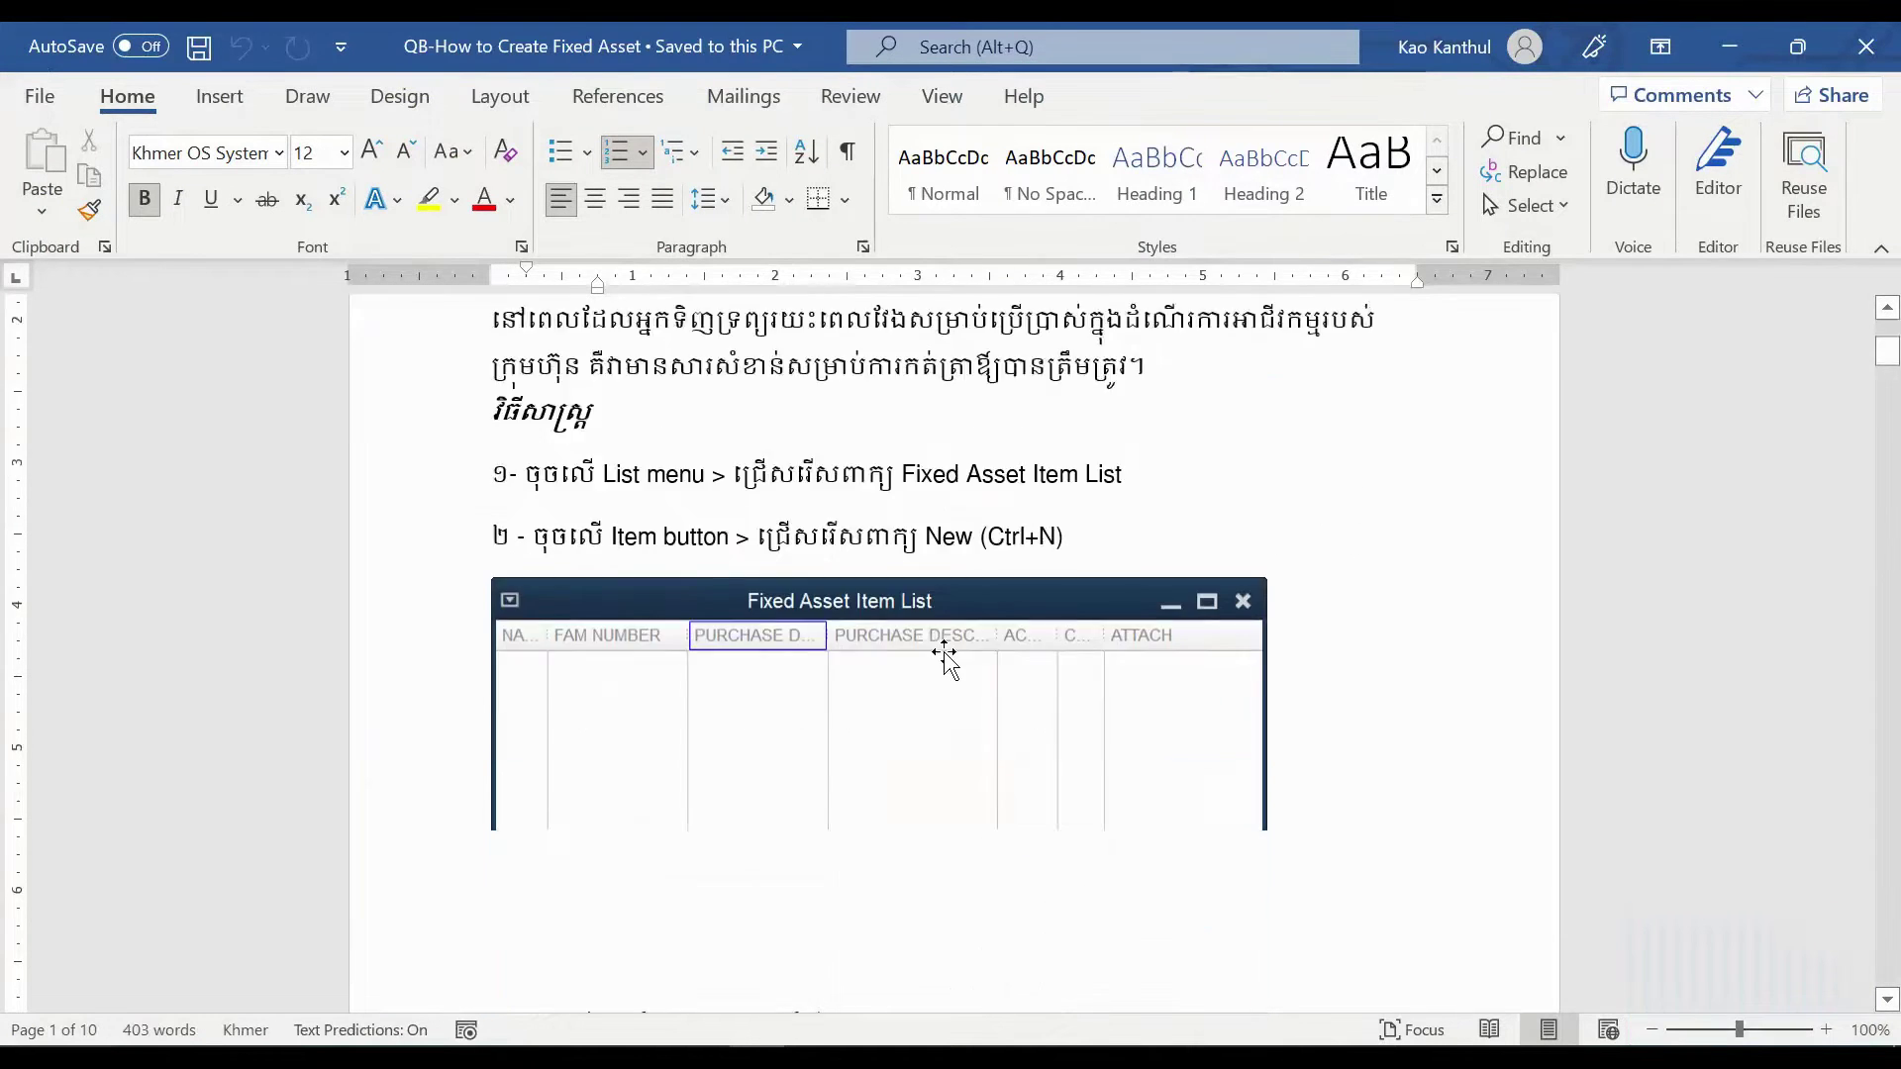
pyautogui.scroll(-18, 948, 661)
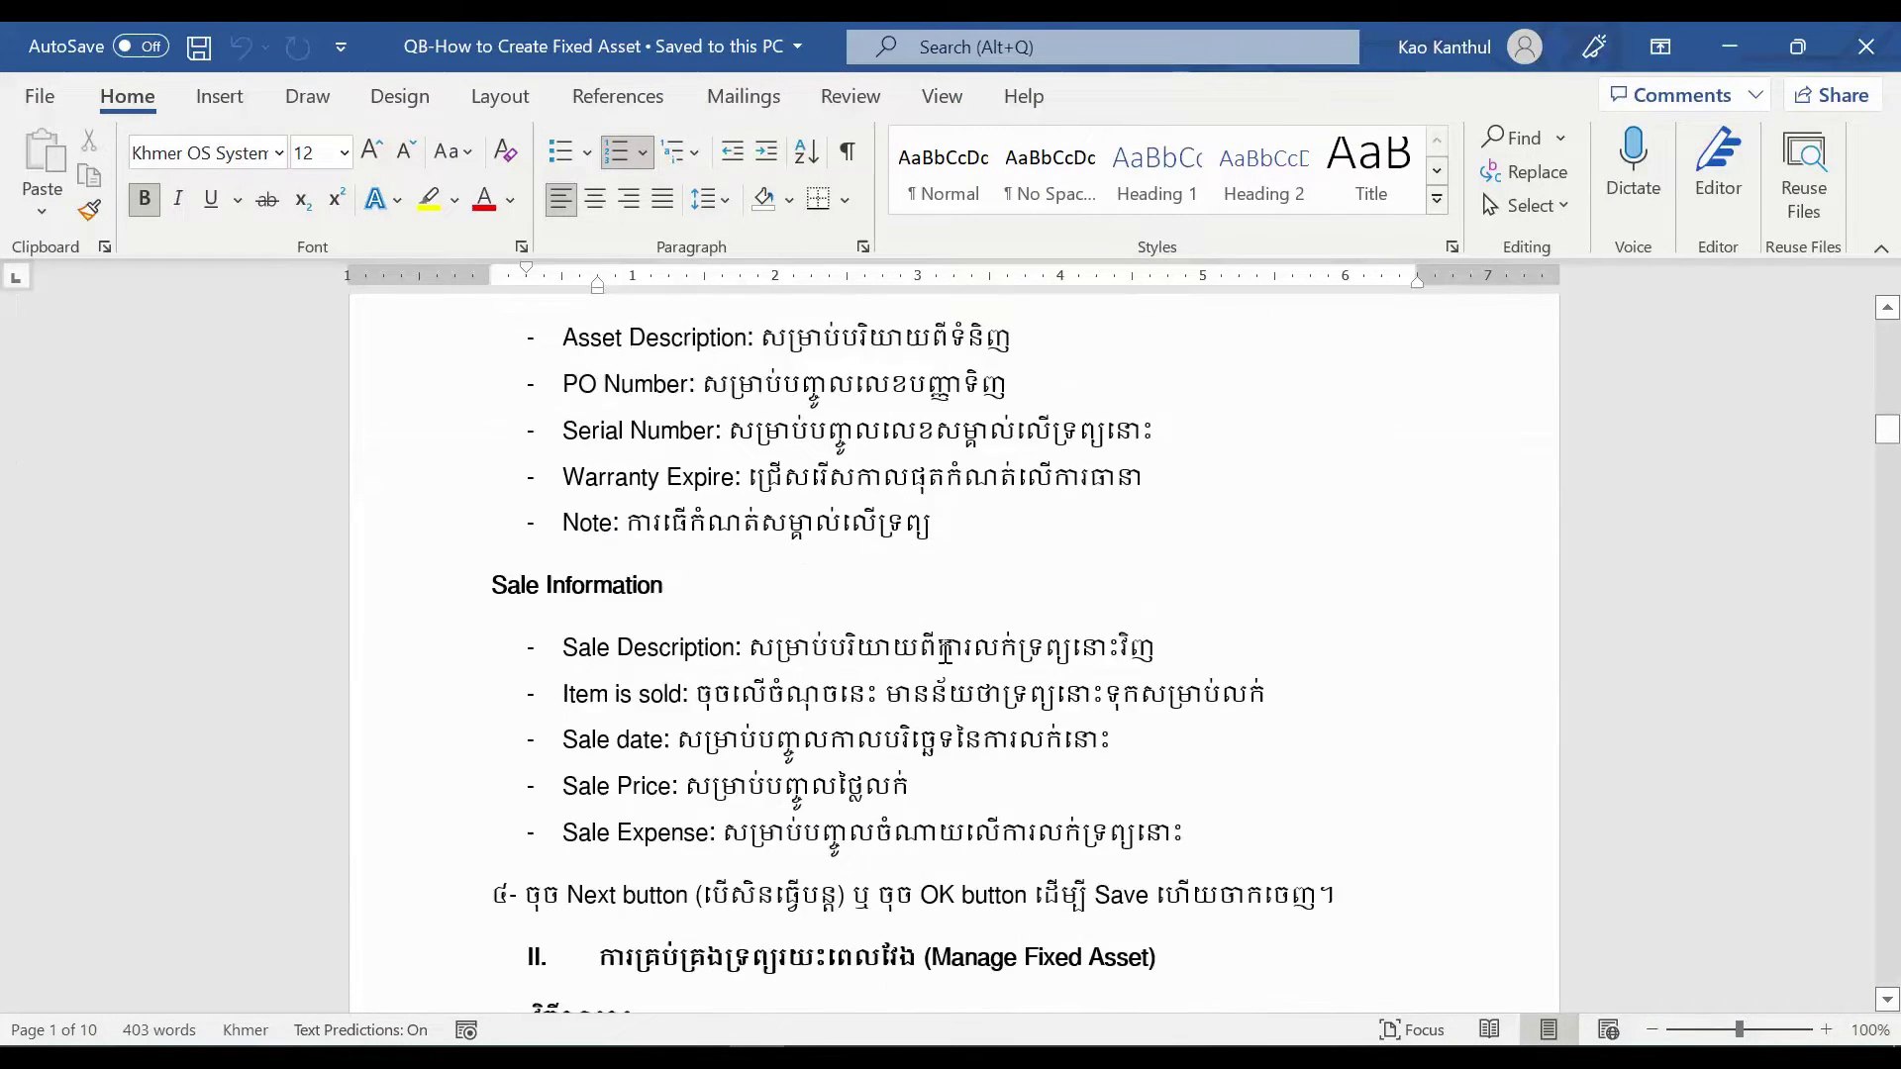
pyautogui.scroll(-10, 942, 652)
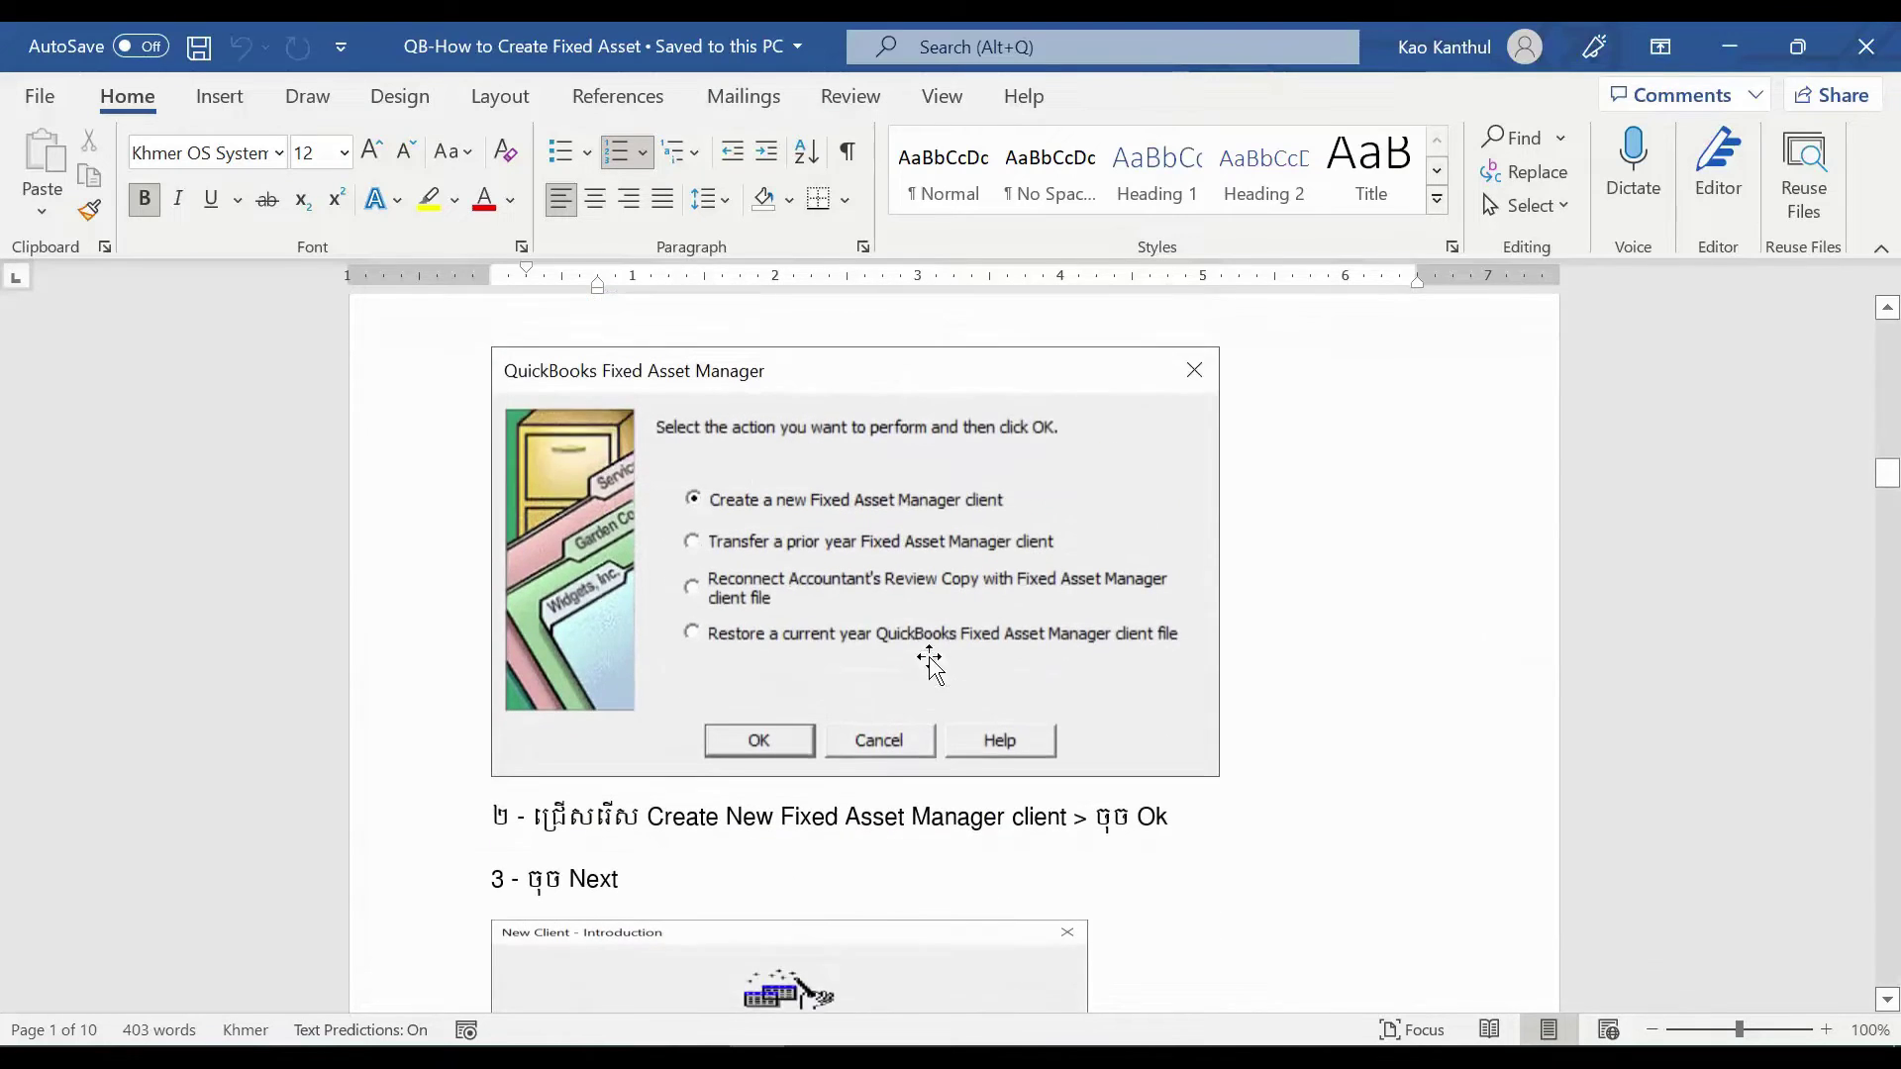
# Examine the New Client introduction, General and Dates screens shown in the Fixed Asset Manager setup instructions
pyautogui.scroll(-6, 928, 670)
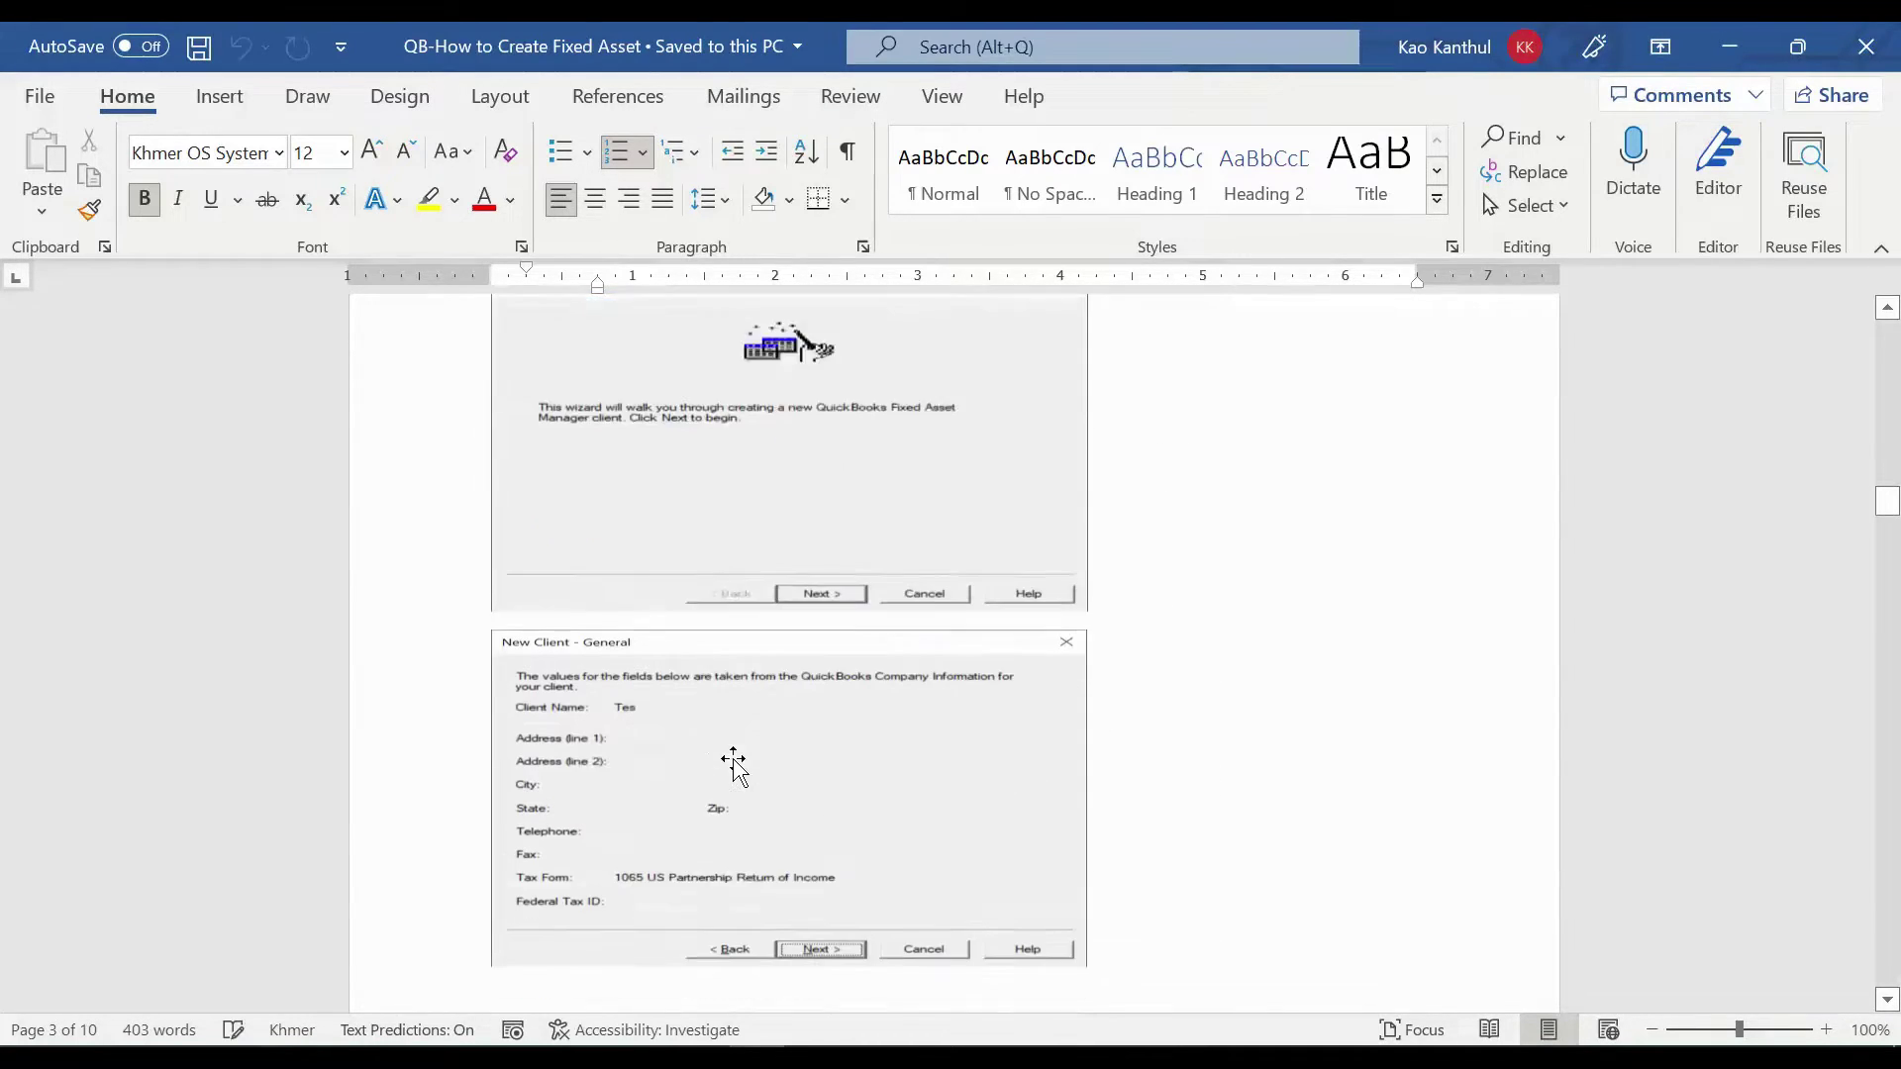
pyautogui.click(743, 690)
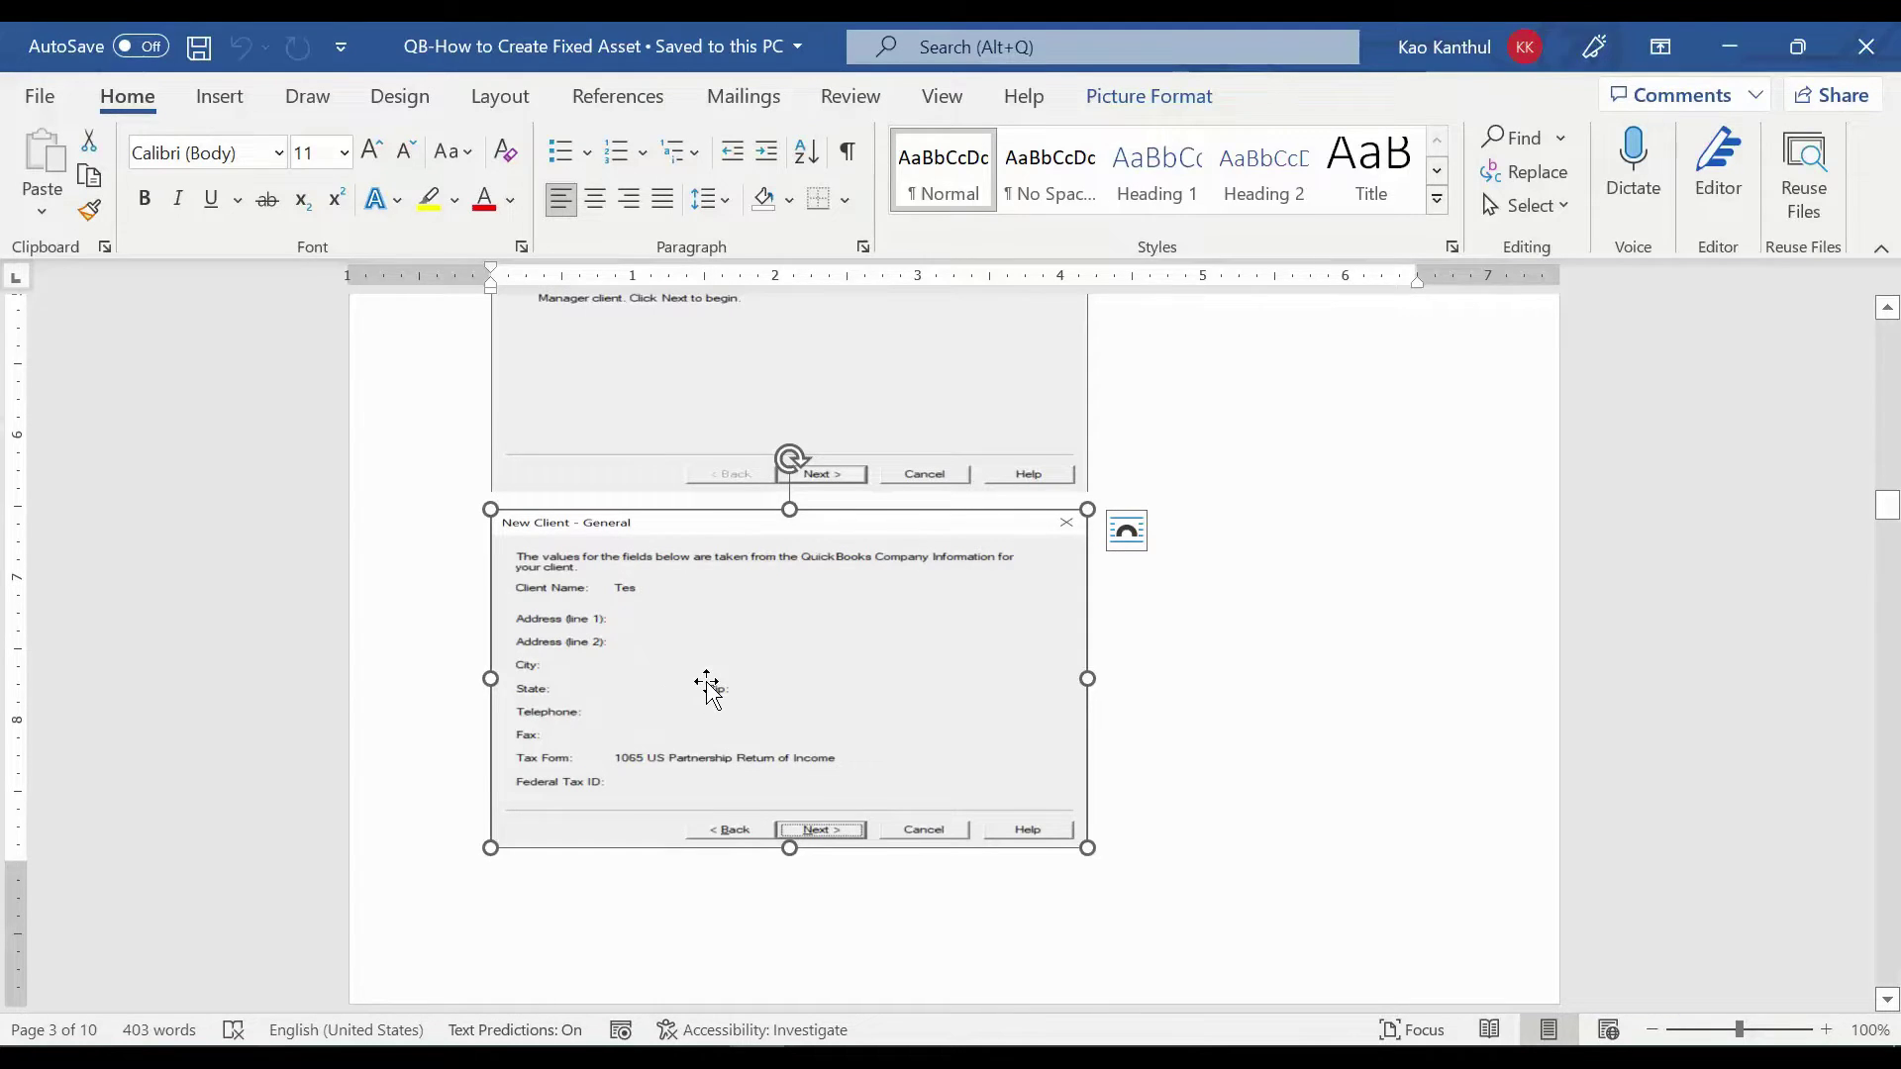
pyautogui.hotkey('alt', 'Tab')
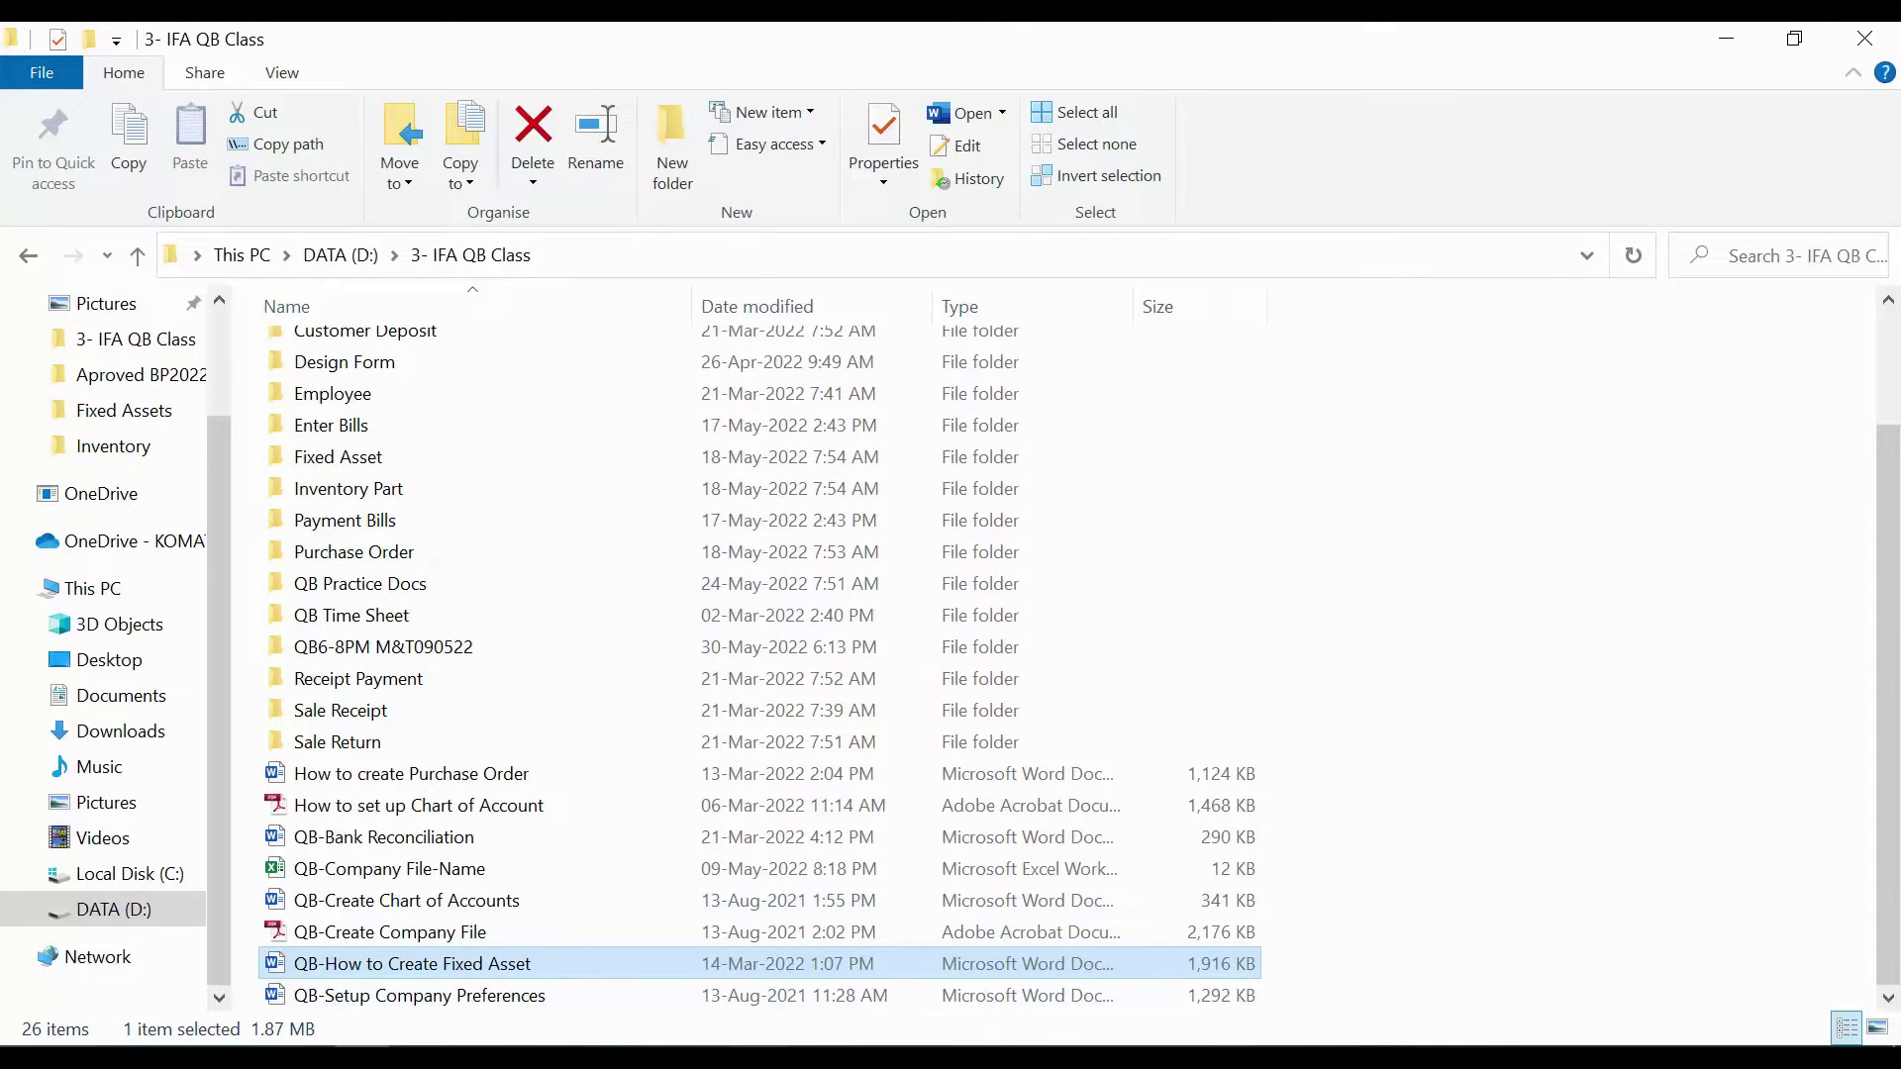
pyautogui.click(752, 891)
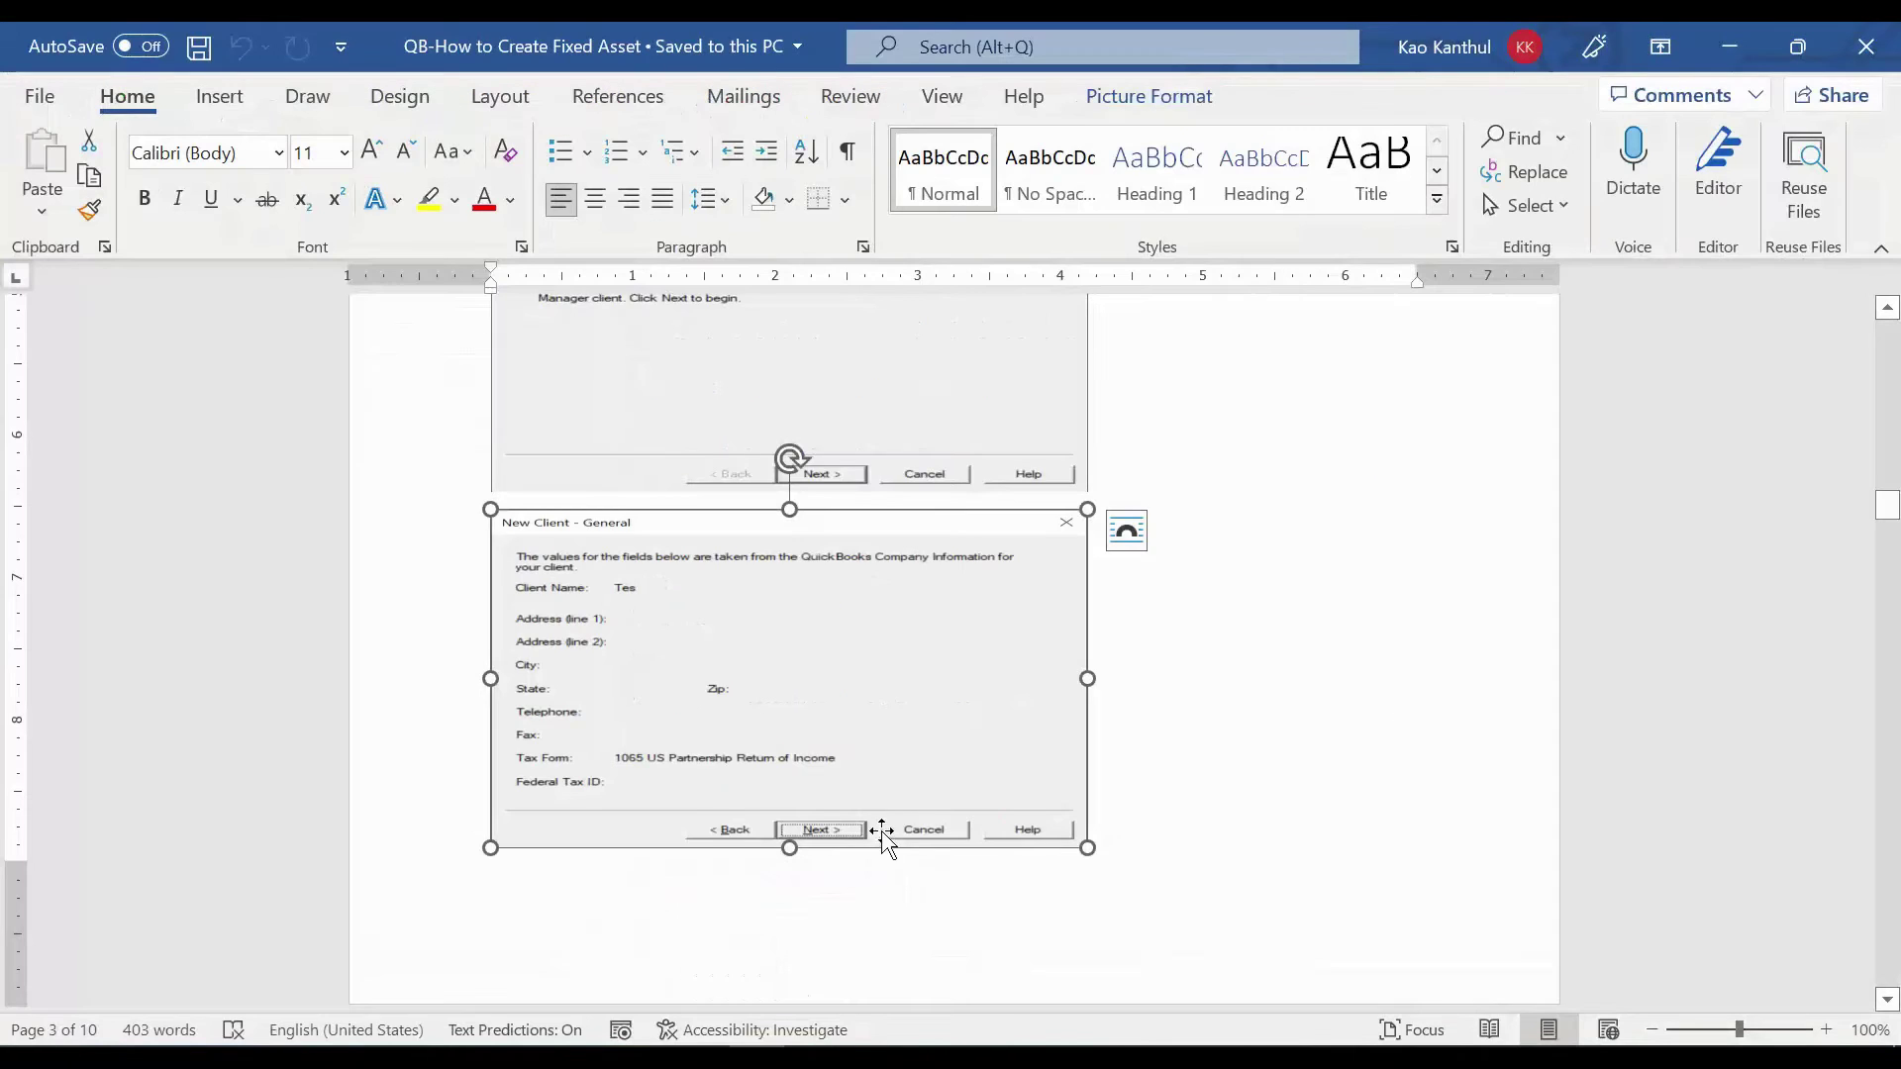
pyautogui.scroll(-10, 869, 836)
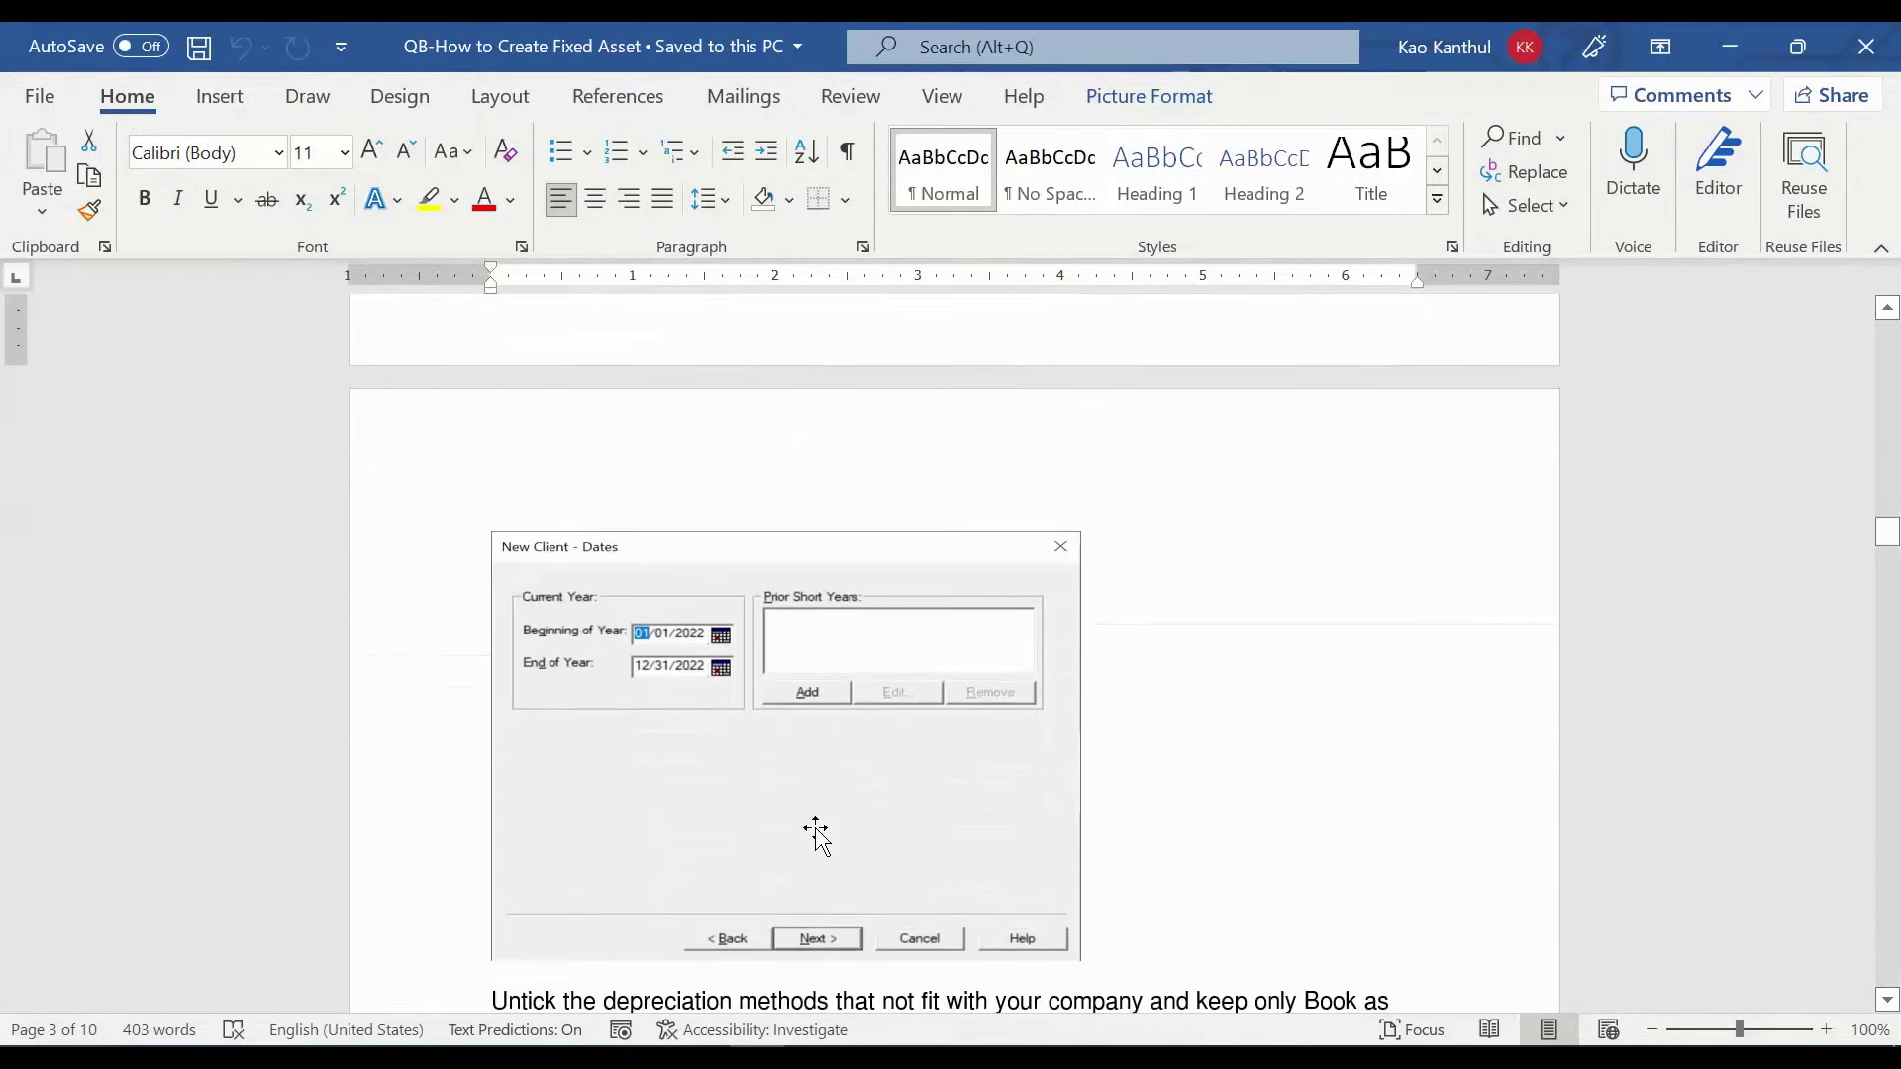
pyautogui.click(816, 837)
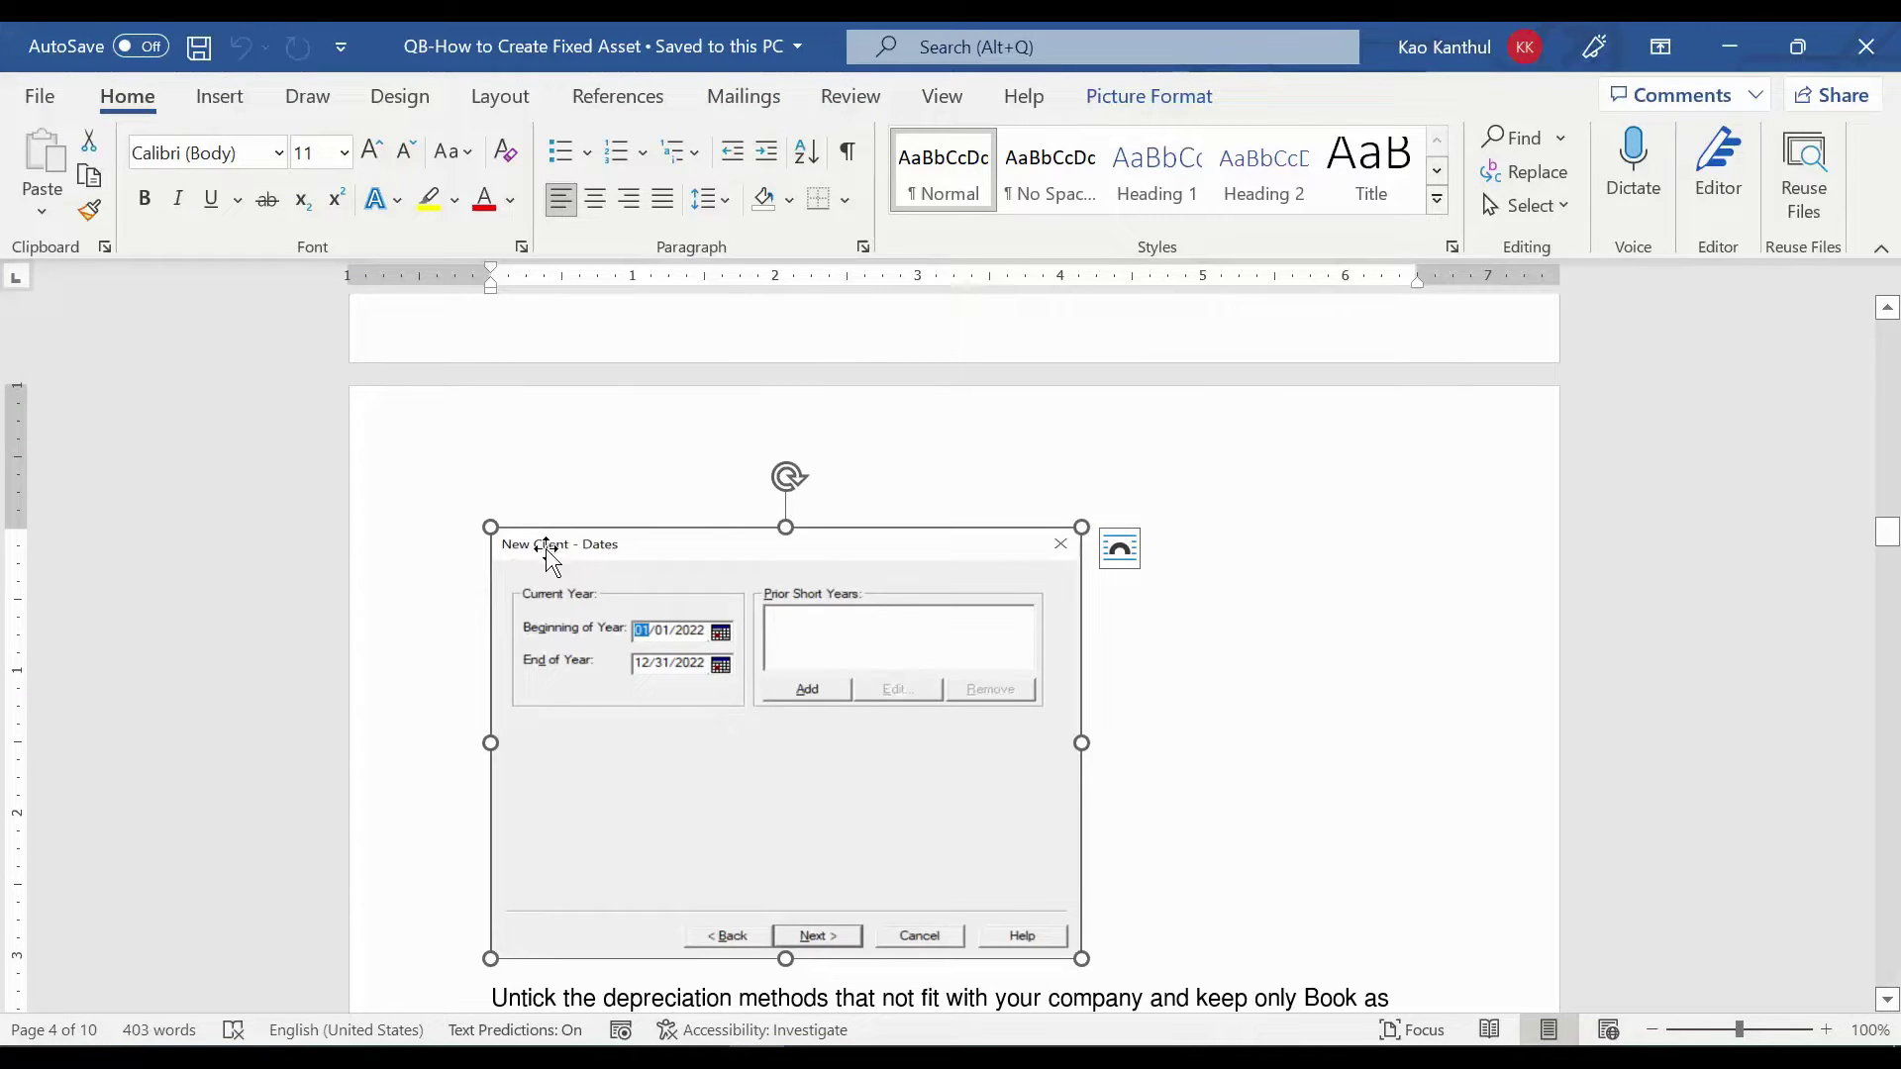
# Switch to QuickBooks Fixed Asset Manager and set the client's current-year beginning date to 06/01/2022, acknowledging the client information alert
pyautogui.hotkey('alt', 'Tab')
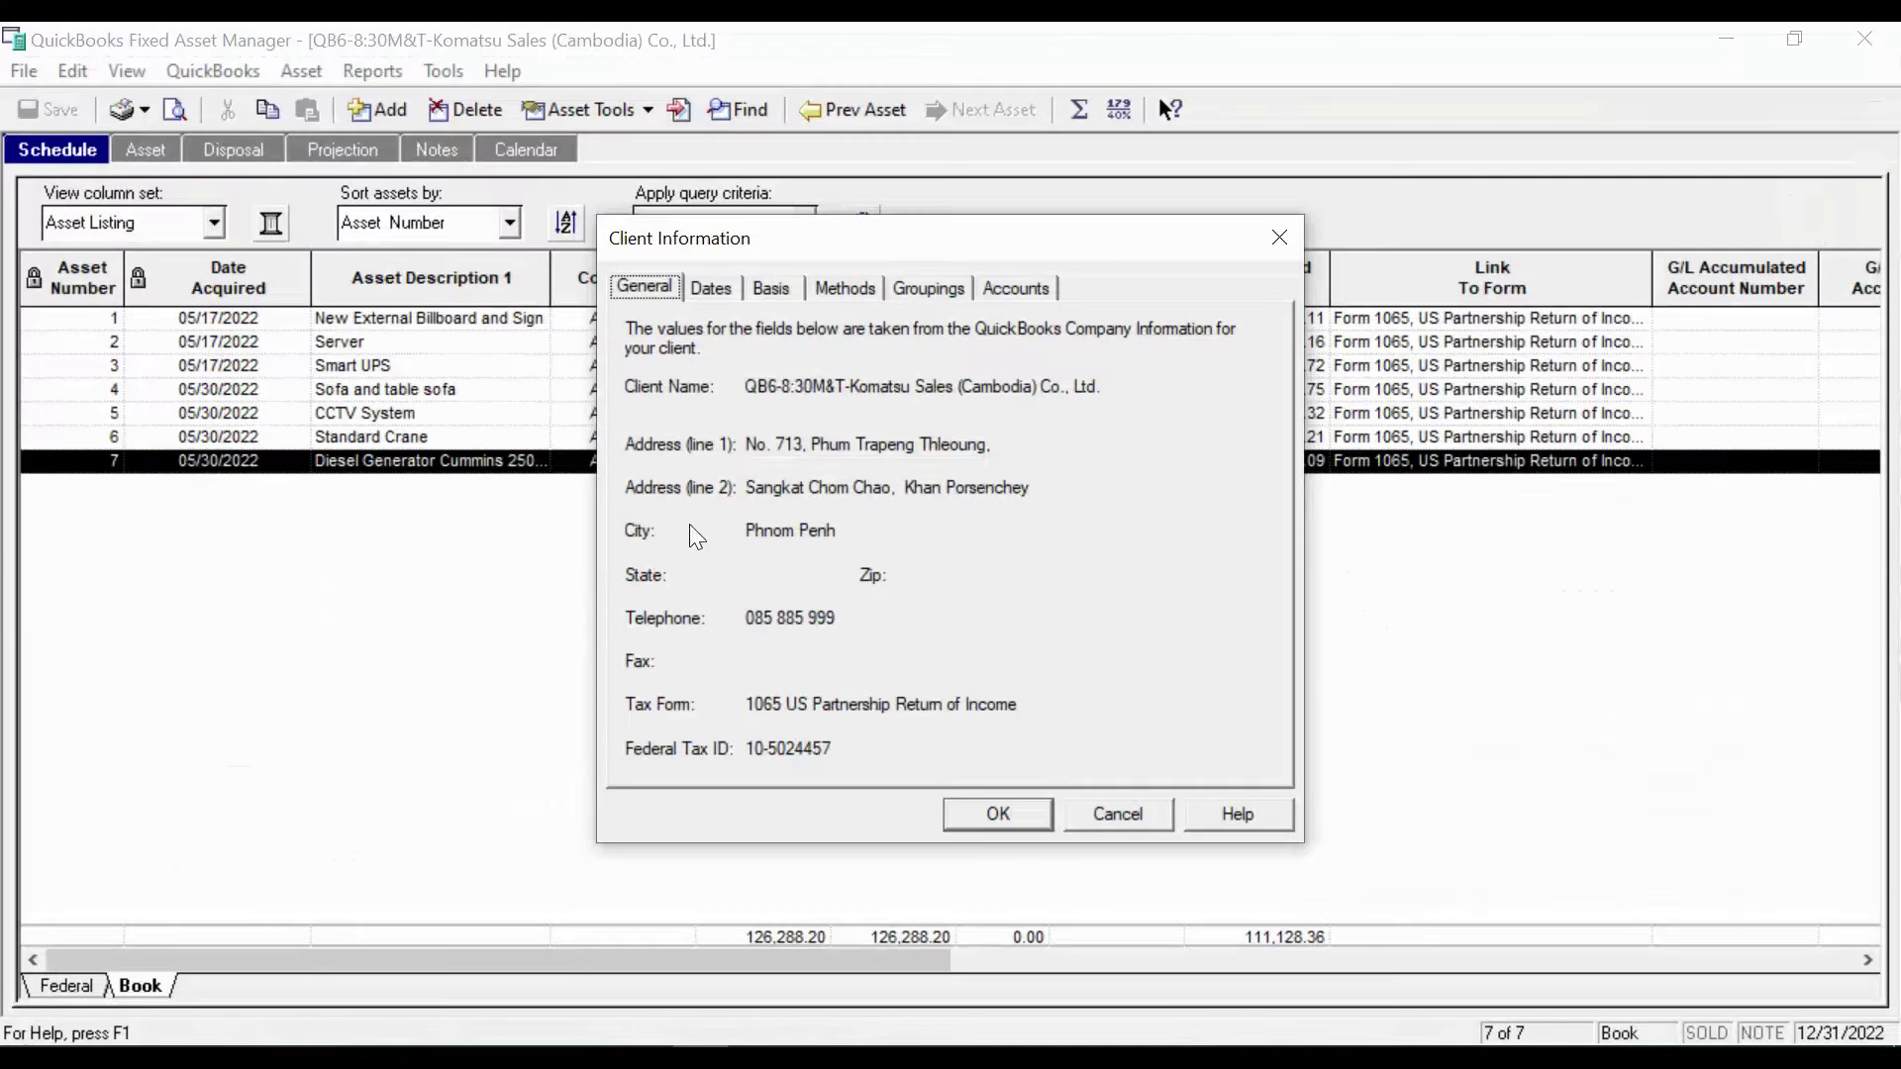
pyautogui.click(710, 286)
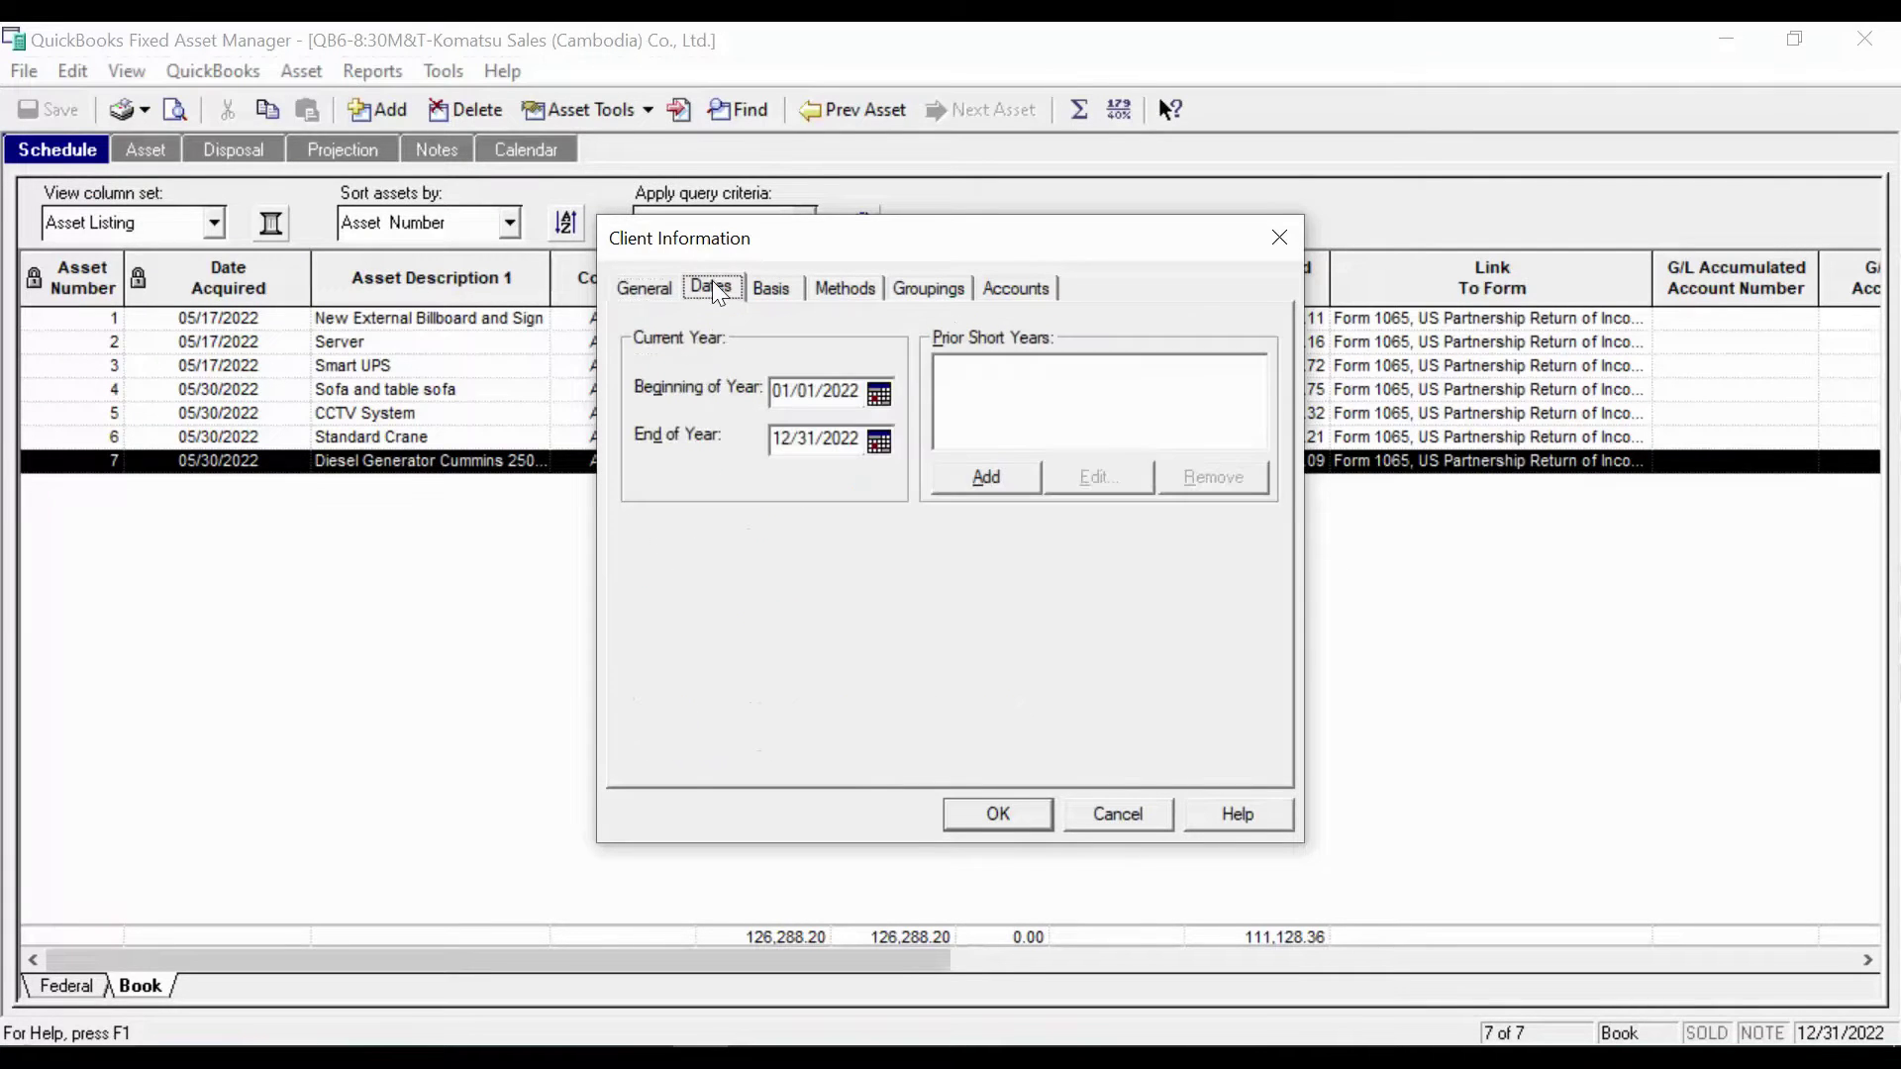
pyautogui.click(879, 400)
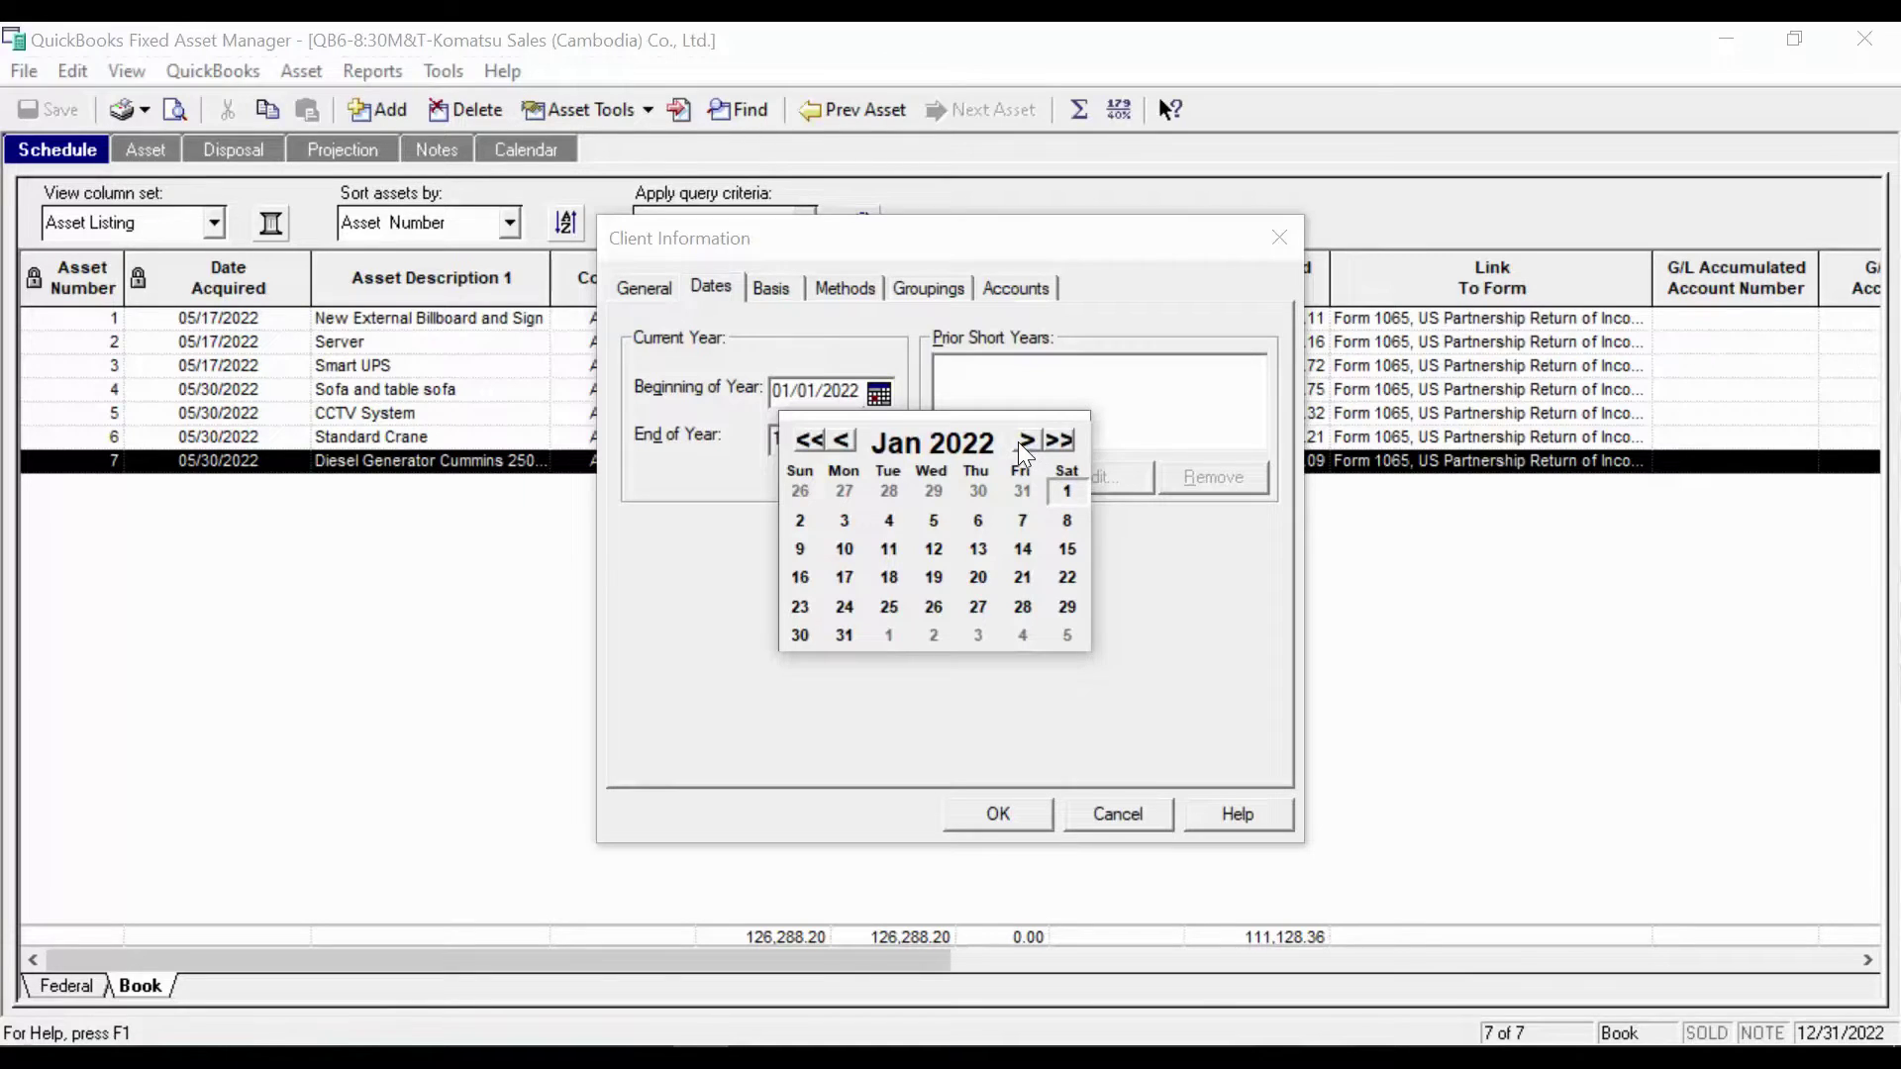
pyautogui.click(798, 402)
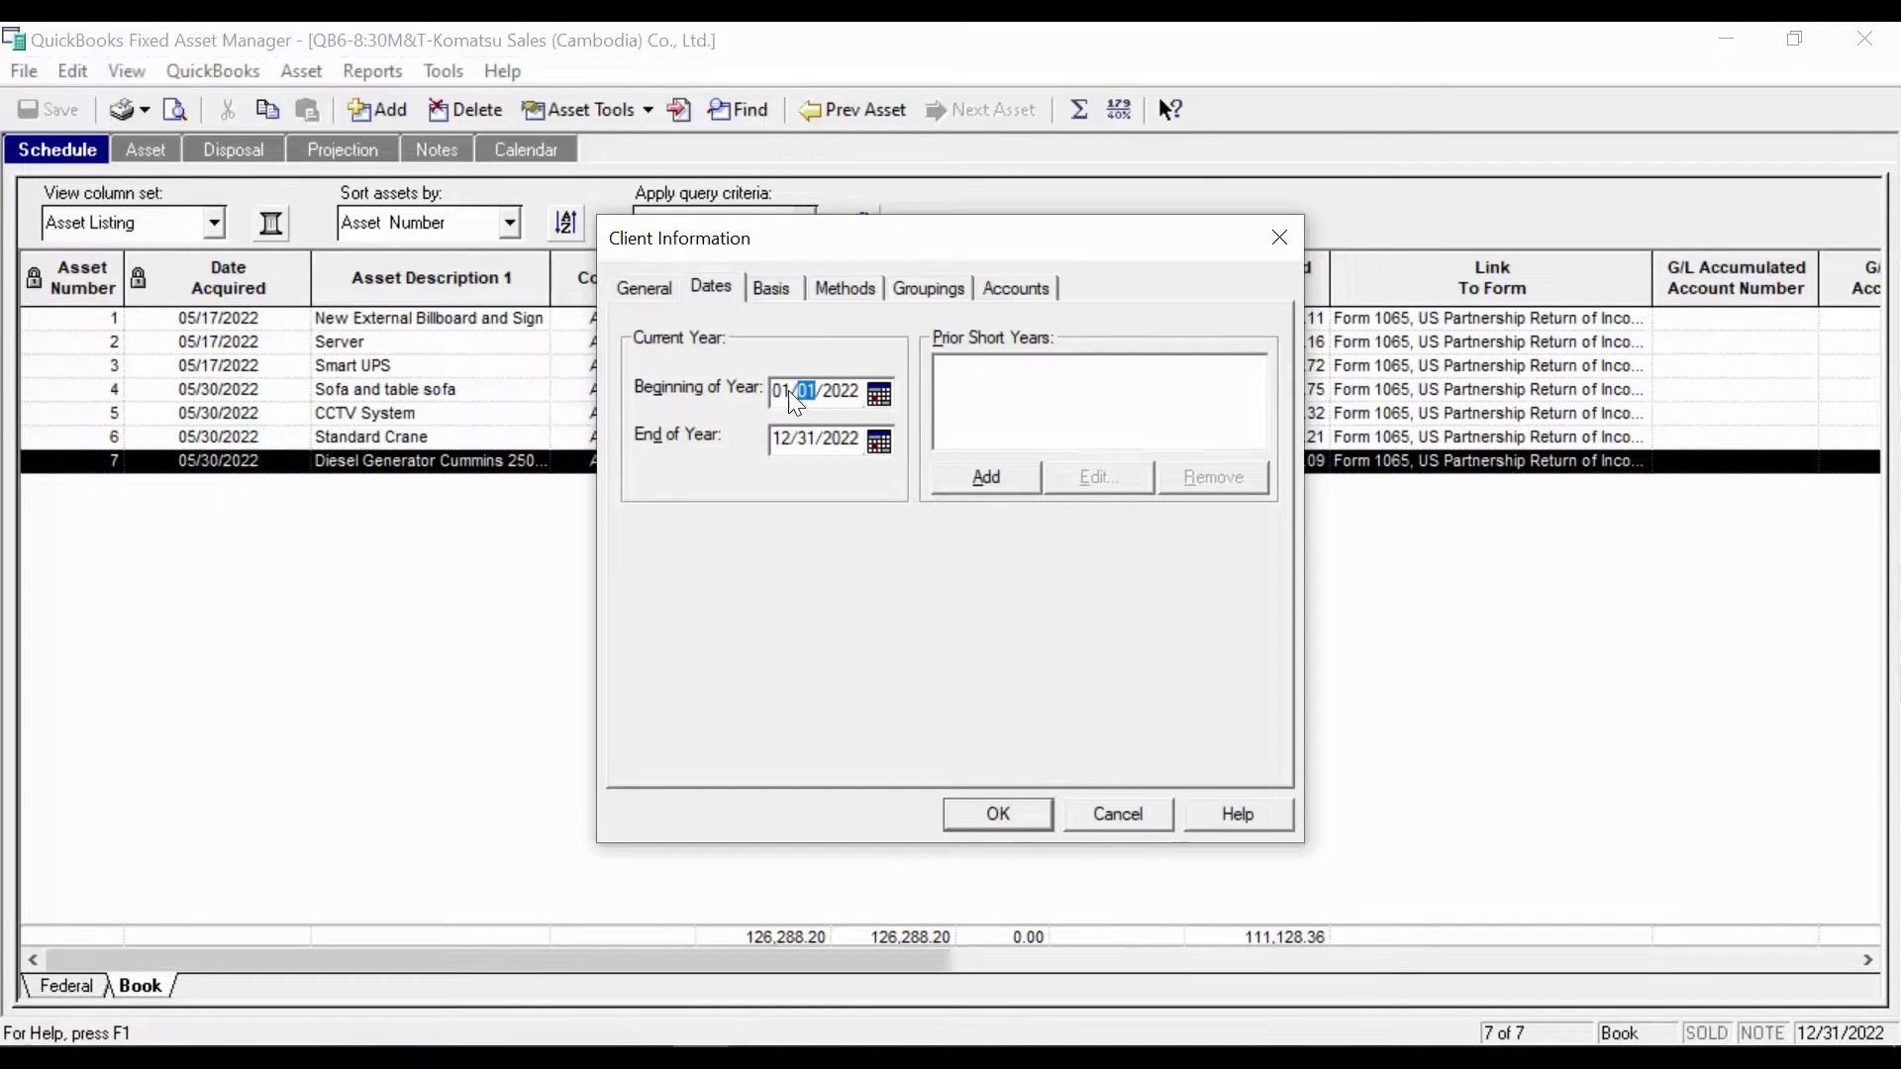
pyautogui.click(788, 390)
pyautogui.write('1')
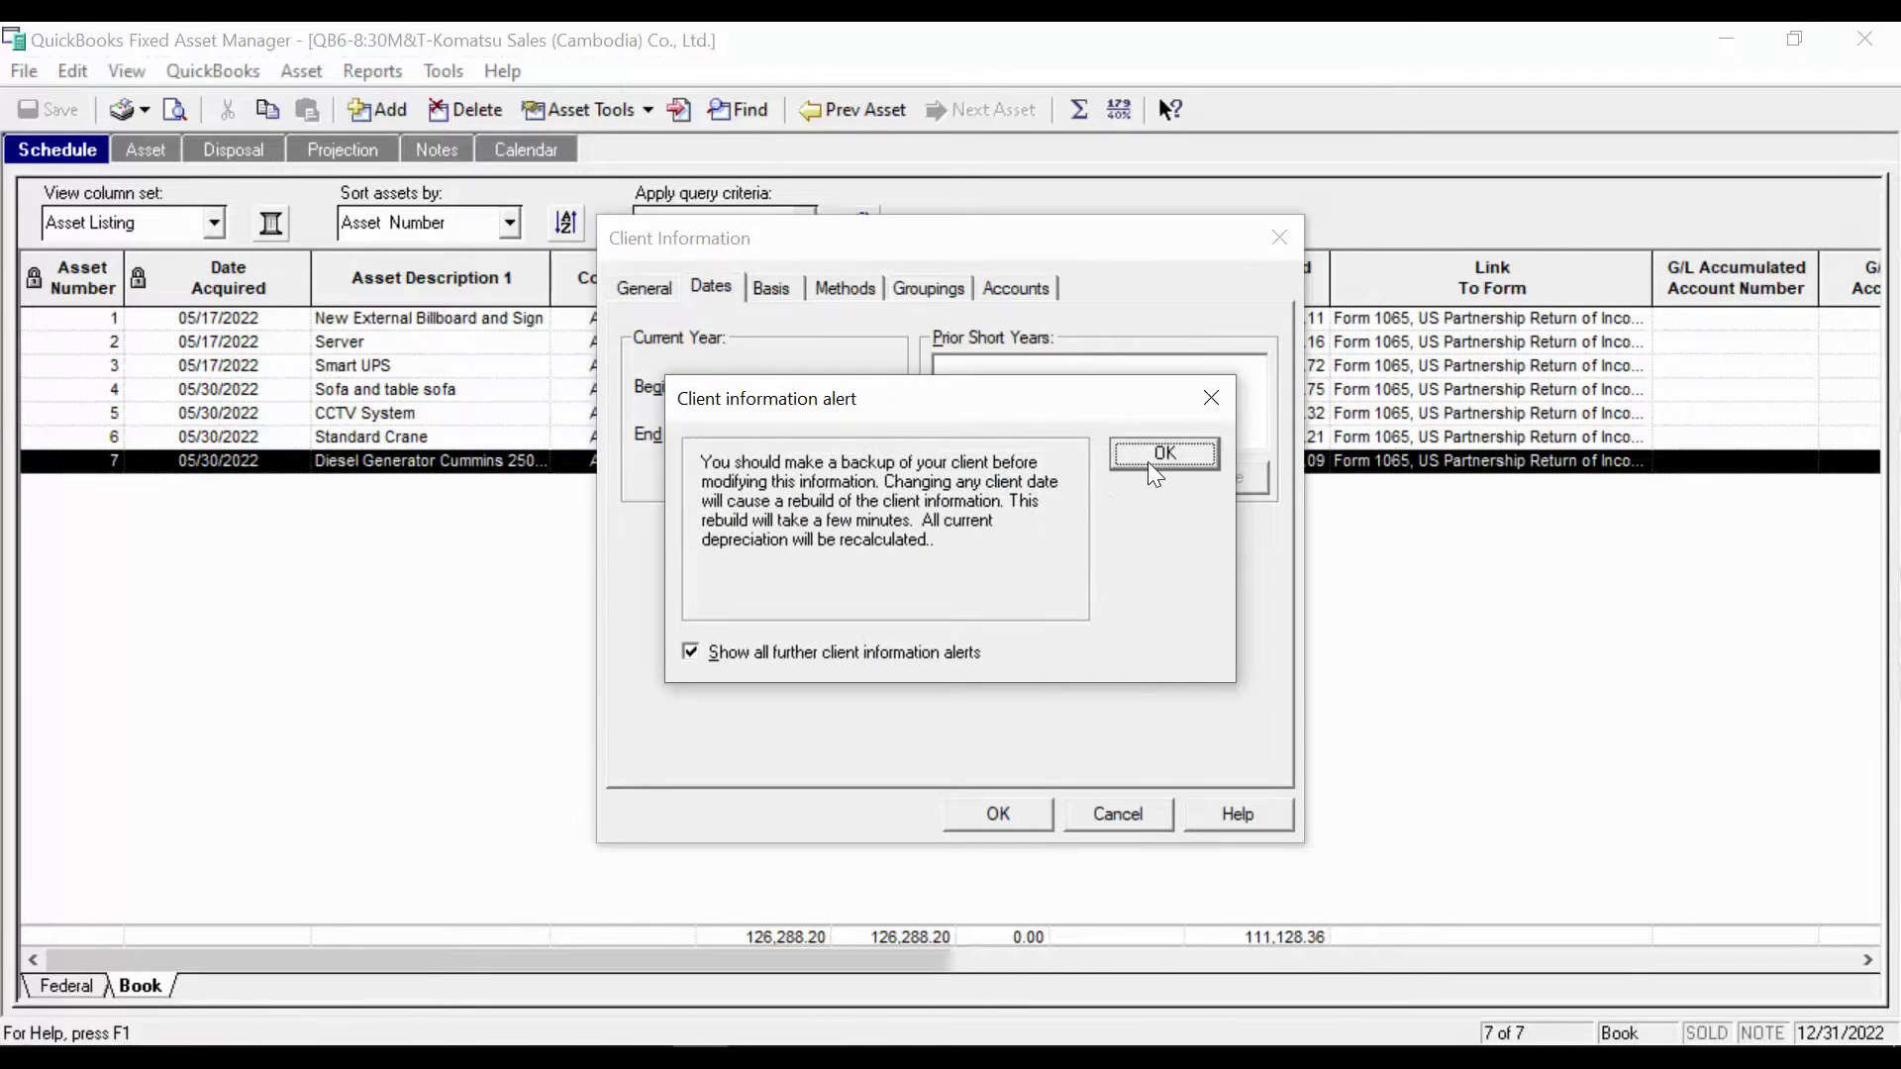
pyautogui.click(1149, 462)
# Set the client's current-year end date to 06/30/2022
pyautogui.click(782, 448)
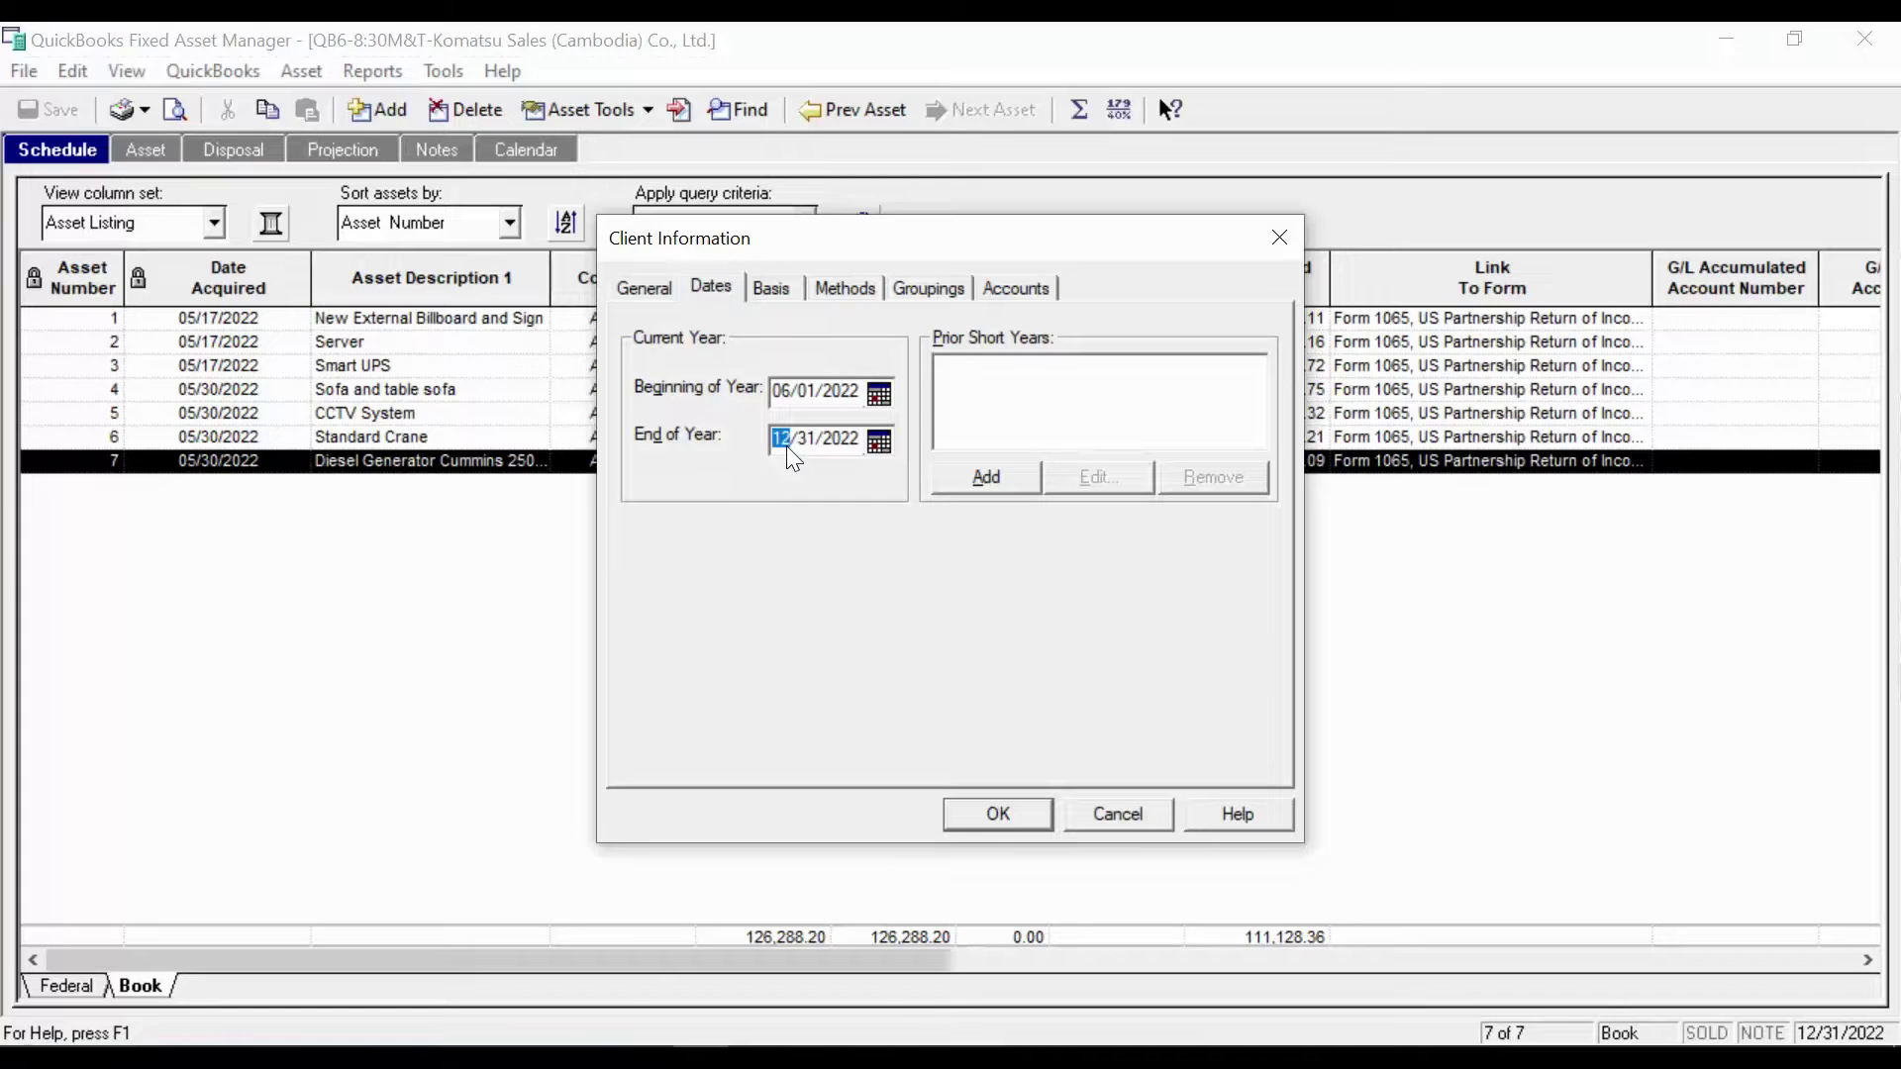
pyautogui.press('Right')
pyautogui.press('Tab')
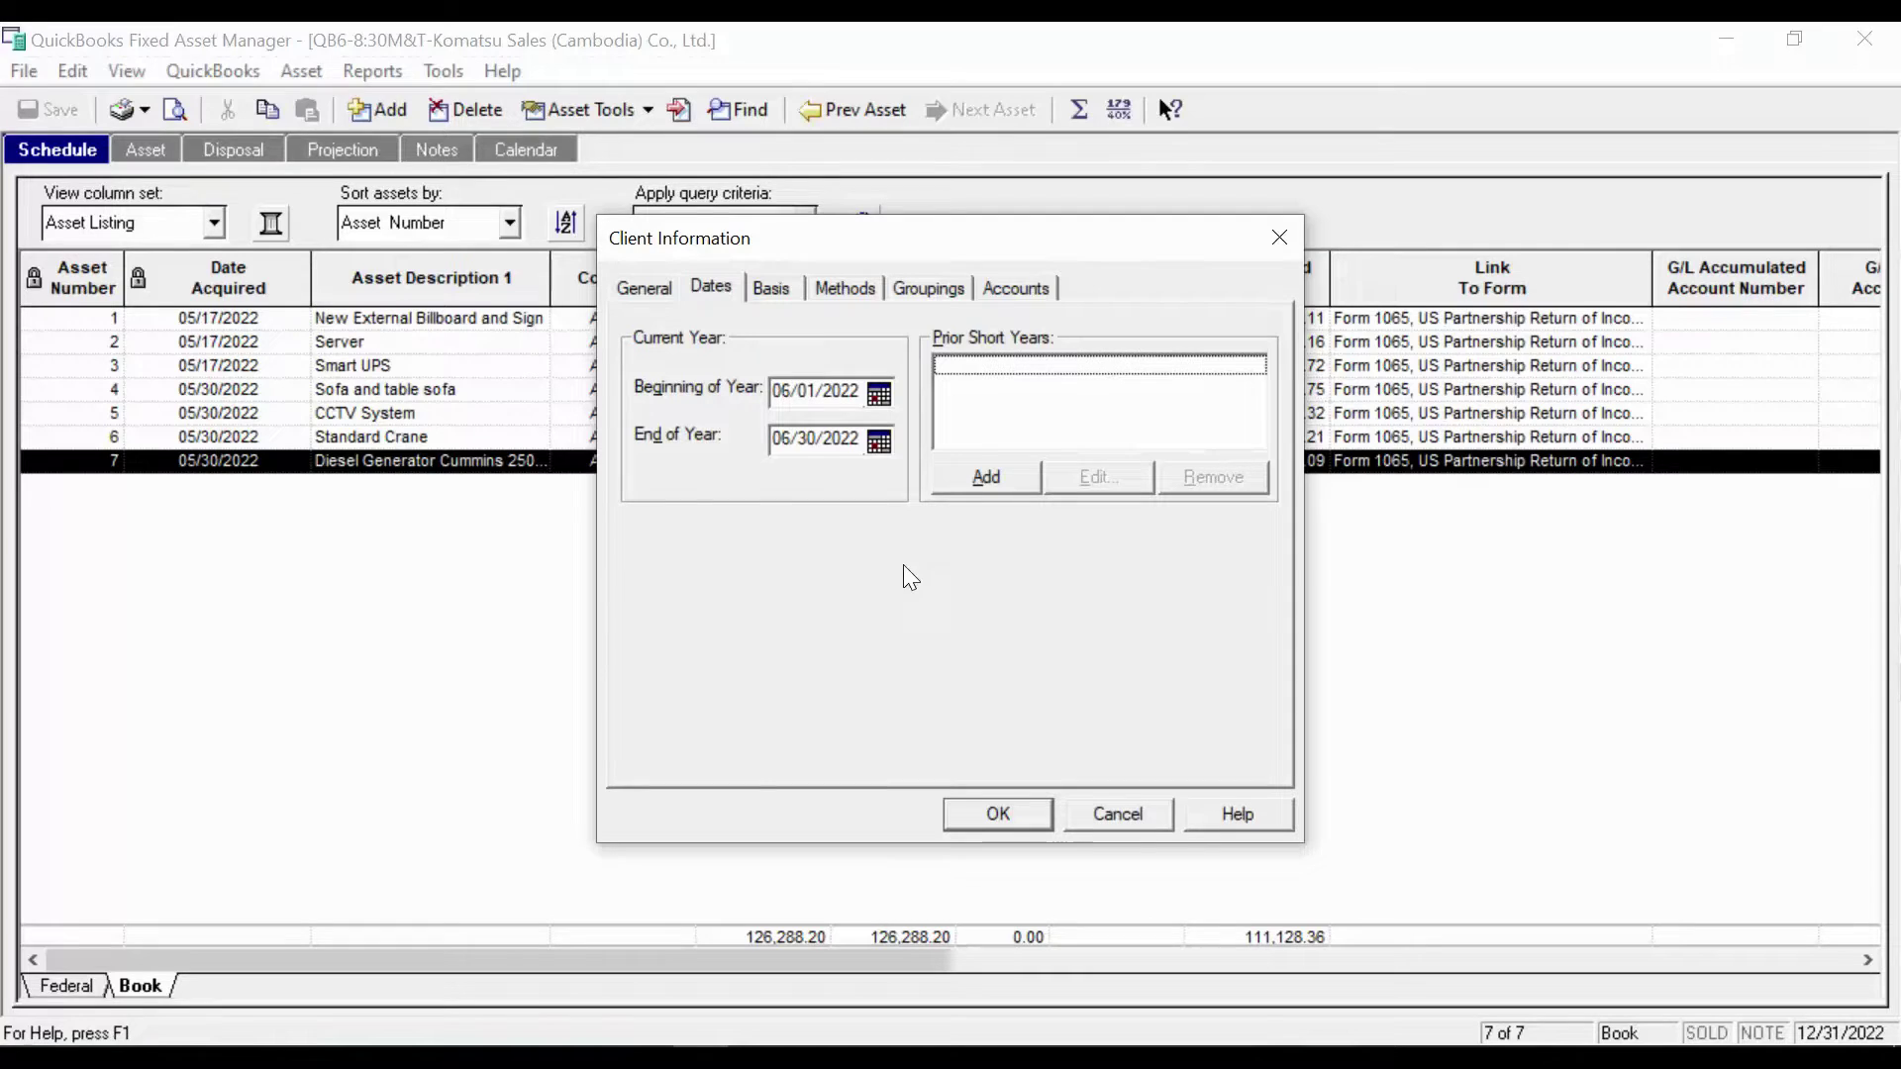
# Try to add a prior short year running from 06/01/2022 to 06/30/2022 to the client dates
pyautogui.click(1011, 480)
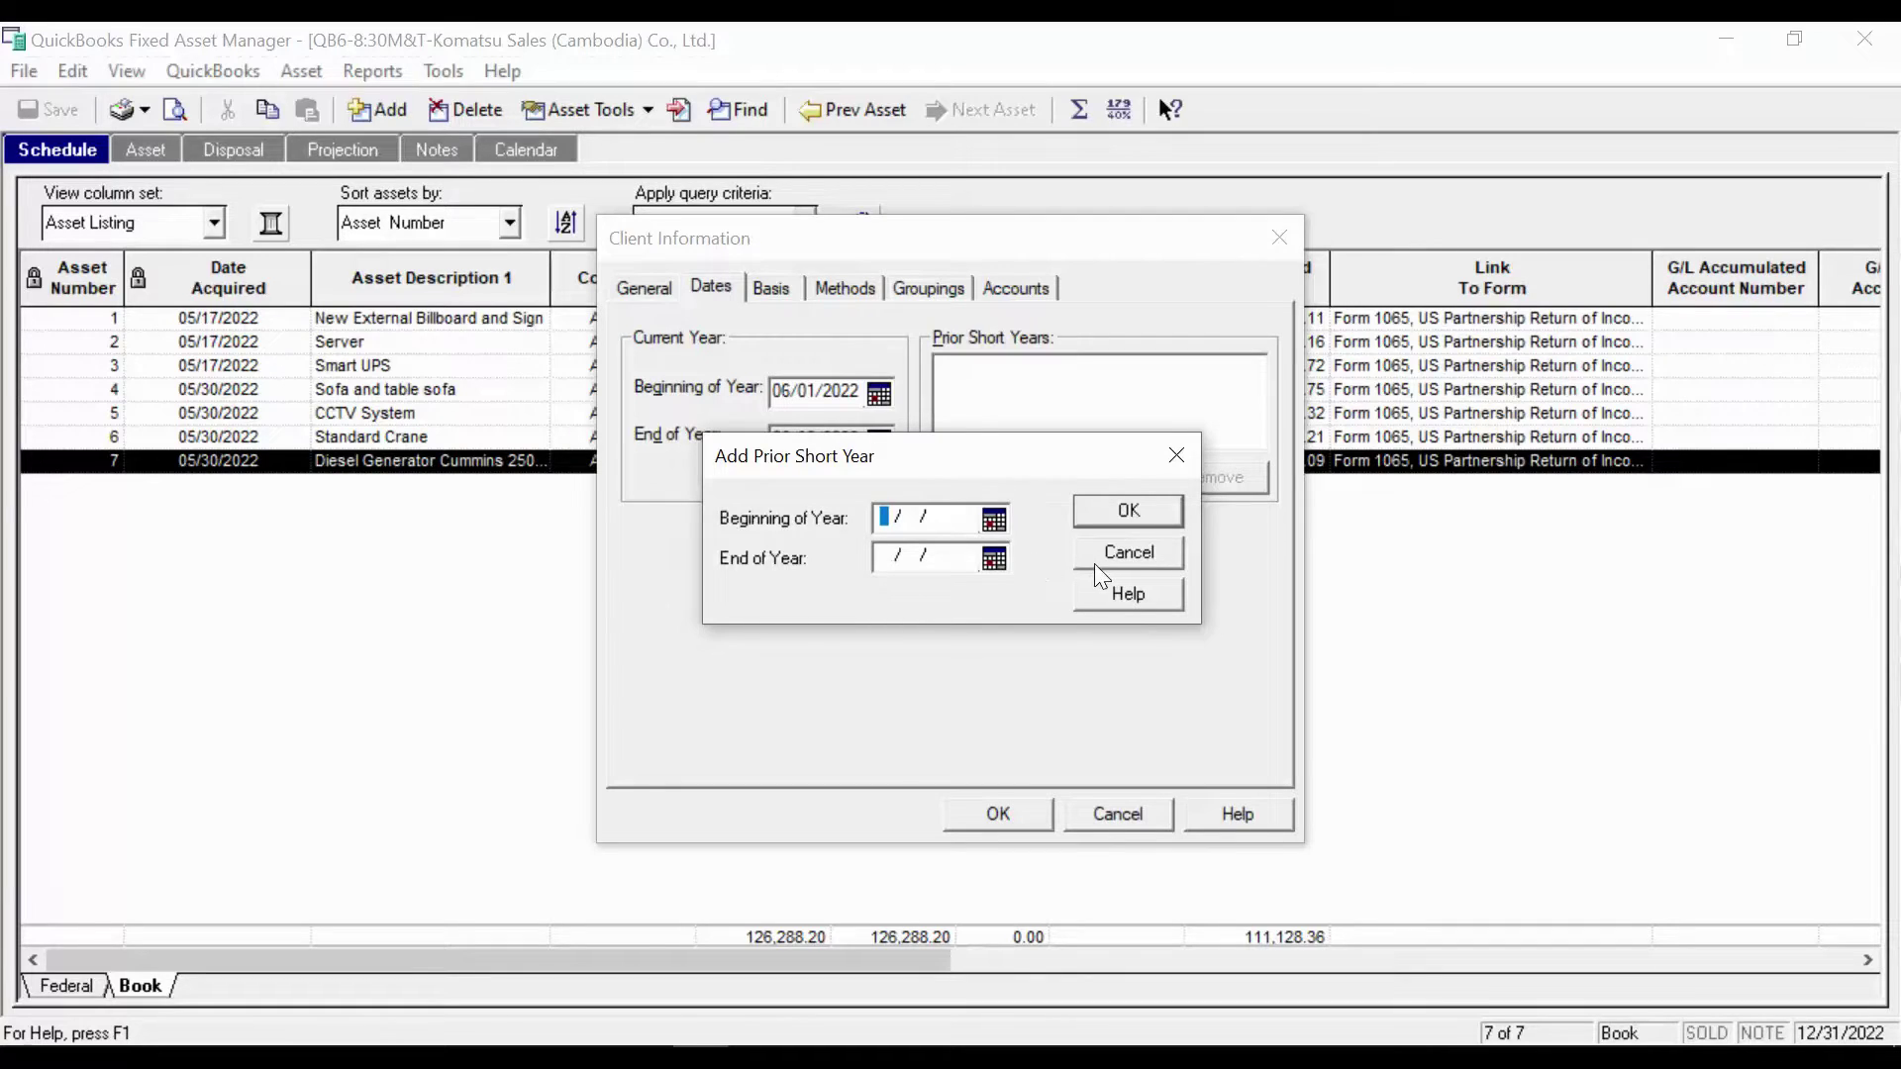
pyautogui.click(992, 519)
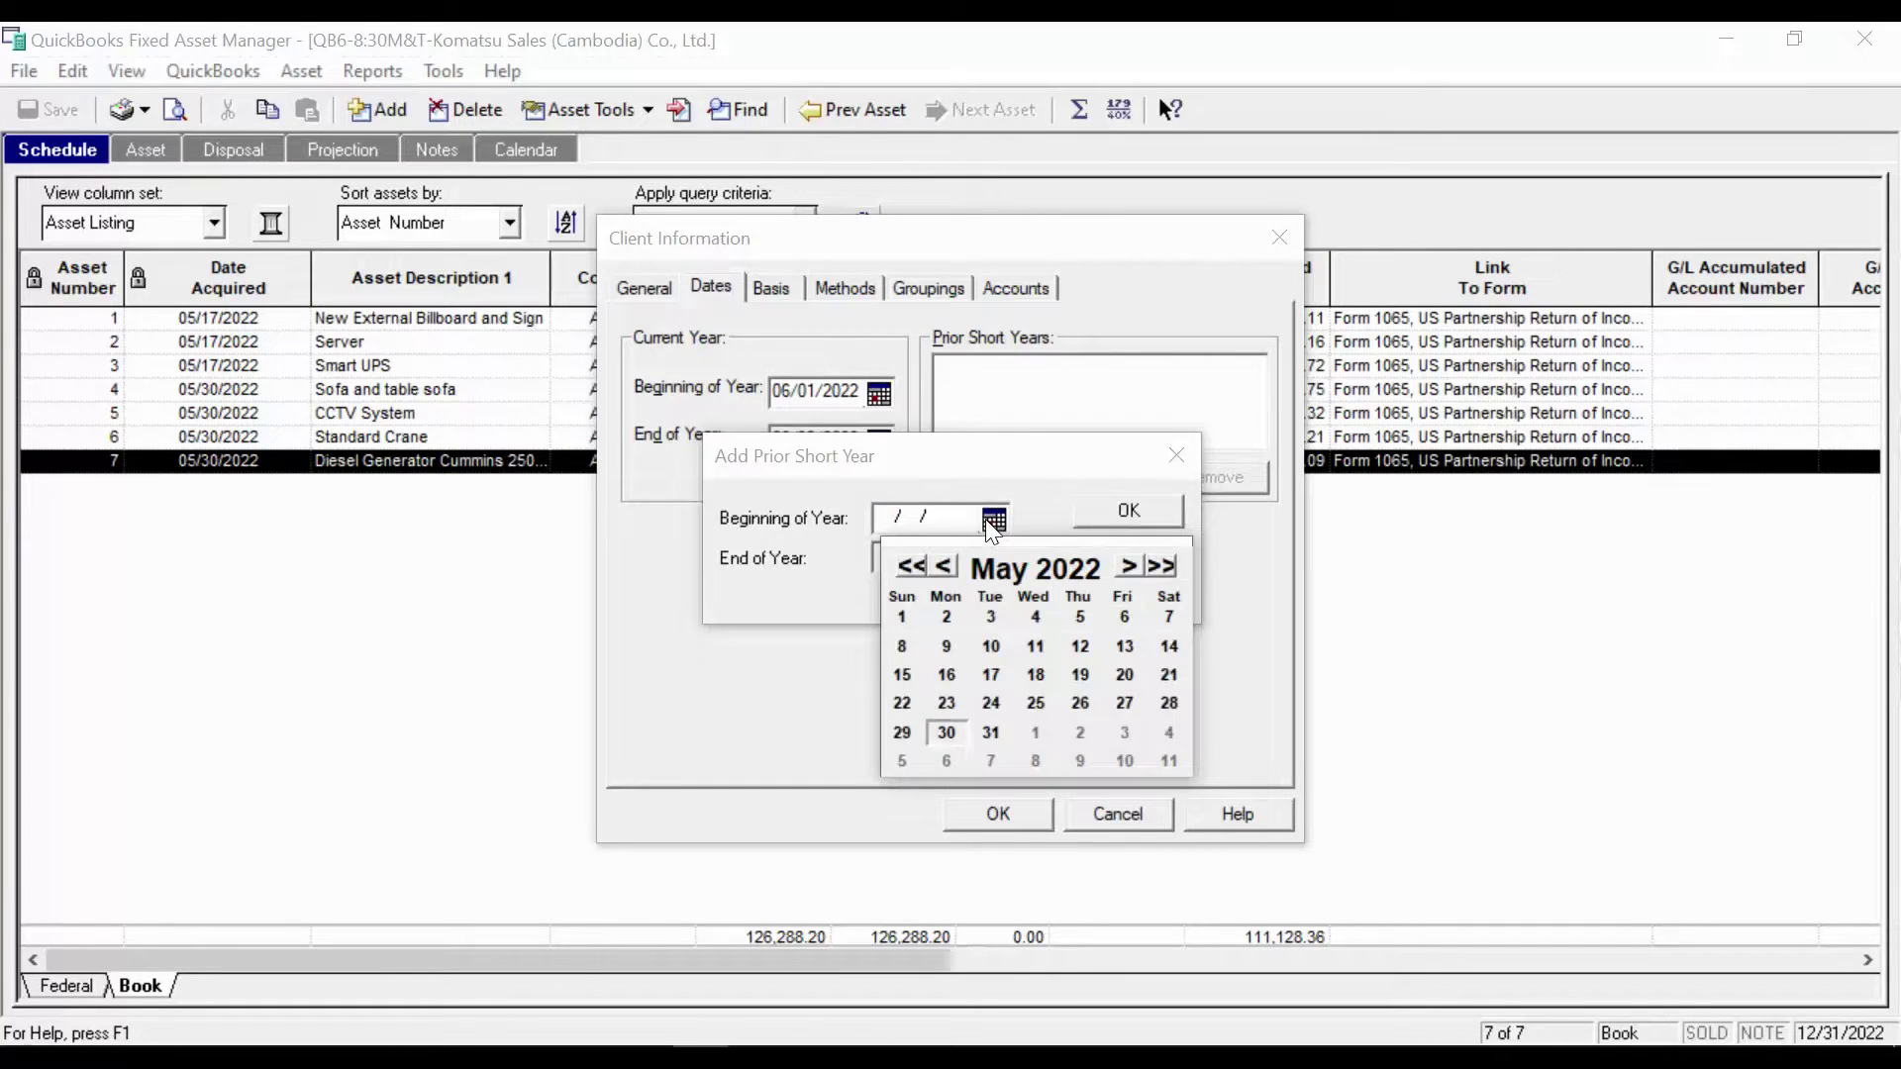
pyautogui.click(1125, 568)
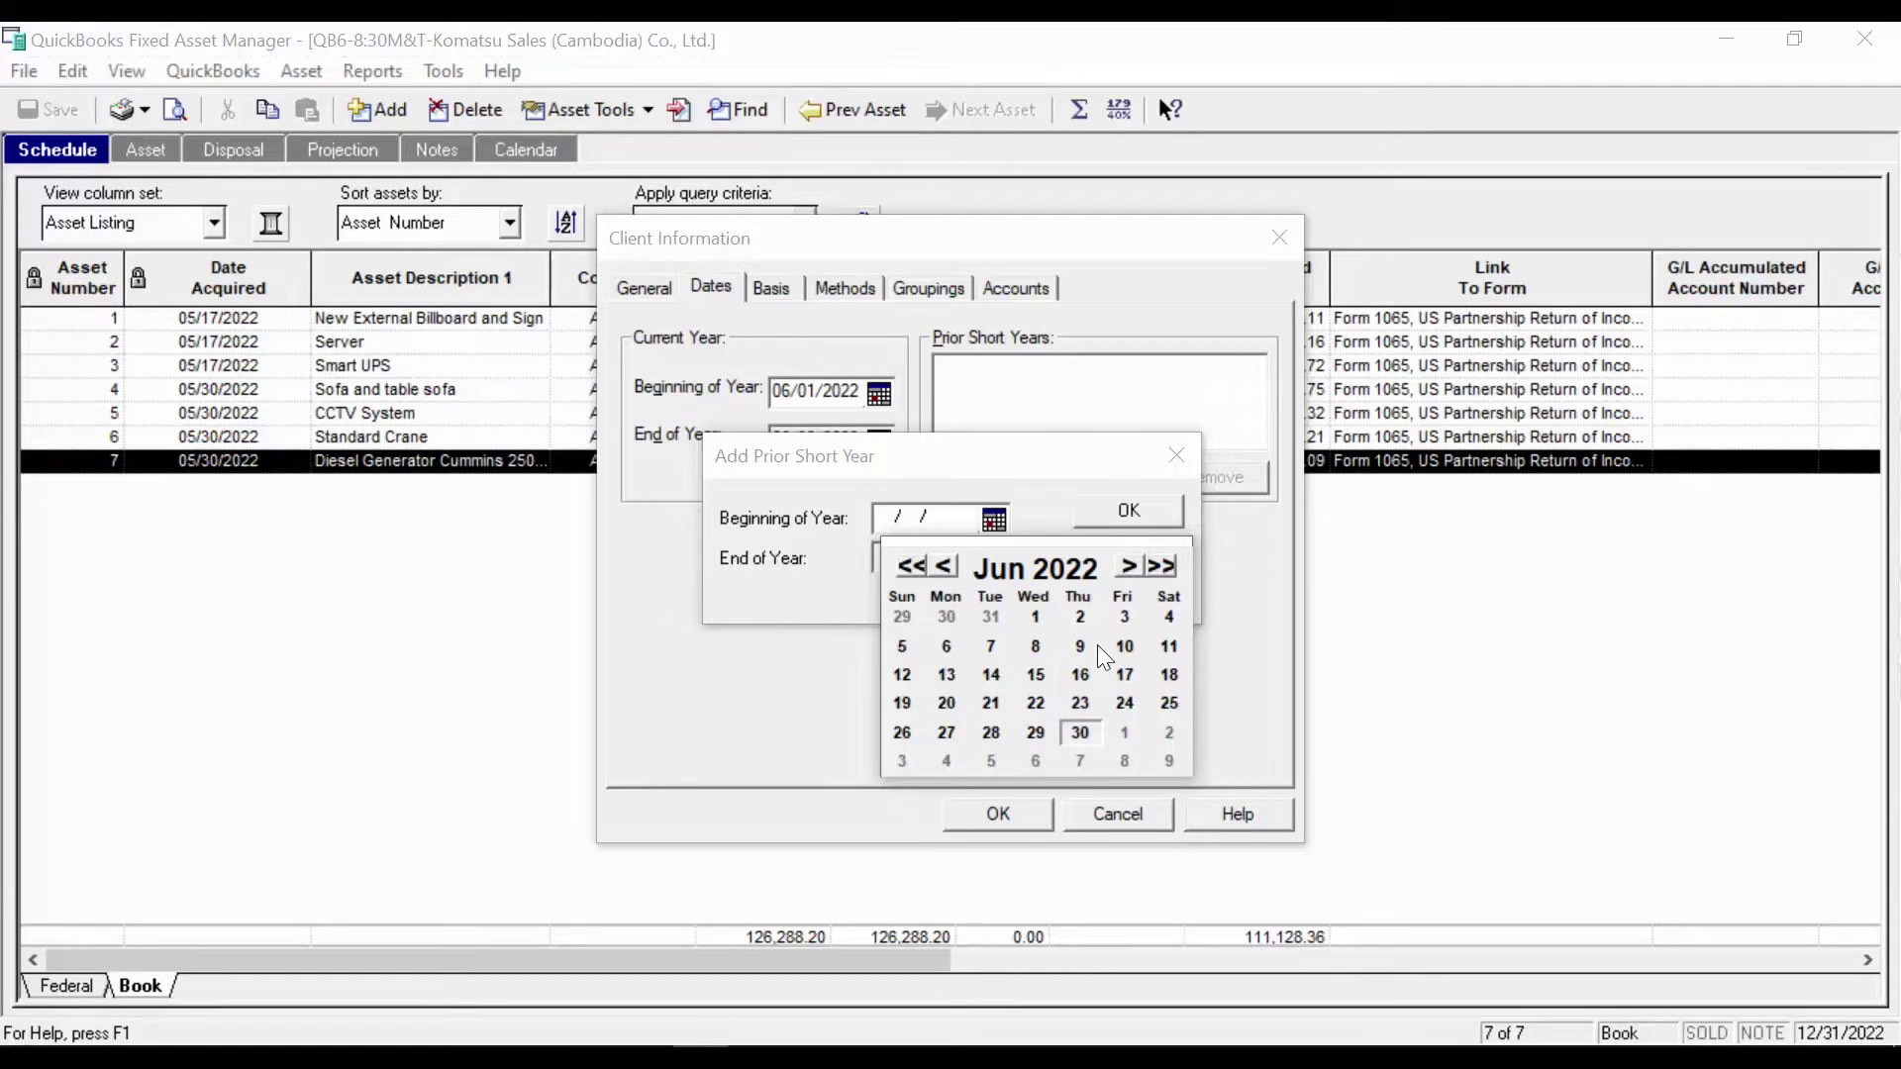
pyautogui.click(1034, 617)
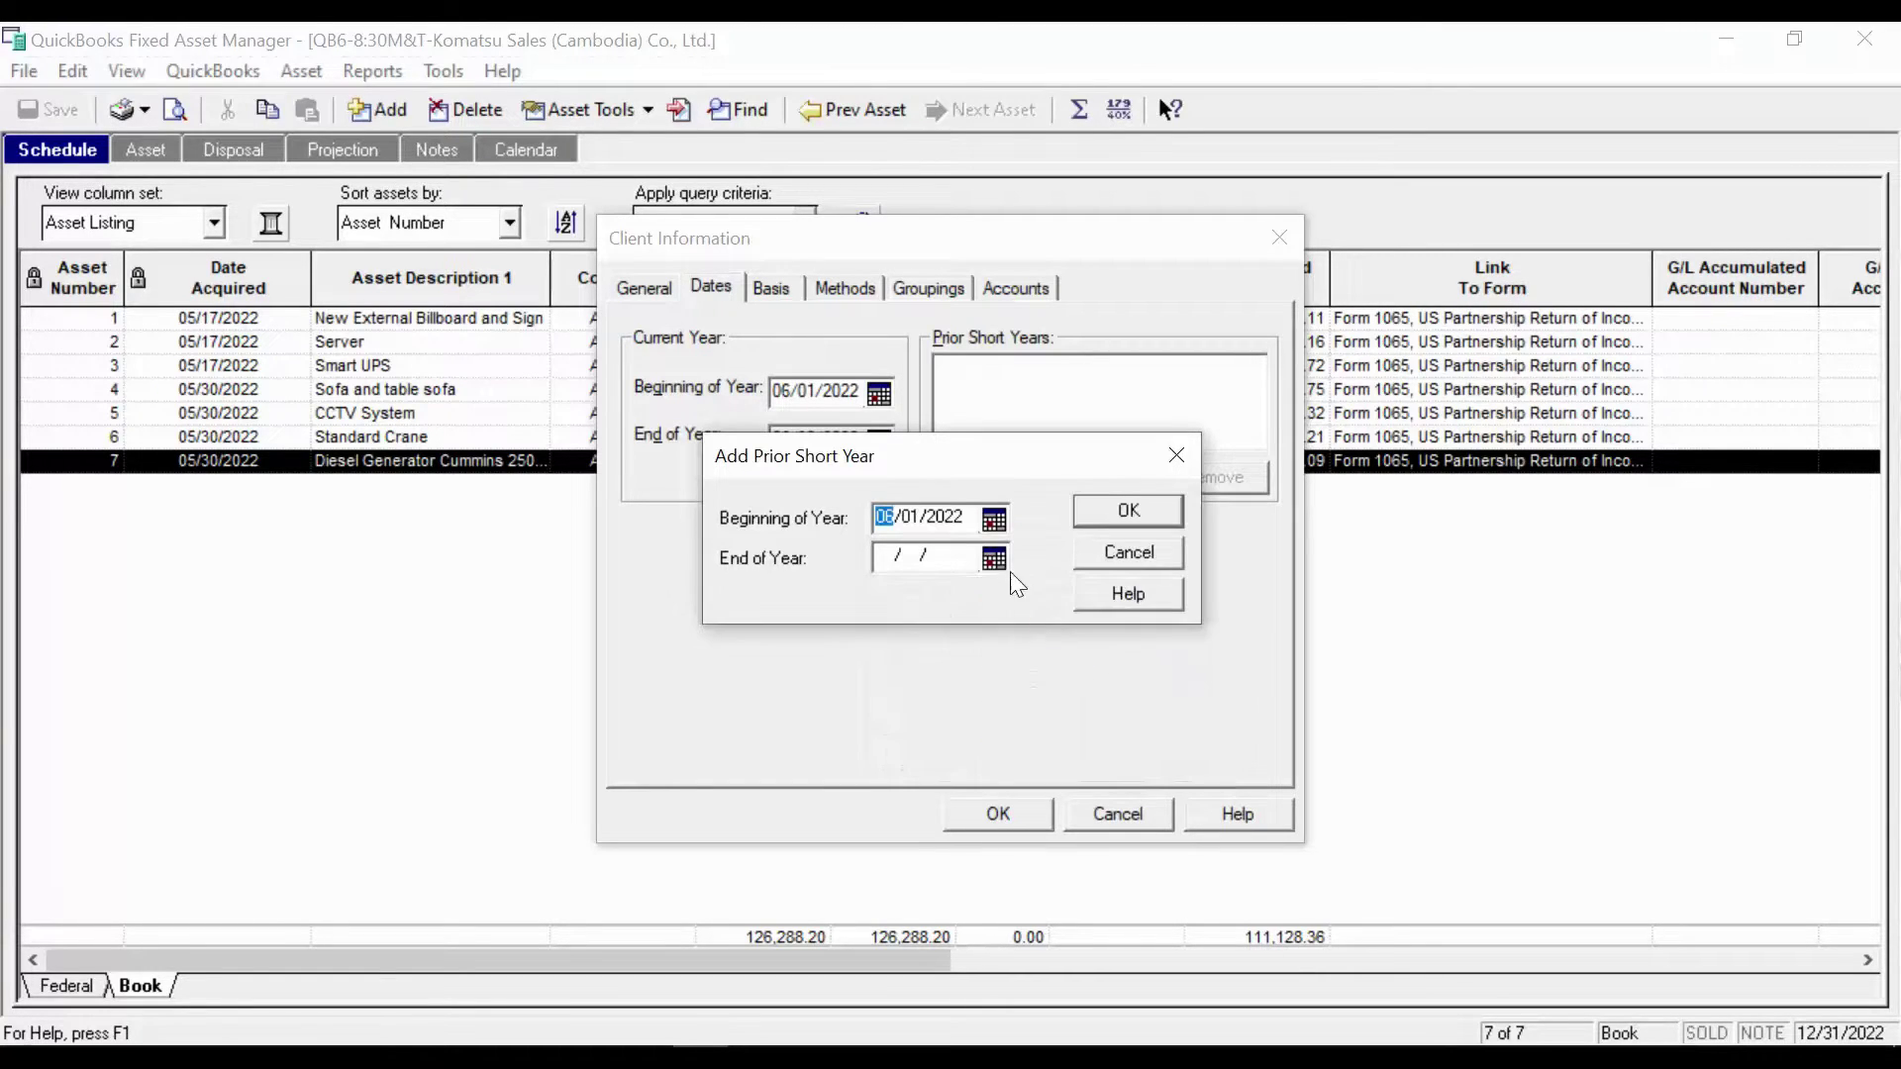
pyautogui.click(994, 560)
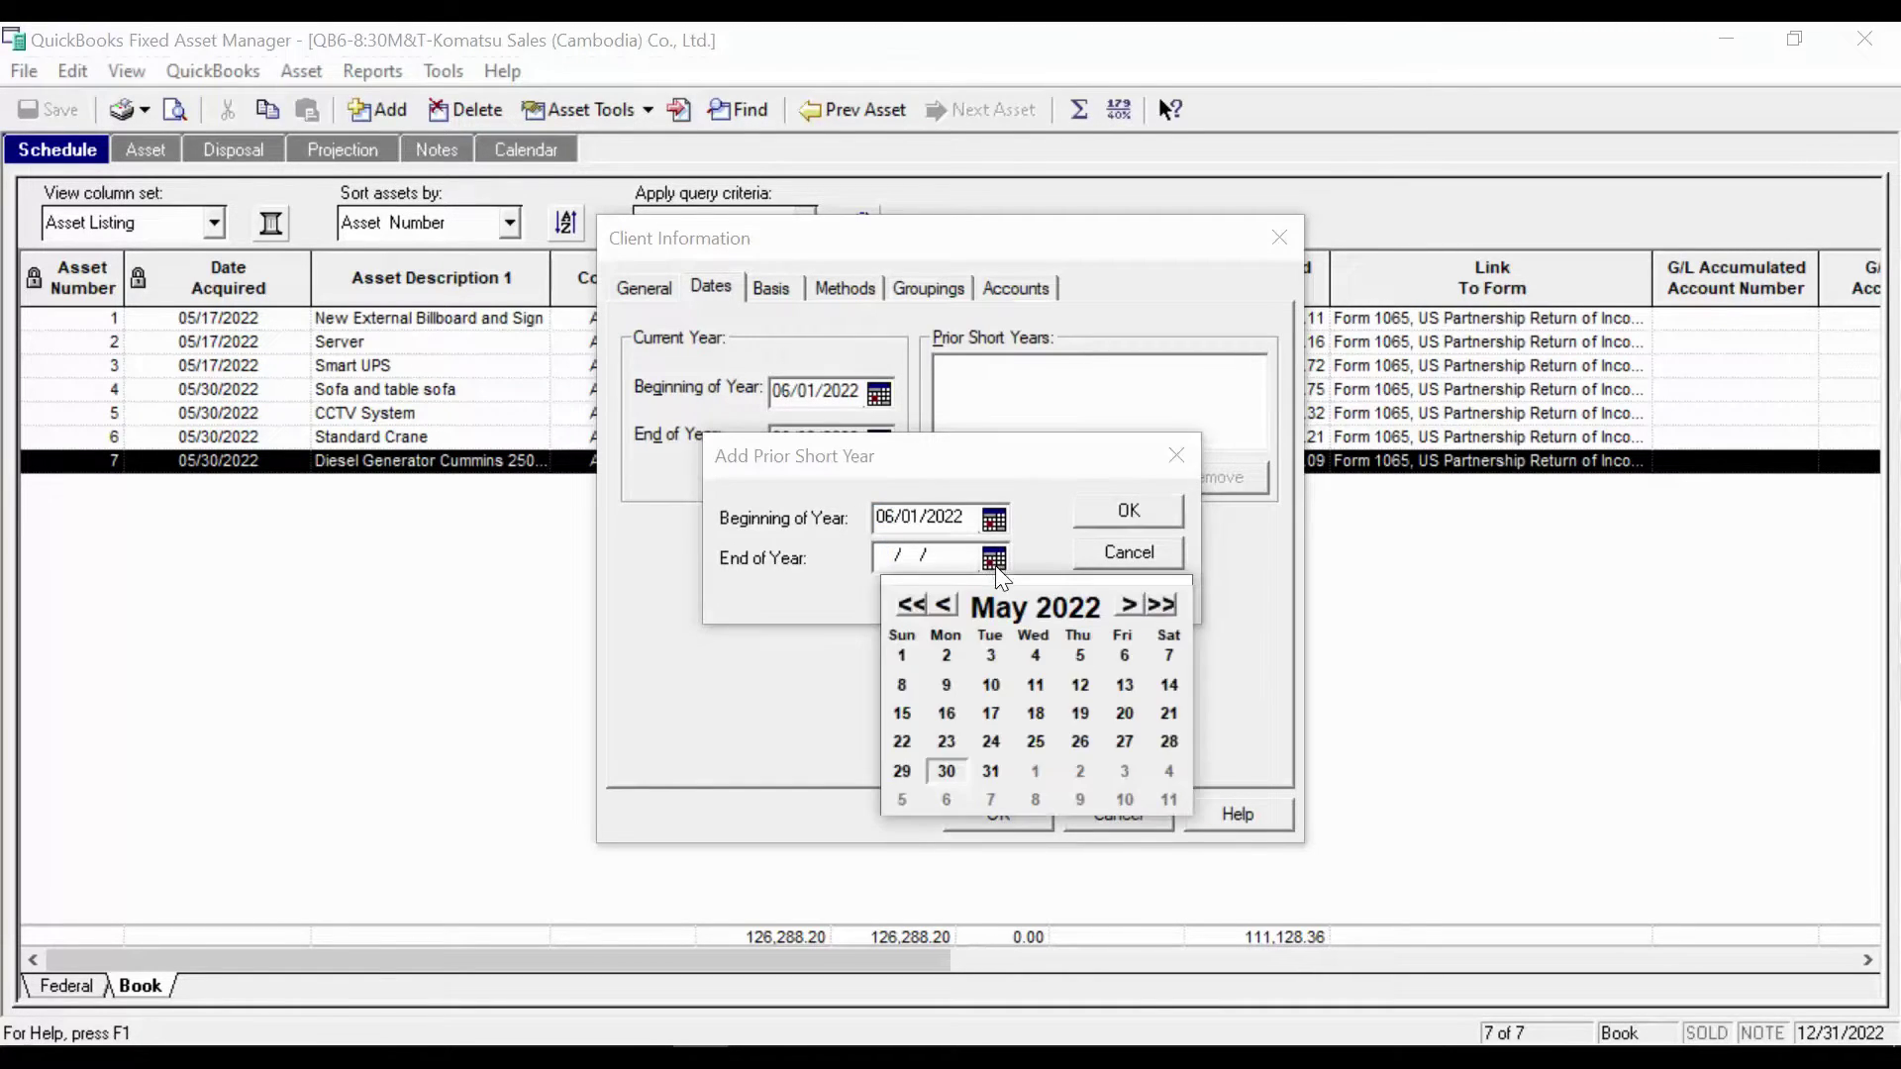
pyautogui.click(1128, 606)
pyautogui.click(1083, 778)
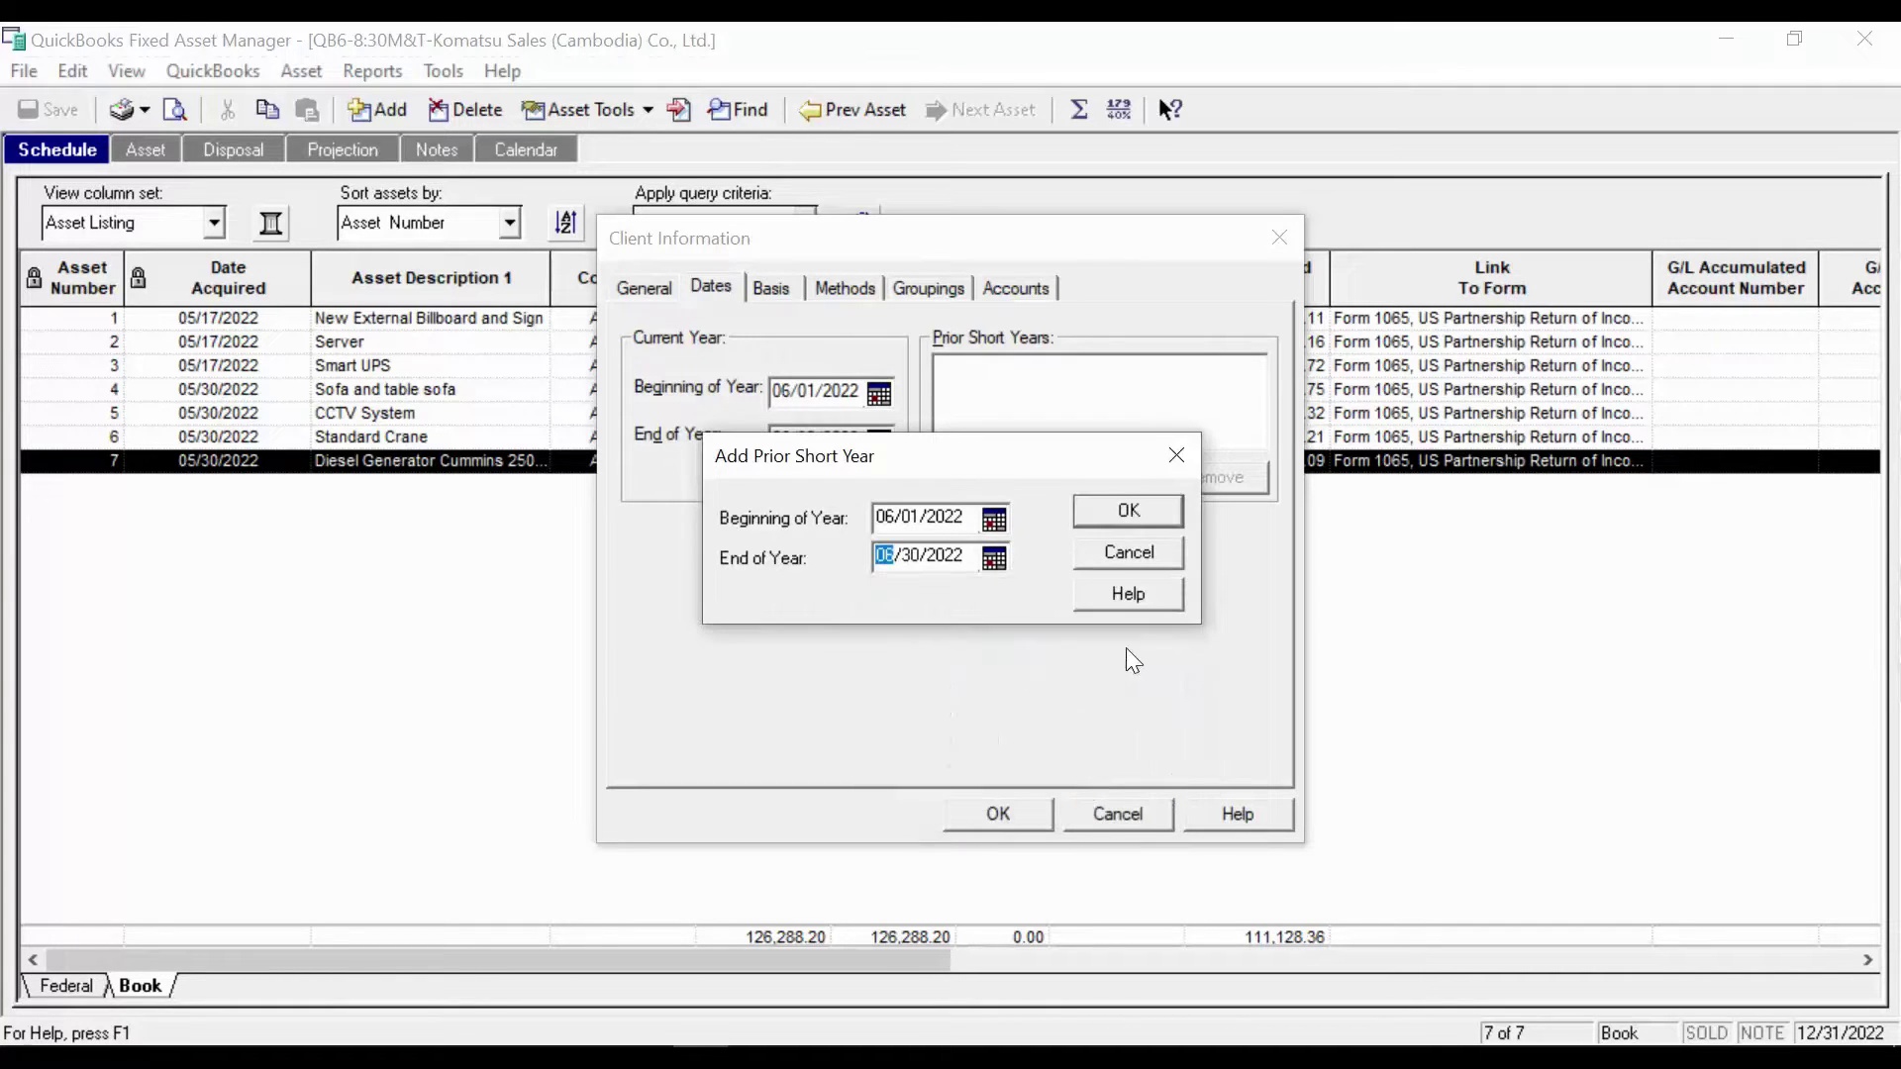
pyautogui.click(1143, 517)
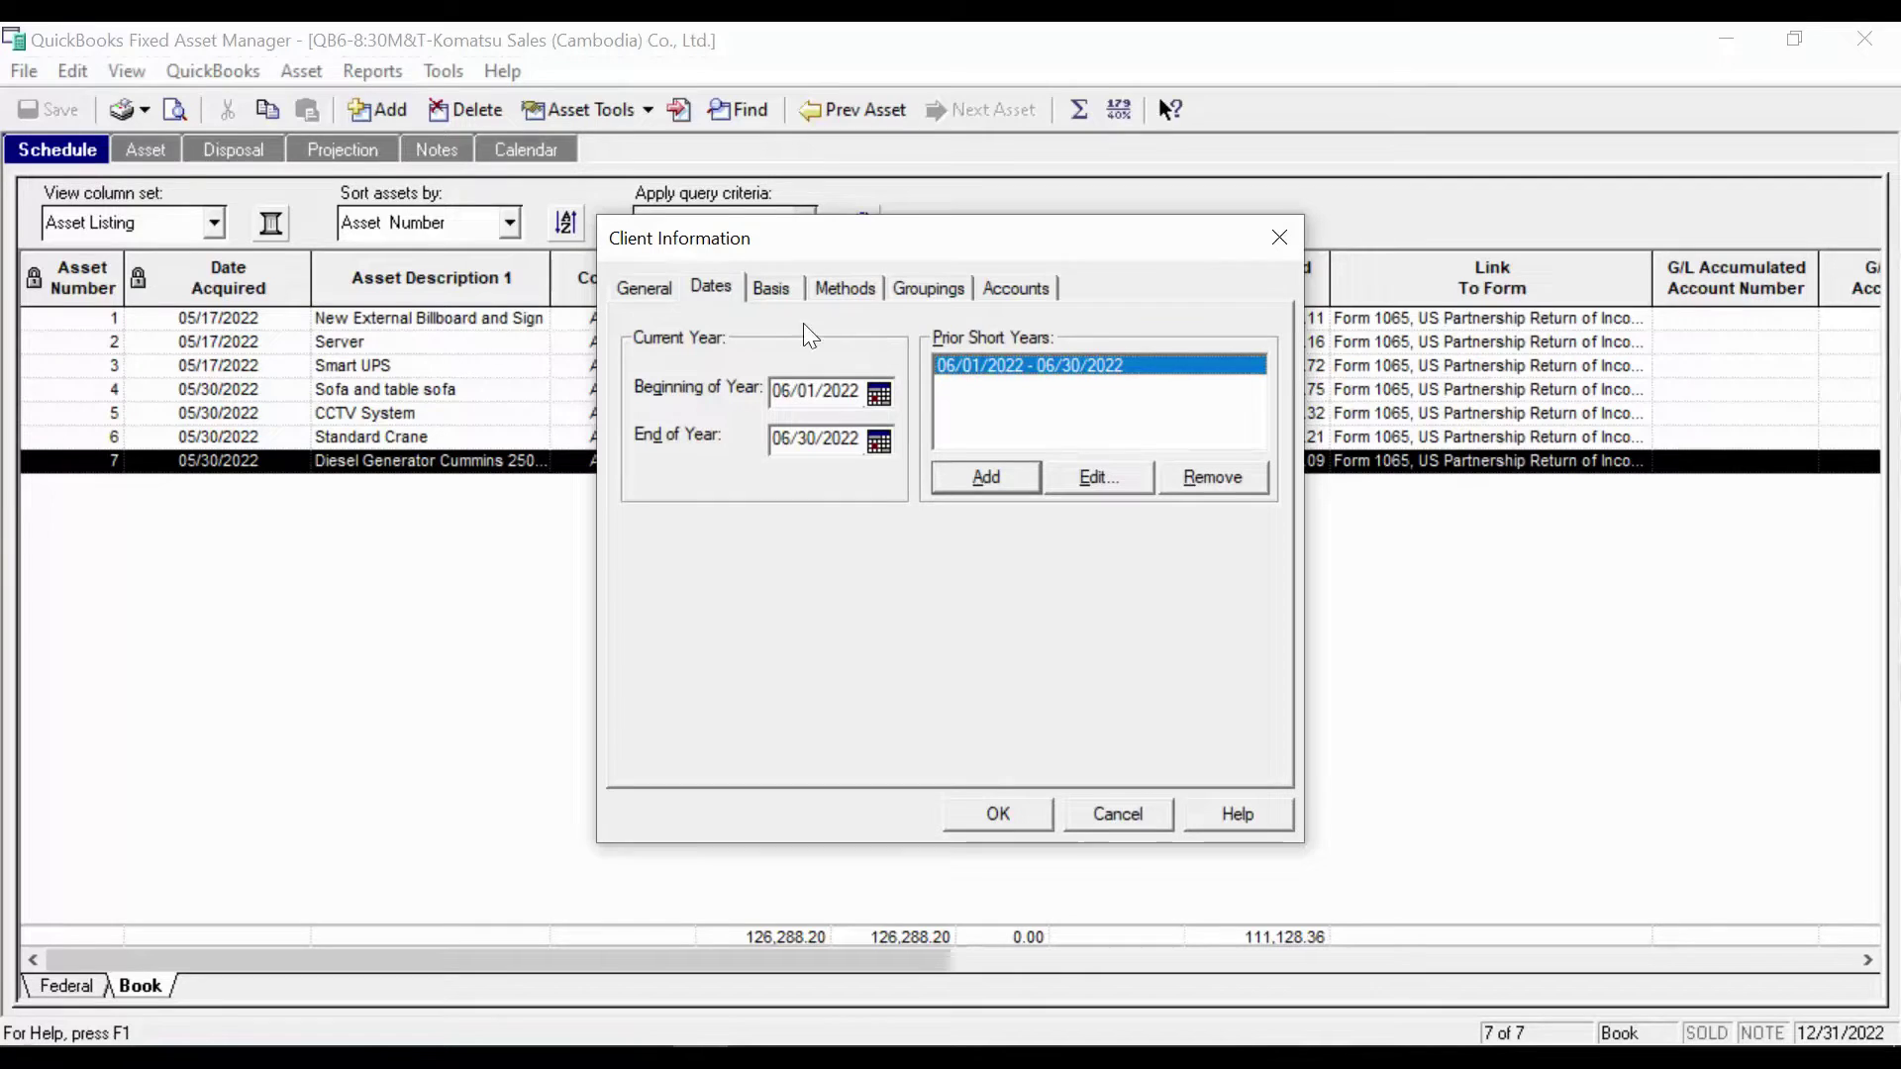
# Remove the prior short year 06/01/2022 - 06/30/2022 from the client dates
pyautogui.click(770, 289)
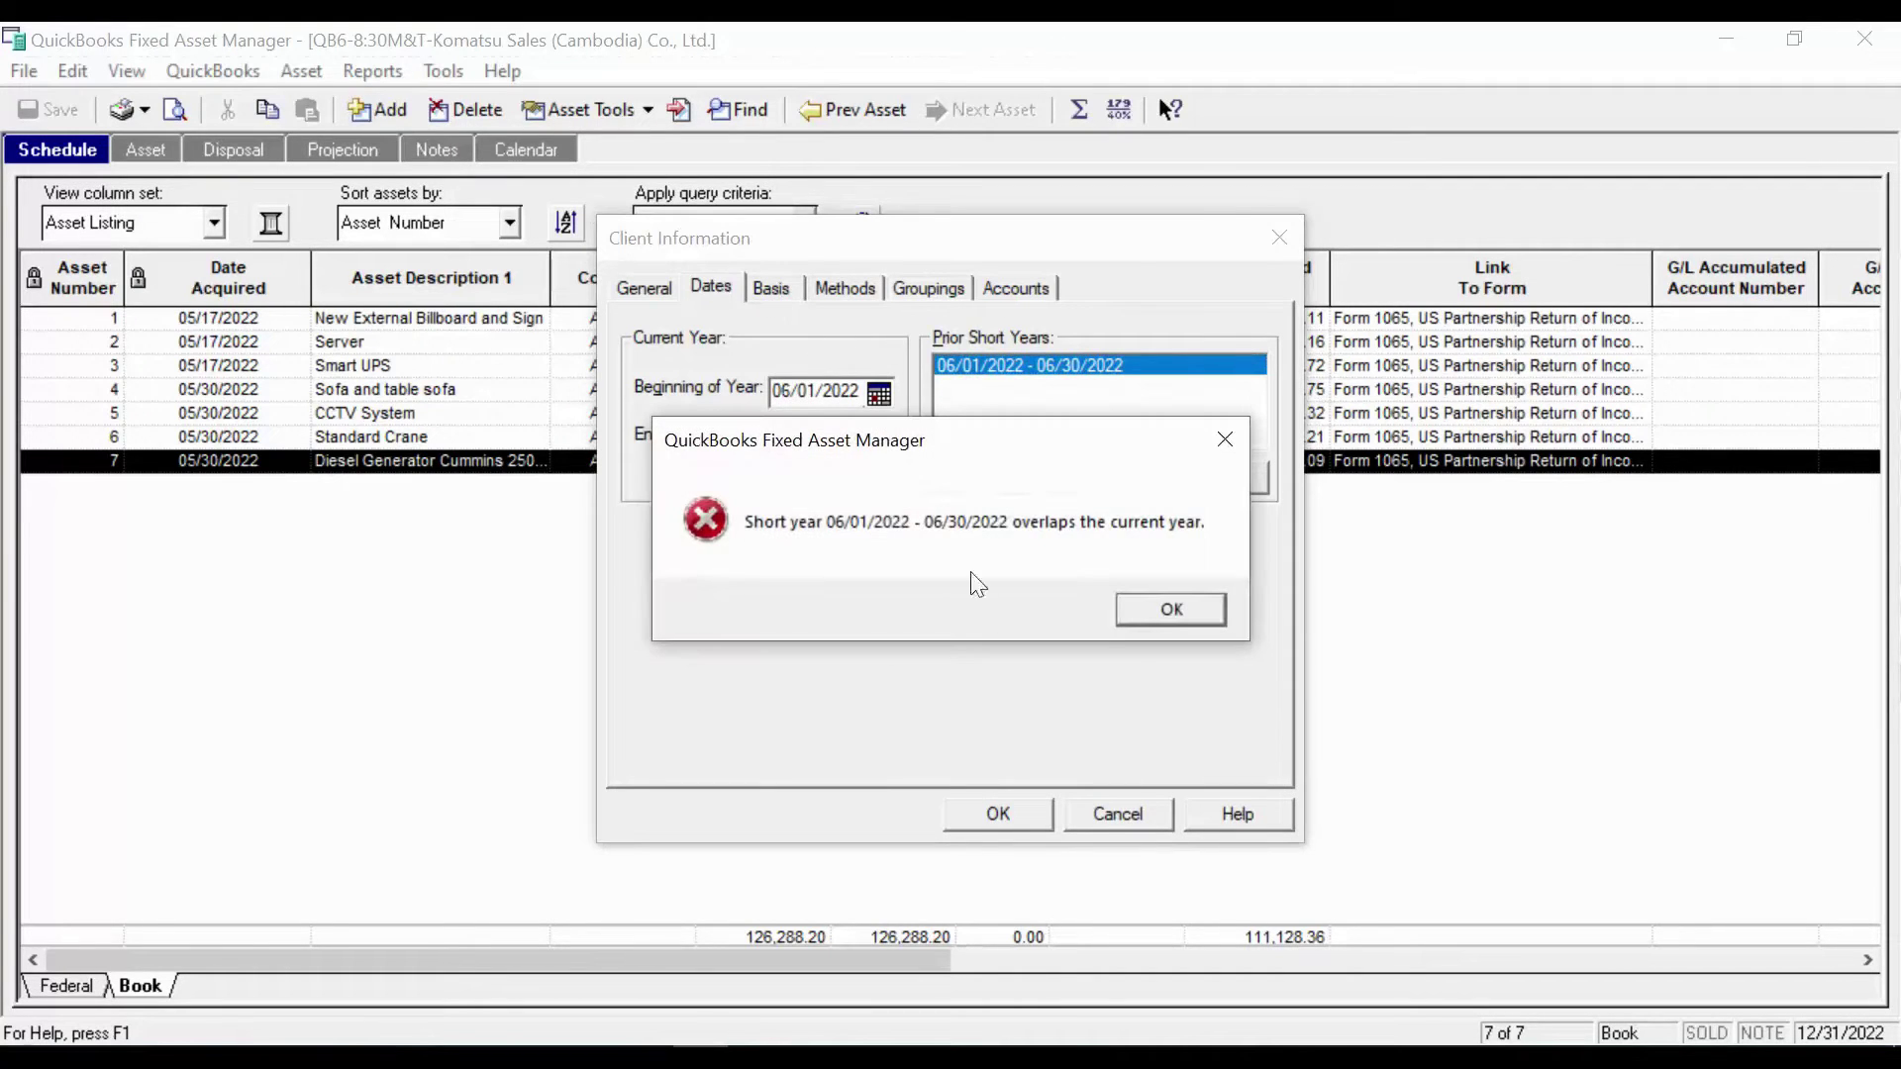
pyautogui.click(1149, 614)
pyautogui.click(1235, 489)
pyautogui.click(1020, 602)
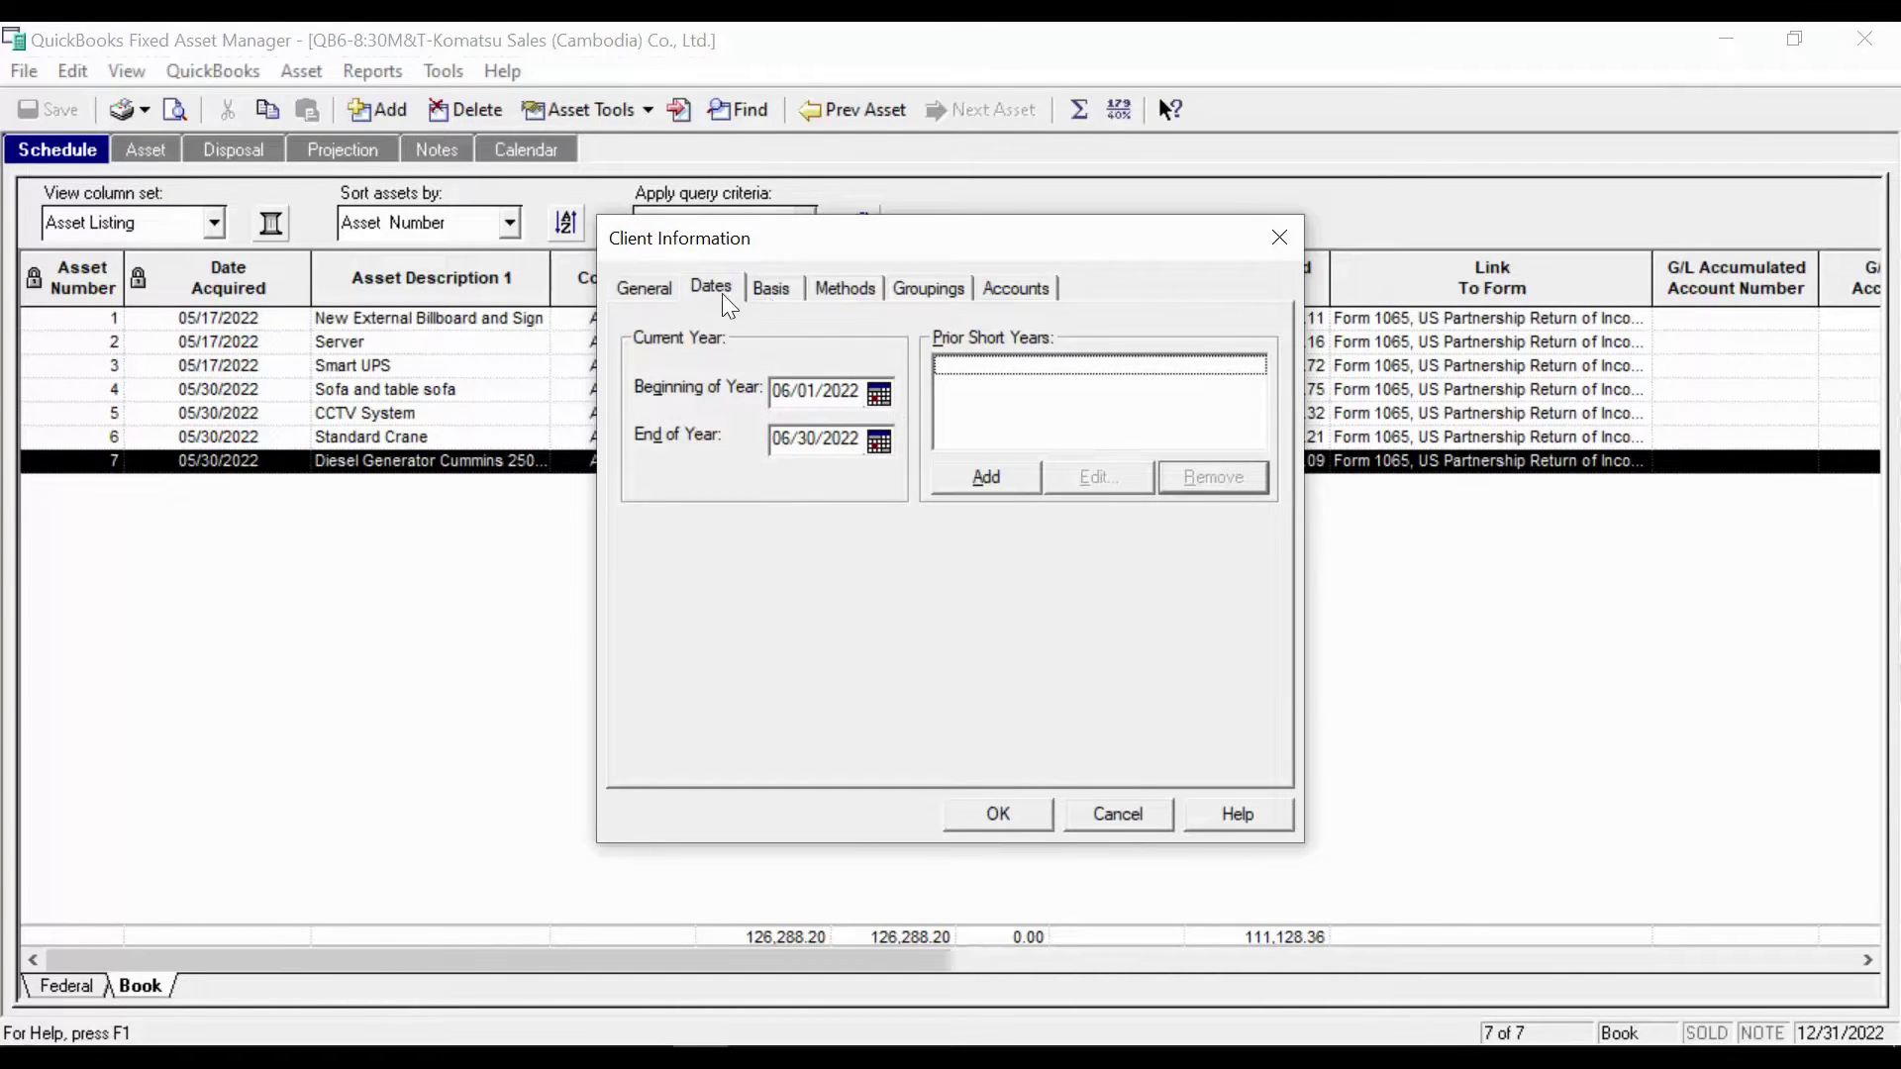
# Enable the AMT, ACE, State and Other bases for the client's depreciation calculation, acknowledging the rebuild alert
pyautogui.click(764, 291)
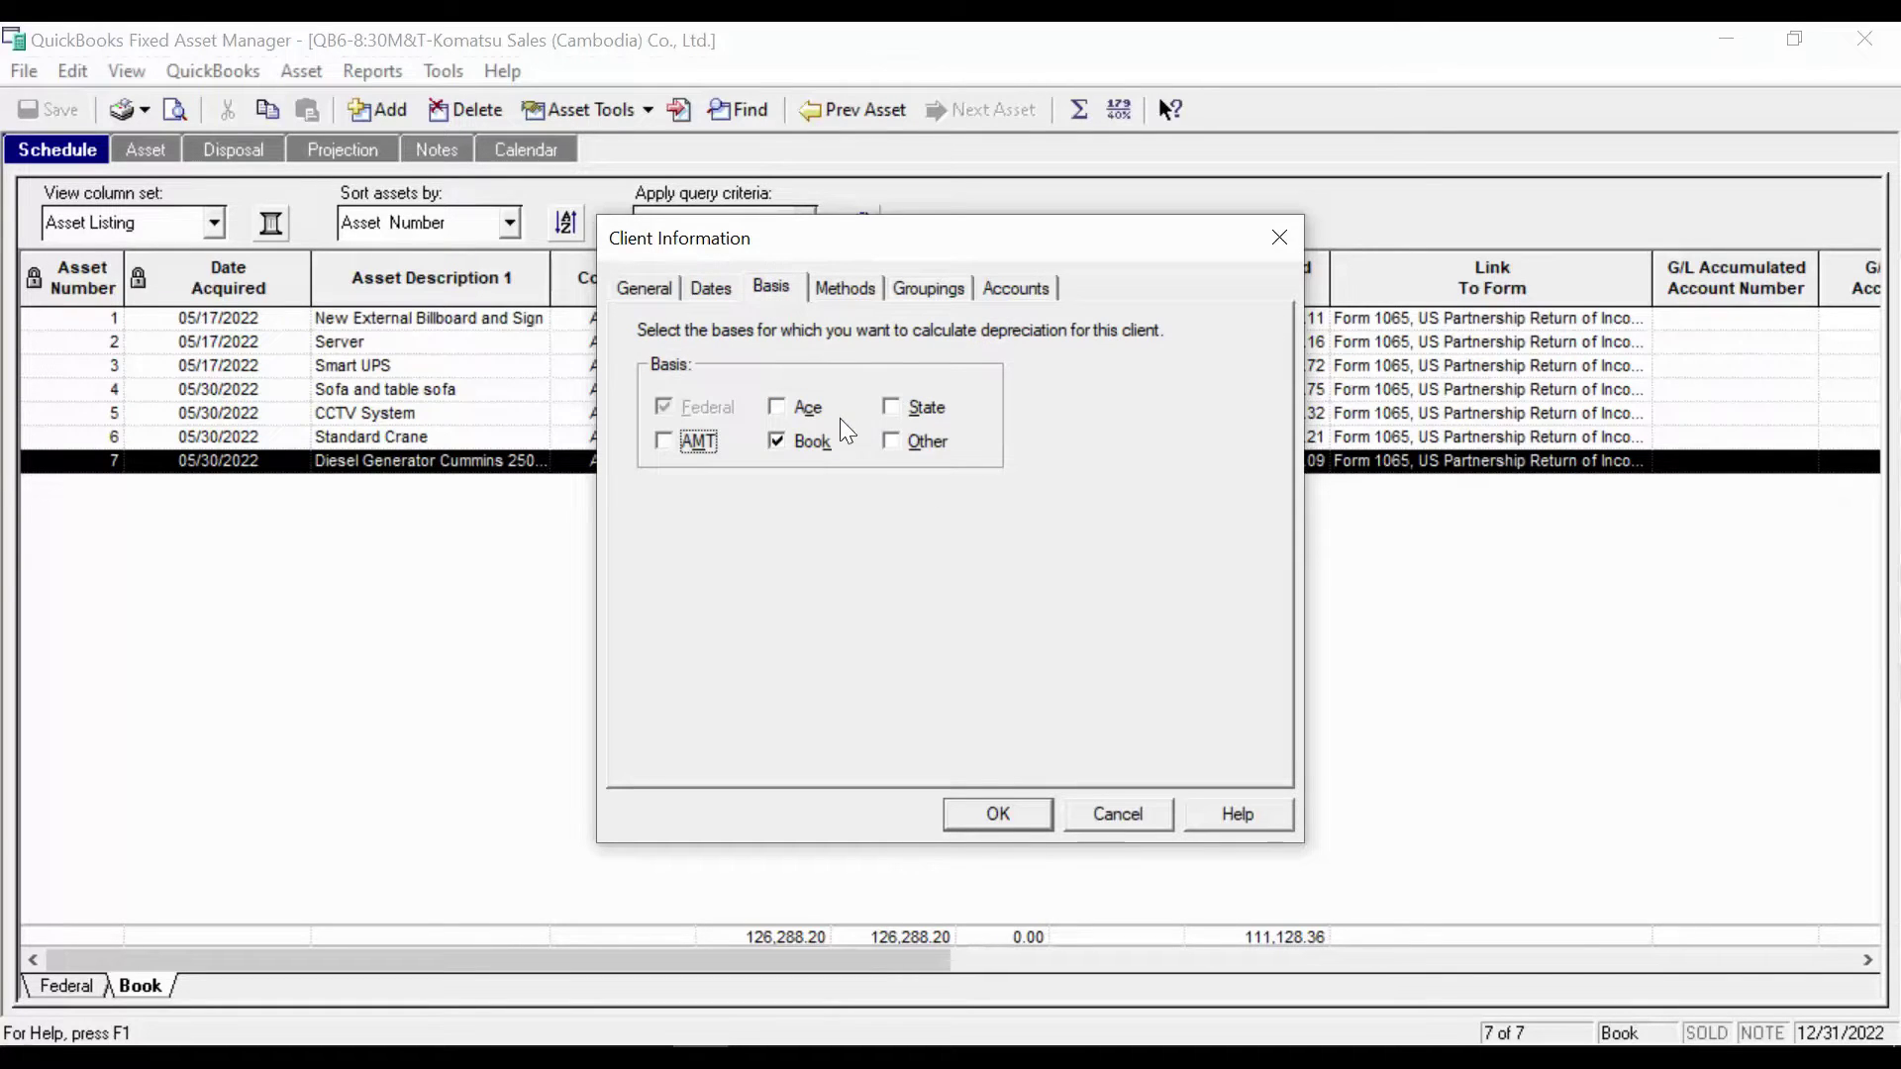
pyautogui.click(673, 442)
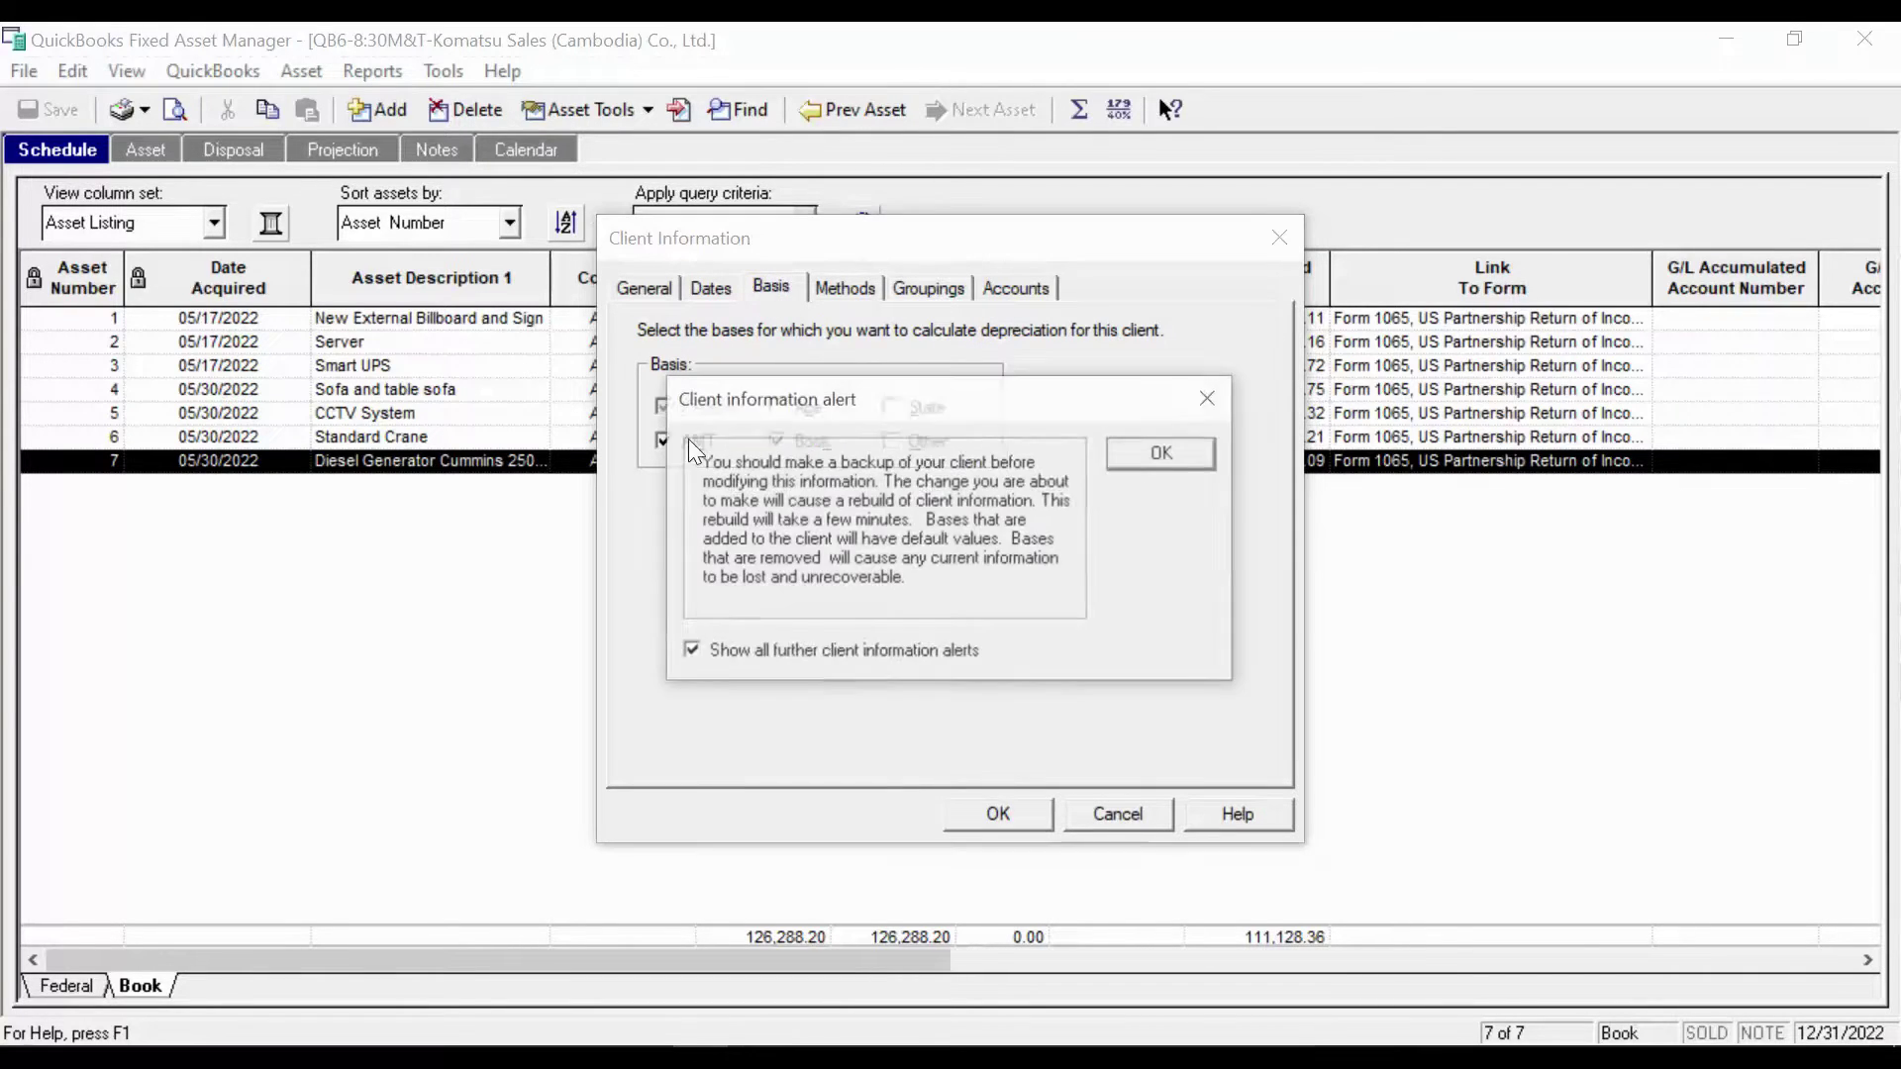
pyautogui.click(1155, 448)
pyautogui.click(776, 407)
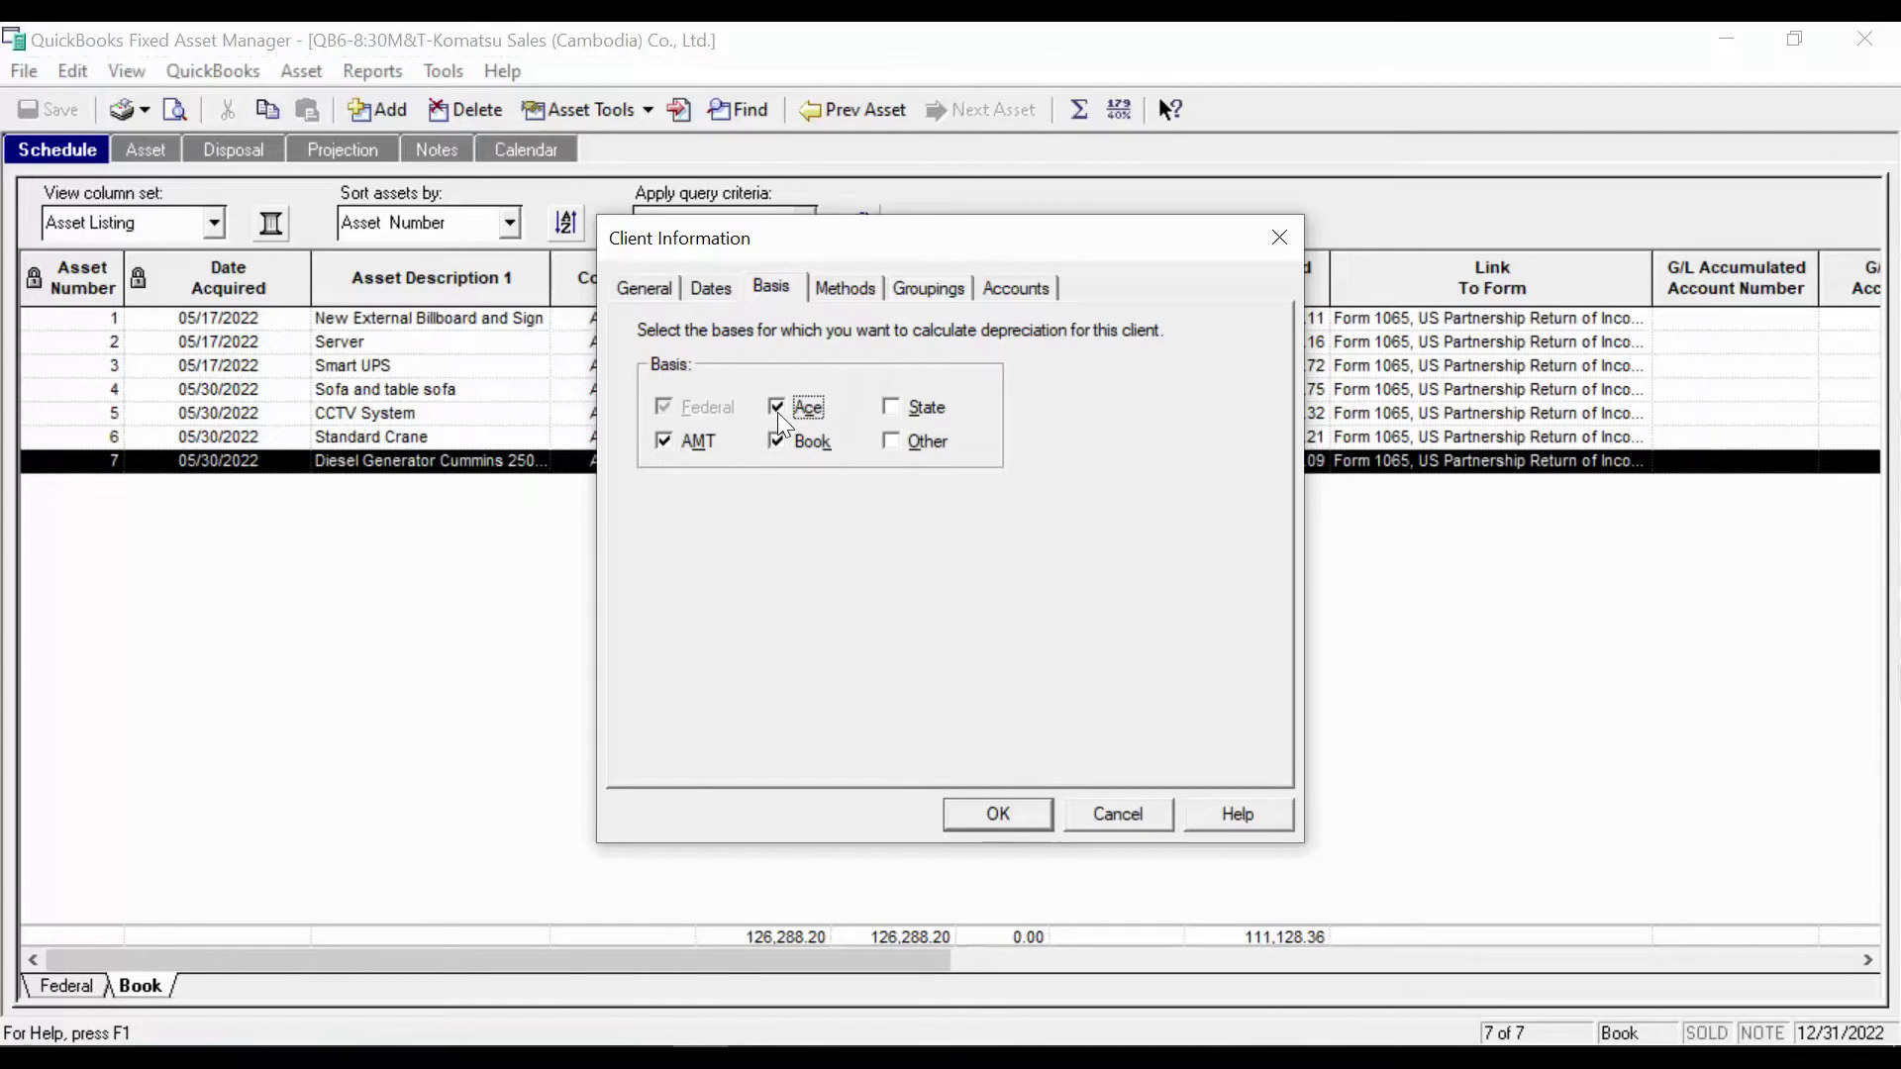
pyautogui.click(906, 409)
# Check the client's default depreciation methods, groupings and accounts, and apply the Client Information changes to rebuild the client
pyautogui.click(847, 295)
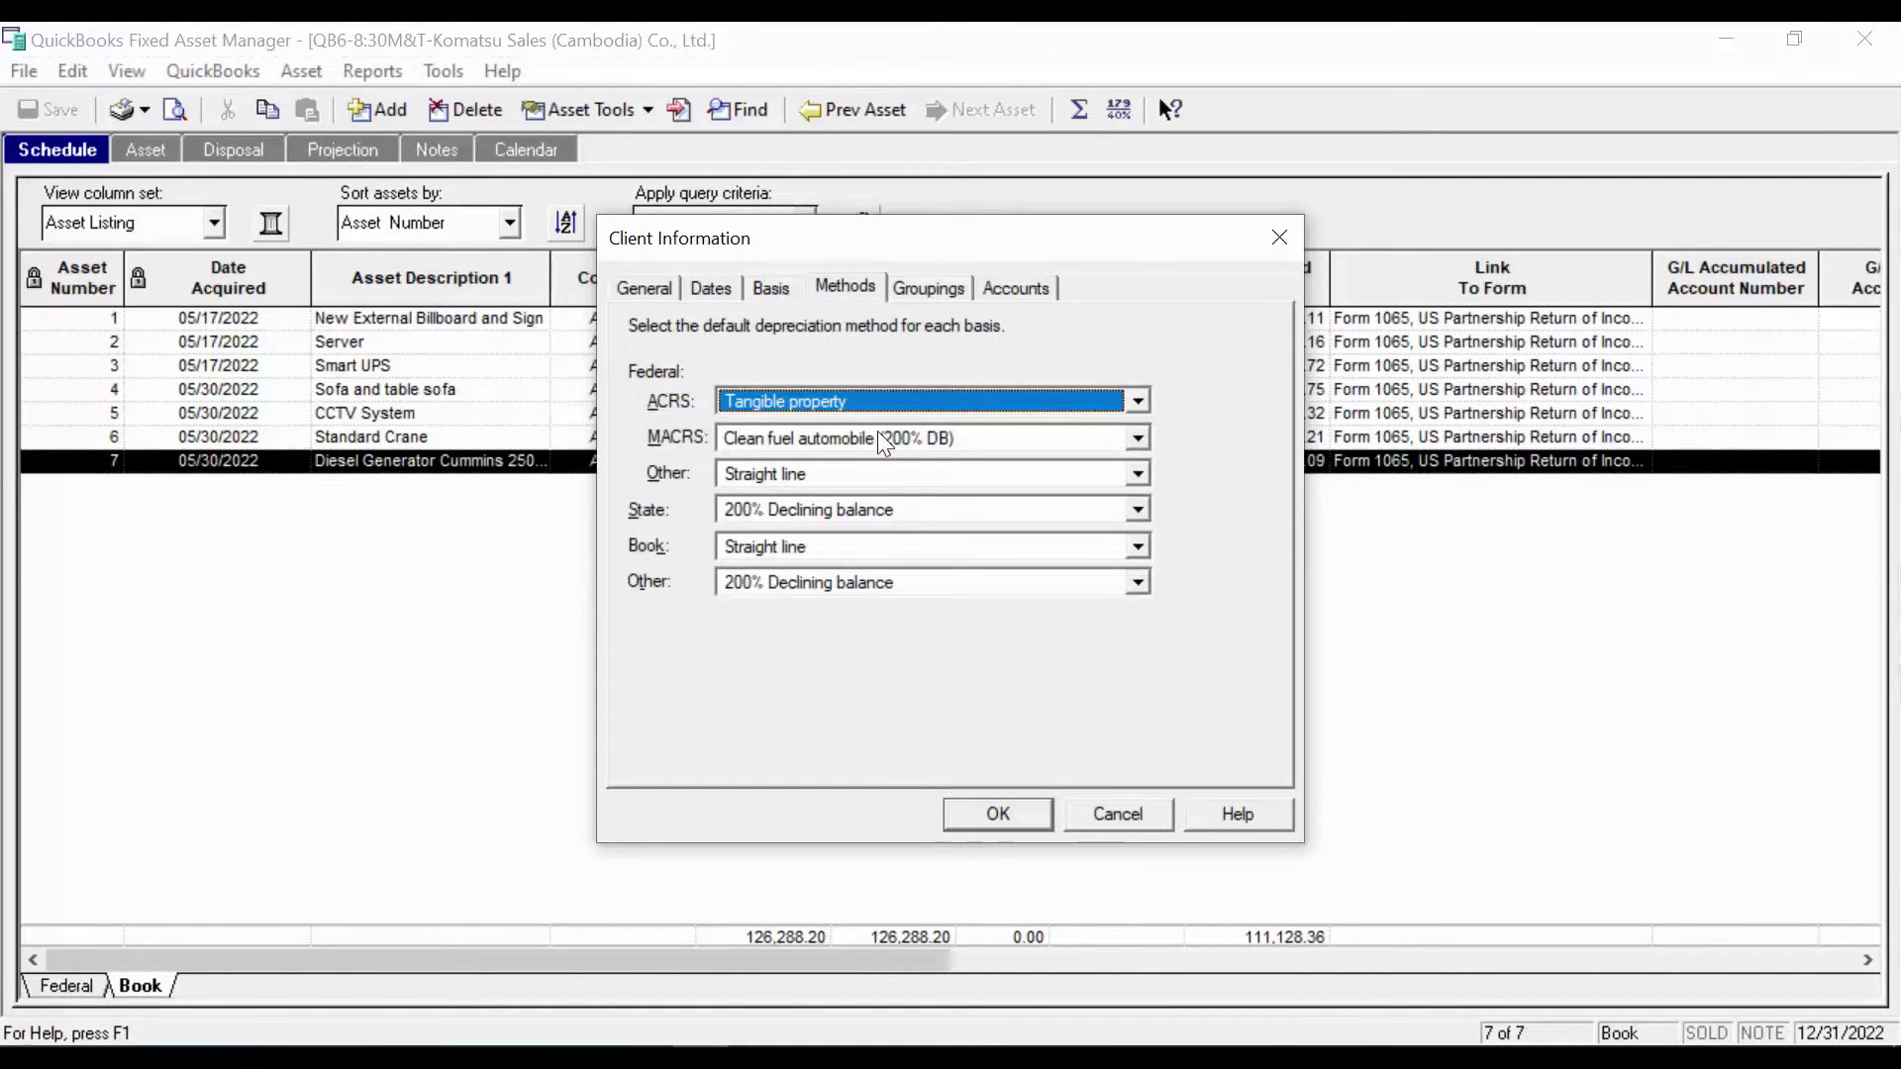
pyautogui.click(927, 289)
pyautogui.click(1030, 293)
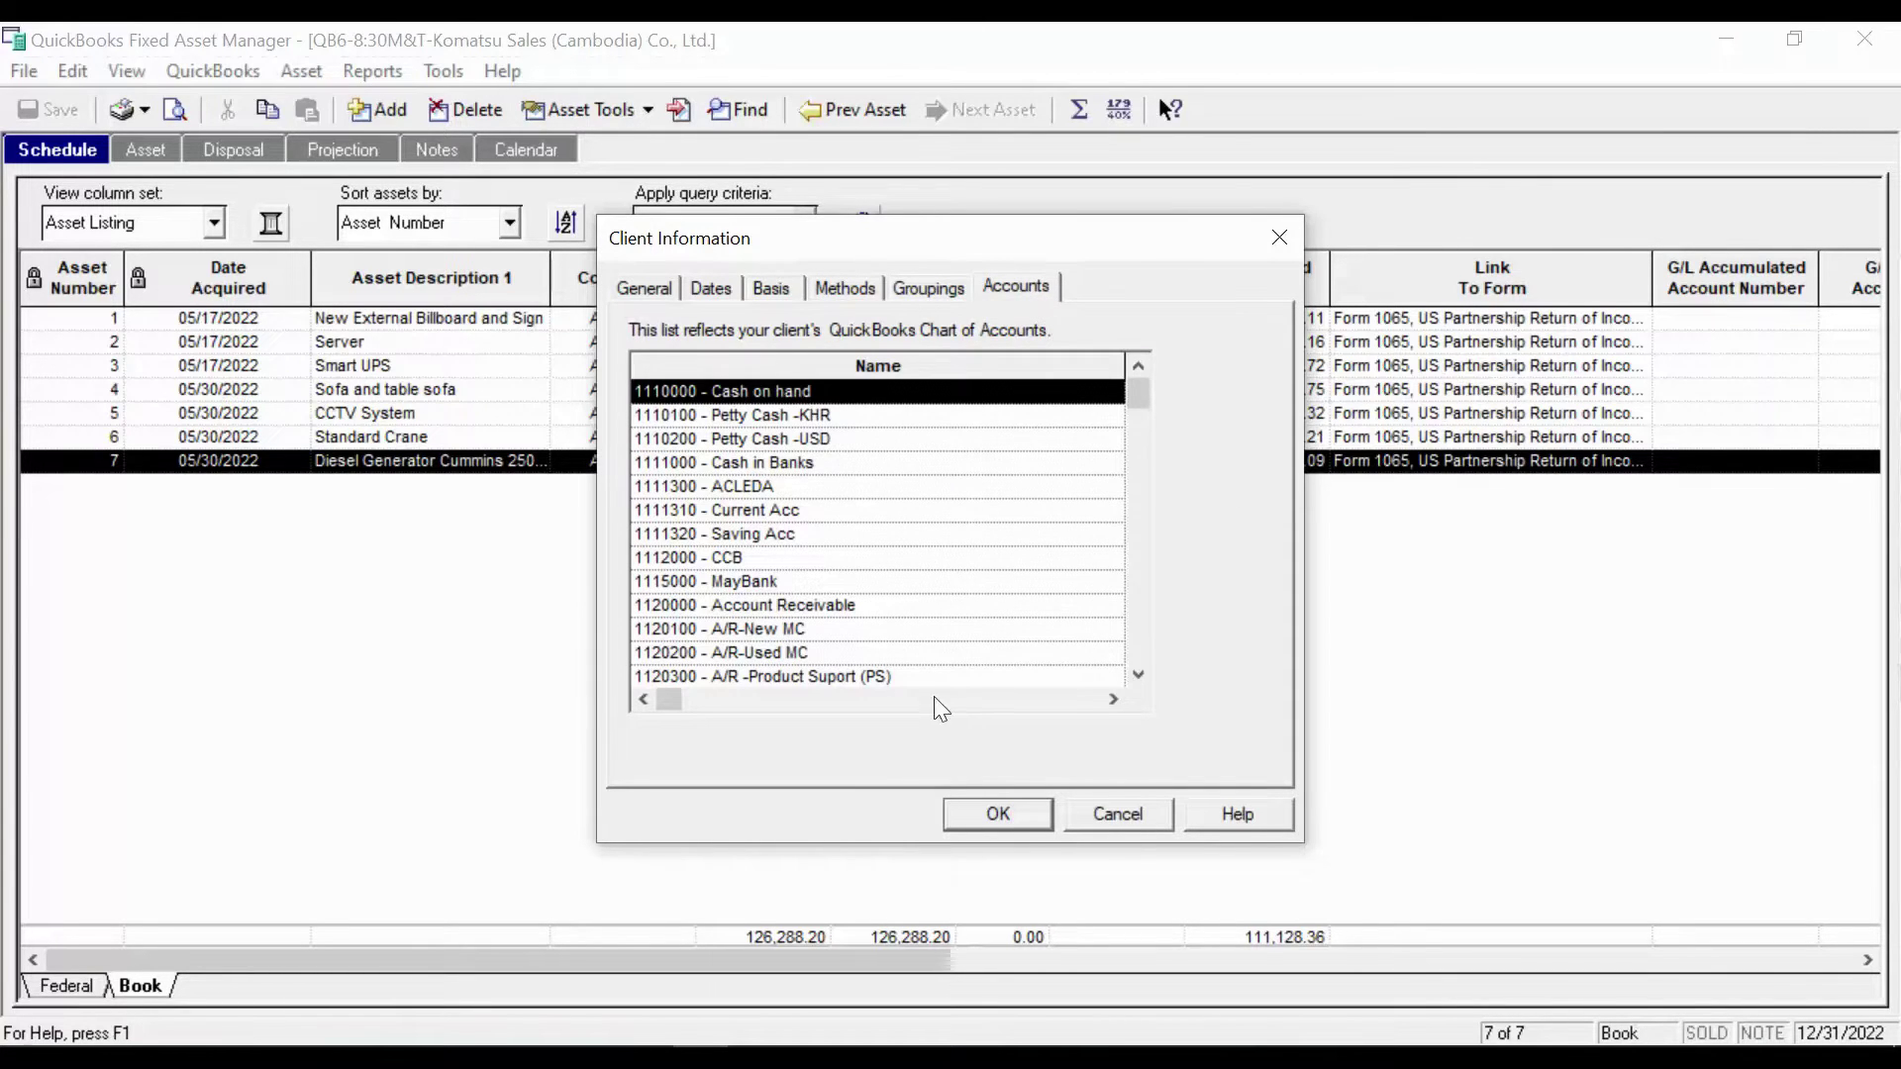
pyautogui.click(1015, 816)
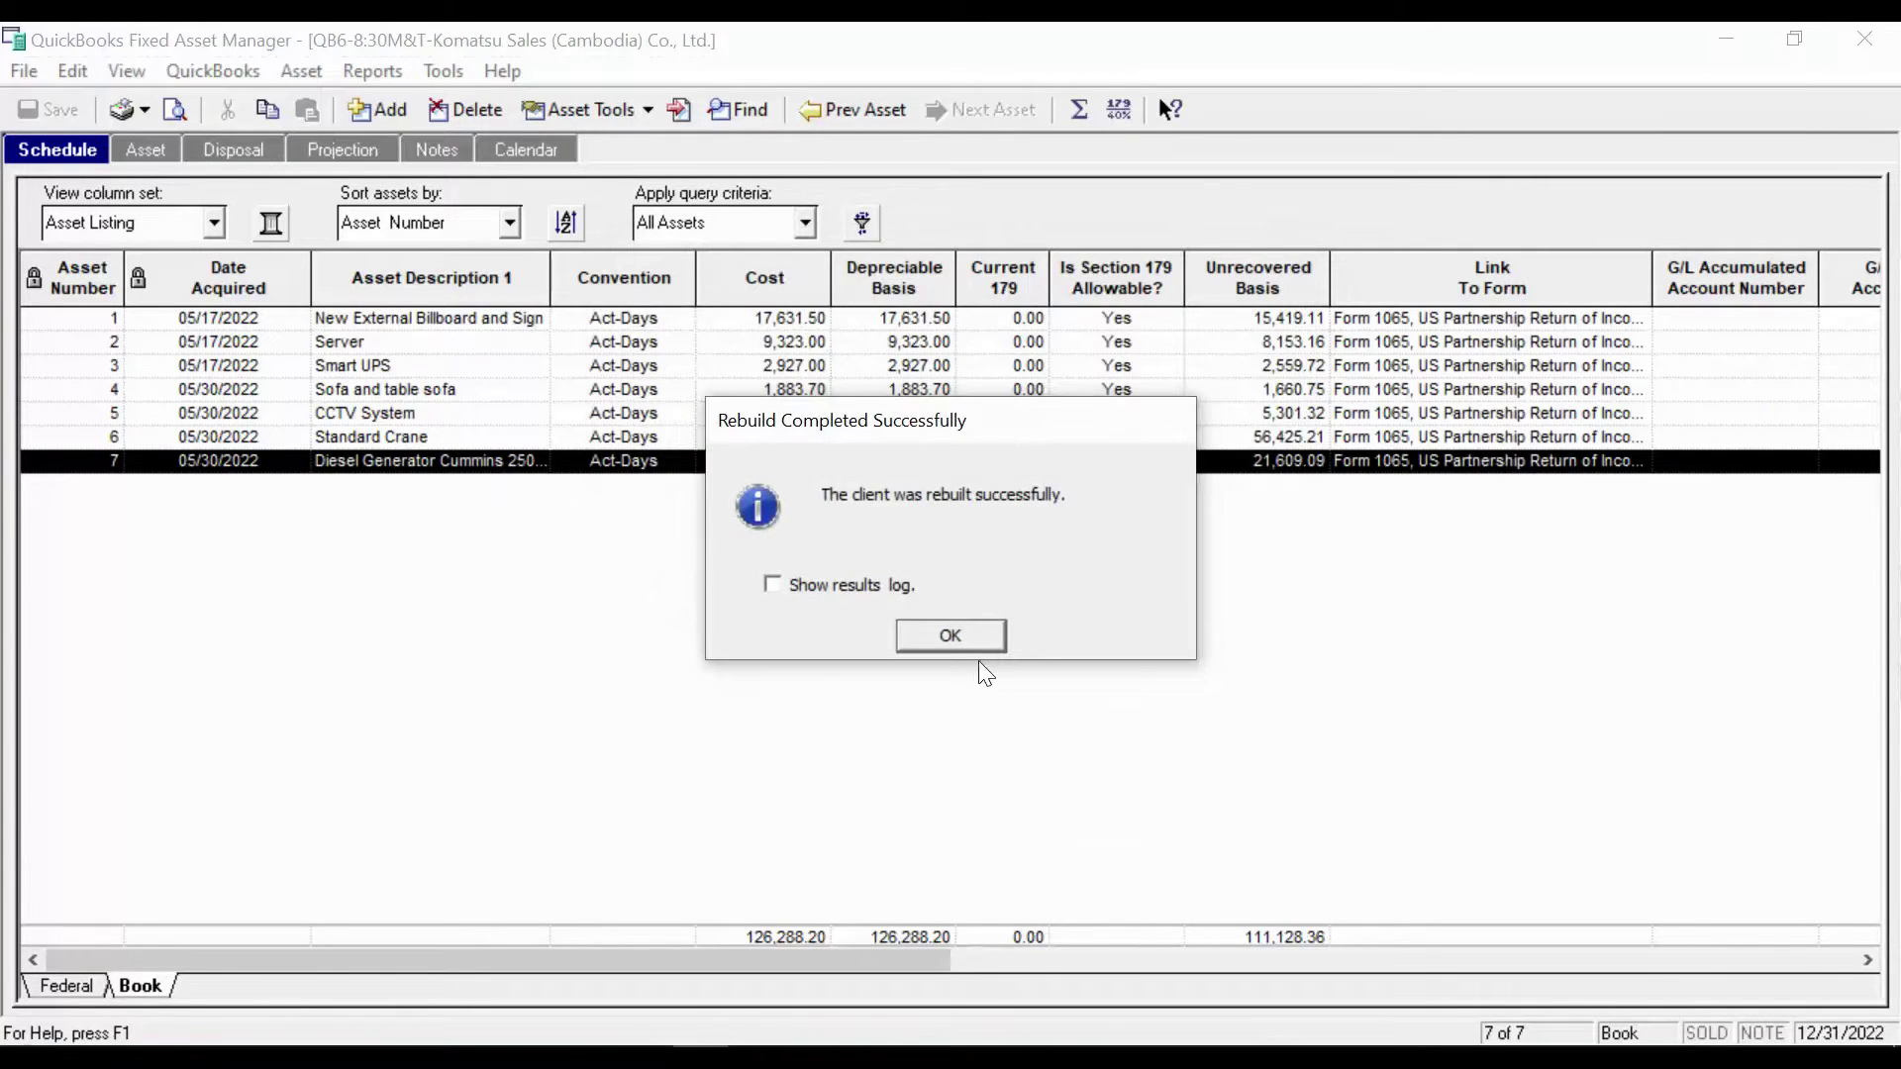
pyautogui.click(965, 643)
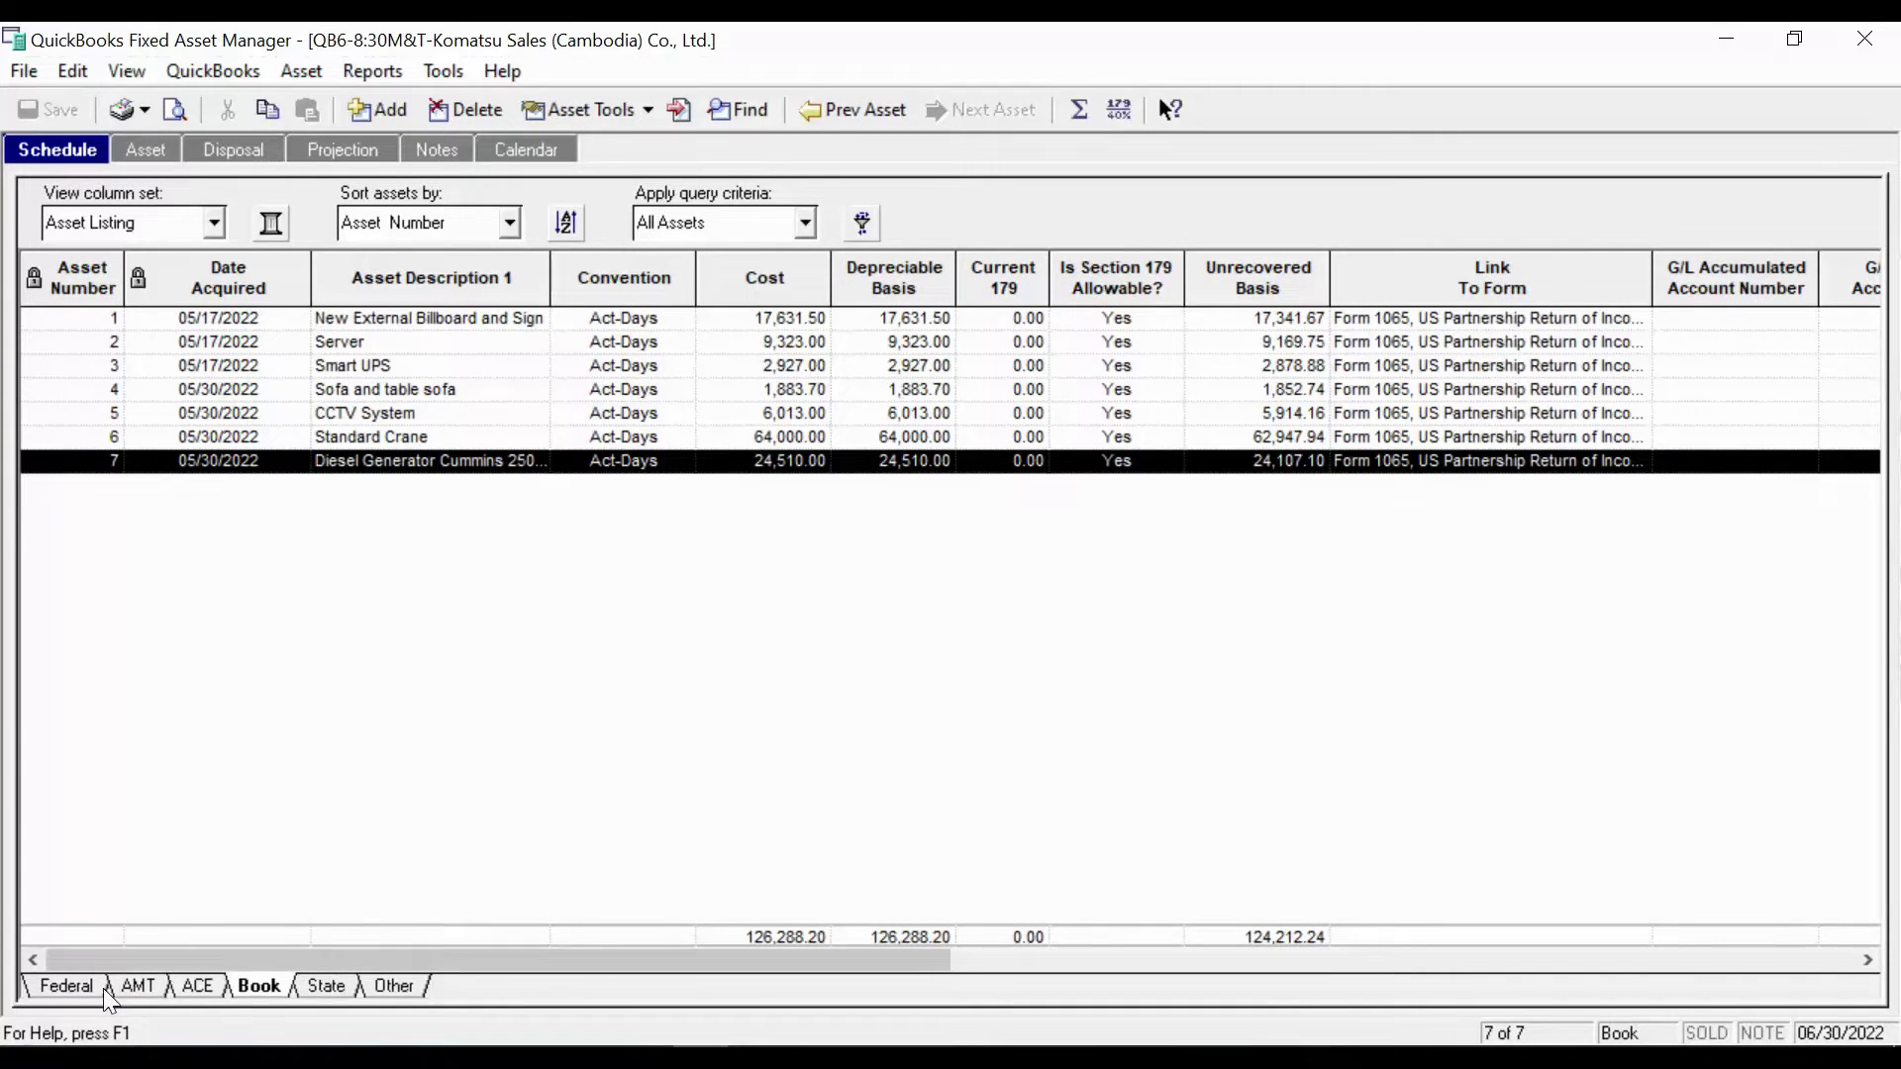
# Compare the asset schedule under the Federal, AMT, ACE, Book, State and Other bases, ending on Book
pyautogui.click(134, 988)
pyautogui.click(194, 988)
pyautogui.click(258, 988)
pyautogui.click(319, 988)
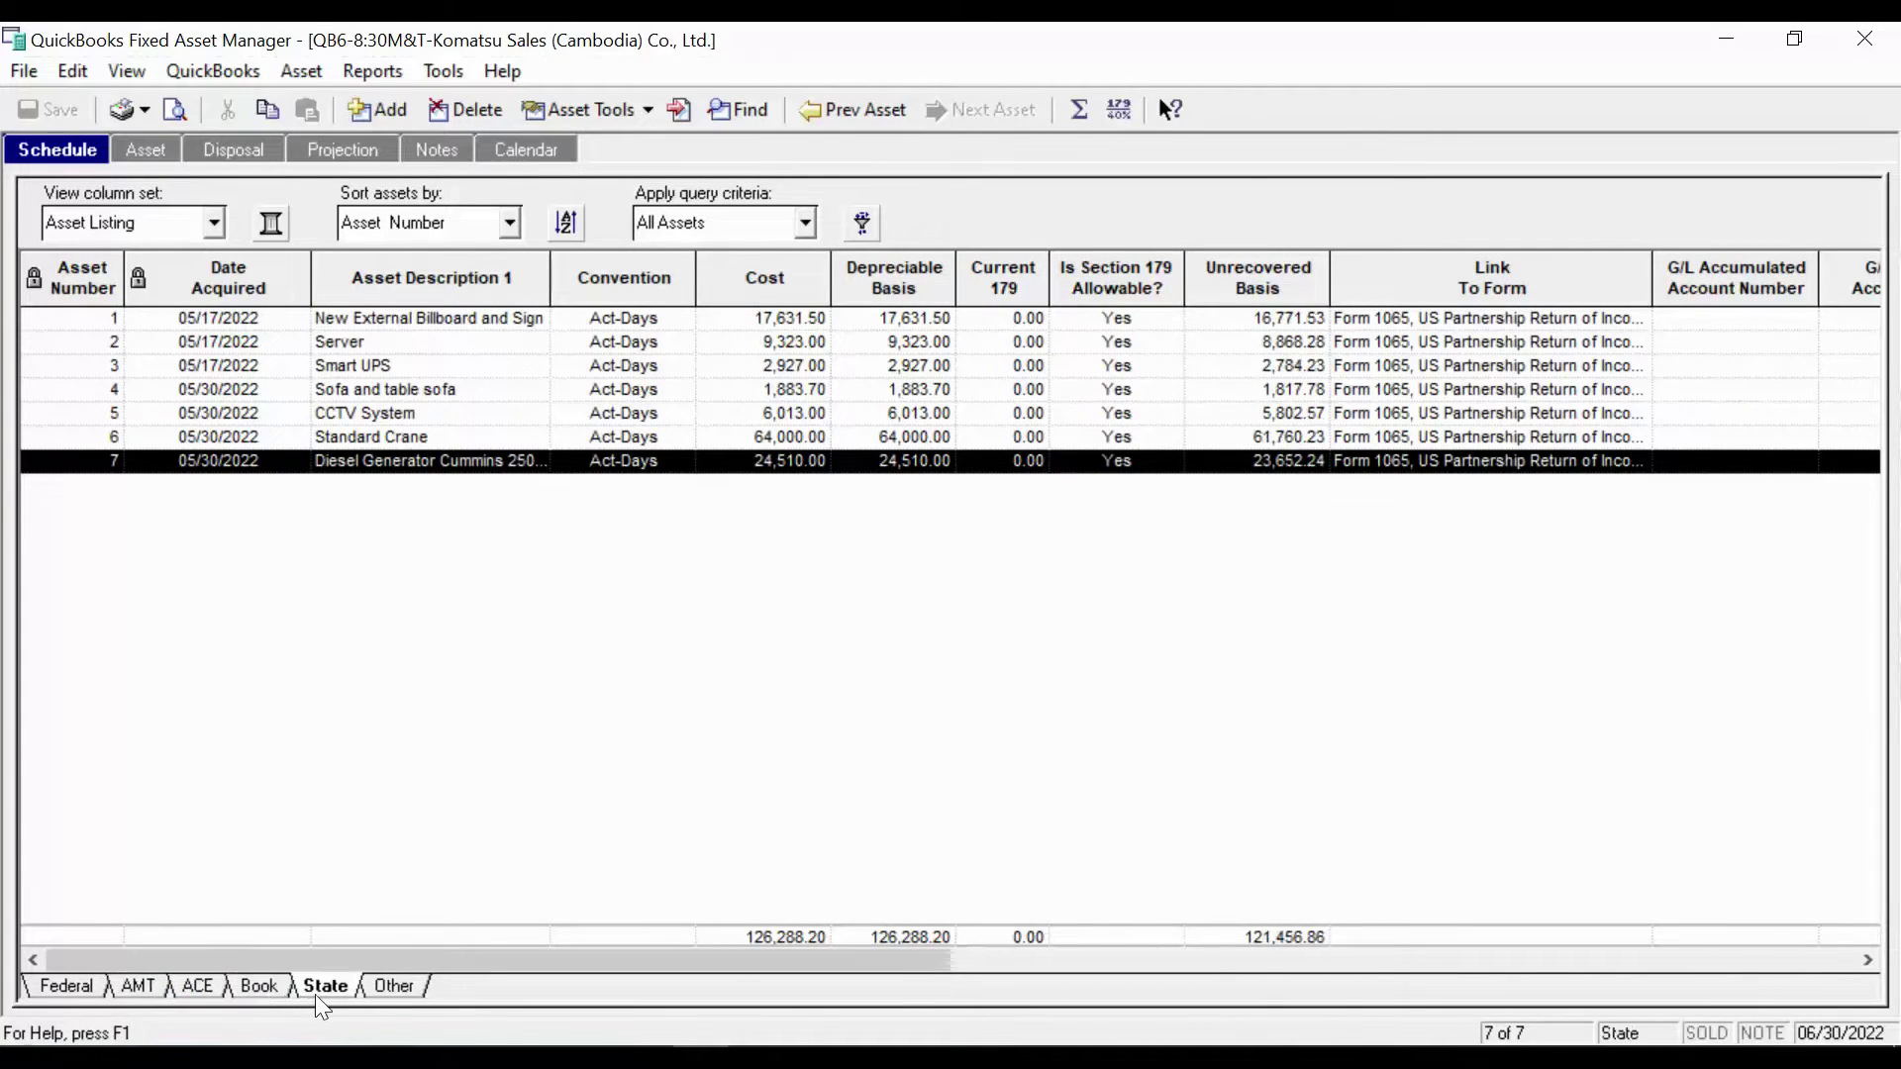
pyautogui.click(272, 987)
pyautogui.click(208, 987)
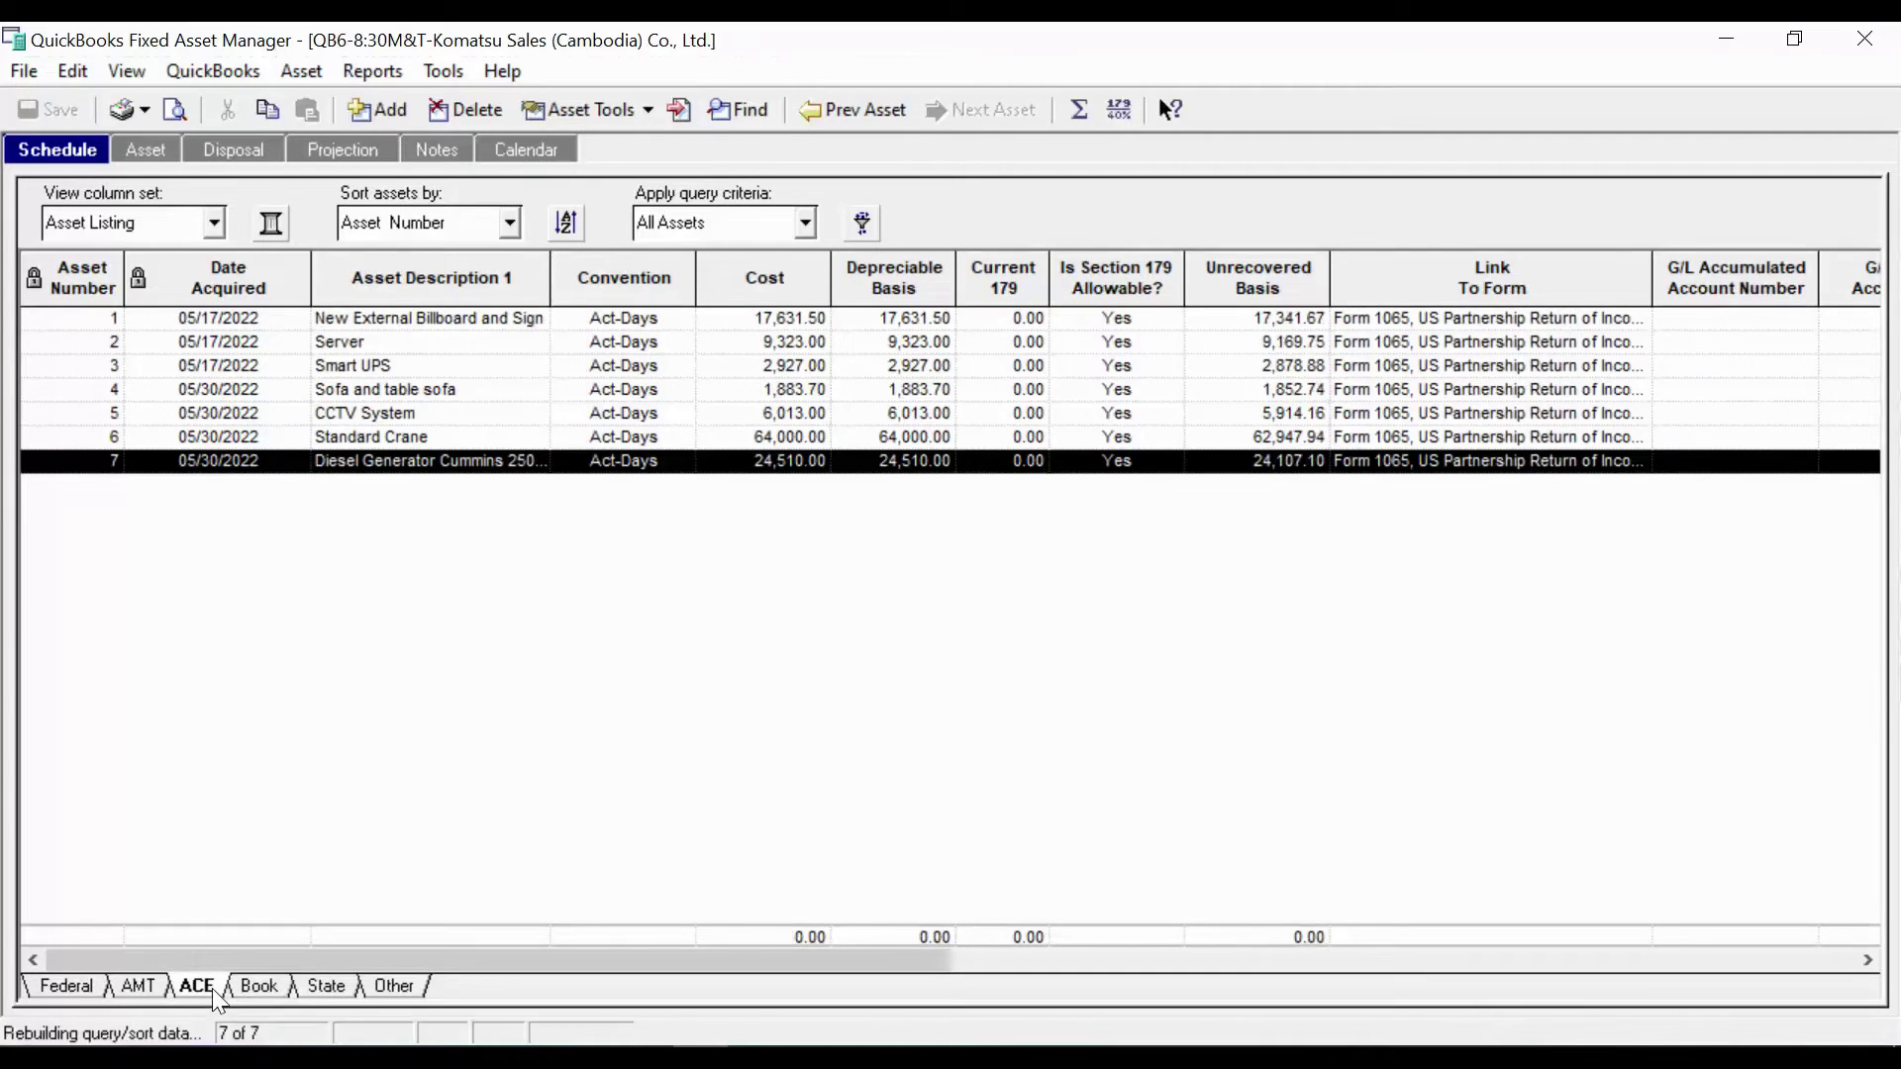
pyautogui.click(140, 986)
pyautogui.click(89, 985)
pyautogui.click(138, 987)
pyautogui.click(197, 987)
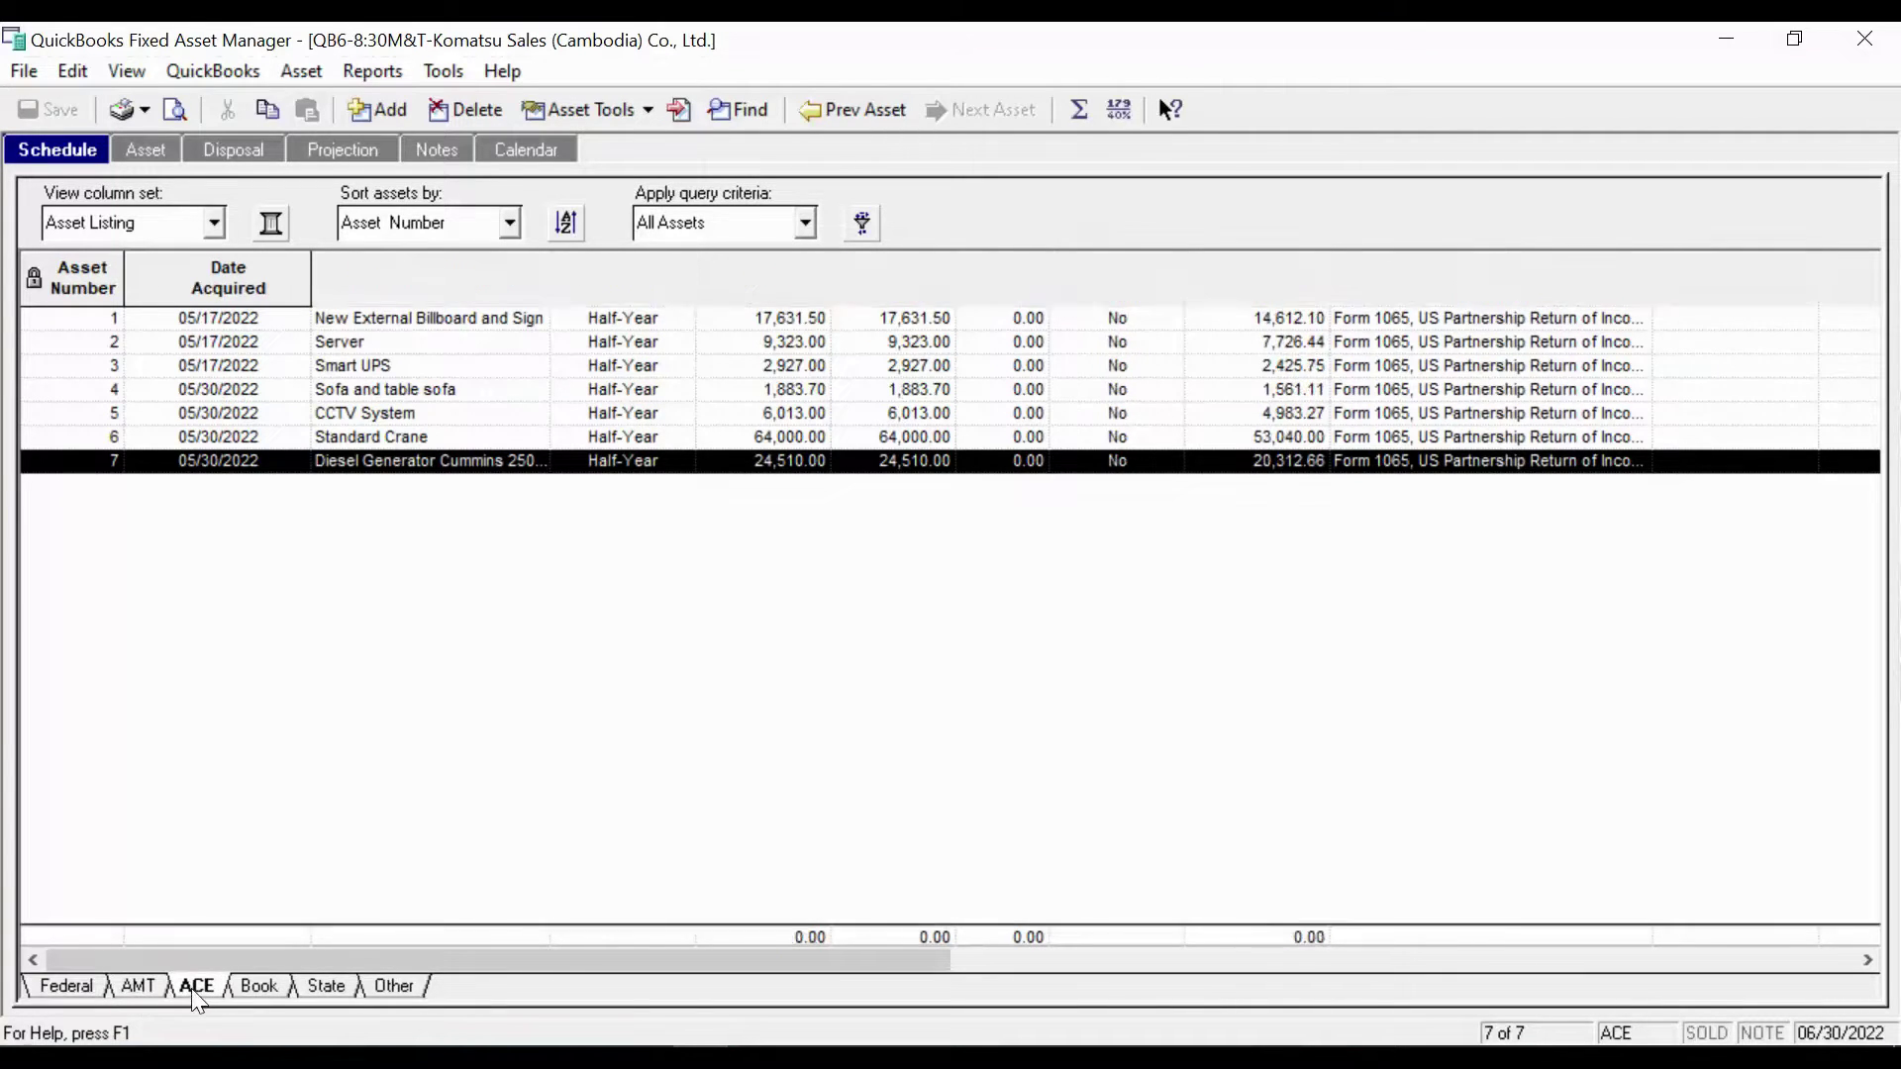
pyautogui.click(254, 988)
pyautogui.click(324, 988)
pyautogui.click(393, 987)
pyautogui.click(255, 988)
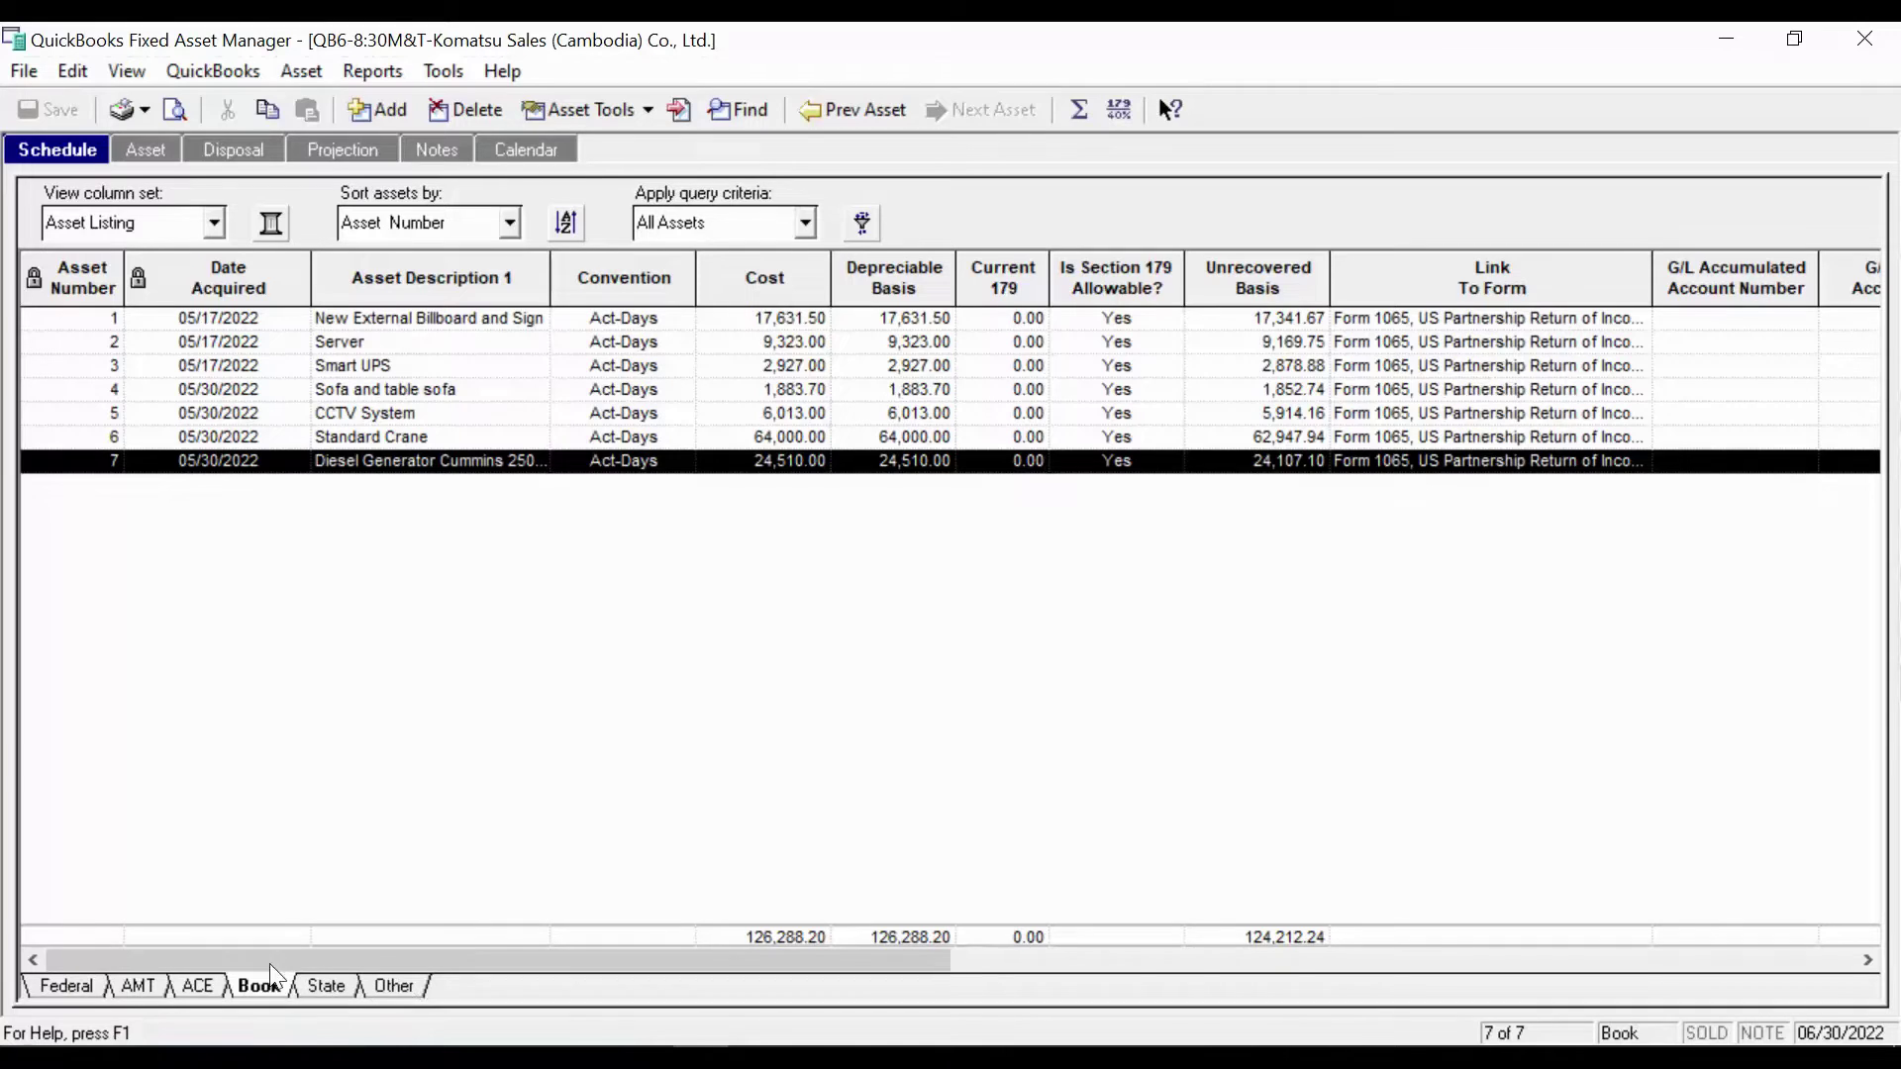
# Disable the AMT, ACE, State and Other bases in Client Information, keeping Federal and Book, and apply the change
pyautogui.click(8, 79)
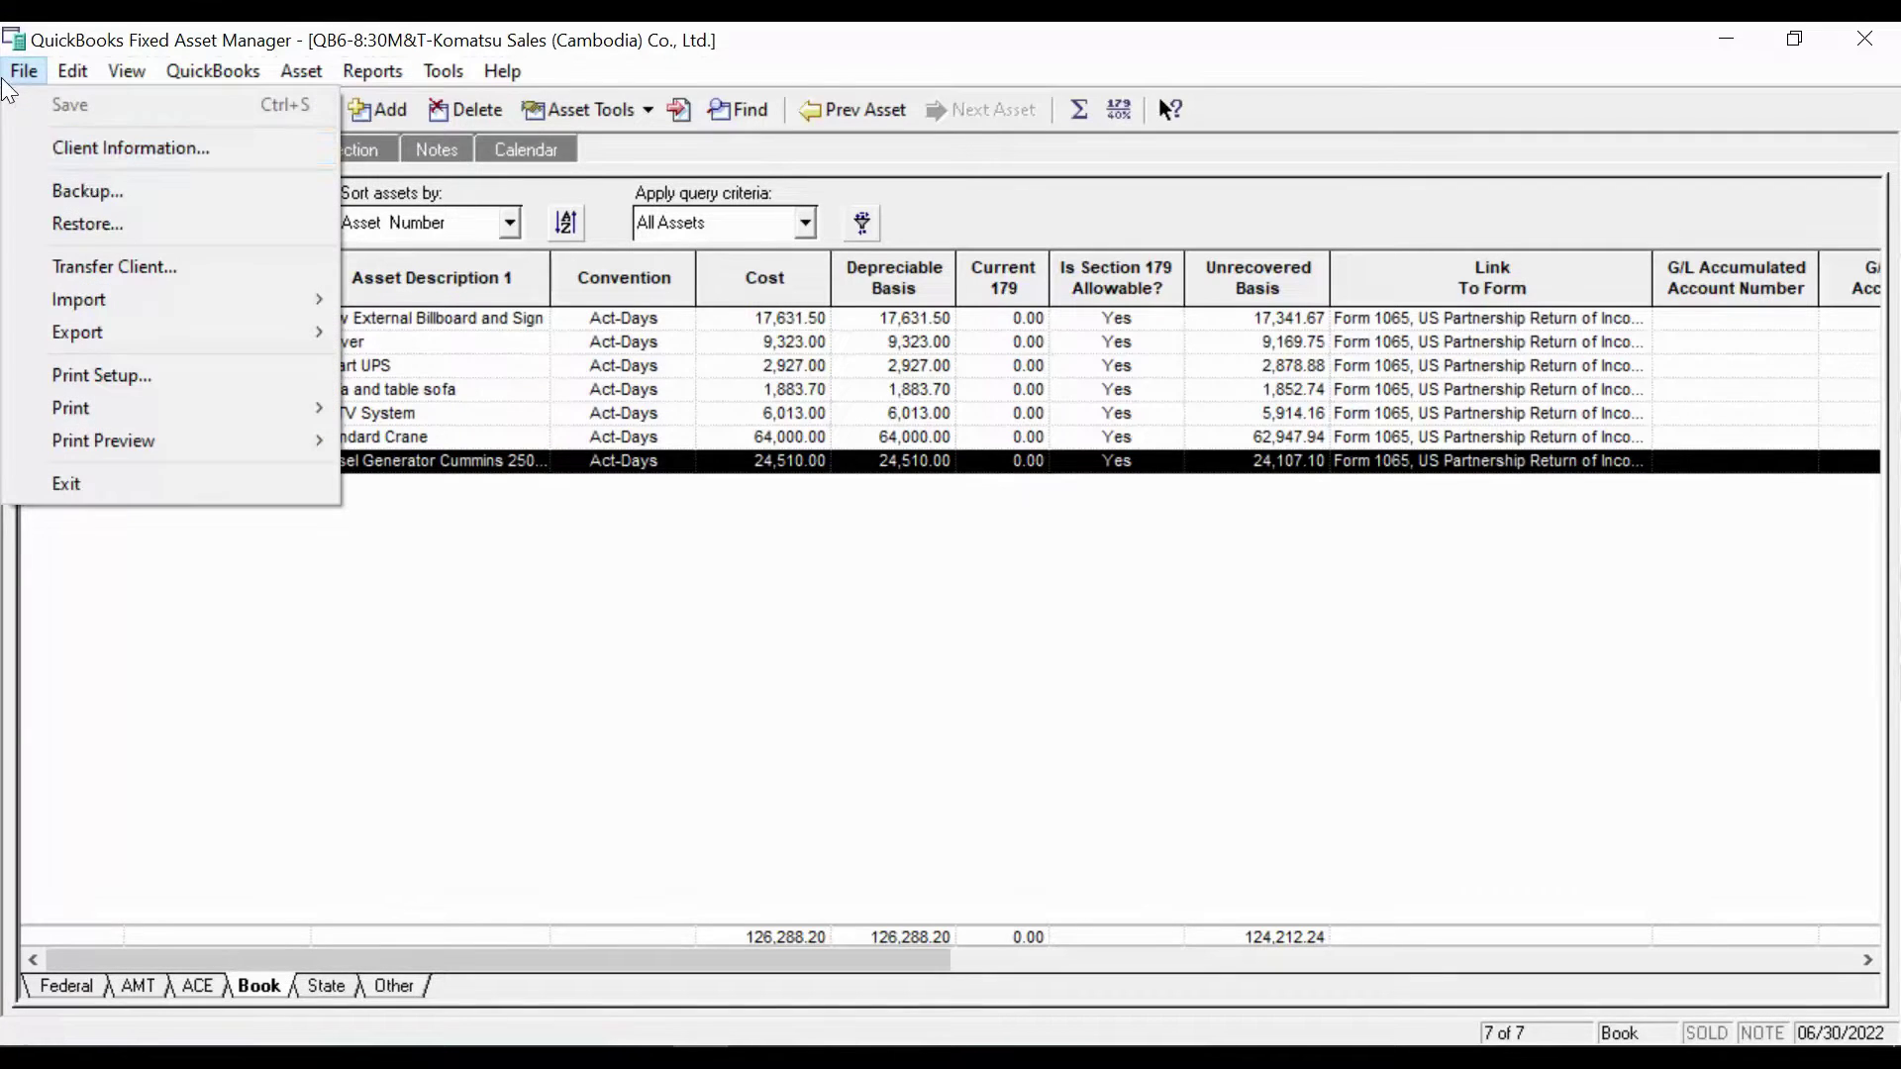
pyautogui.click(85, 159)
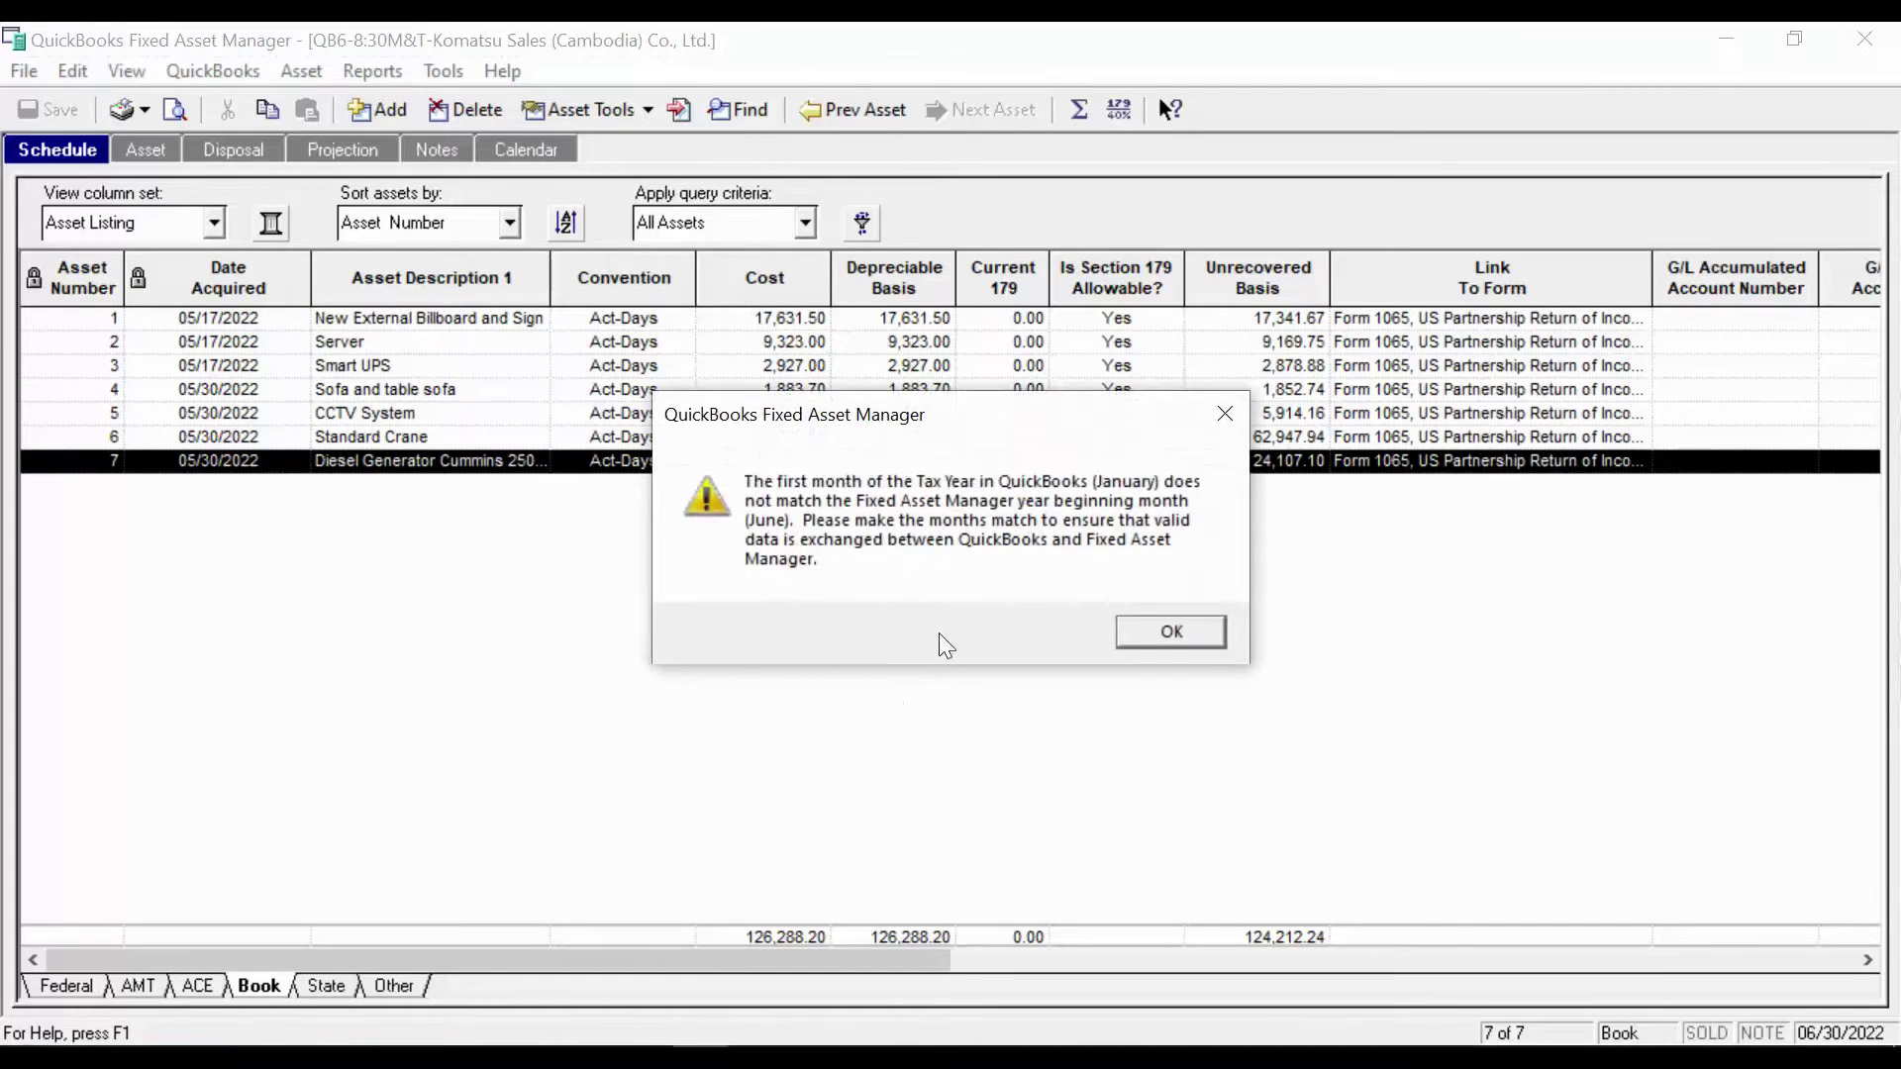
pyautogui.click(1158, 641)
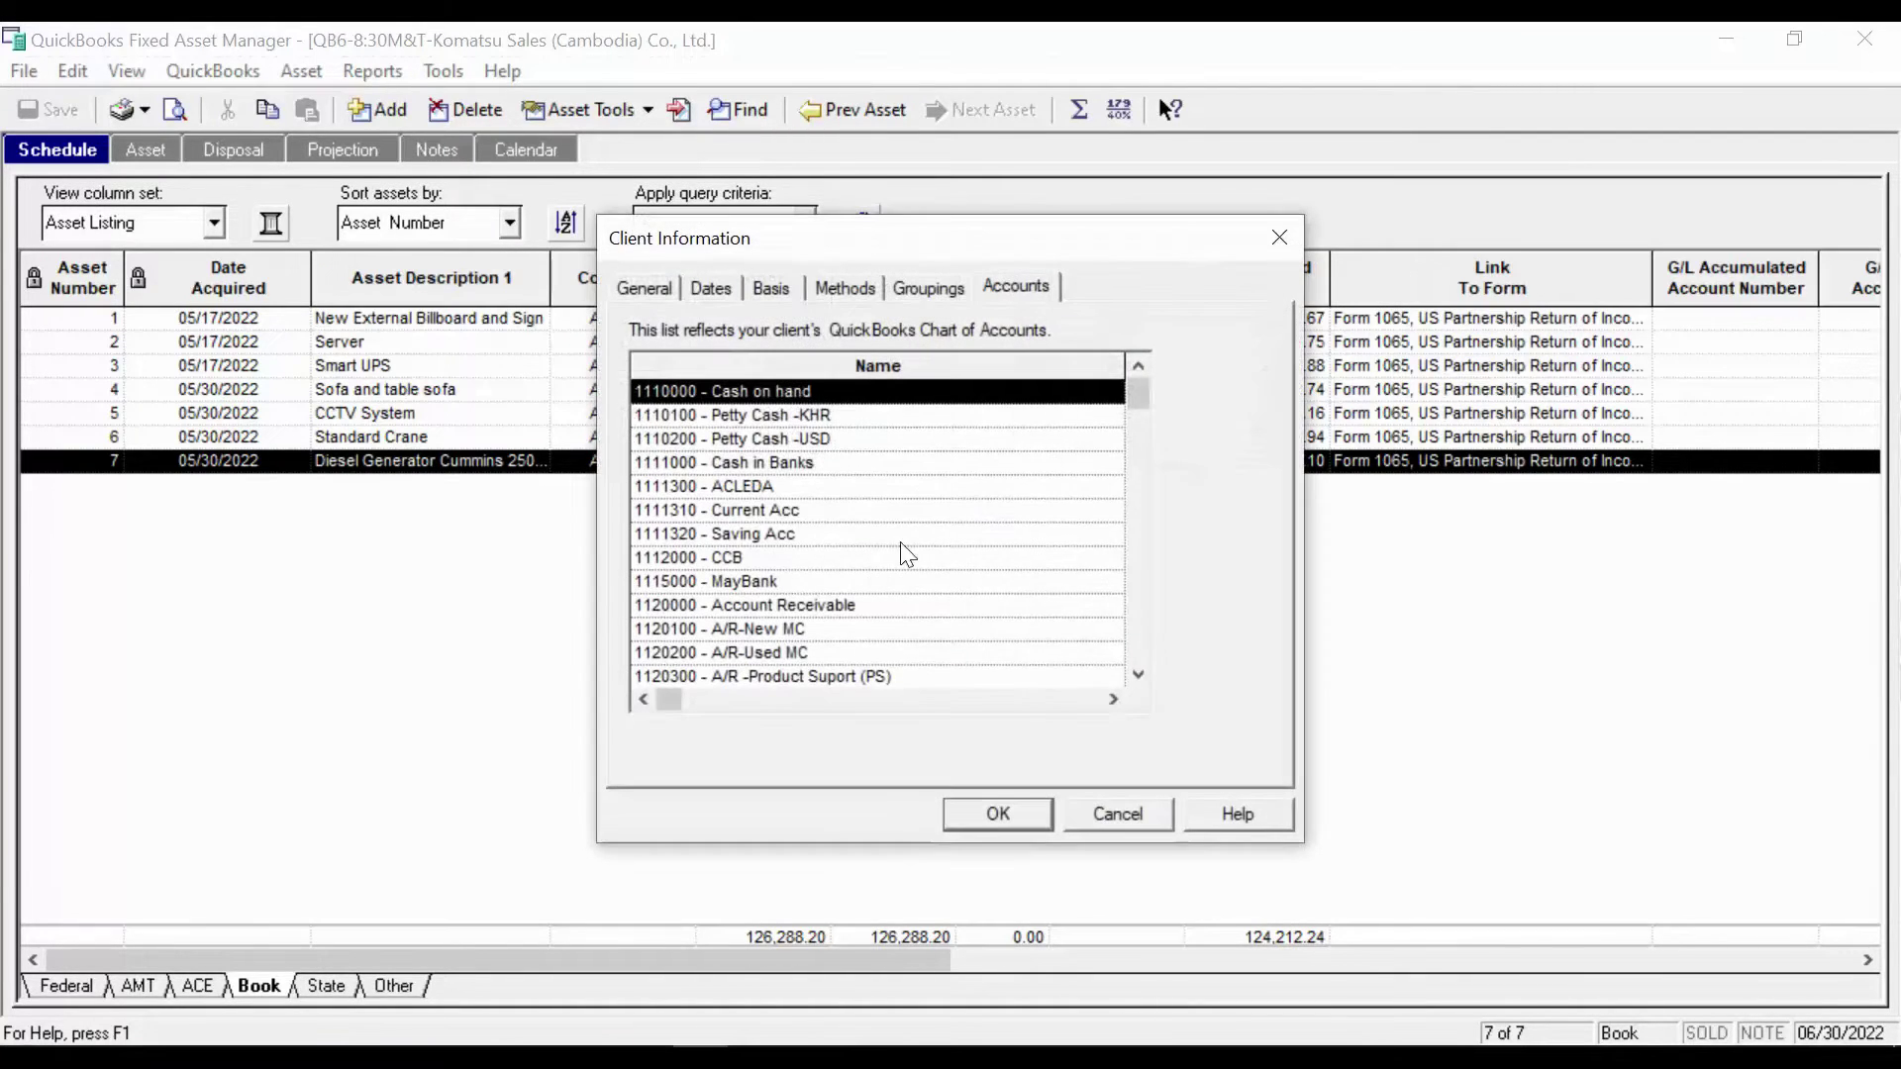
pyautogui.click(707, 289)
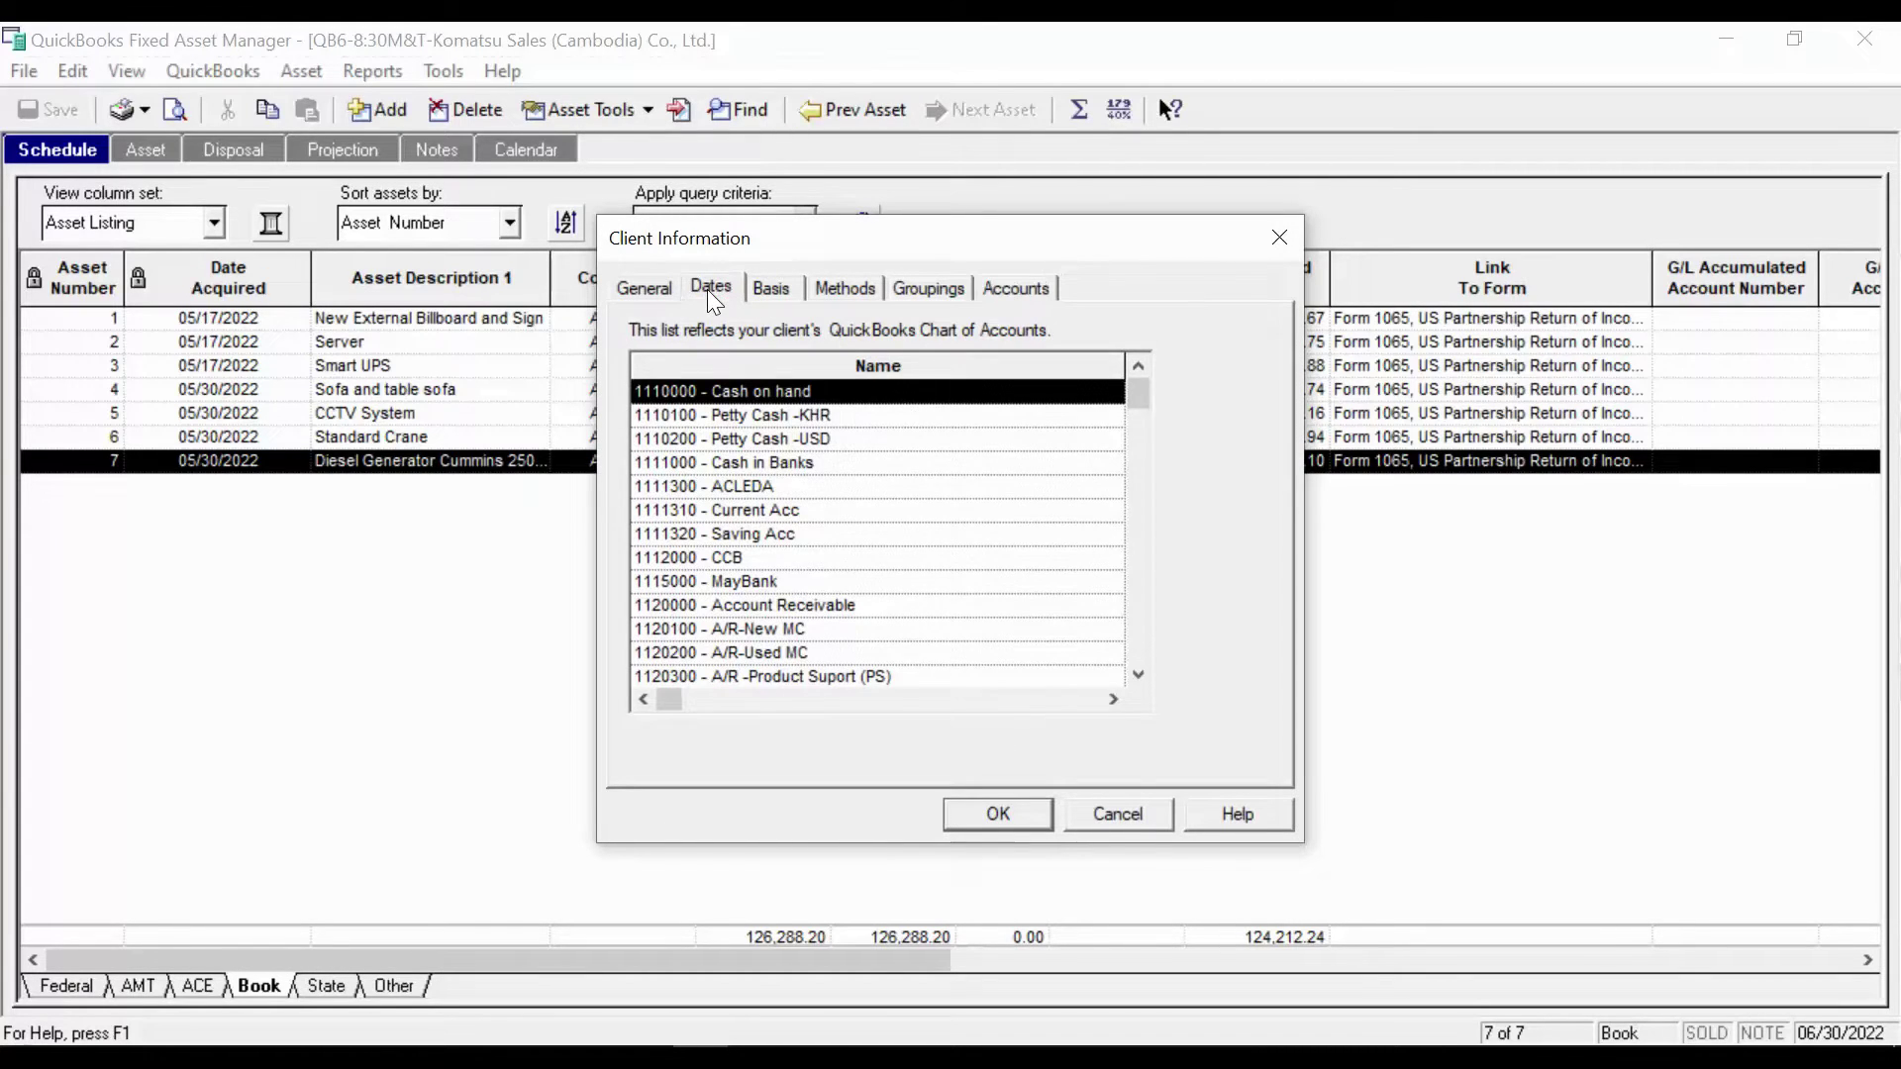
pyautogui.click(772, 289)
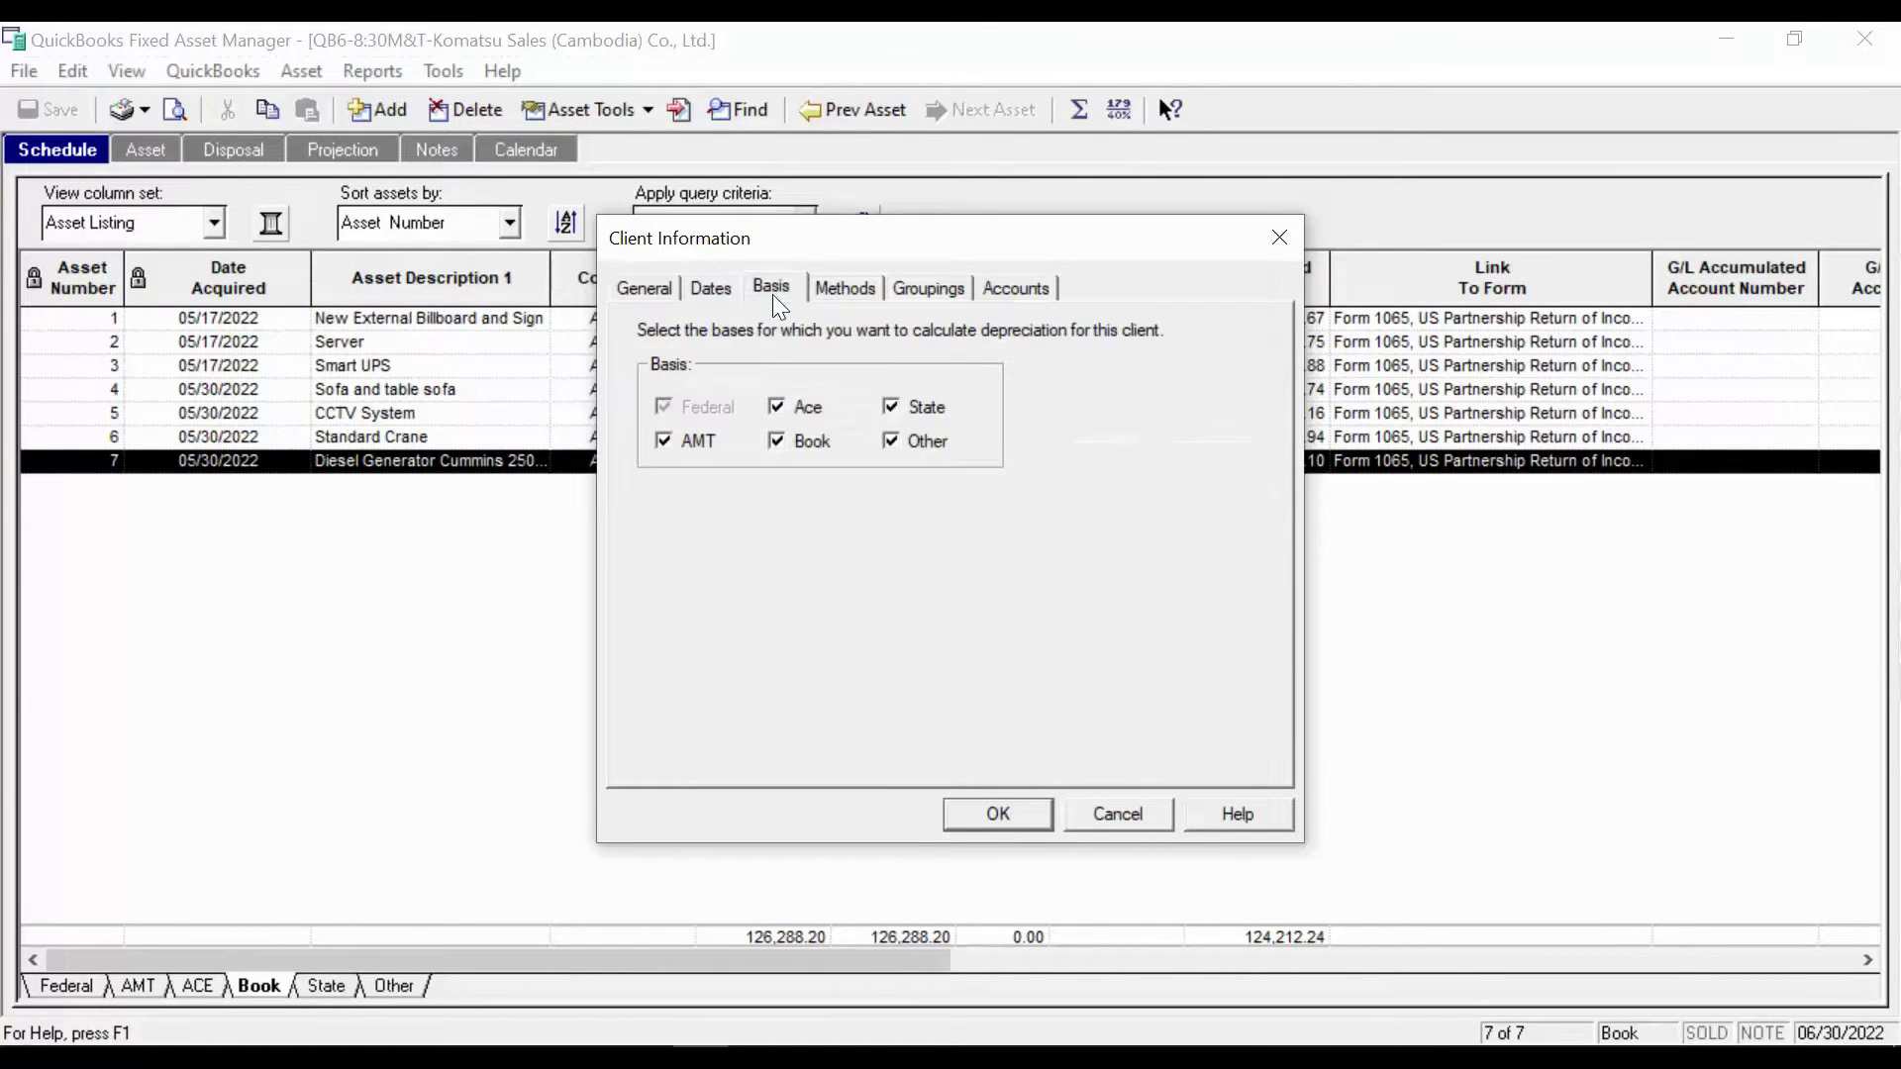
pyautogui.click(675, 445)
pyautogui.click(1149, 455)
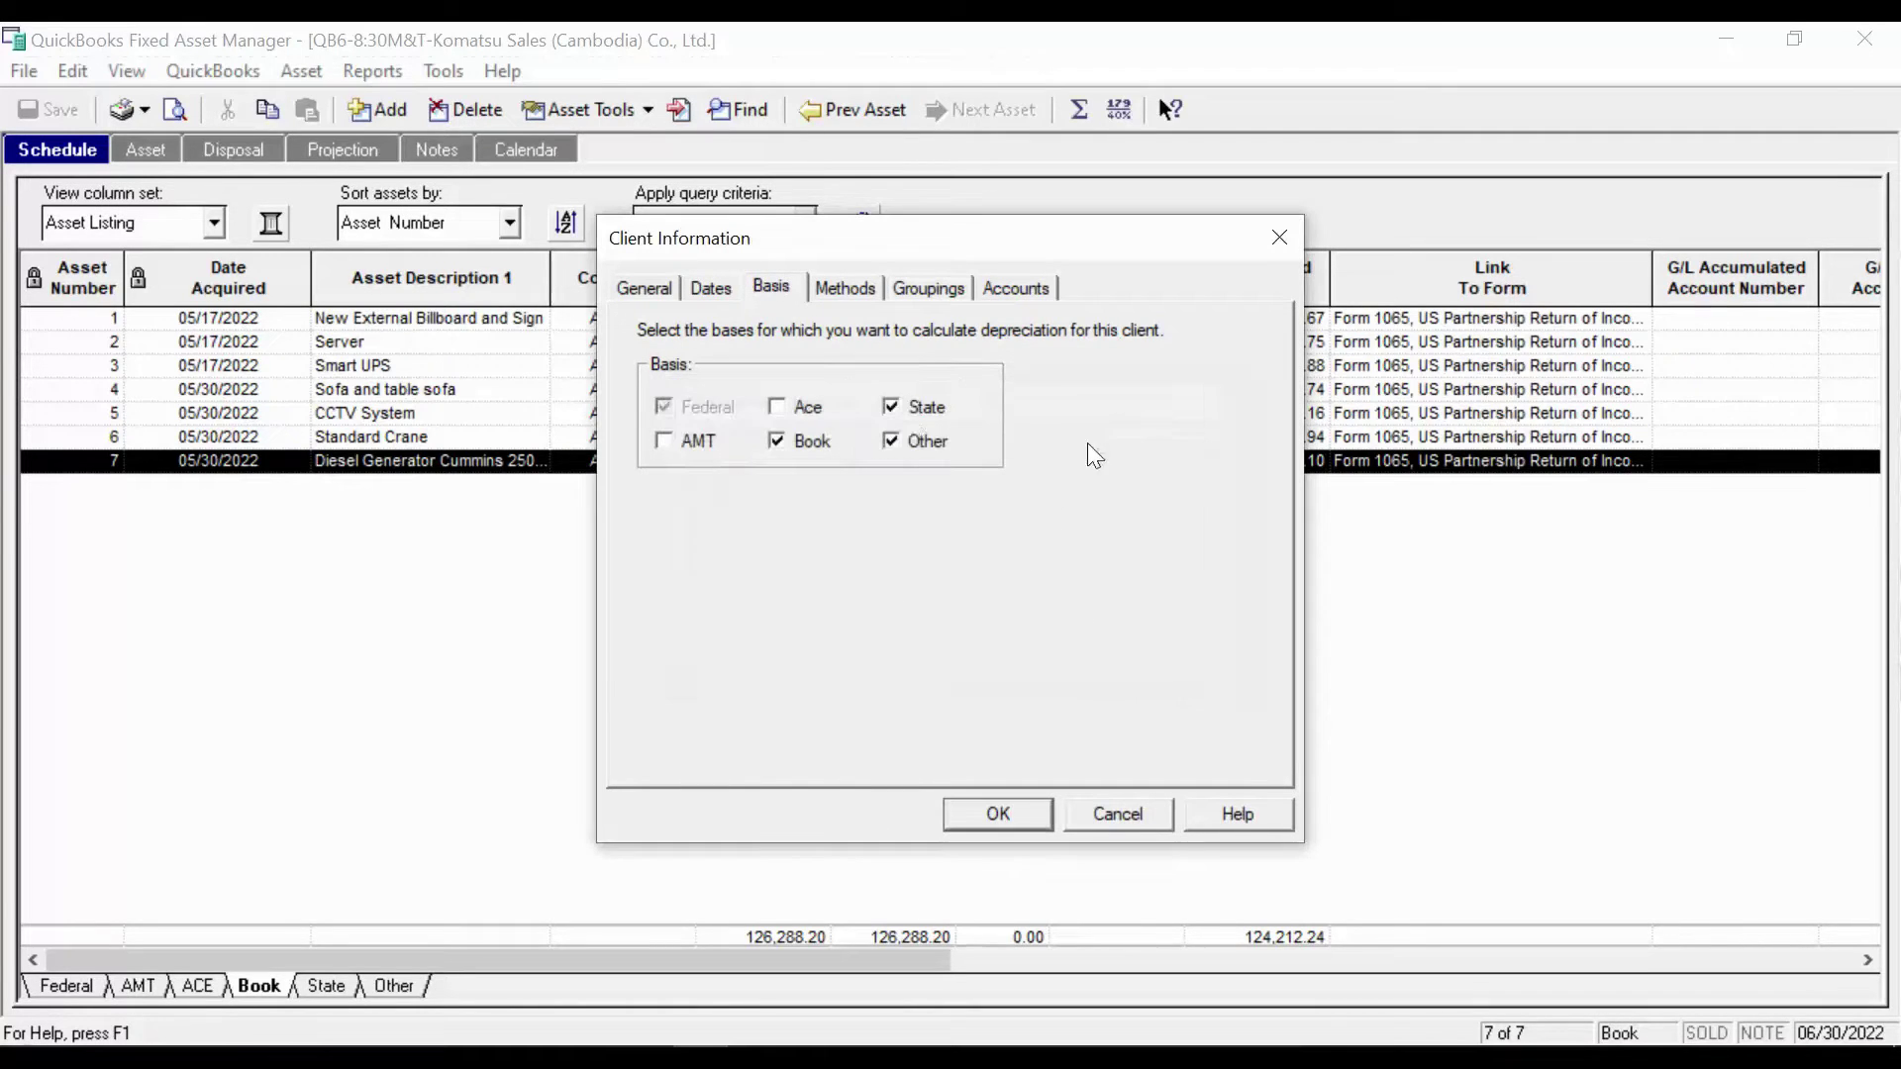
pyautogui.click(900, 410)
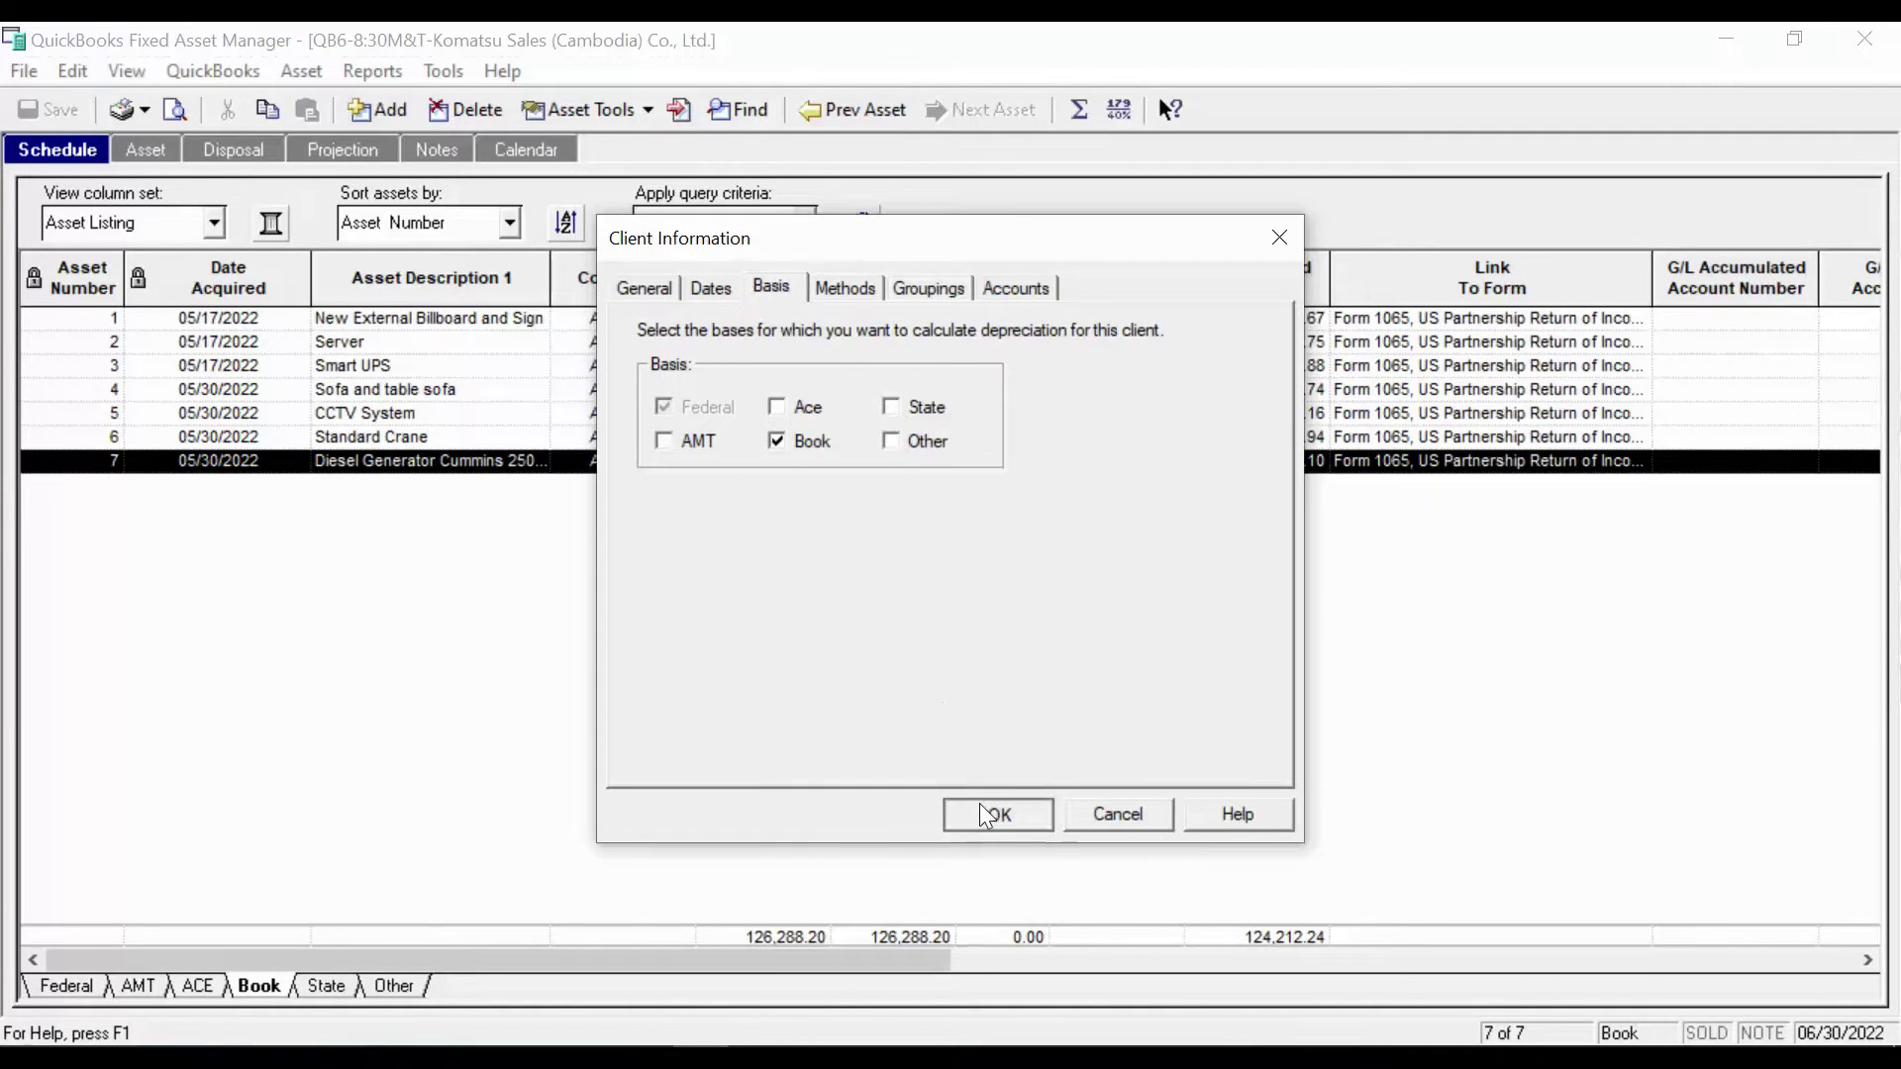
pyautogui.click(1030, 813)
pyautogui.click(951, 639)
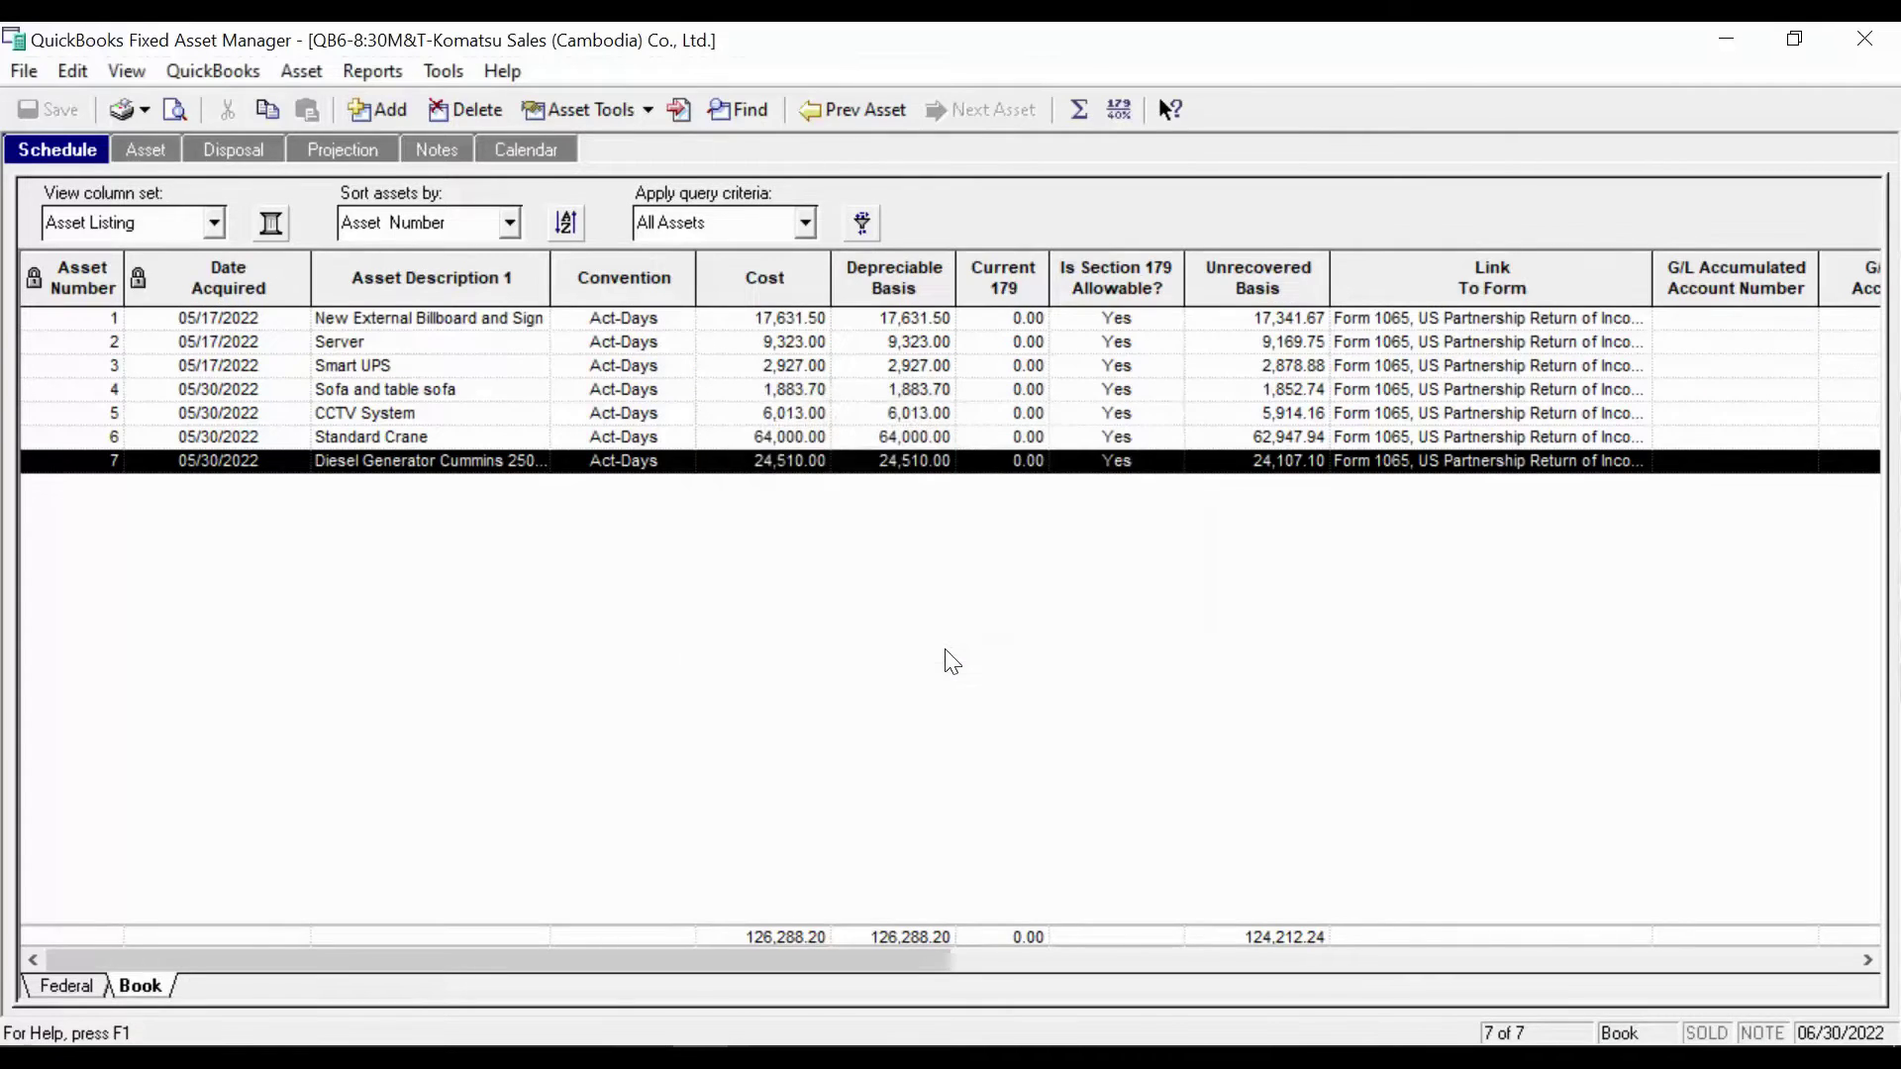
# Review the selected depreciation bases in Client Information, acknowledging the tax year alert, and close it without edits
pyautogui.click(145, 149)
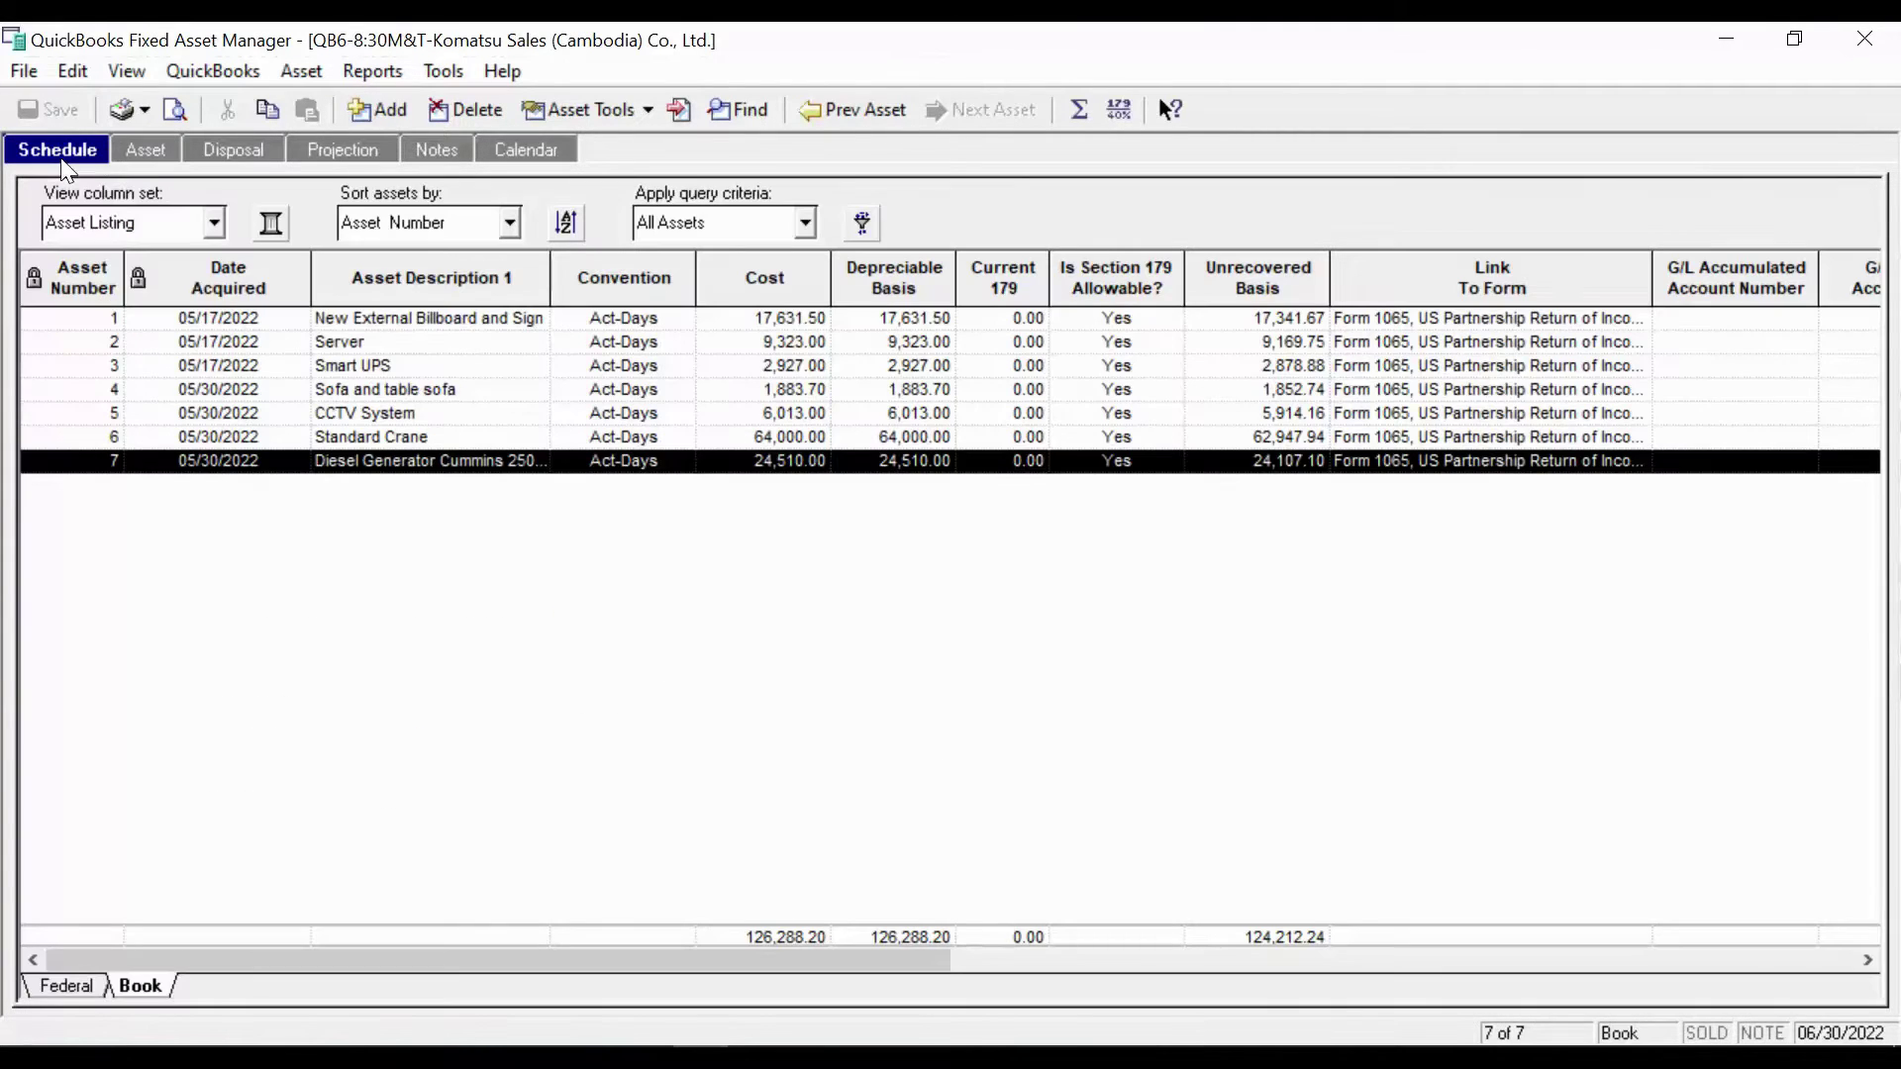
pyautogui.click(58, 150)
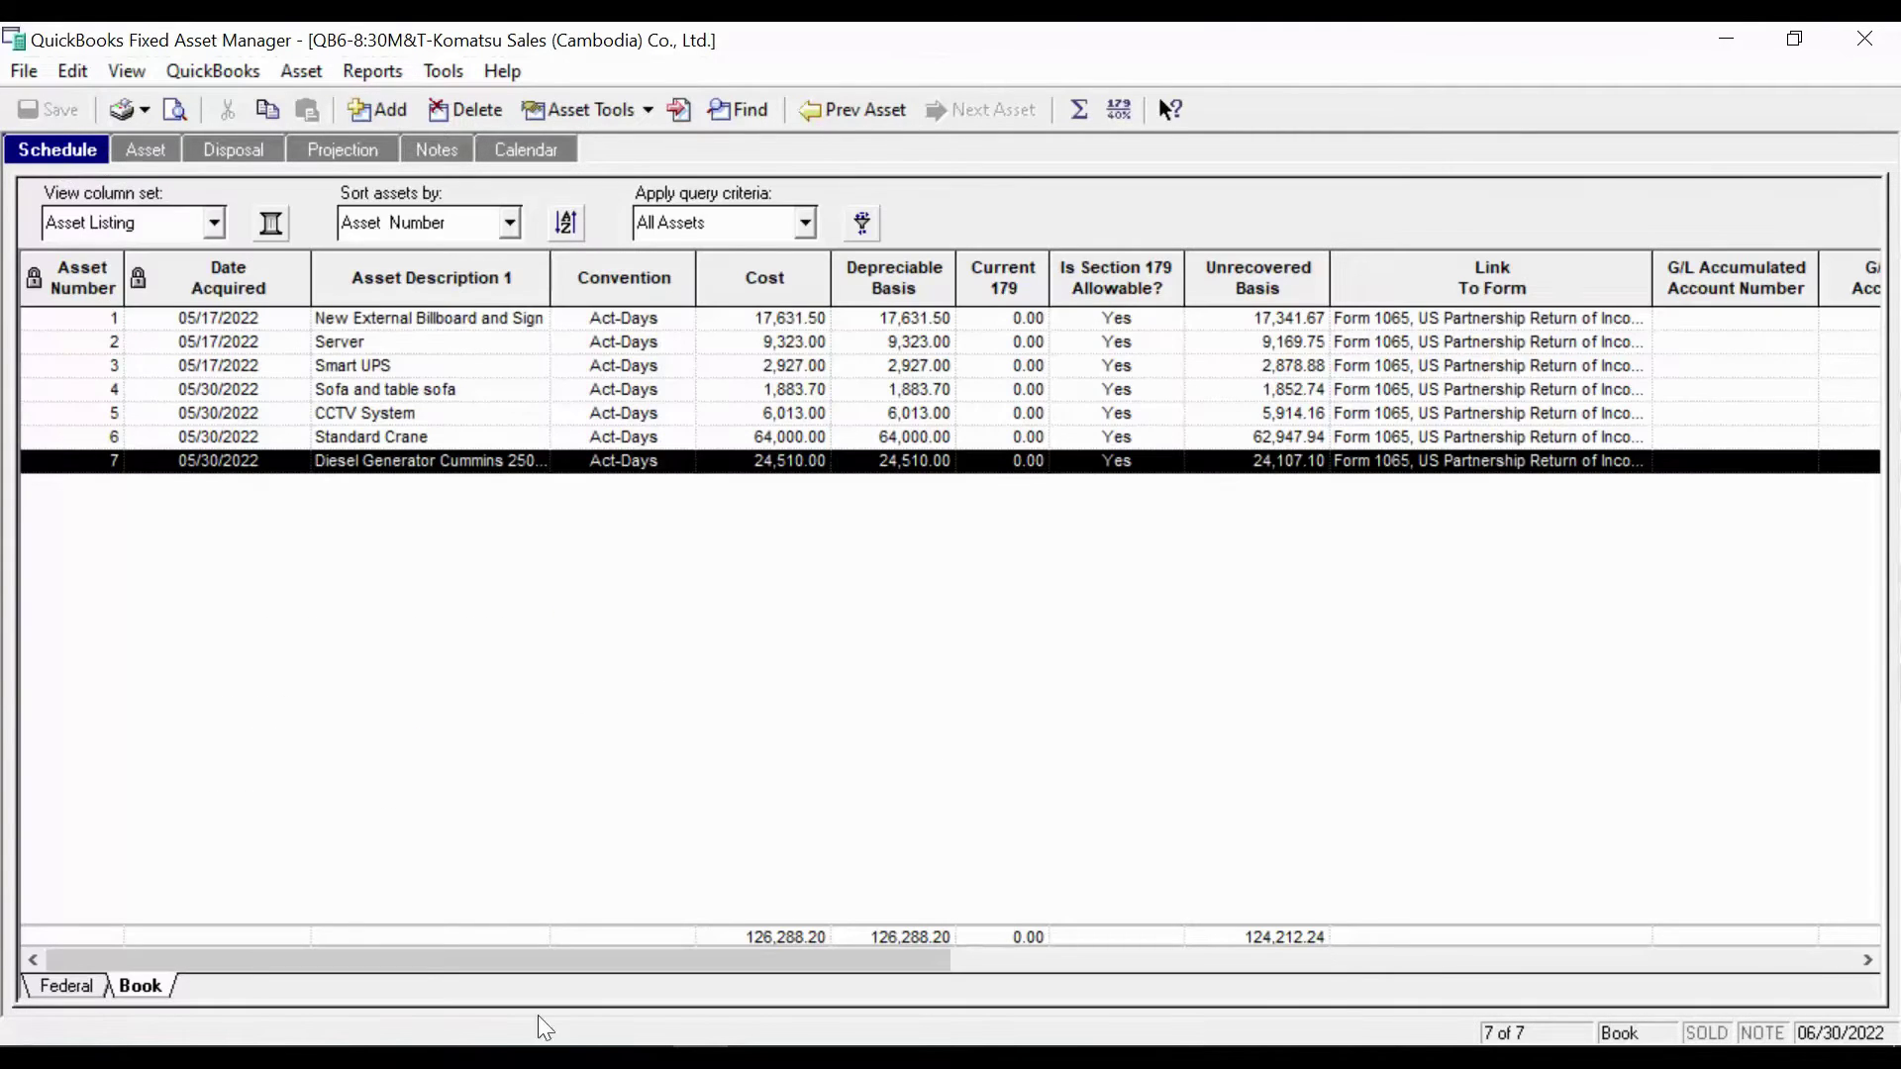
pyautogui.click(24, 71)
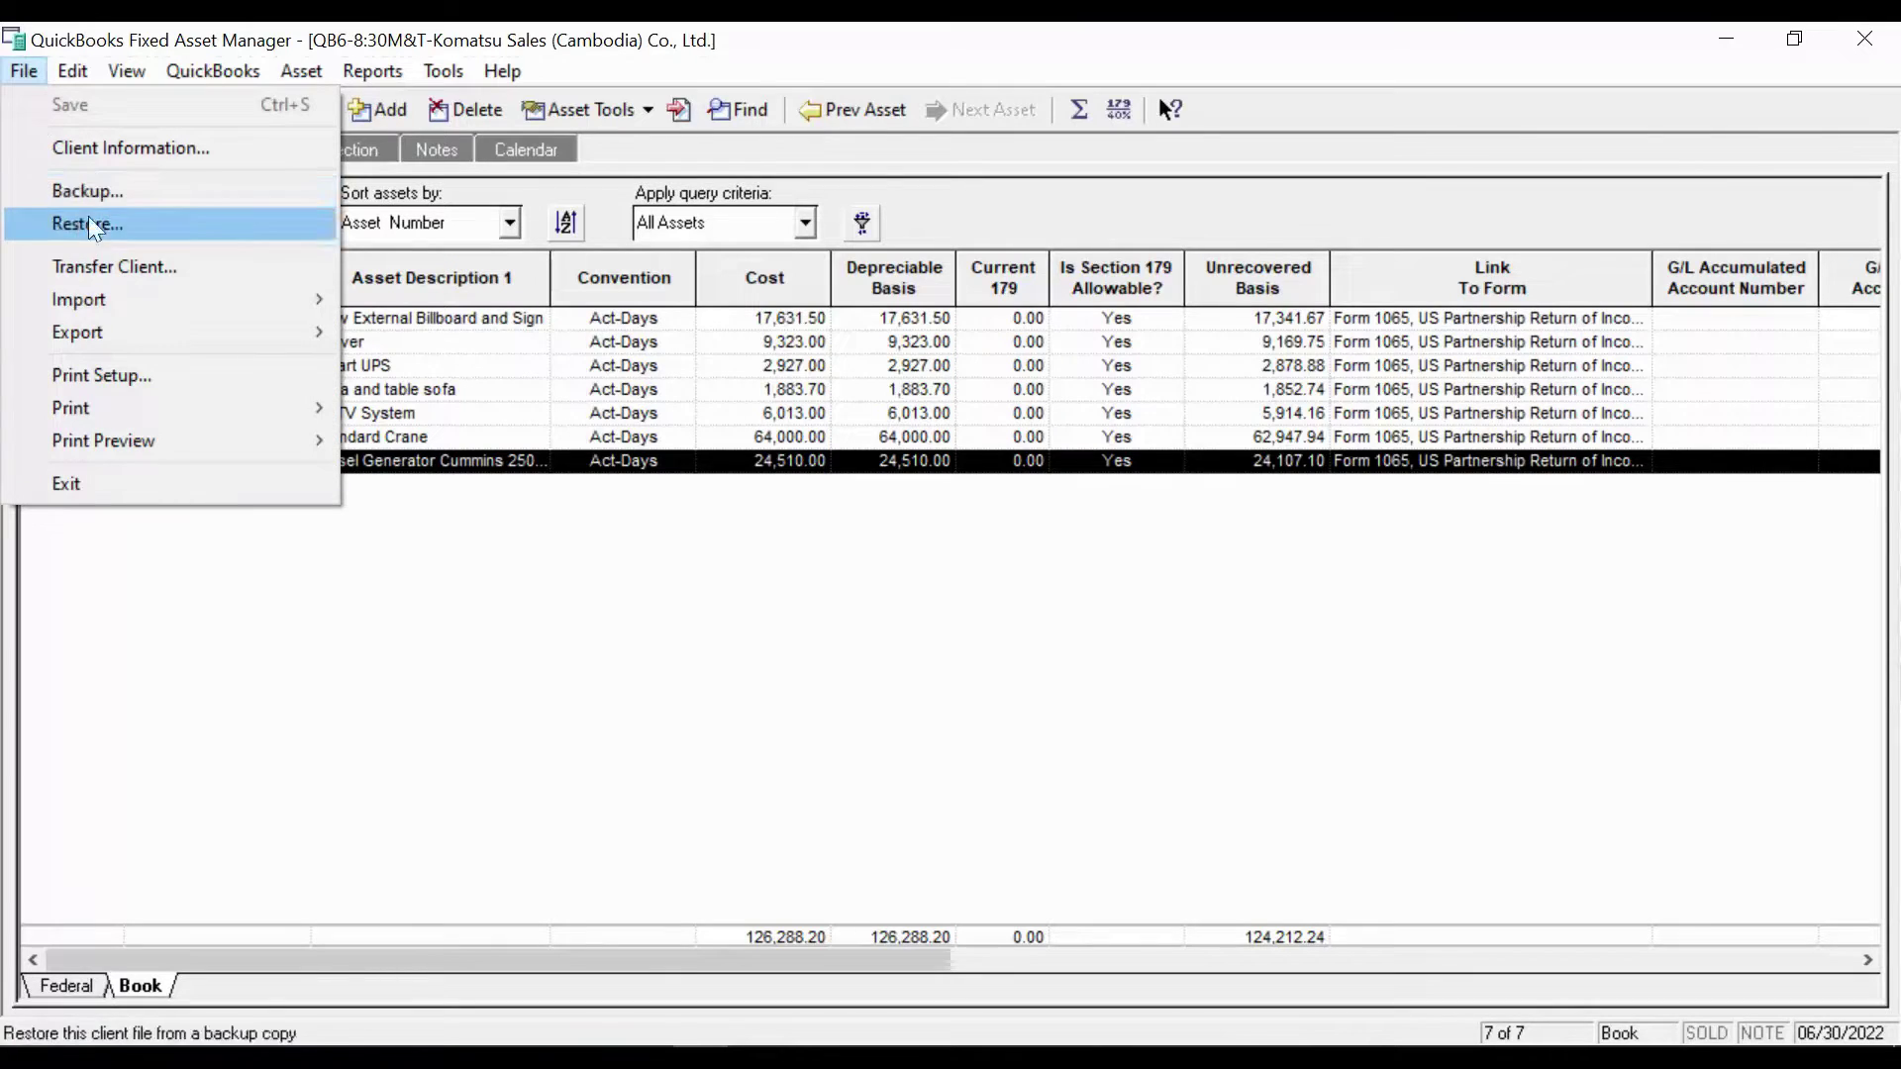
pyautogui.click(92, 150)
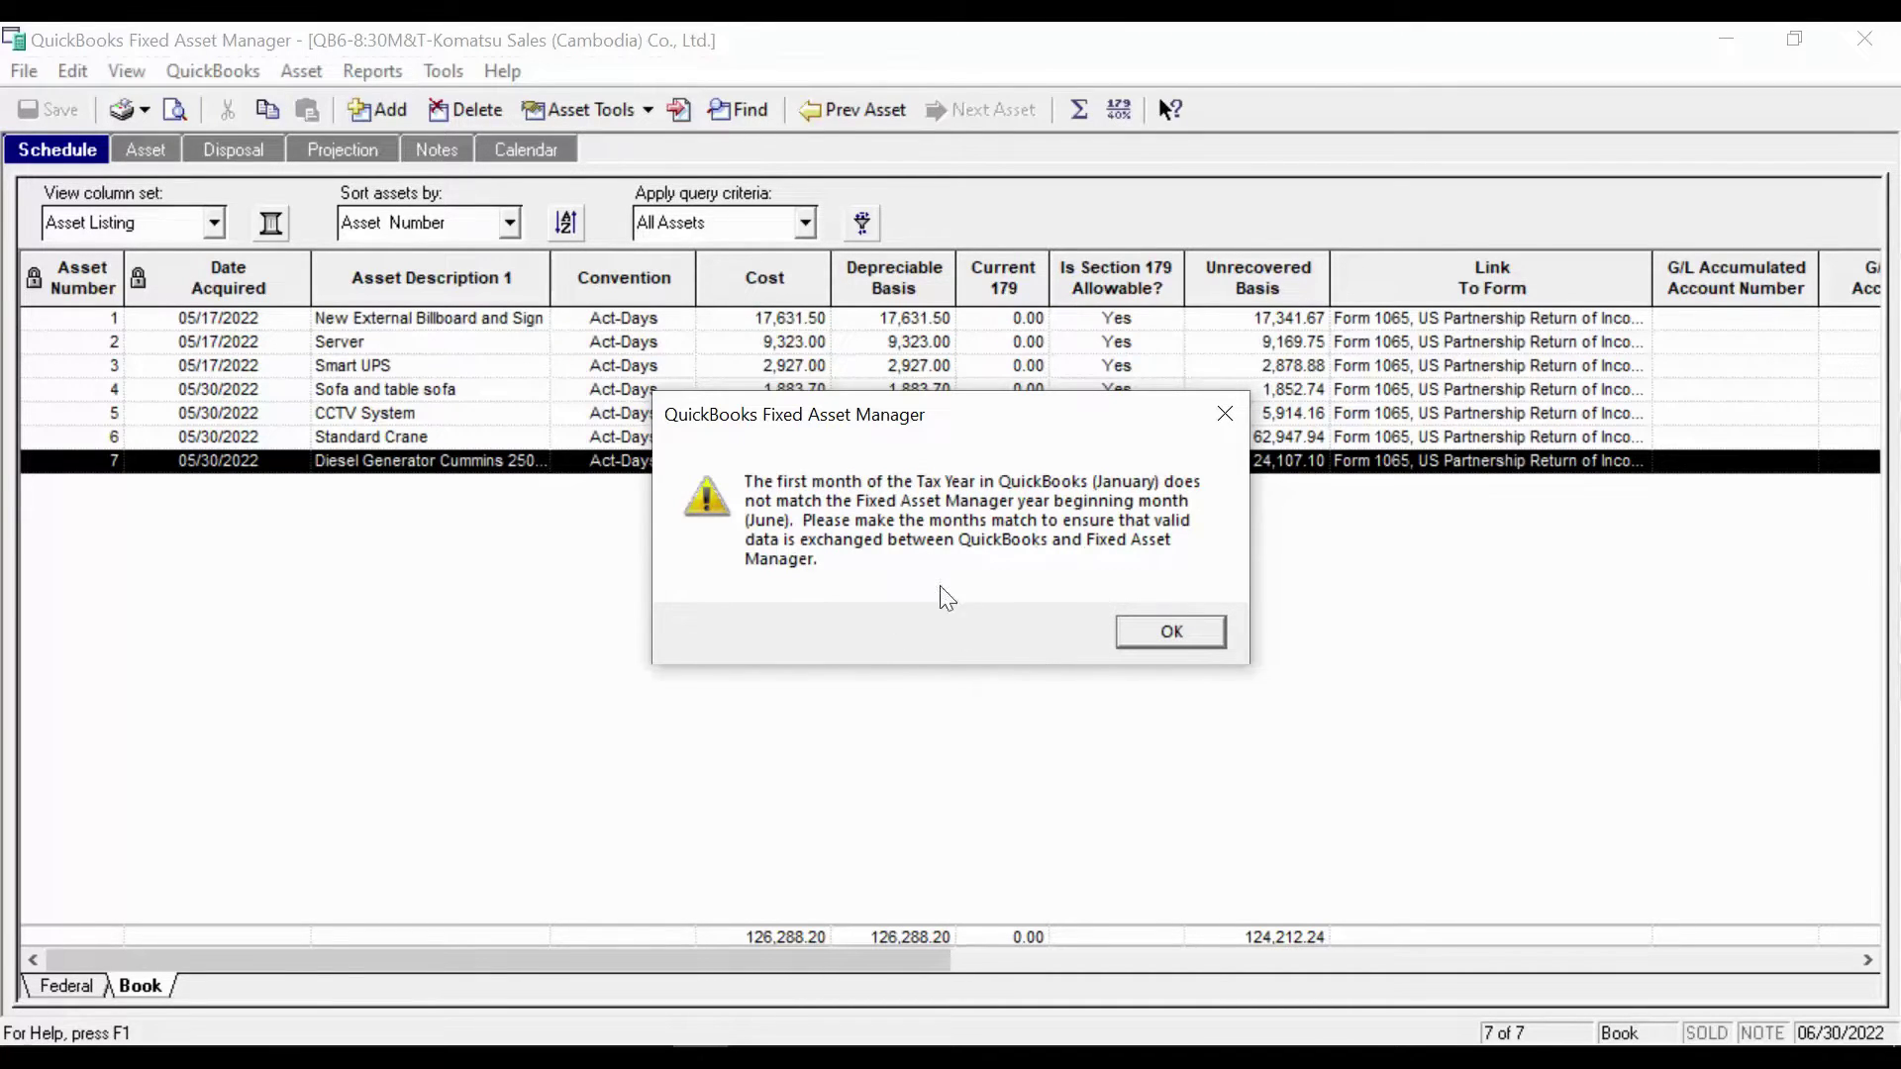
pyautogui.click(1157, 635)
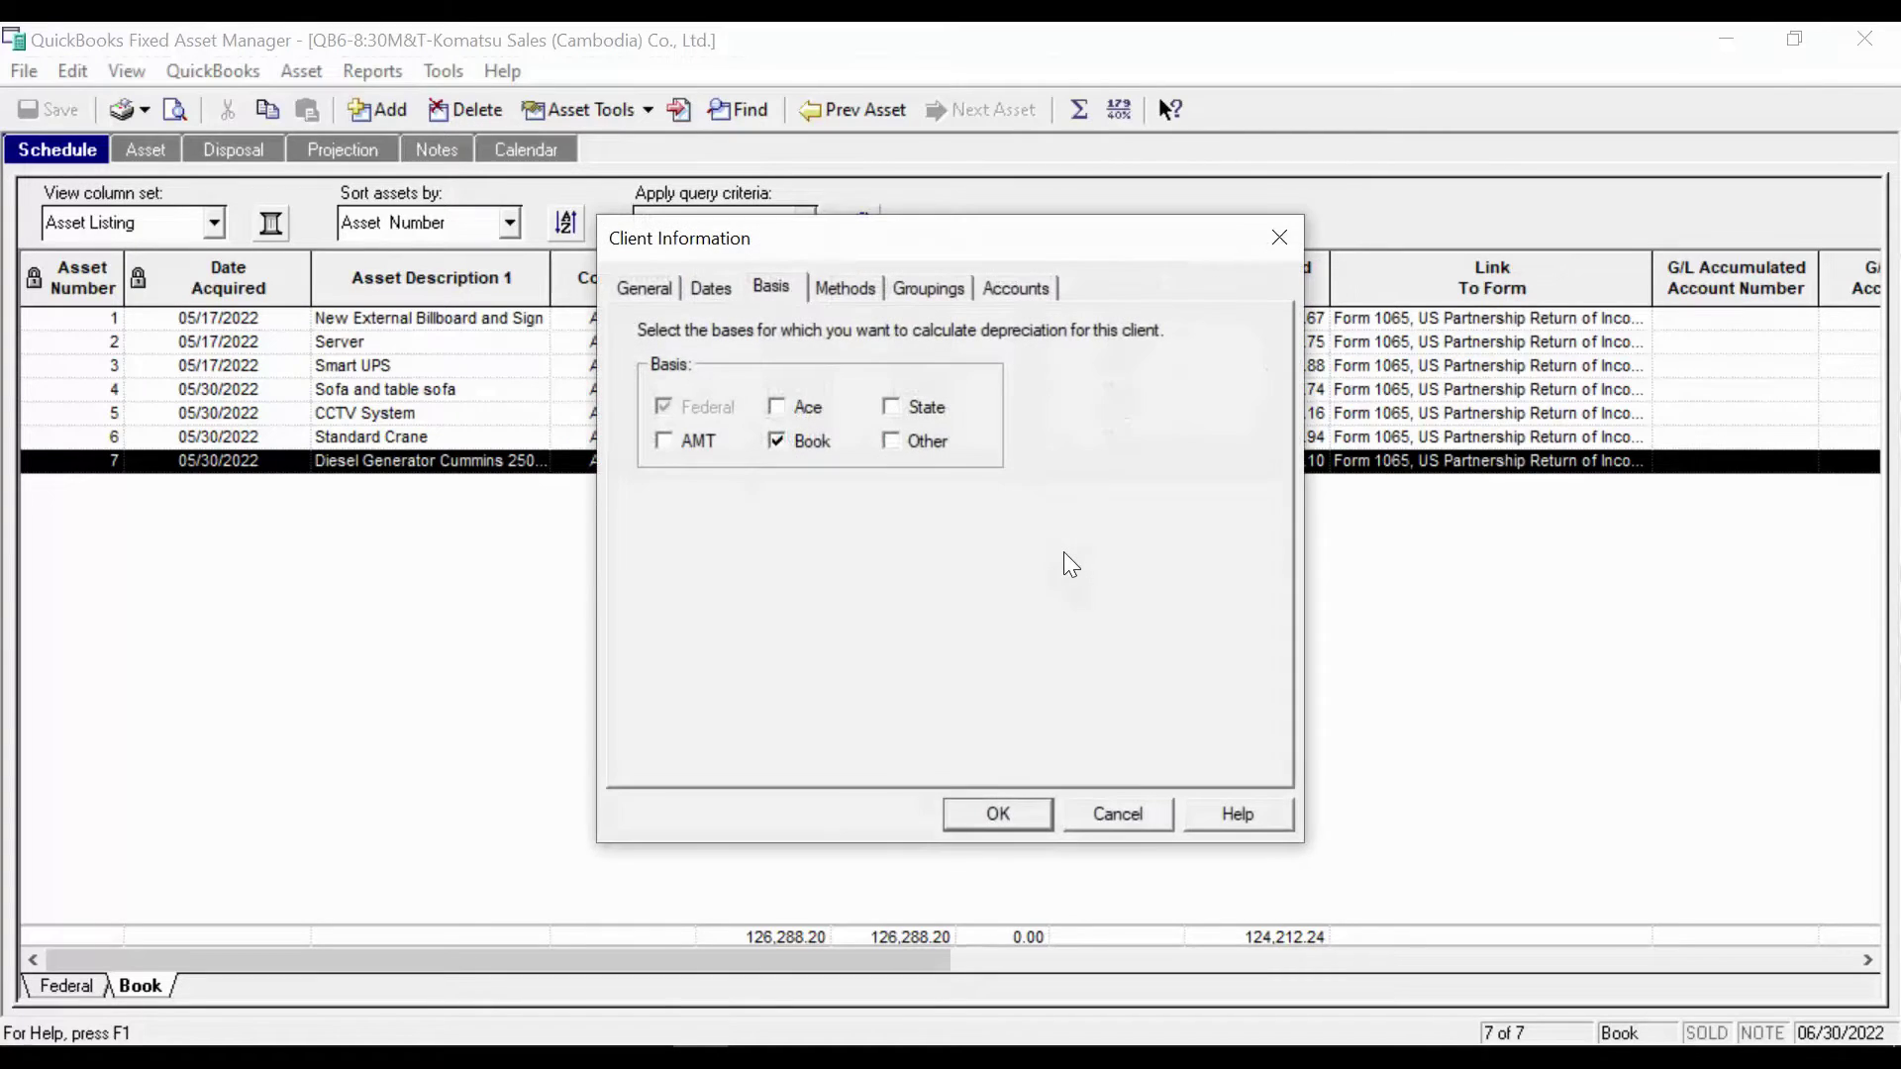
pyautogui.click(995, 812)
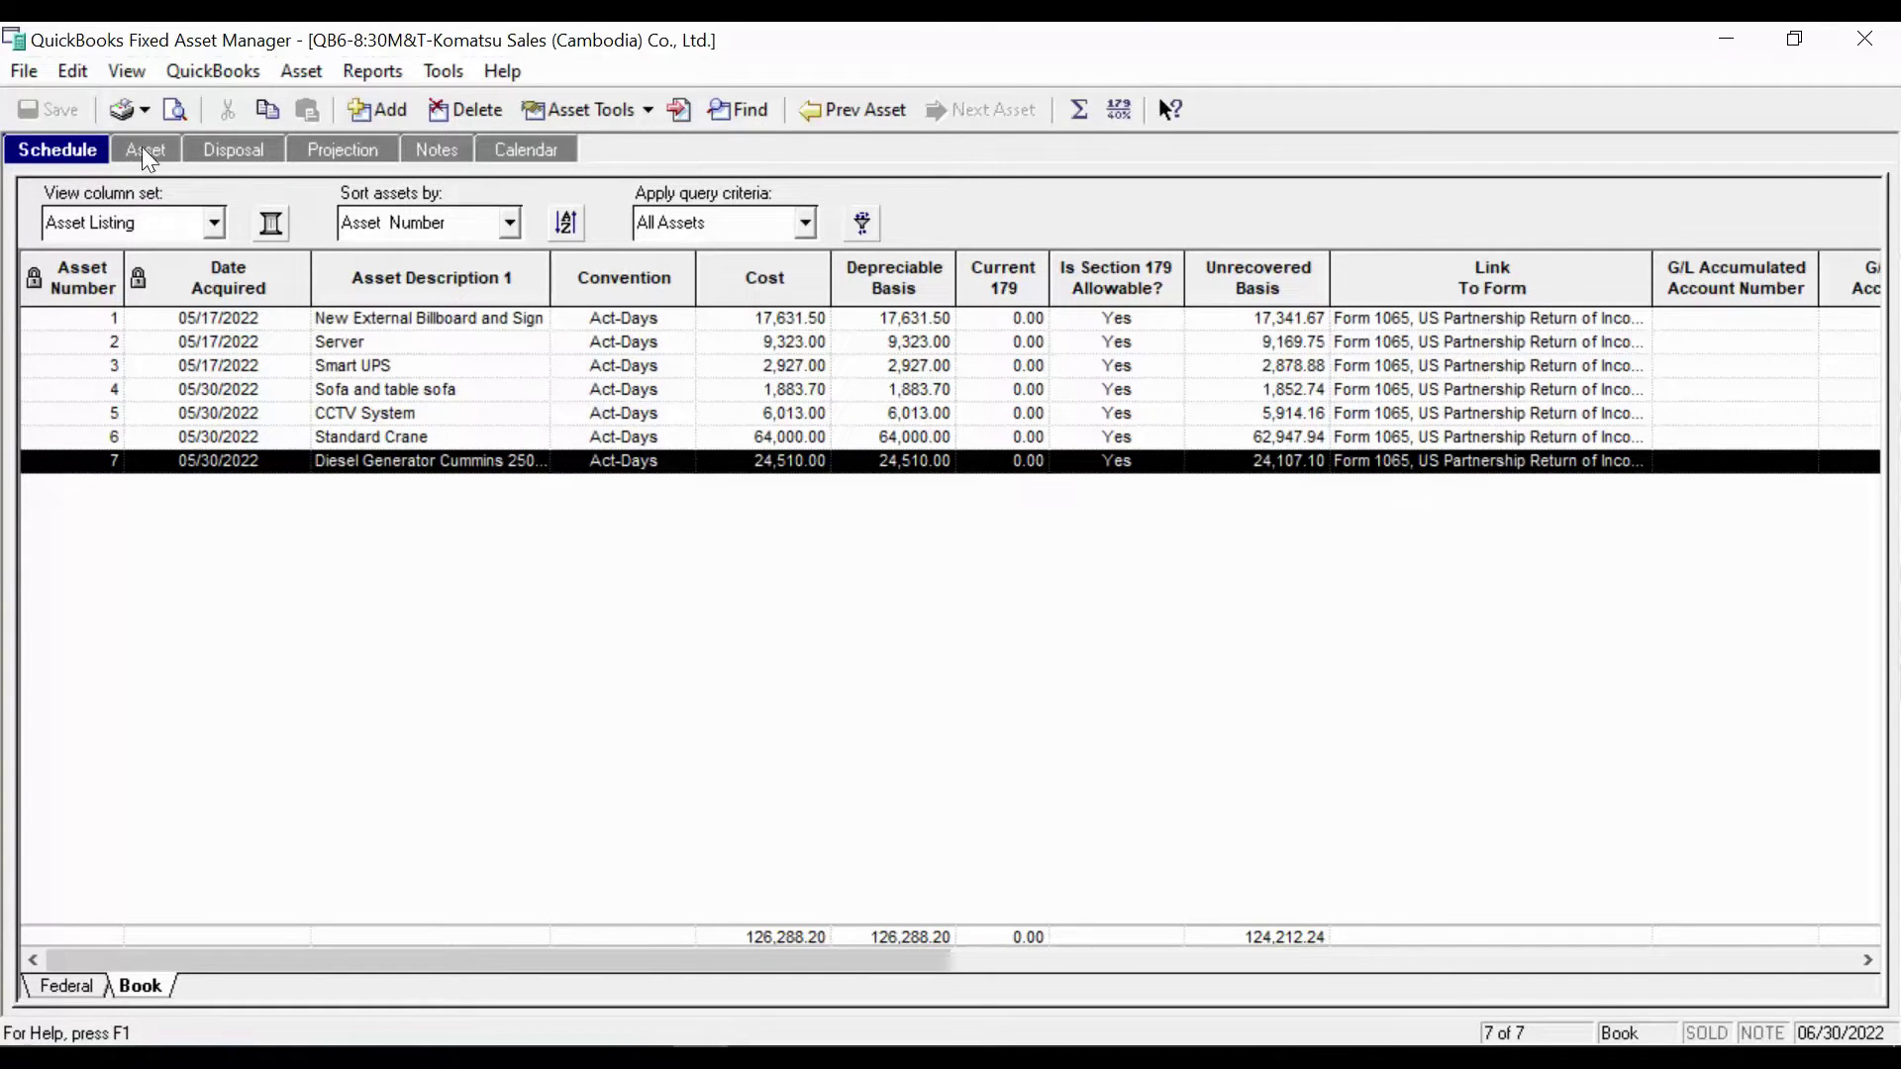
# View the depreciation projection and asset detail of the Diesel Generator Cummins 250KVA, and return to the asset schedule
pyautogui.click(24, 71)
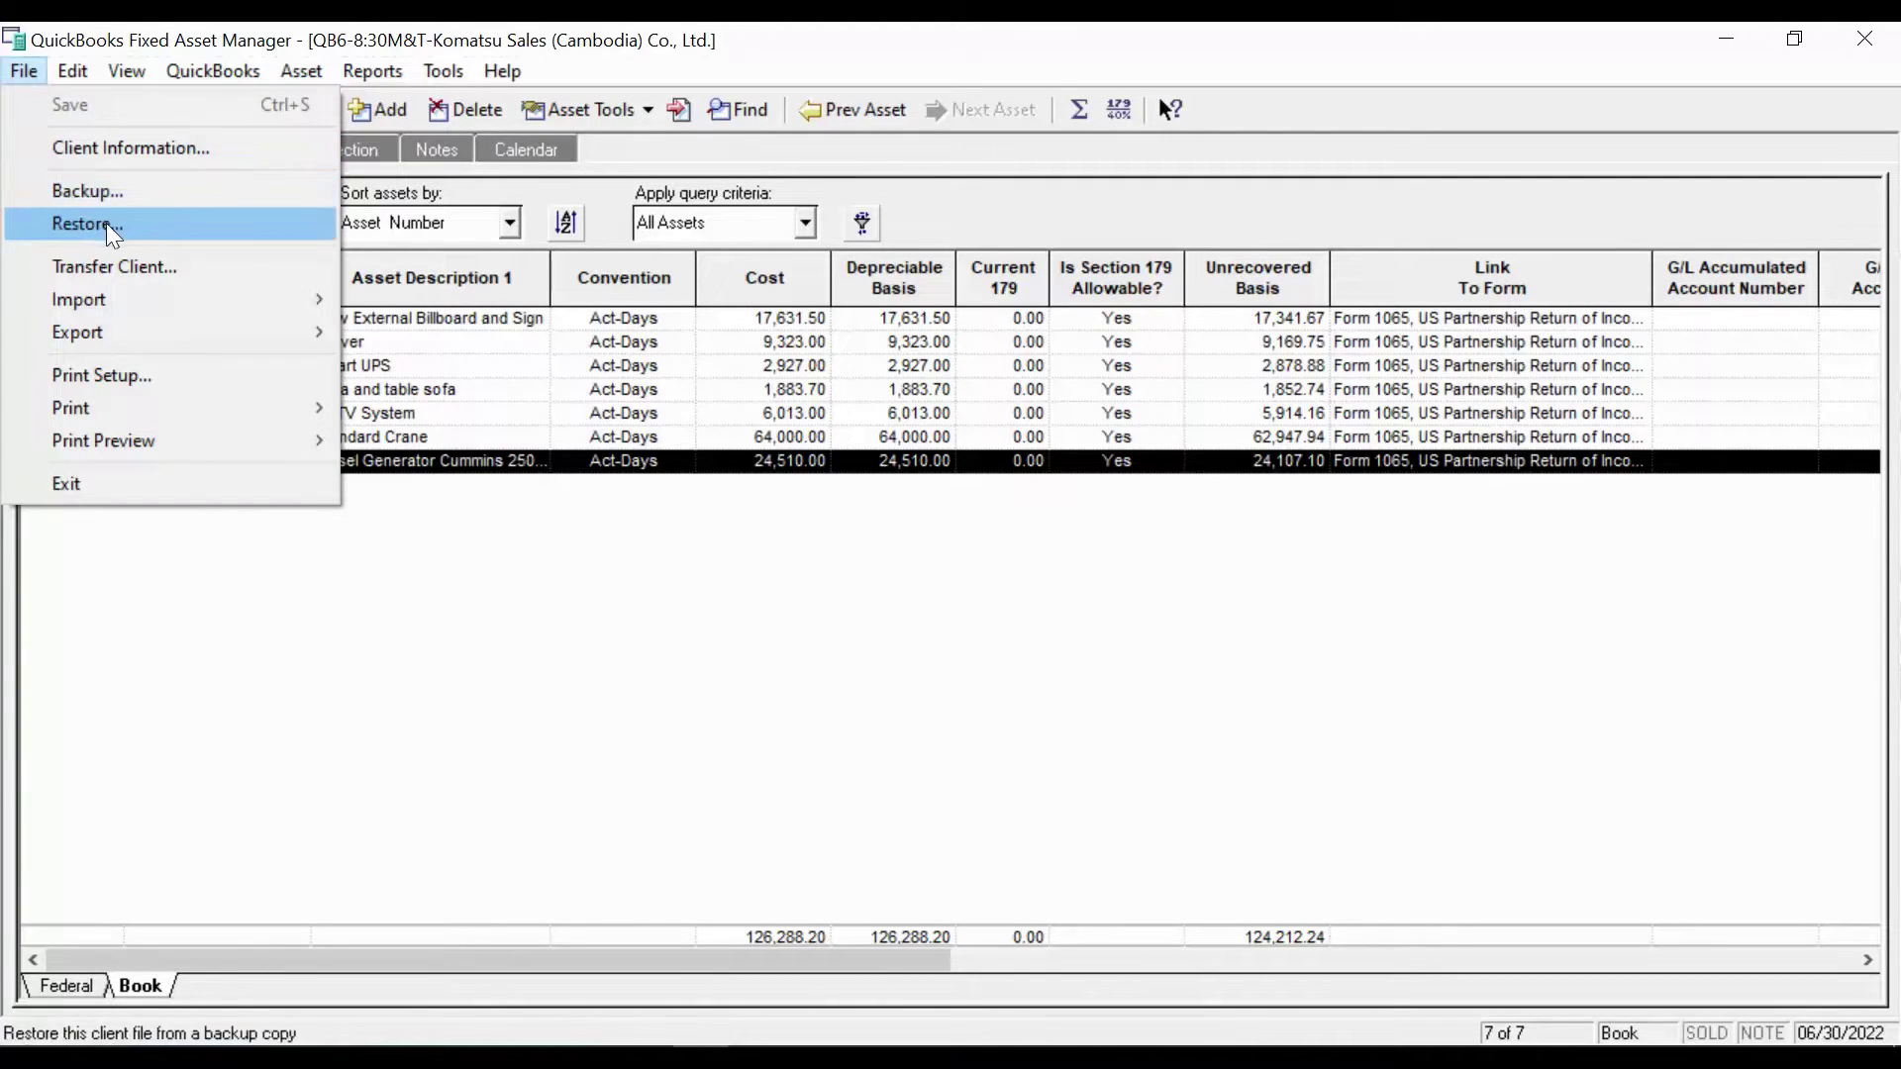
pyautogui.moveTo(73, 74)
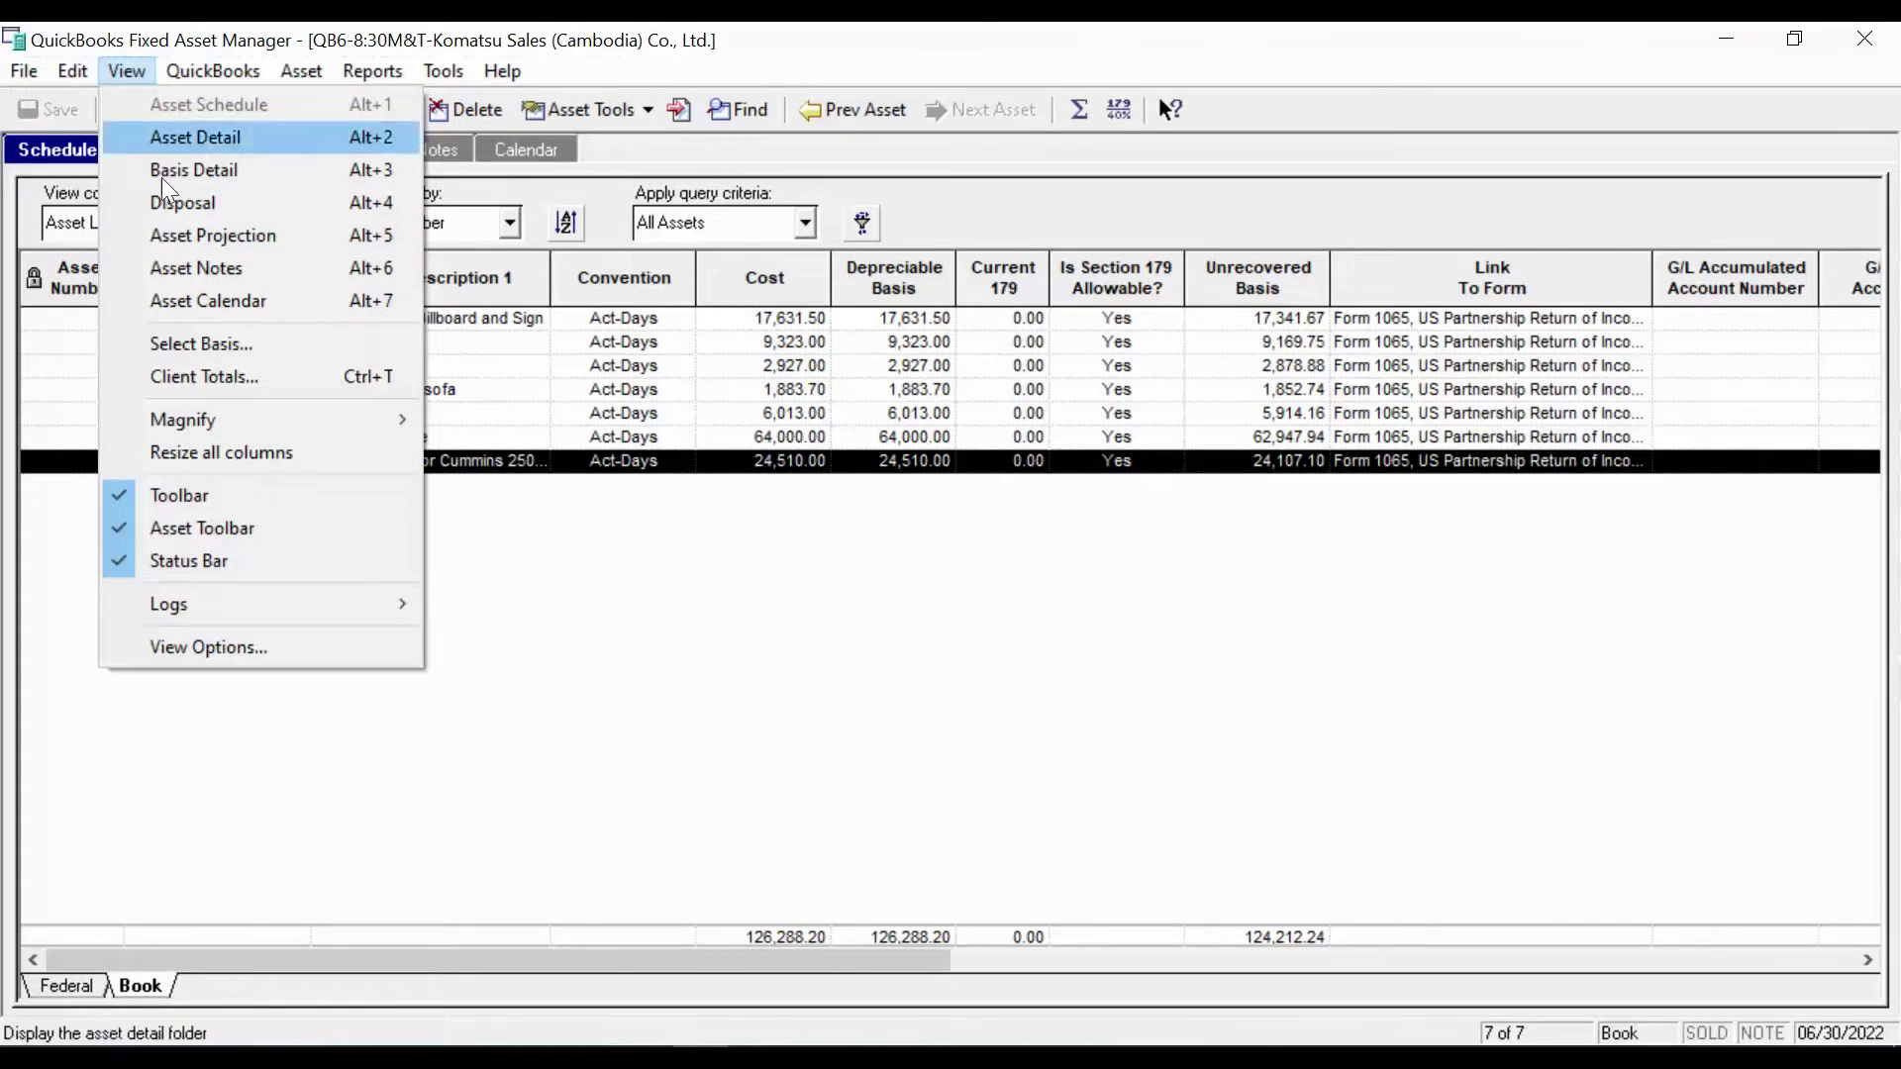
pyautogui.click(180, 233)
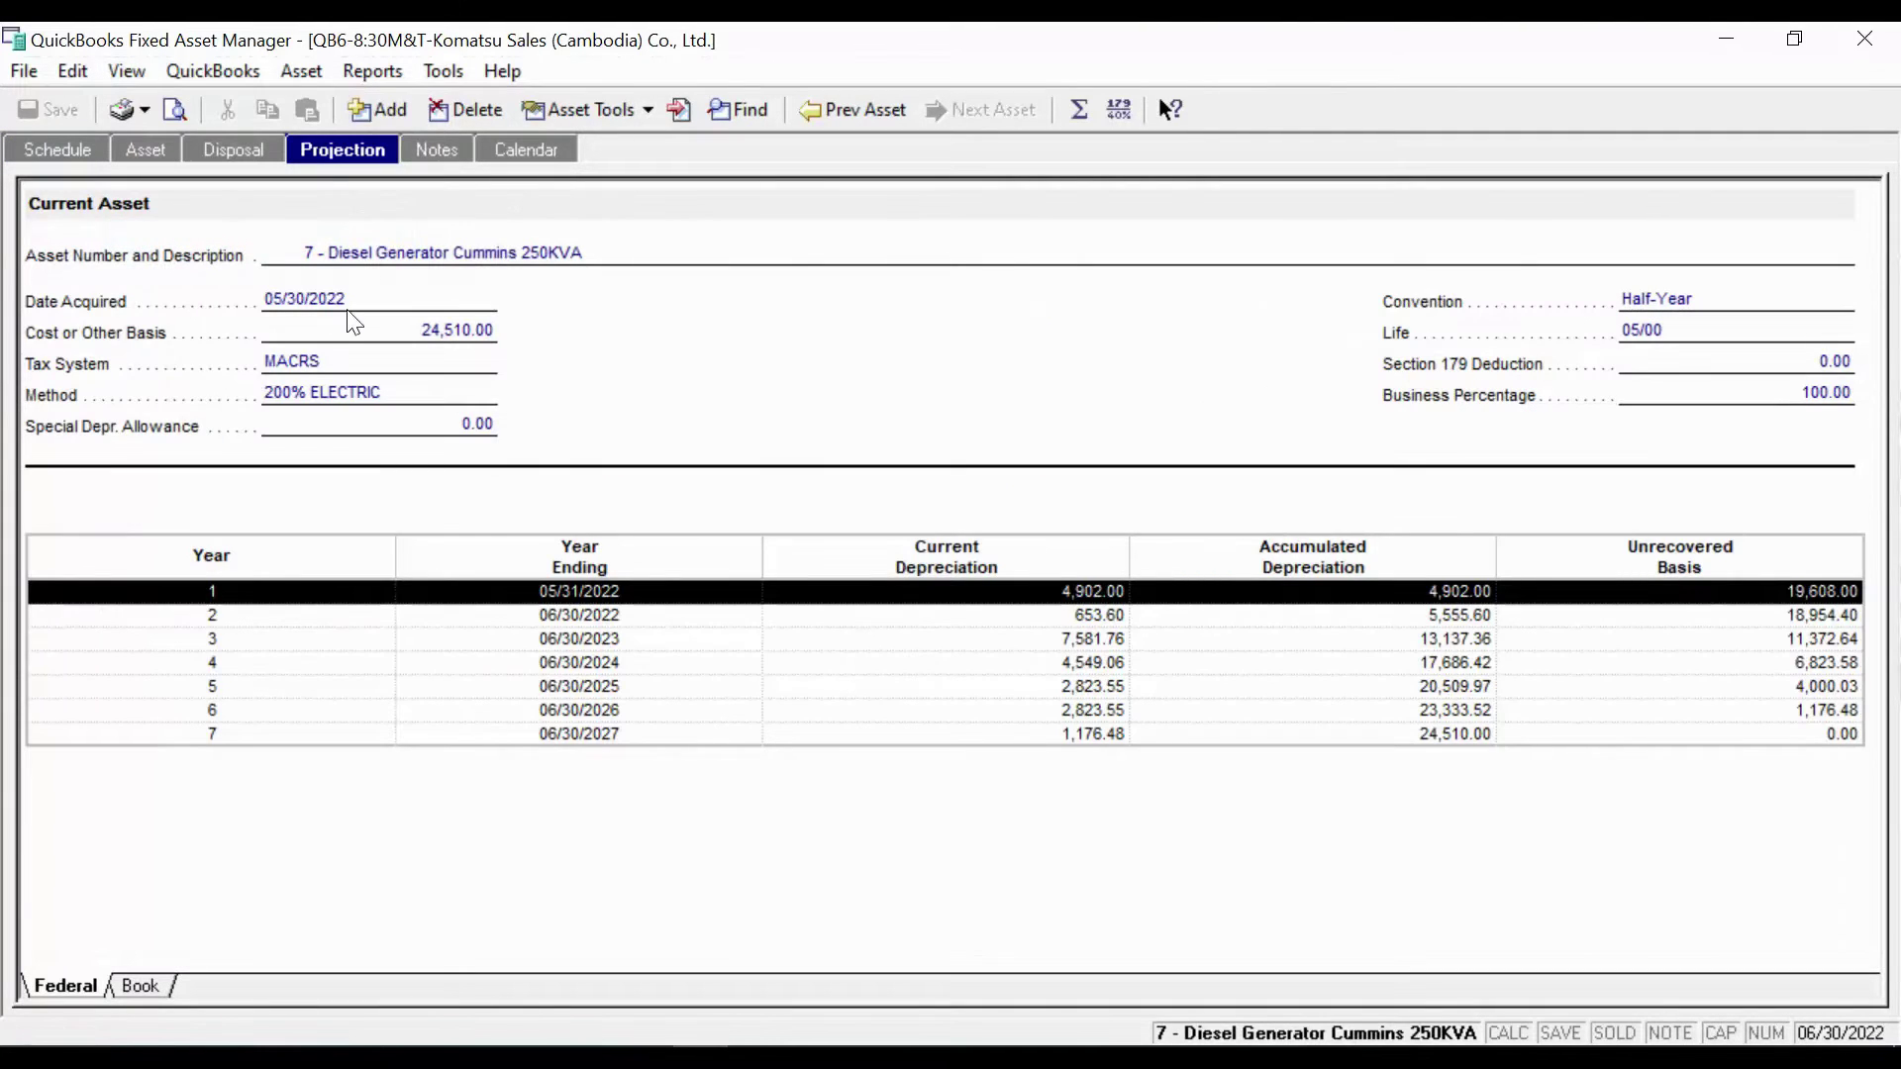
pyautogui.click(129, 69)
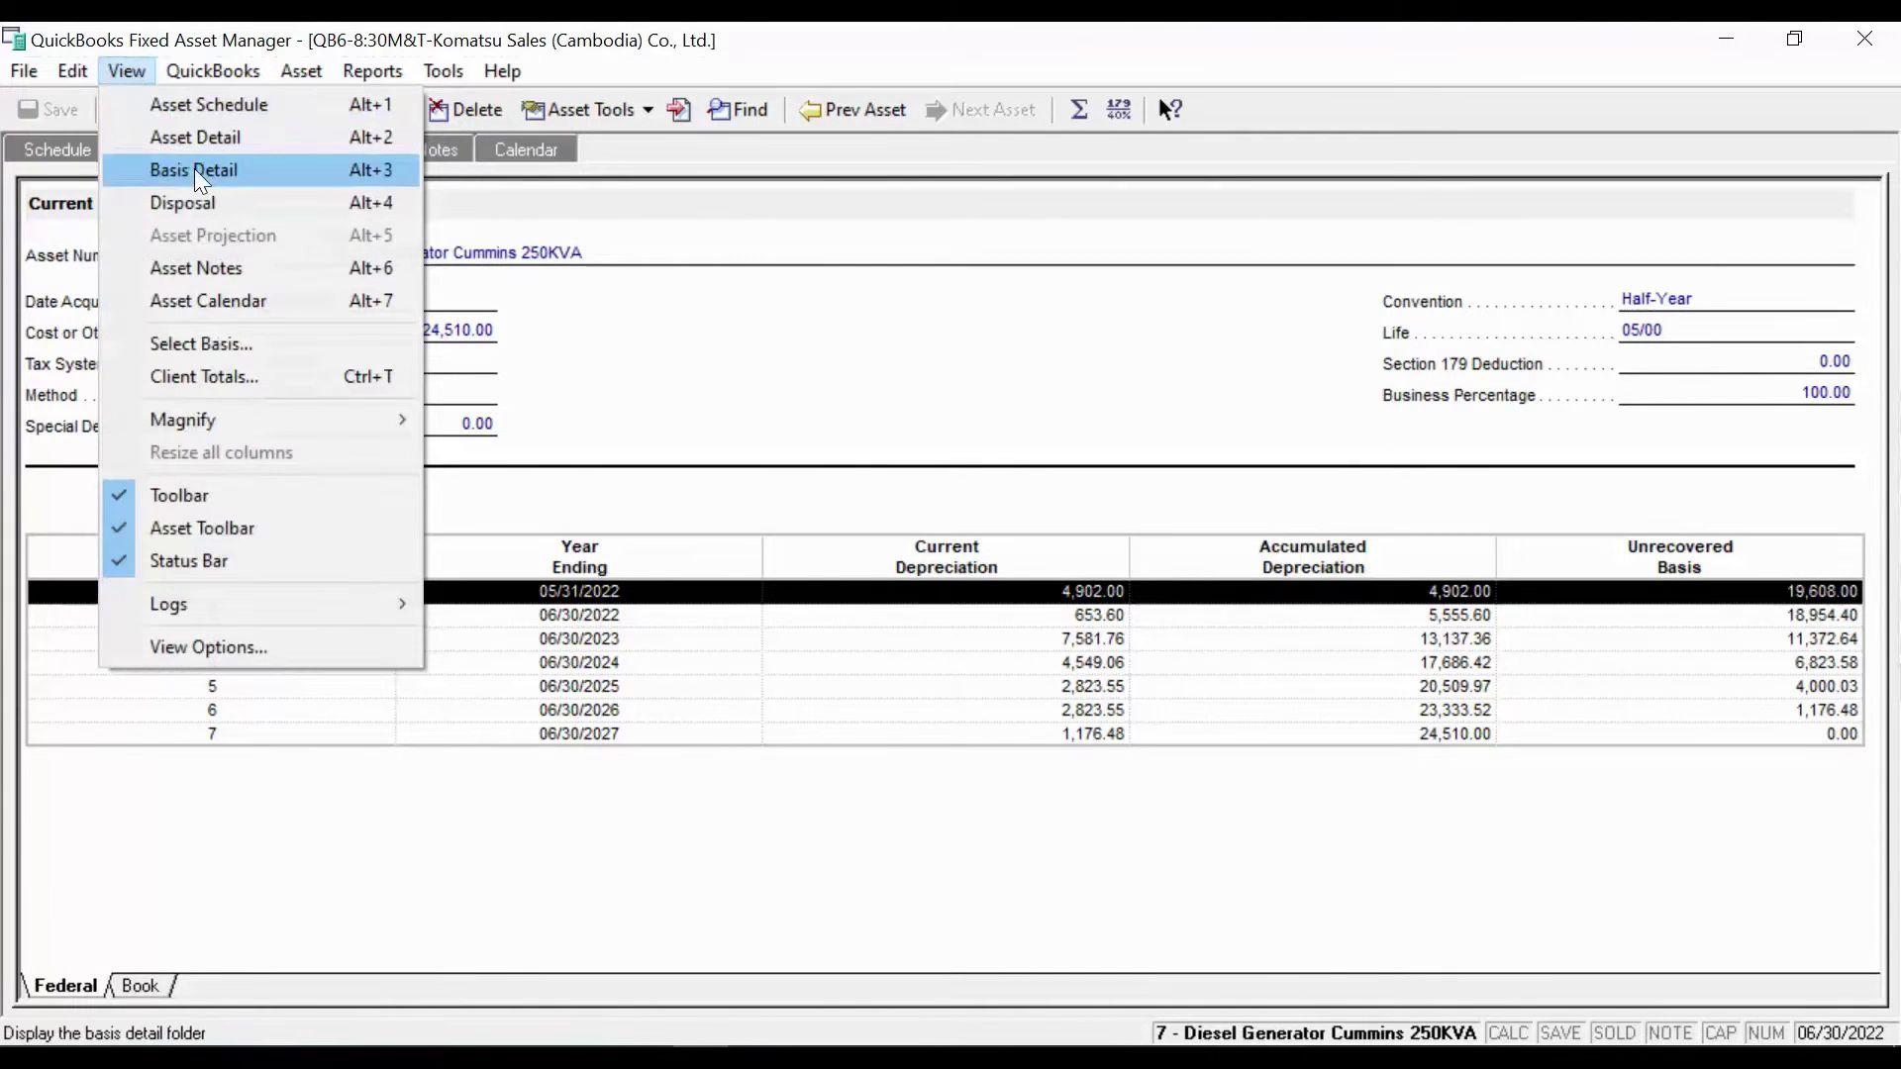
pyautogui.click(195, 143)
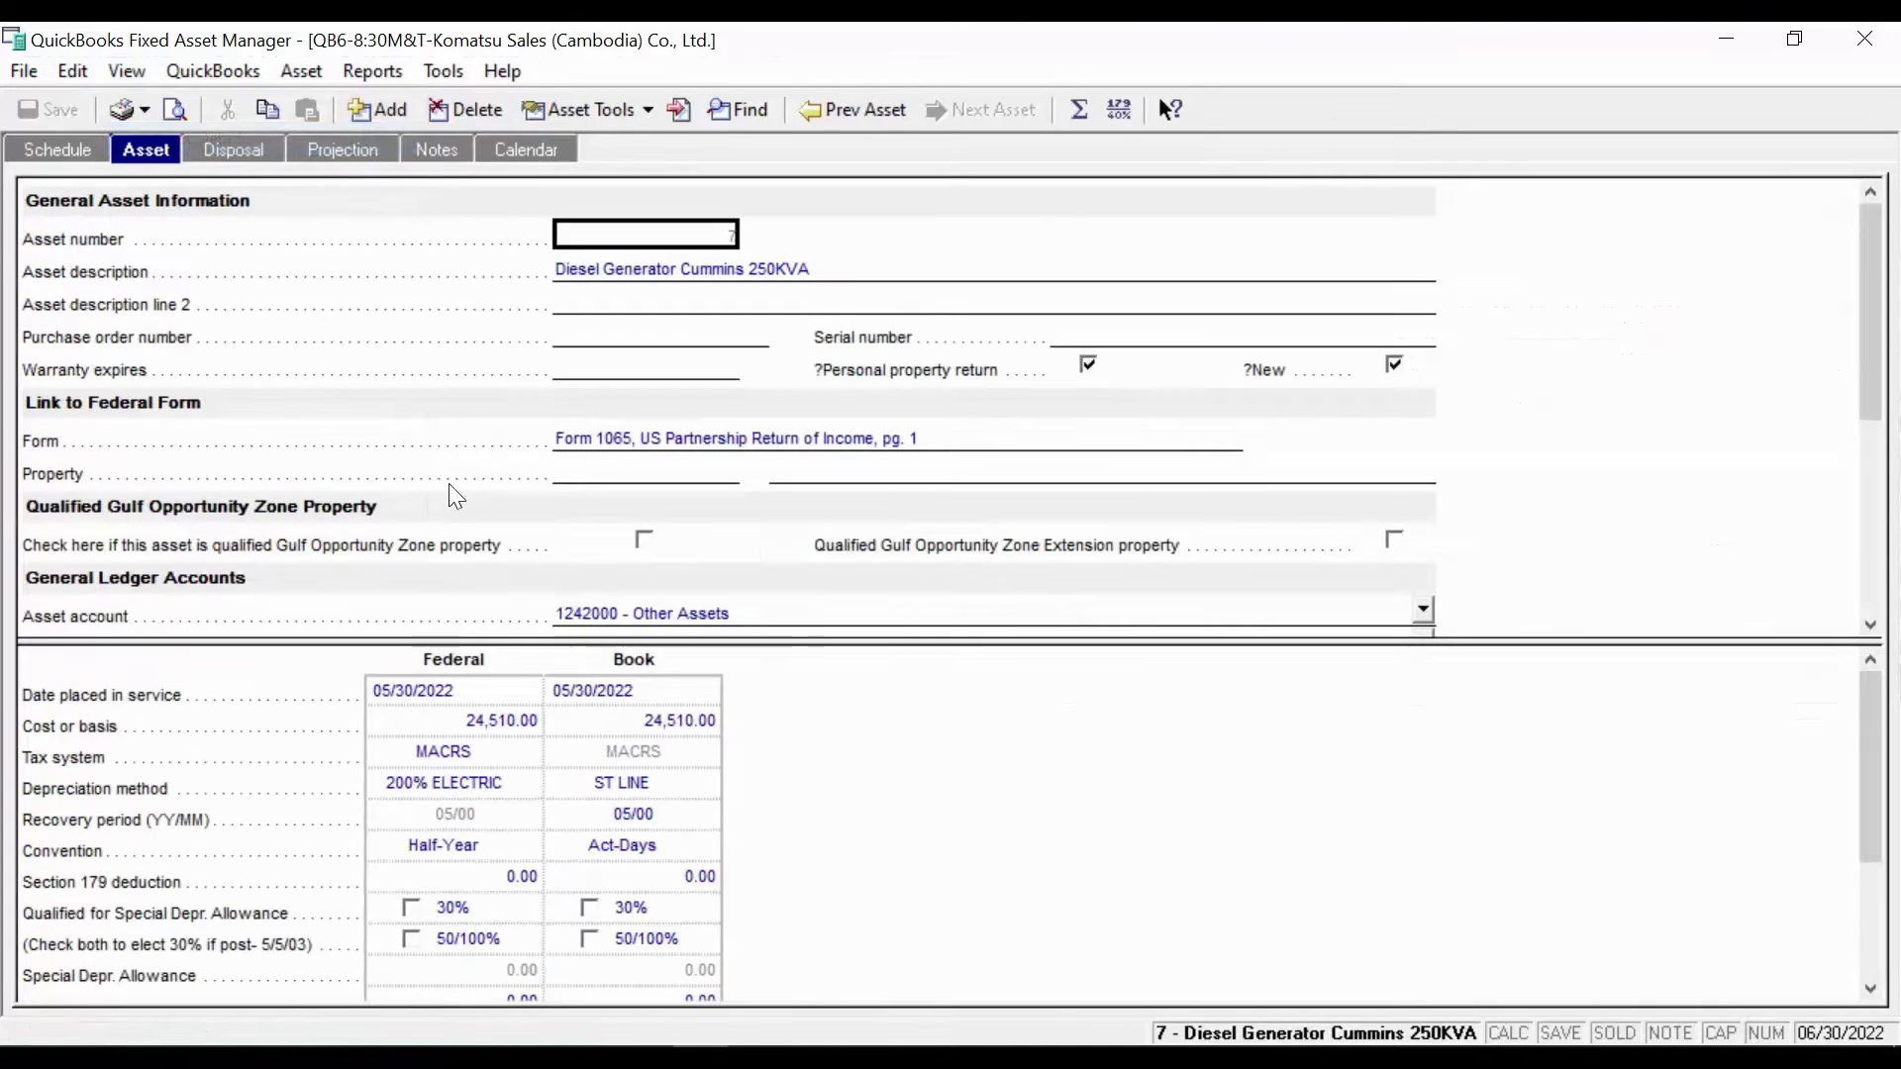
pyautogui.click(121, 74)
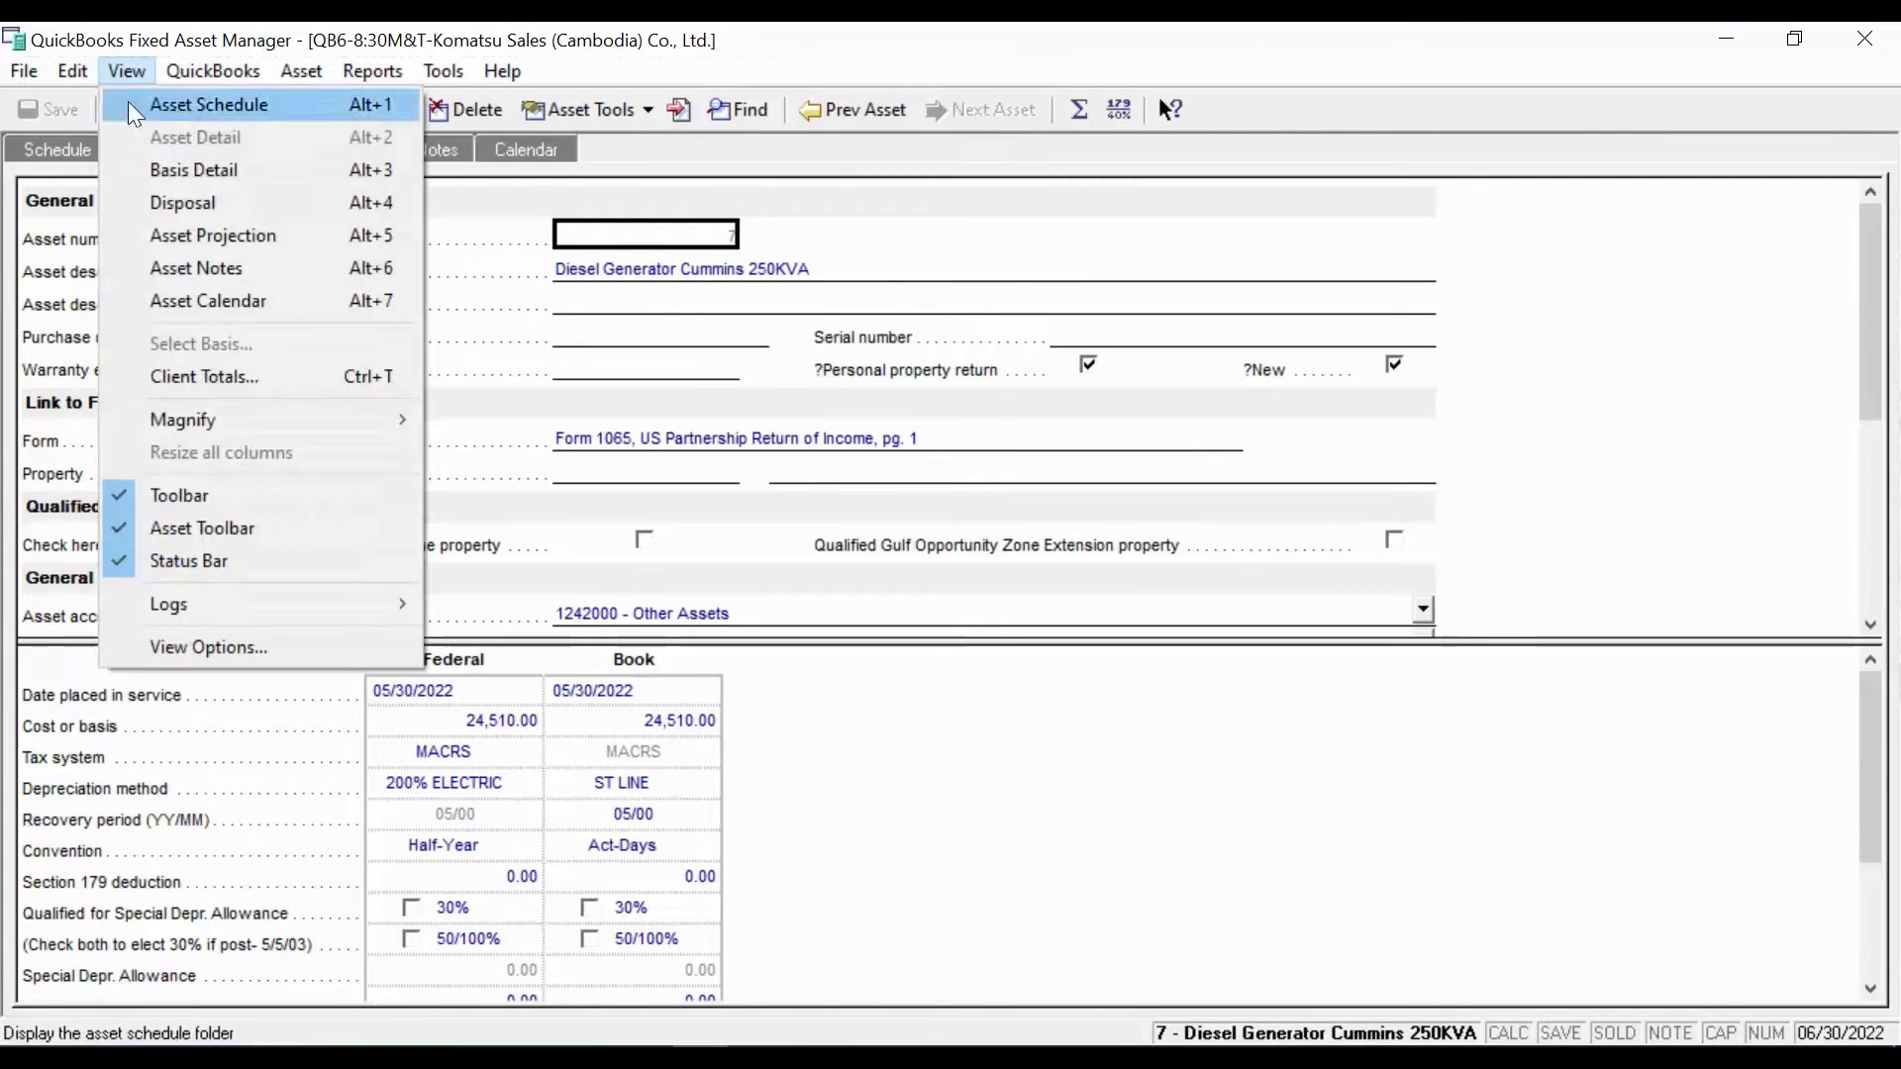
pyautogui.click(147, 116)
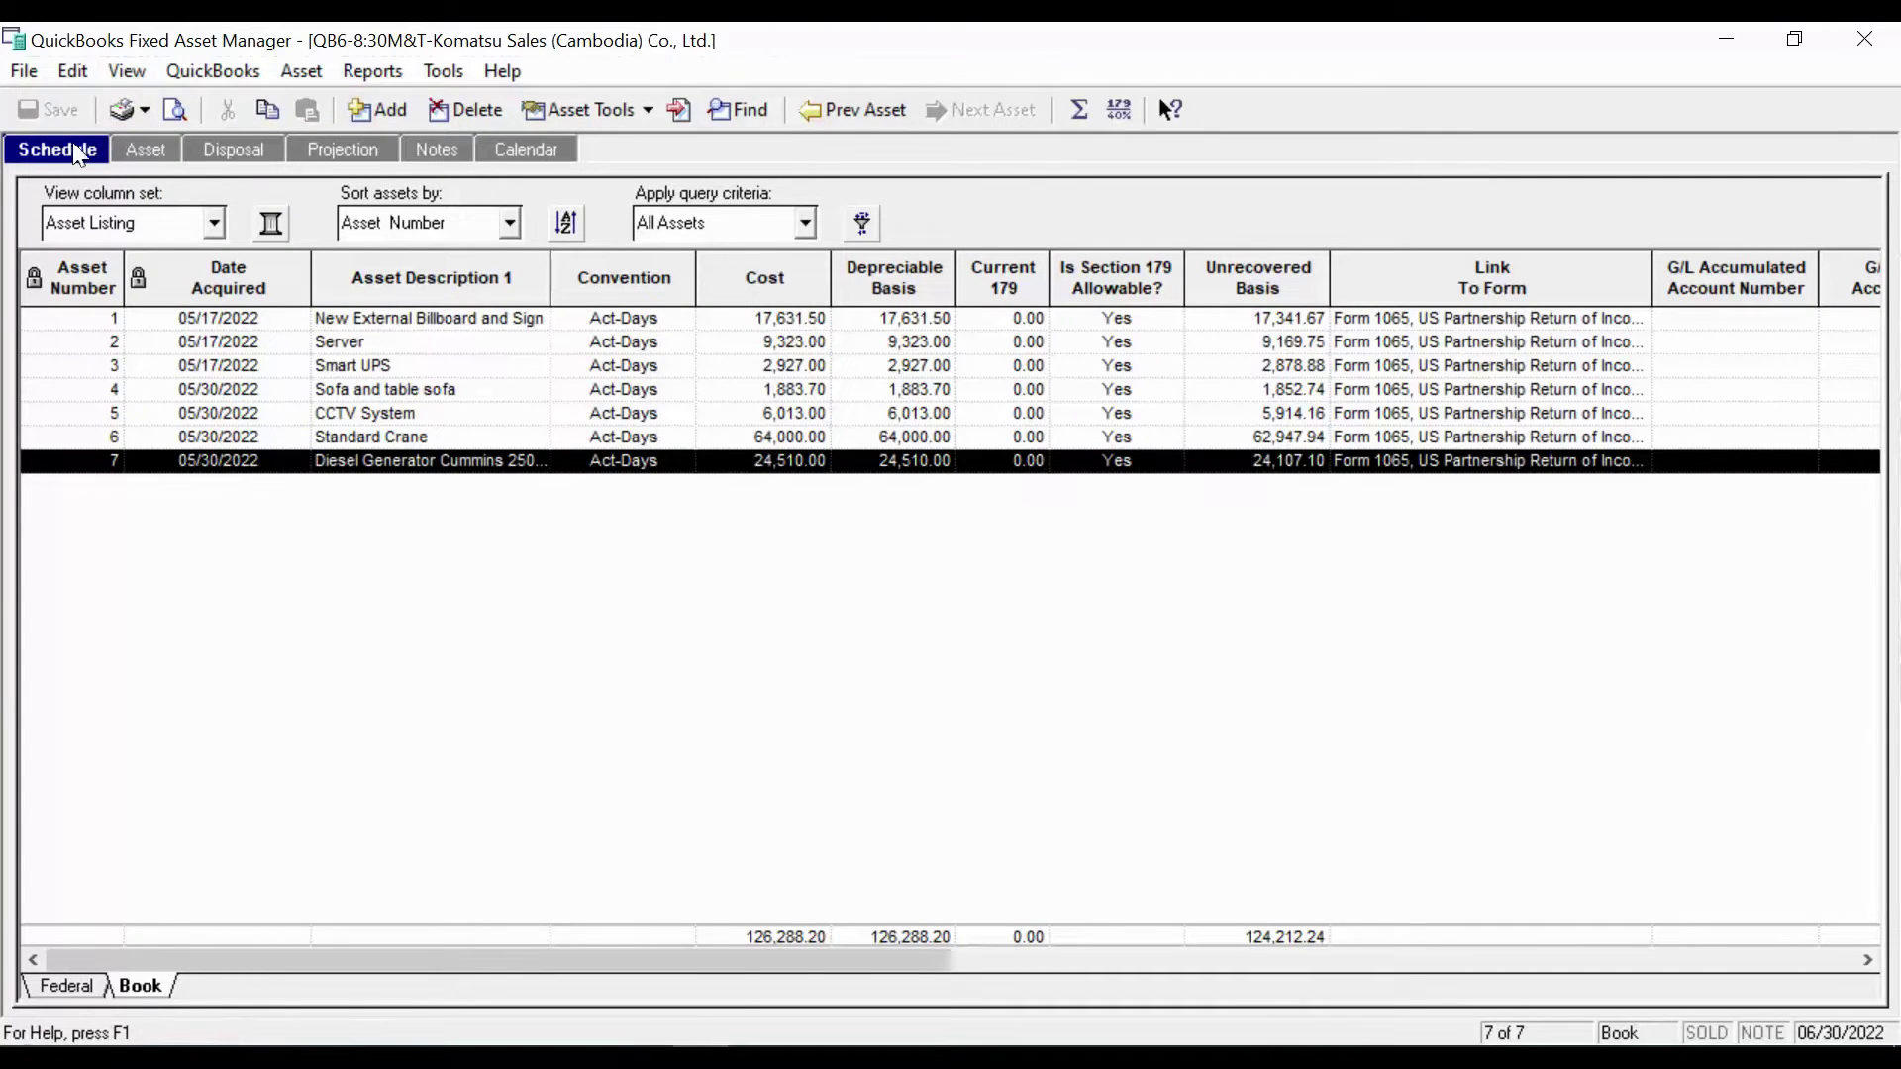
# Examine the generator's general asset information and its disposal information for the Federal and Book bases
pyautogui.click(144, 150)
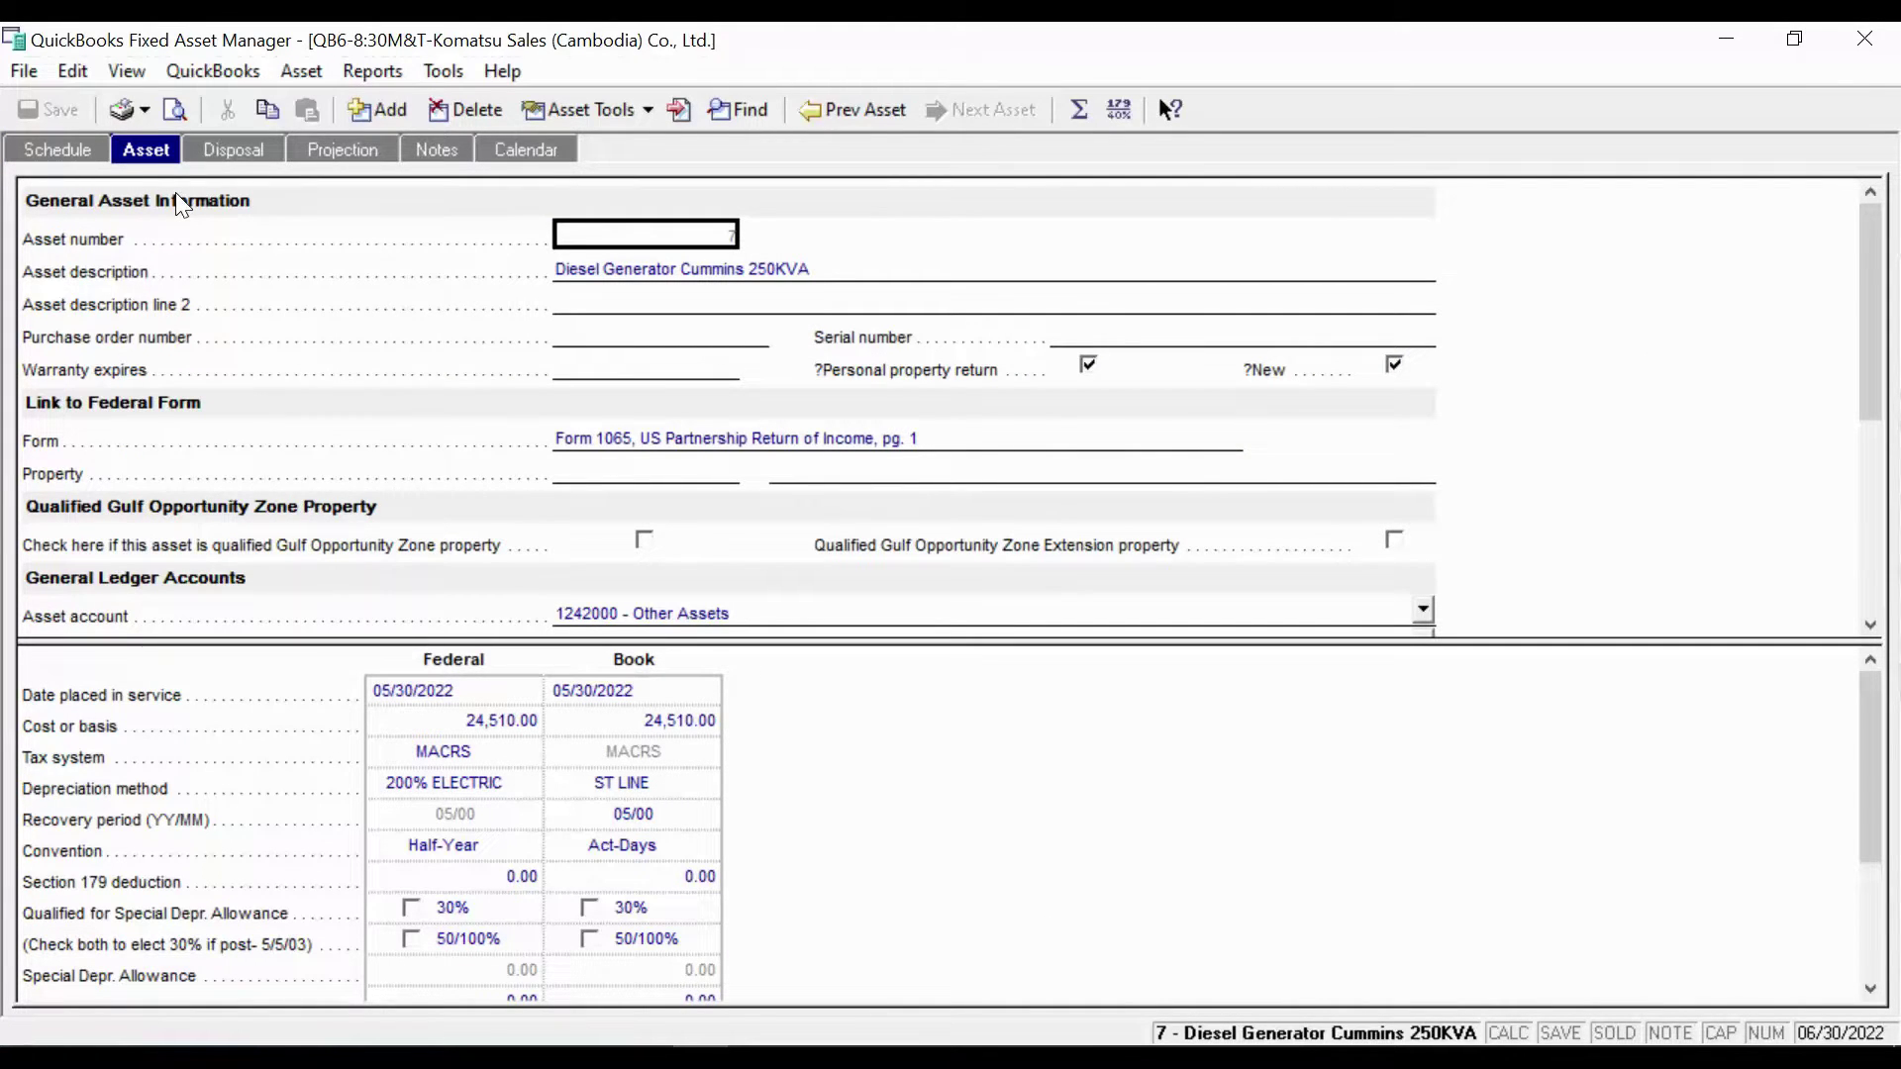
pyautogui.click(240, 149)
pyautogui.click(126, 70)
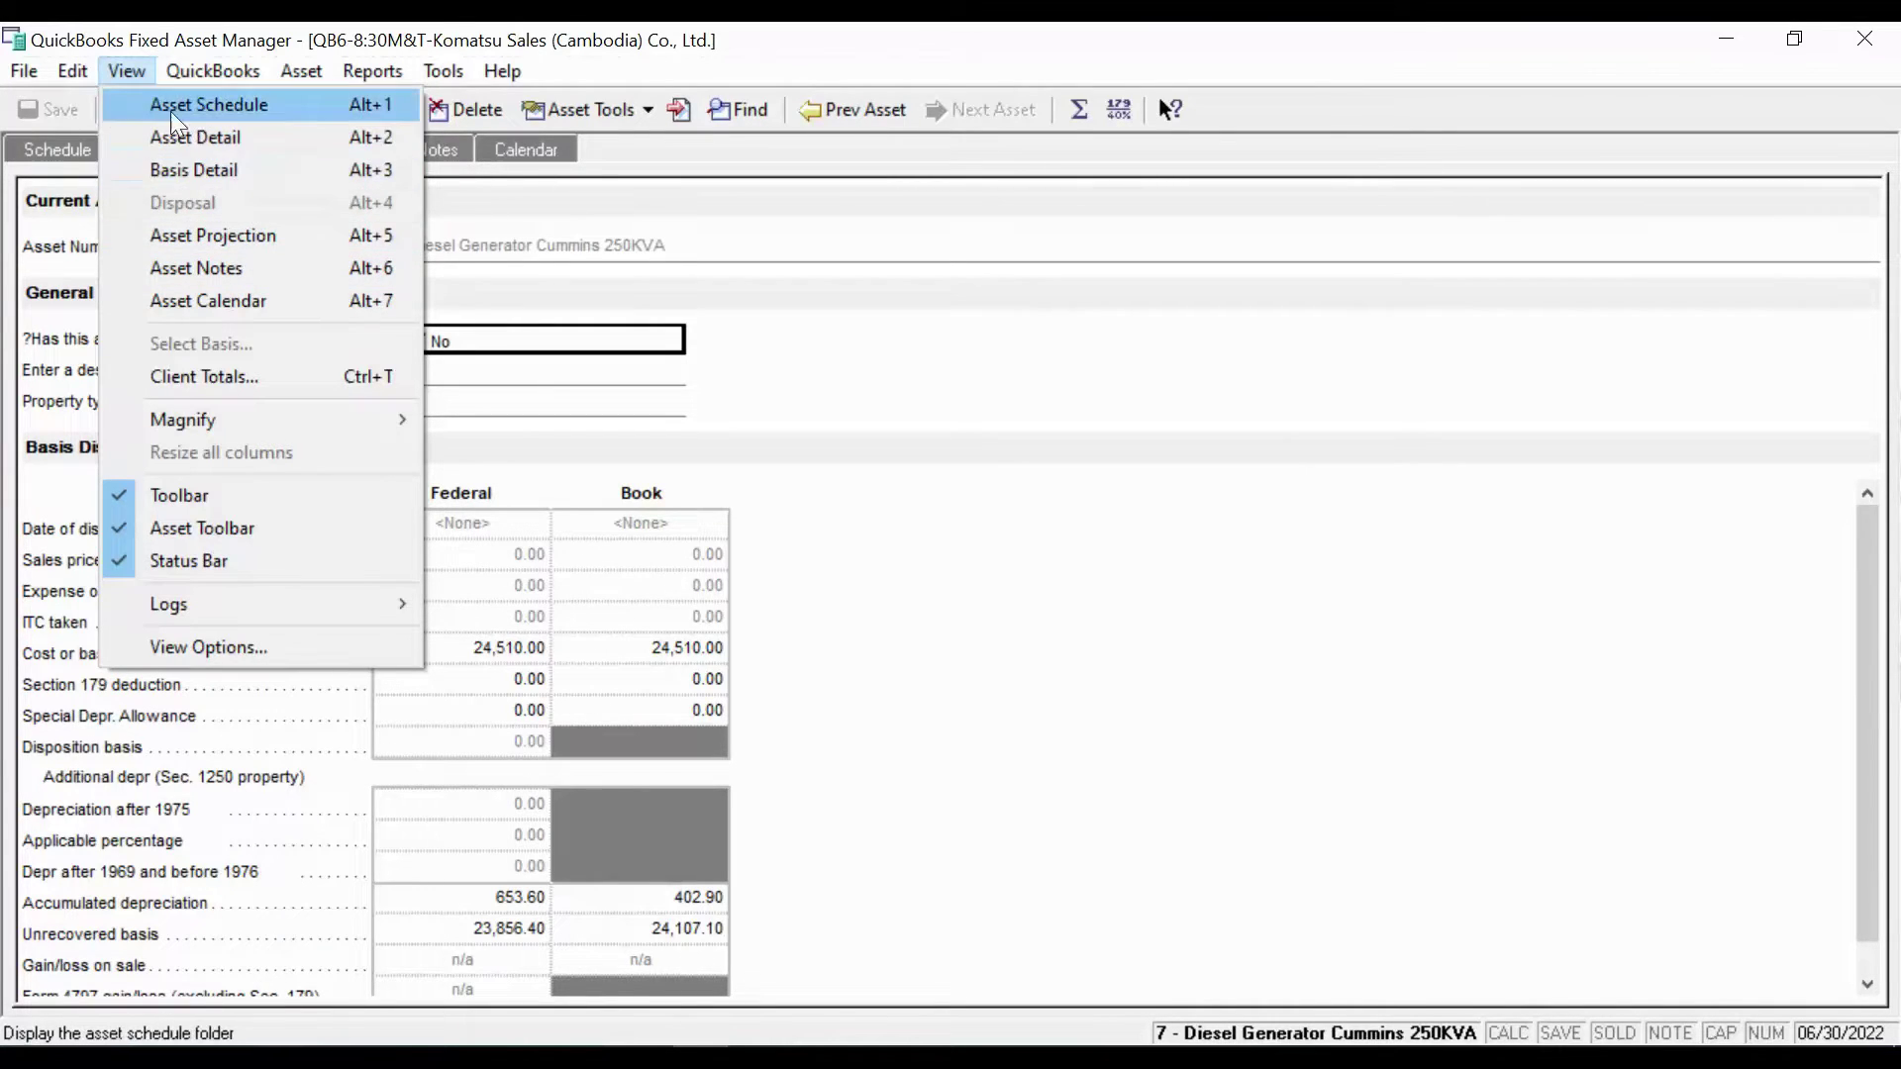
pyautogui.click(557, 190)
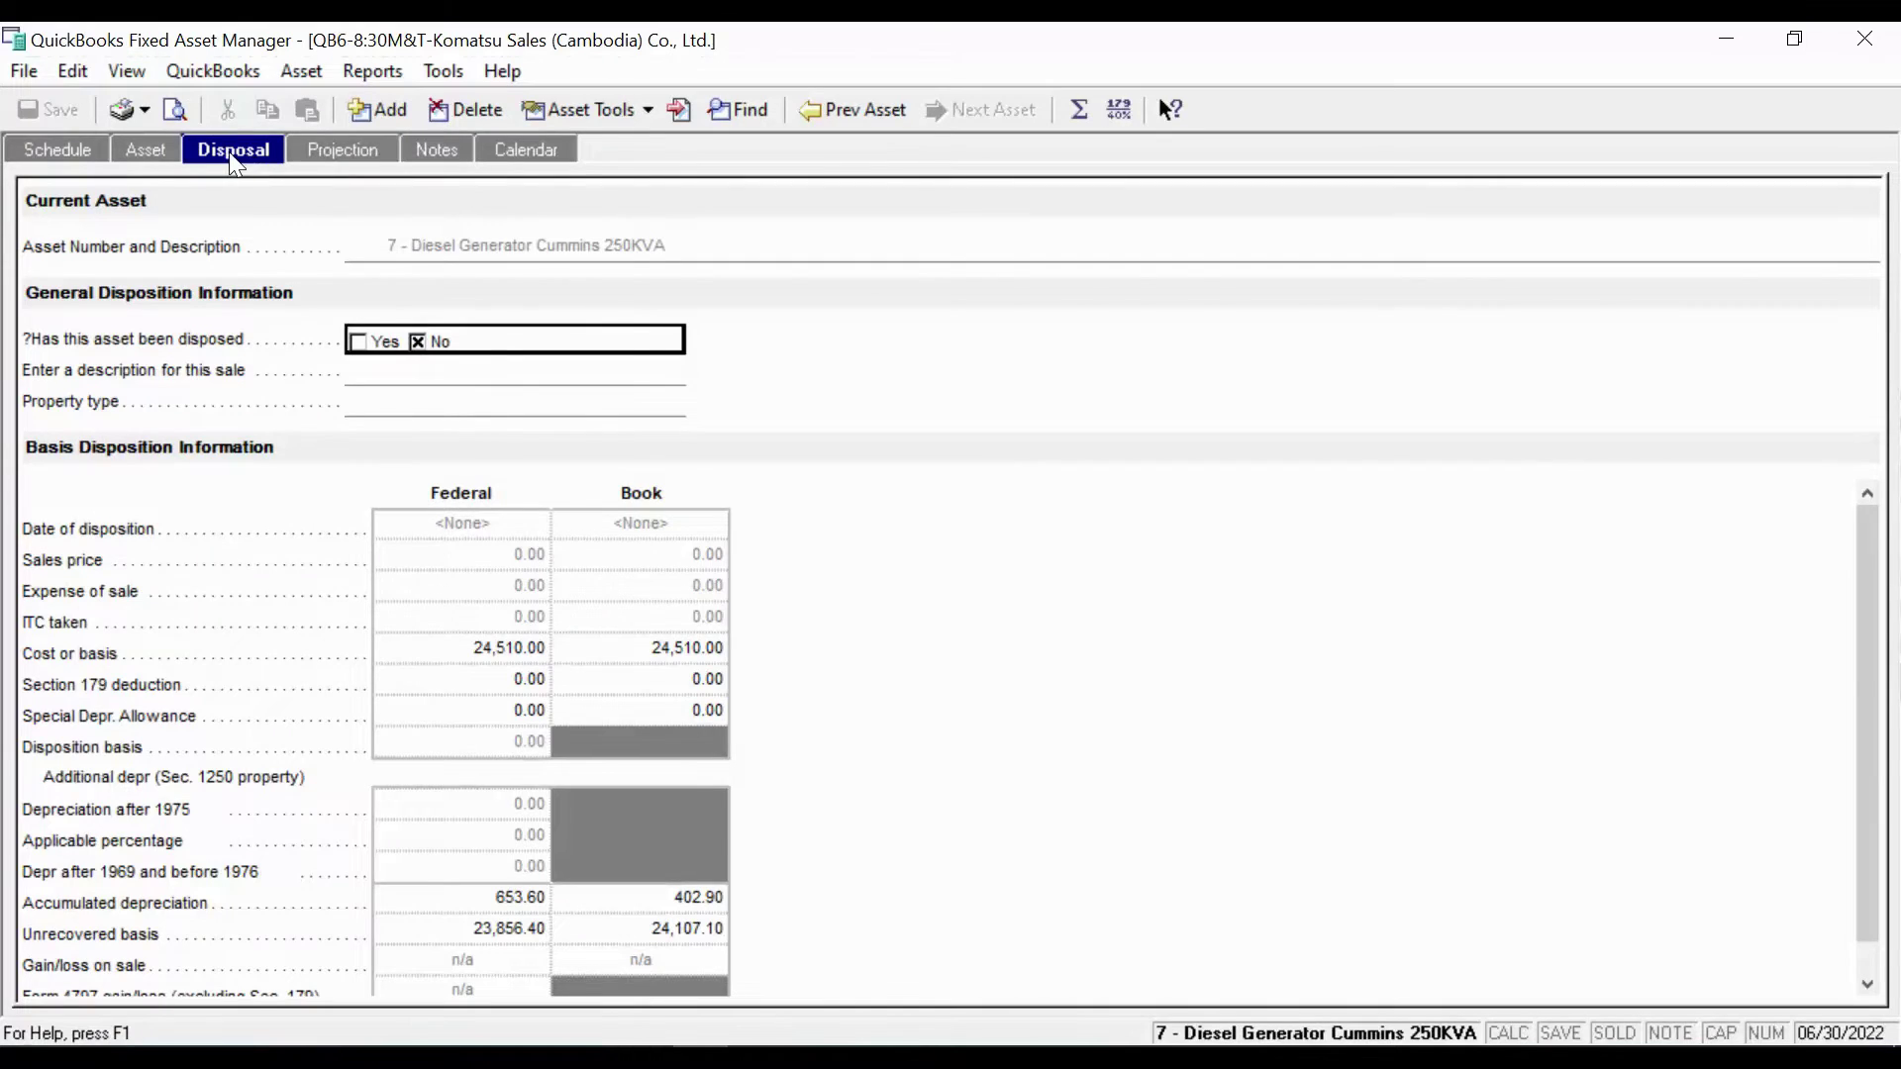
pyautogui.click(74, 149)
pyautogui.click(143, 80)
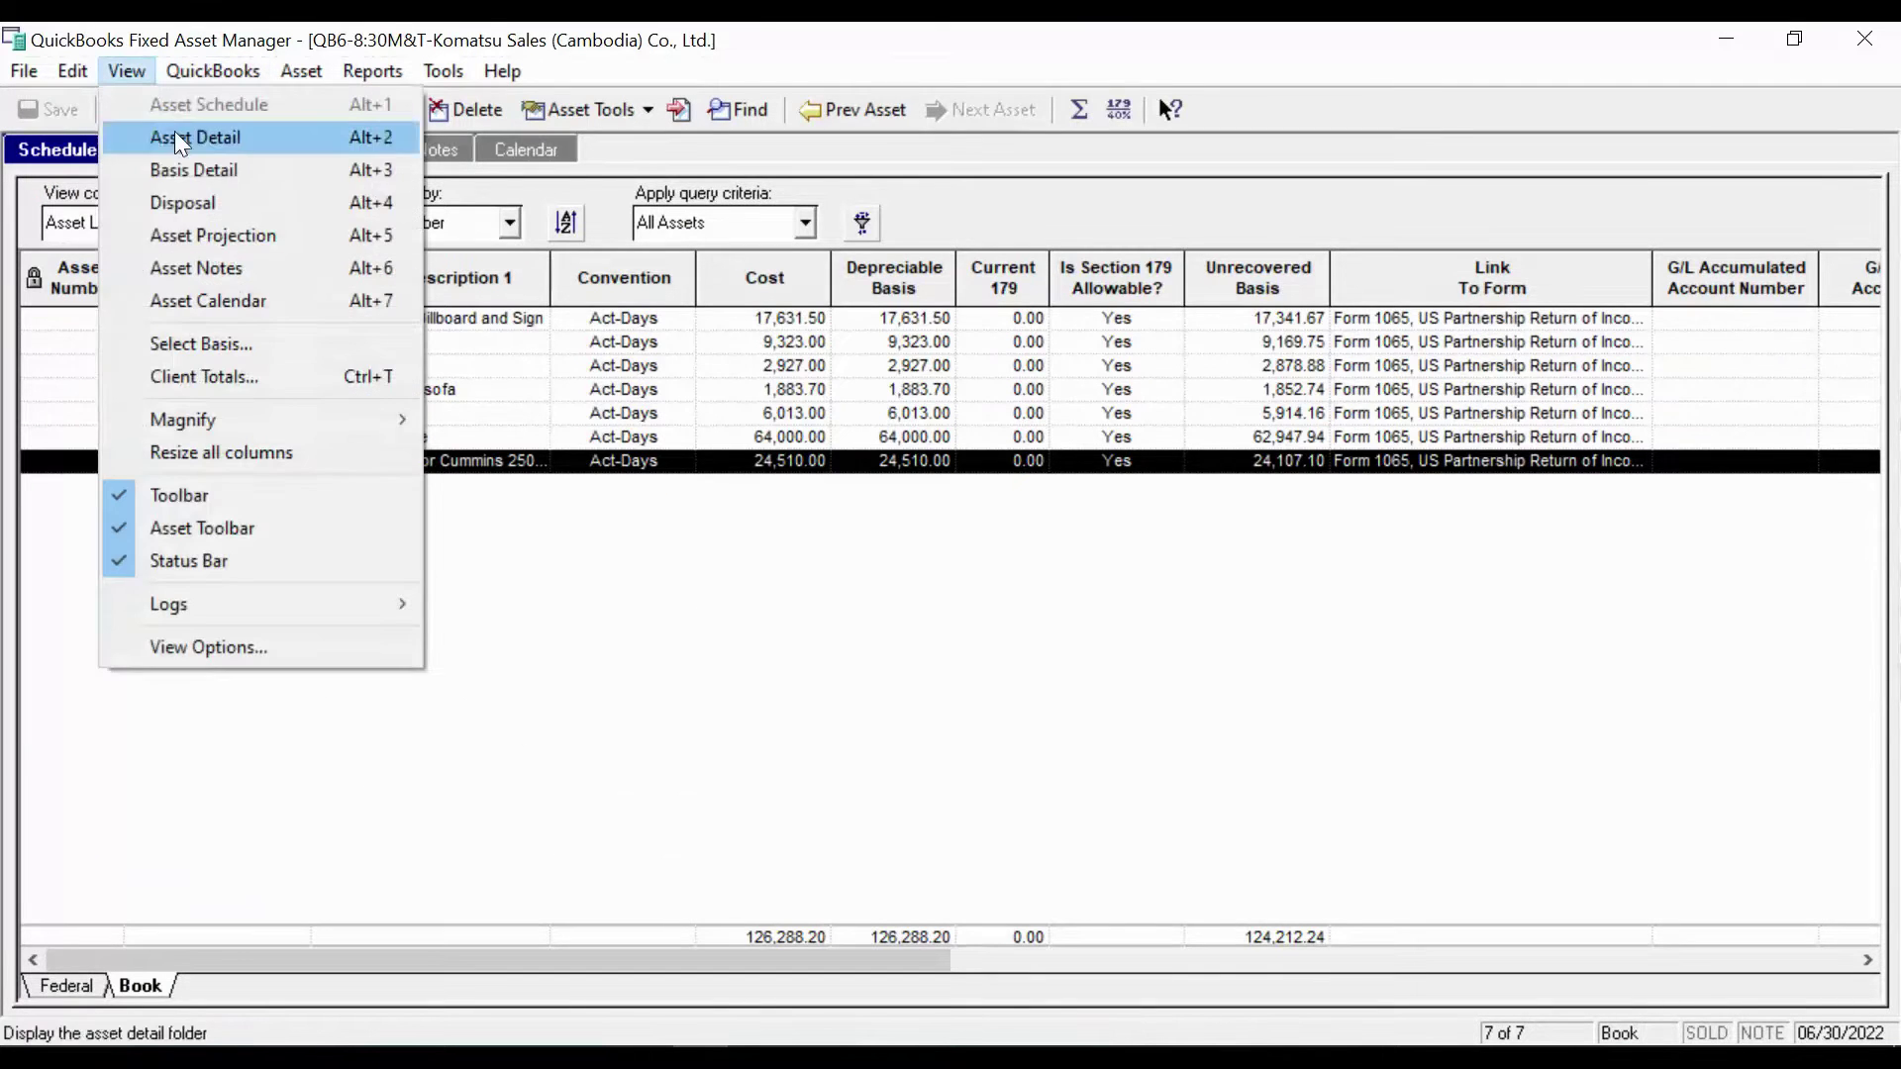
pyautogui.click(196, 199)
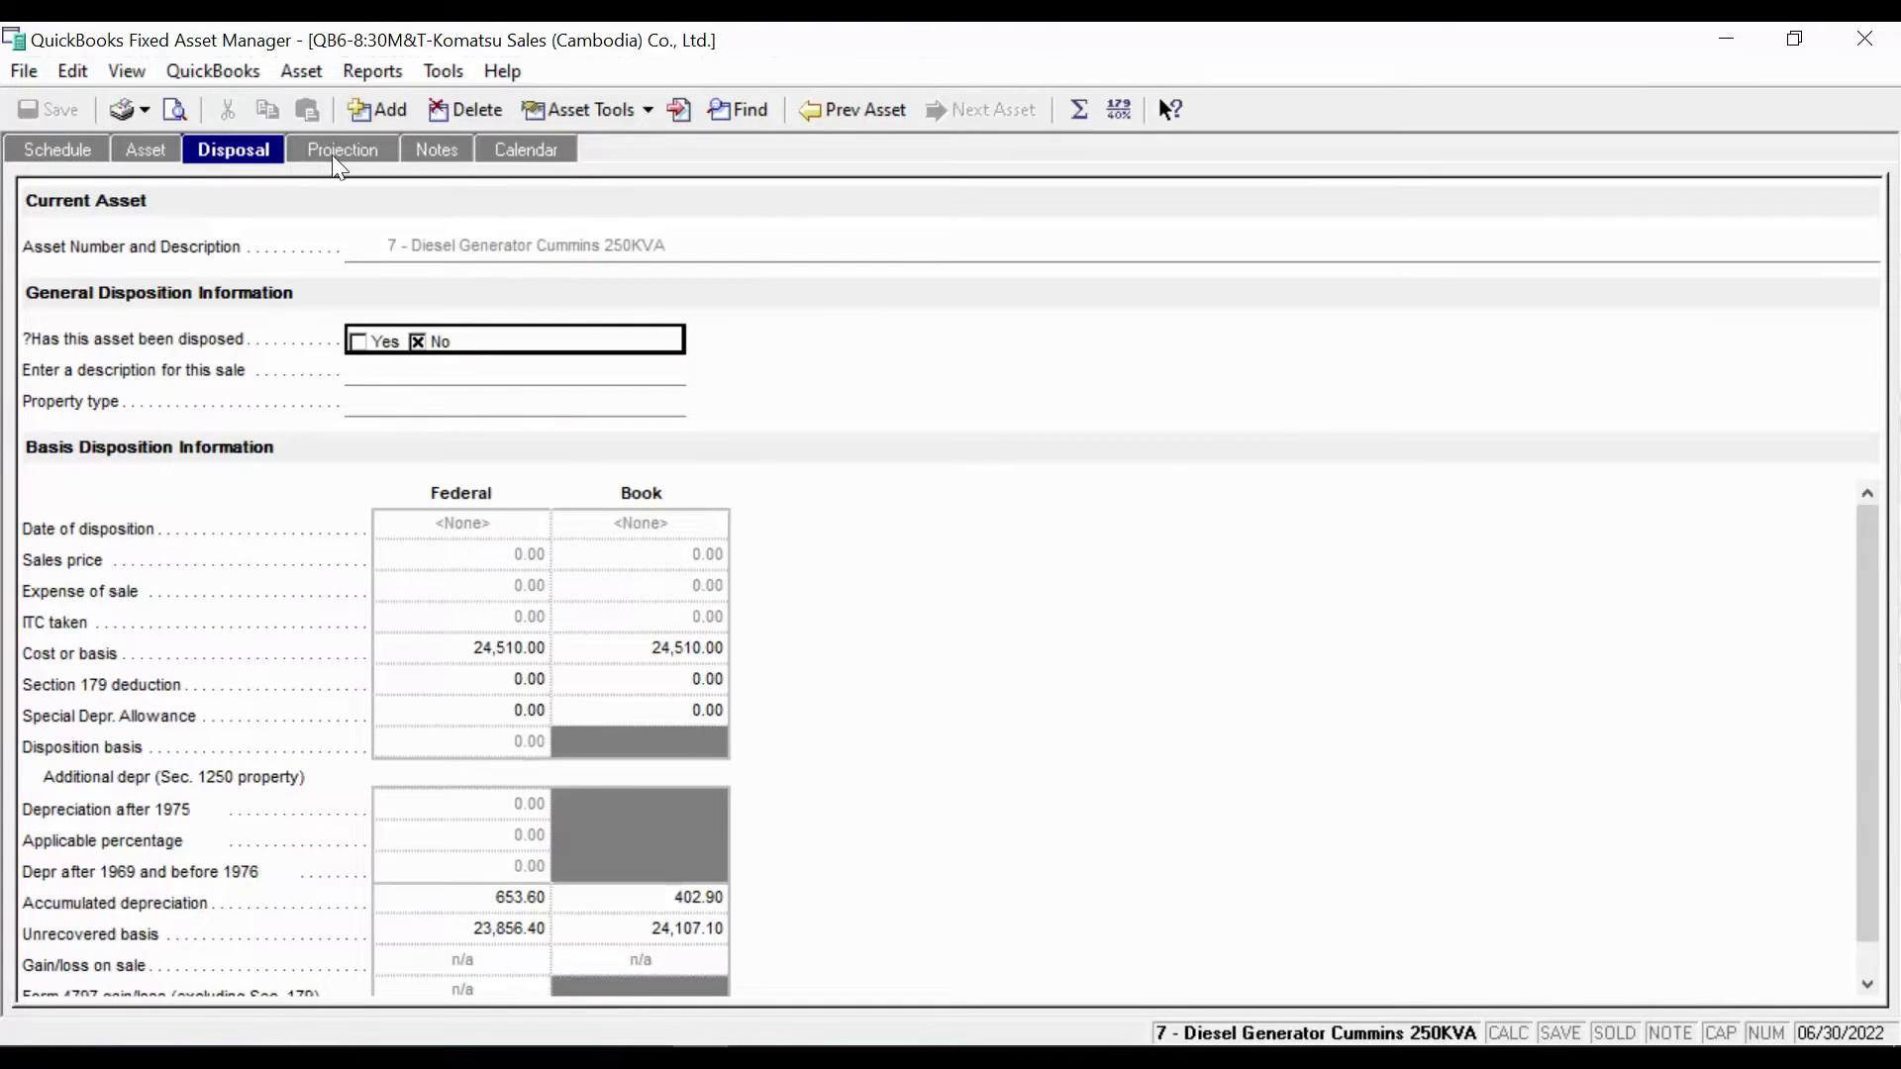
# View the generator's projection, its notes and the asset calendar, and return to the asset schedule
pyautogui.click(129, 72)
pyautogui.click(288, 236)
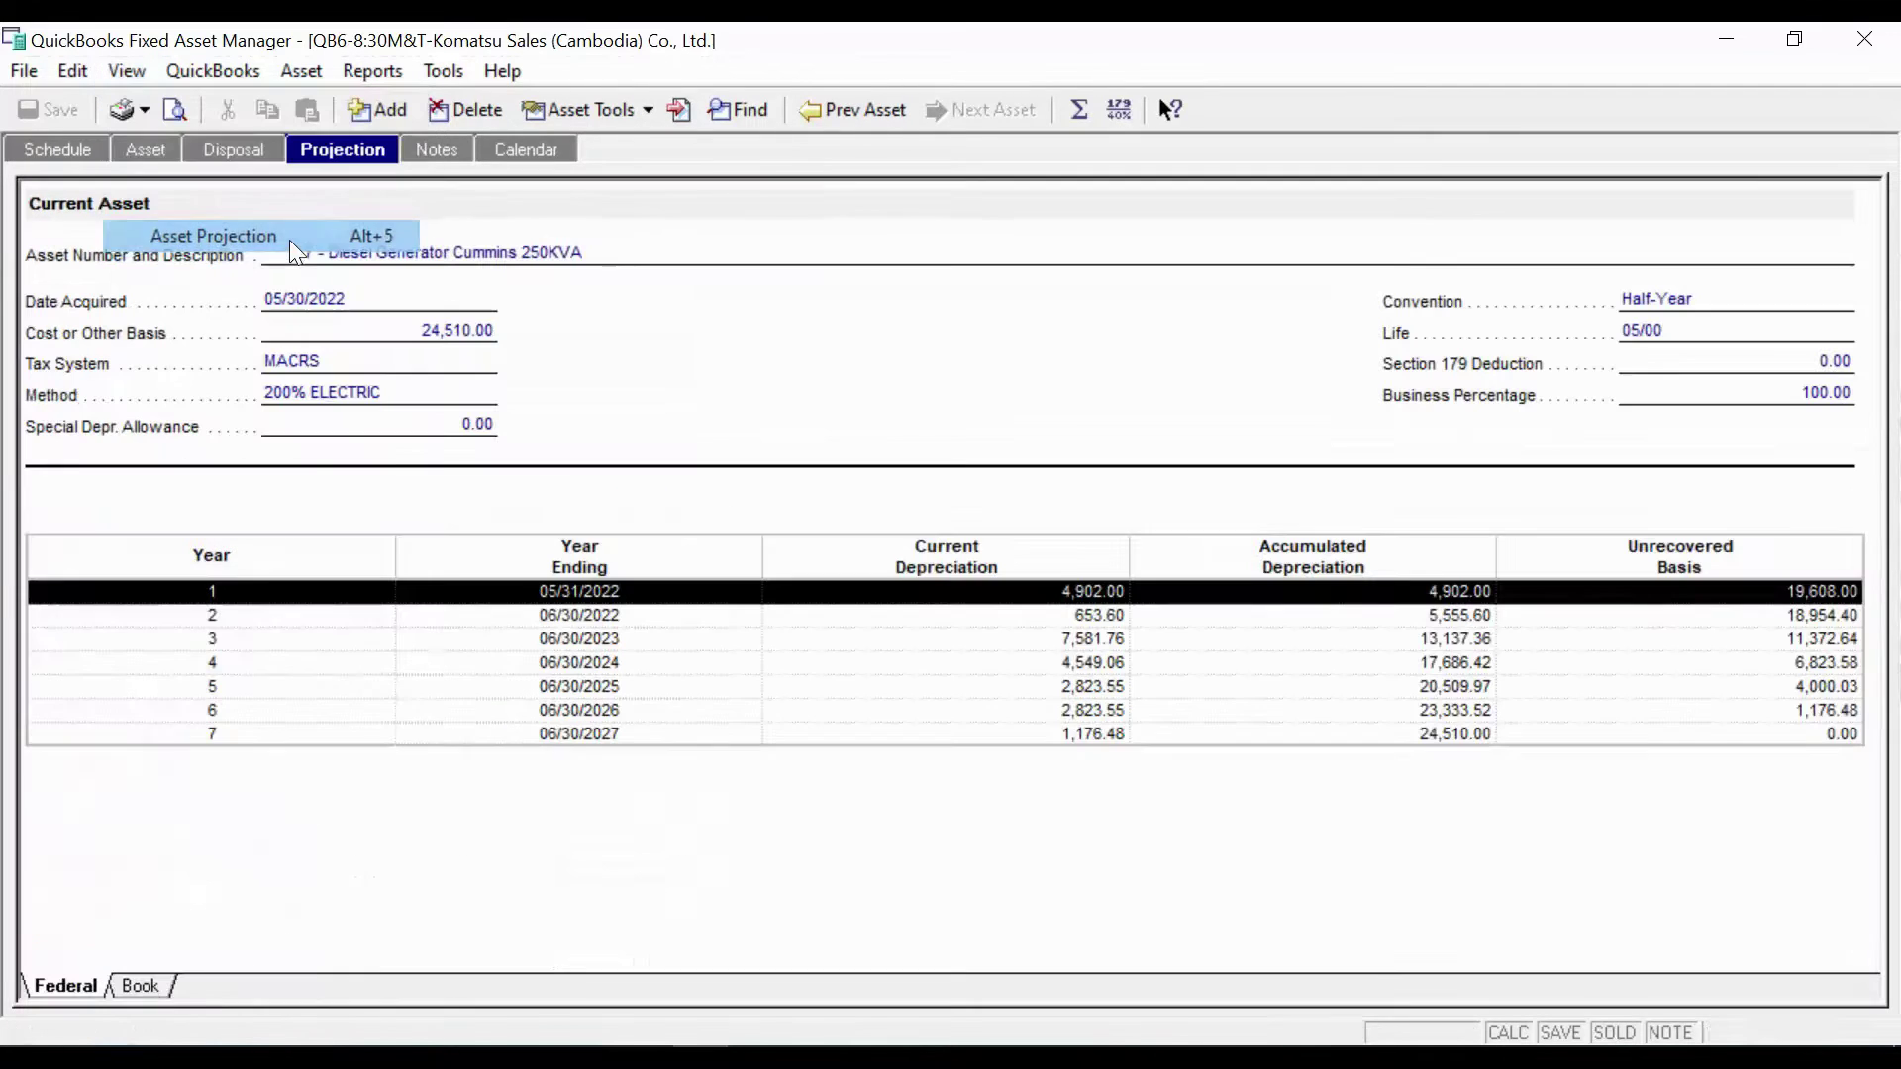
pyautogui.click(144, 75)
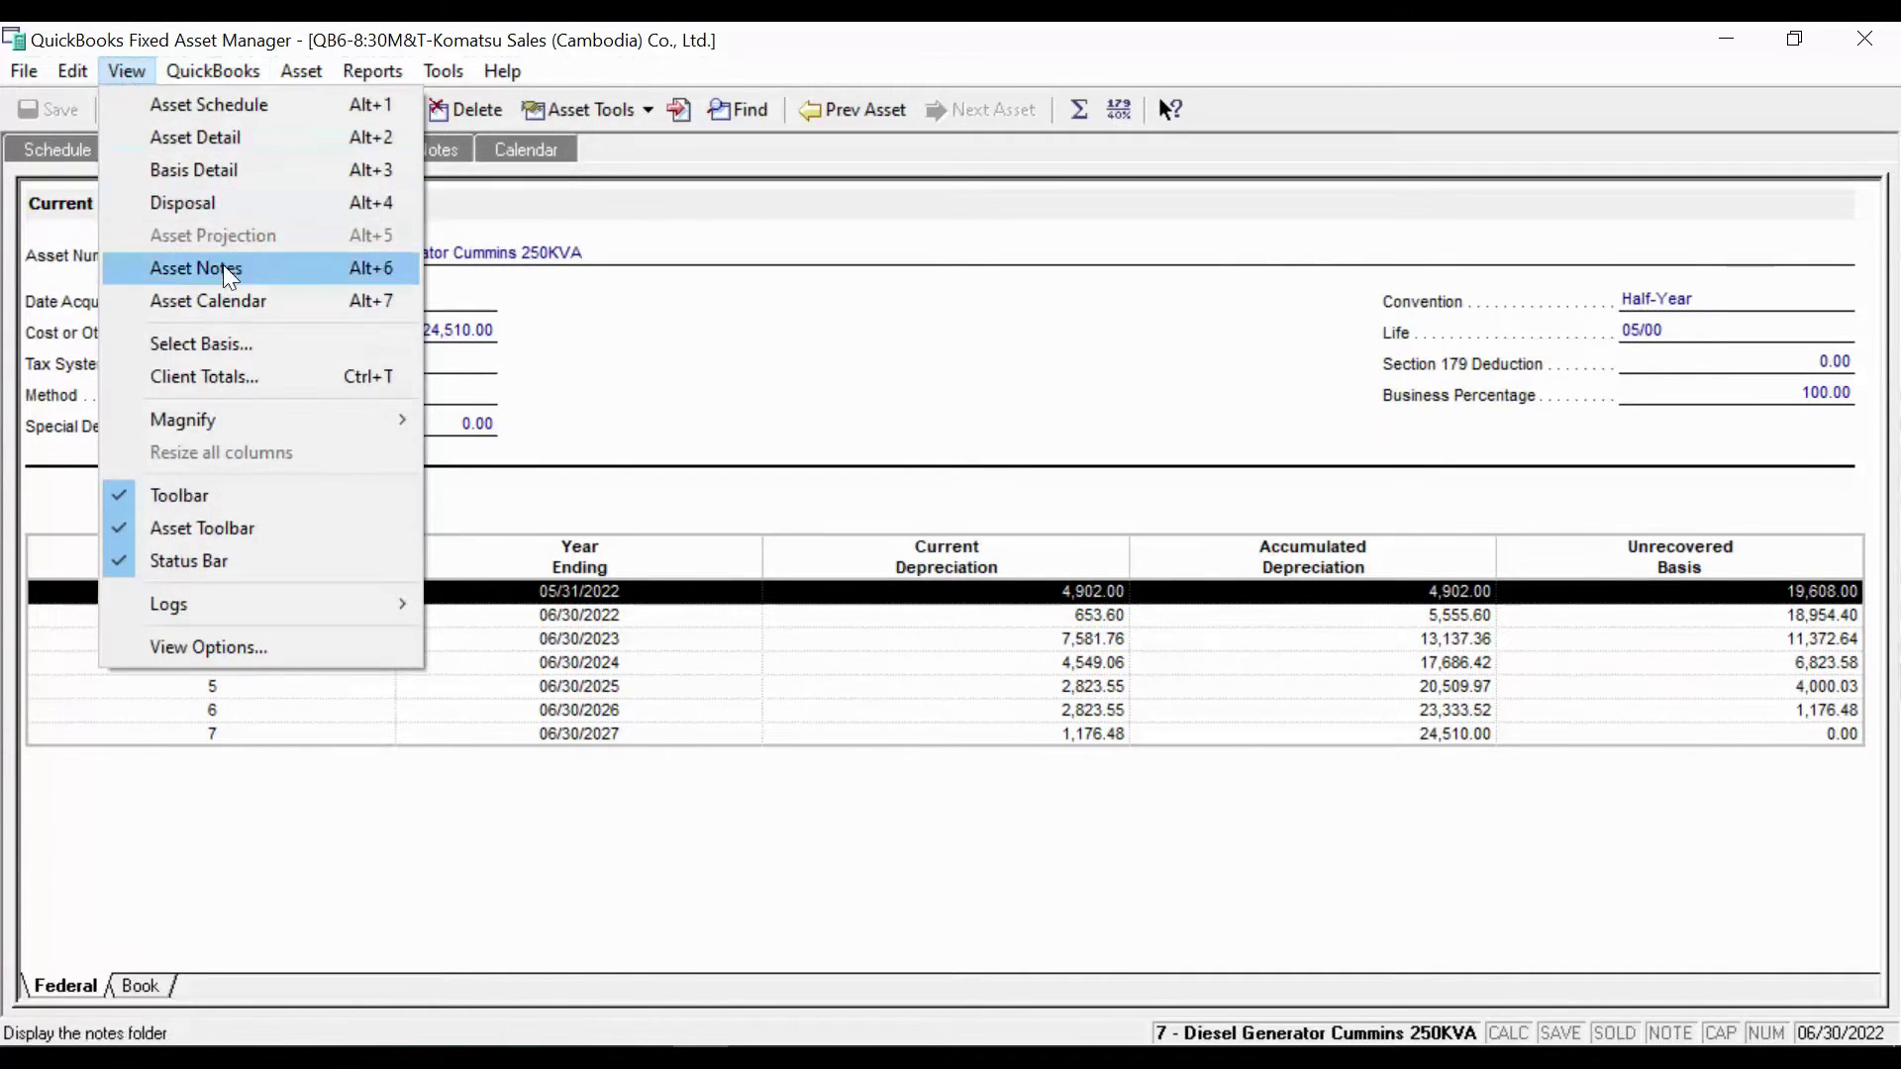
pyautogui.click(224, 268)
pyautogui.click(145, 73)
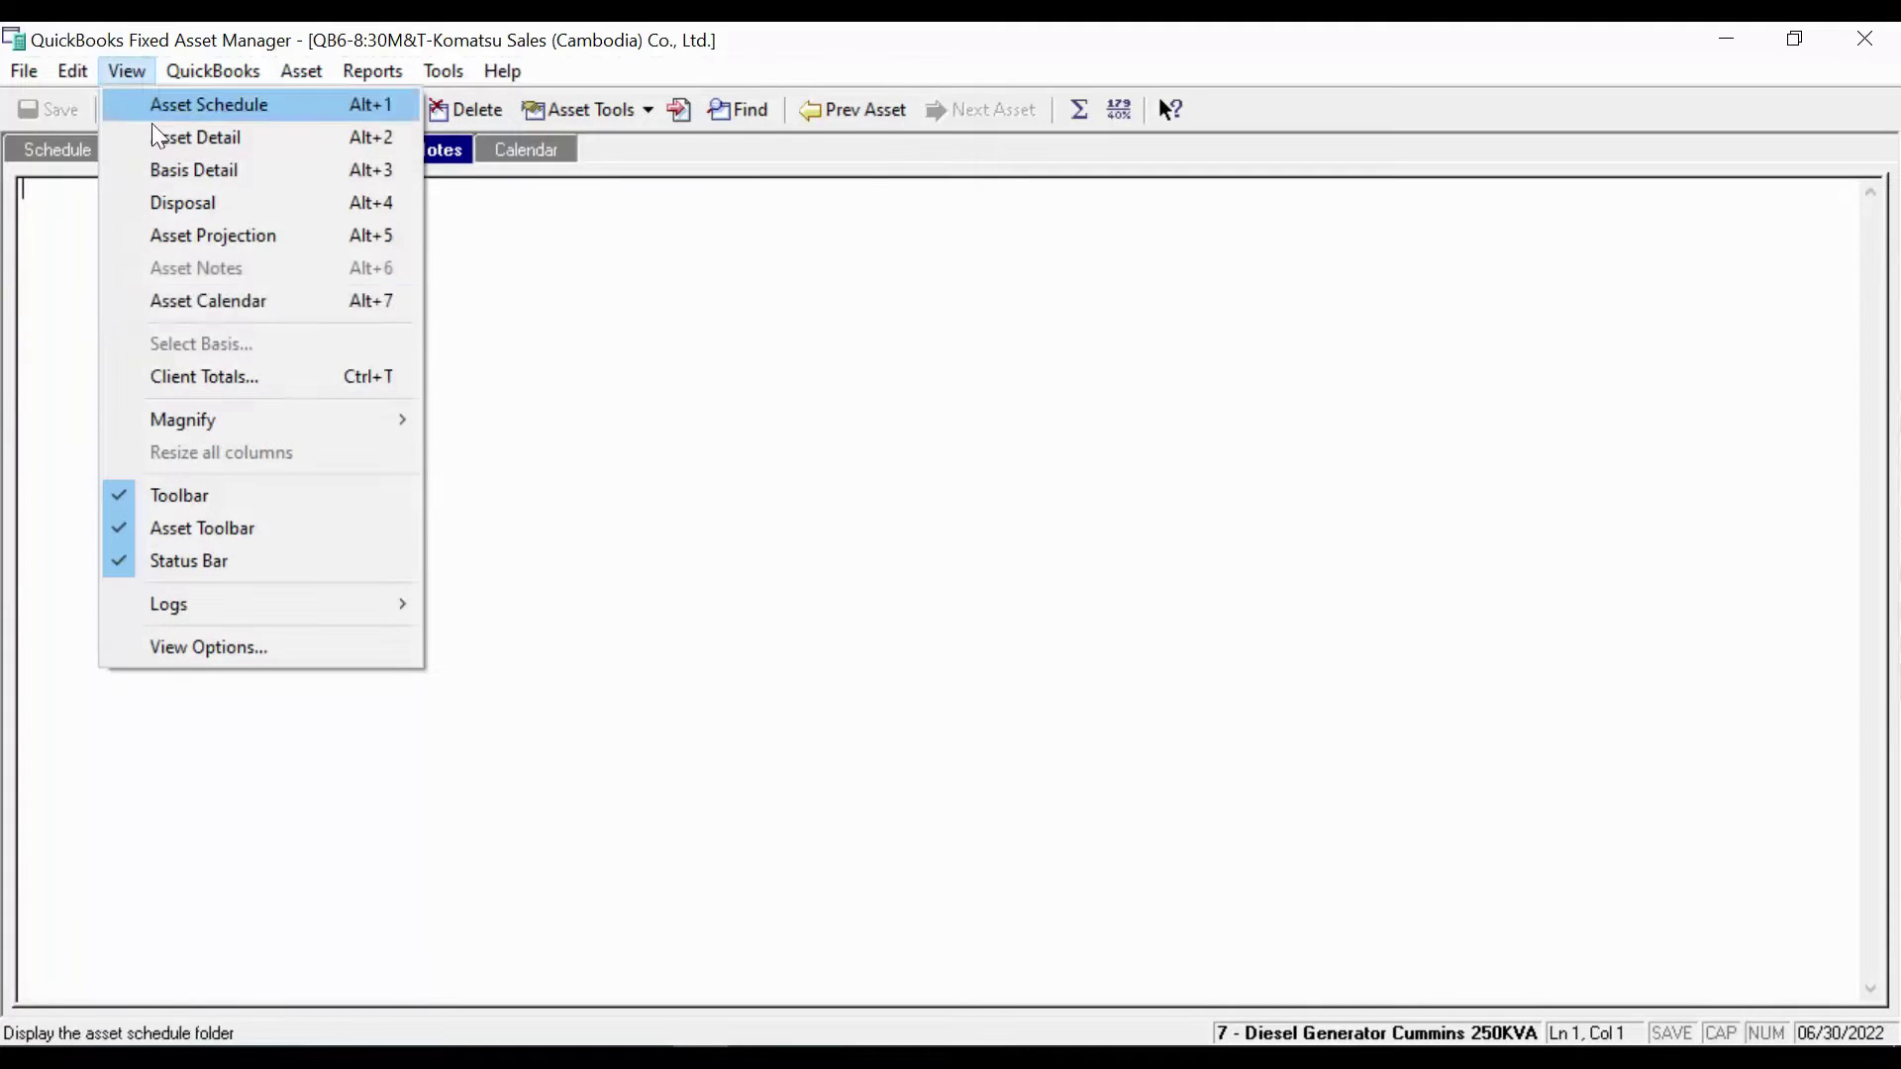
pyautogui.click(228, 309)
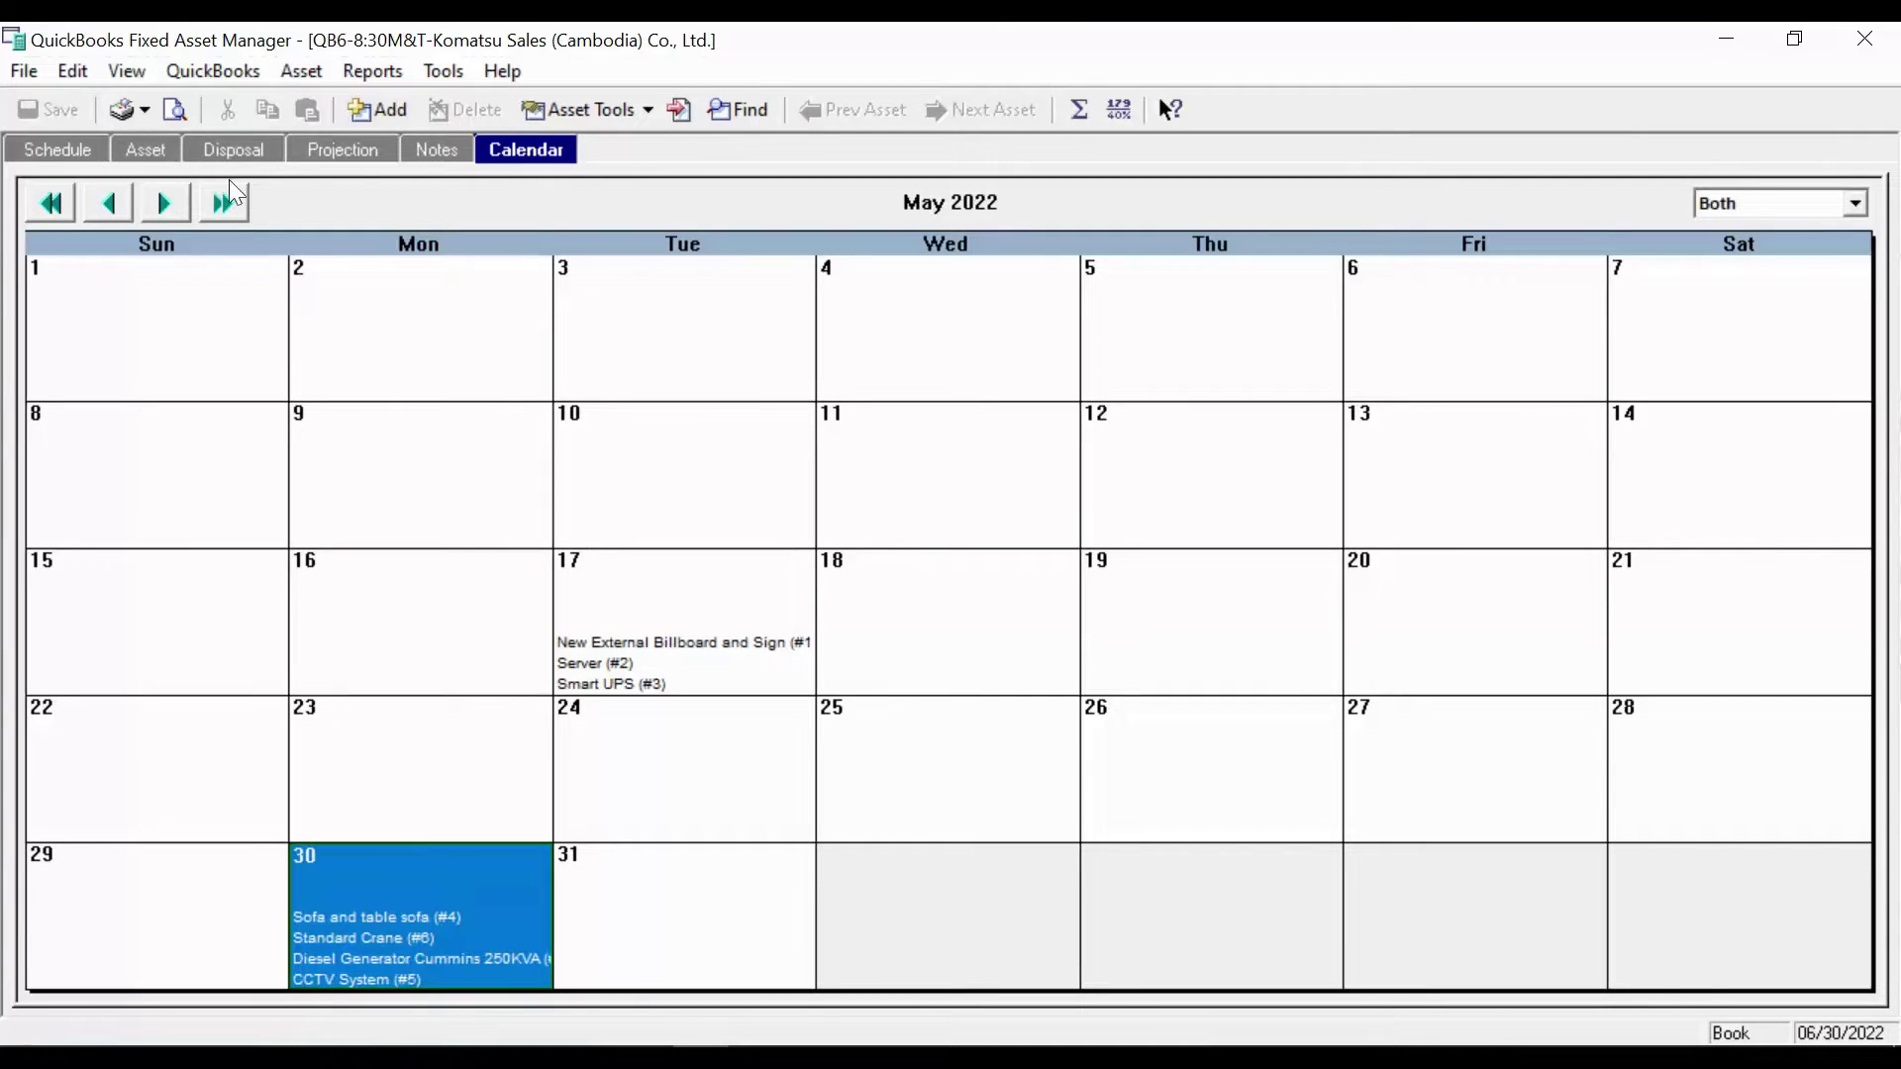
pyautogui.click(83, 152)
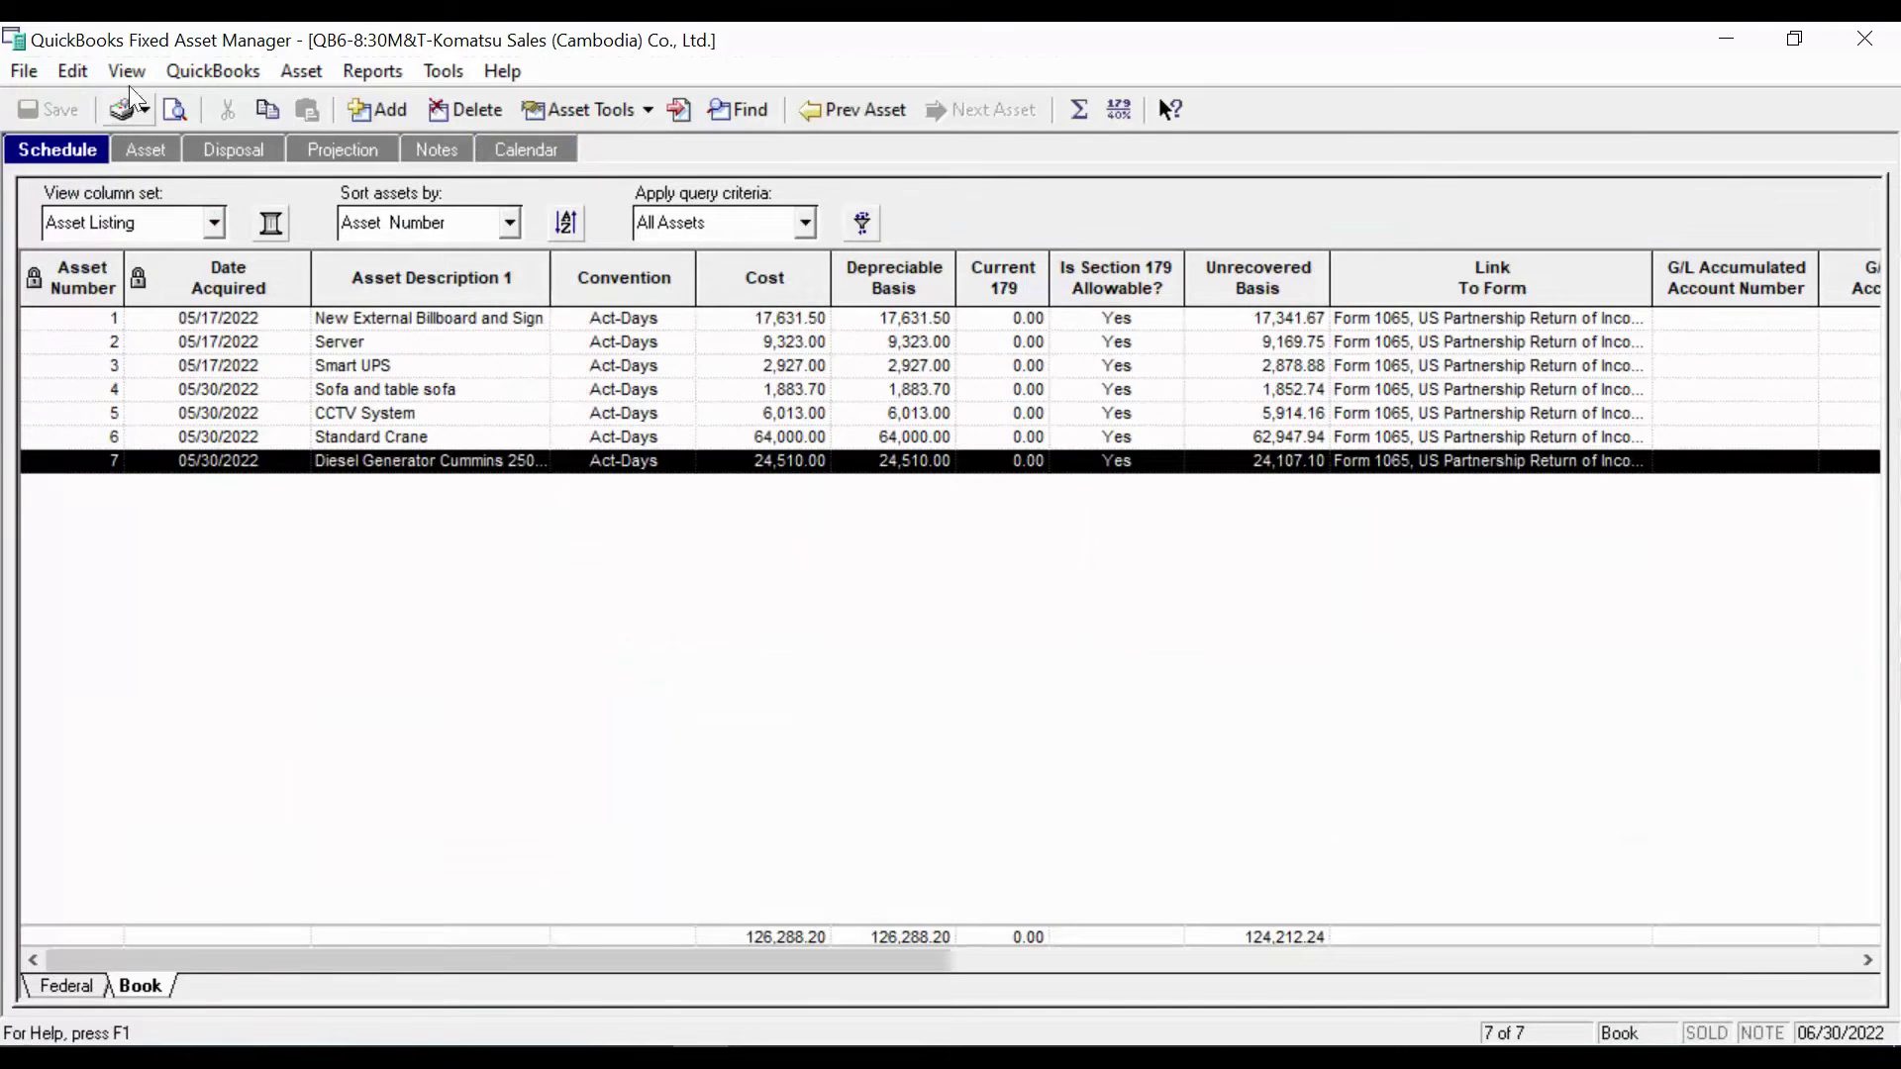
# Go through the Schedule, Asset, Disposal, Projection, Notes and Calendar views repeatedly, ending on the generator's disposal information
pyautogui.click(144, 150)
pyautogui.click(347, 150)
pyautogui.click(436, 151)
pyautogui.click(522, 151)
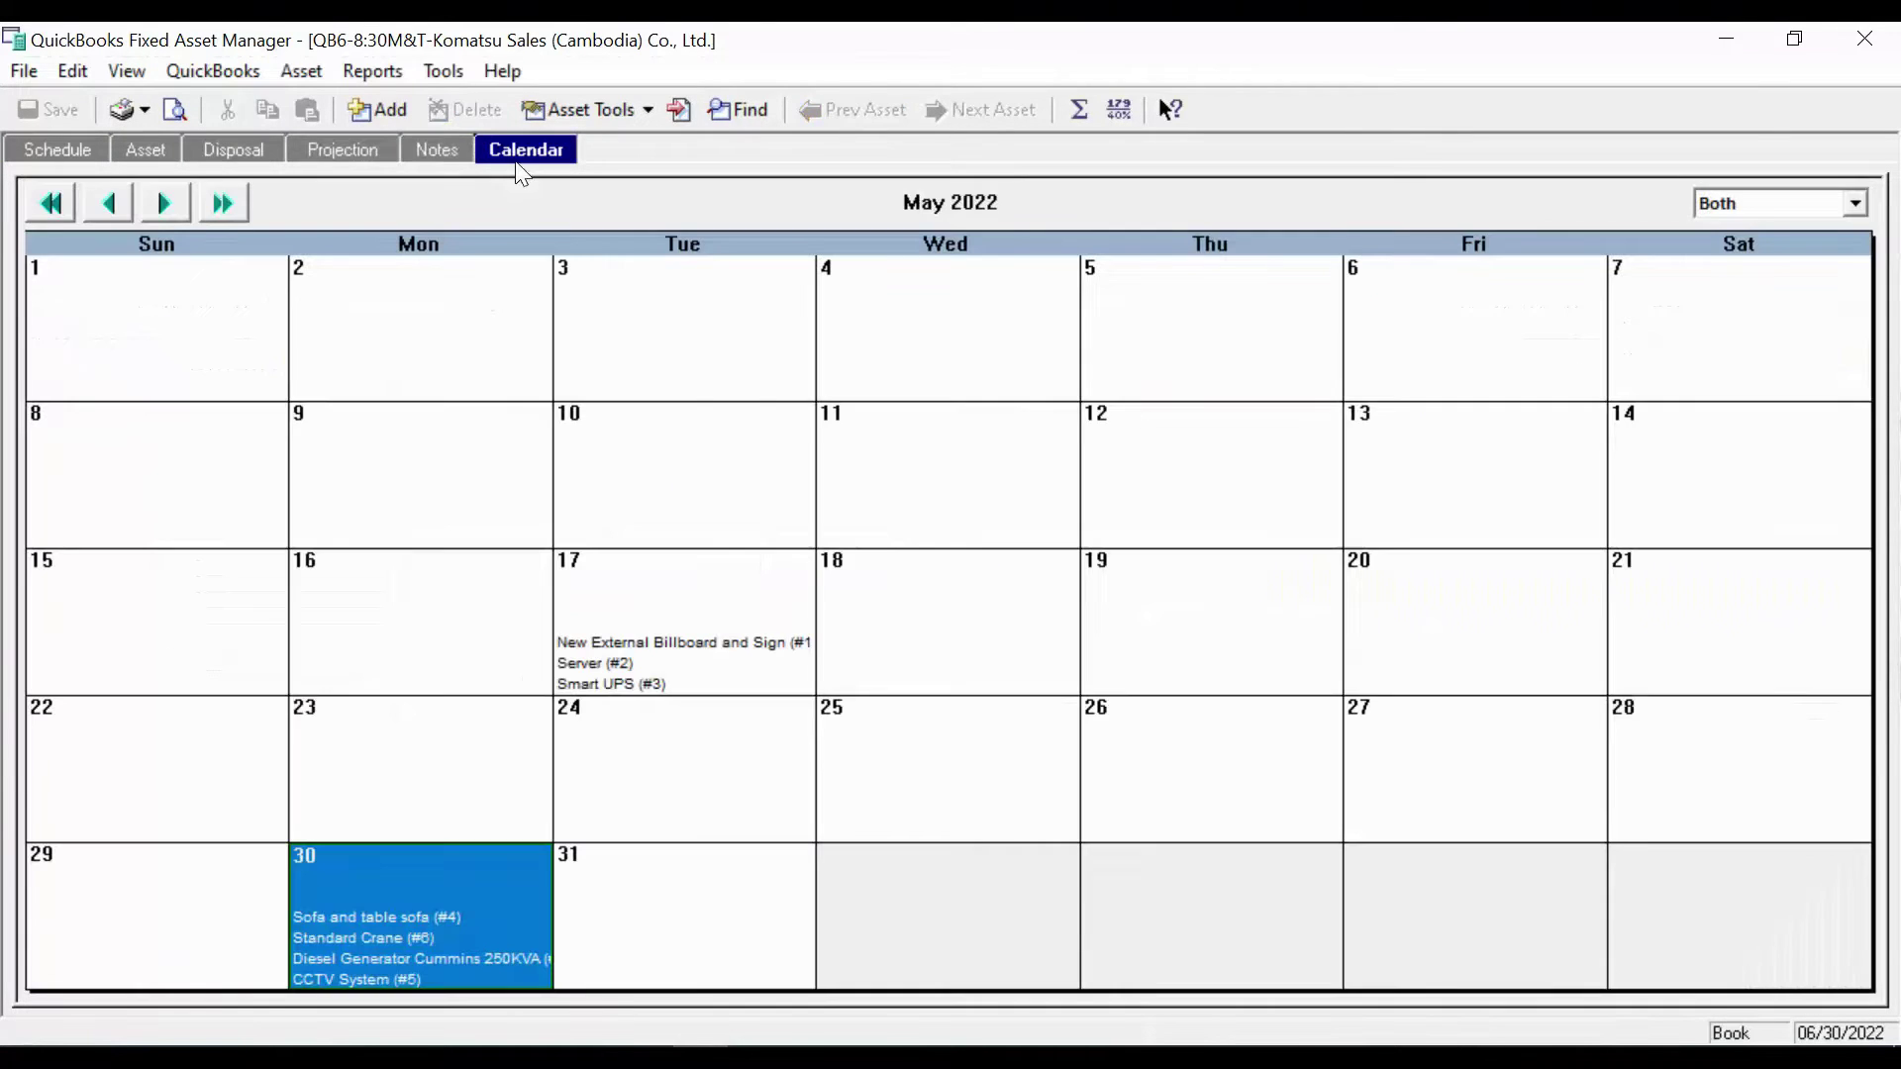
pyautogui.click(61, 150)
pyautogui.click(138, 150)
pyautogui.click(228, 150)
pyautogui.click(349, 148)
pyautogui.click(460, 153)
pyautogui.click(549, 158)
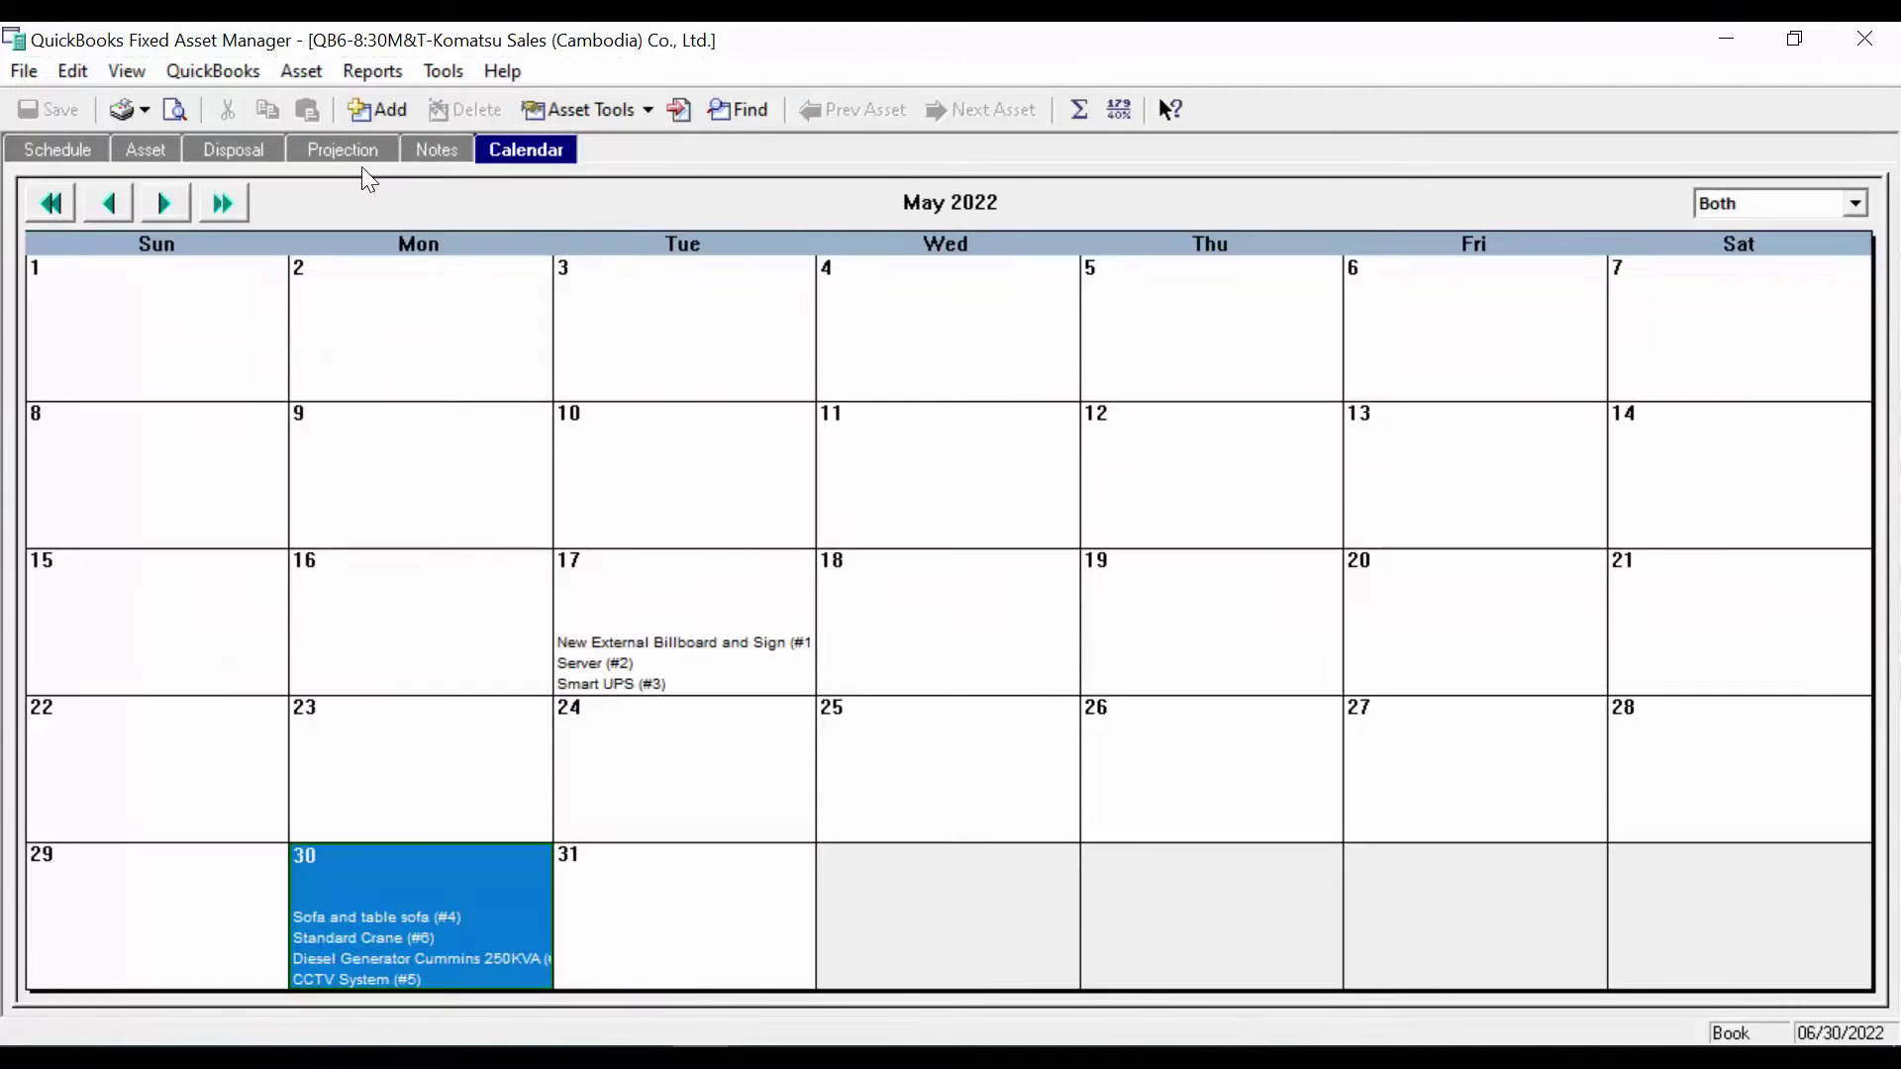
pyautogui.click(57, 150)
pyautogui.click(139, 150)
pyautogui.click(226, 150)
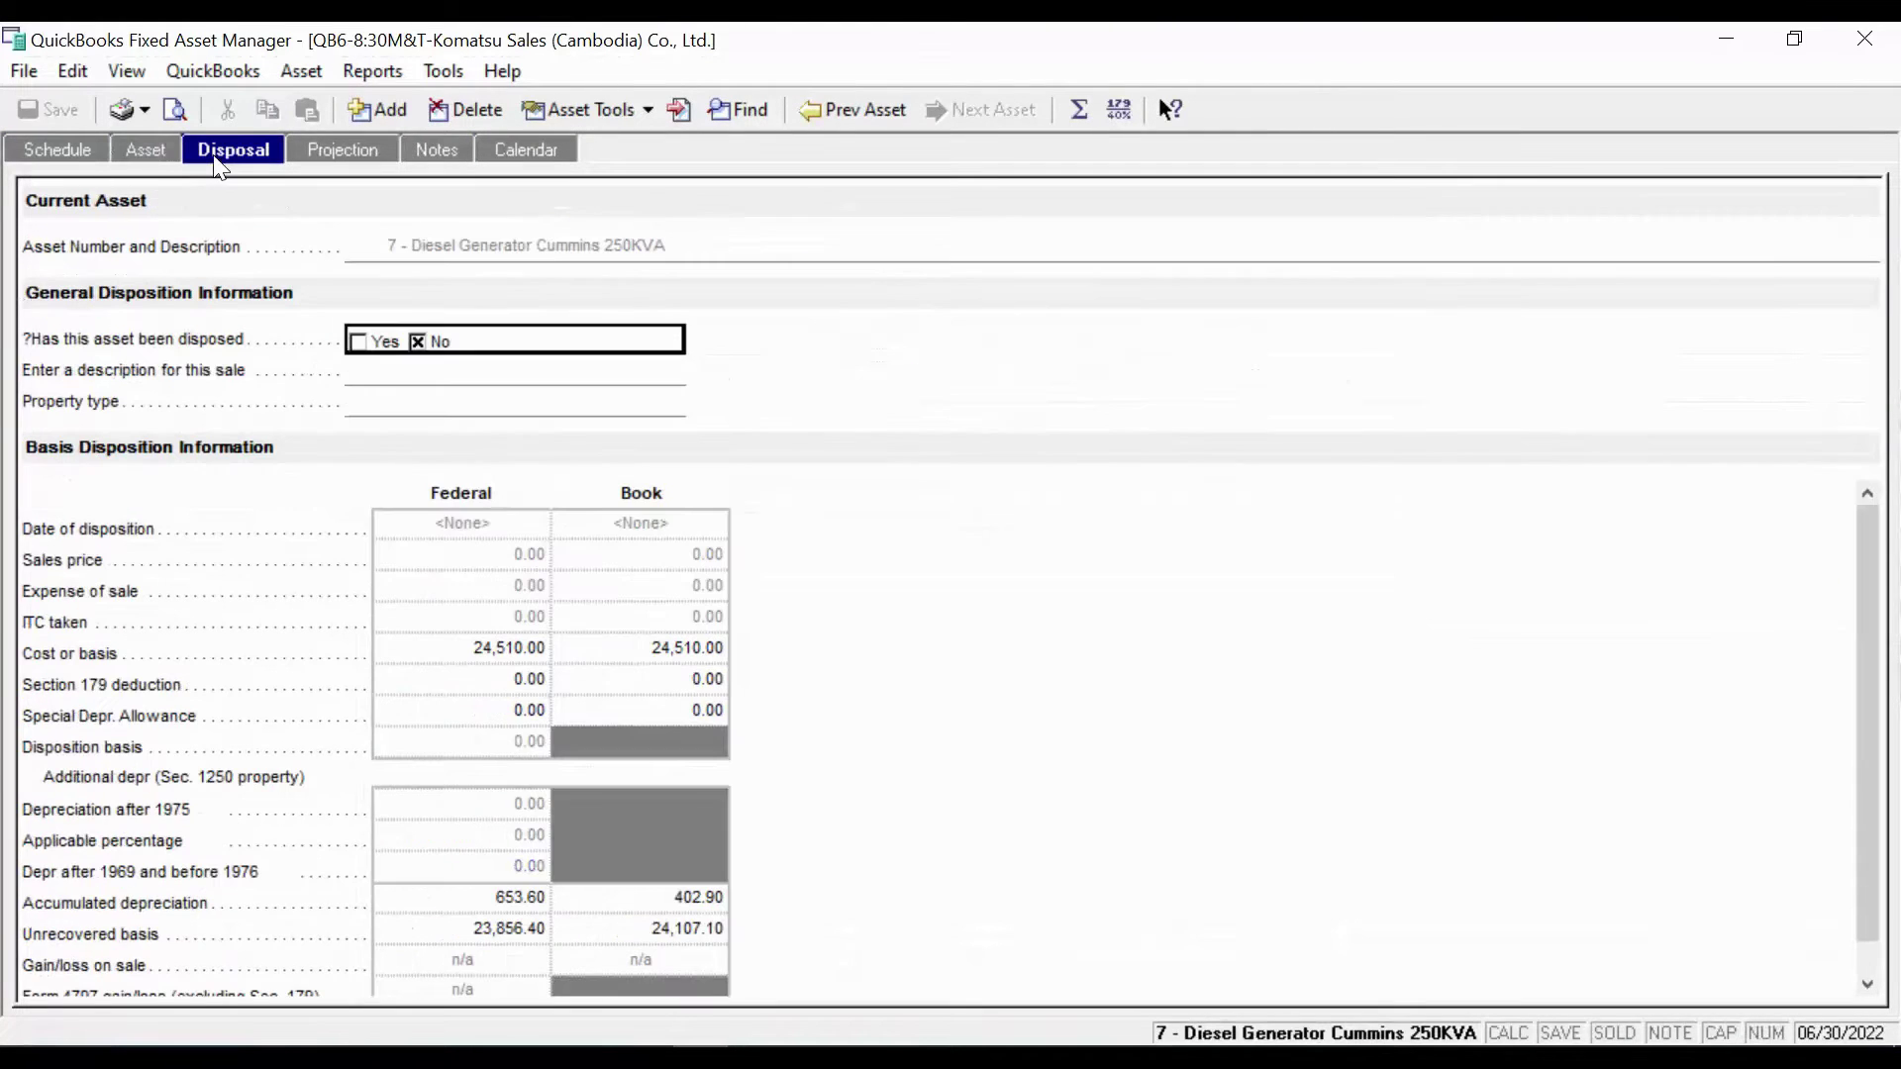
# Display the Monthly G/L Accumulated and Asset Account Summary depreciation reports for all assets on the Federal basis through 06/30/2022
pyautogui.click(226, 74)
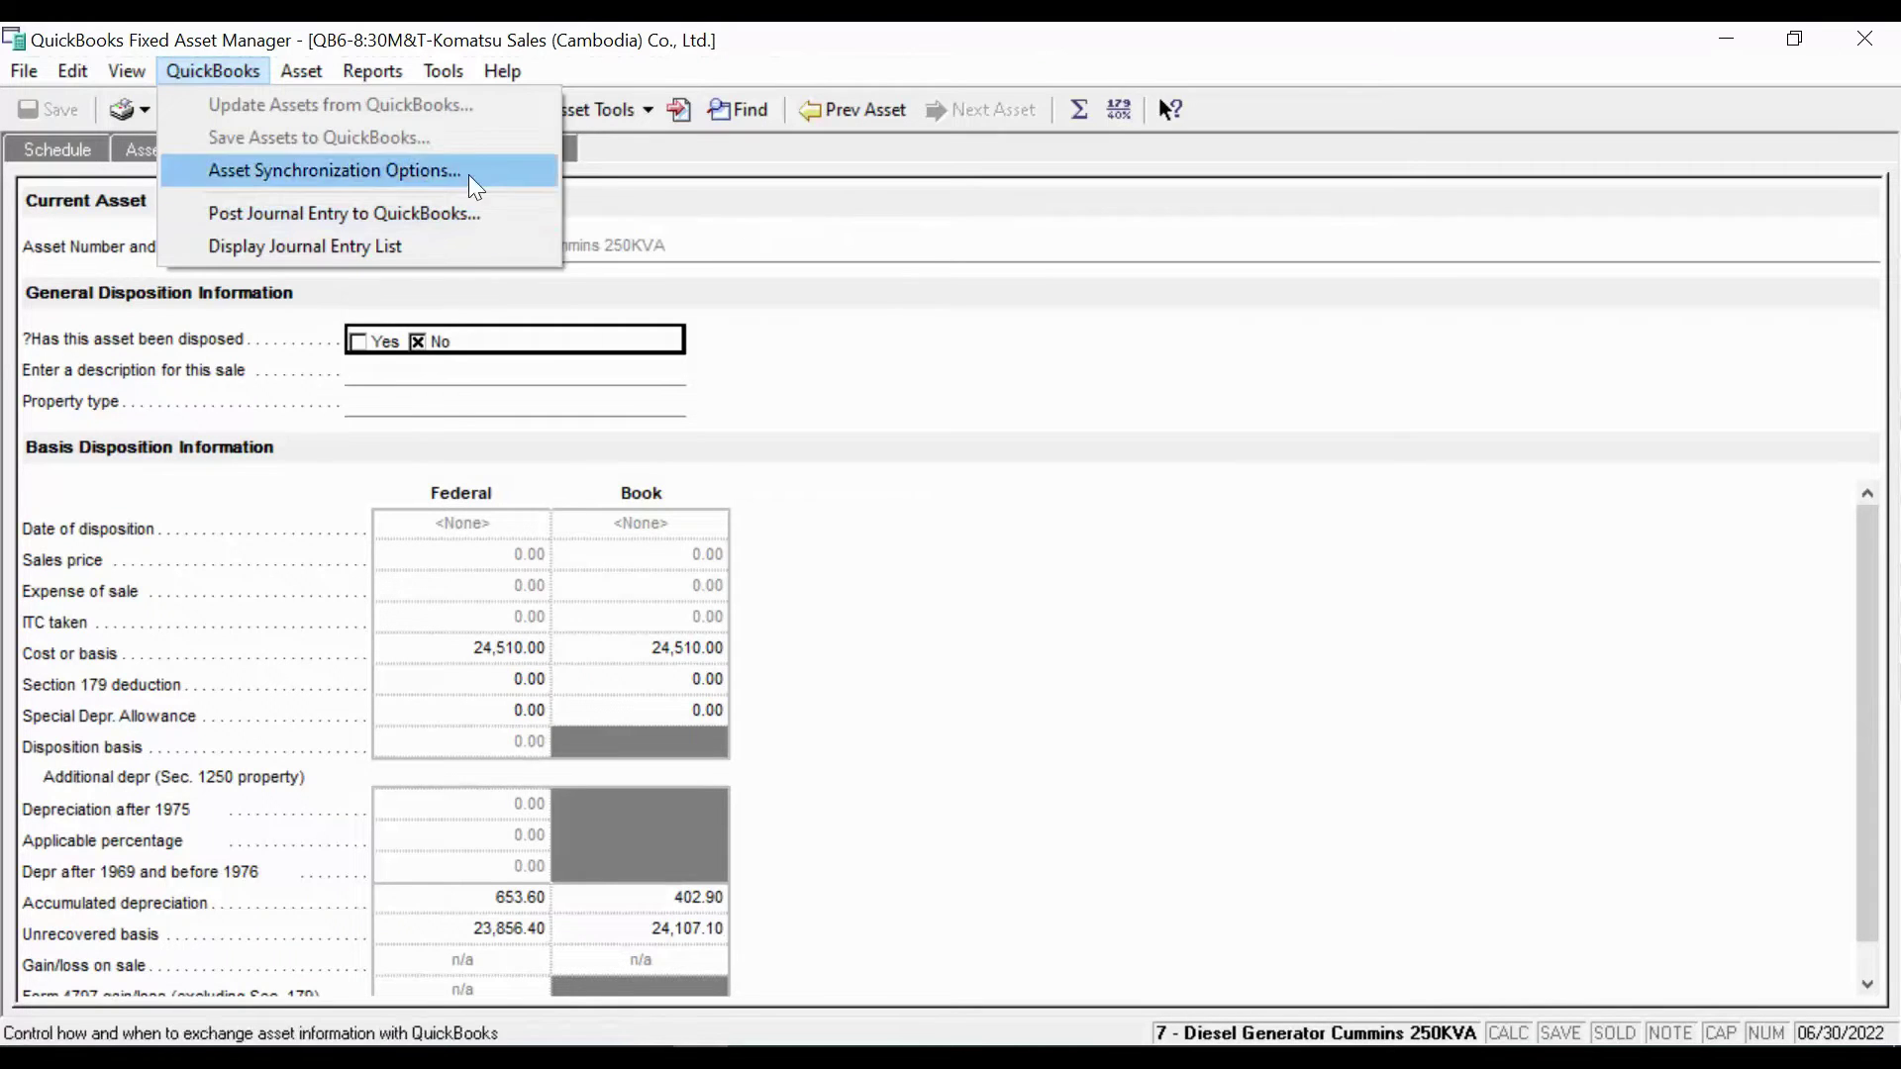
pyautogui.moveTo(300, 76)
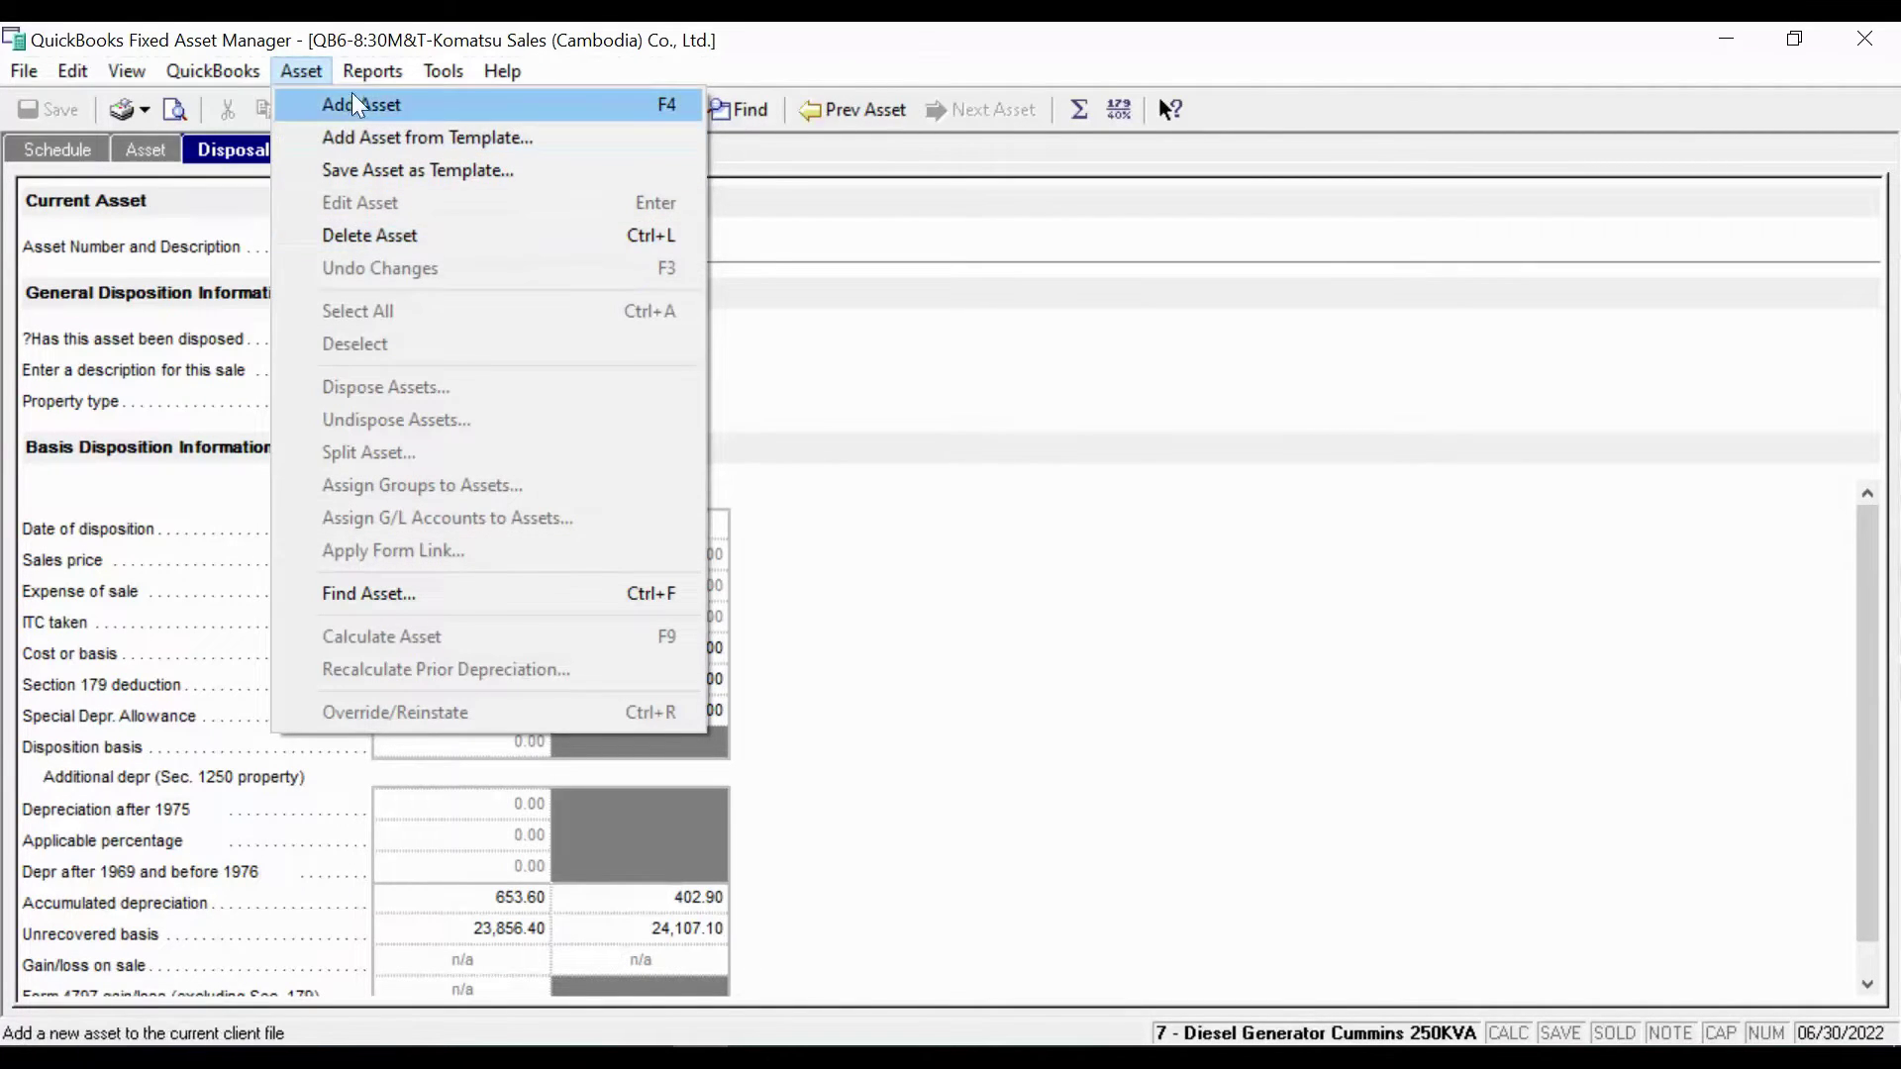
pyautogui.moveTo(362, 70)
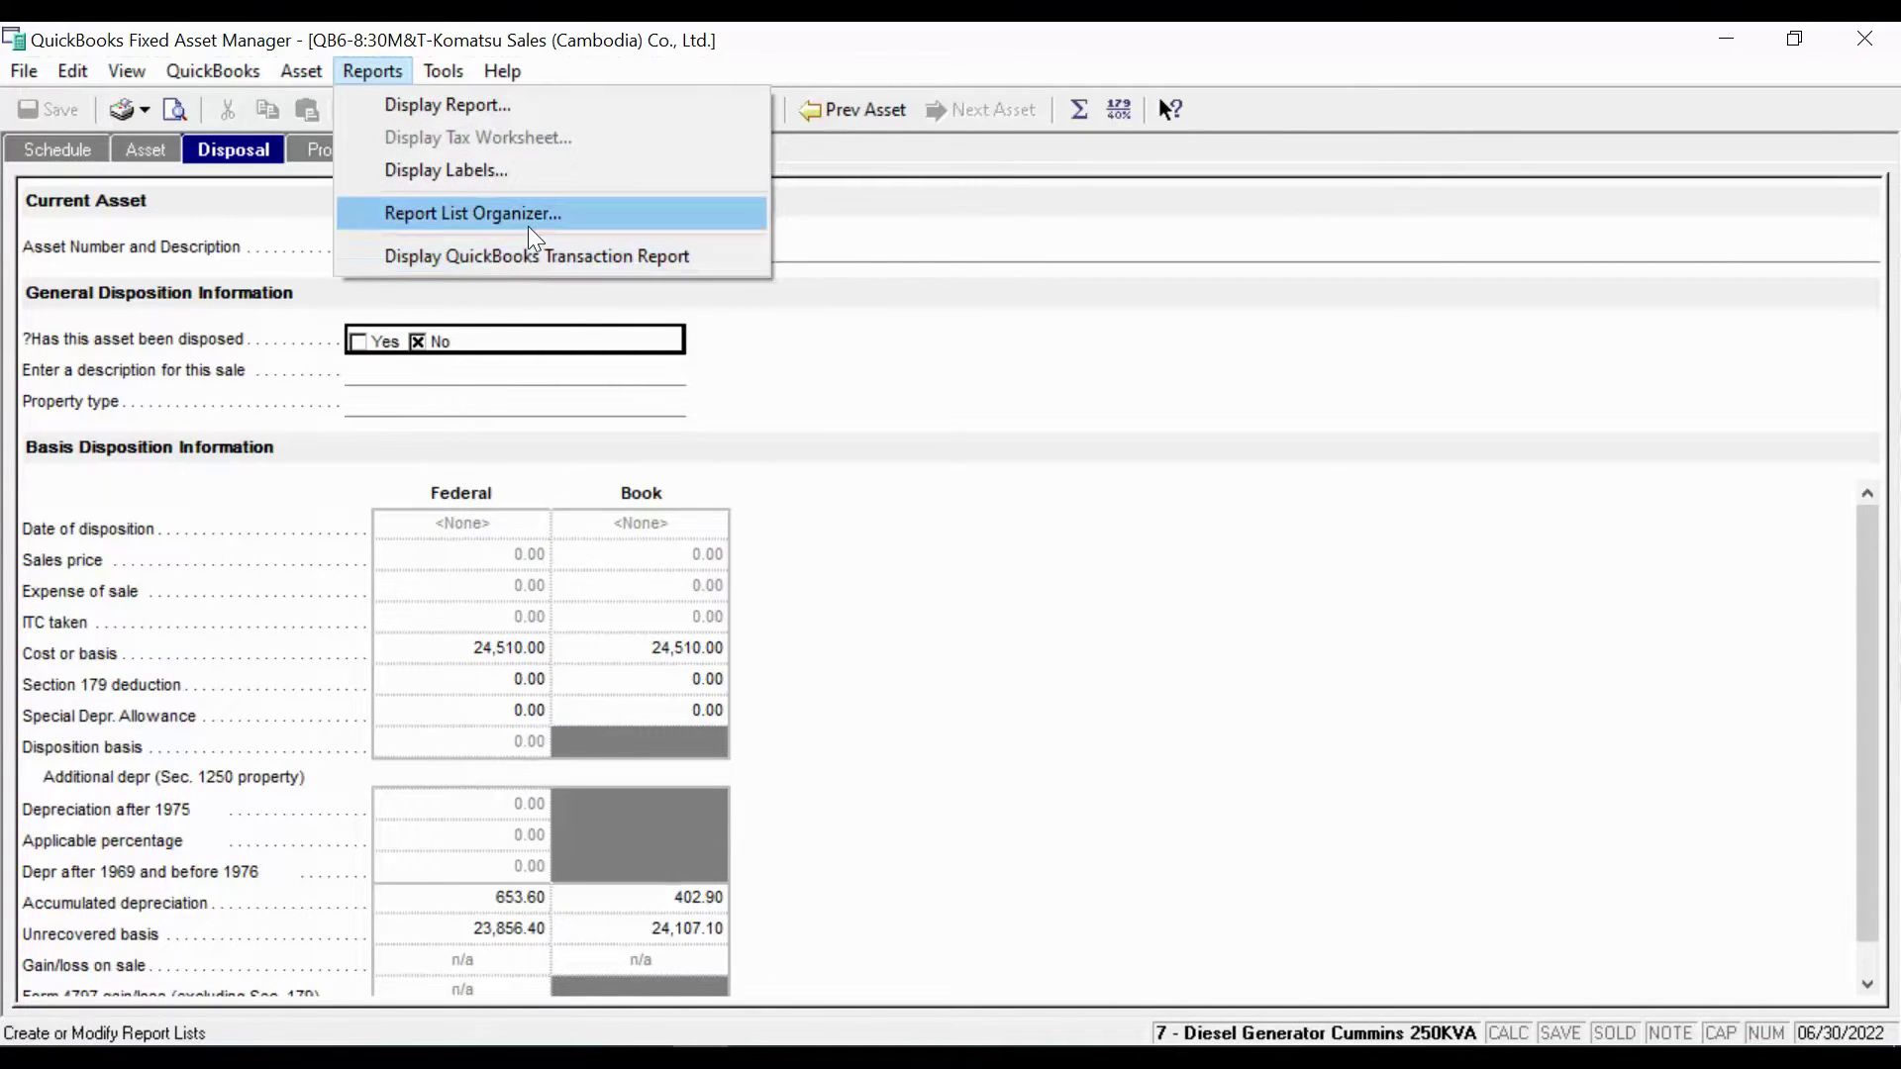
pyautogui.click(481, 105)
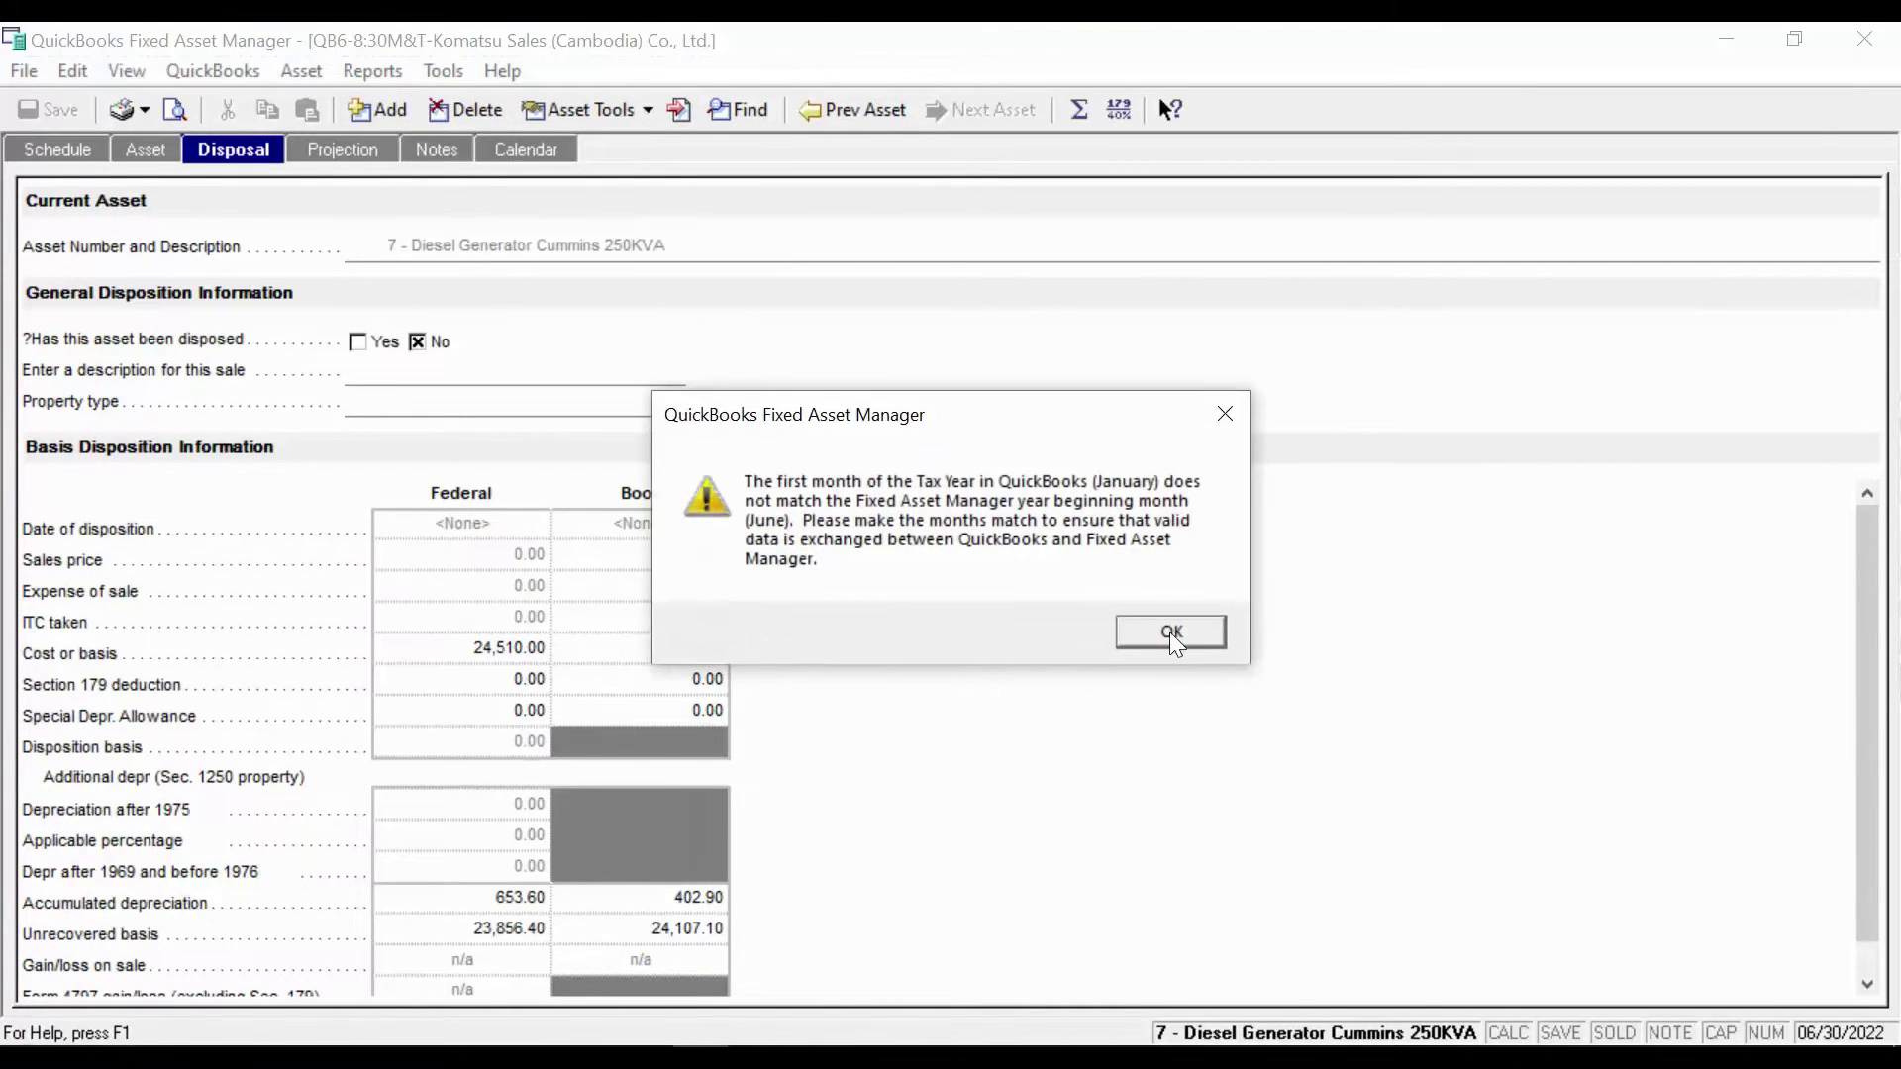
pyautogui.click(1171, 634)
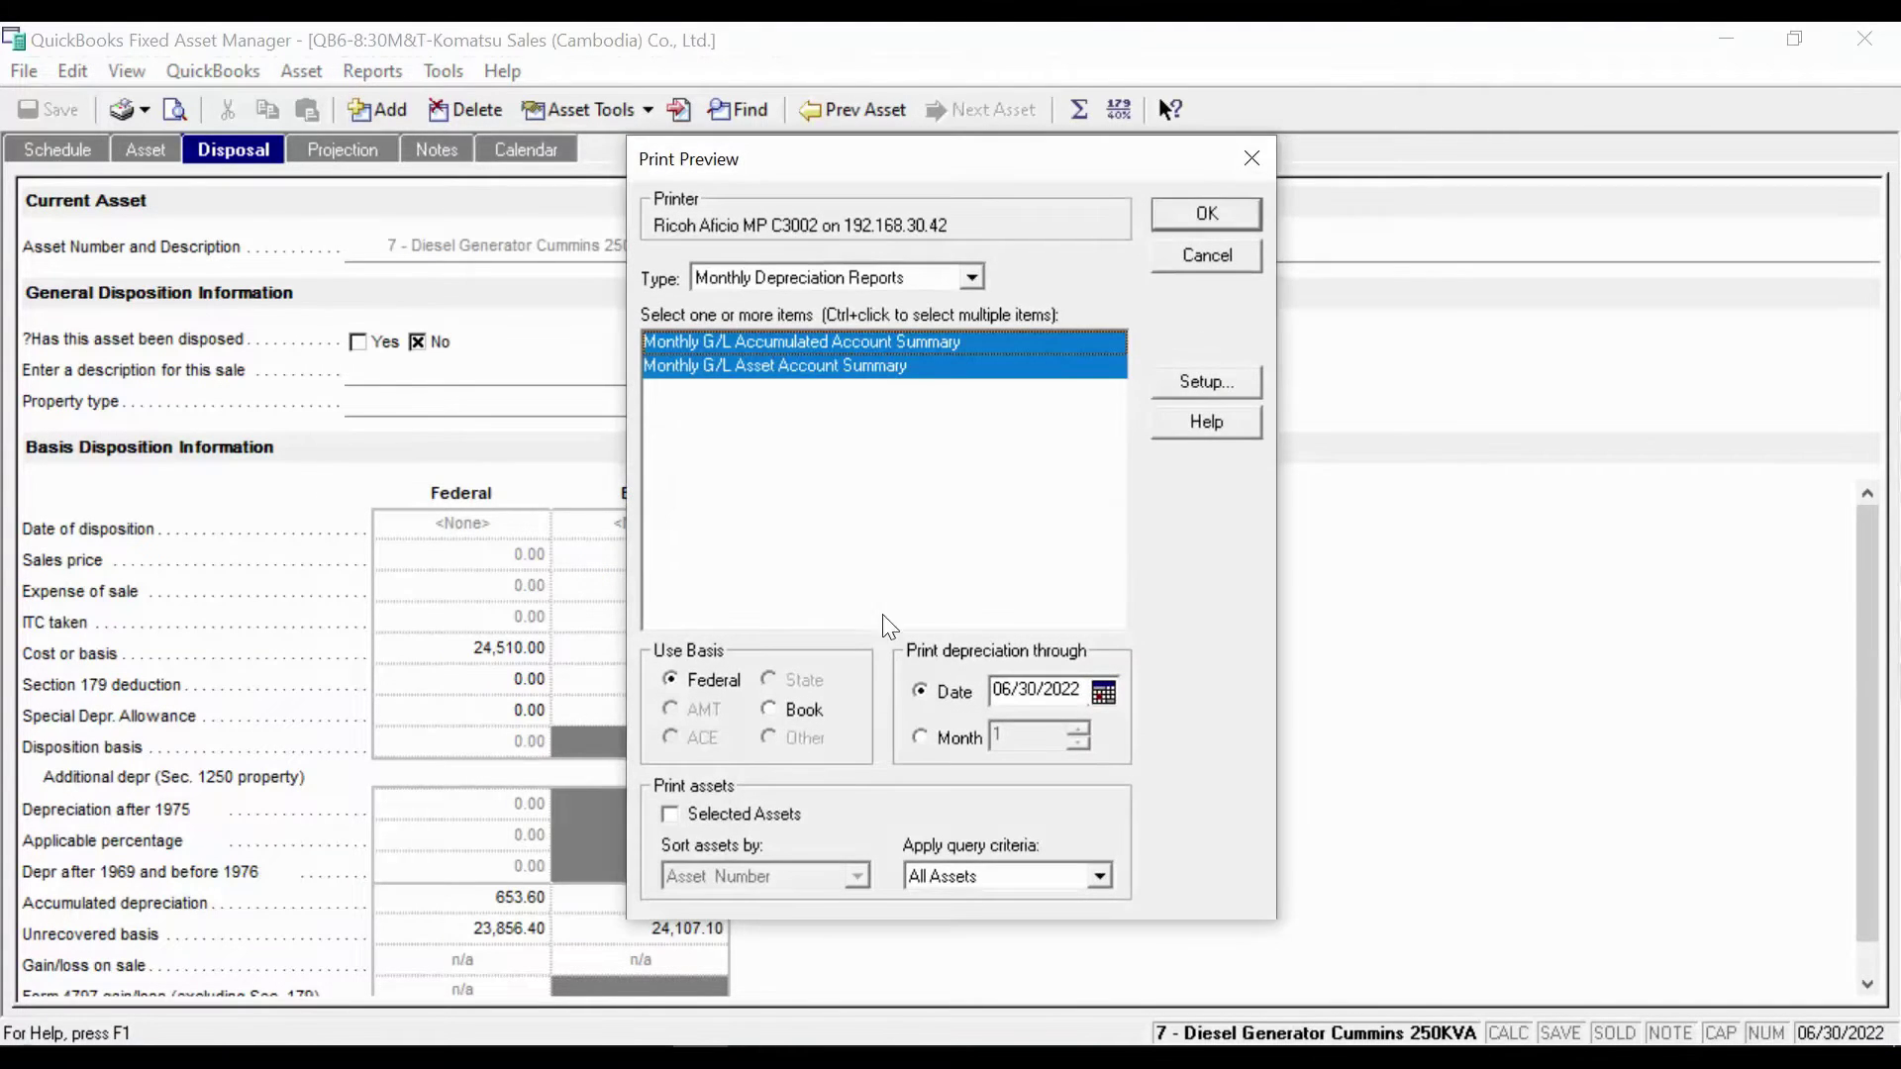
pyautogui.click(973, 281)
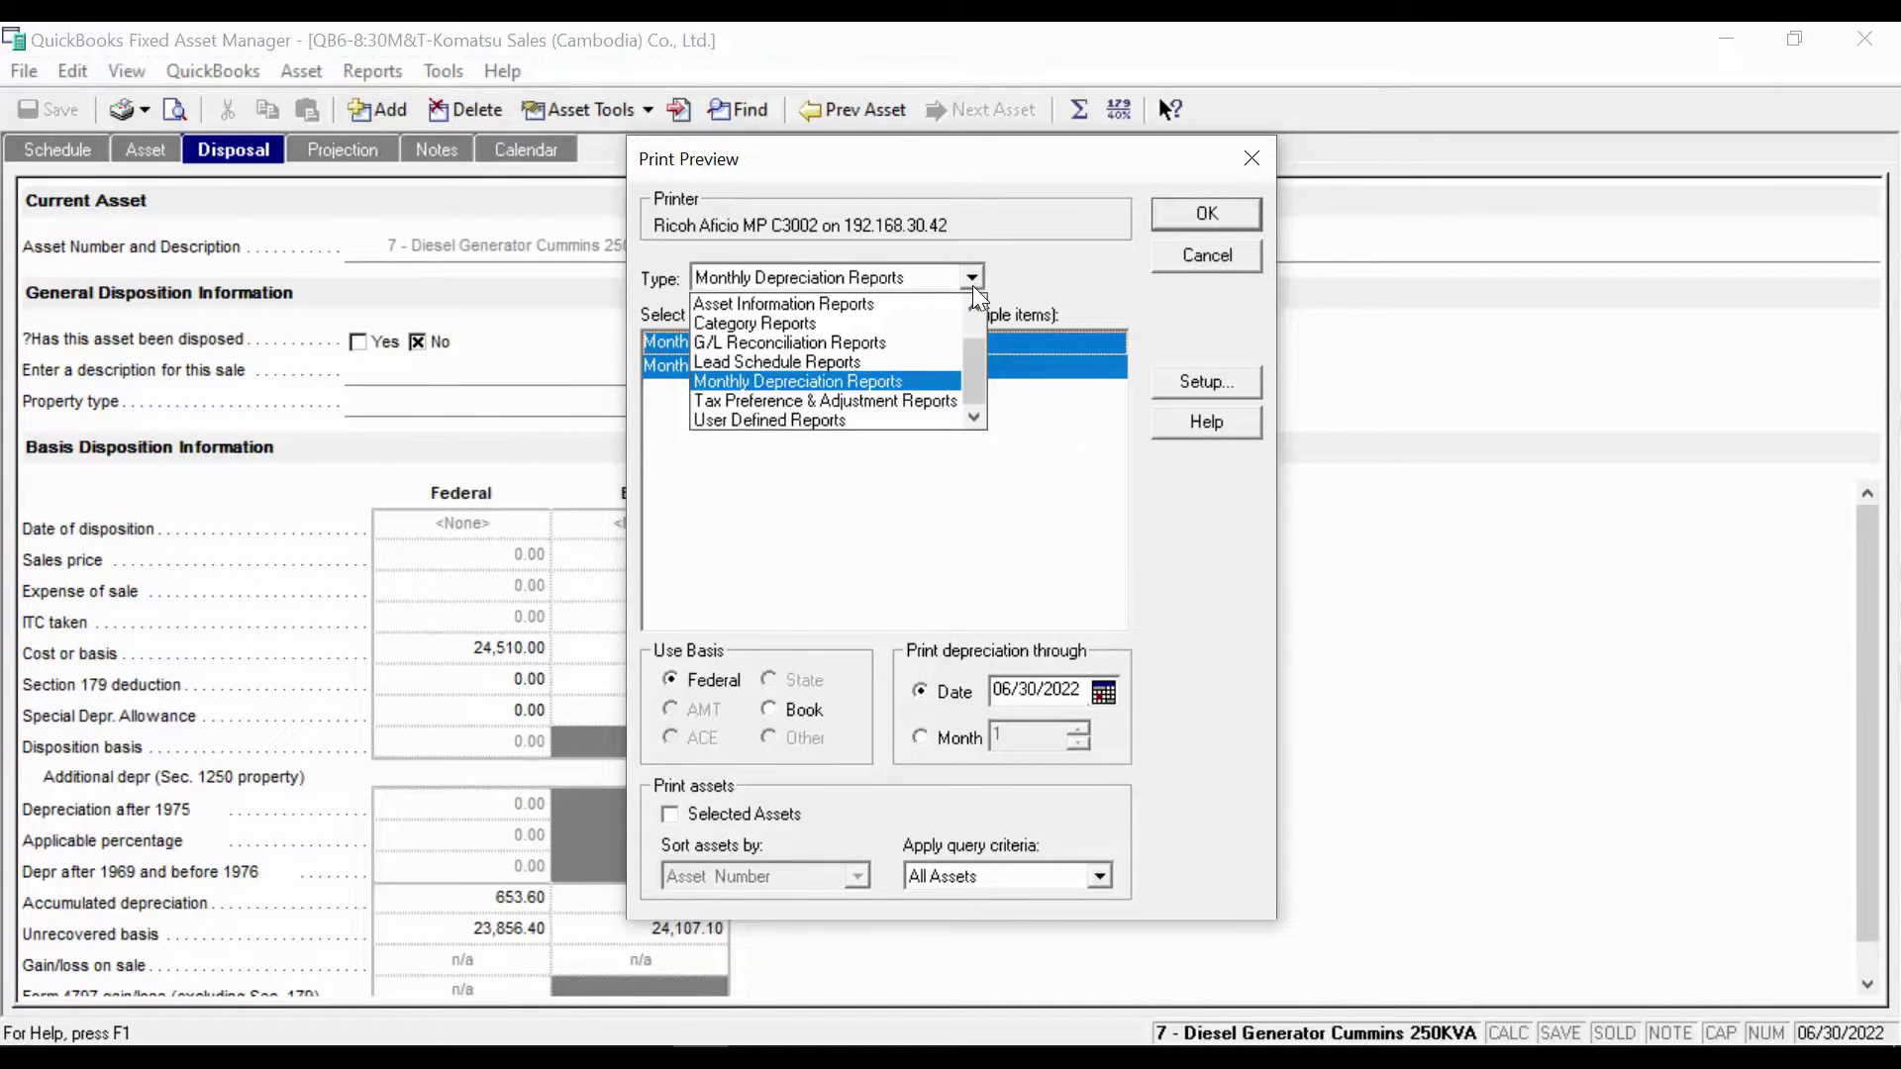
pyautogui.click(972, 281)
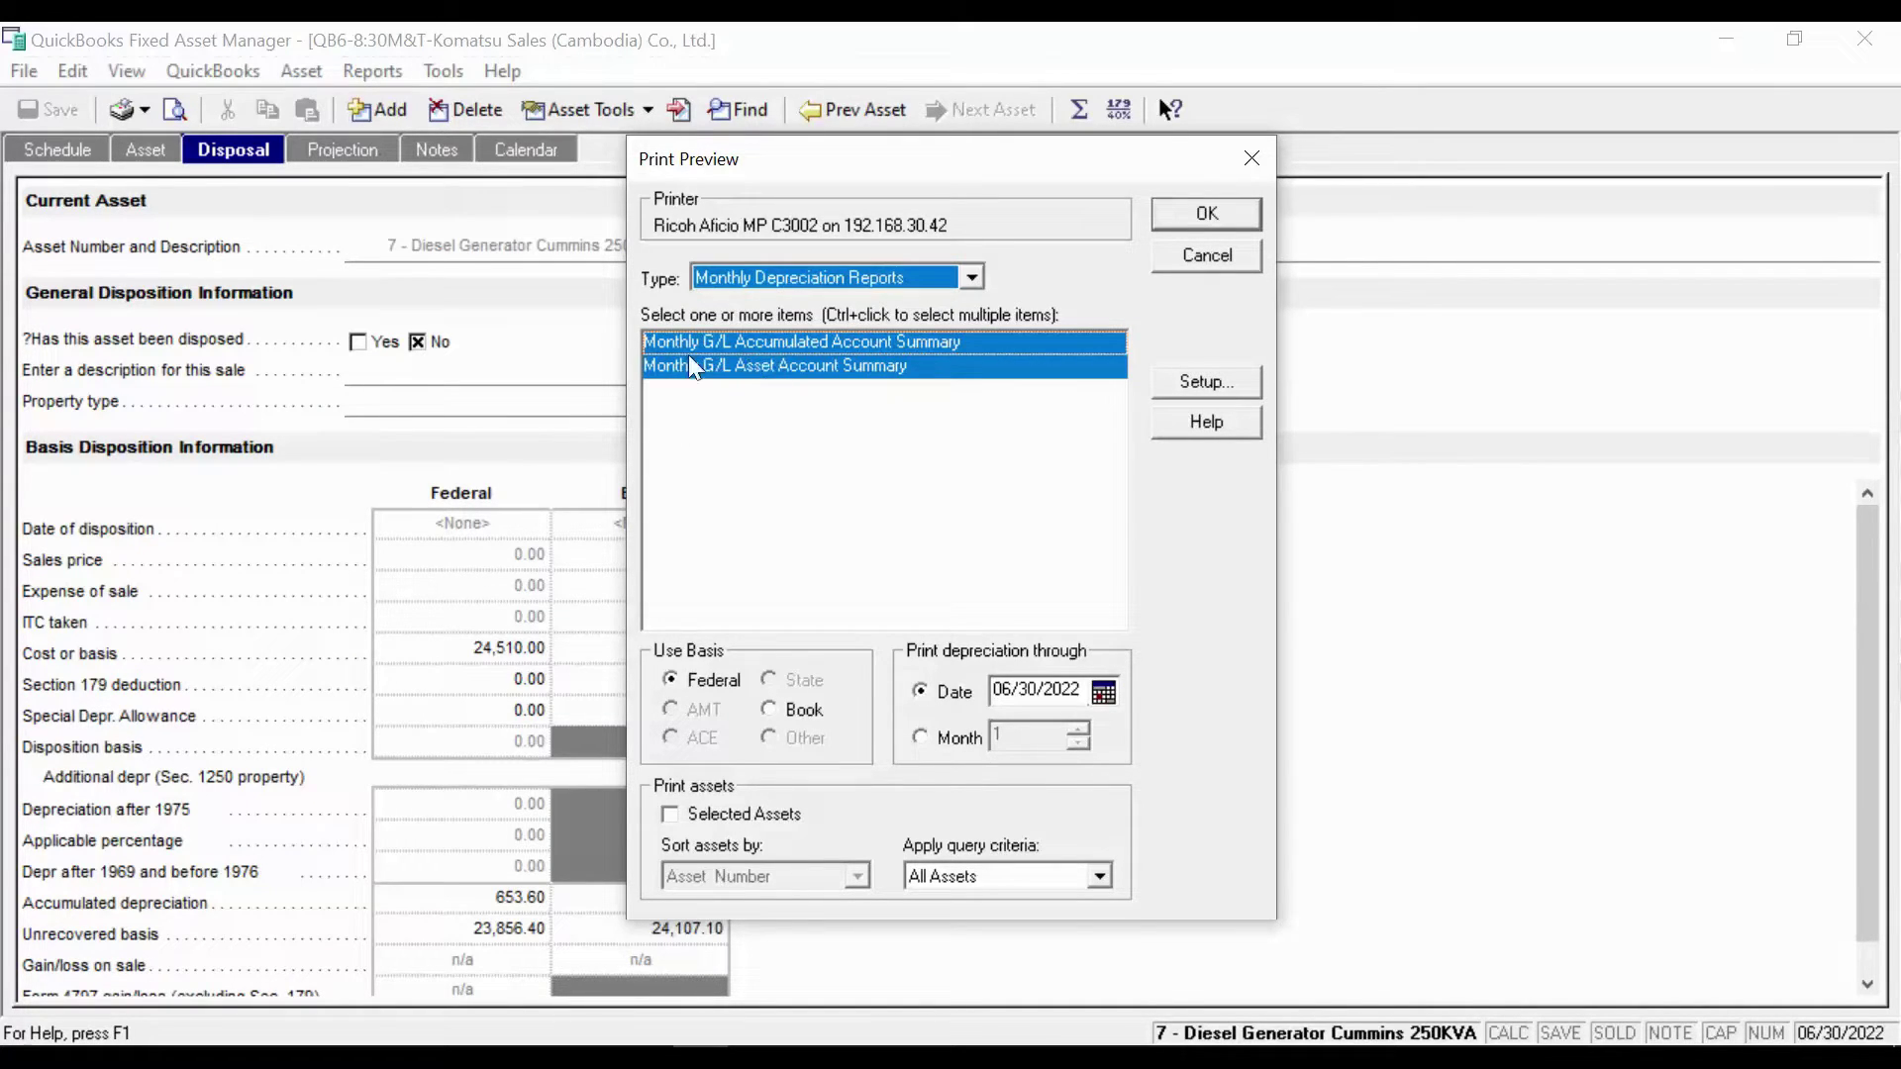
pyautogui.click(972, 277)
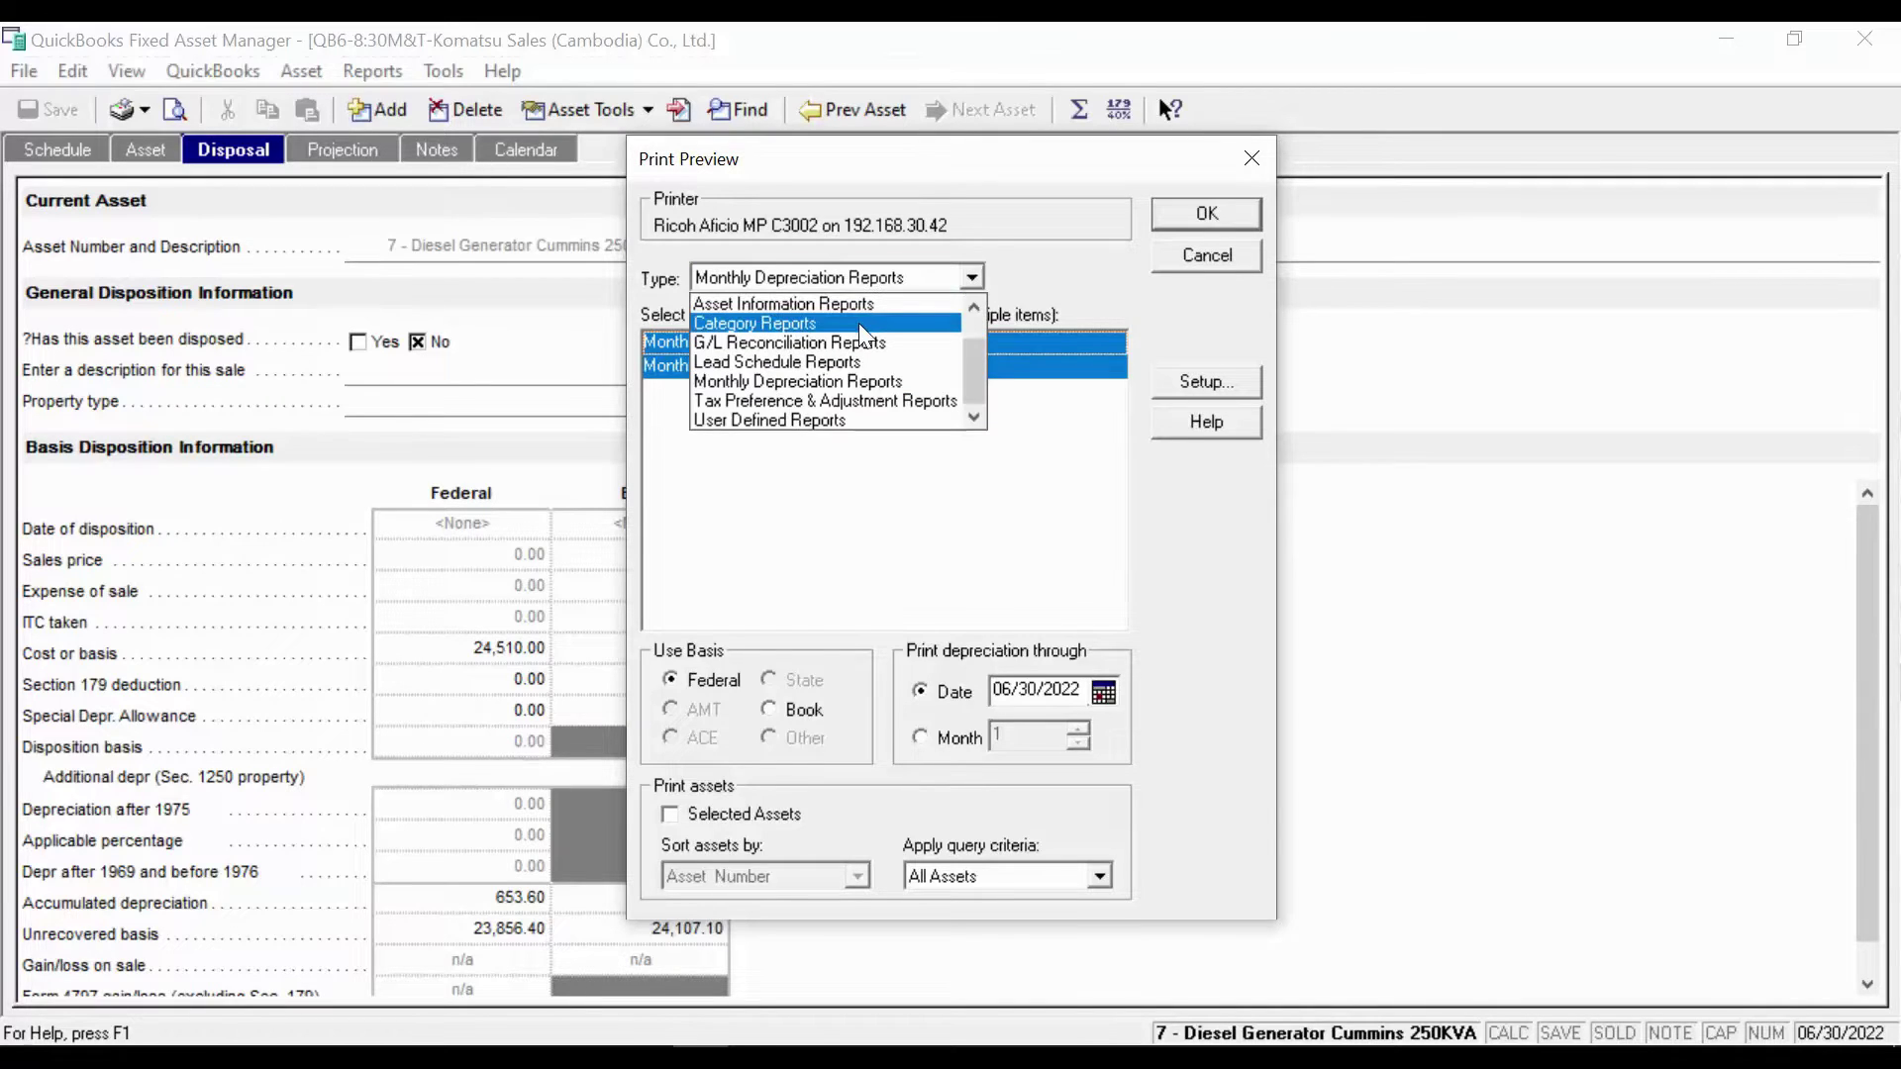
pyautogui.click(1013, 276)
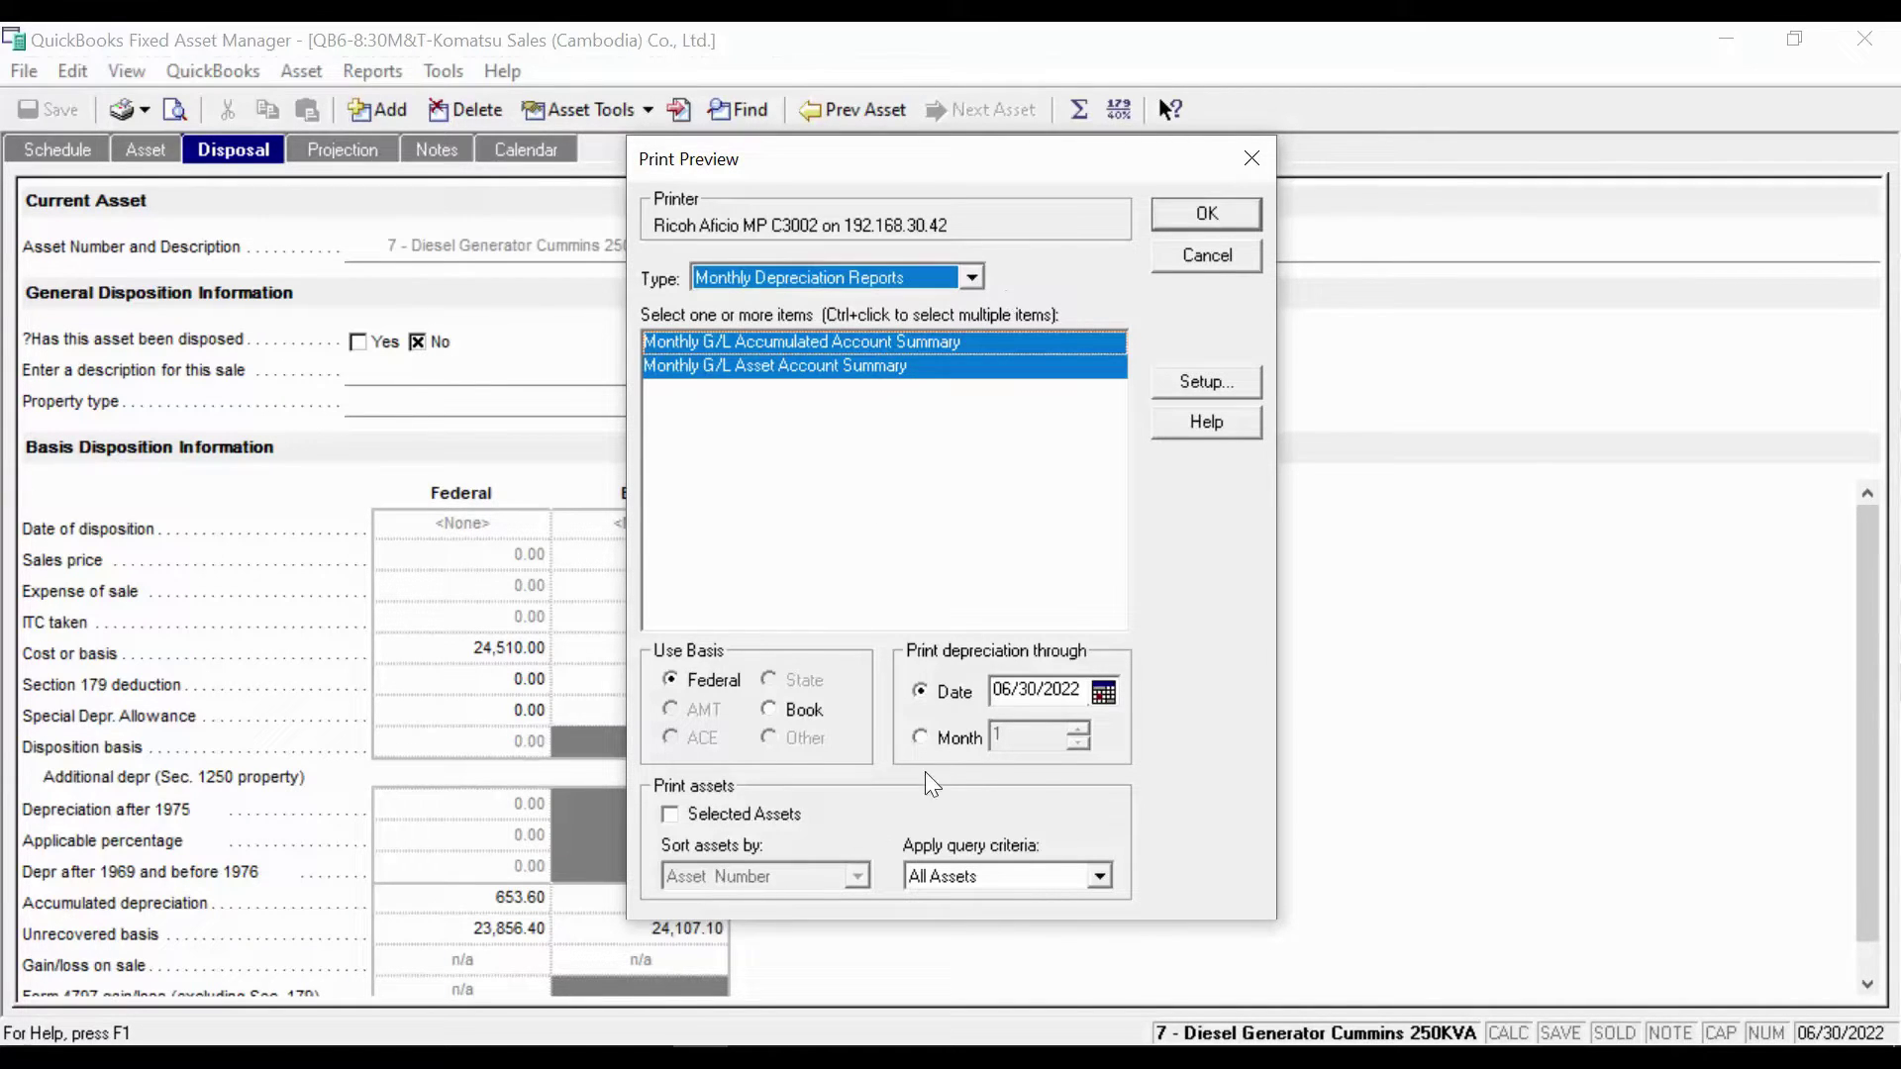
pyautogui.click(1210, 214)
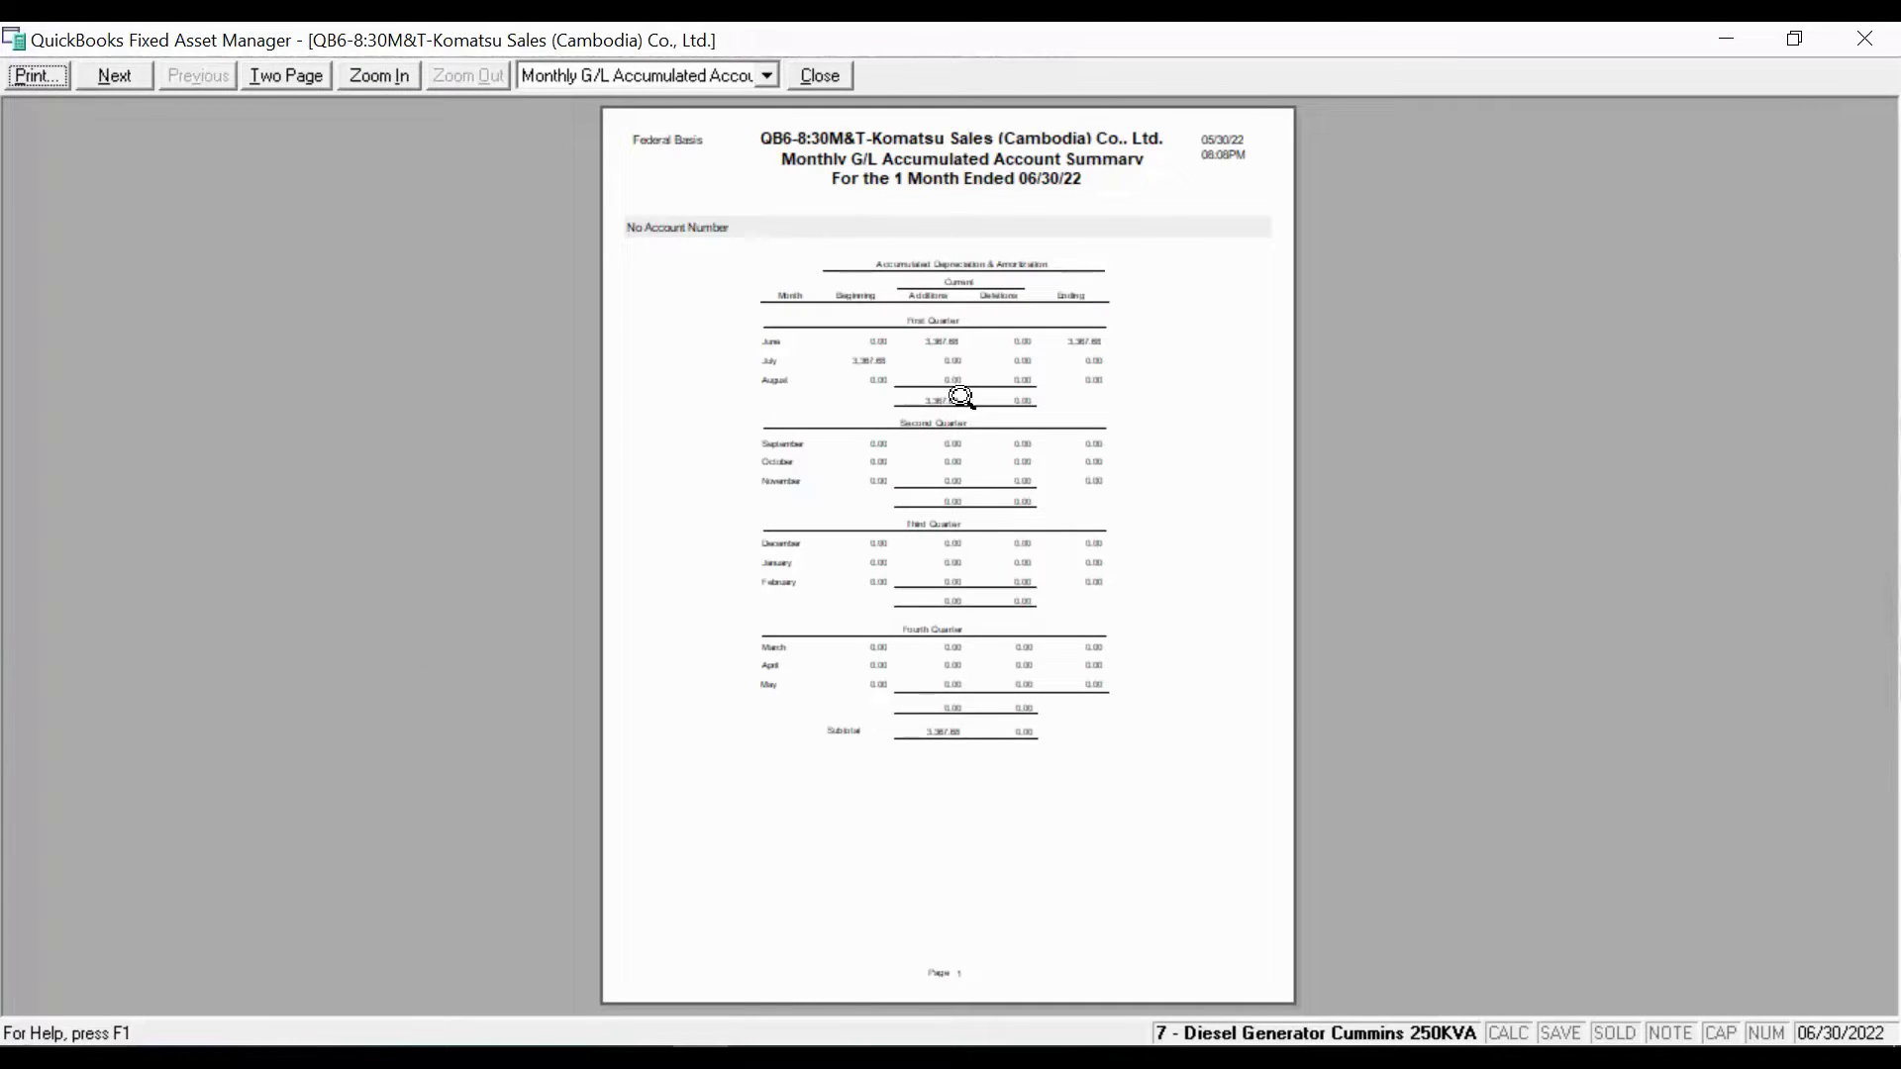
# Enlarge the Monthly G/L Accumulated Account Summary, read through its quarterly accumulated depreciation, and close the report preview
pyautogui.click(362, 79)
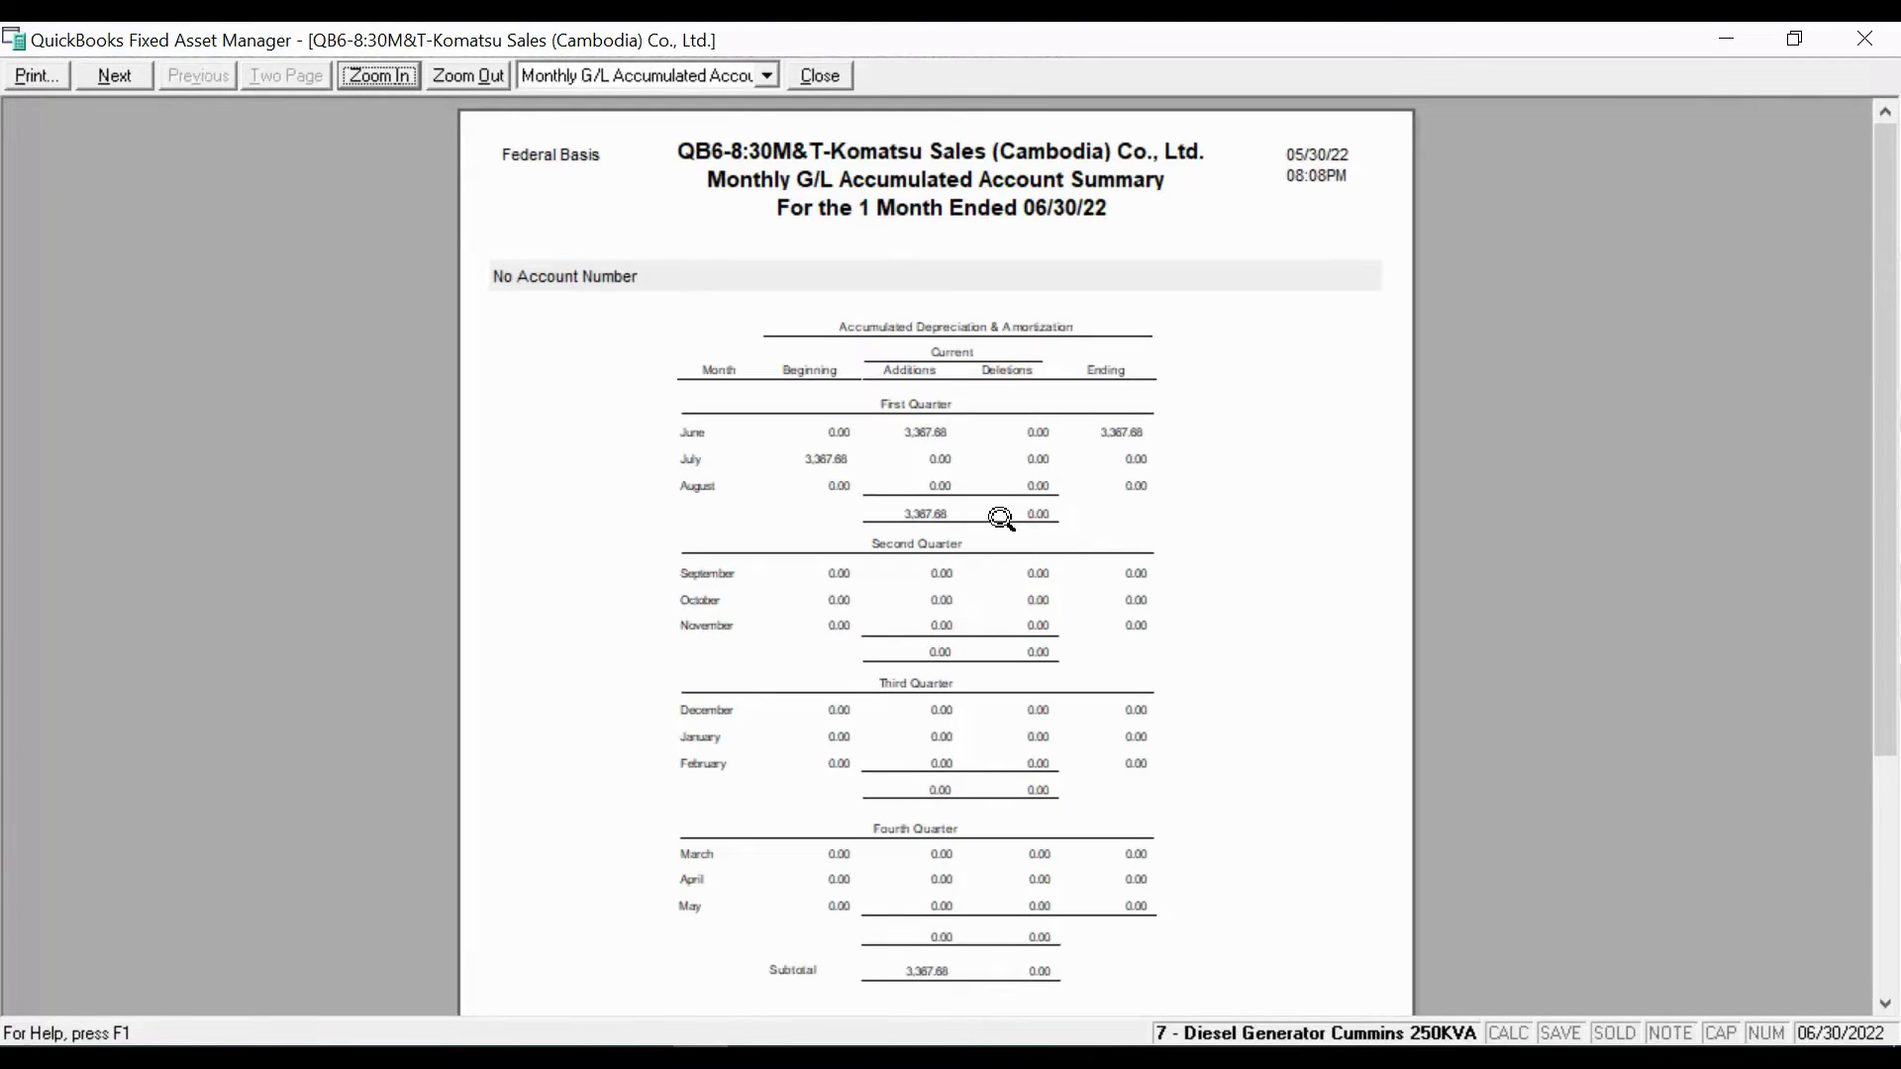
pyautogui.click(372, 74)
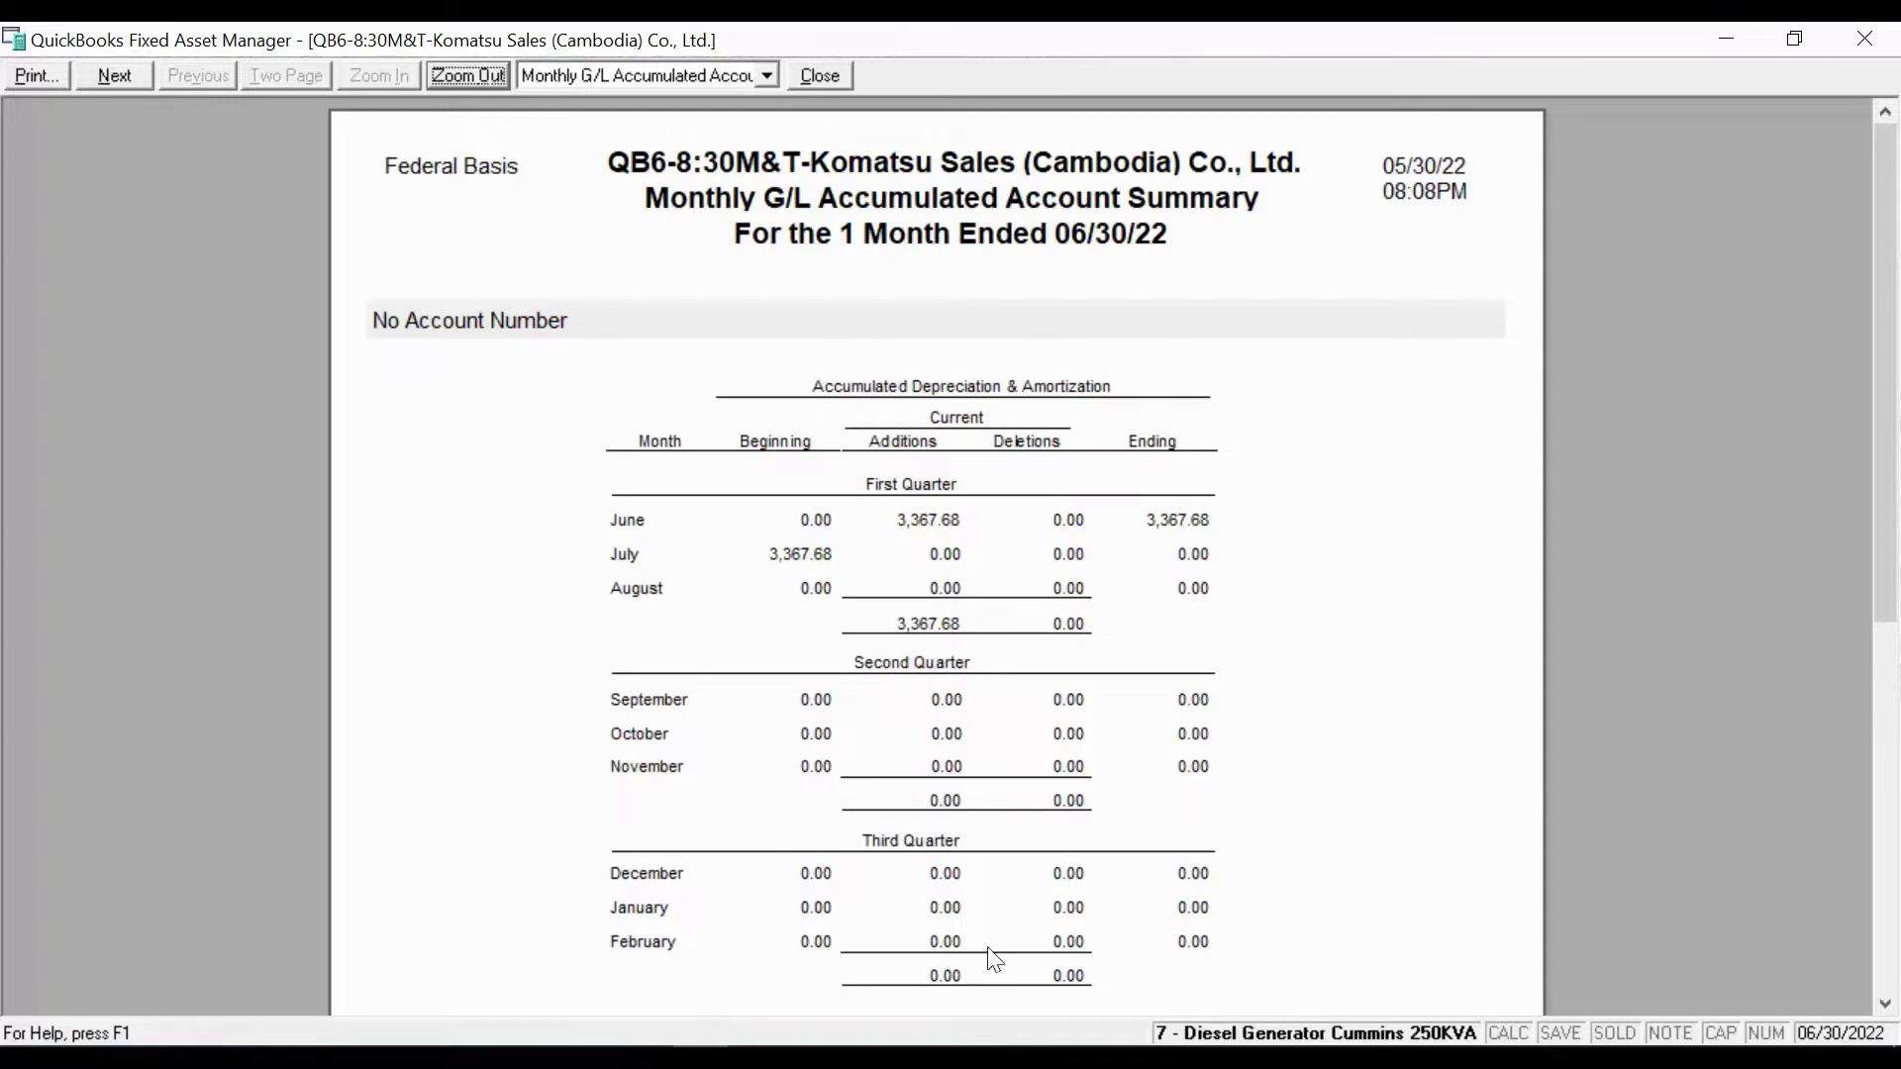
pyautogui.scroll(-5, 1019, 891)
pyautogui.scroll(5, 1010, 851)
pyautogui.click(817, 75)
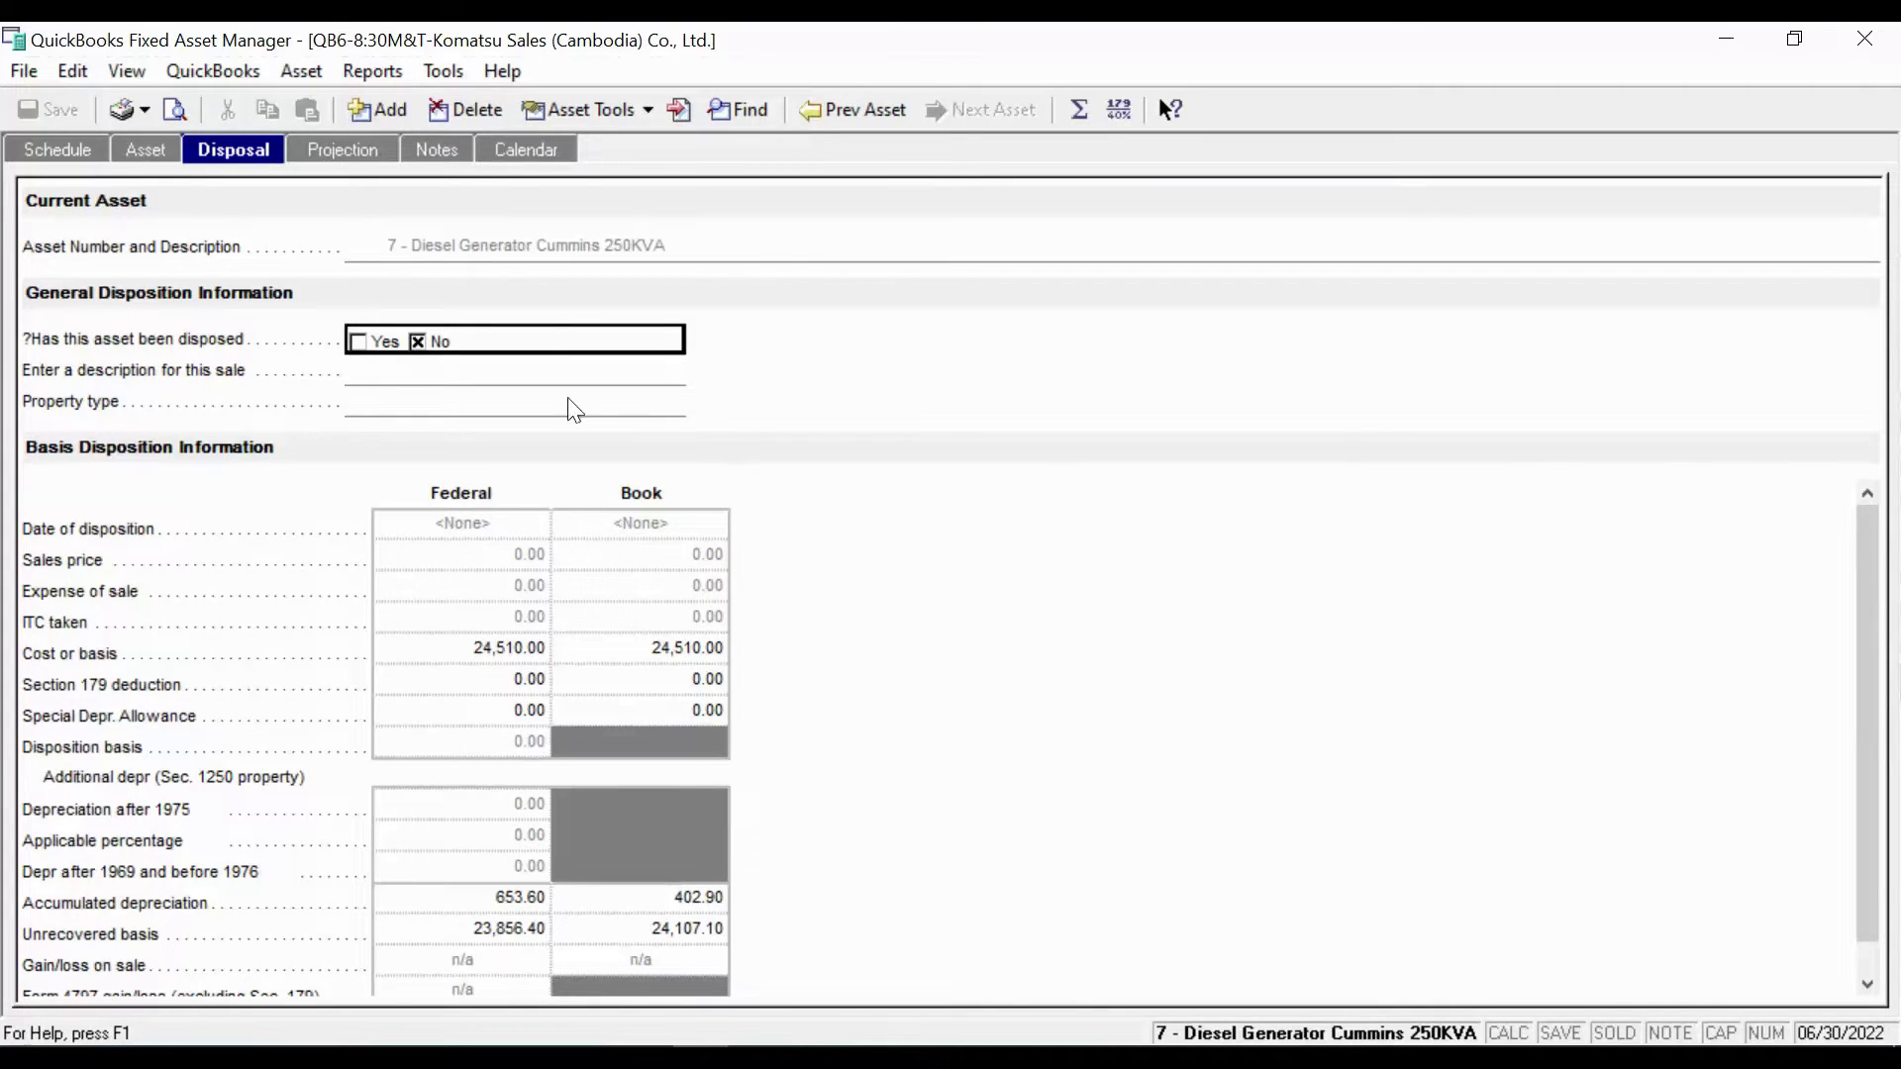
# Run the Prepare for Next Year procedure on the client's assets and accept it
pyautogui.click(438, 72)
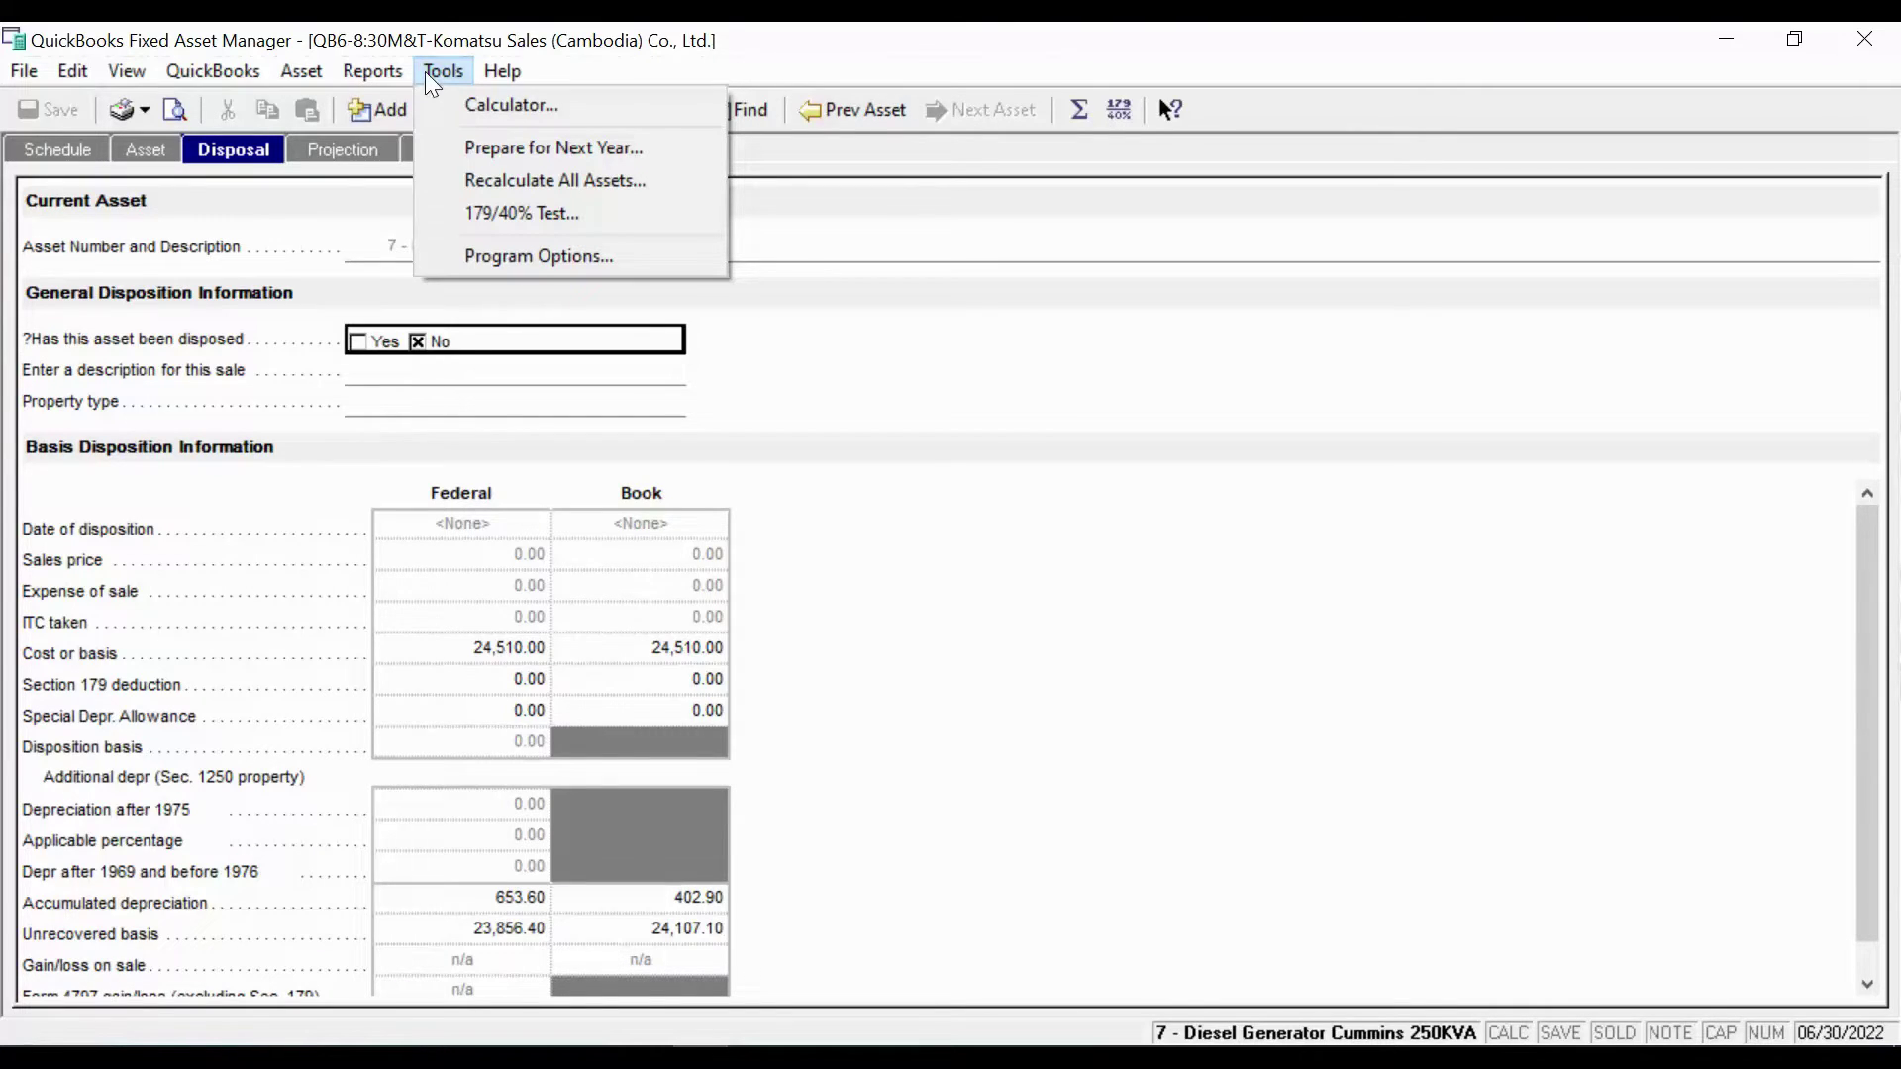
pyautogui.click(491, 147)
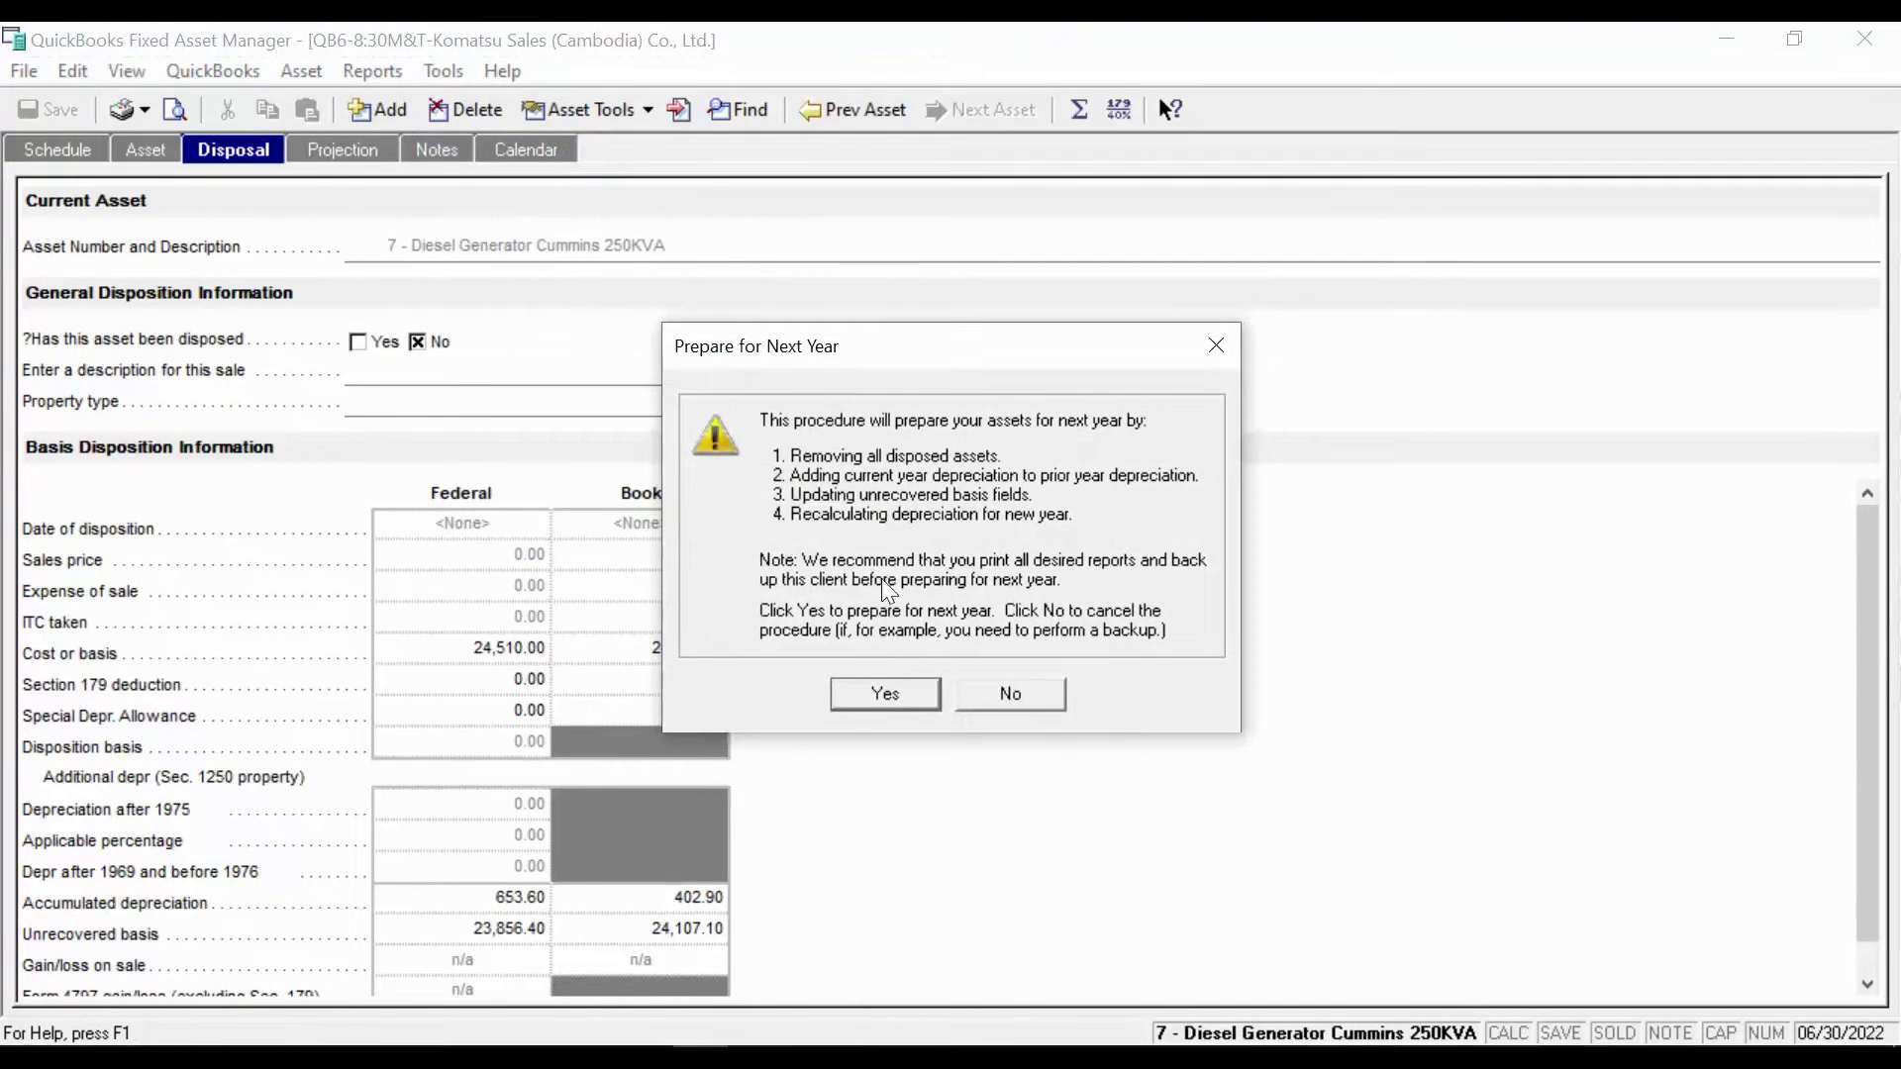
pyautogui.click(924, 695)
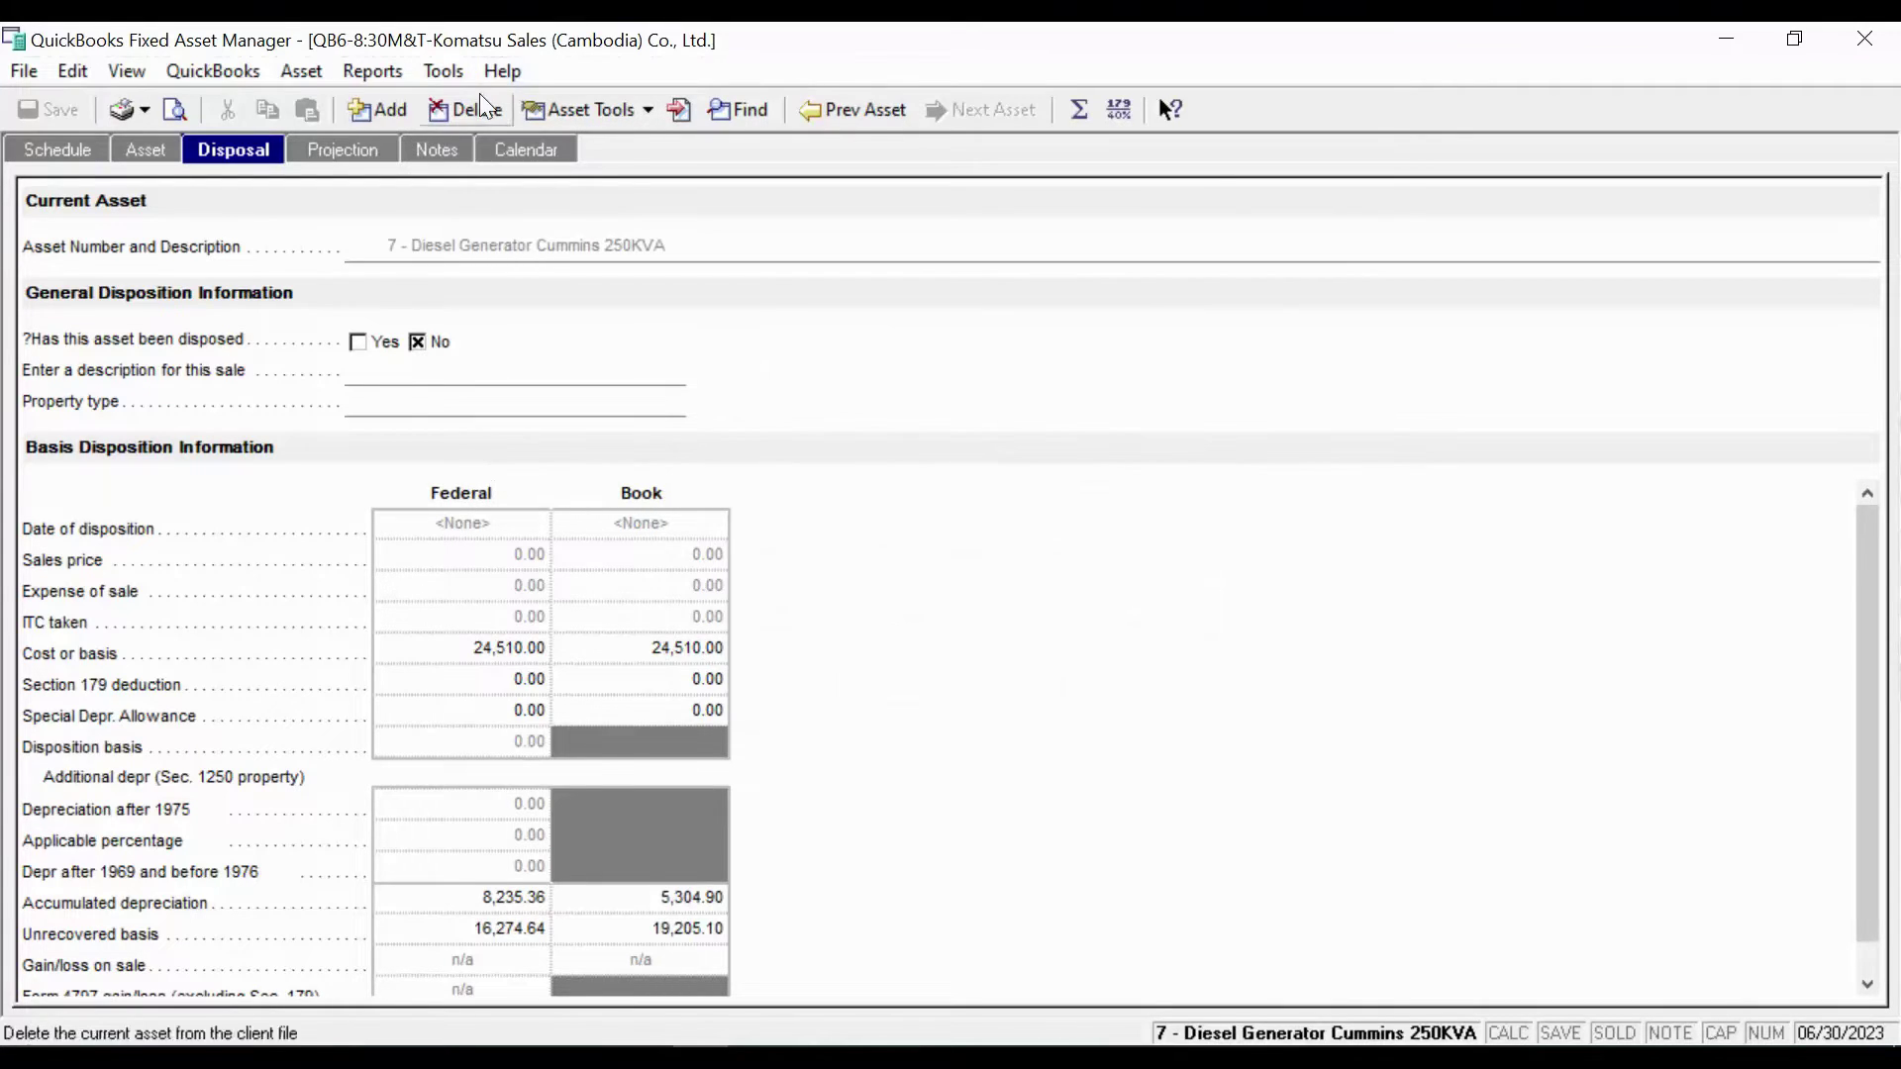
# Recalculate current depreciation for all assets with the option Do not recalculate prior depreciation values
pyautogui.click(386, 79)
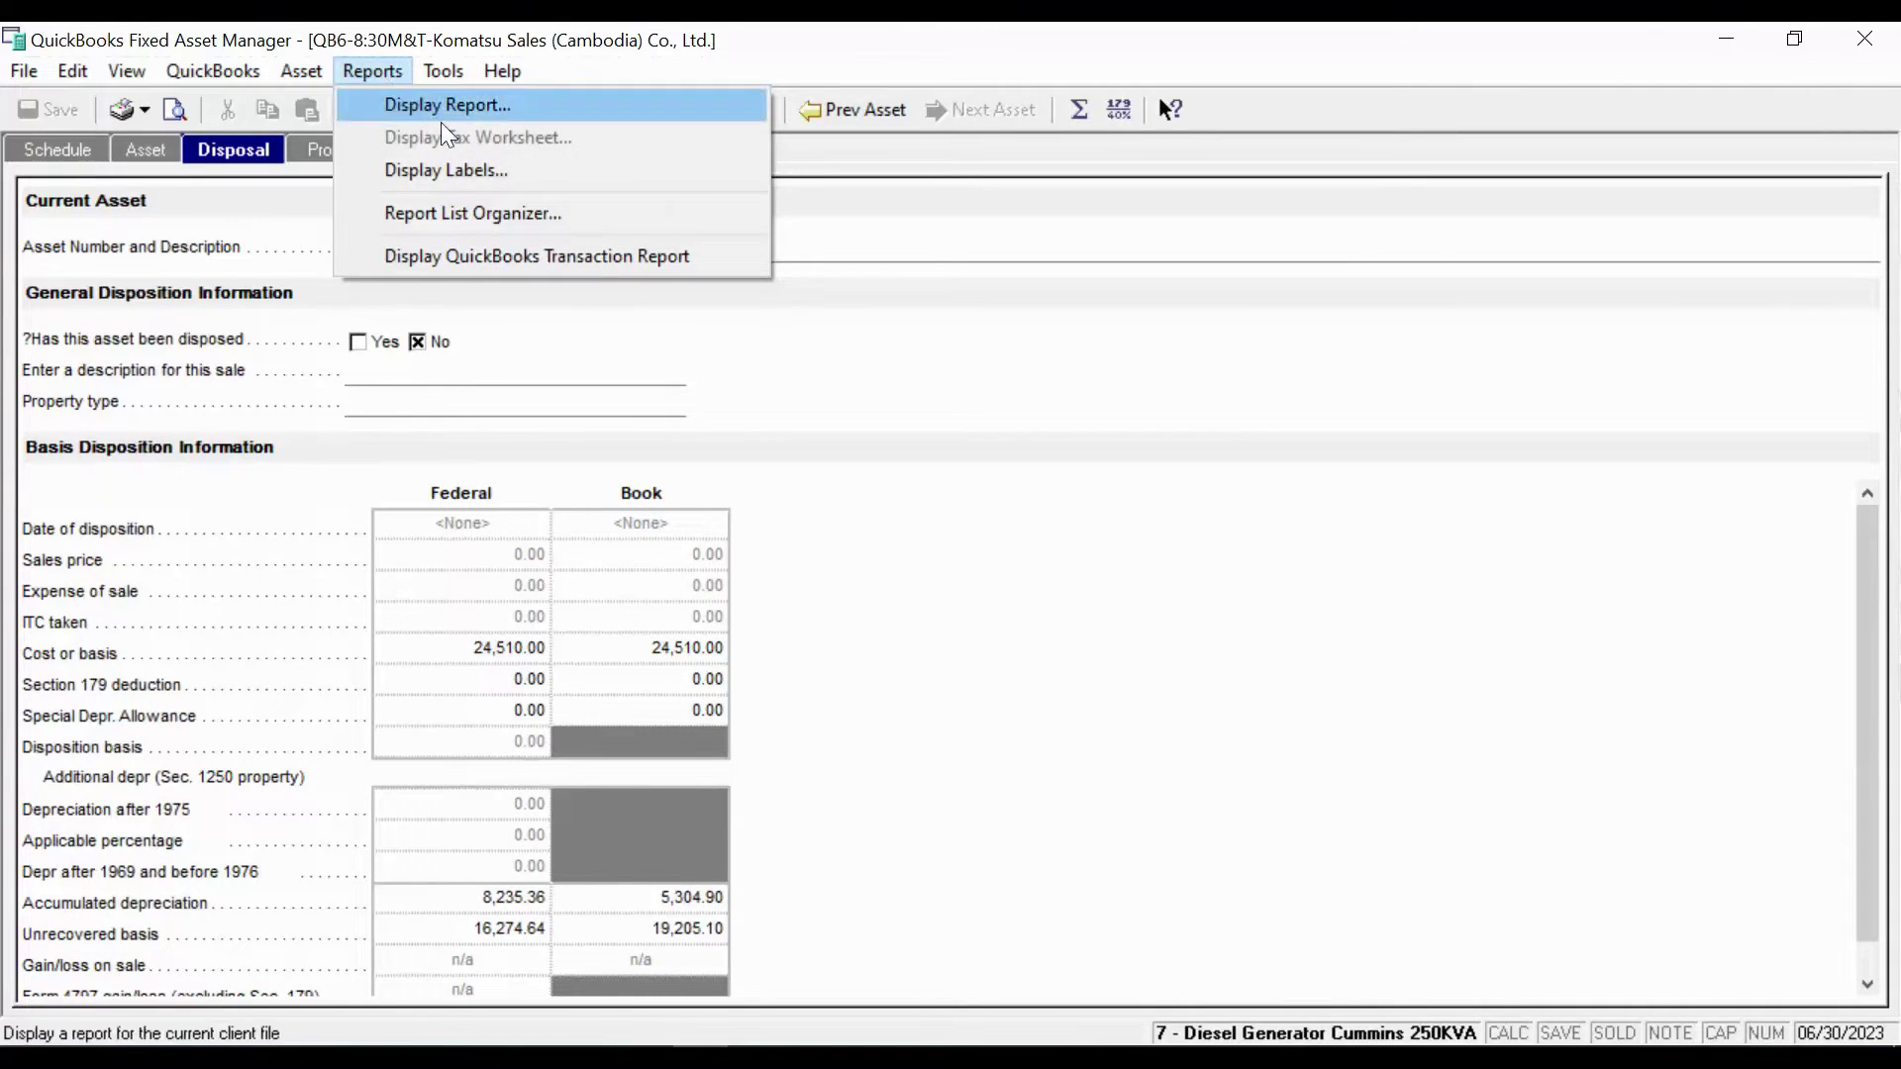
pyautogui.moveTo(440, 69)
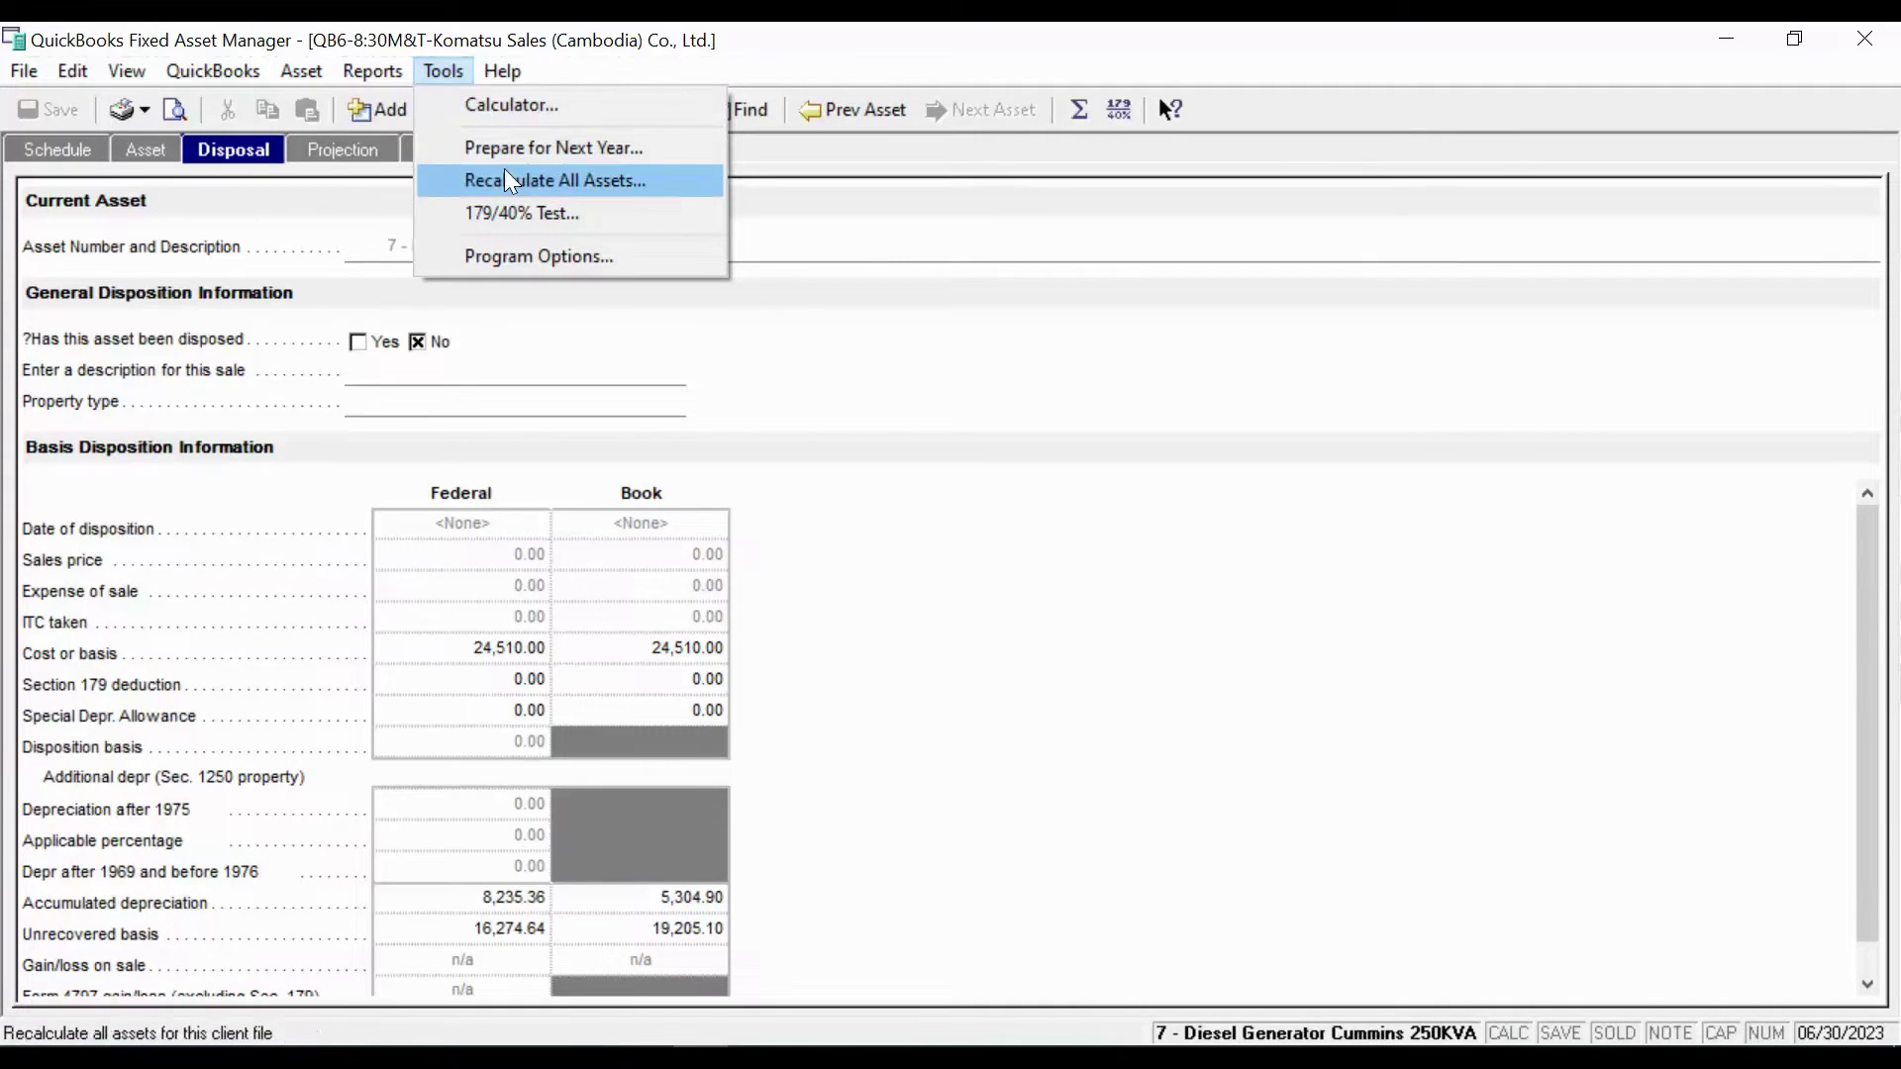
pyautogui.click(562, 181)
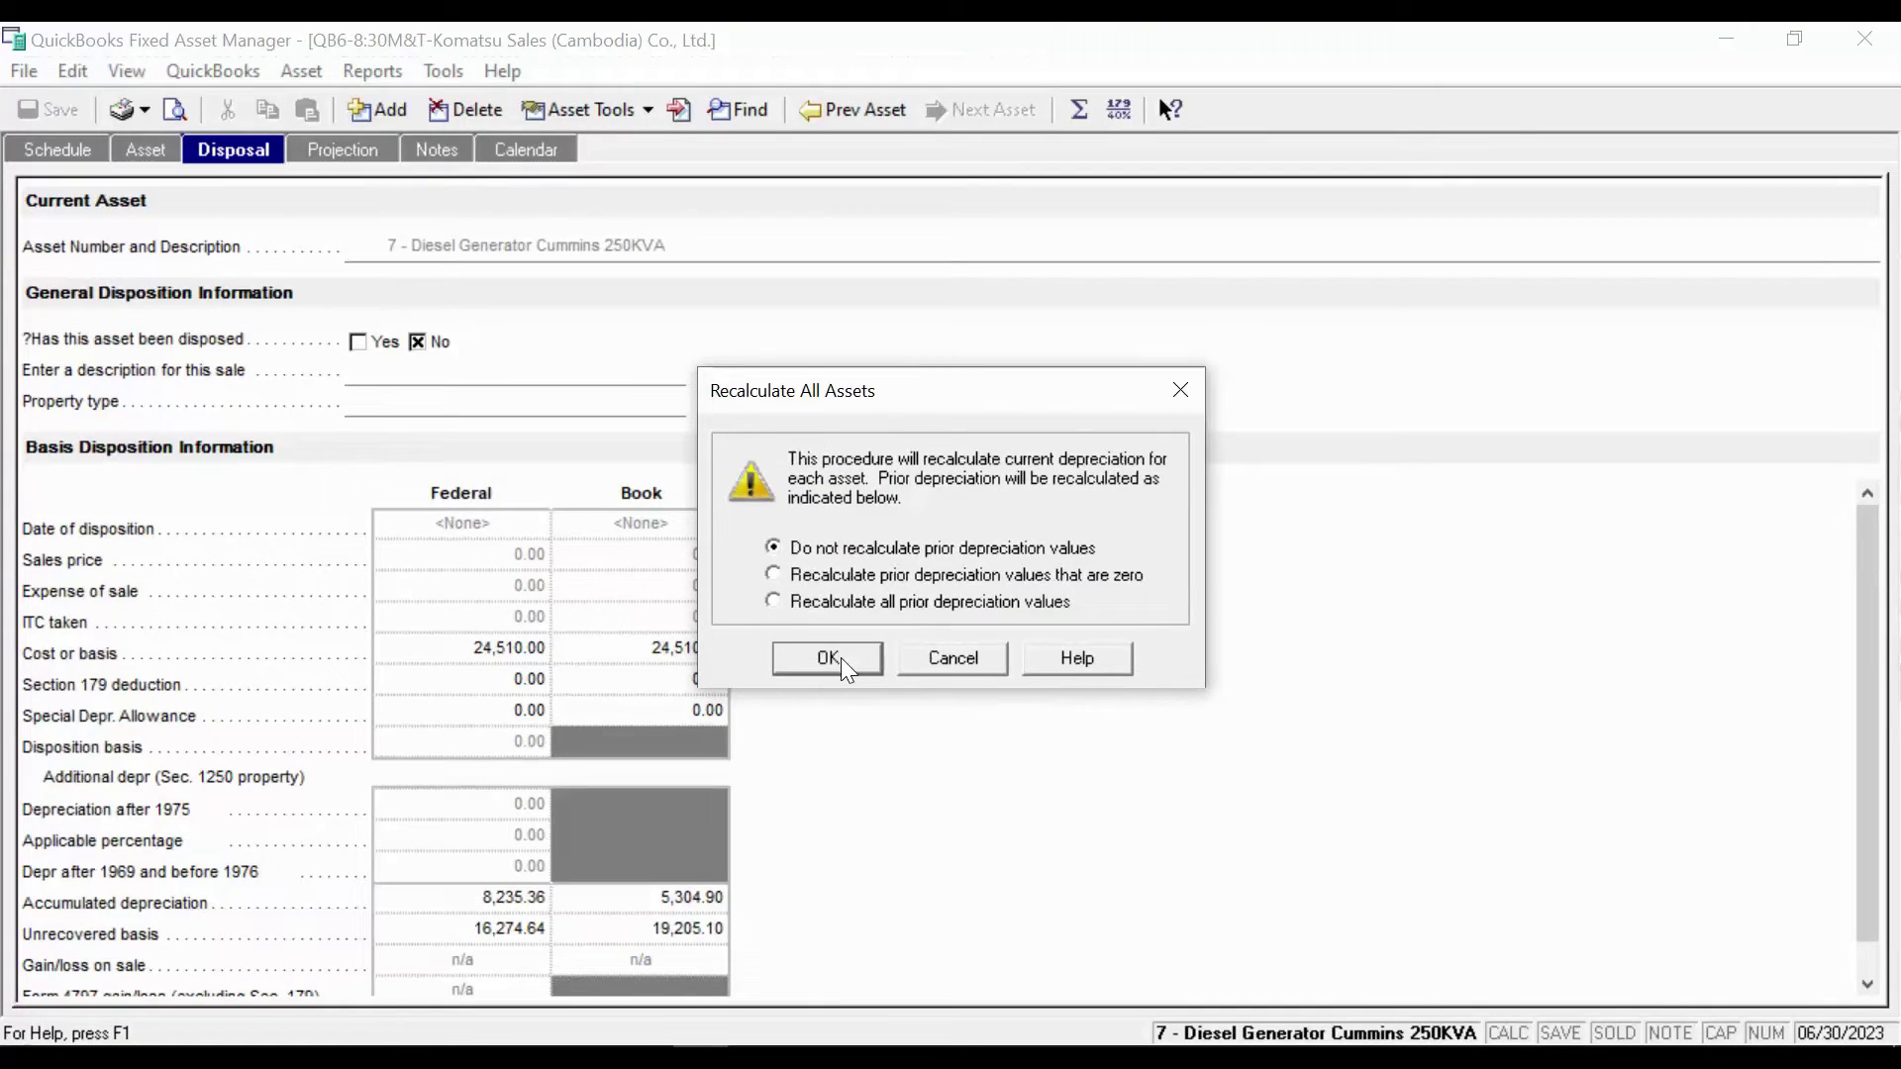
pyautogui.moveTo(943, 406); pyautogui.dragTo(906, 308)
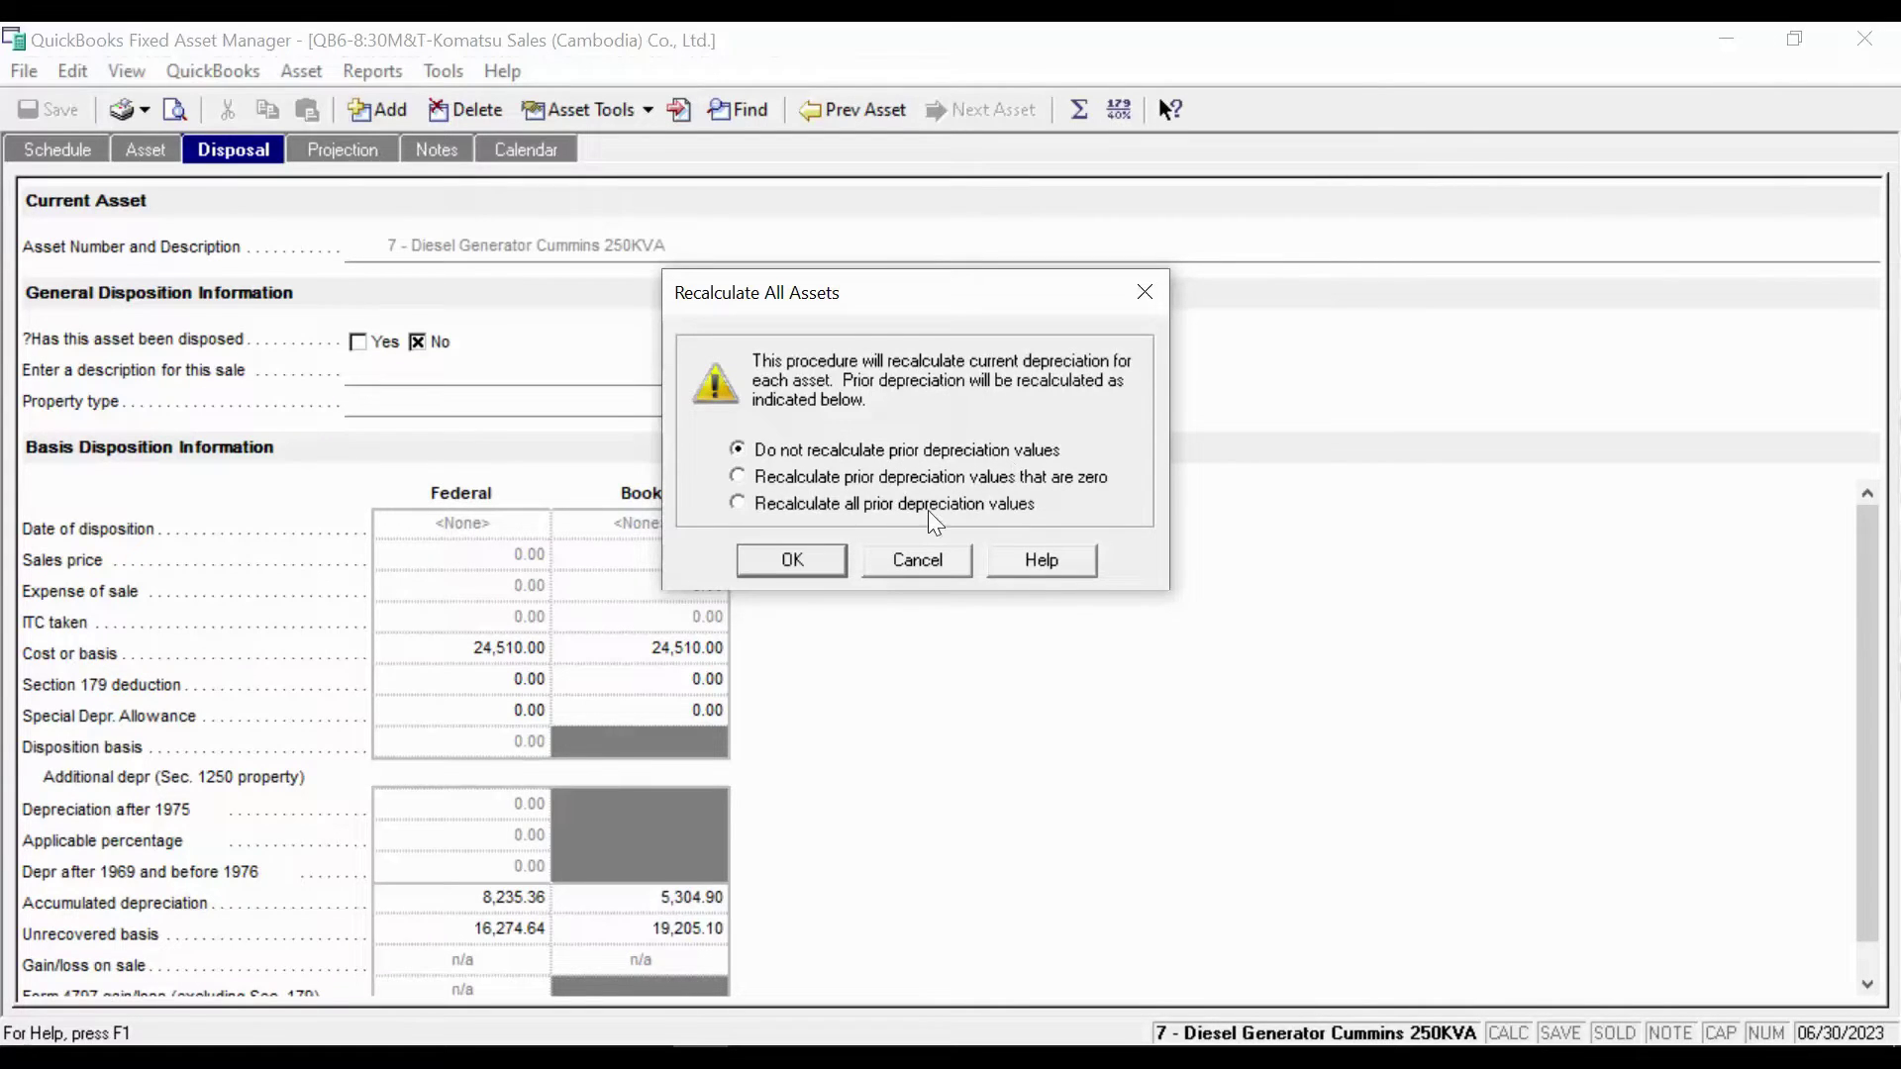
pyautogui.click(828, 566)
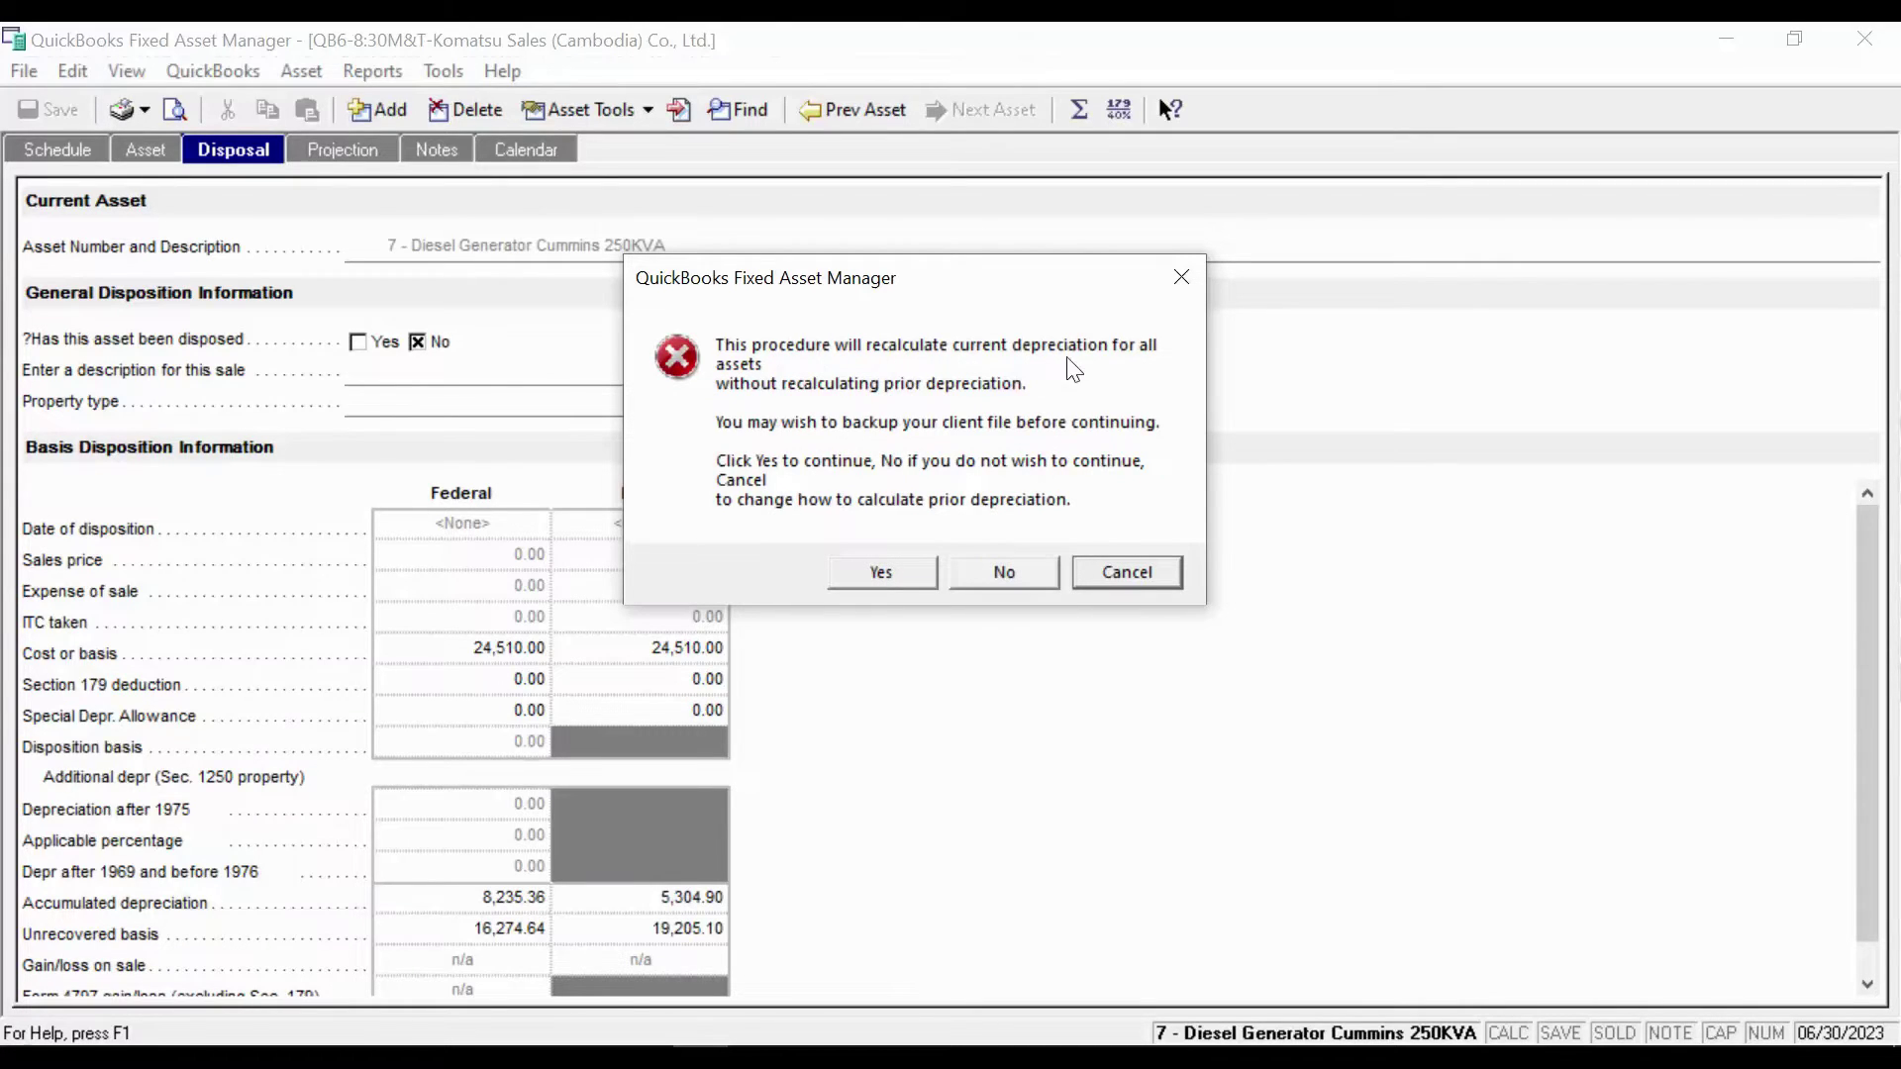
pyautogui.click(913, 579)
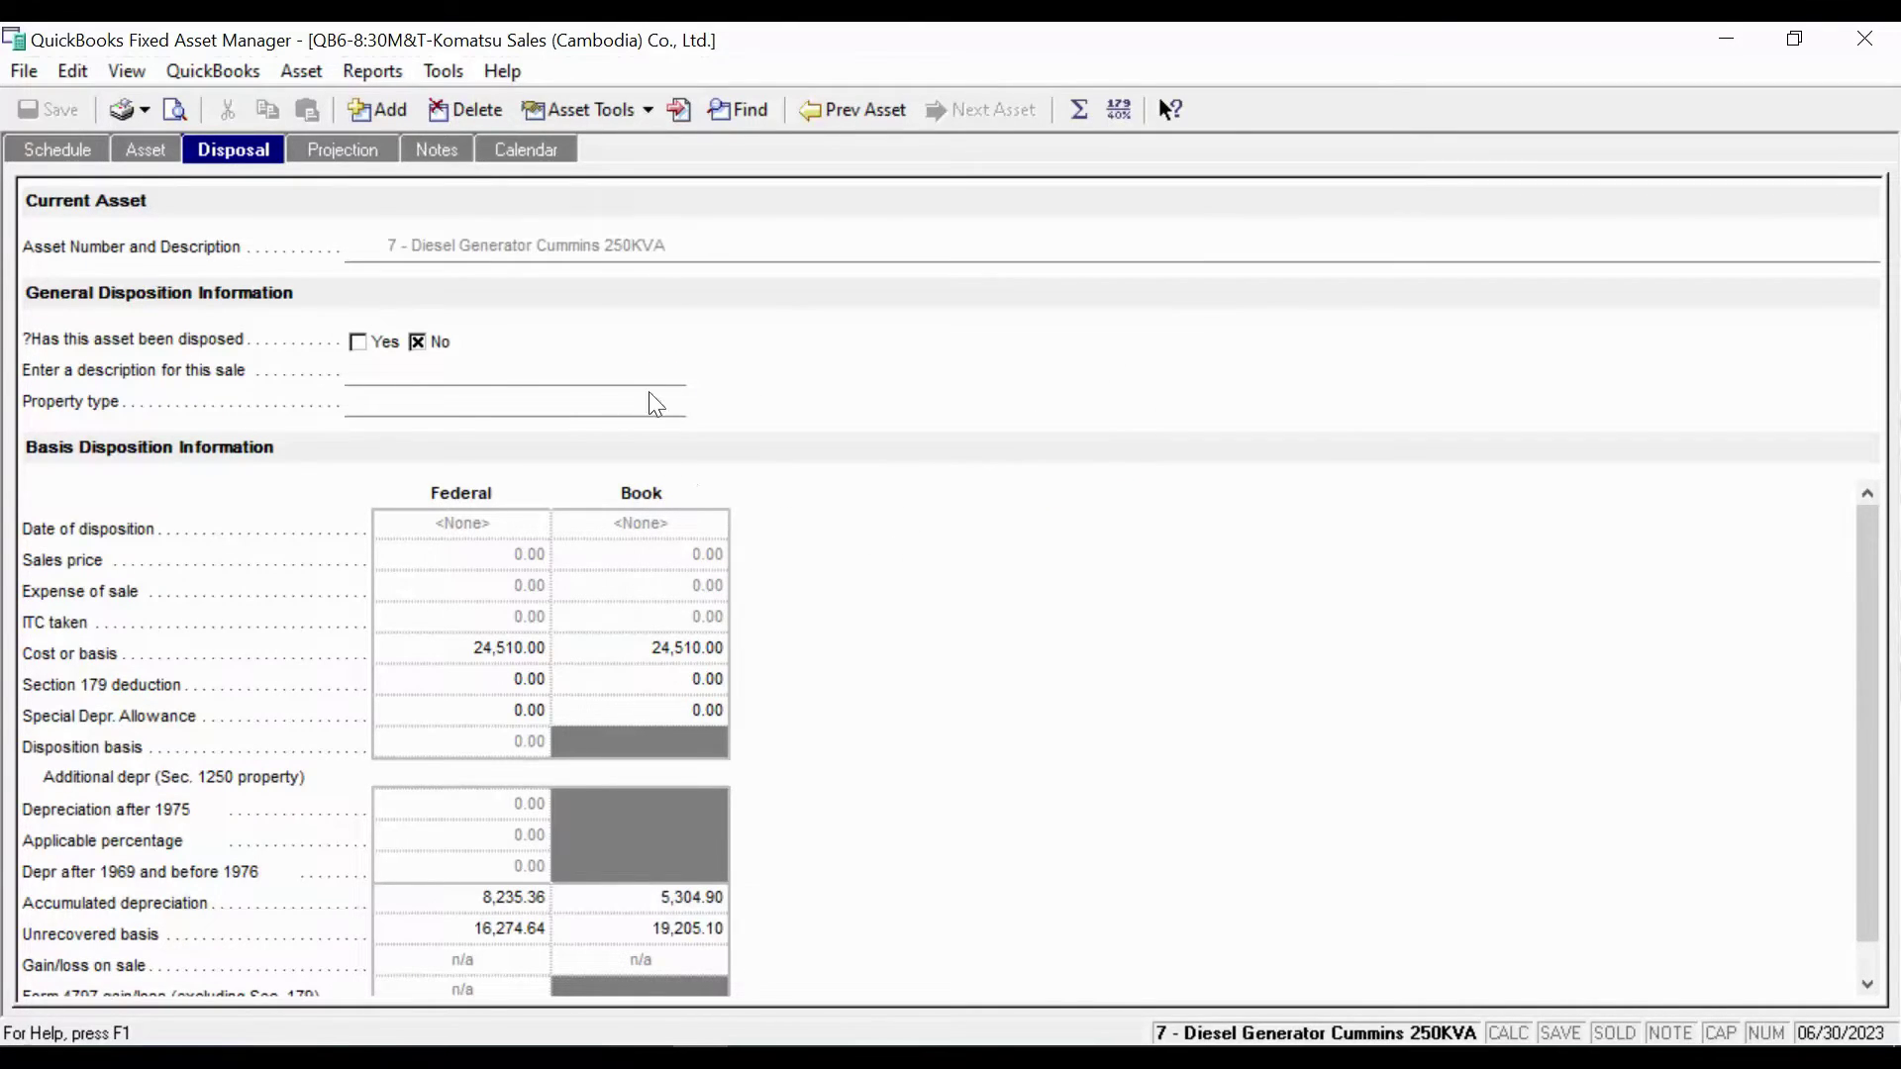
# Look over the program's tools without running any, and return to the asset schedule on the Book basis
pyautogui.click(441, 71)
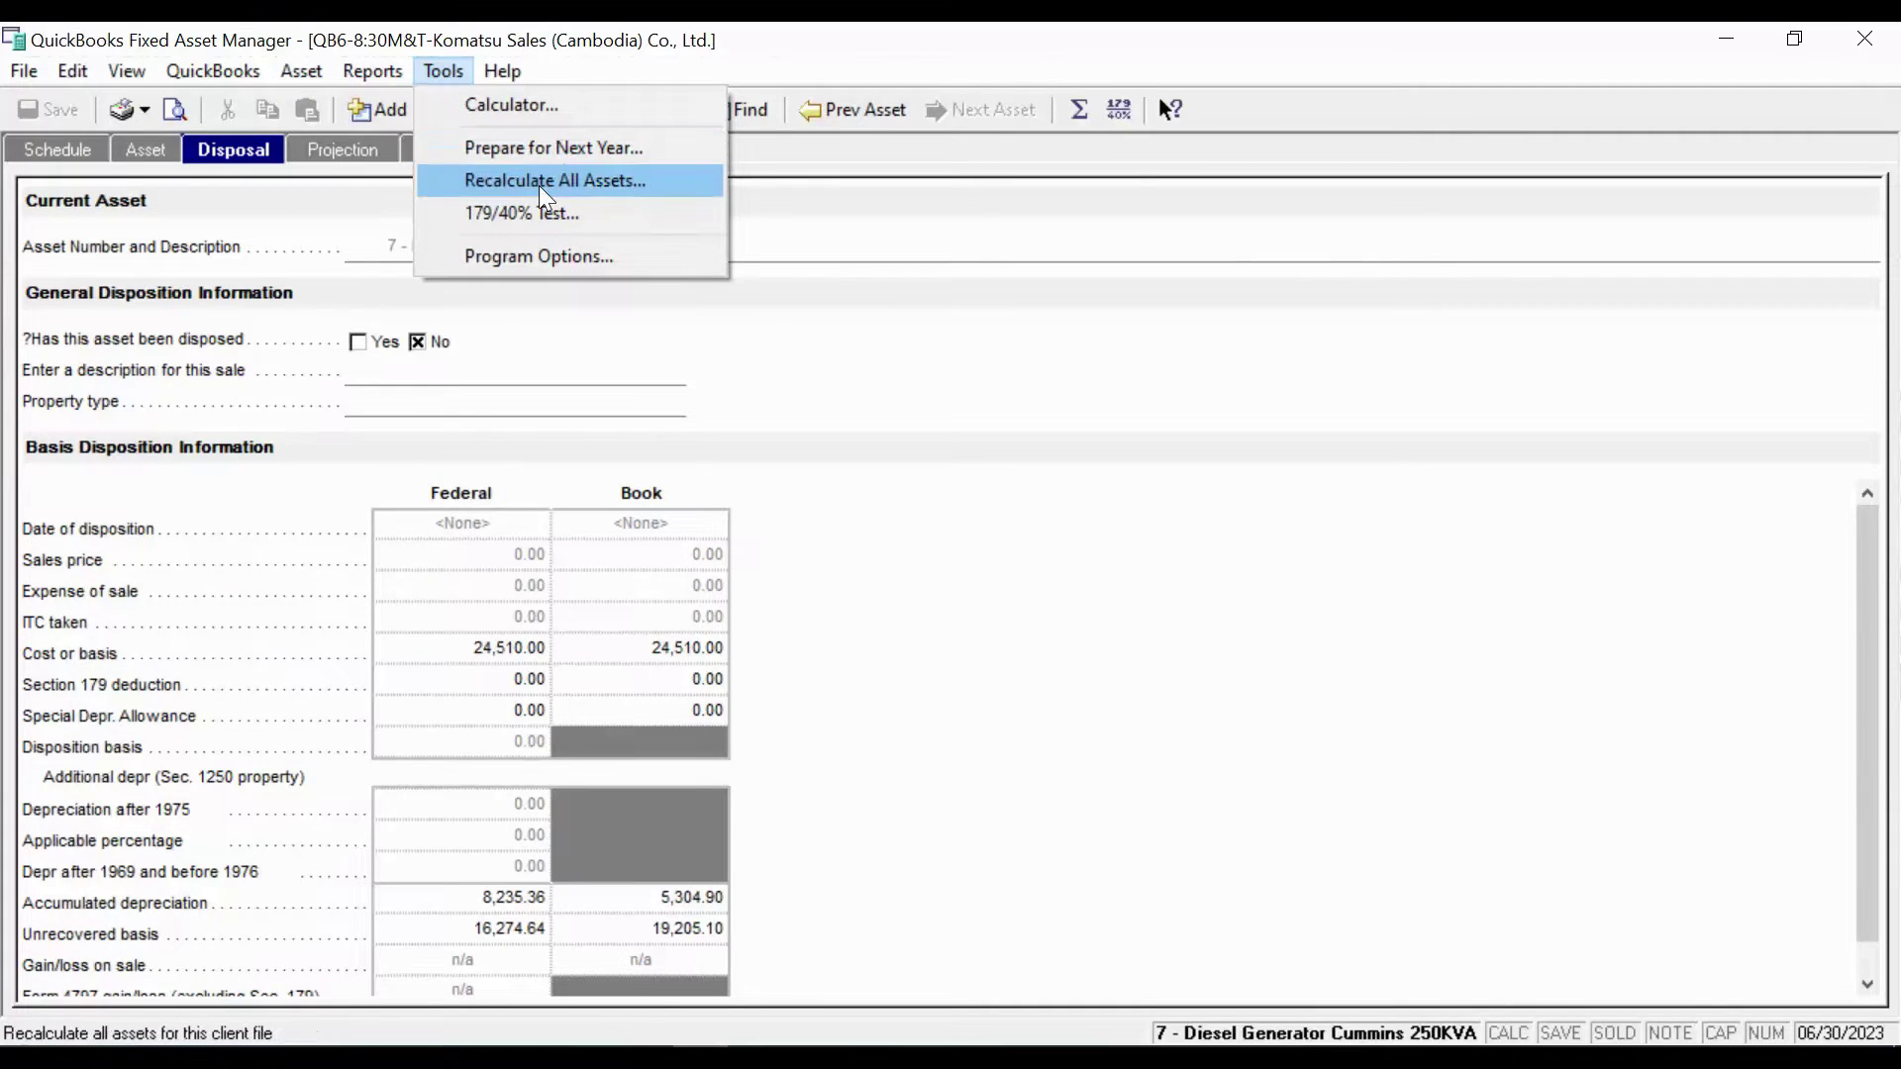
pyautogui.click(912, 280)
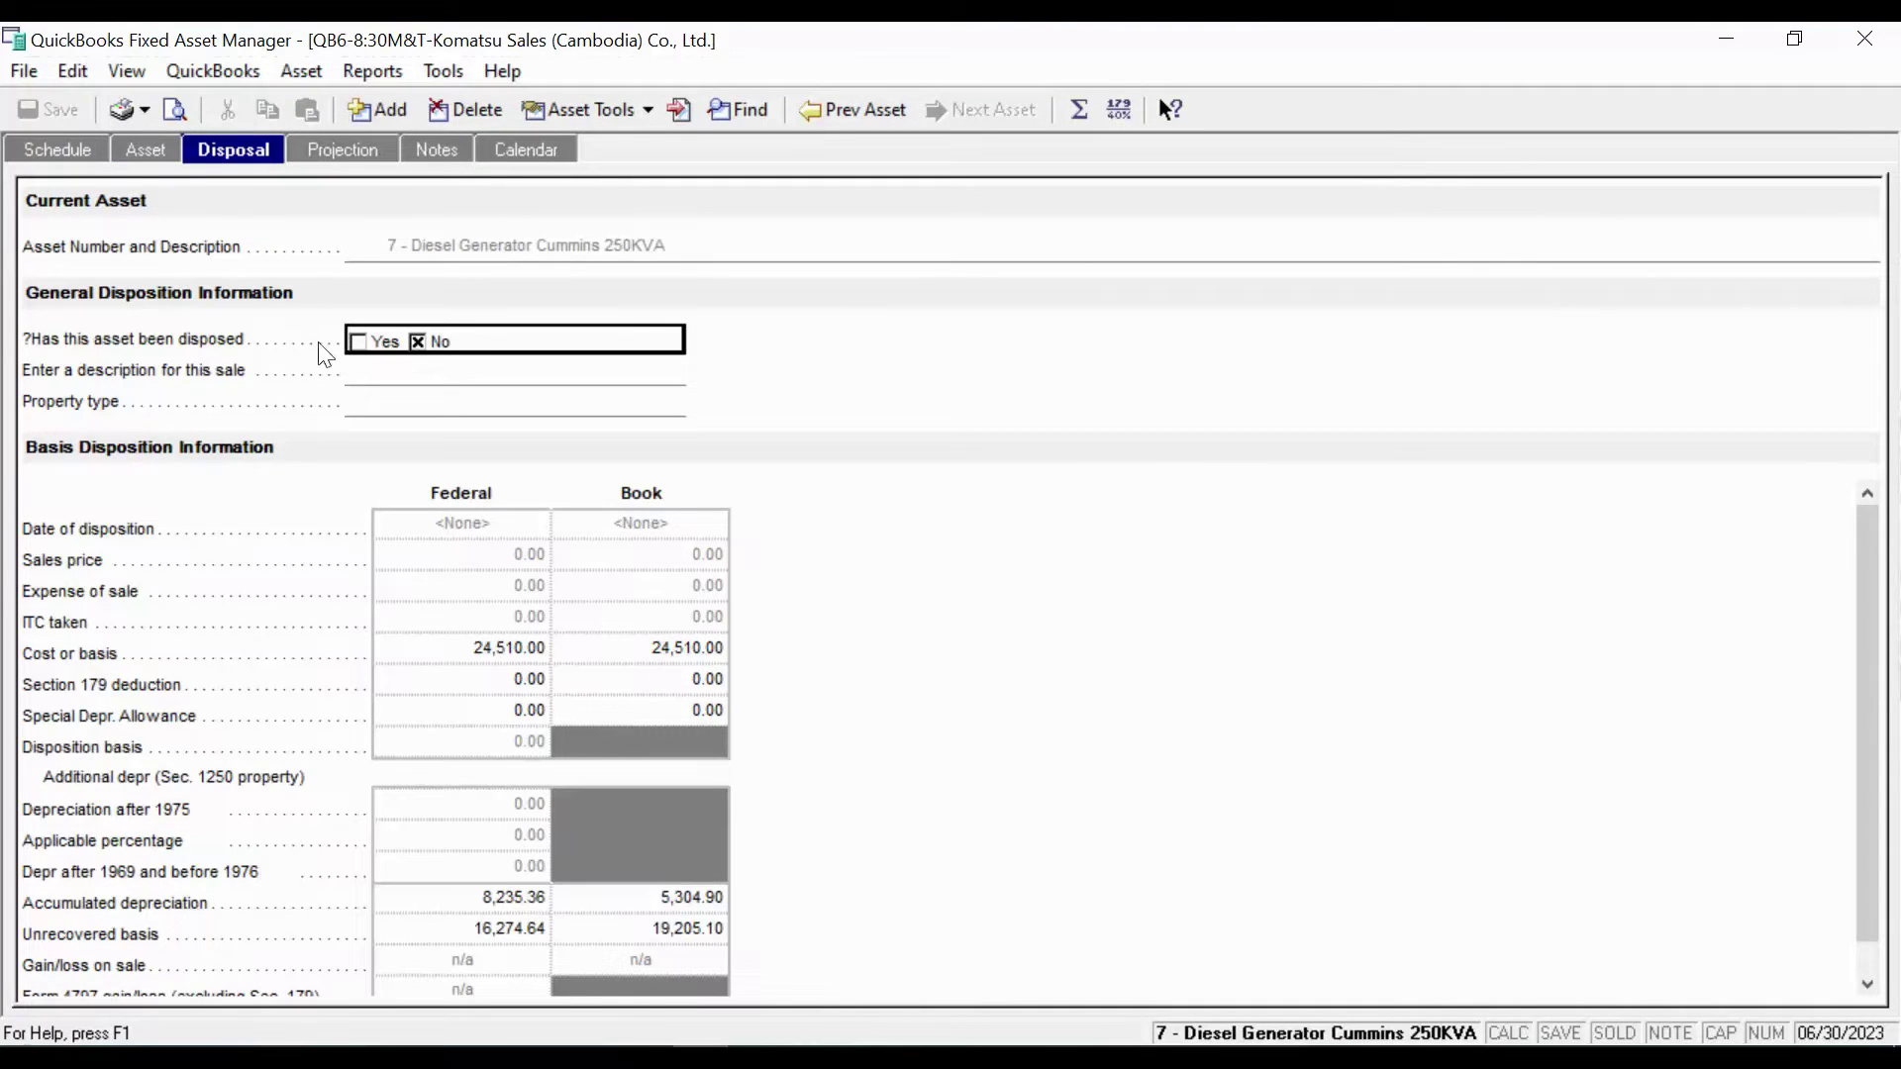
pyautogui.click(45, 149)
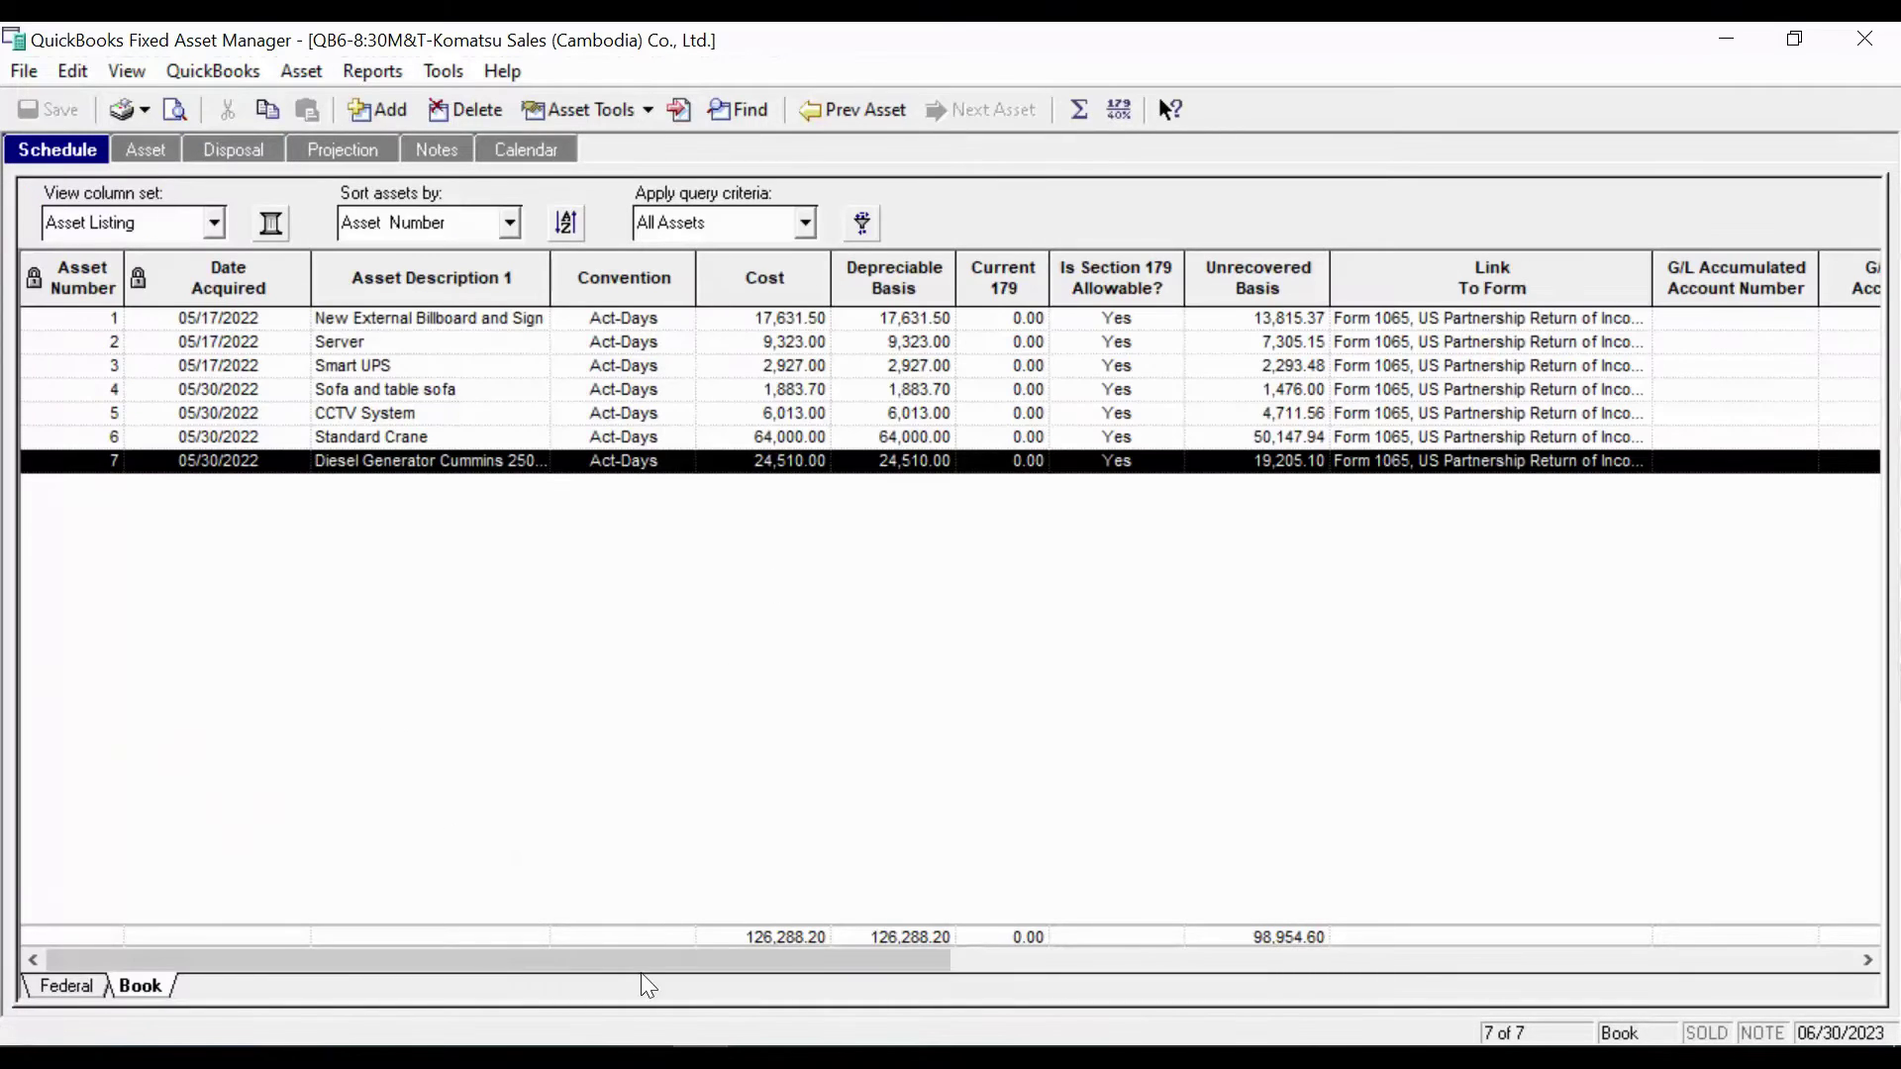
# Switch to the Sheet1 workbook in Excel and review the exported asset columns from Cost through Link To Form
pyautogui.moveTo(643, 1057)
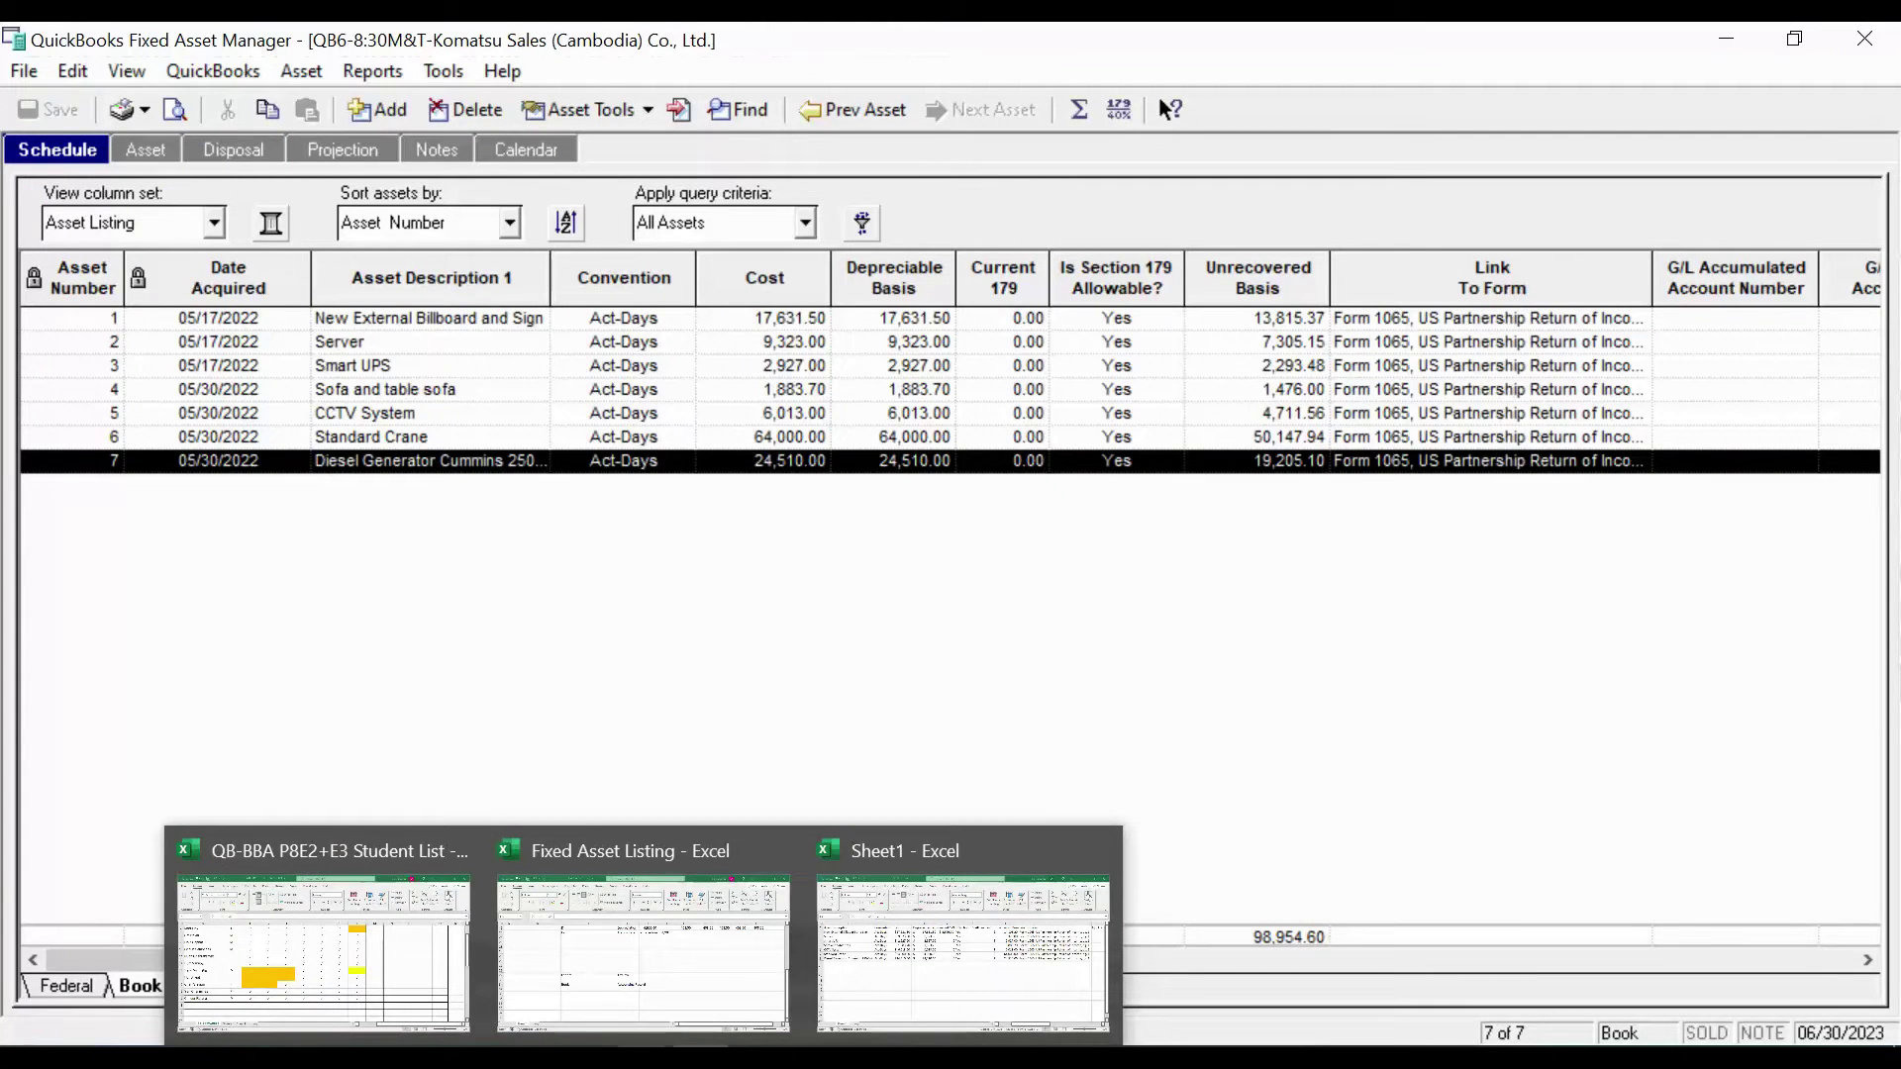
pyautogui.click(963, 950)
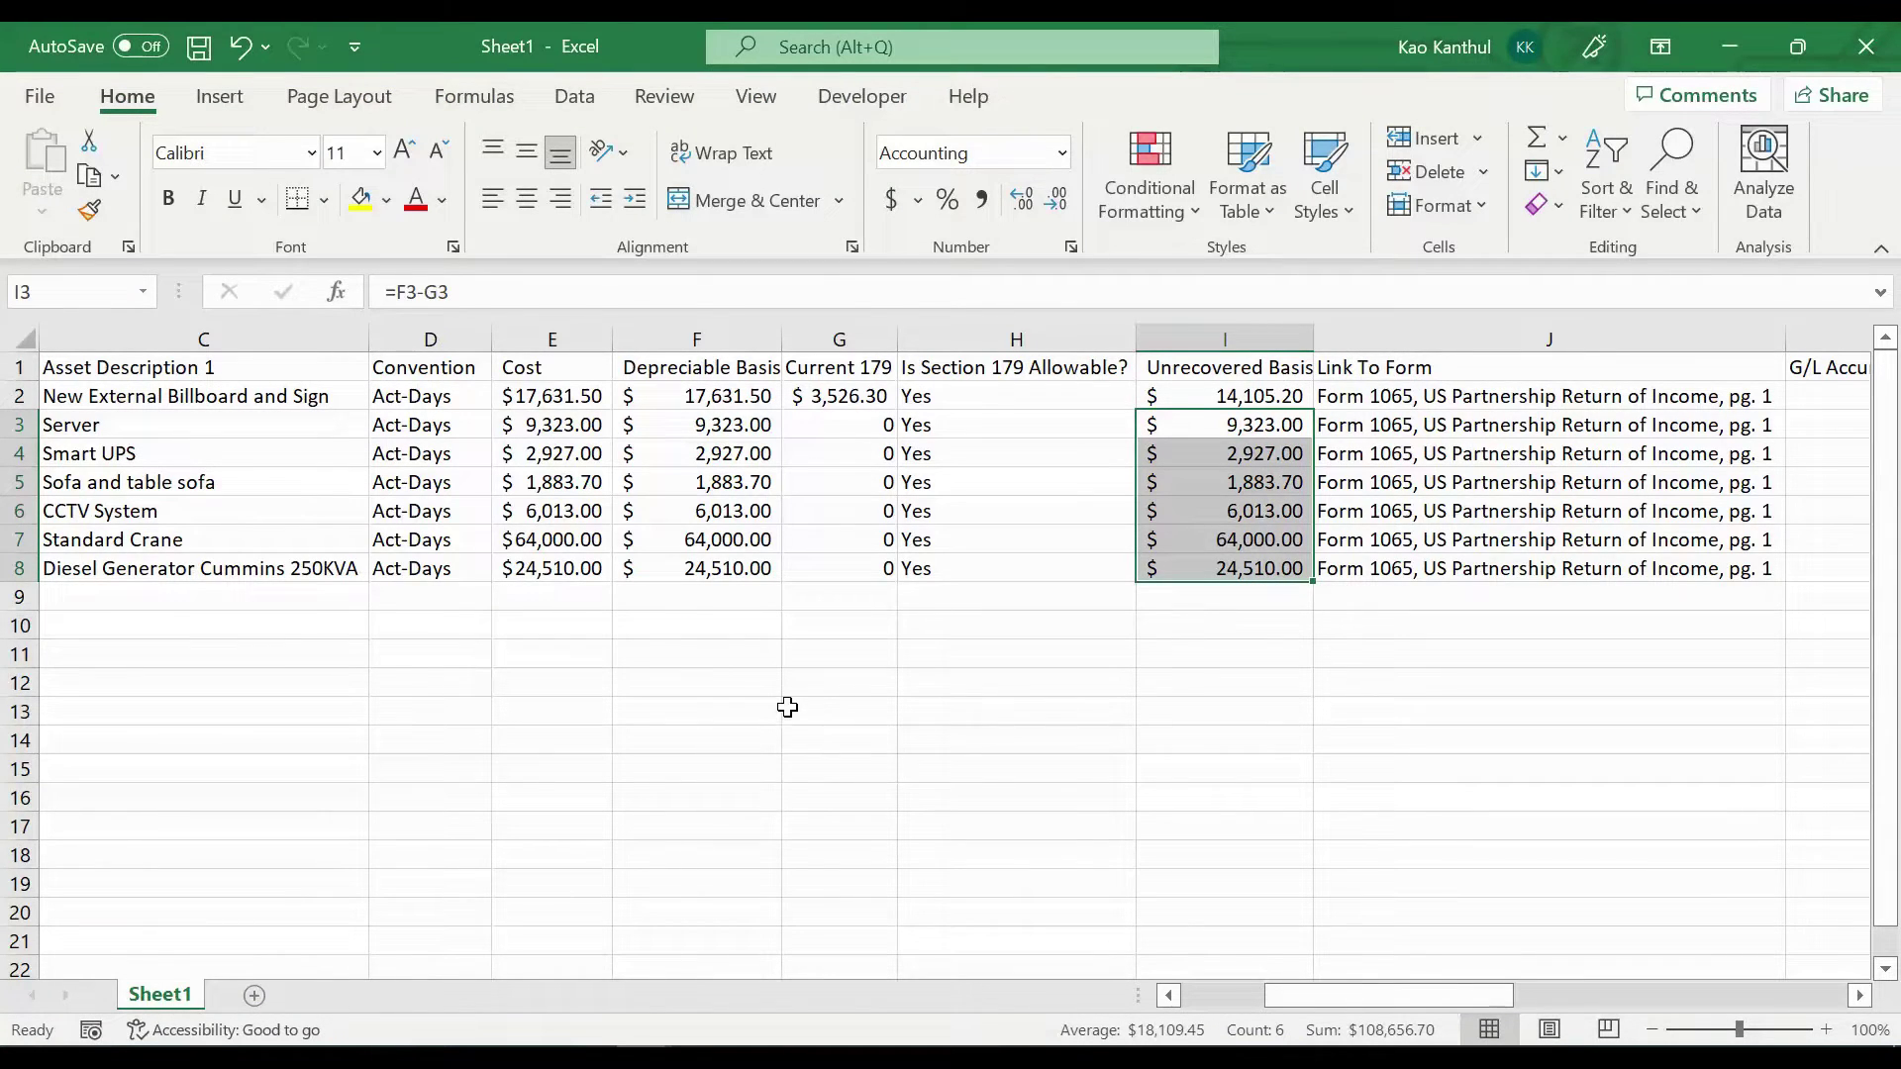
pyautogui.click(767, 660)
pyautogui.click(586, 337)
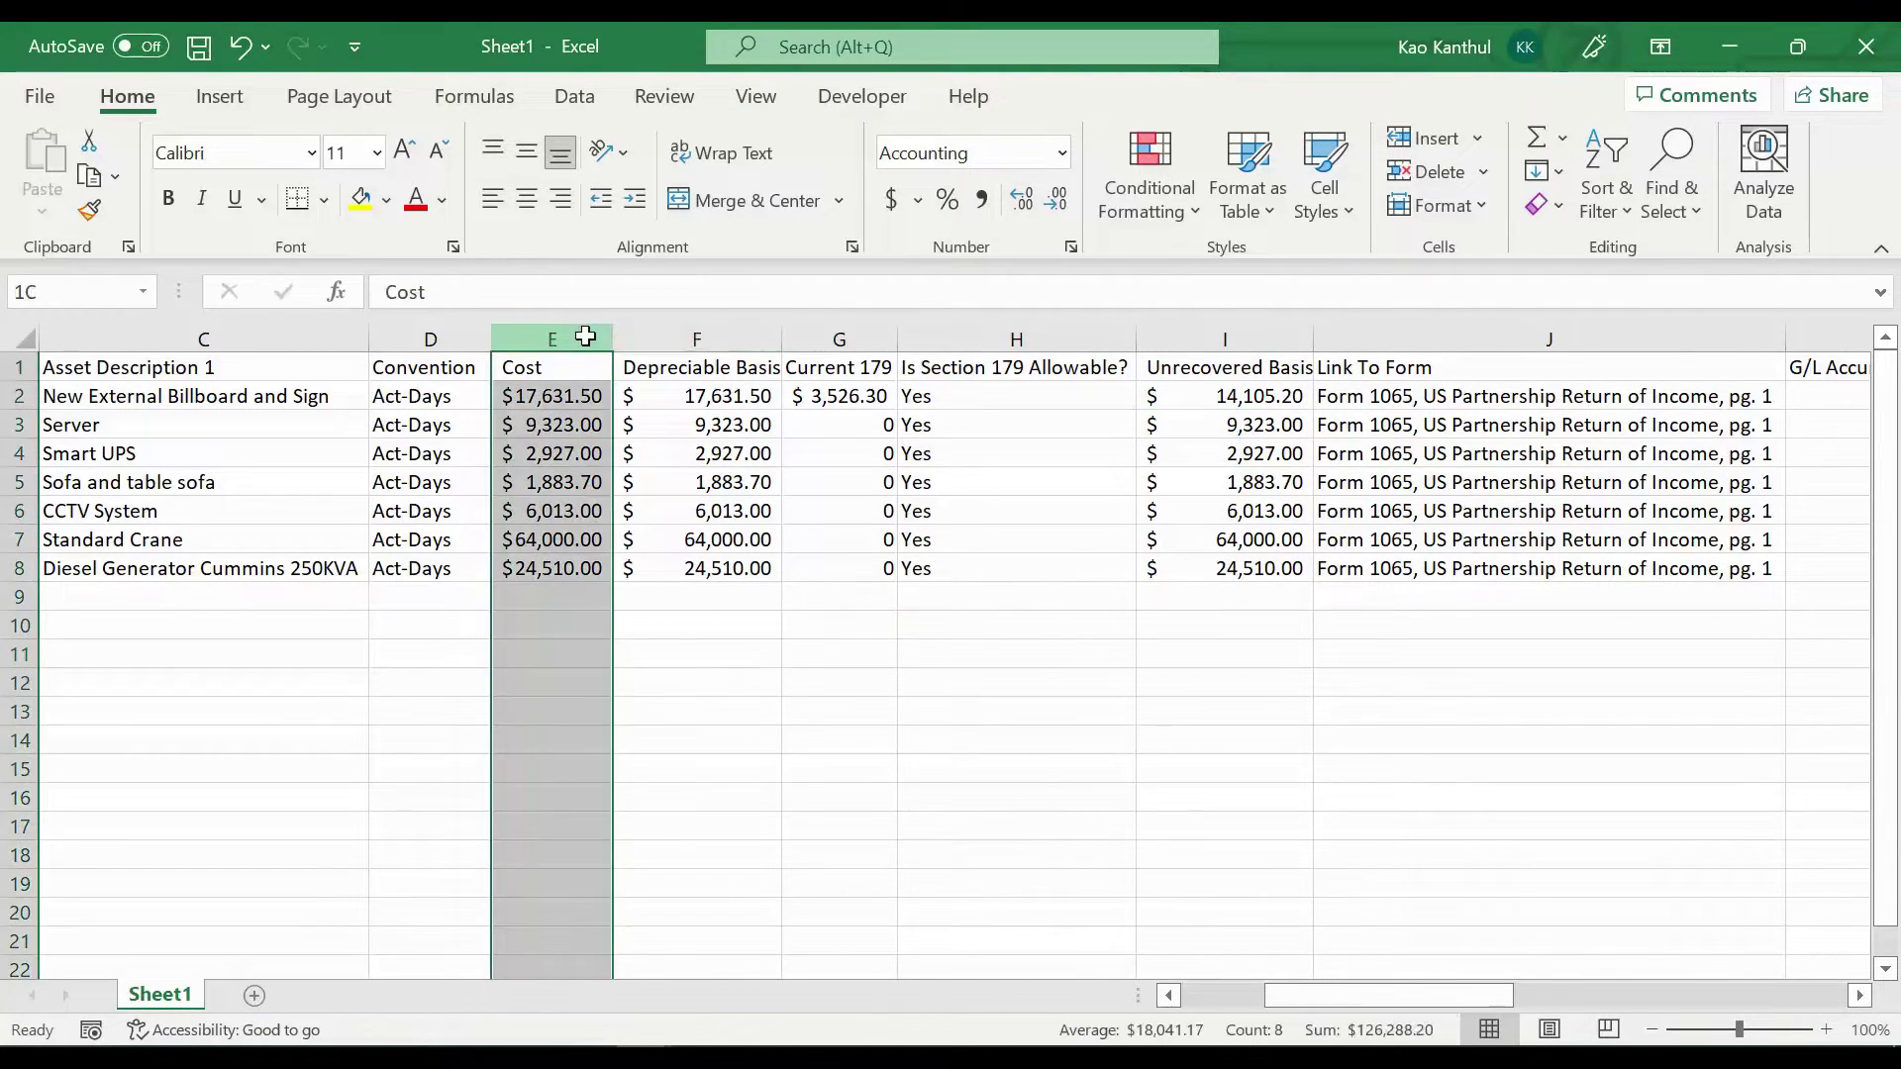
pyautogui.moveTo(586, 337); pyautogui.dragTo(1435, 390)
pyautogui.click(1162, 534)
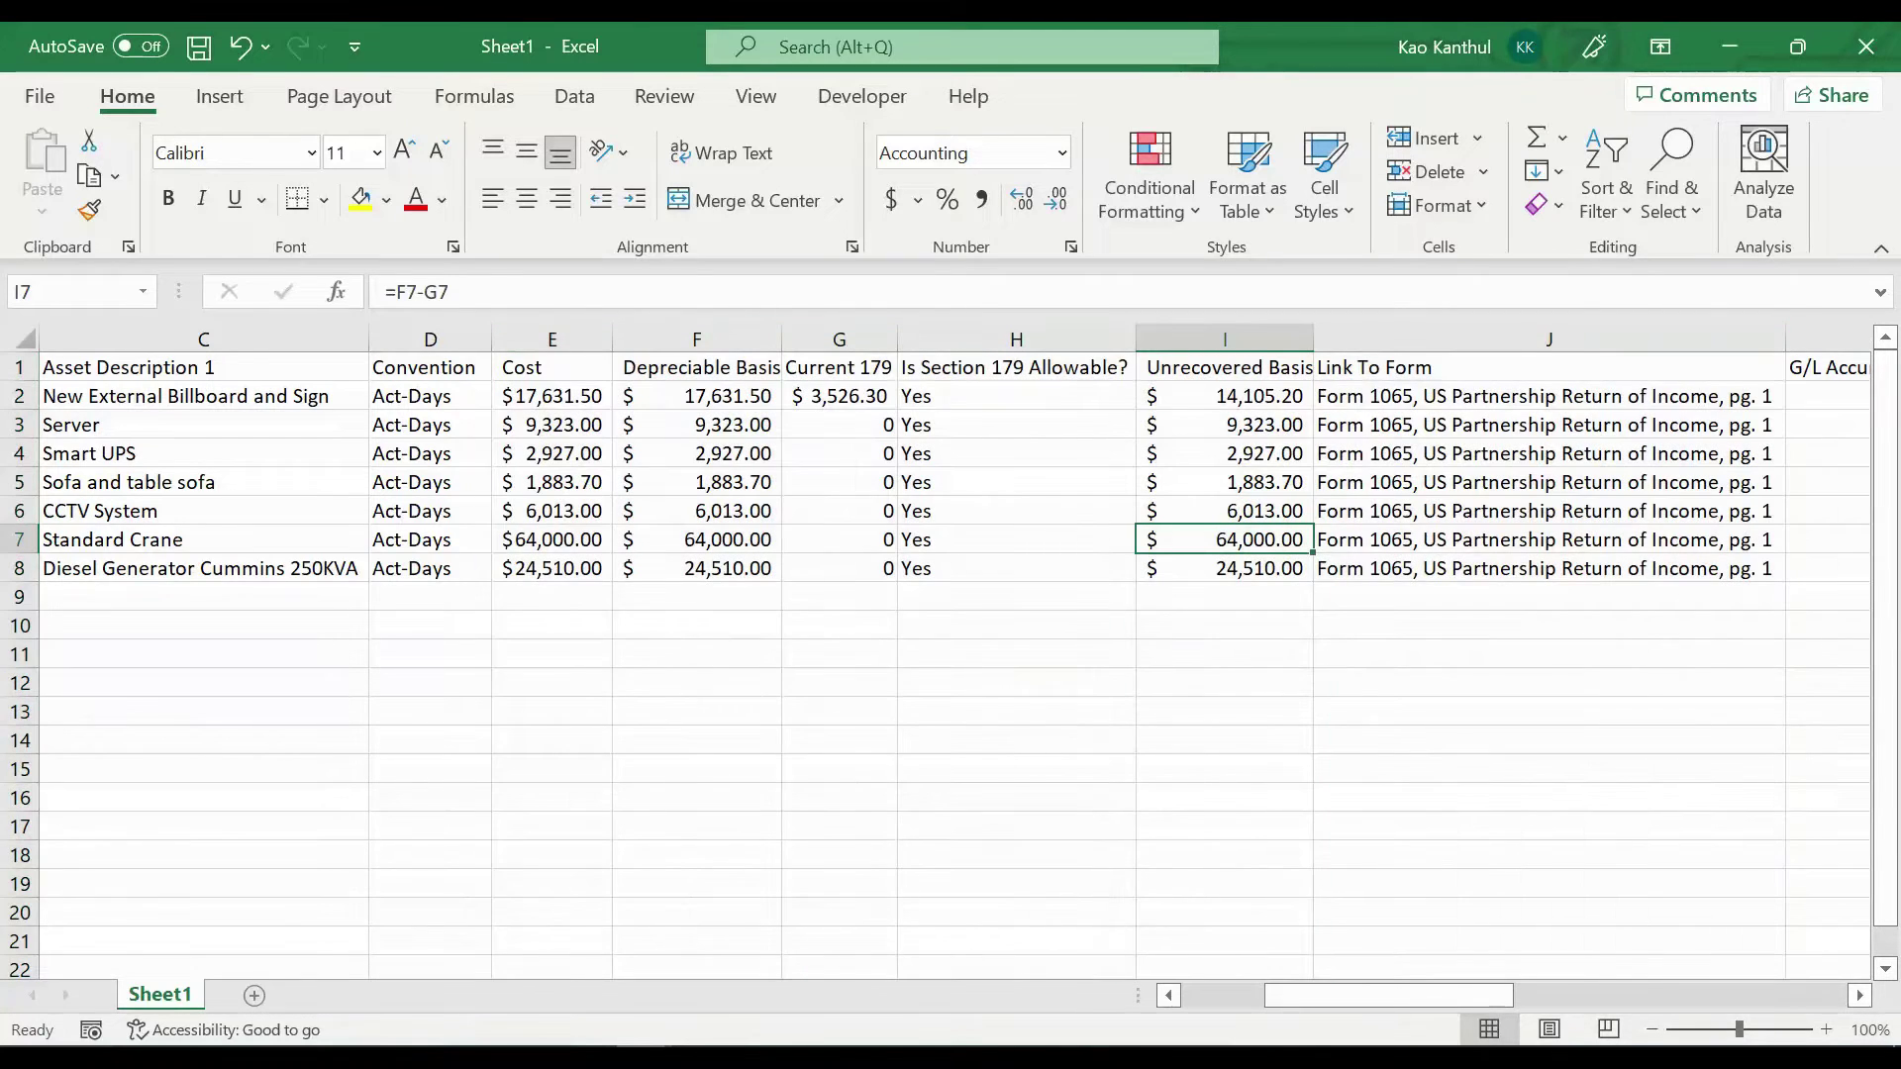
# Switch to File Explorer and open the QB-Depreciation Method workbook from the Fixed Assets folder inside QB Practice Docs
pyautogui.hotkey('alt', 'Tab')
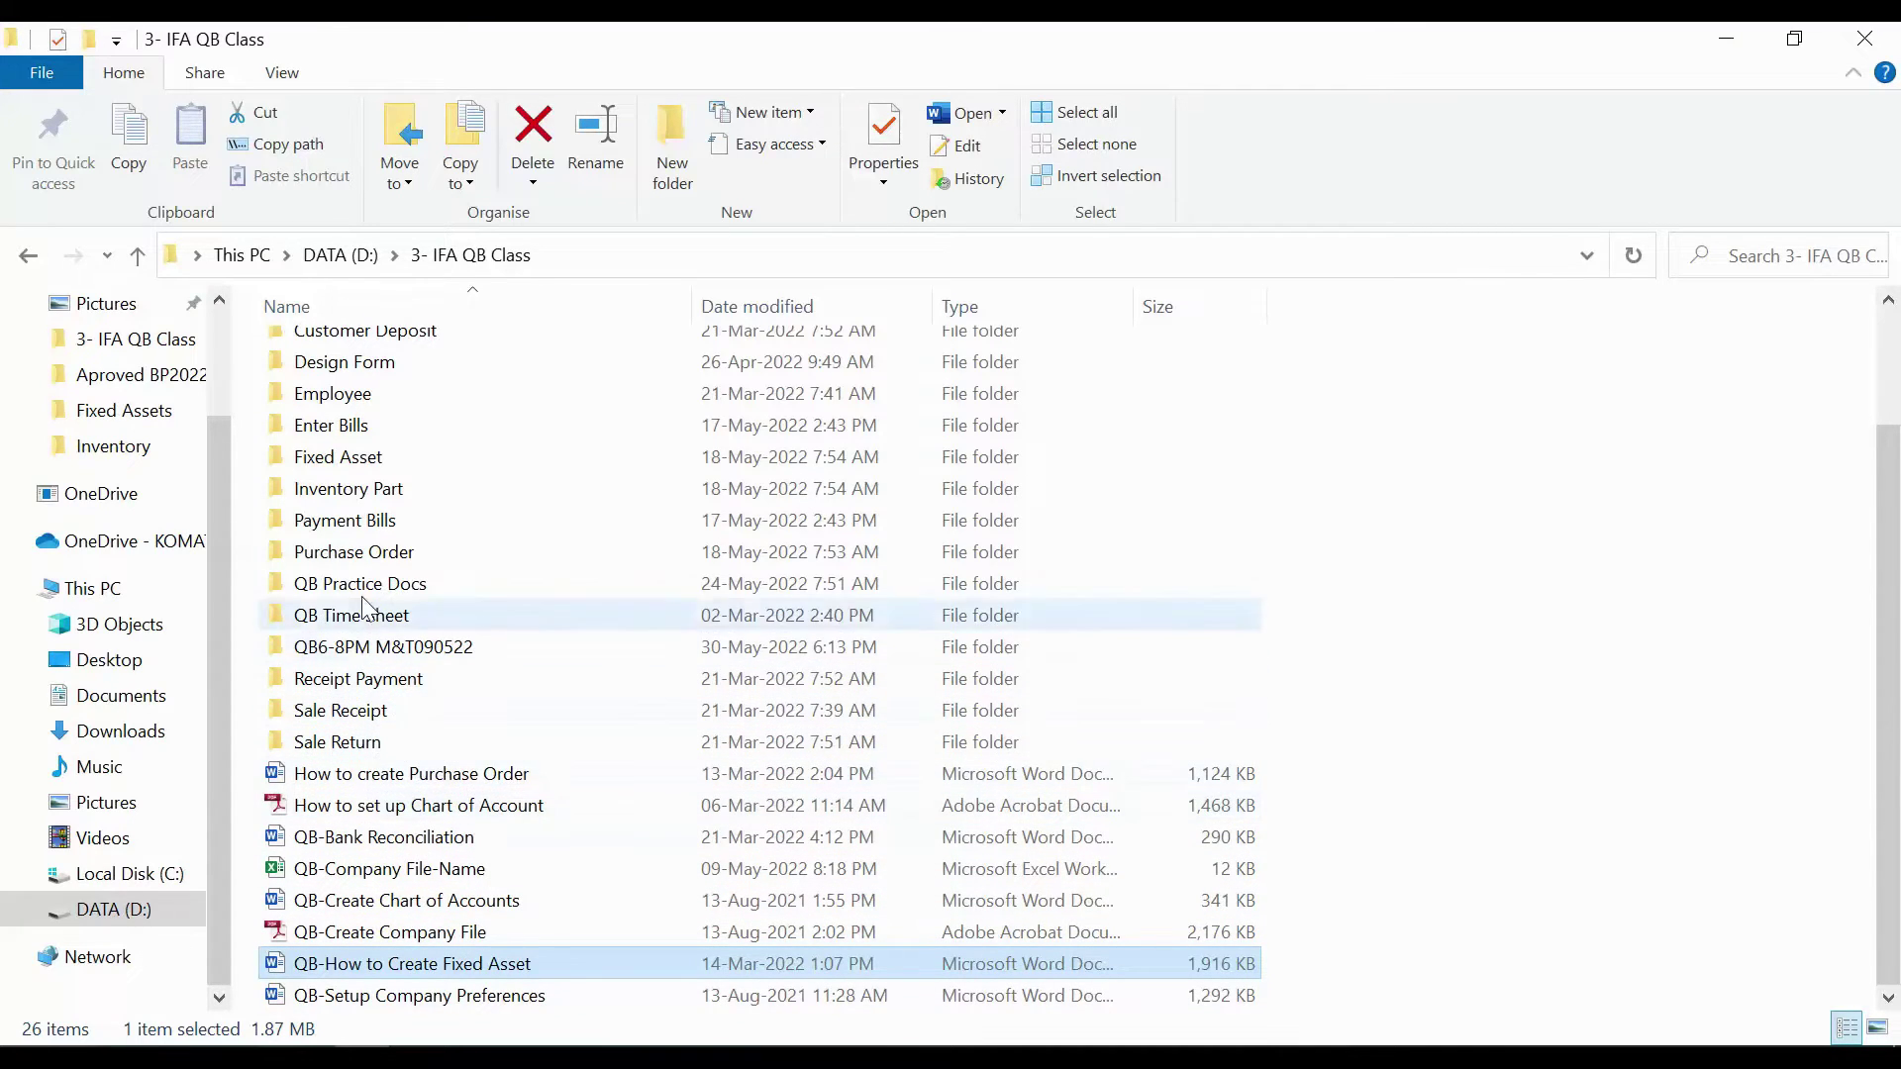
pyautogui.click(359, 465)
pyautogui.doubleClick(359, 467)
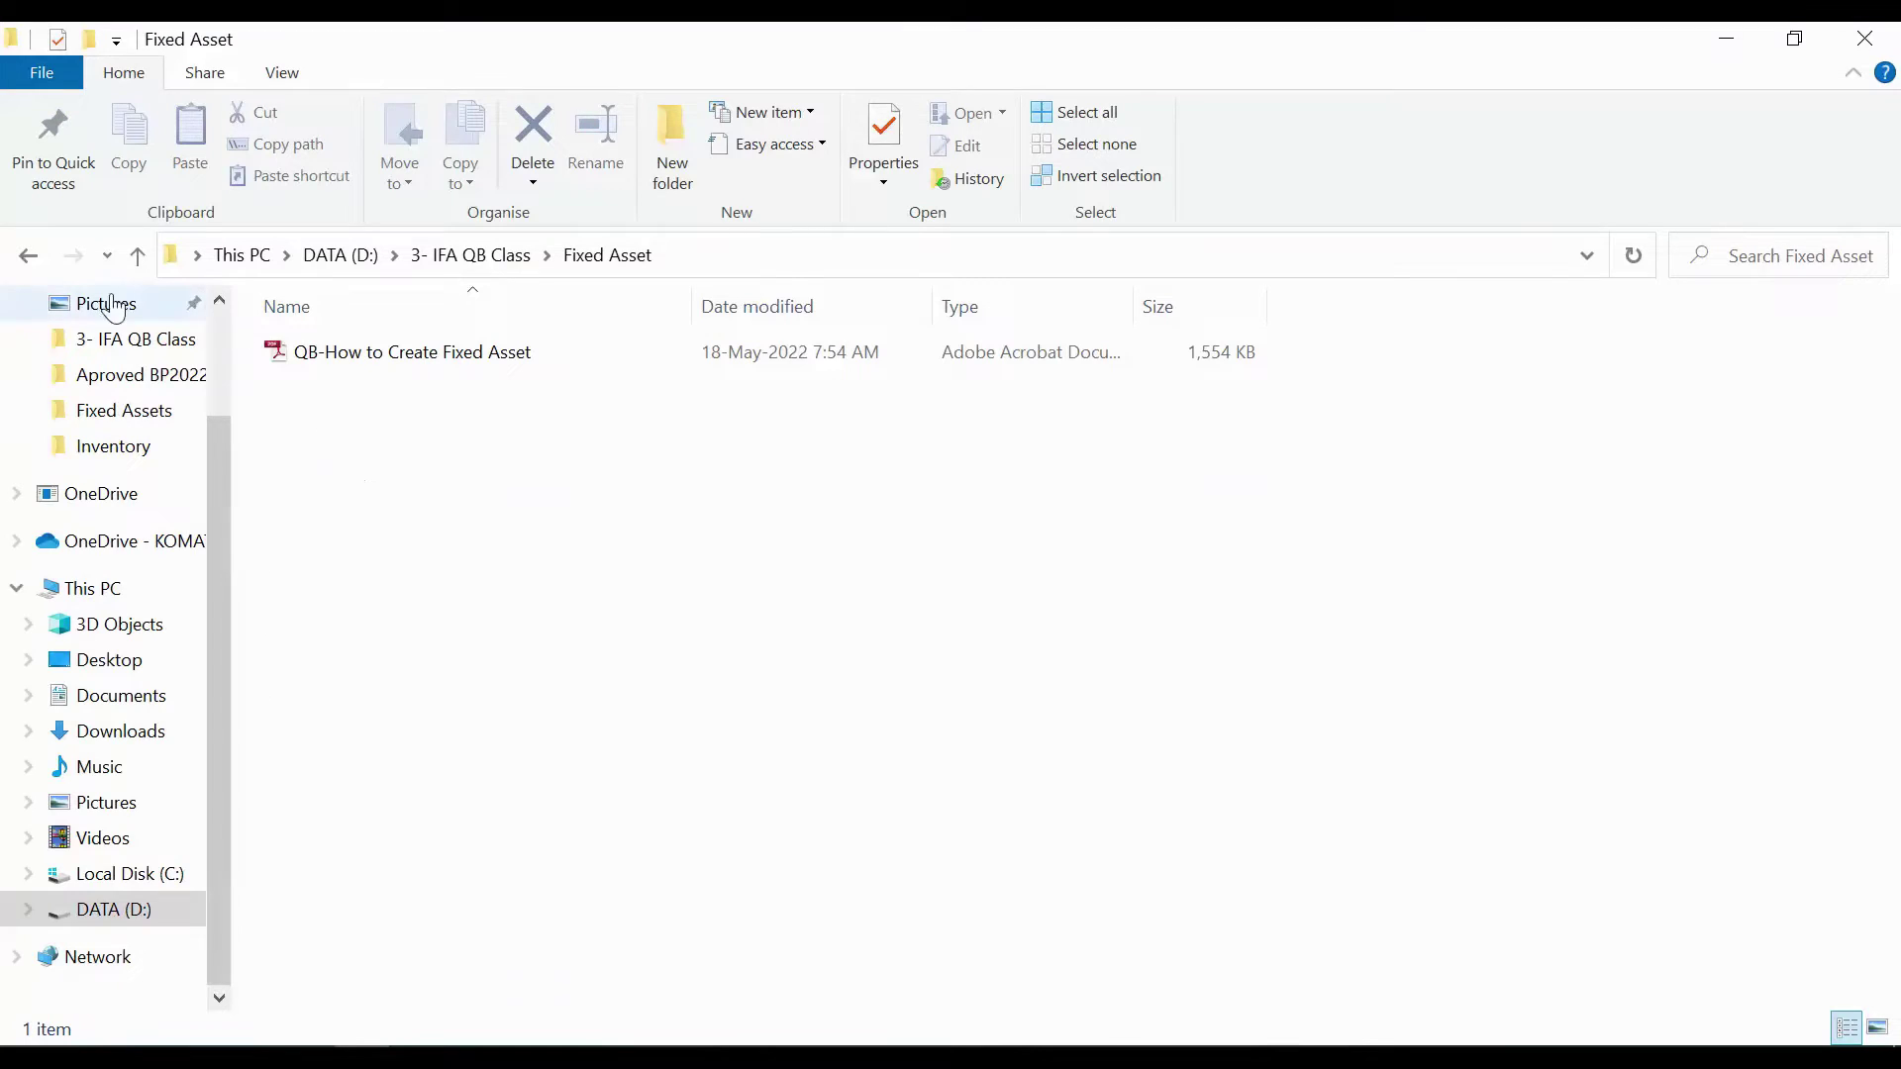
pyautogui.click(136, 260)
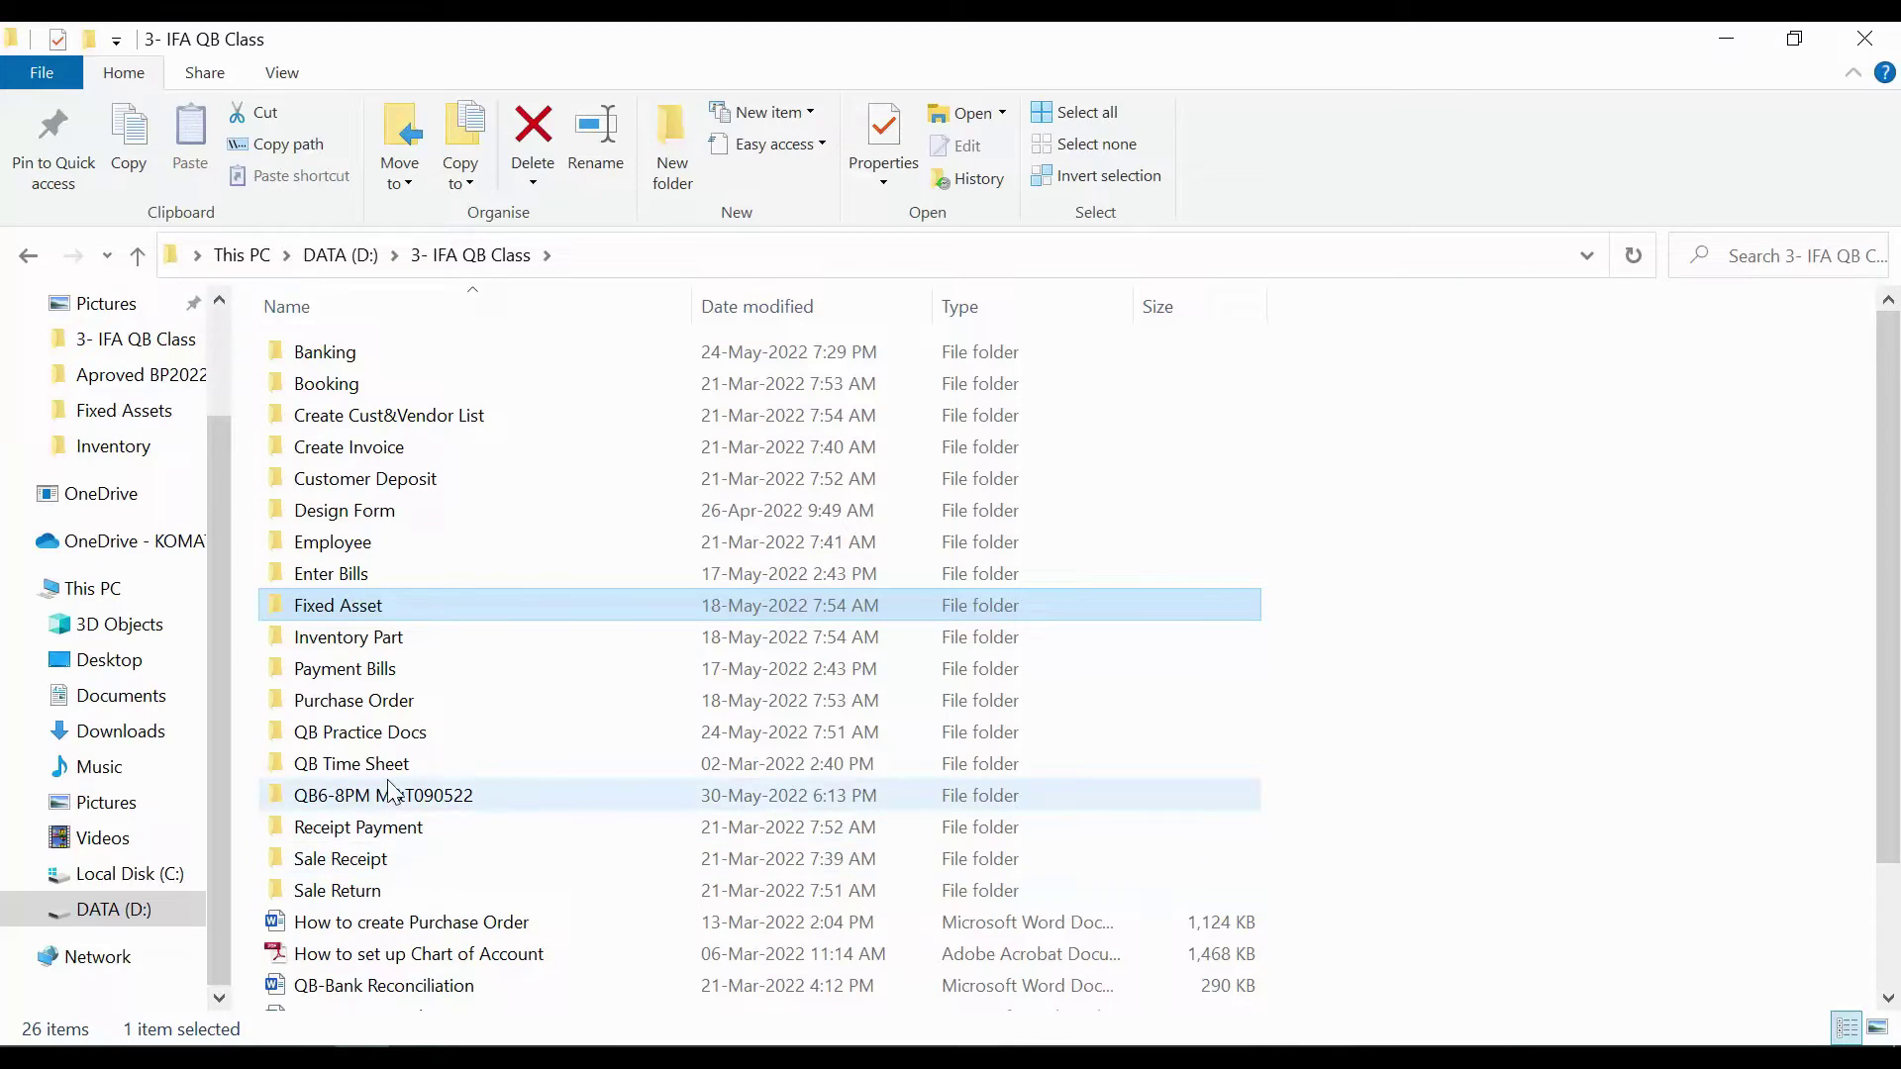
pyautogui.doubleClick(386, 733)
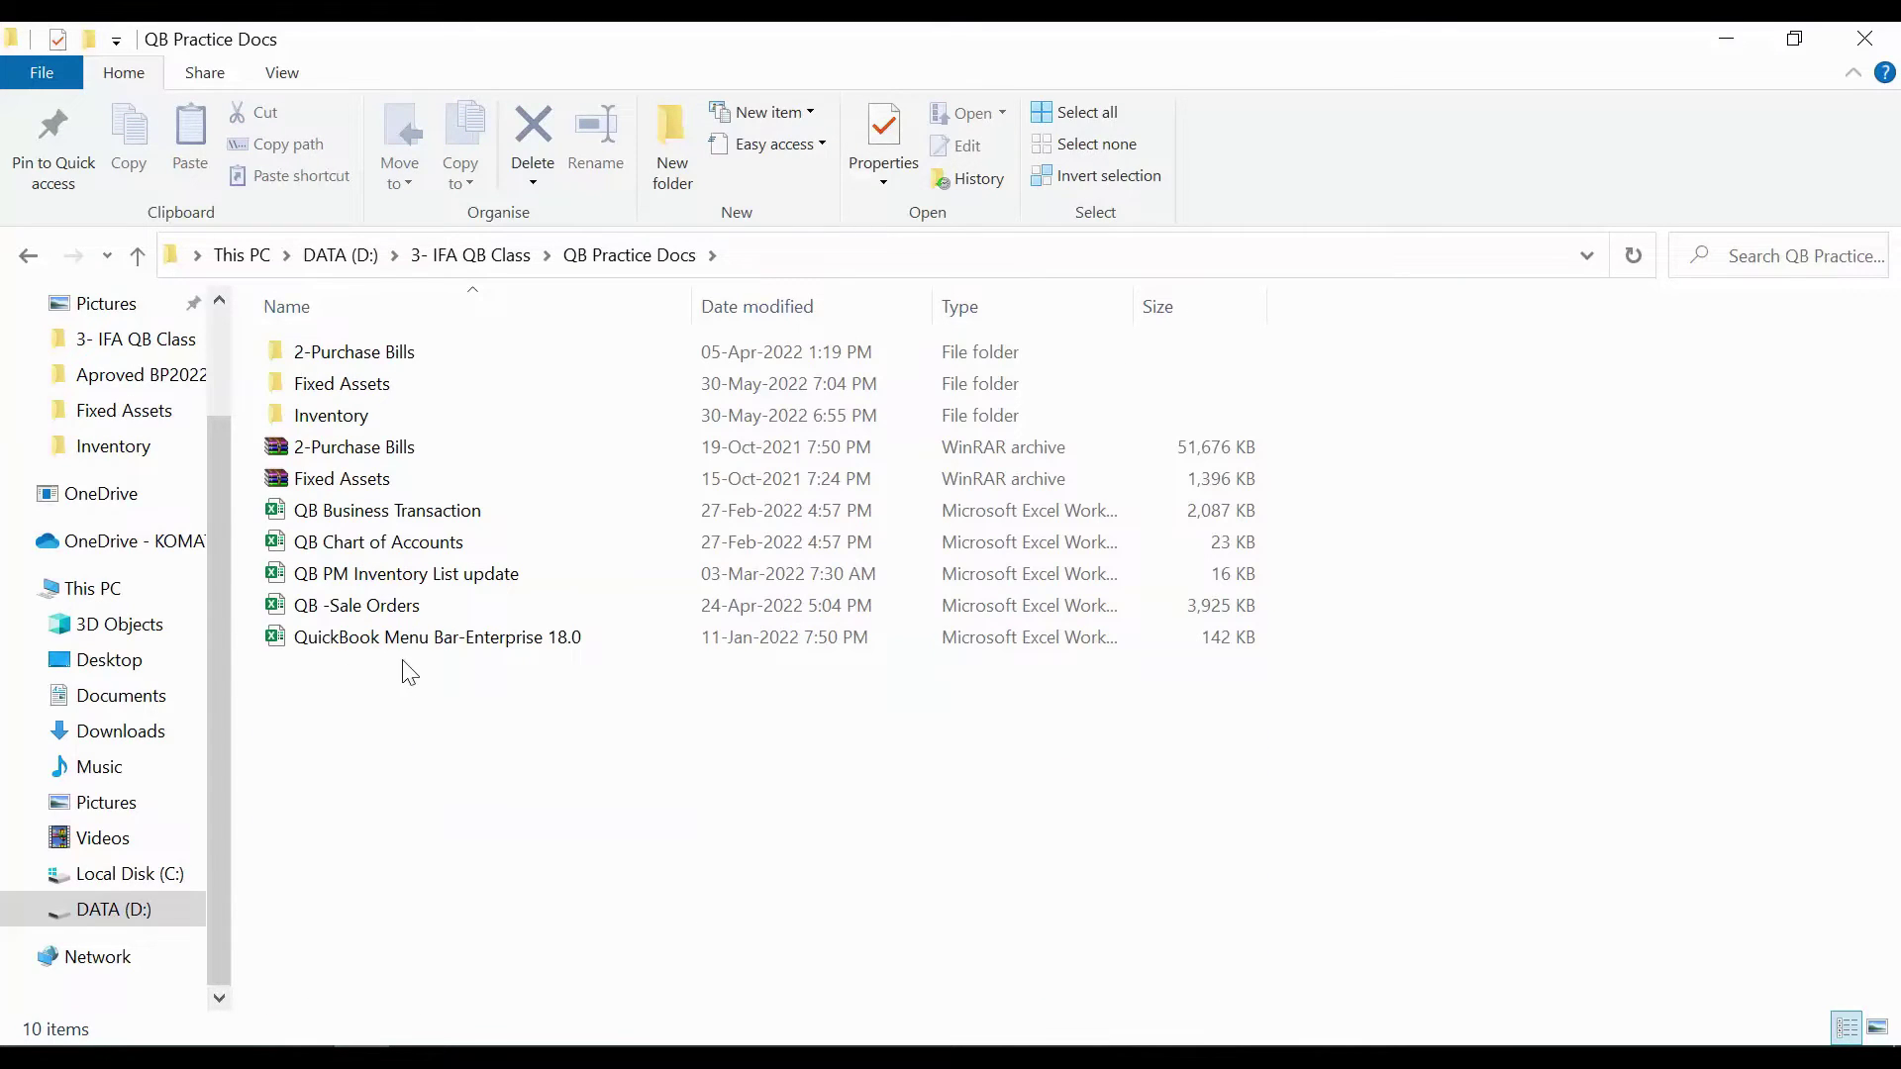
pyautogui.doubleClick(362, 394)
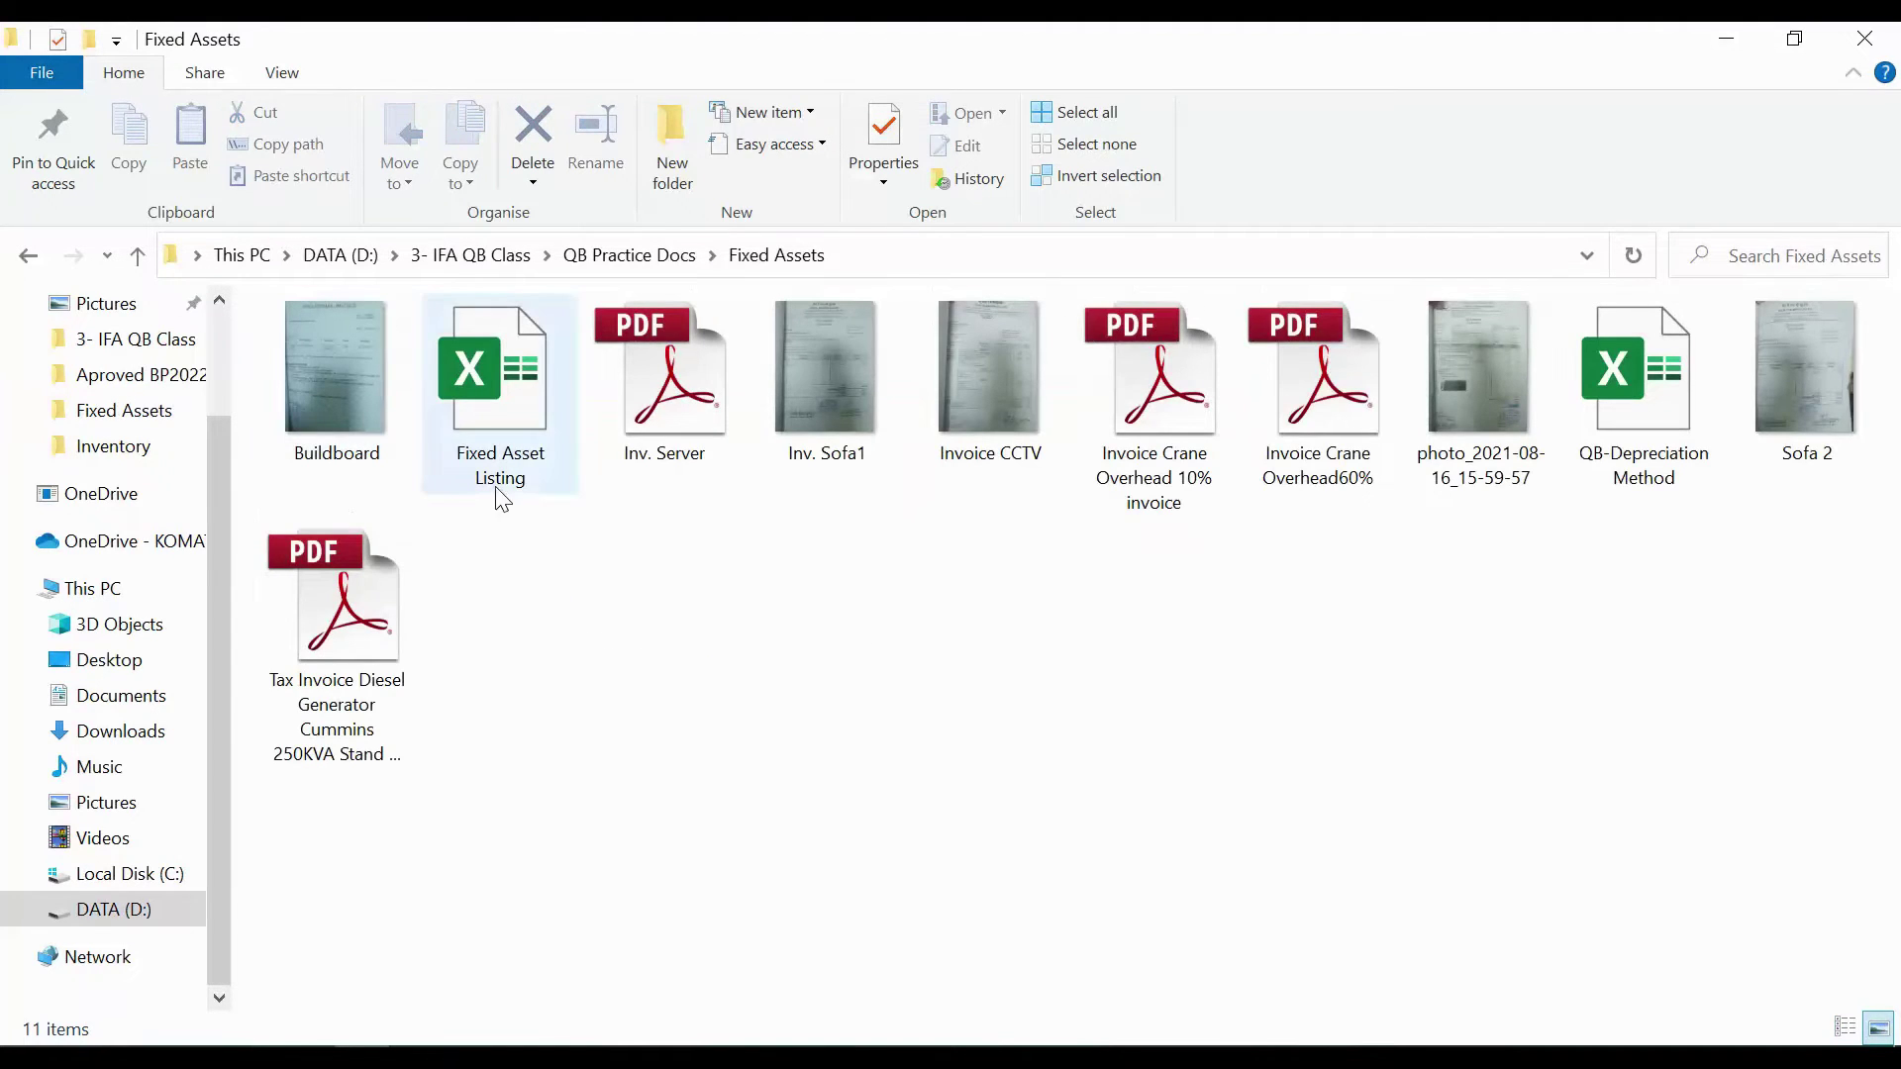
pyautogui.click(1685, 423)
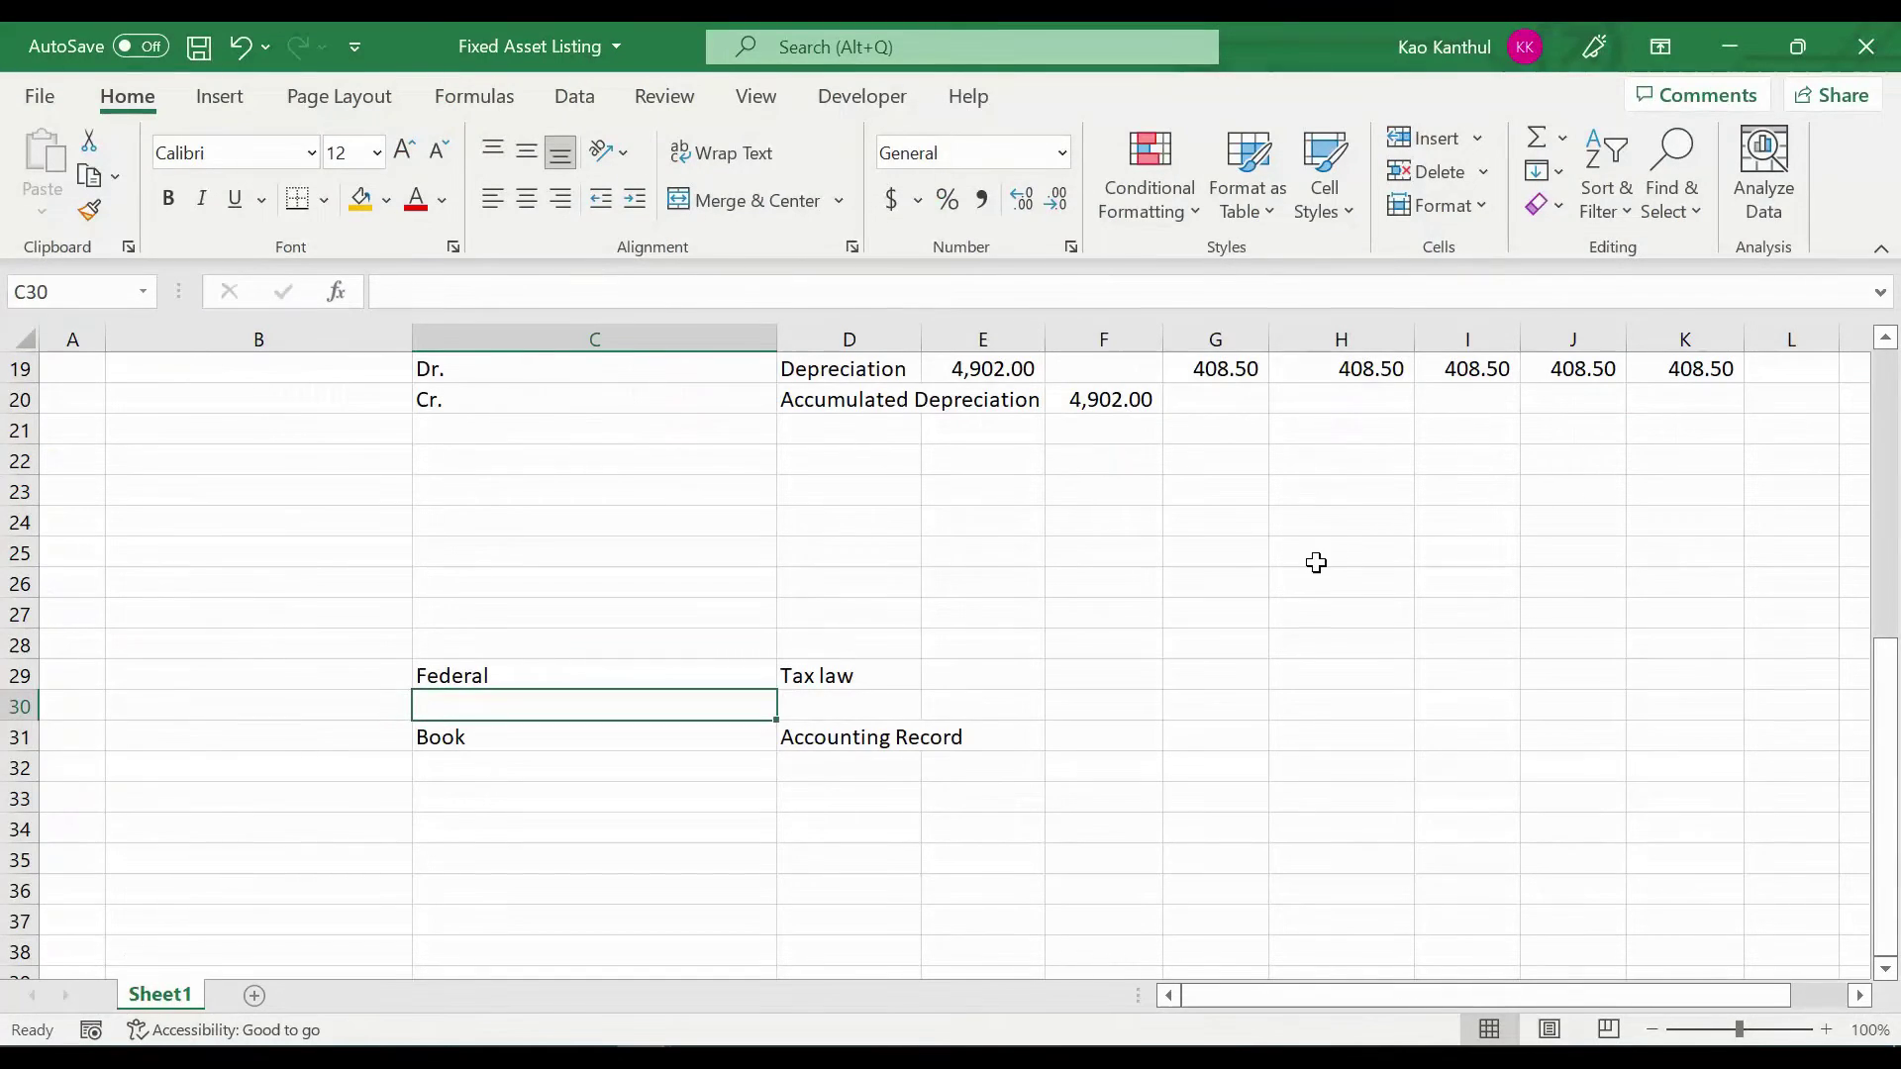
# Look over the Fixed Asset Listing and QB-Depreciation Method workbooks, and close the QB-Depreciation Method workbook
pyautogui.click(1314, 559)
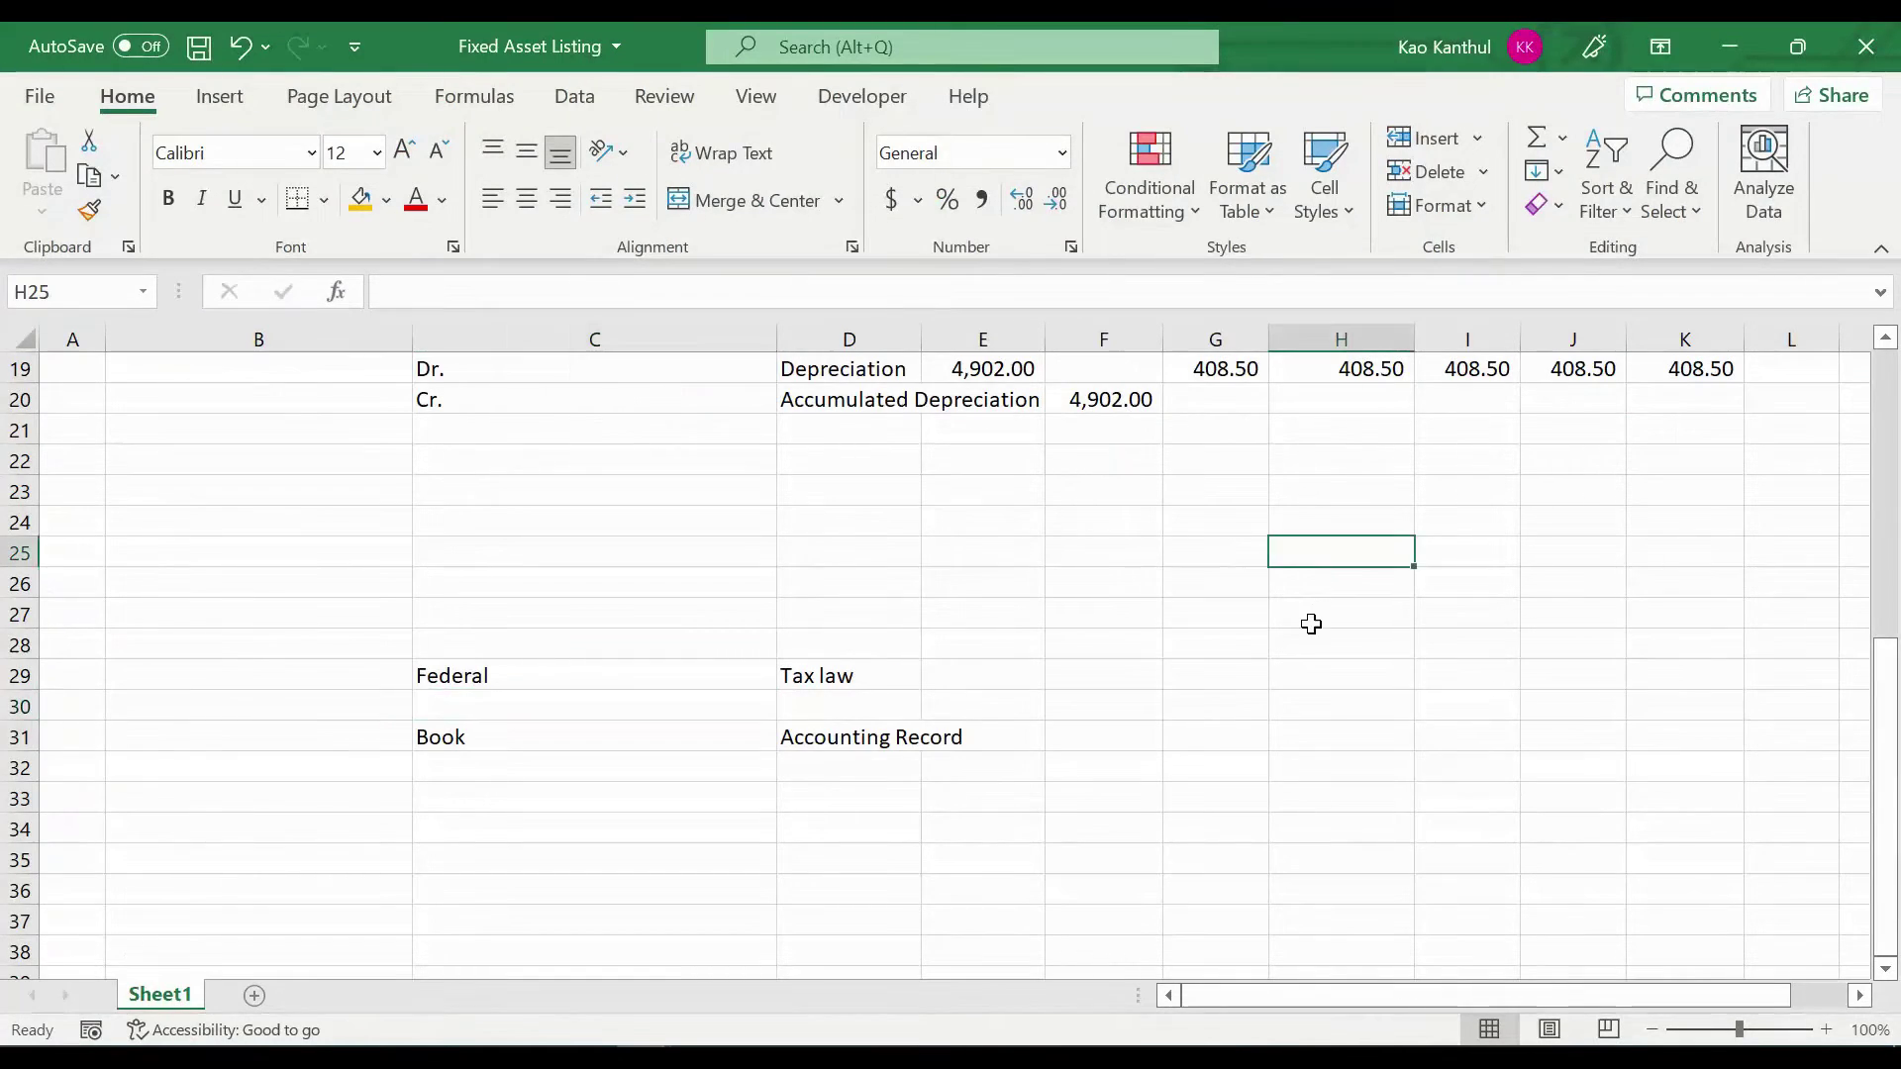
pyautogui.scroll(3, 1311, 624)
pyautogui.scroll(2, 1311, 623)
pyautogui.scroll(6, 1273, 658)
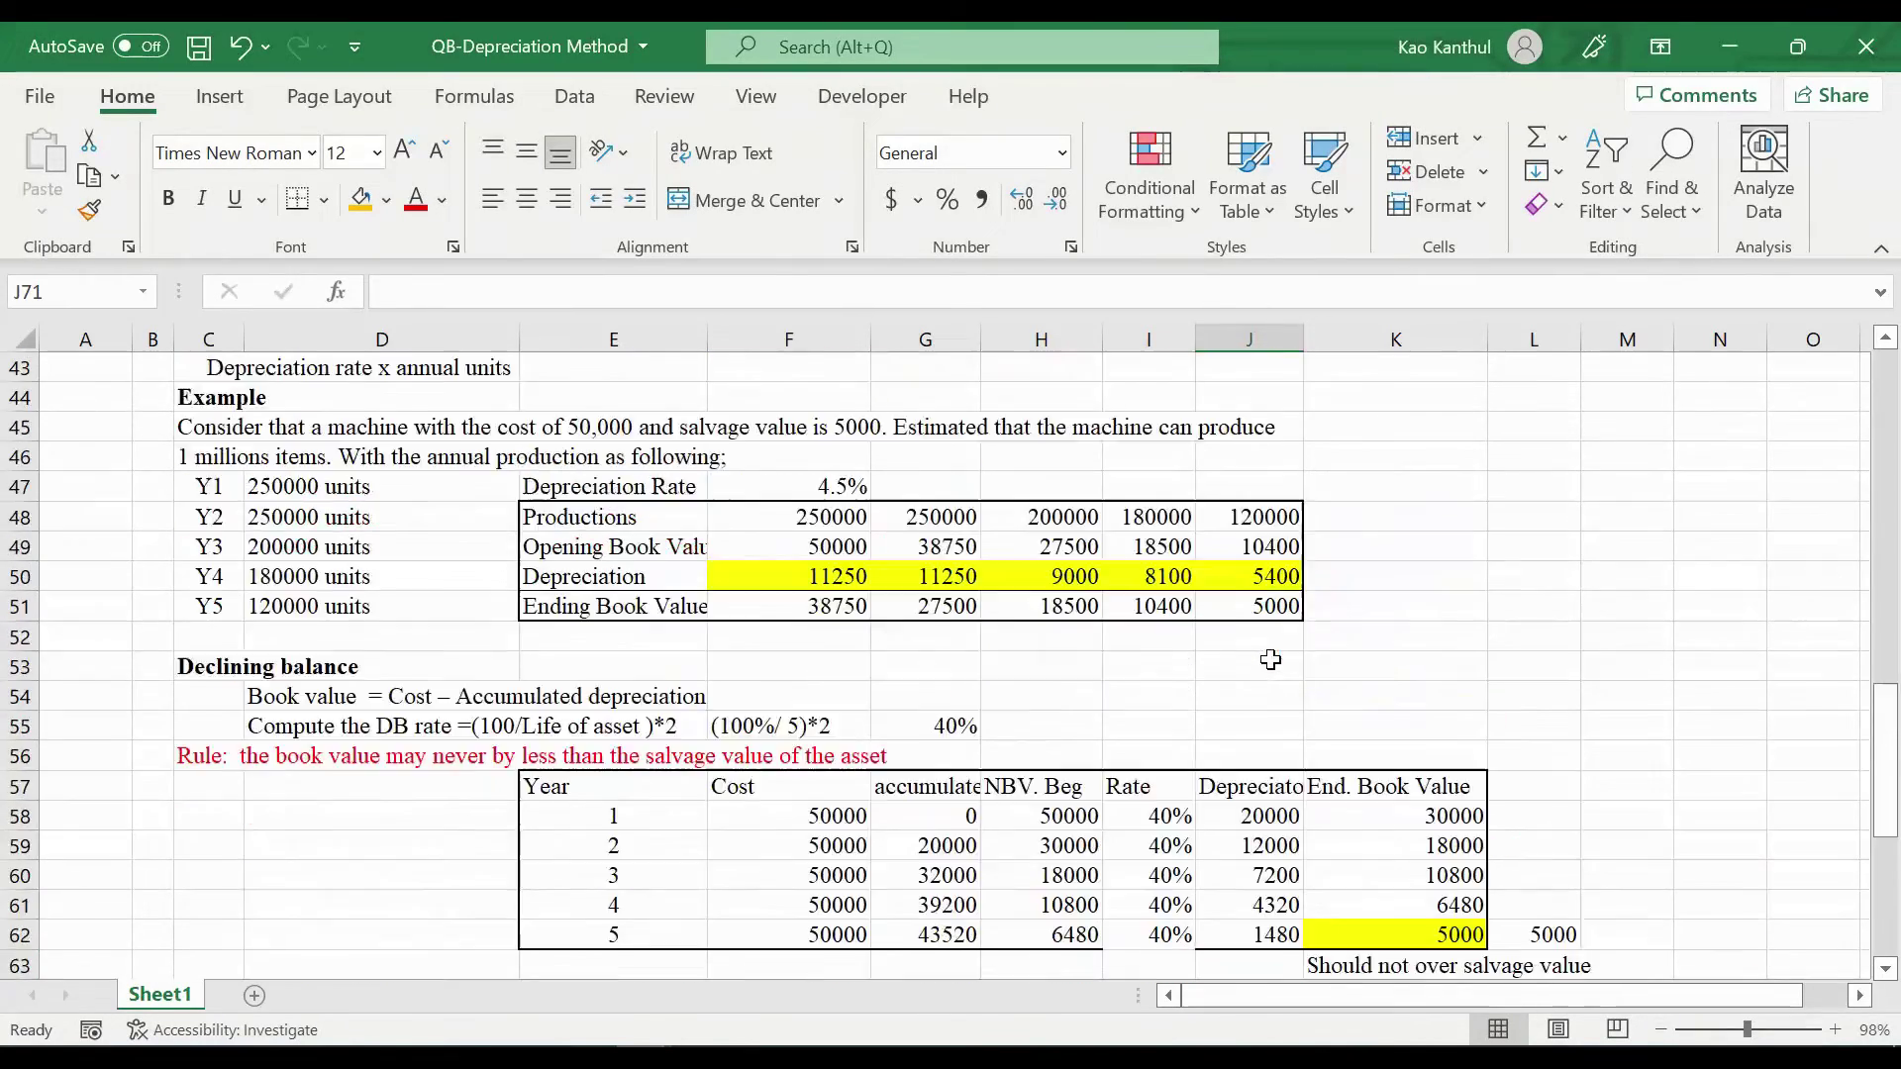
pyautogui.scroll(8, 1213, 668)
pyautogui.click(1191, 656)
pyautogui.scroll(4, 1192, 654)
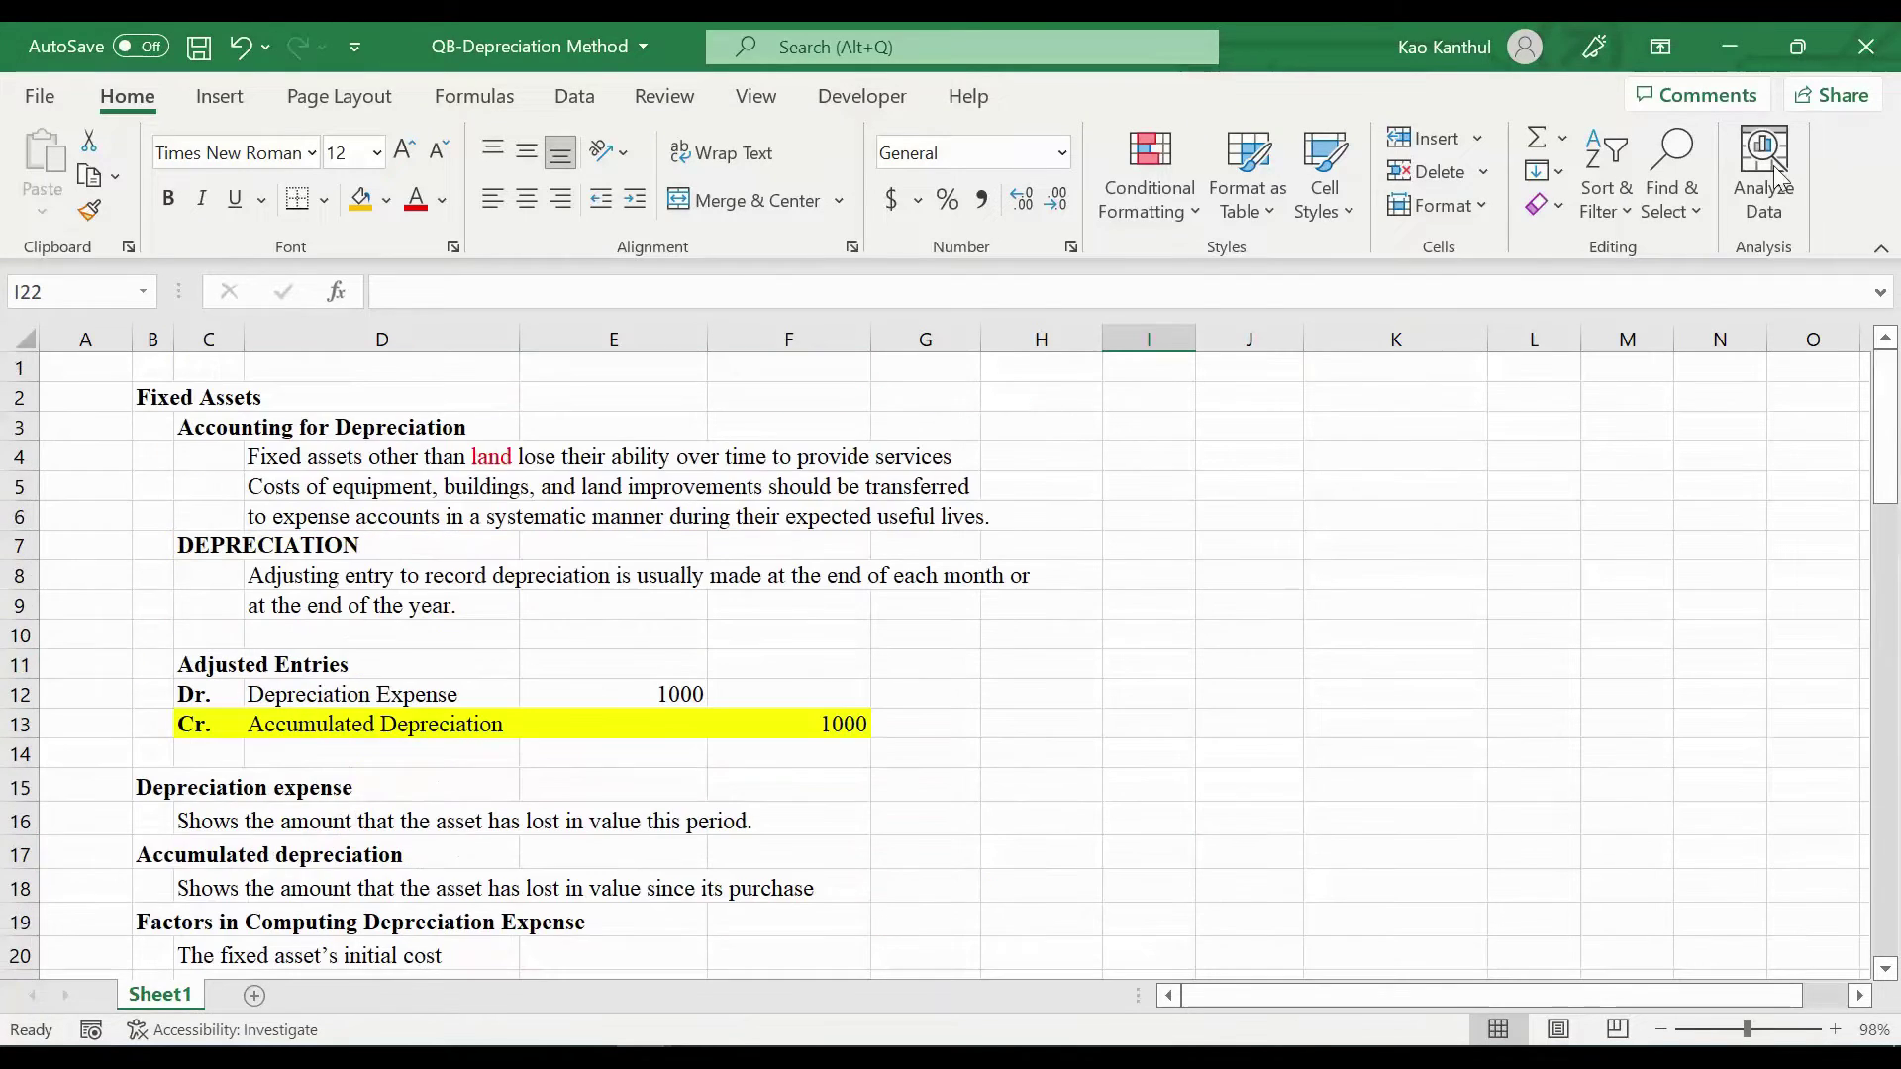
pyautogui.click(1888, 46)
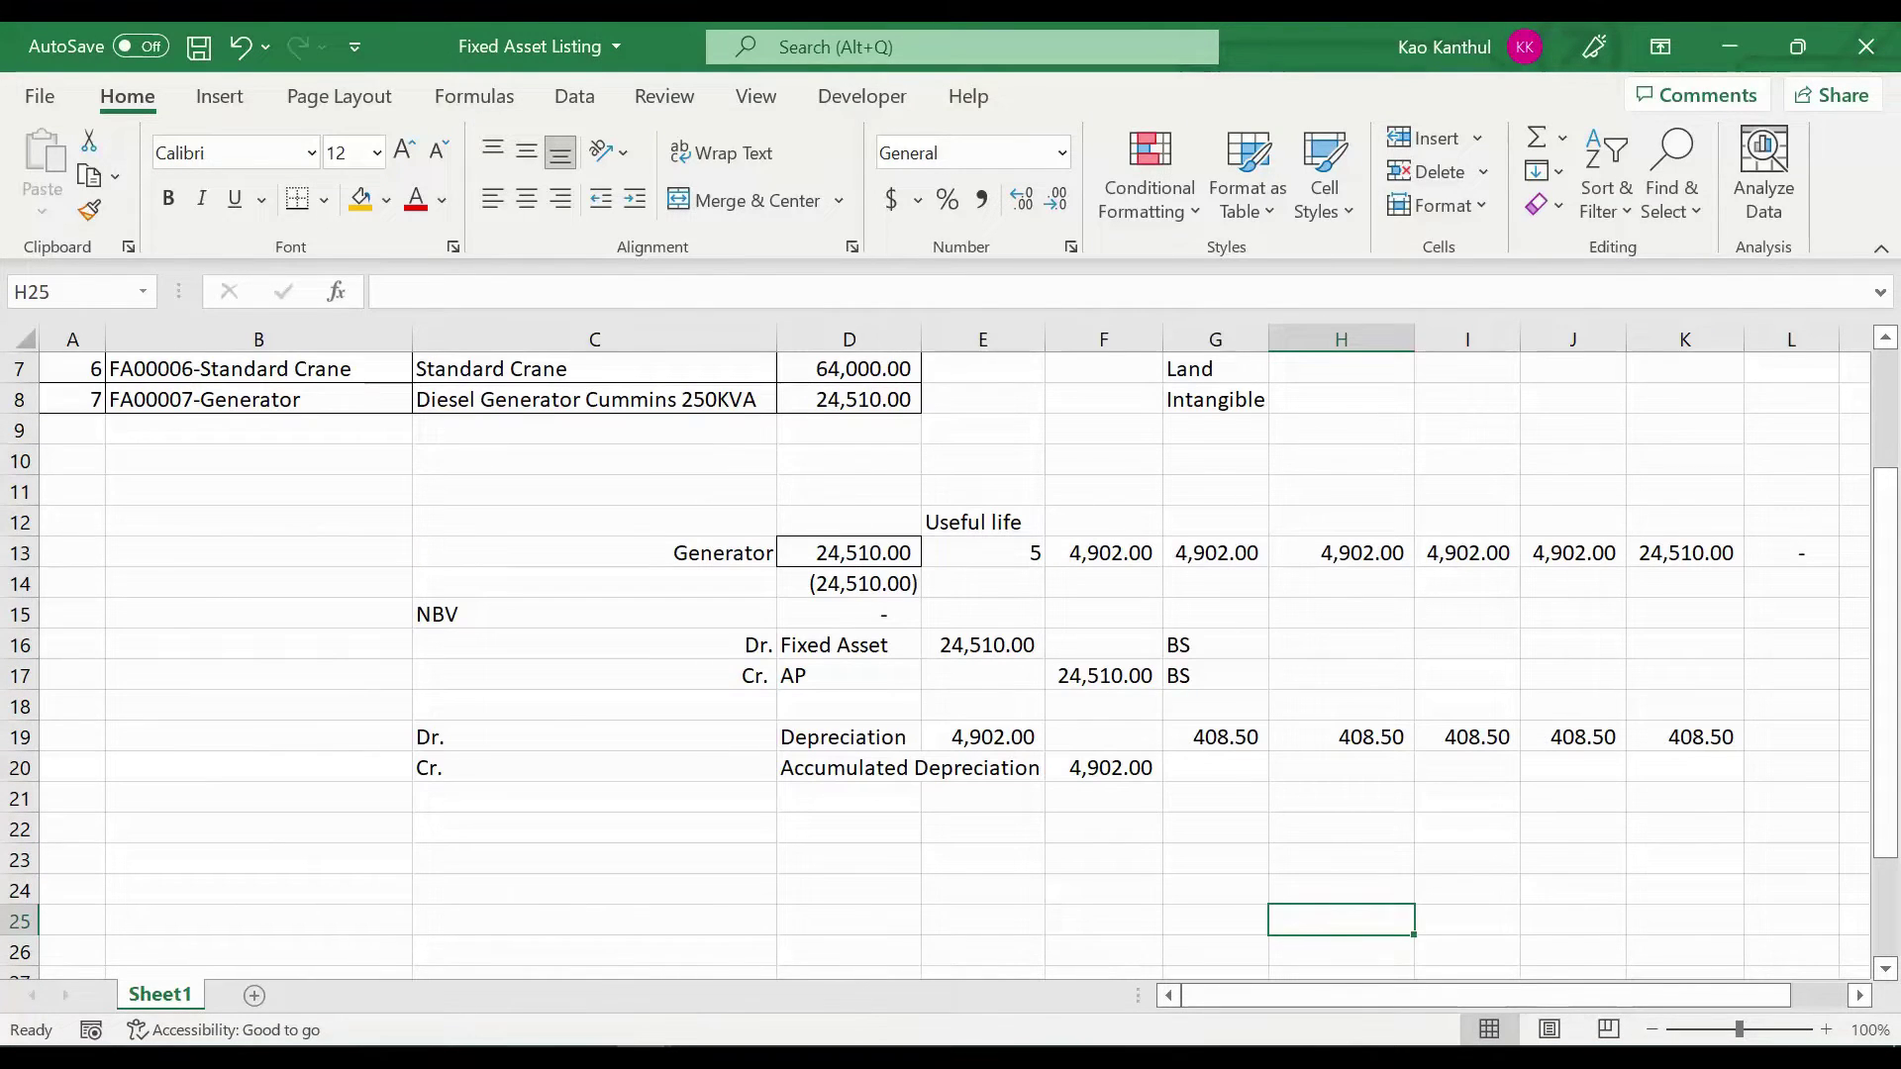
# Copy the QB-Depreciation Method file from File Explorer and send it without a caption to the QuickBooks class group in Telegram
pyautogui.click(443, 1035)
pyautogui.click(1649, 455)
pyautogui.hotkey('ctrl', 'c')
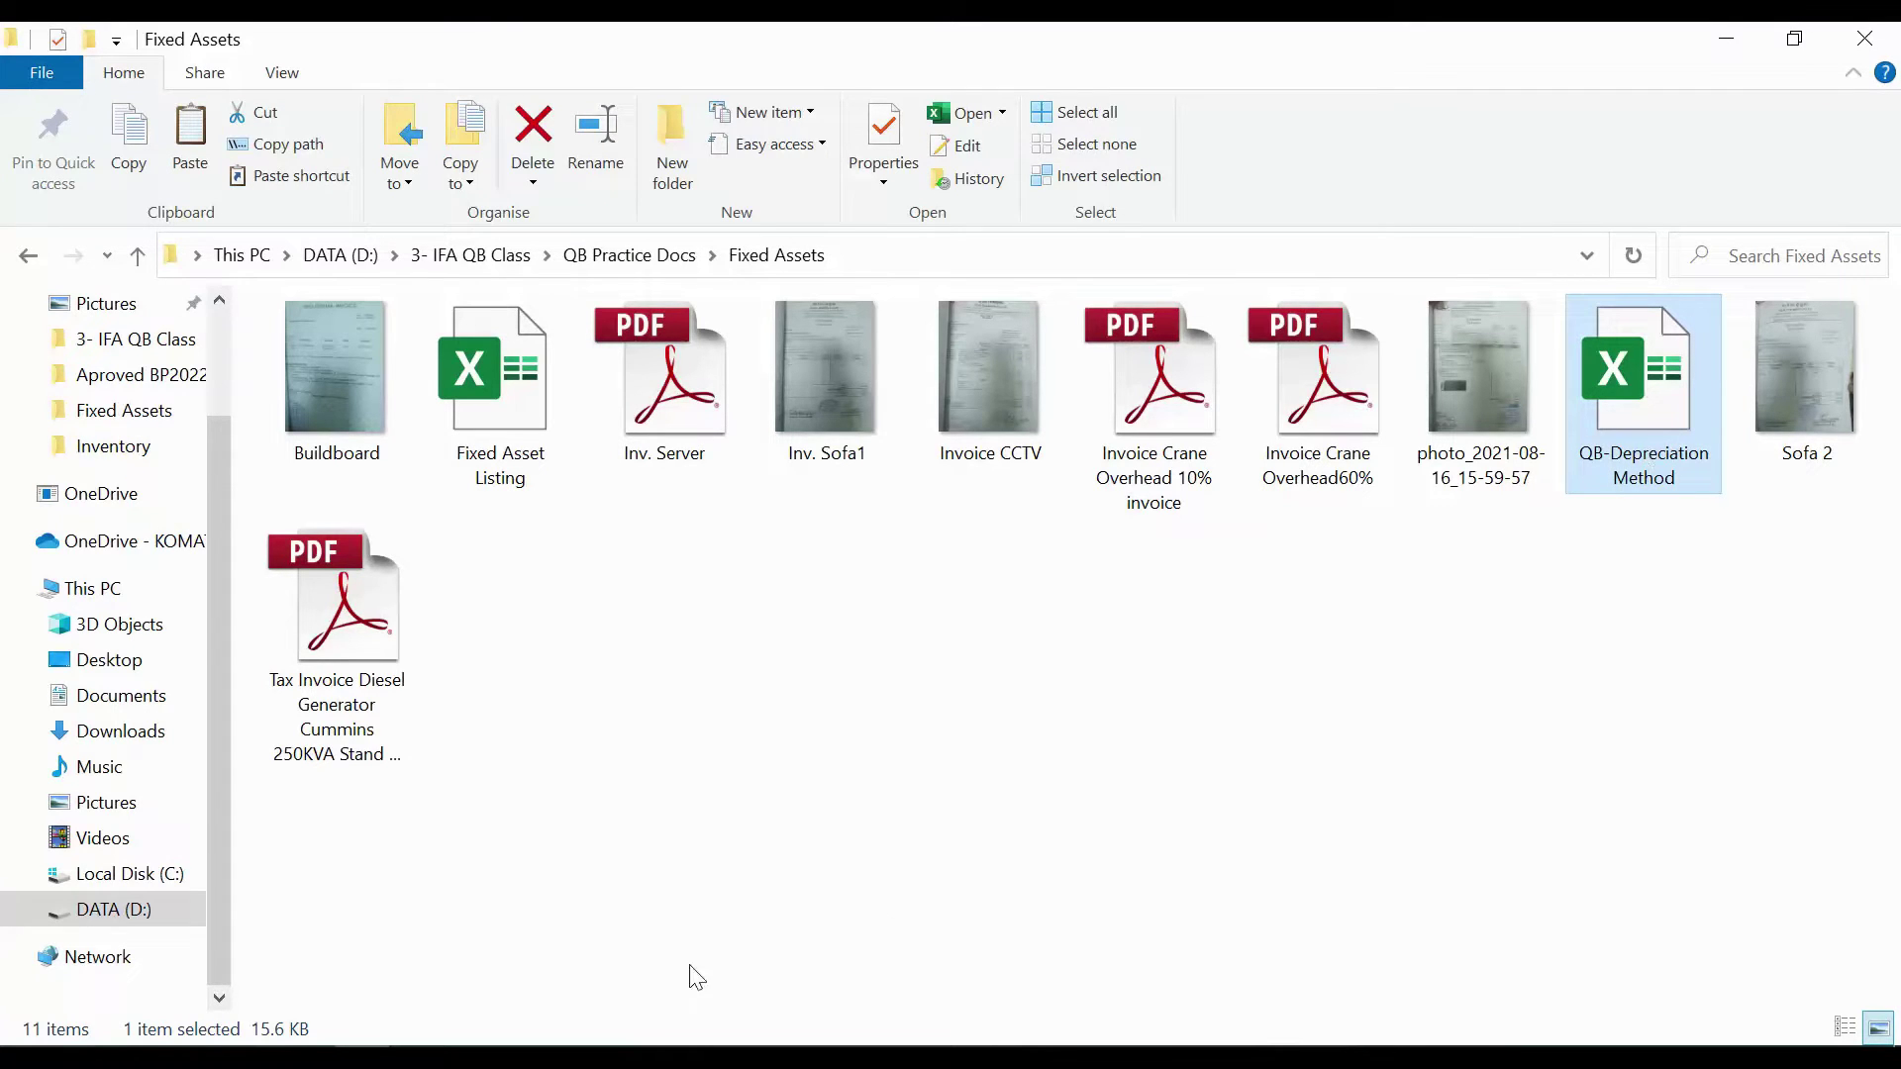
pyautogui.click(802, 1030)
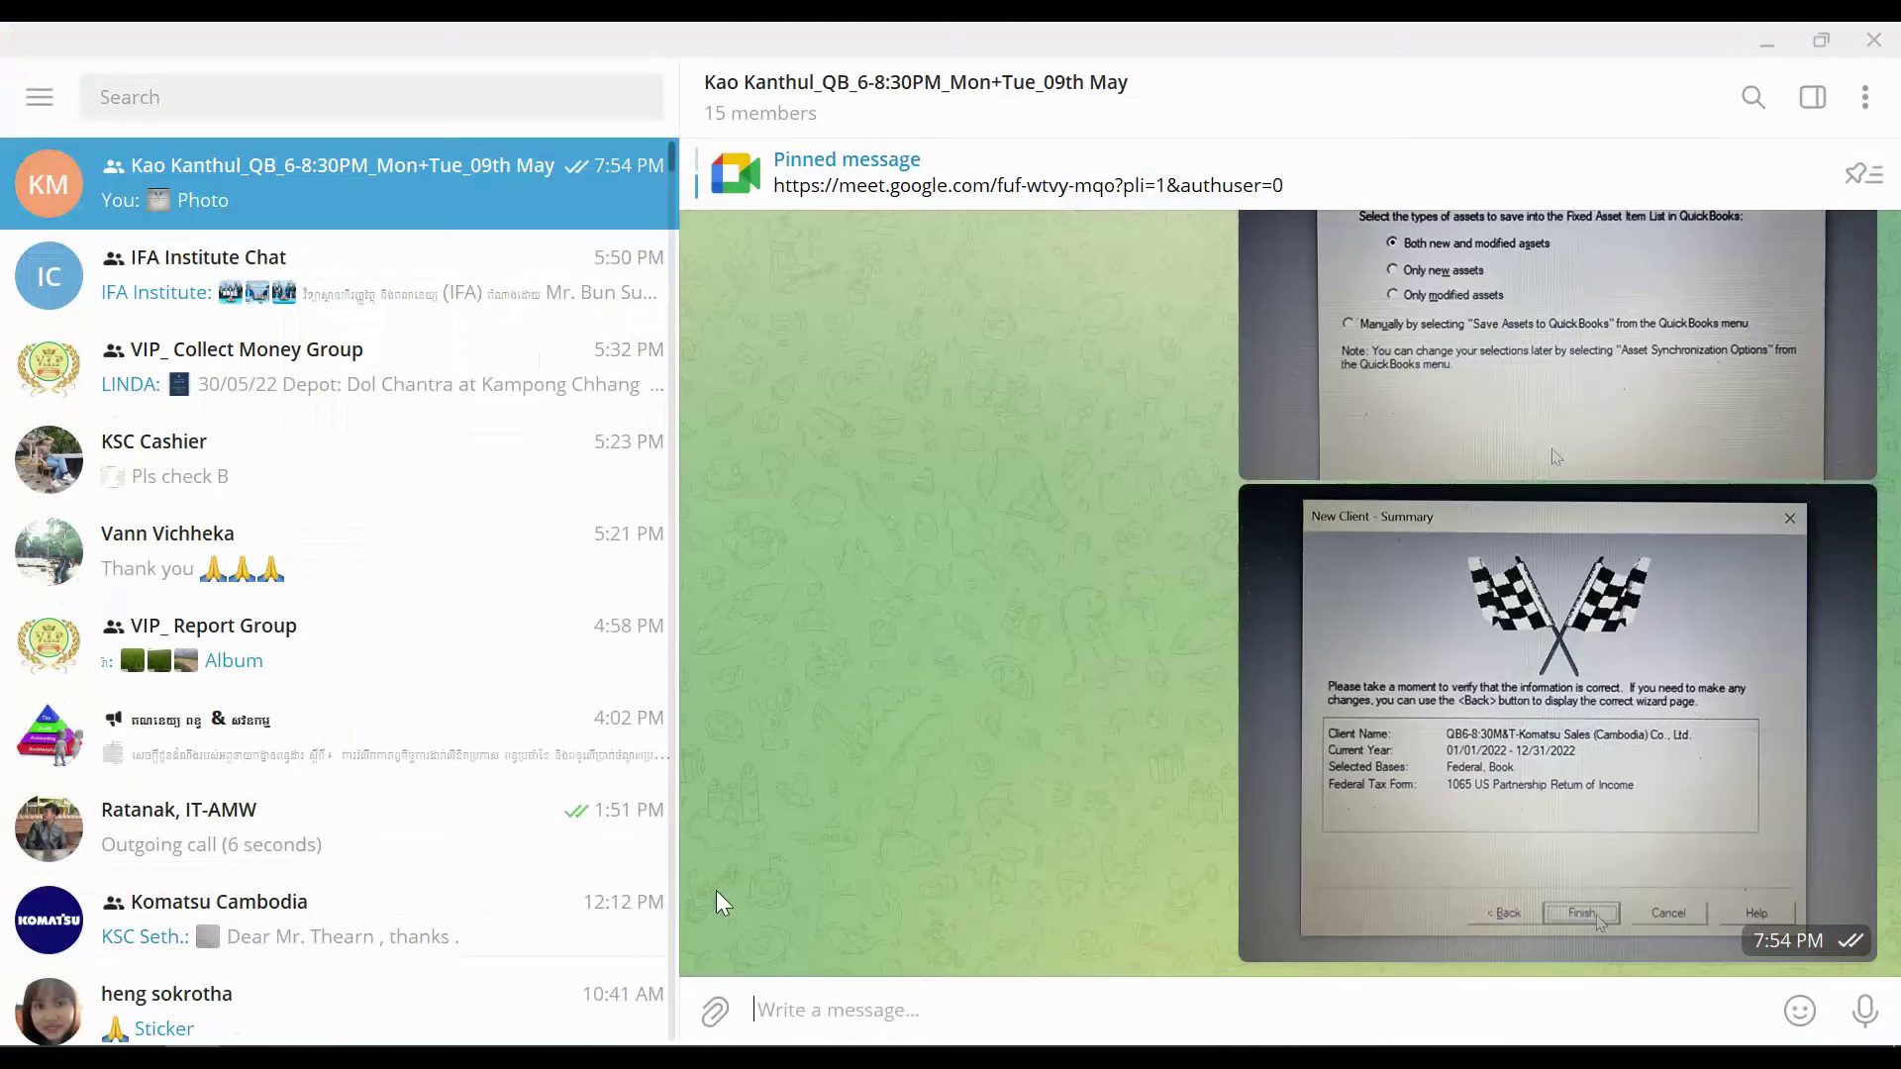
pyautogui.hotkey('ctrl', 'v')
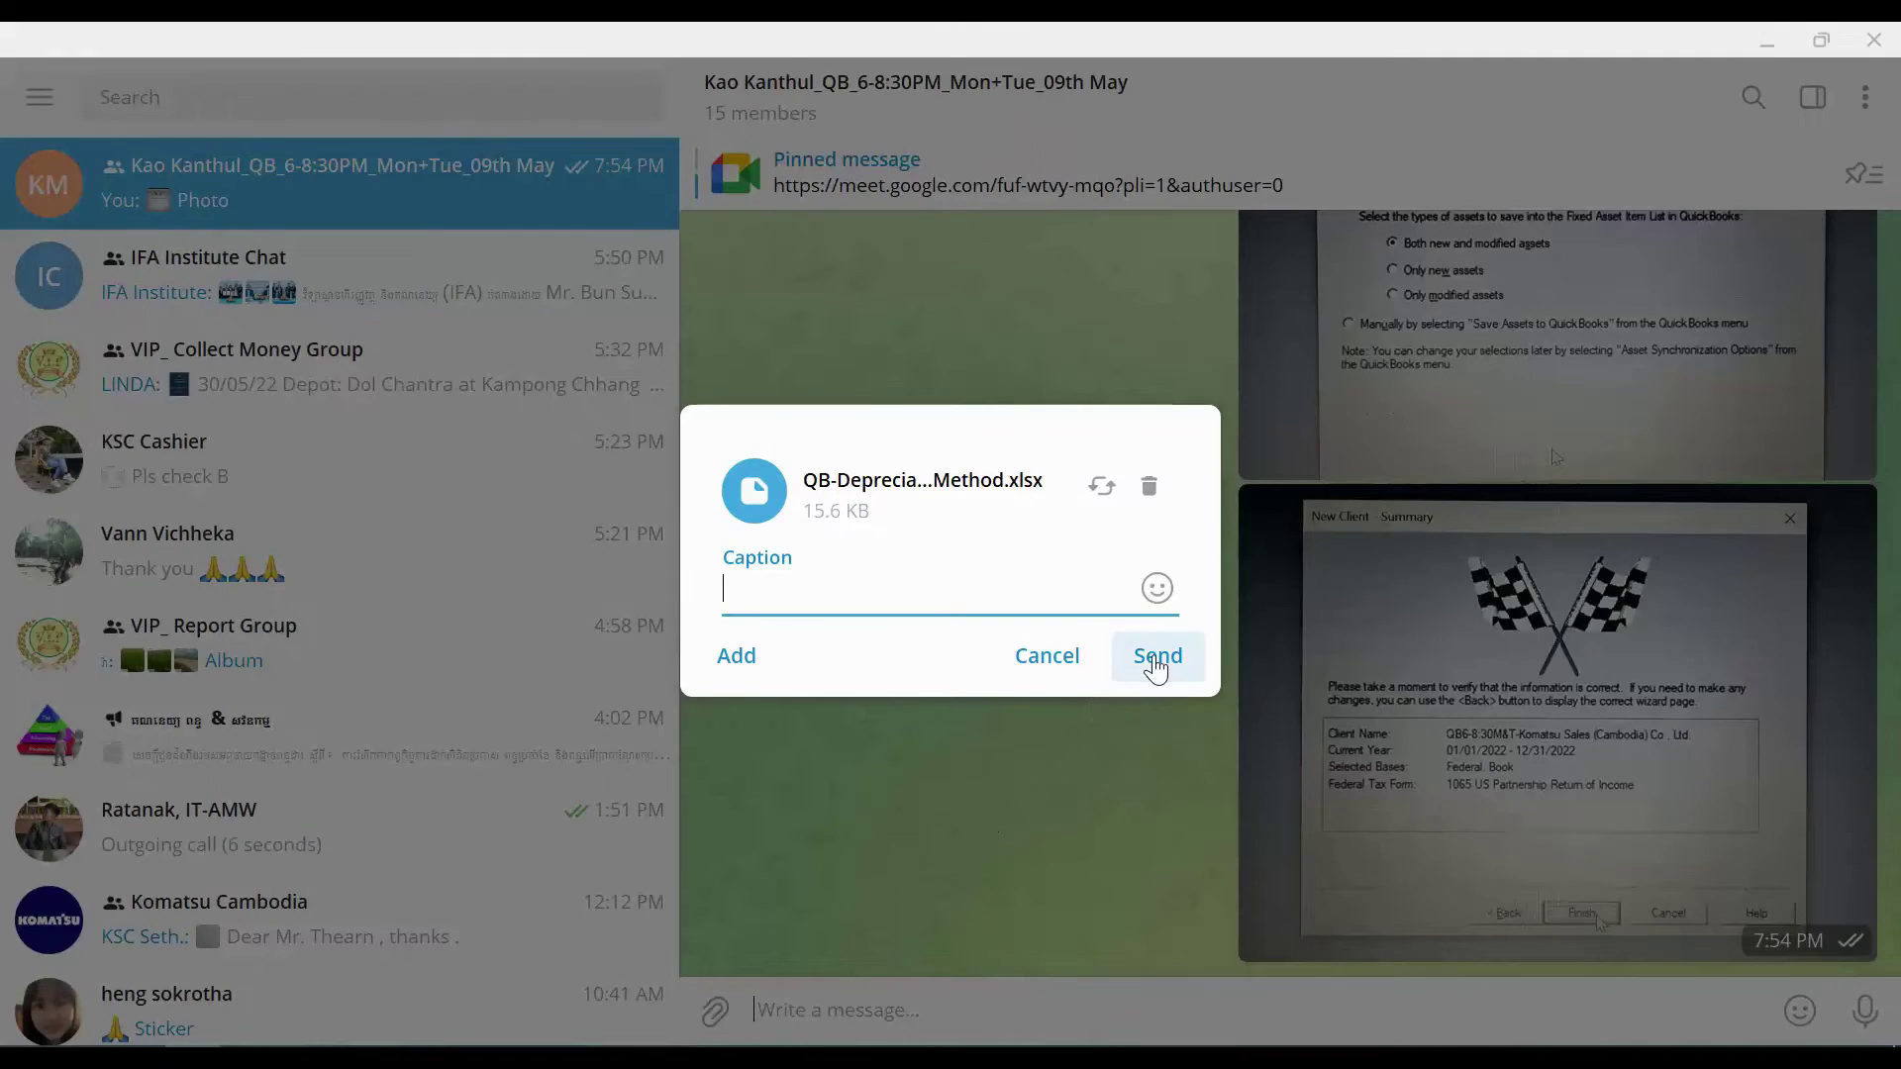
pyautogui.click(1154, 654)
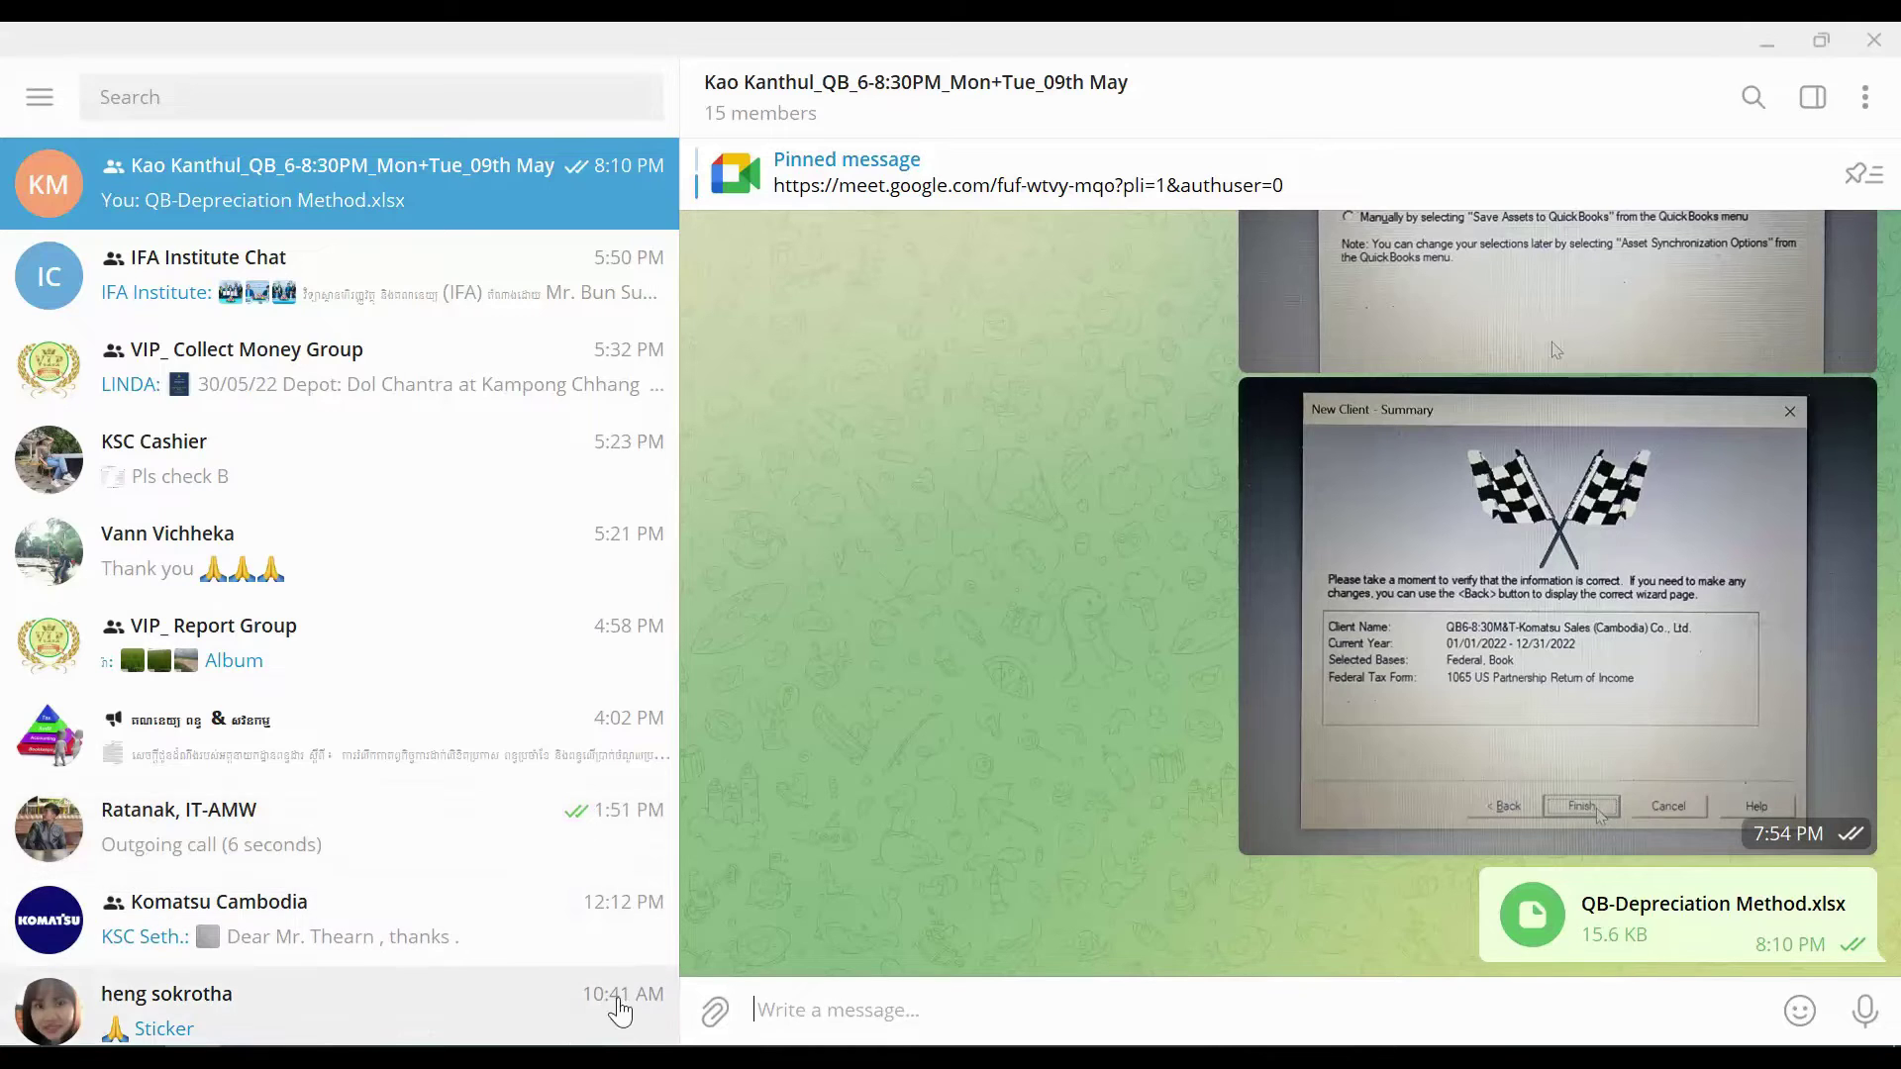
# Return to Excel with the QB-Depreciation Method workbook open and show the beginning of its Fixed Assets notes
pyautogui.moveTo(644, 1057)
pyautogui.click(297, 941)
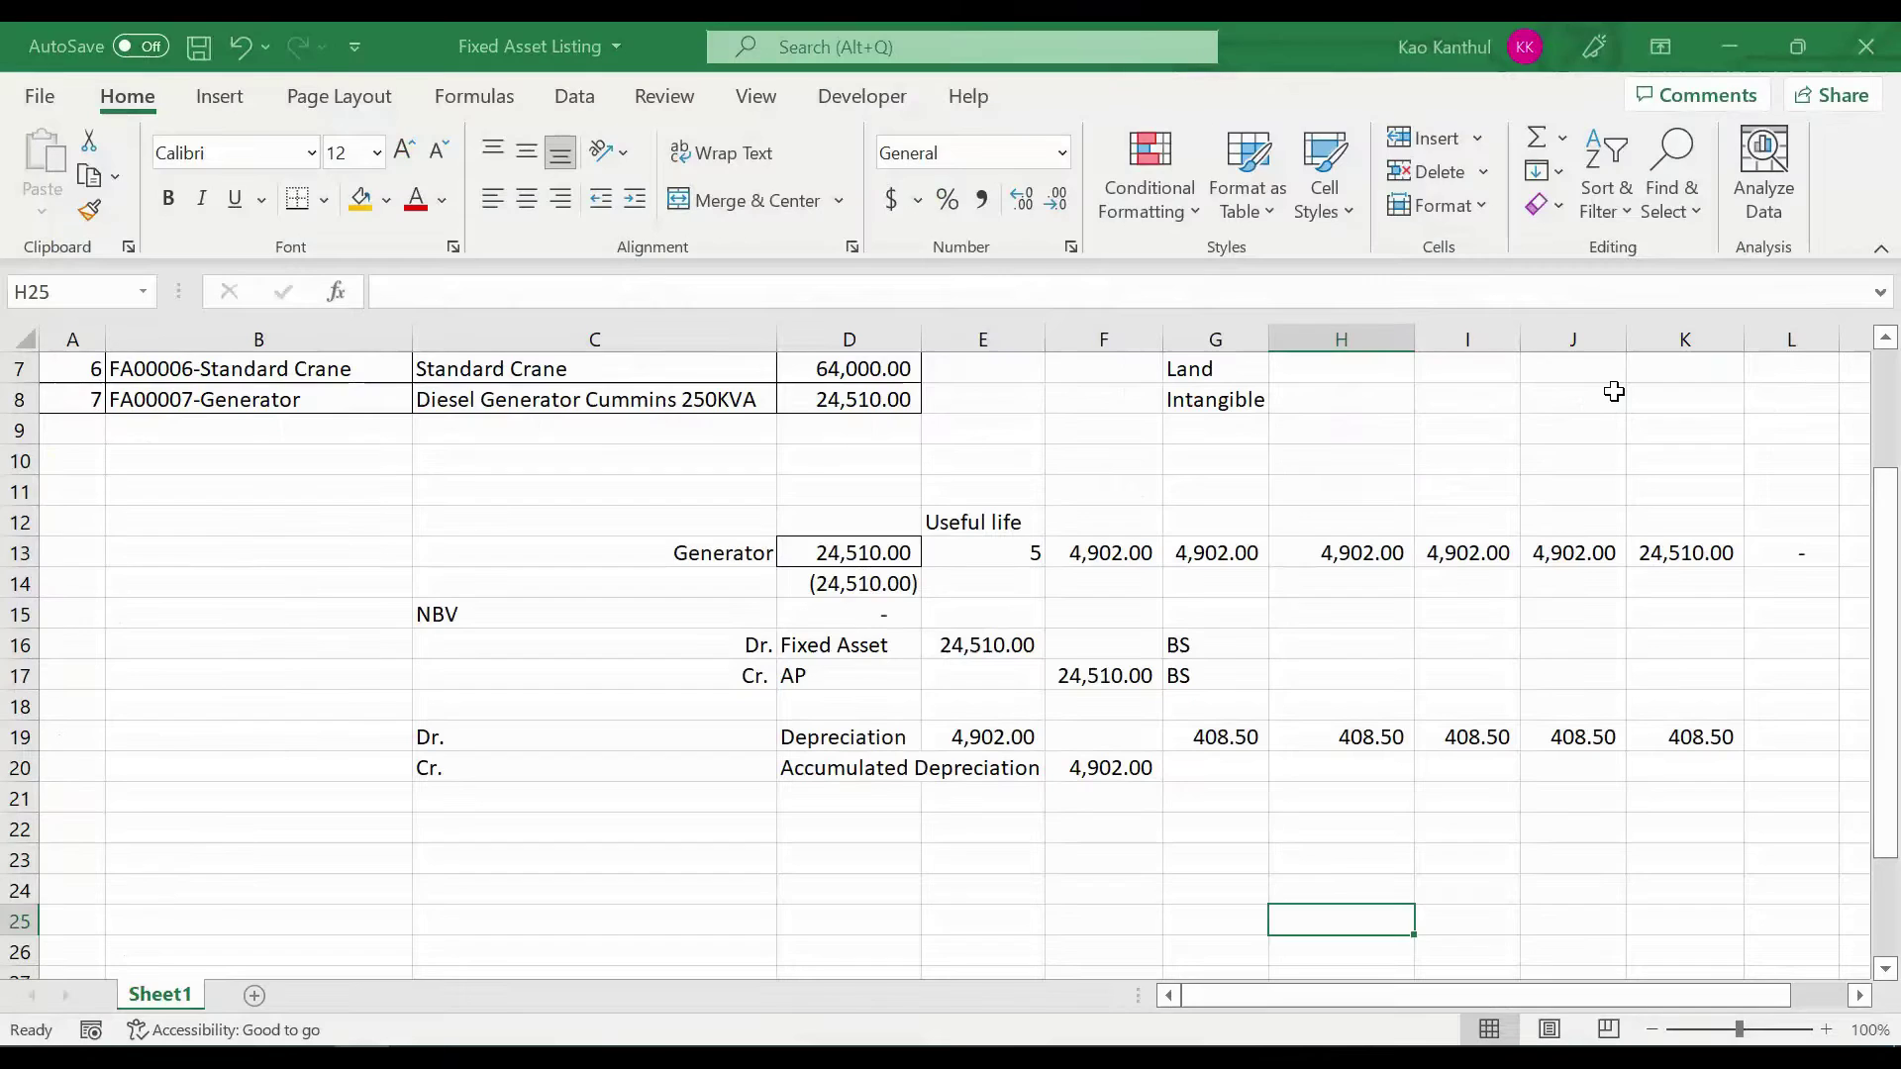
pyautogui.scroll(2, 574, 768)
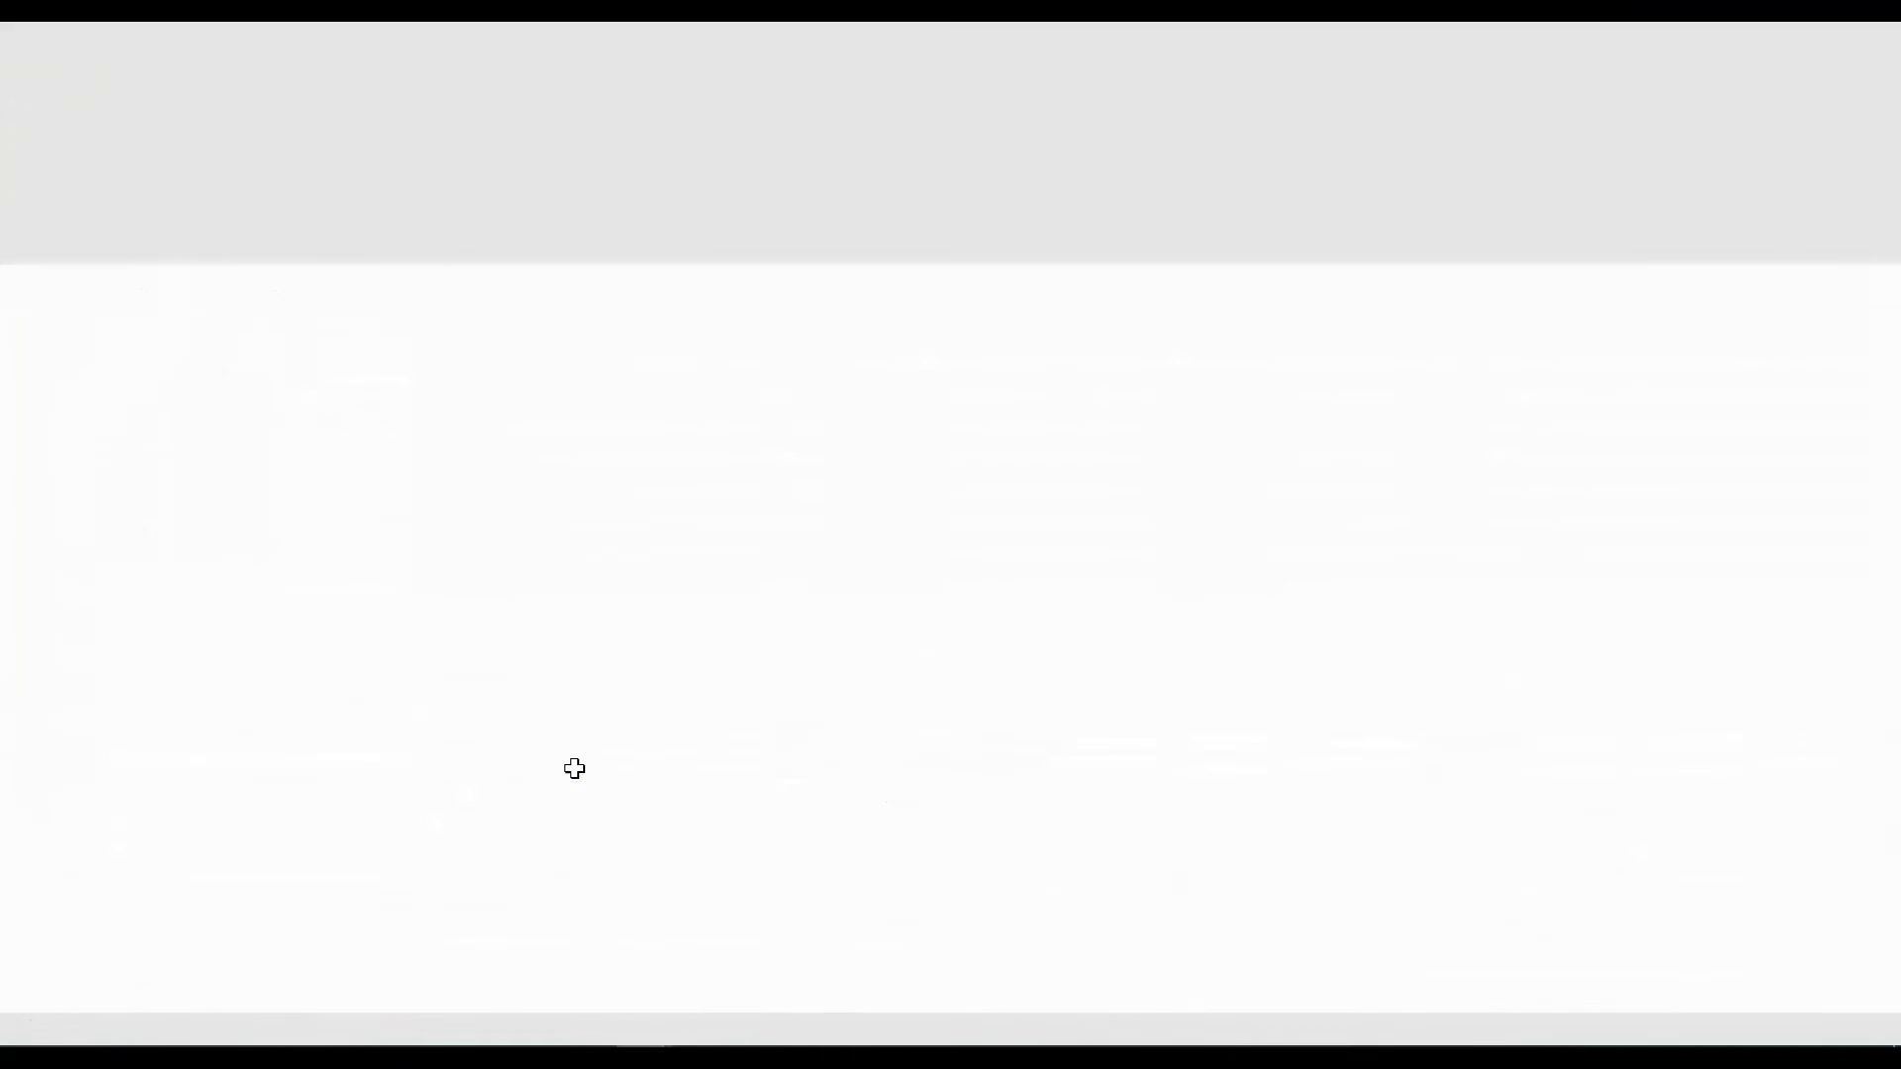
pyautogui.scroll(7, 557, 755)
pyautogui.scroll(3, 556, 755)
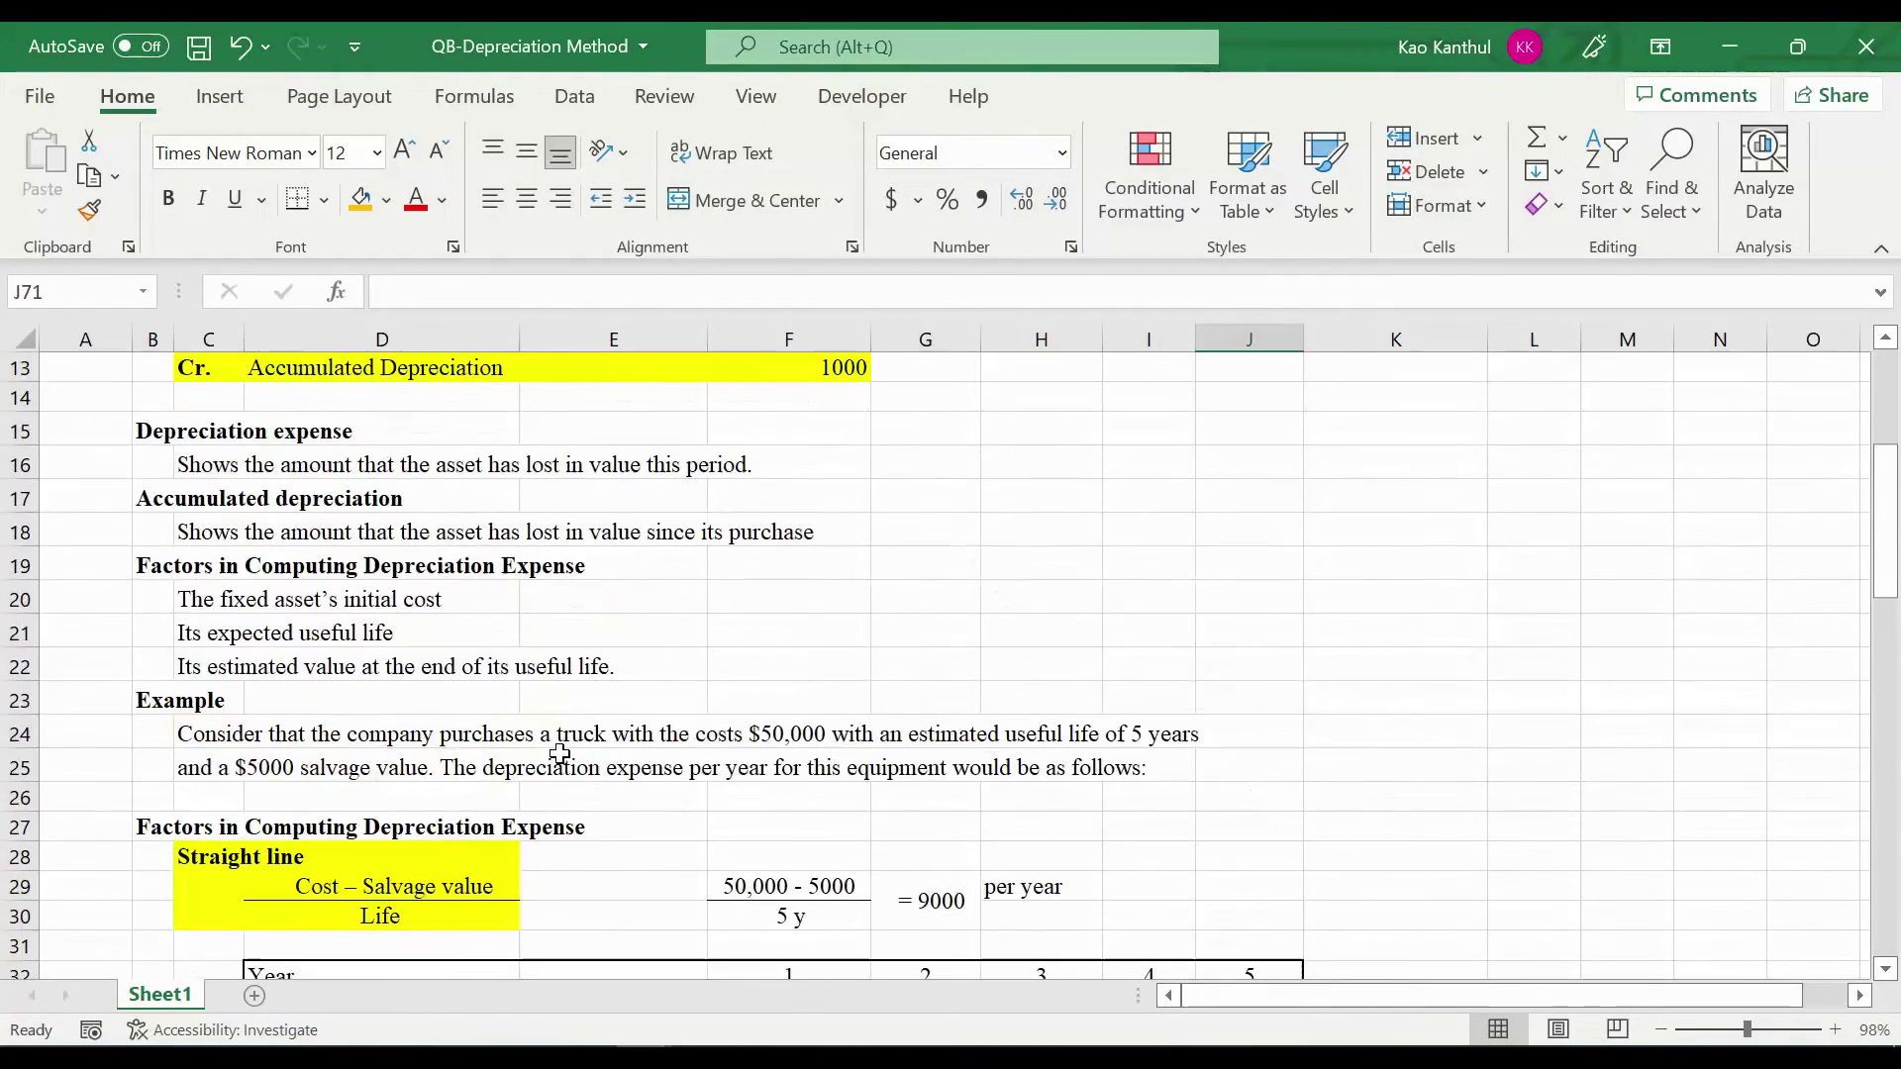
pyautogui.scroll(4, 559, 754)
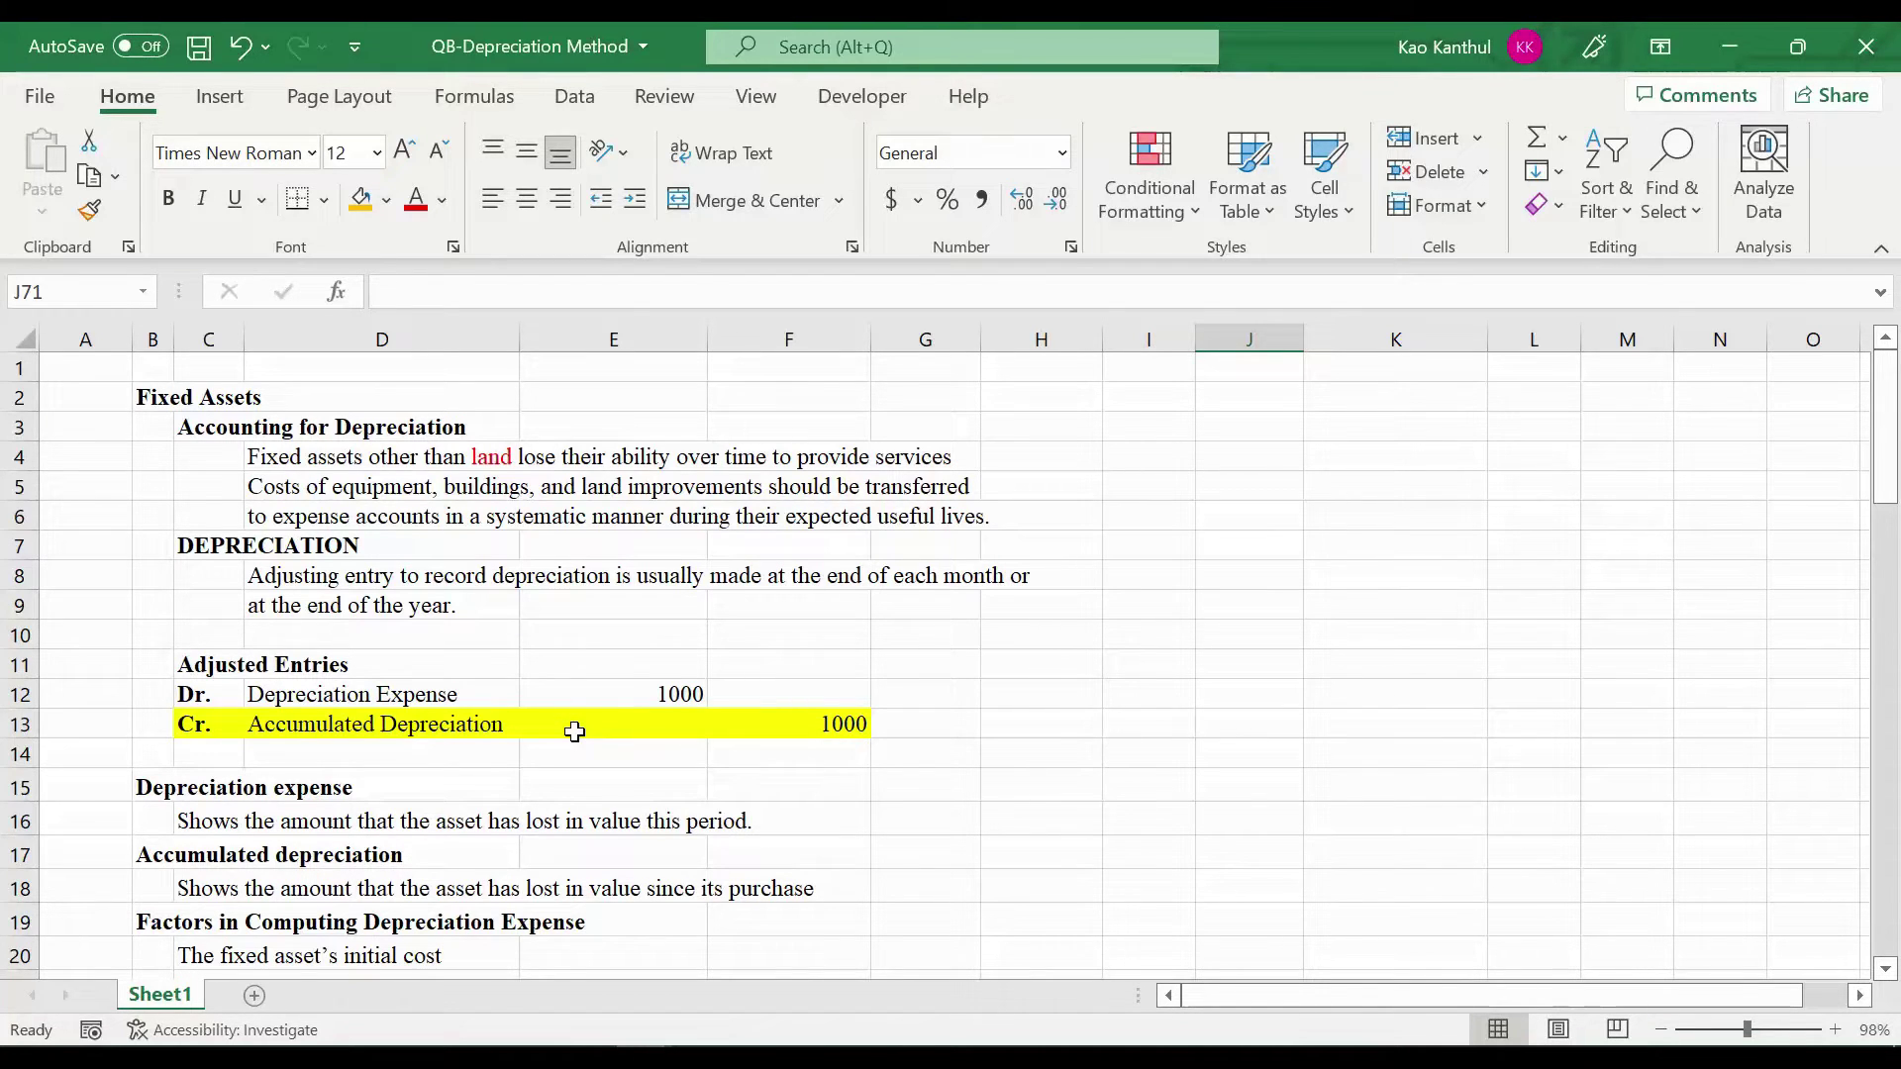
# Examine the Accounting for Depreciation and DEPRECIATION notes in rows 3 to 9, highlighting each block
pyautogui.scroll(-2, 665, 709)
pyautogui.scroll(2, 683, 701)
pyautogui.click(229, 434)
pyautogui.moveTo(229, 434); pyautogui.dragTo(896, 522)
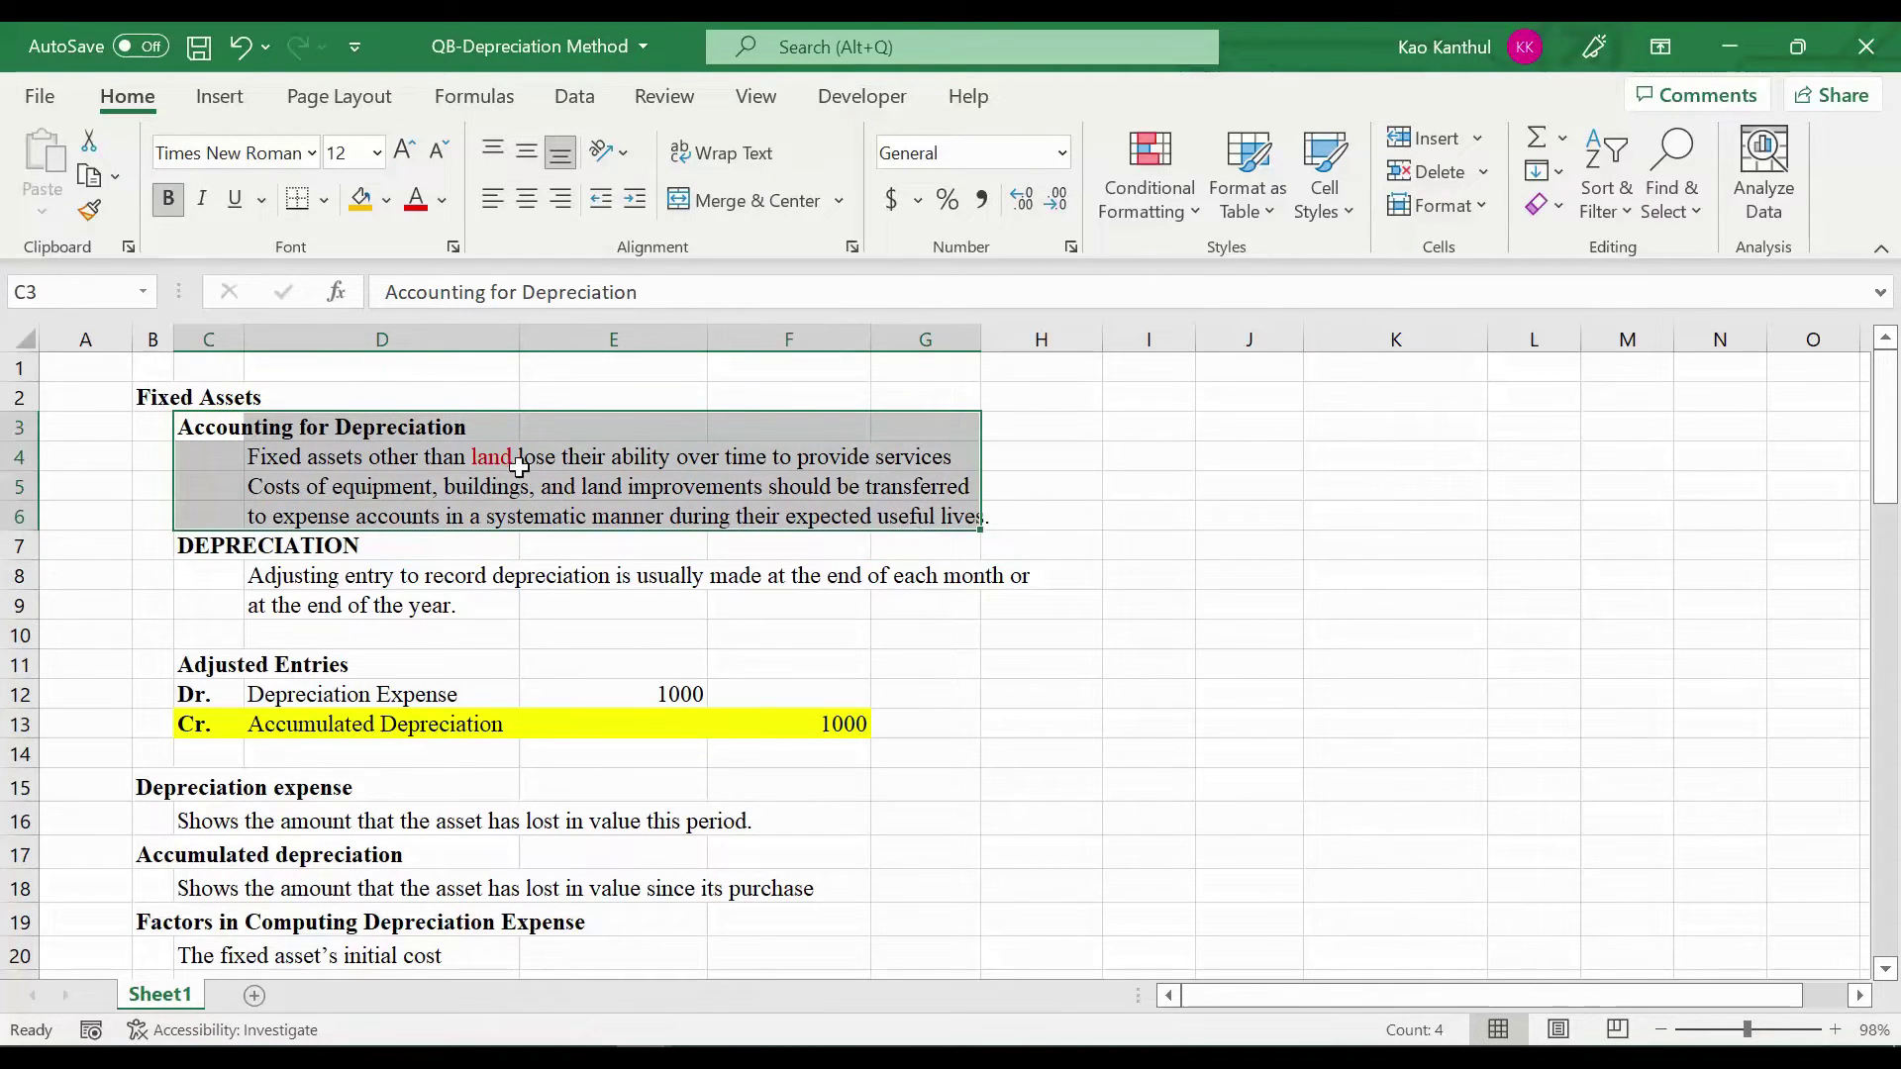
pyautogui.click(251, 436)
pyautogui.moveTo(208, 436); pyautogui.dragTo(913, 519)
pyautogui.scroll(-1, 914, 518)
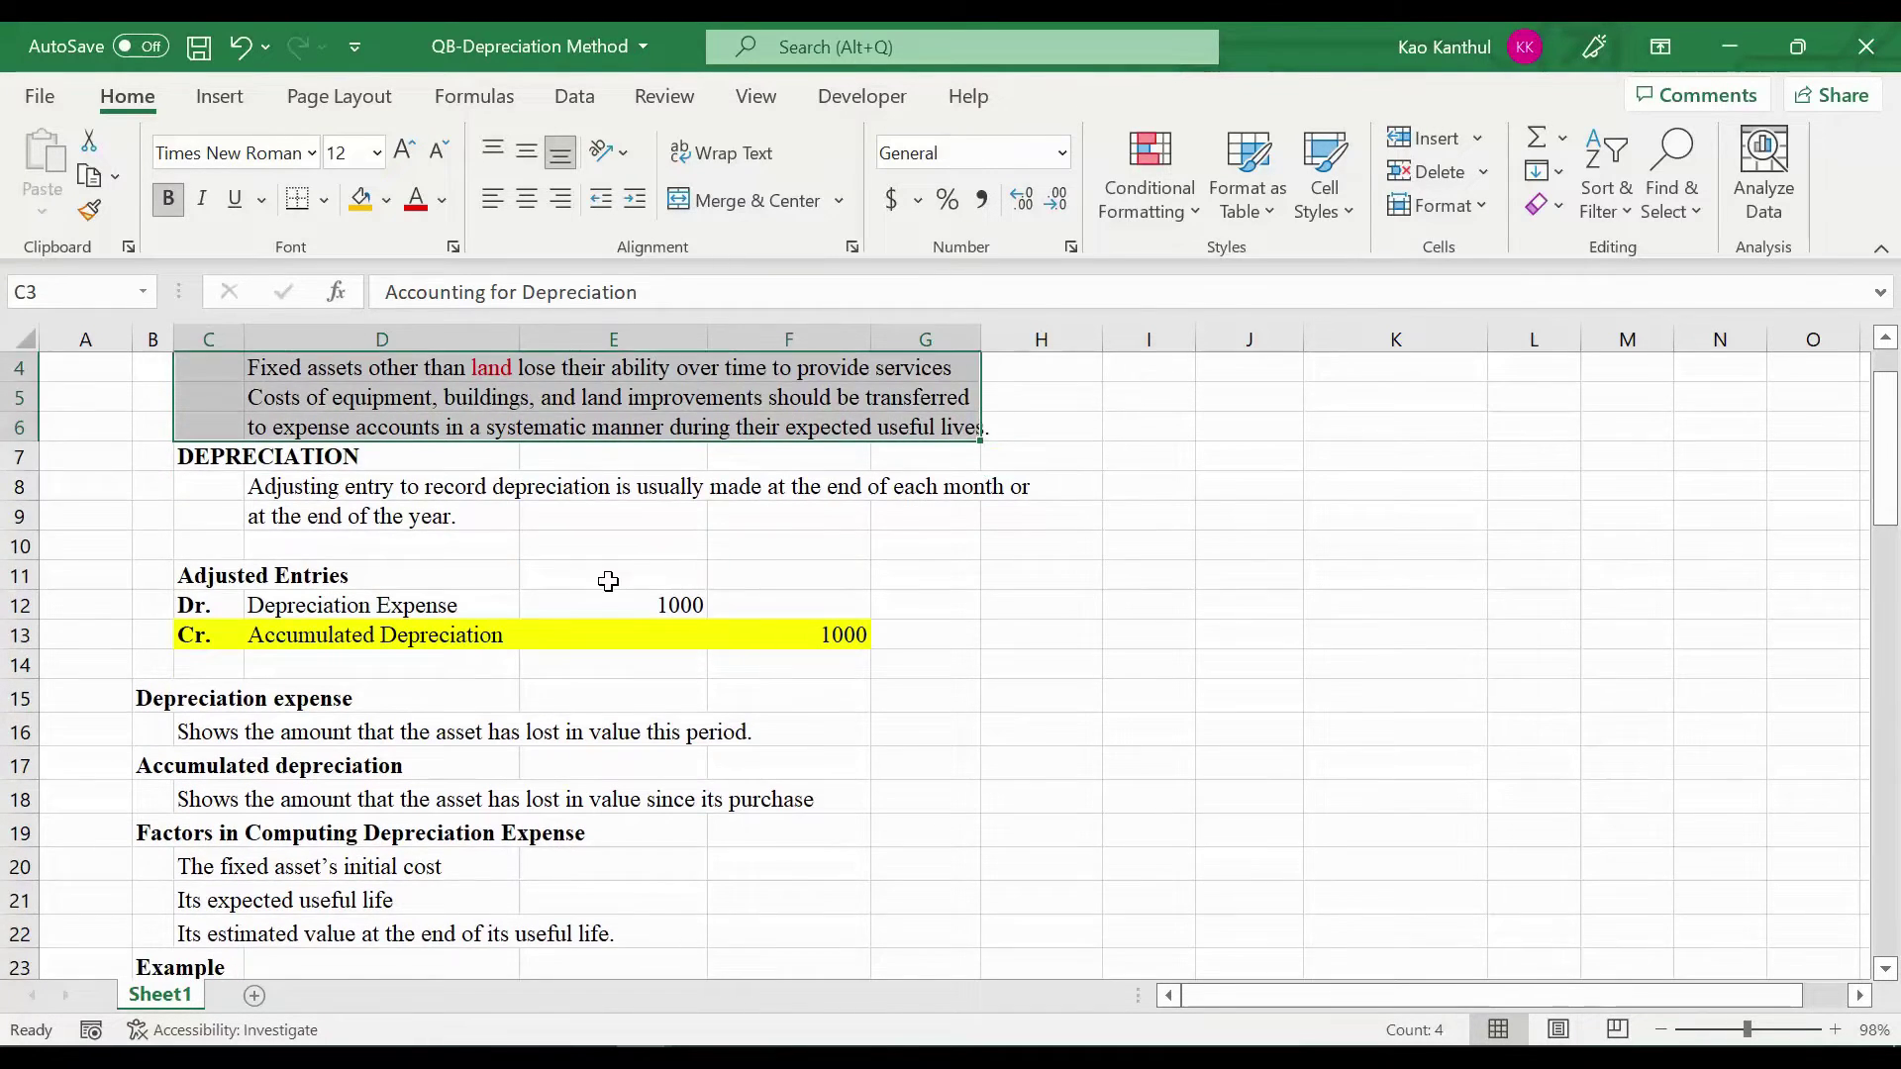
pyautogui.scroll(1, 607, 581)
pyautogui.click(213, 554)
pyautogui.moveTo(213, 554); pyautogui.dragTo(911, 611)
pyautogui.scroll(-1, 910, 612)
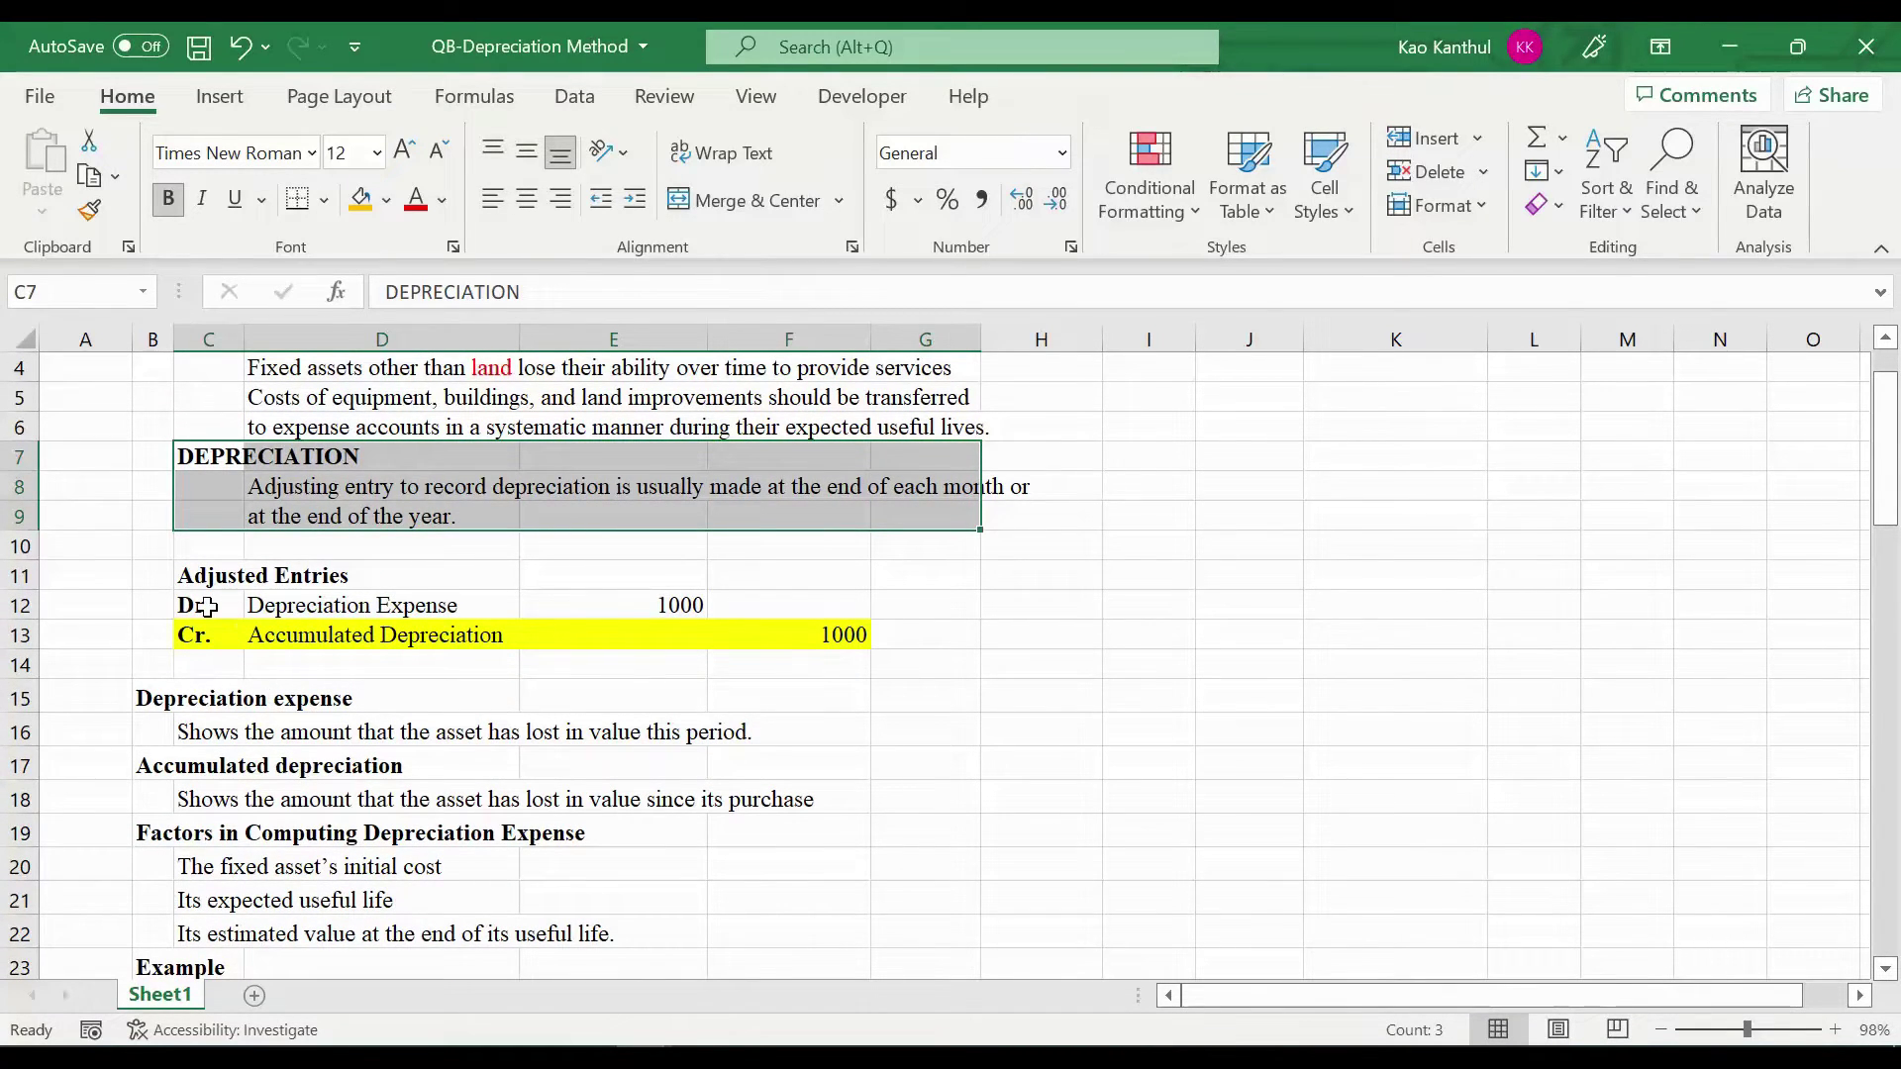
# Examine the Adjusted Entries debit and credit lines and the definitions of depreciation expense and accumulated depreciation
pyautogui.moveTo(206, 607); pyautogui.dragTo(625, 600)
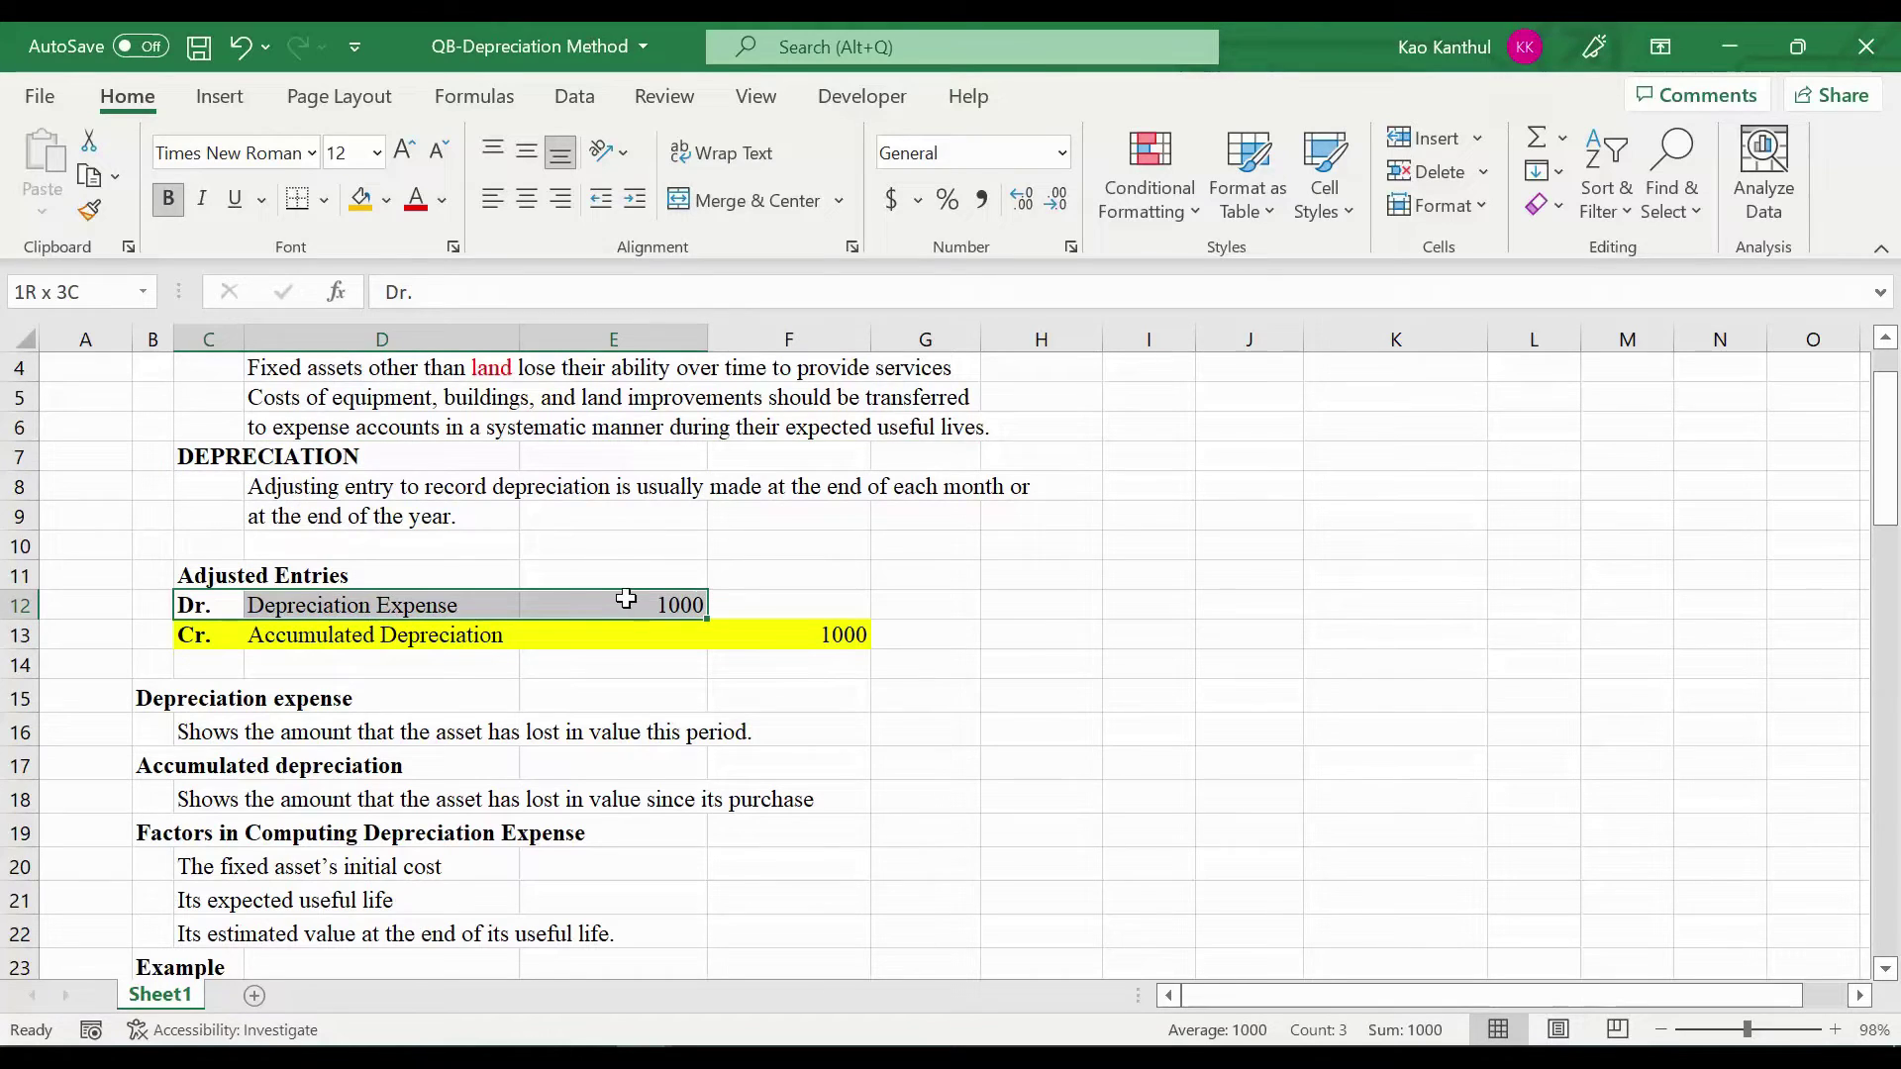
pyautogui.moveTo(218, 635); pyautogui.dragTo(812, 632)
pyautogui.scroll(-2, 806, 628)
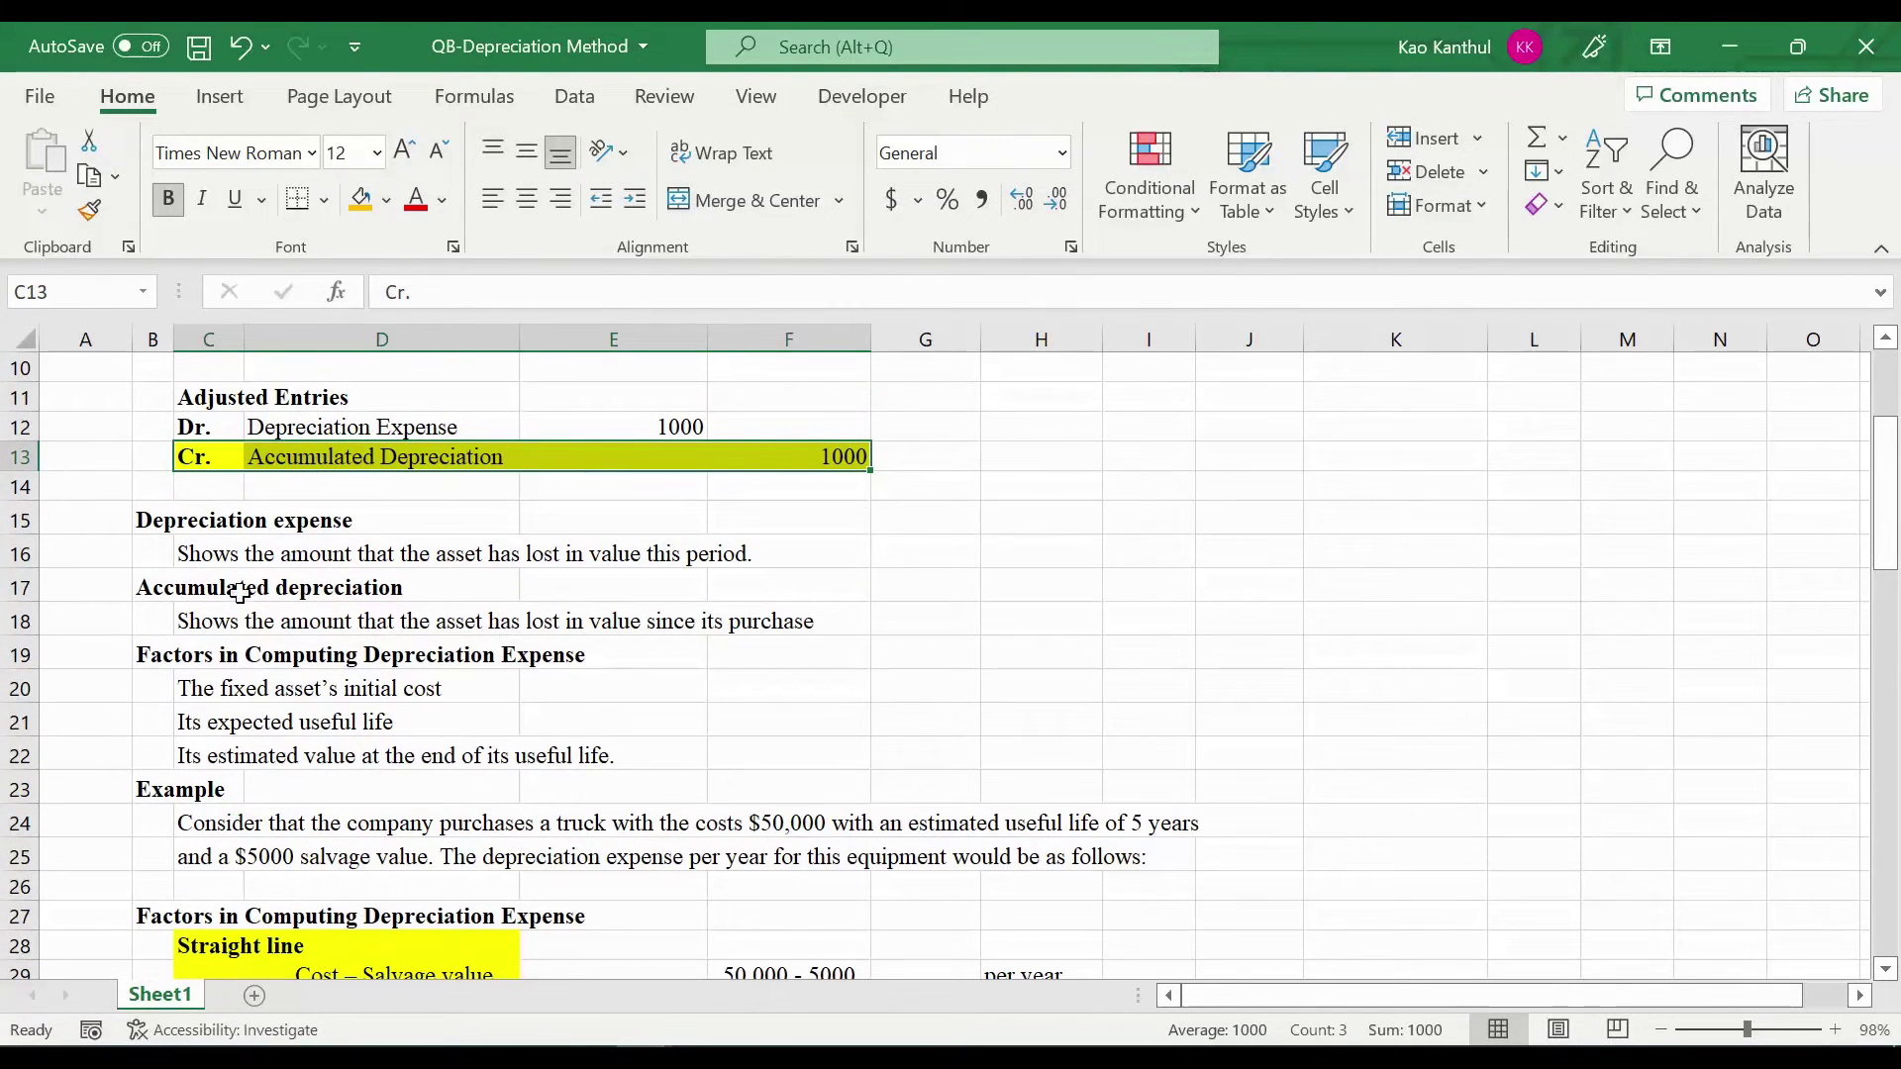
pyautogui.moveTo(148, 529); pyautogui.dragTo(707, 564)
pyautogui.click(188, 550)
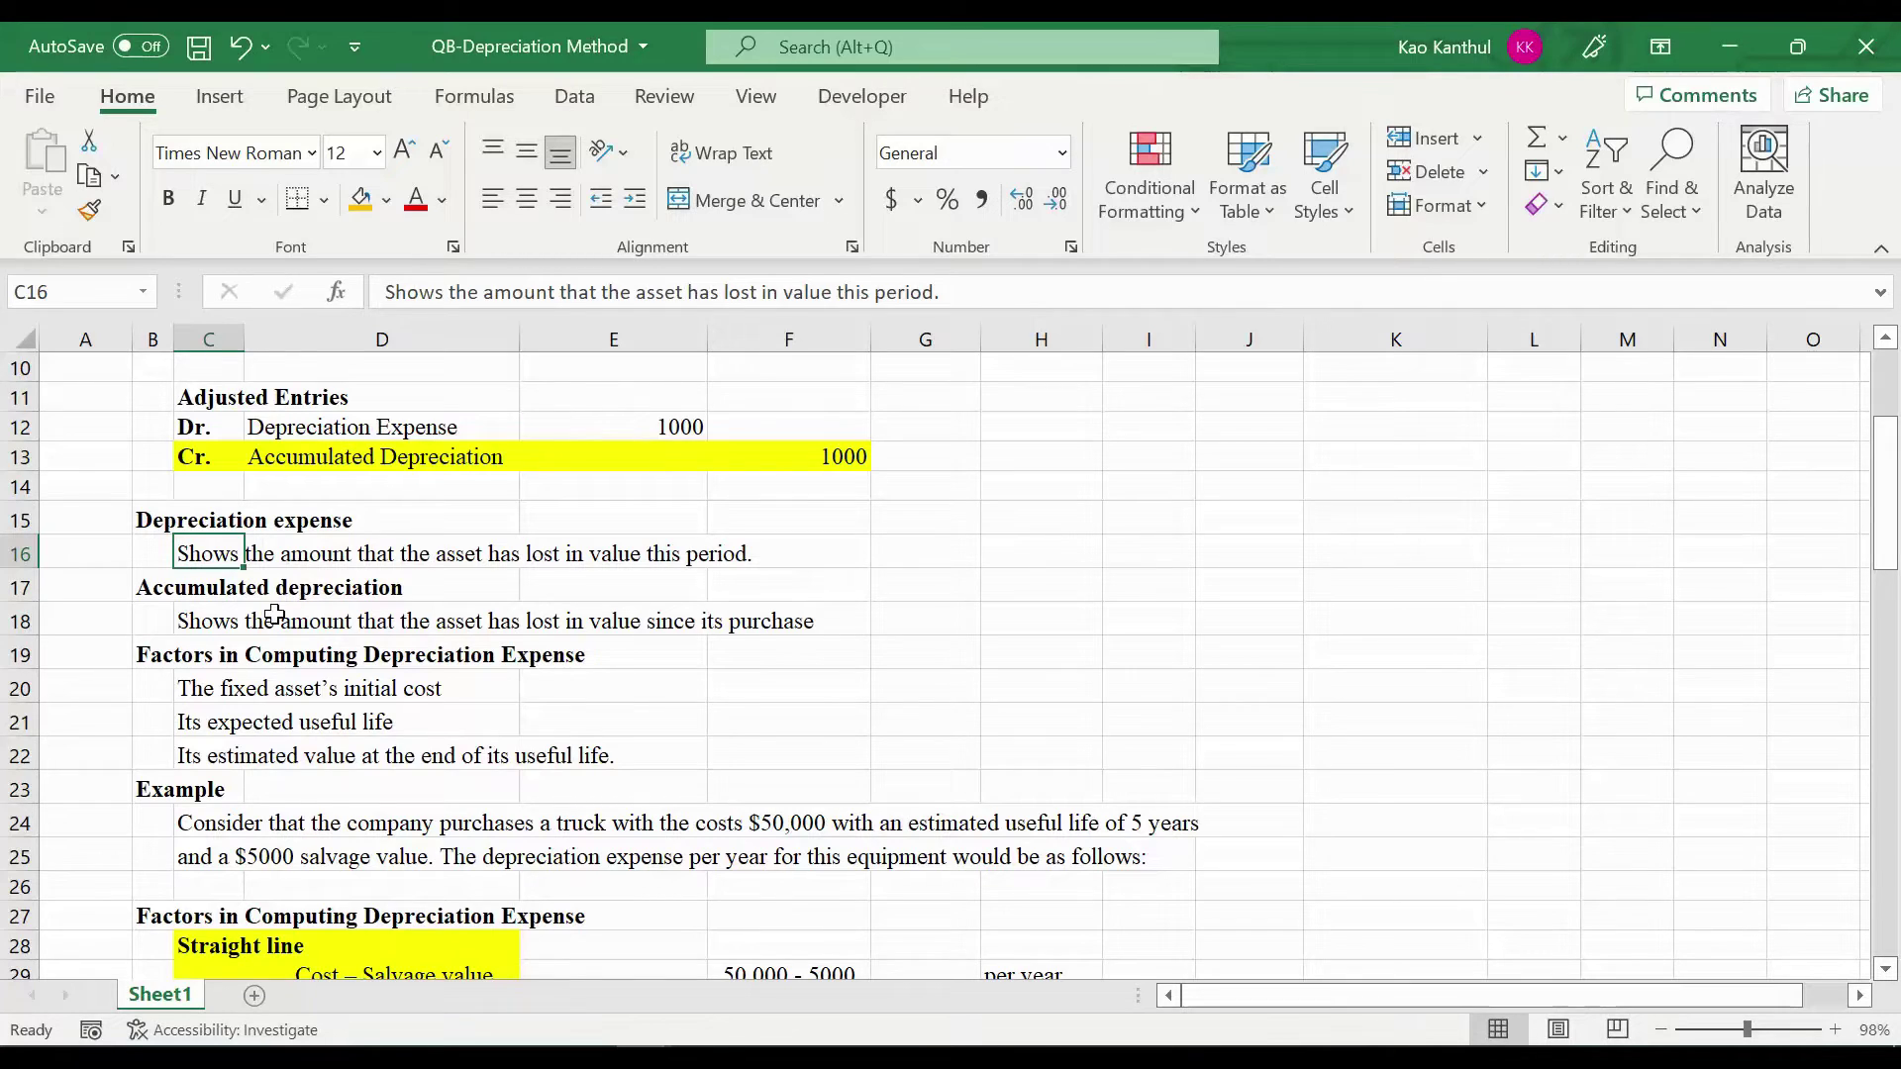
pyautogui.click(240, 623)
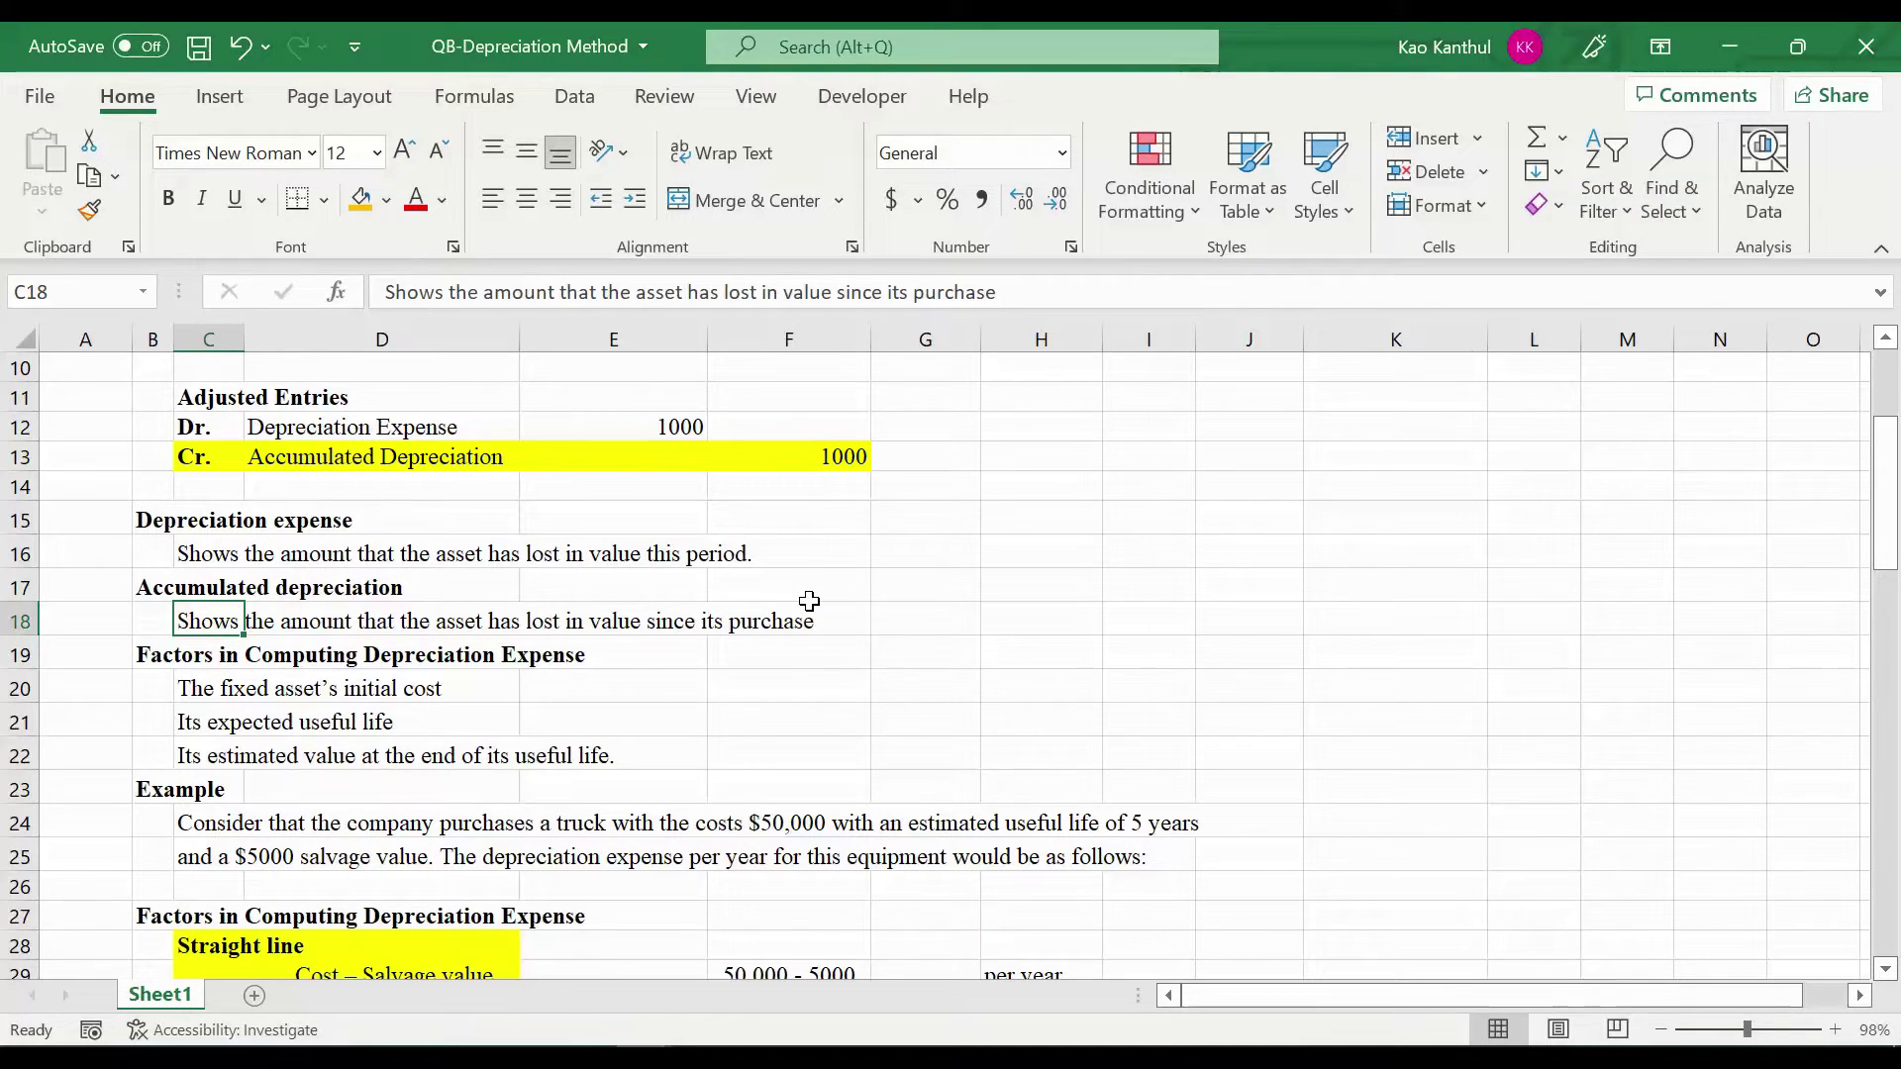
# Enter a formula in G13 that repeats the accumulated depreciation amount from F13
pyautogui.click(852, 457)
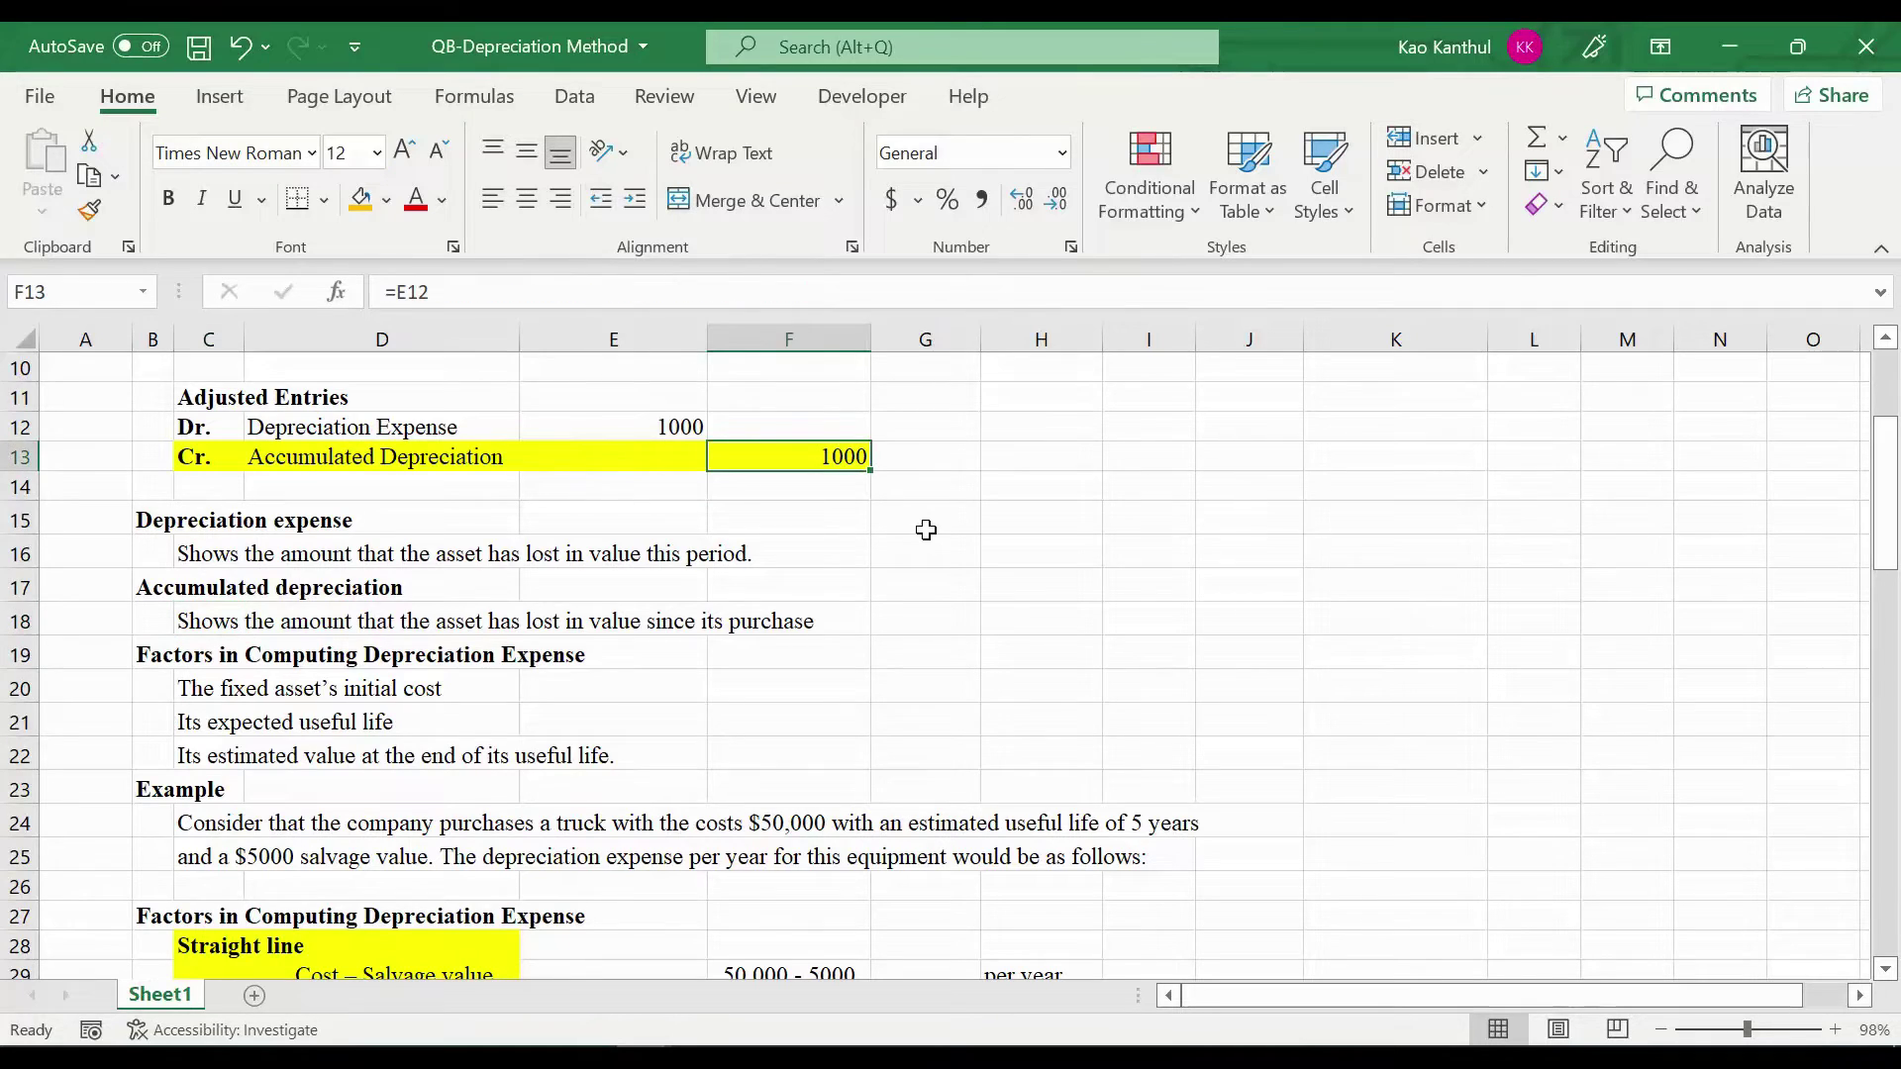
pyautogui.press('Left')
pyautogui.press('Down')
pyautogui.press('Down')
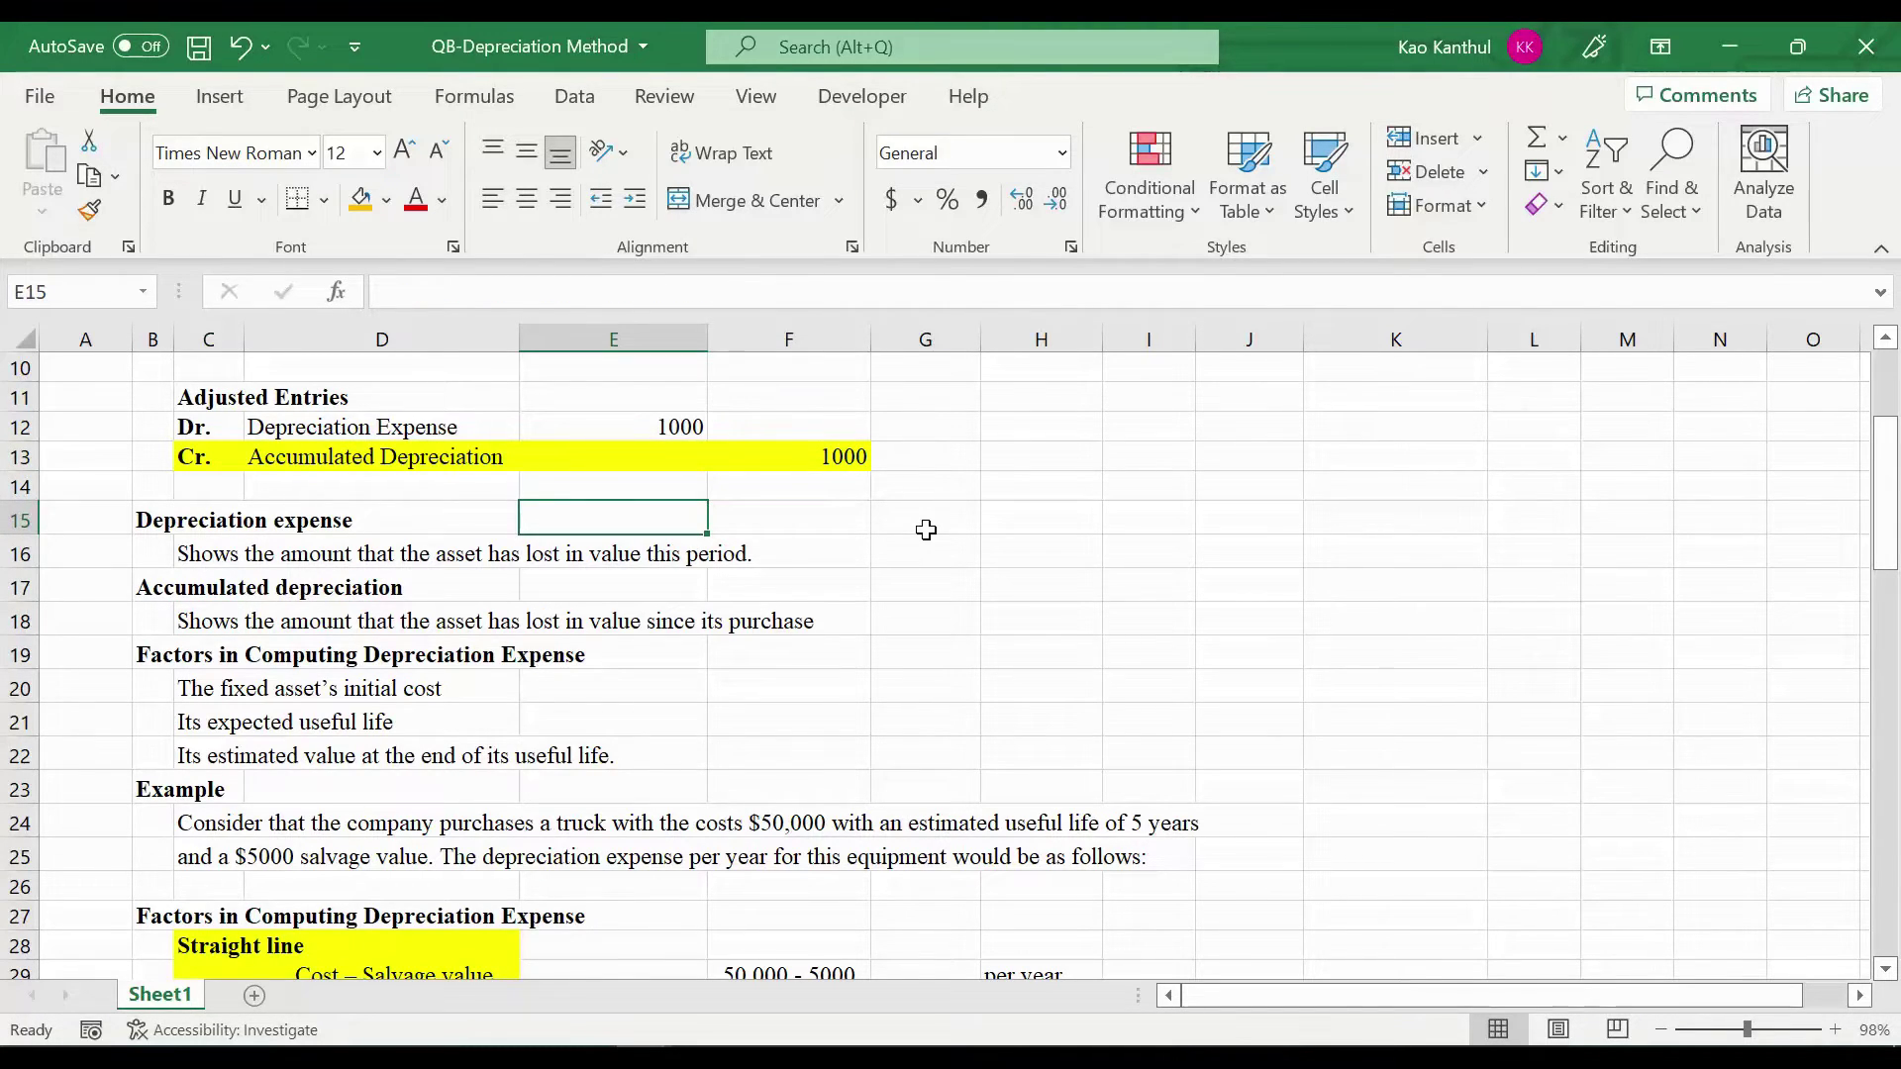
pyautogui.click(797, 490)
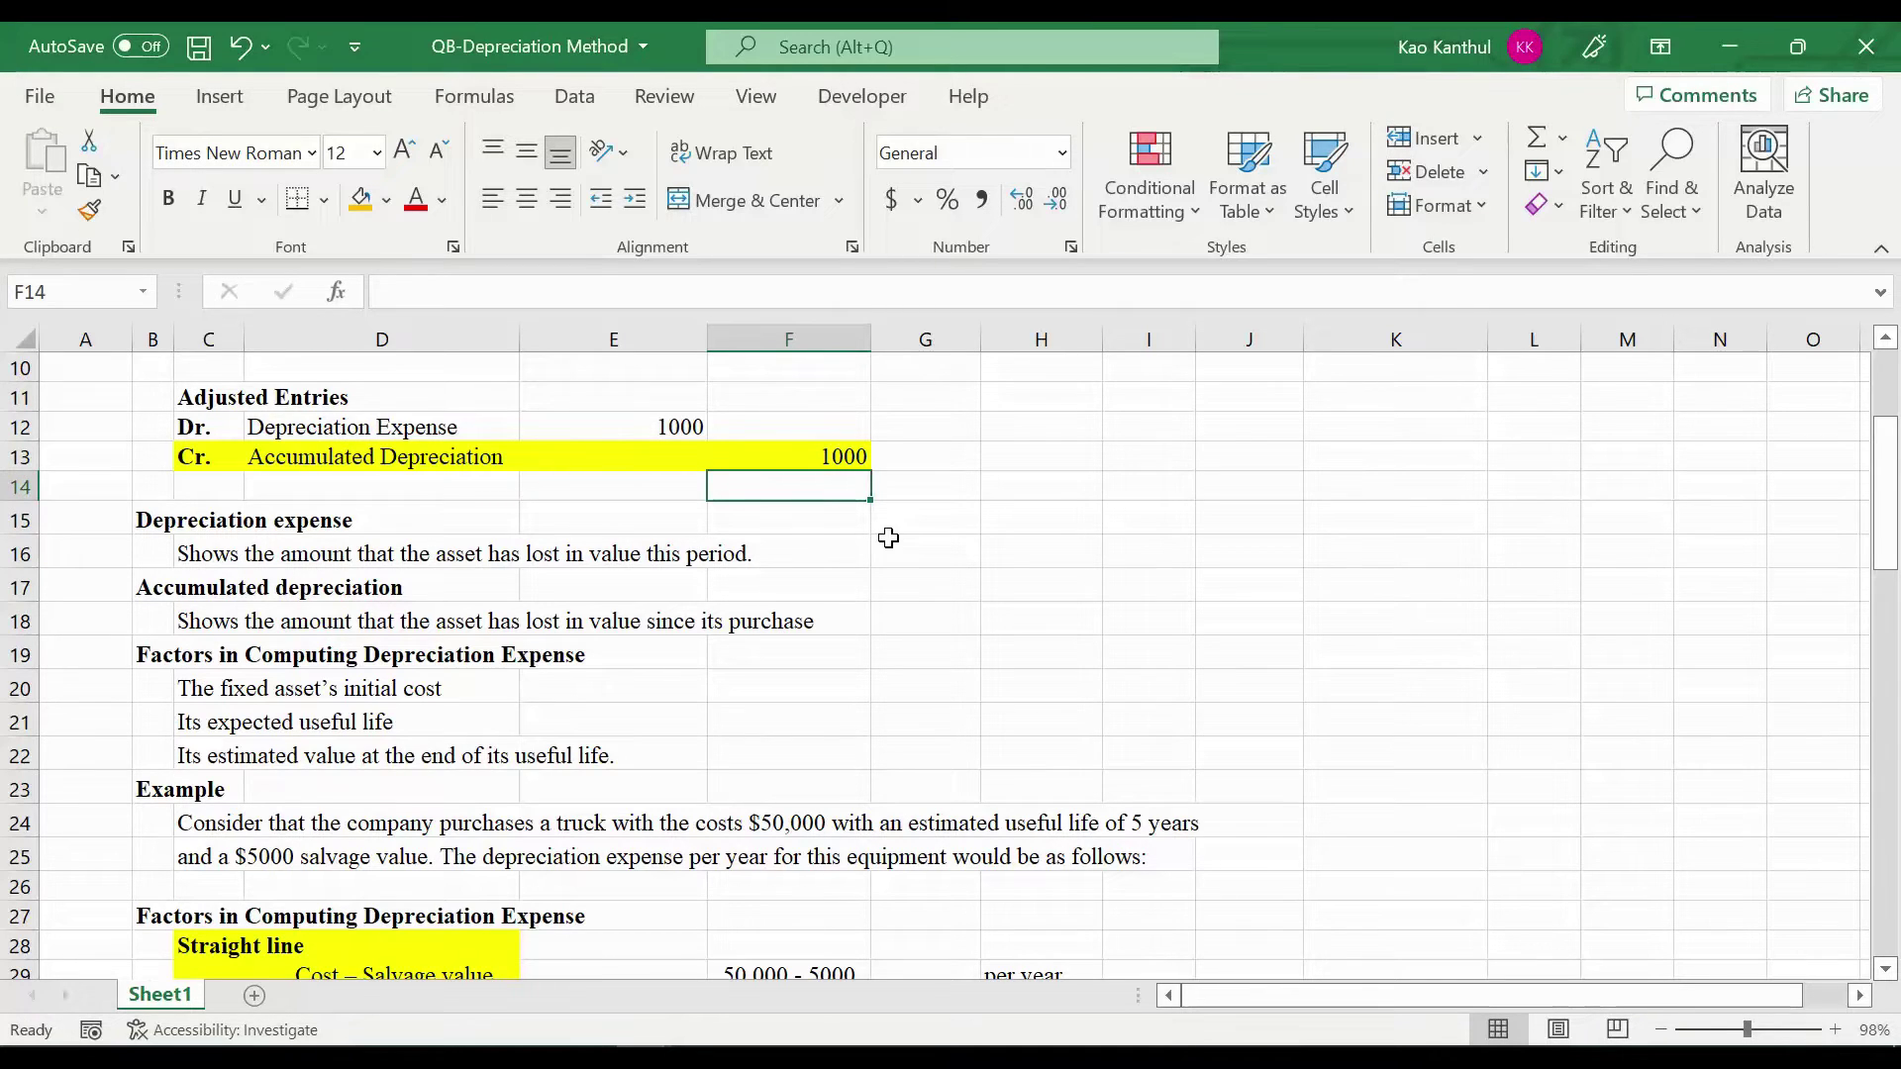
pyautogui.click(967, 451)
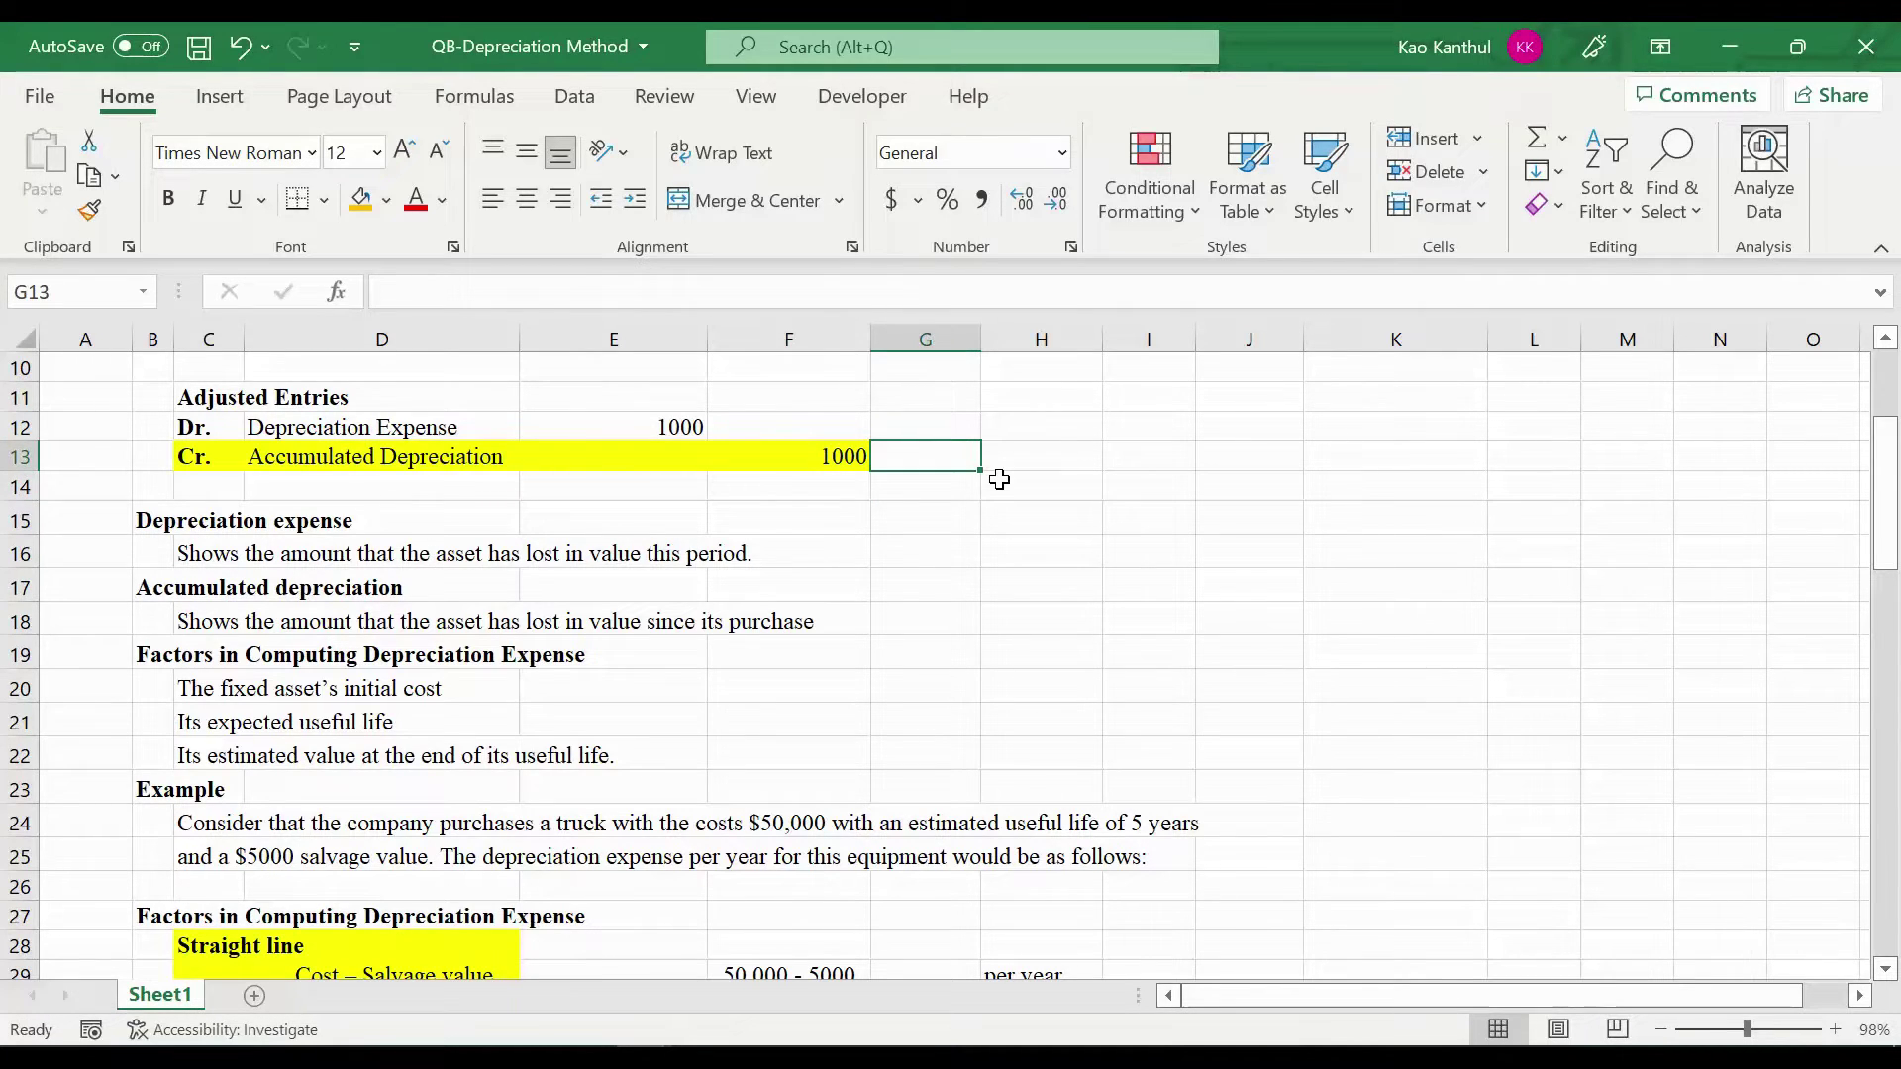
pyautogui.write('=')
pyautogui.press('Left')
pyautogui.press('Return')
pyautogui.press('Up')
pyautogui.press('Right')
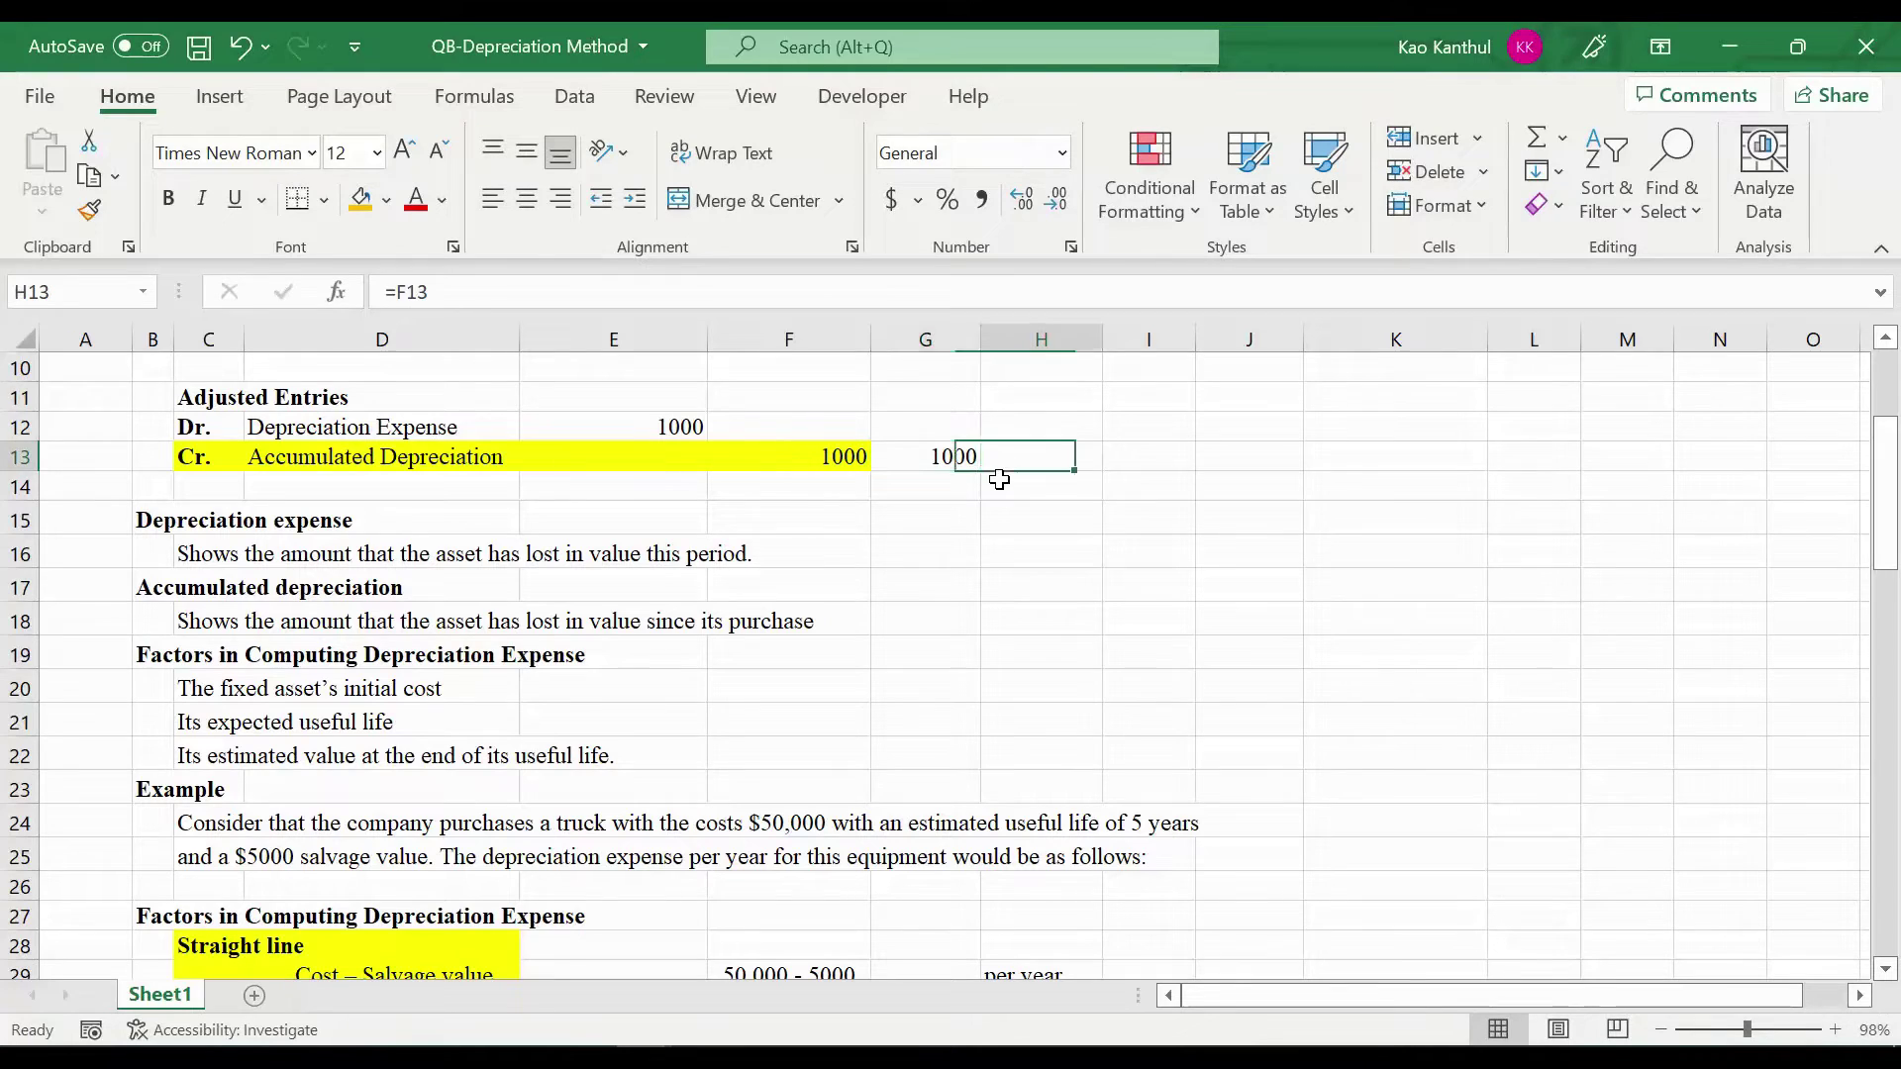
# Enter the year headings 2022, 2023, 2024, 2025 and 2025 in cells F12 to J12
pyautogui.press('Left')
pyautogui.press('Left')
pyautogui.press('Up')
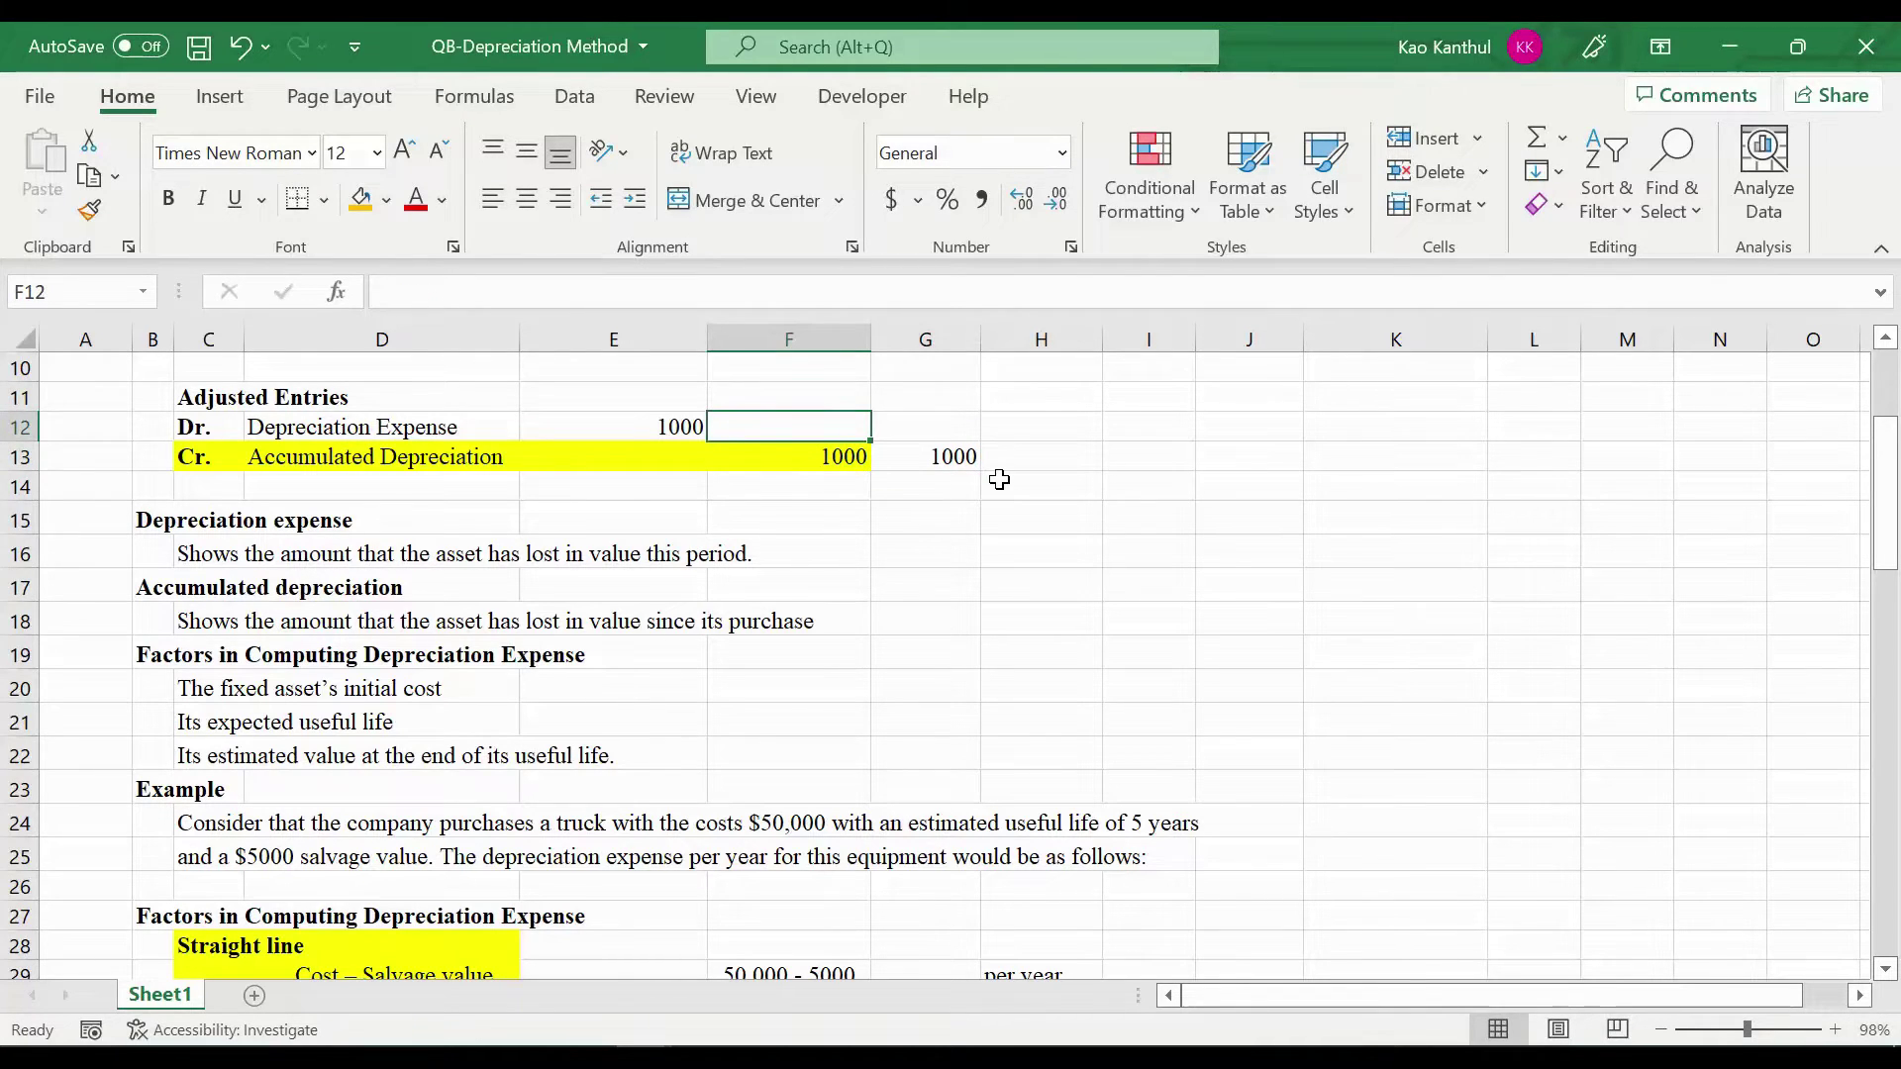
pyautogui.write('2022')
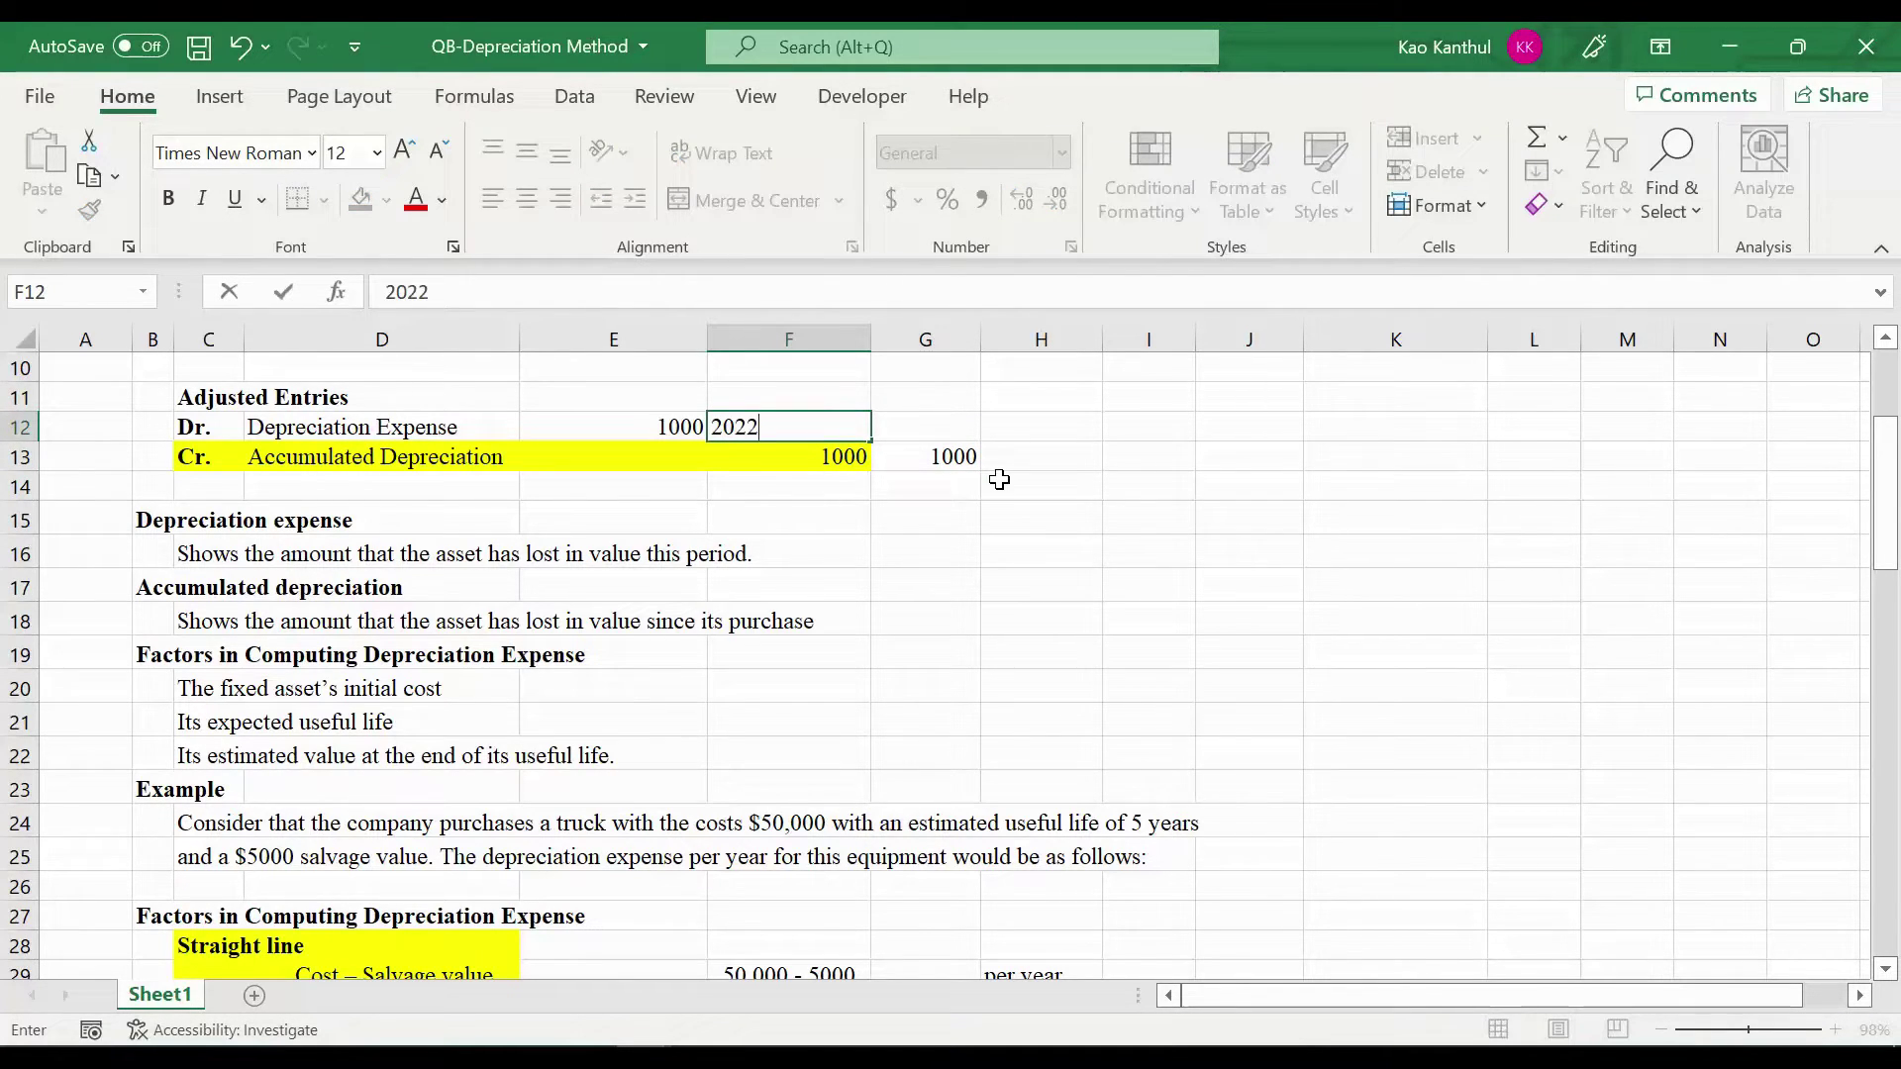
pyautogui.press('Tab')
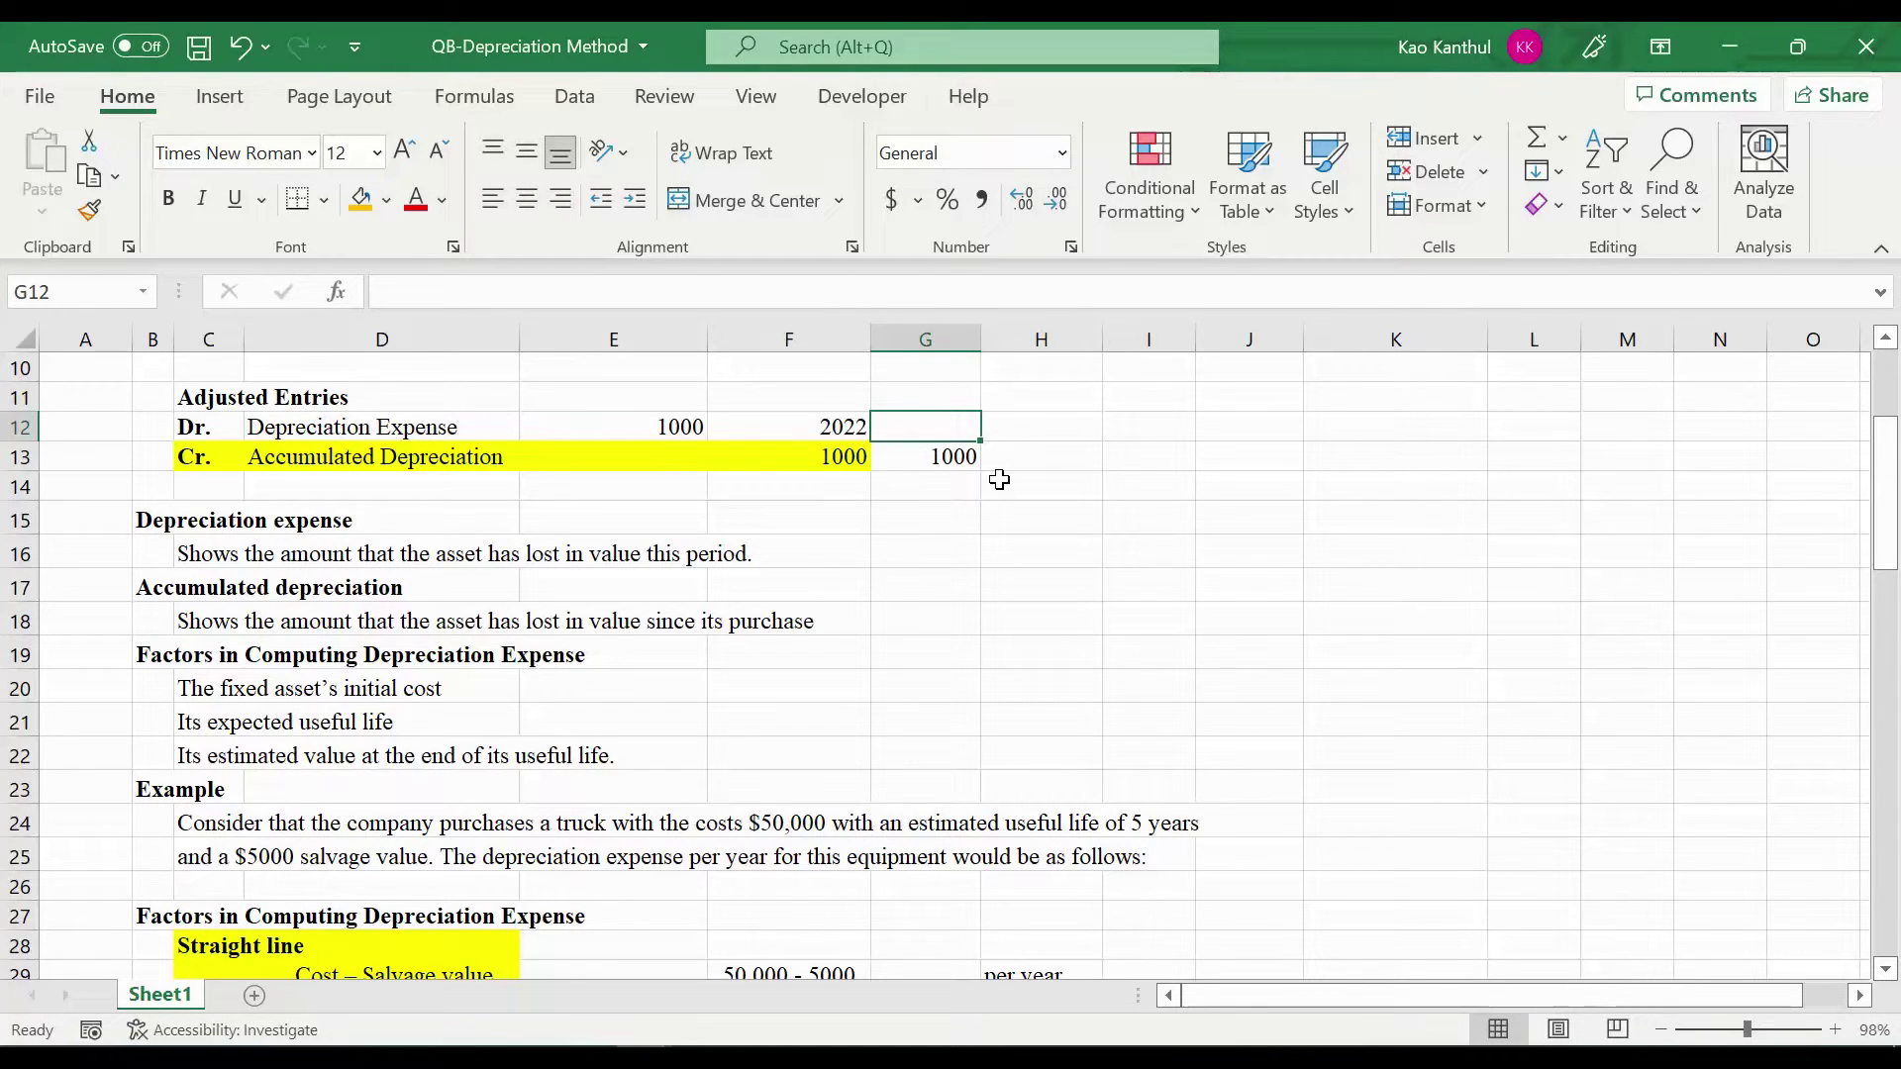
pyautogui.write('2023')
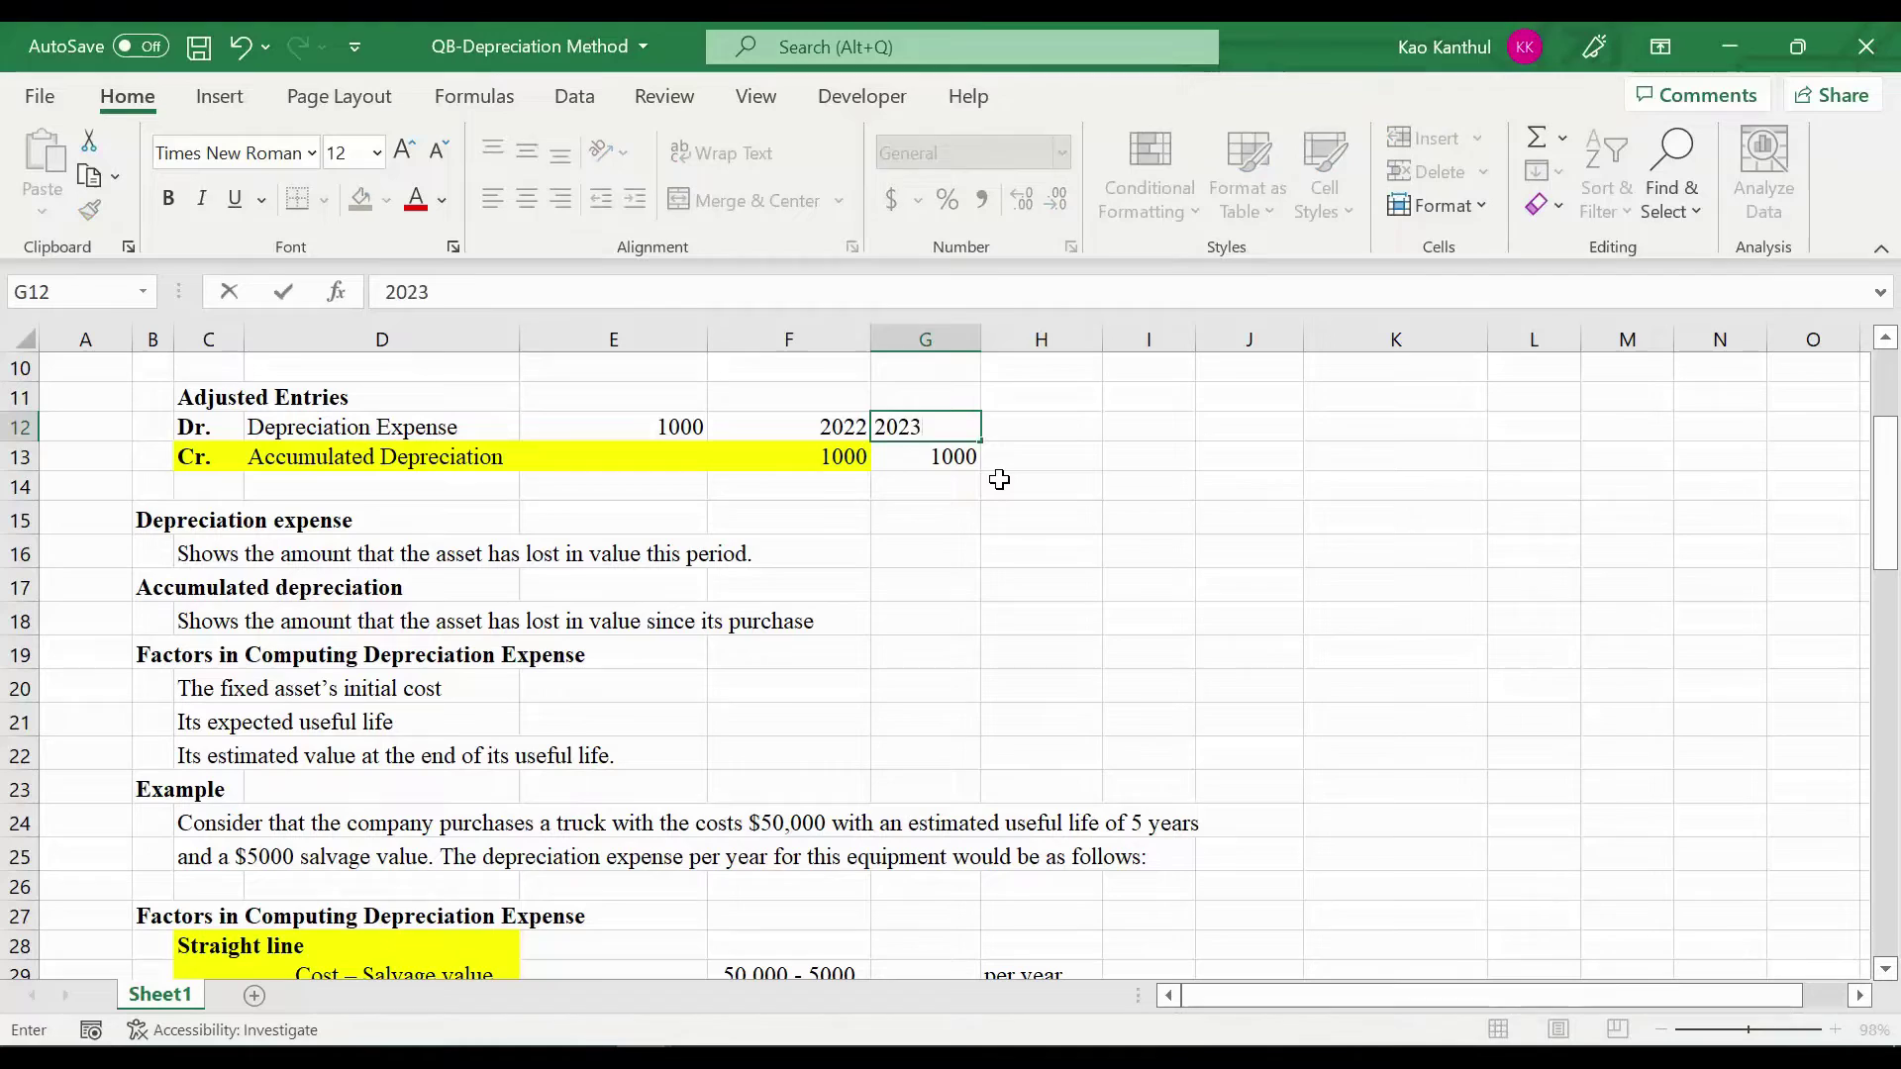
pyautogui.press('Tab')
pyautogui.write('20')
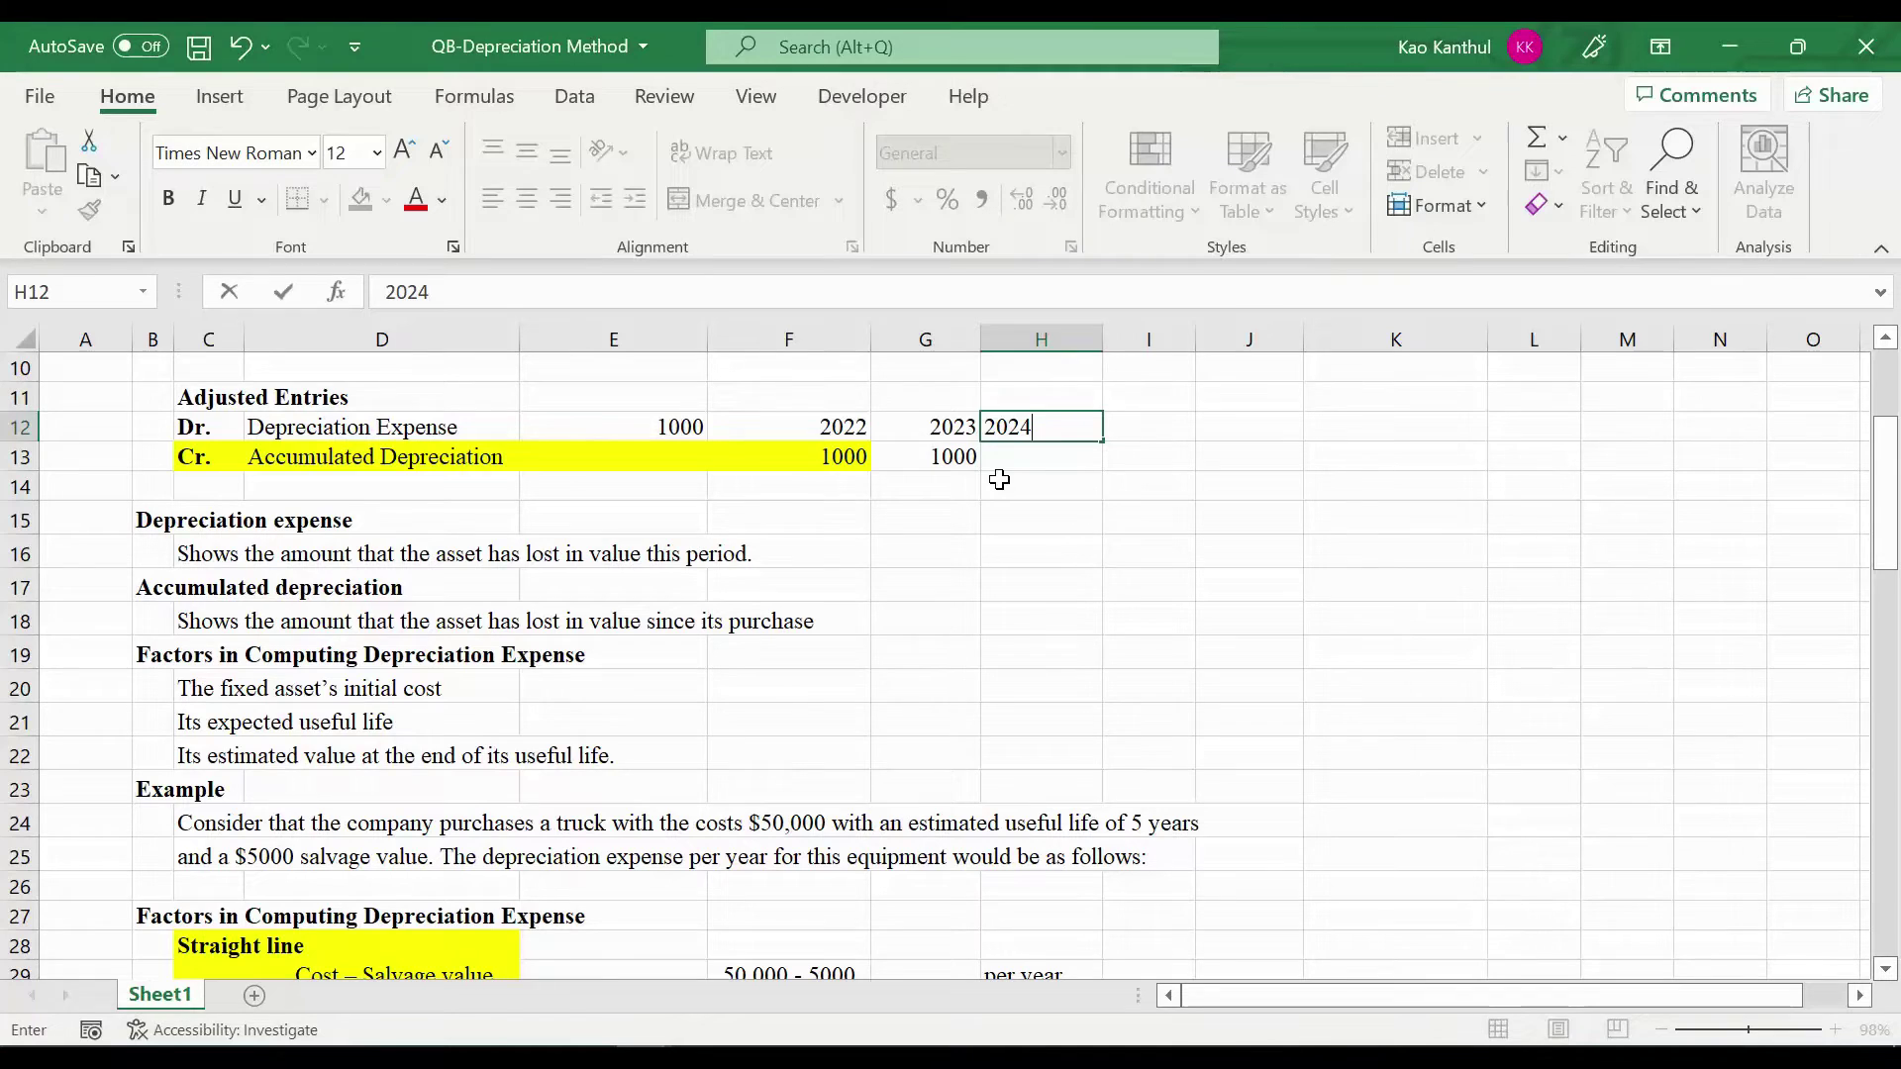
pyautogui.press('Tab')
pyautogui.write('2')
pyautogui.write('5')
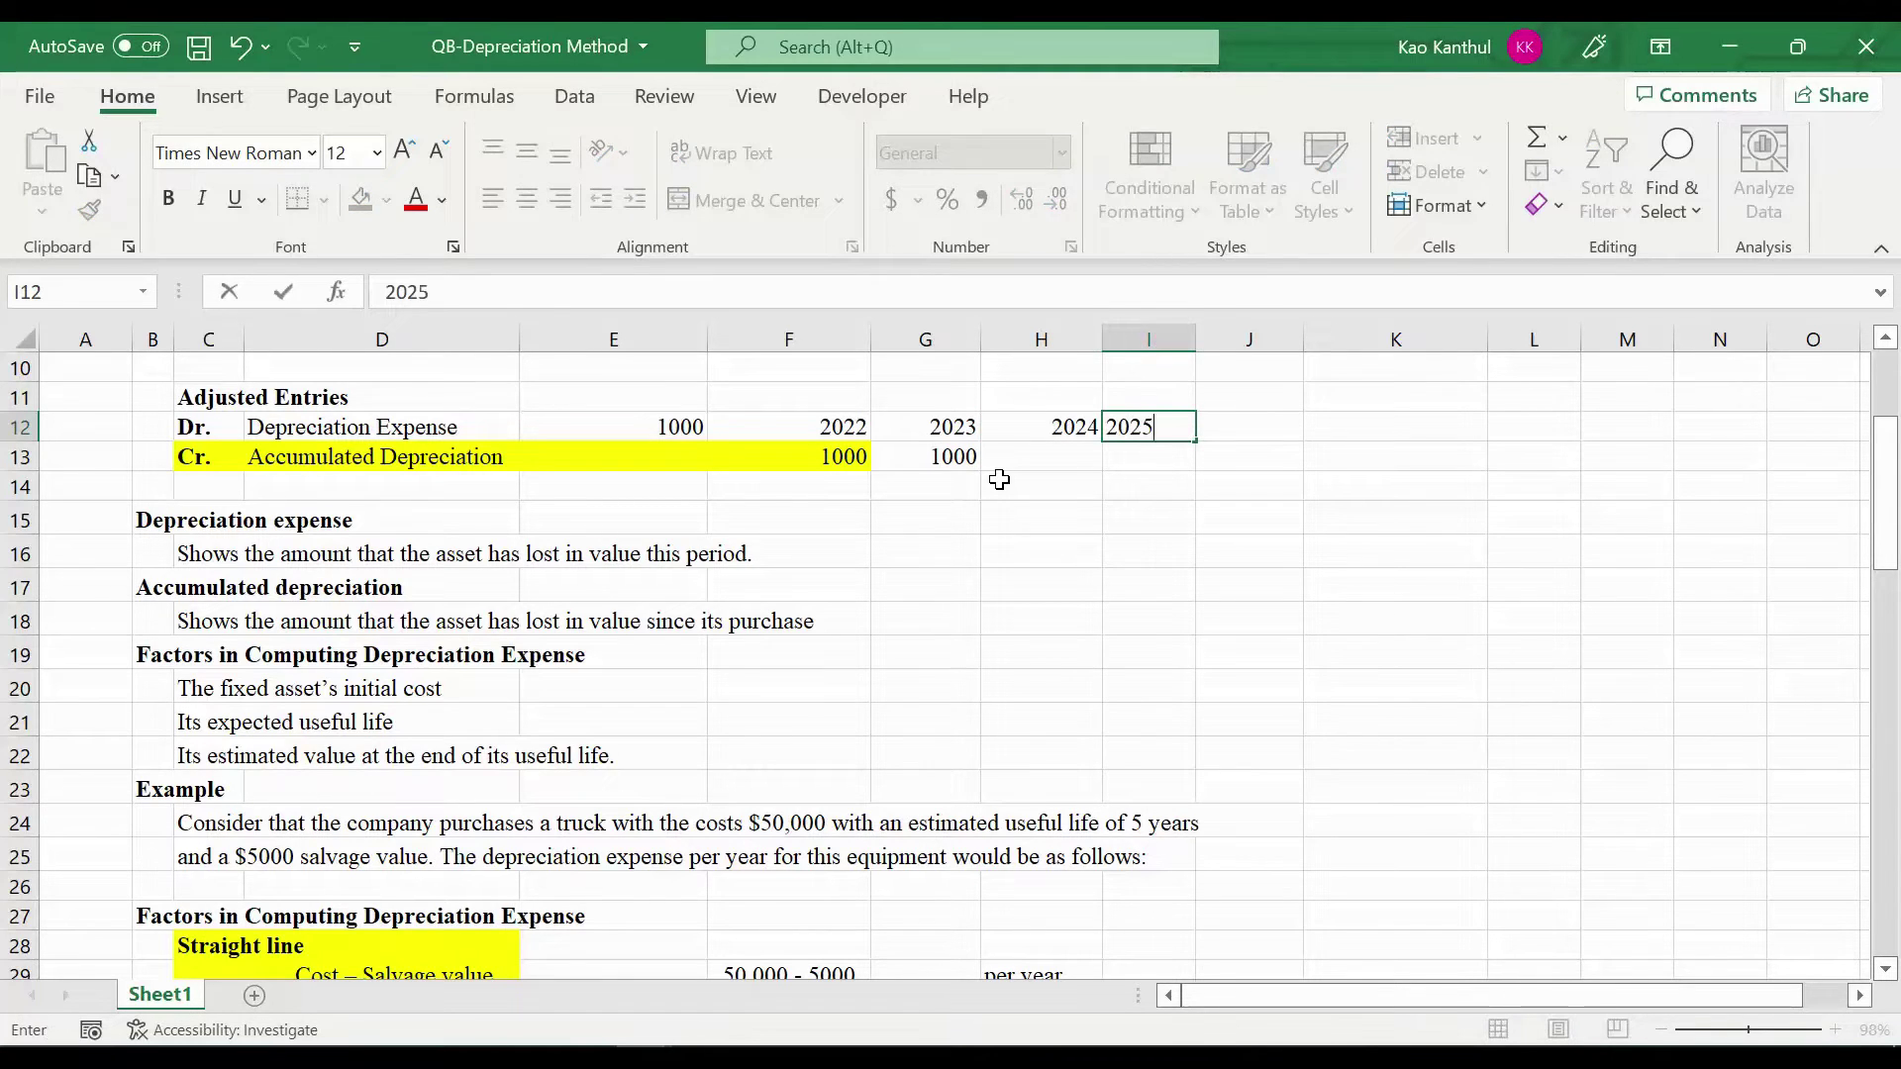
pyautogui.press('Tab')
pyautogui.write('2025')
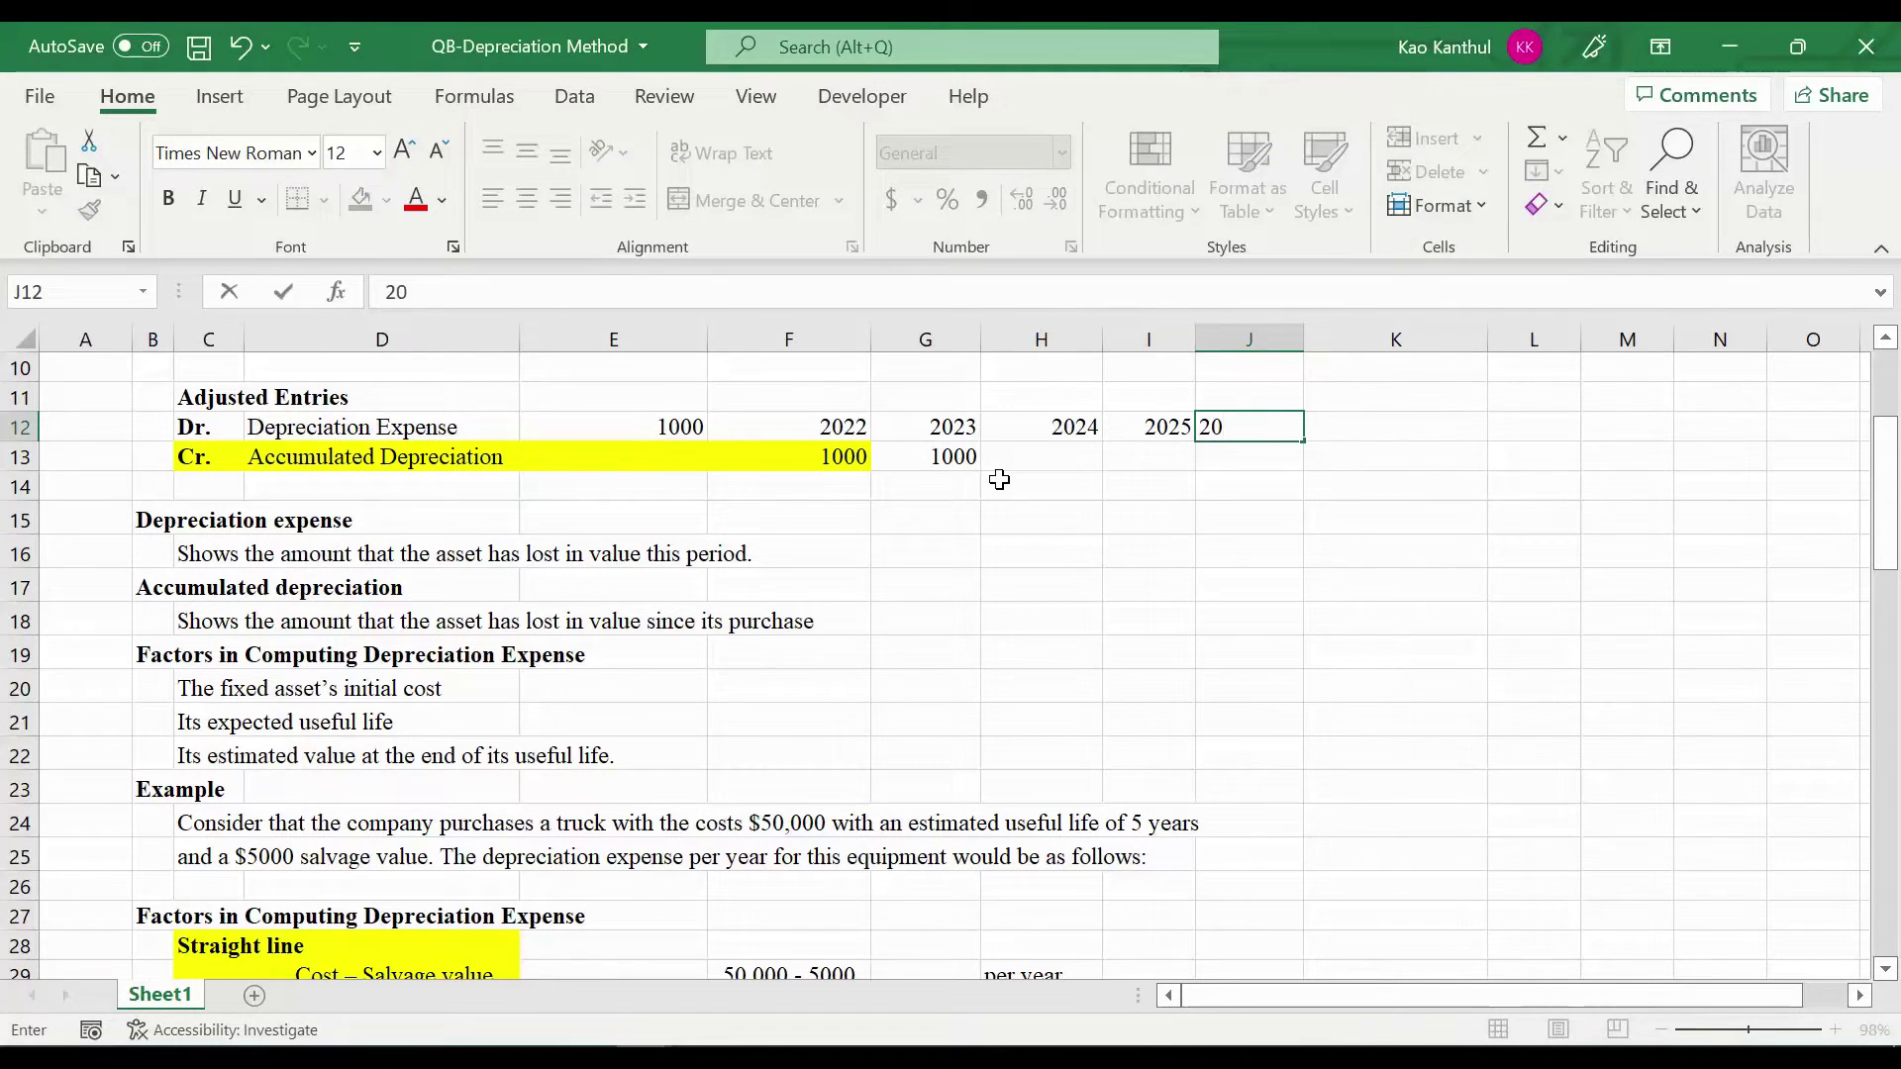
pyautogui.press('Tab')
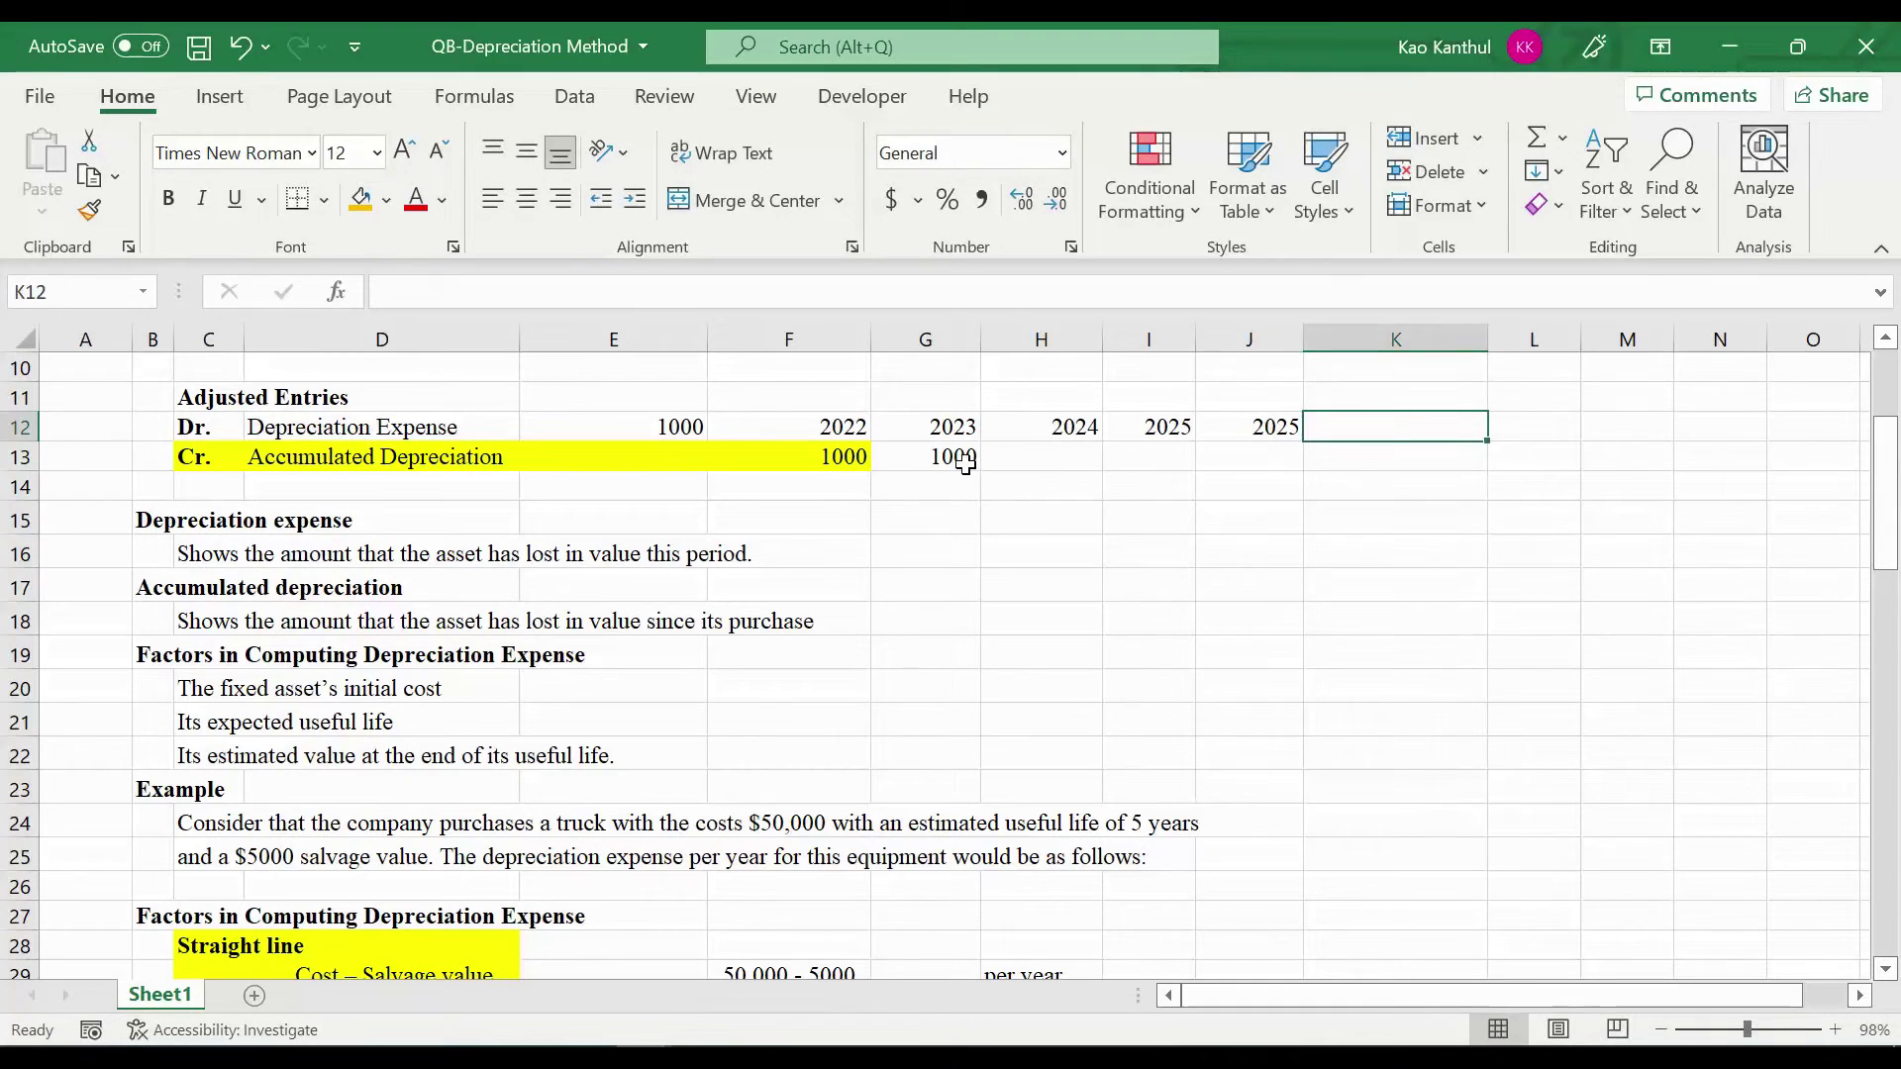
# Fill the G13 formula across to J13 and total F13:J13 with a SUM formula in K13
pyautogui.click(962, 460)
pyautogui.moveTo(982, 471); pyautogui.dragTo(1264, 495)
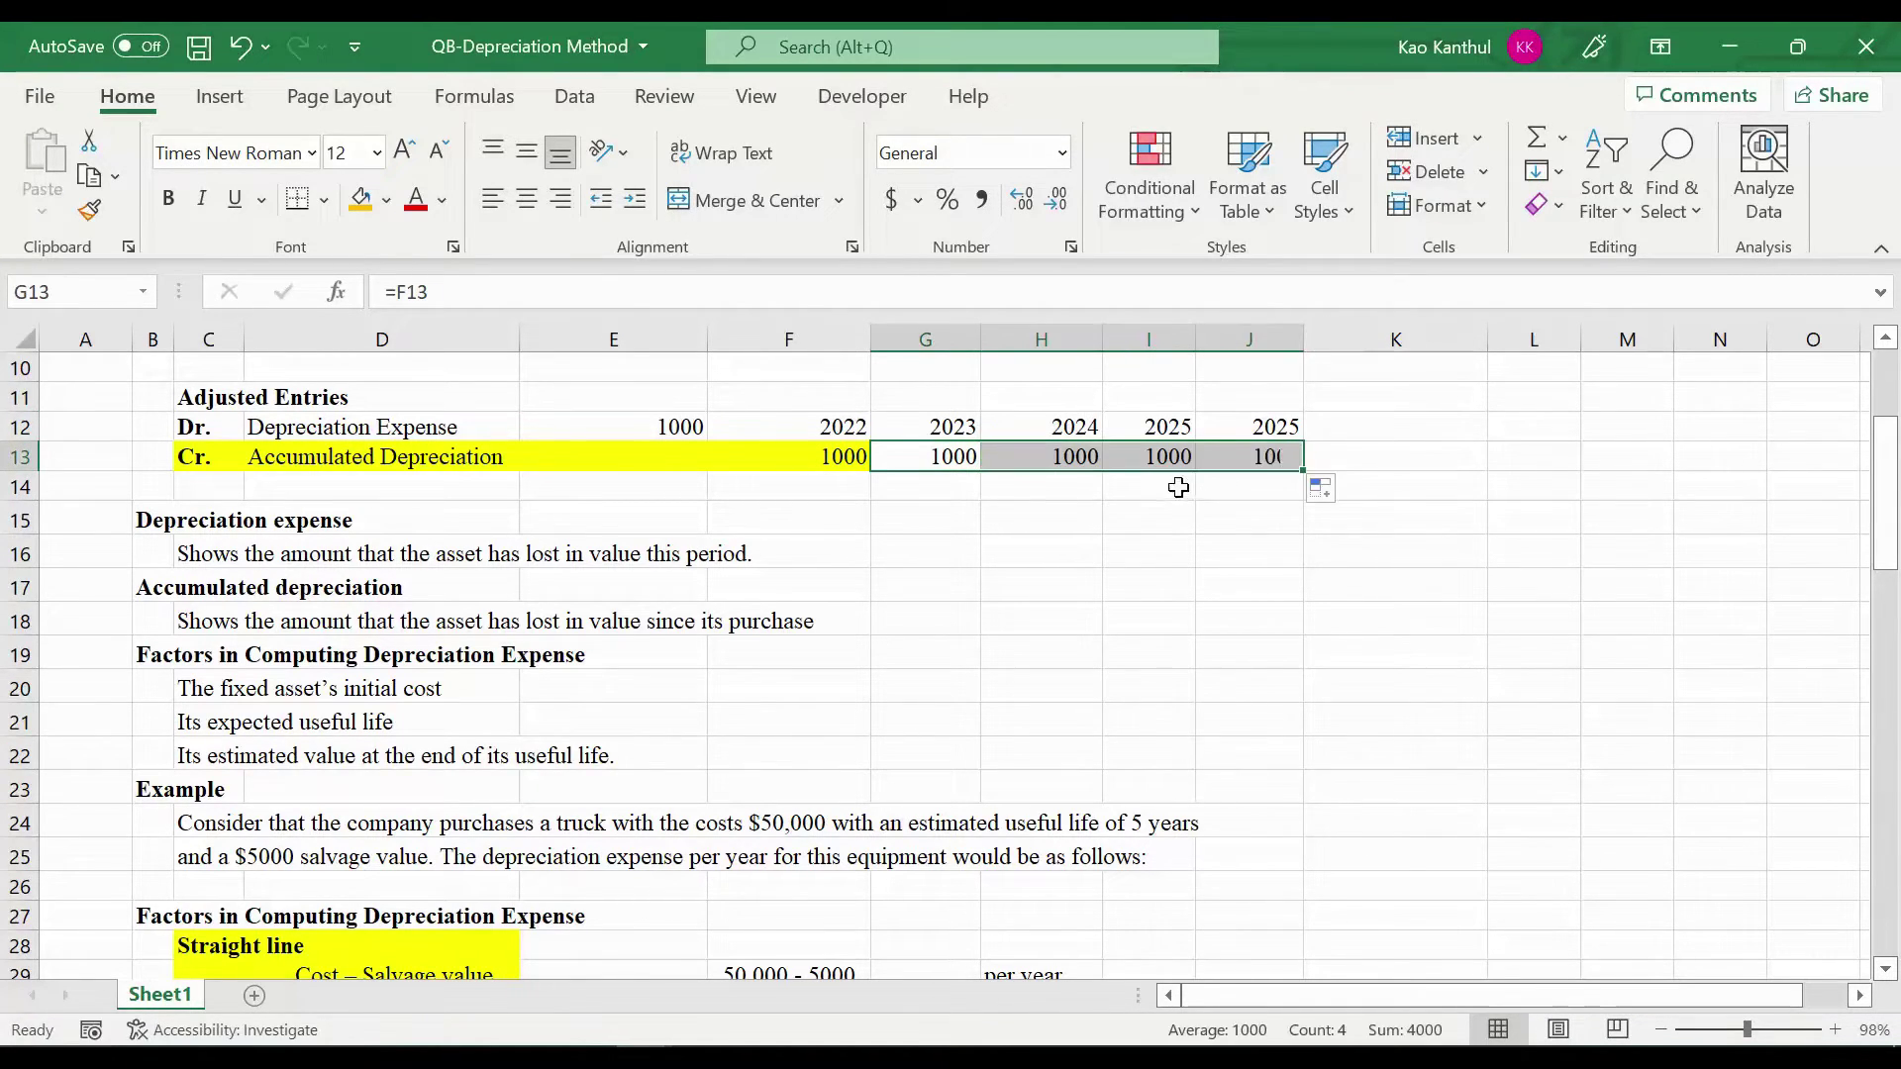
pyautogui.click(1368, 471)
pyautogui.write('=sum(')
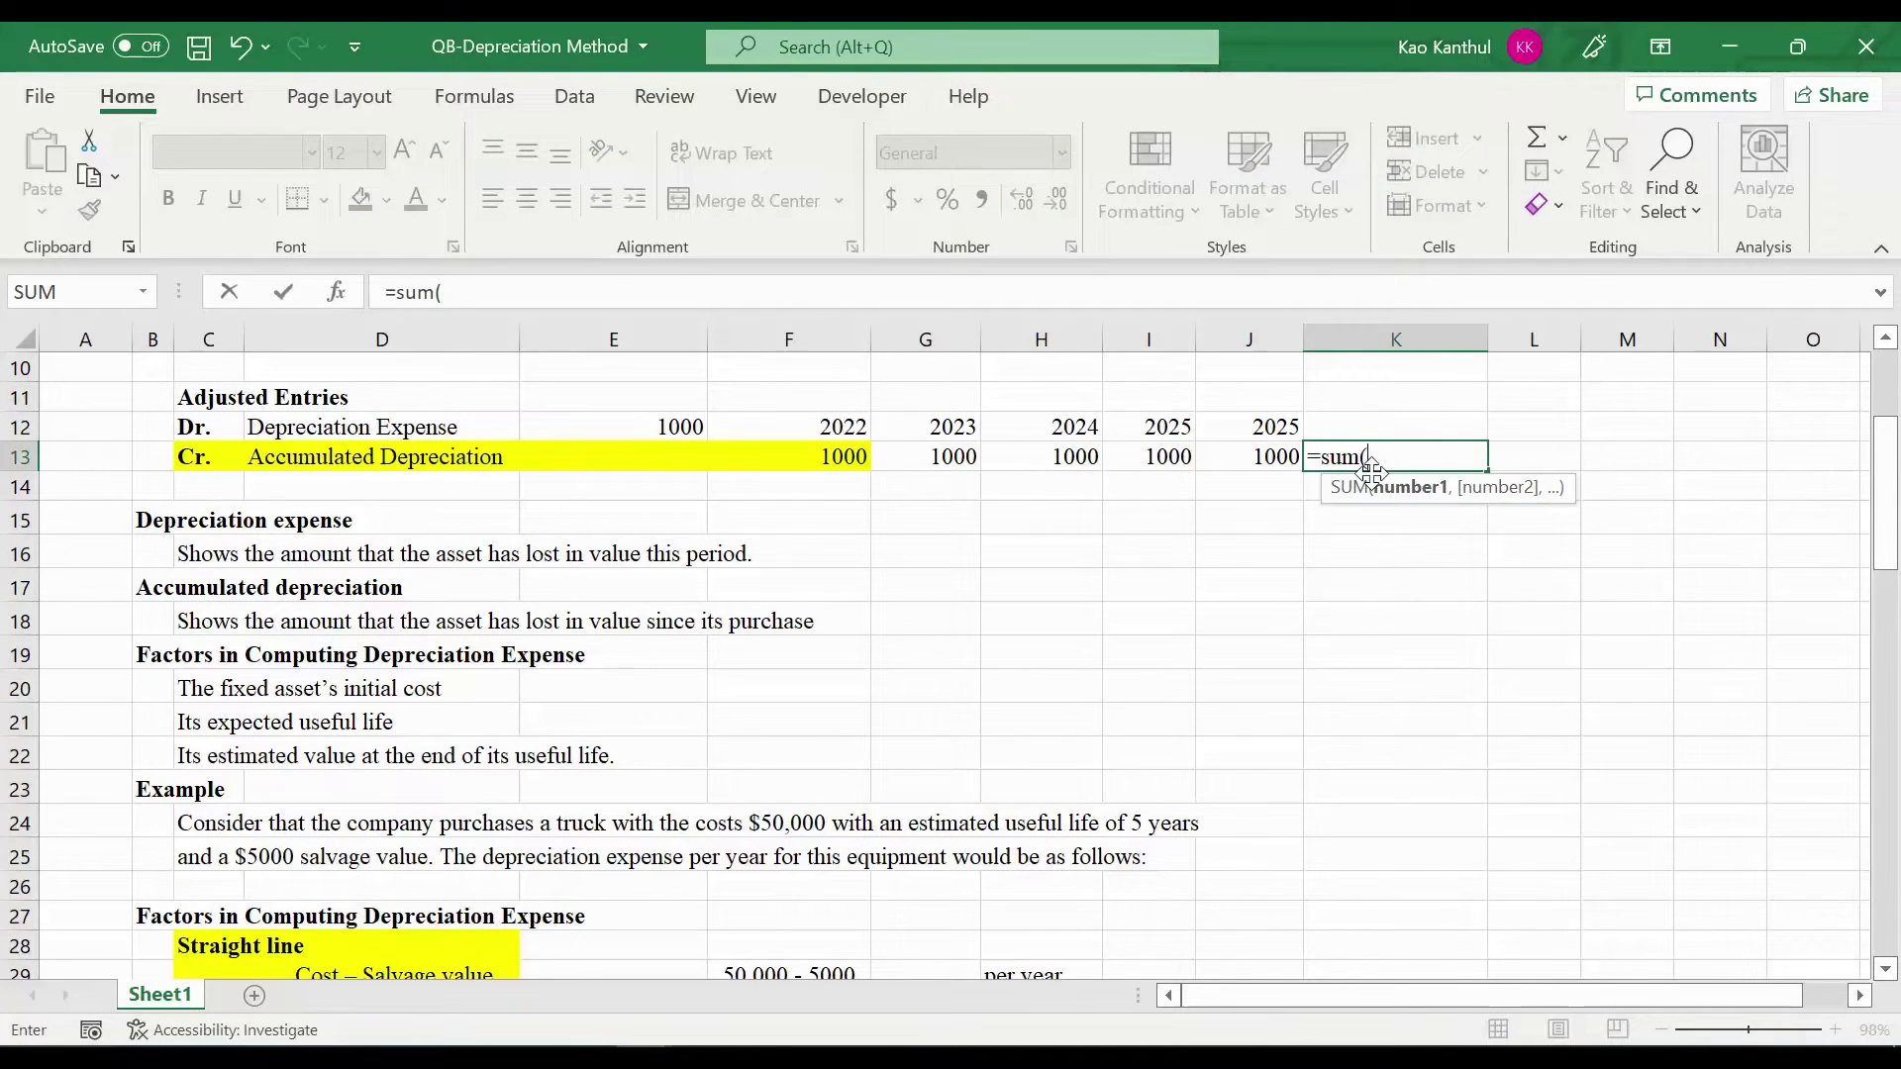
pyautogui.press('Left')
pyautogui.press('Left')
pyautogui.press('Left')
pyautogui.press('Left')
pyautogui.press('Left')
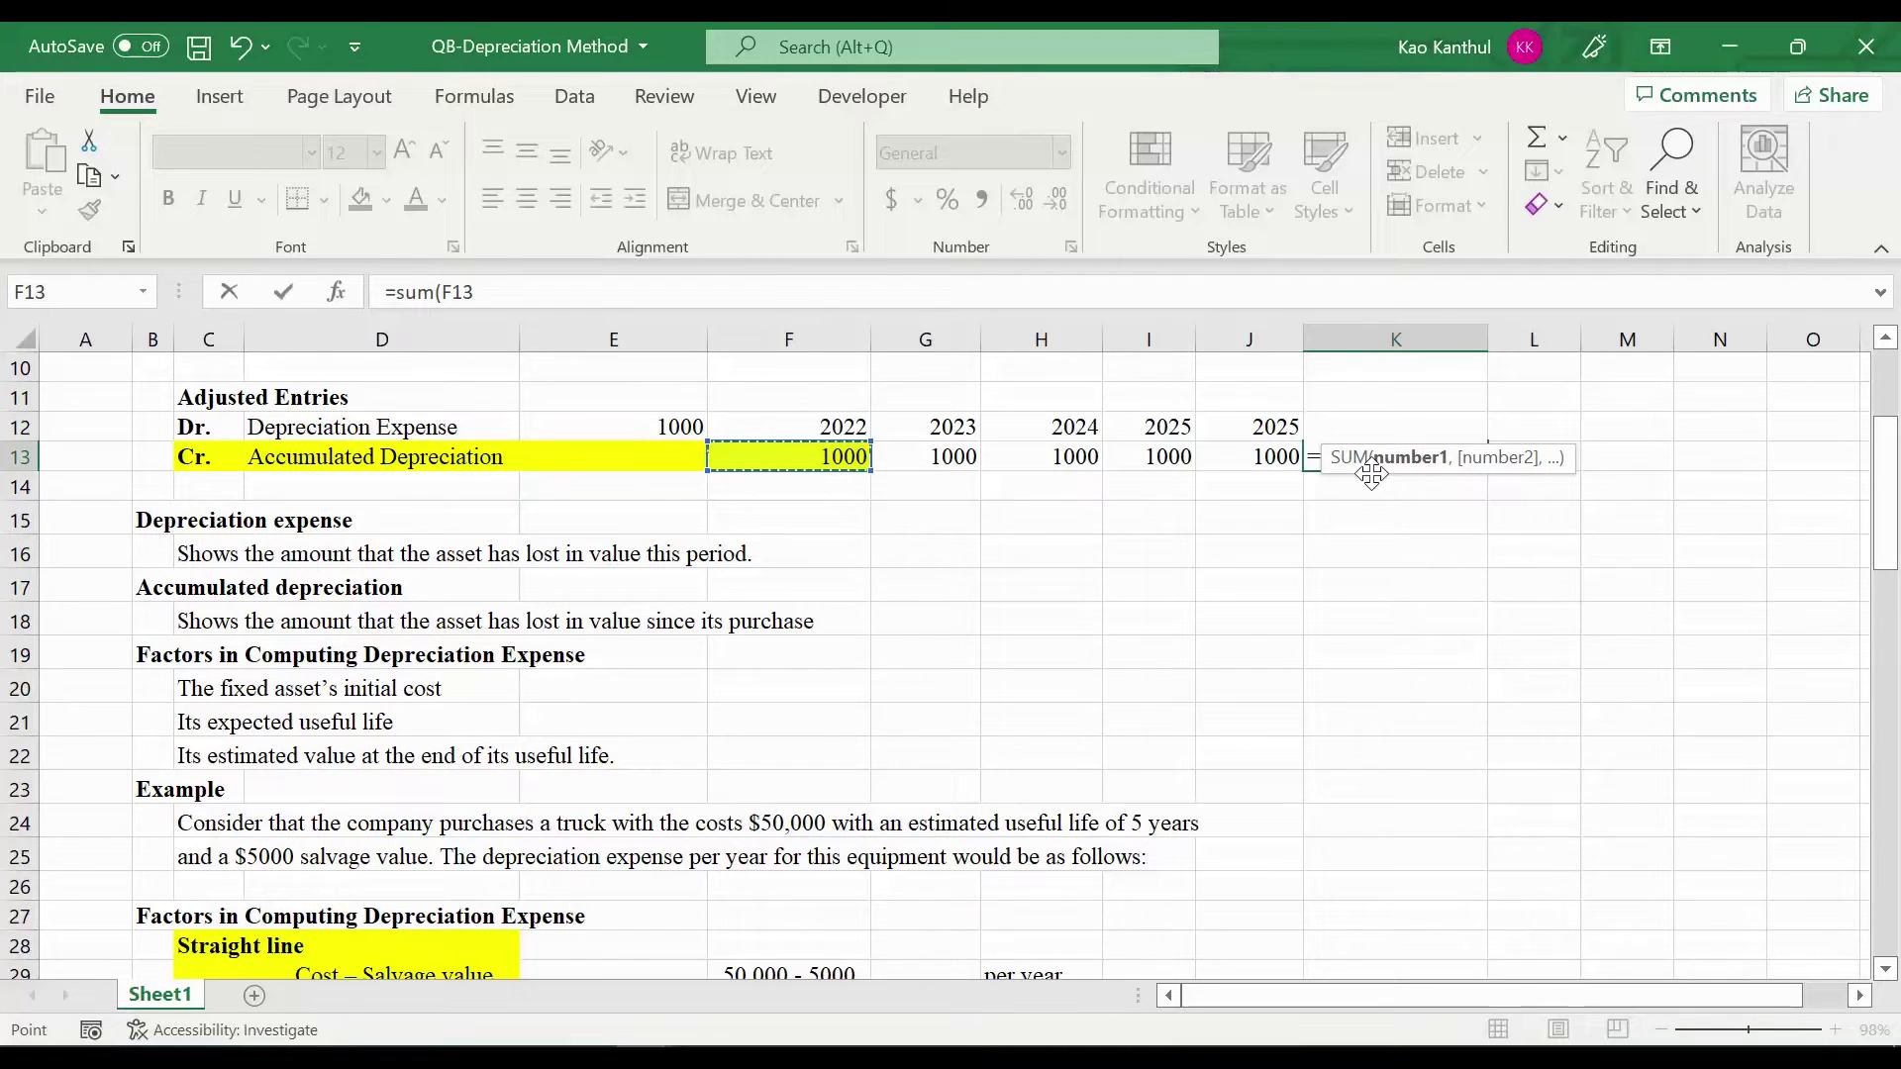
pyautogui.hotkey('shift', 'Right')
pyautogui.hotkey('shift', 'Right')
pyautogui.hotkey('shift', 'Right')
pyautogui.hotkey('shift', 'Right')
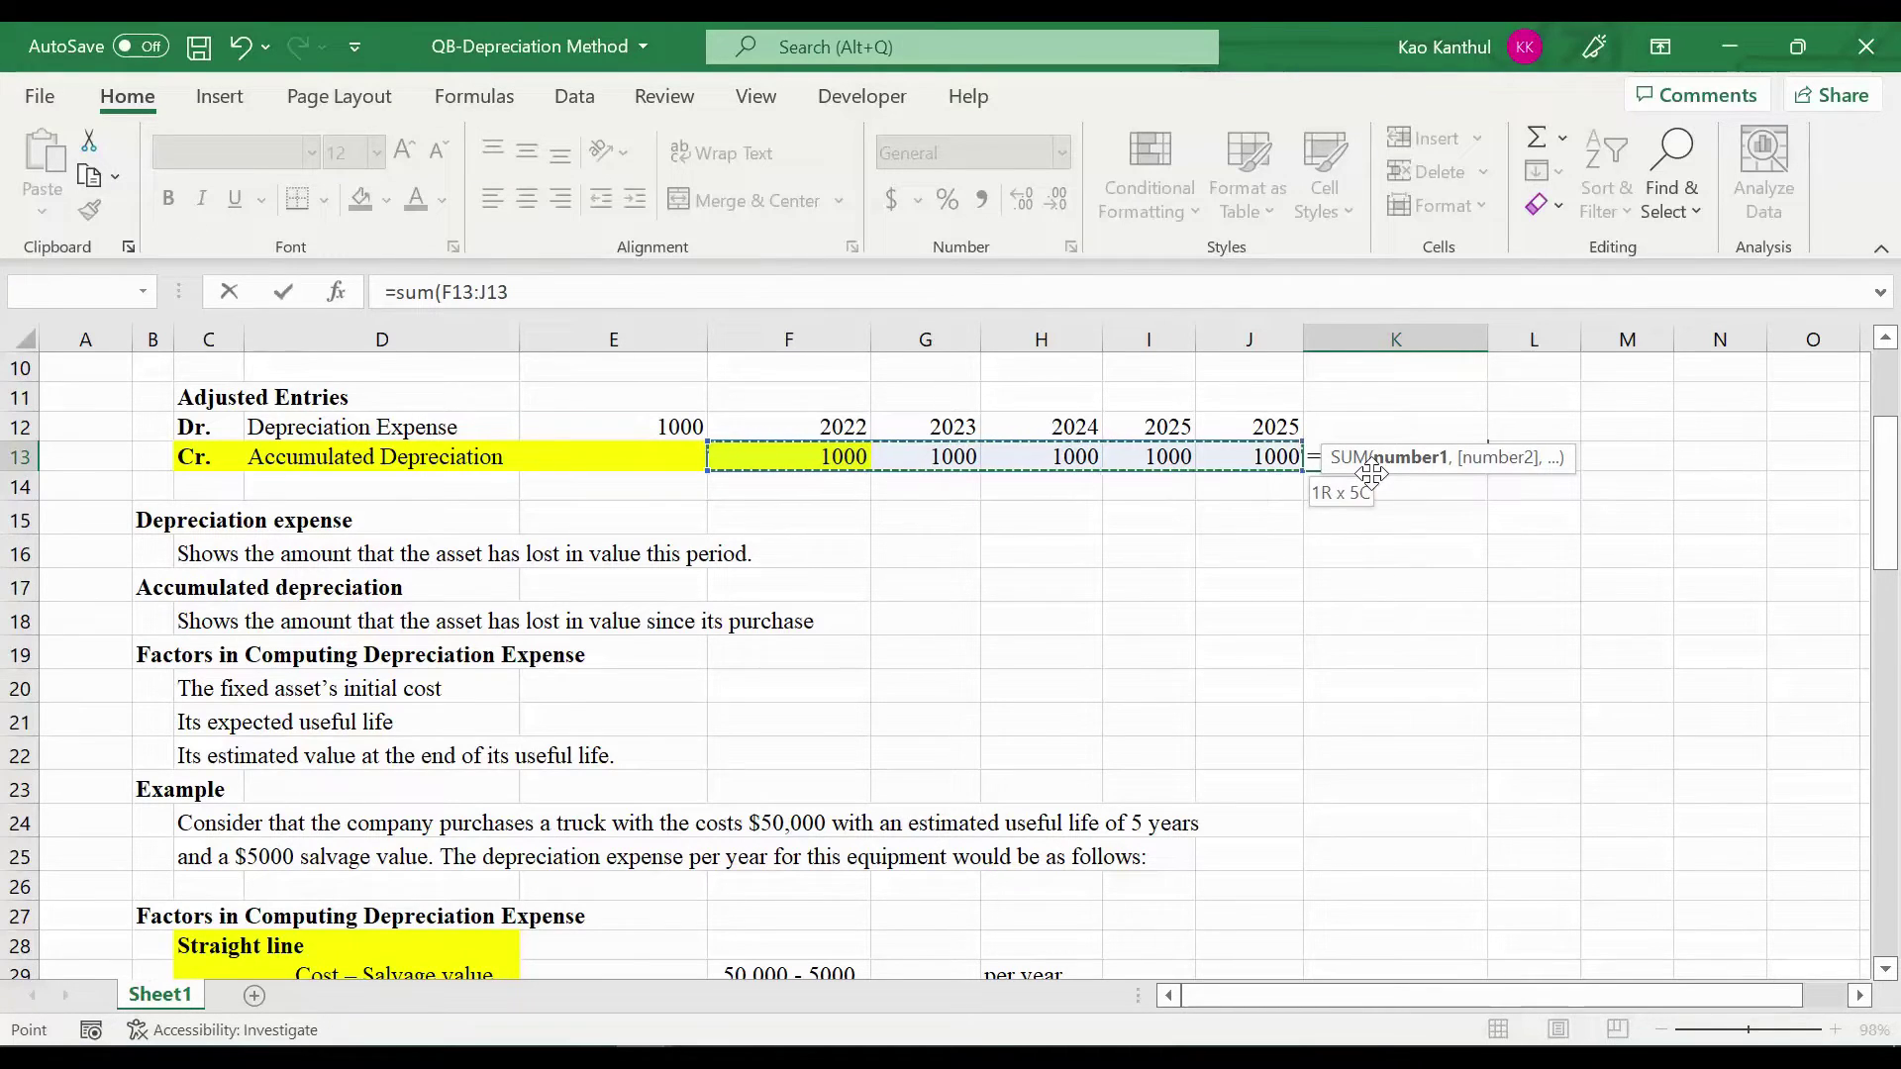
pyautogui.press('Return')
pyautogui.click(1372, 467)
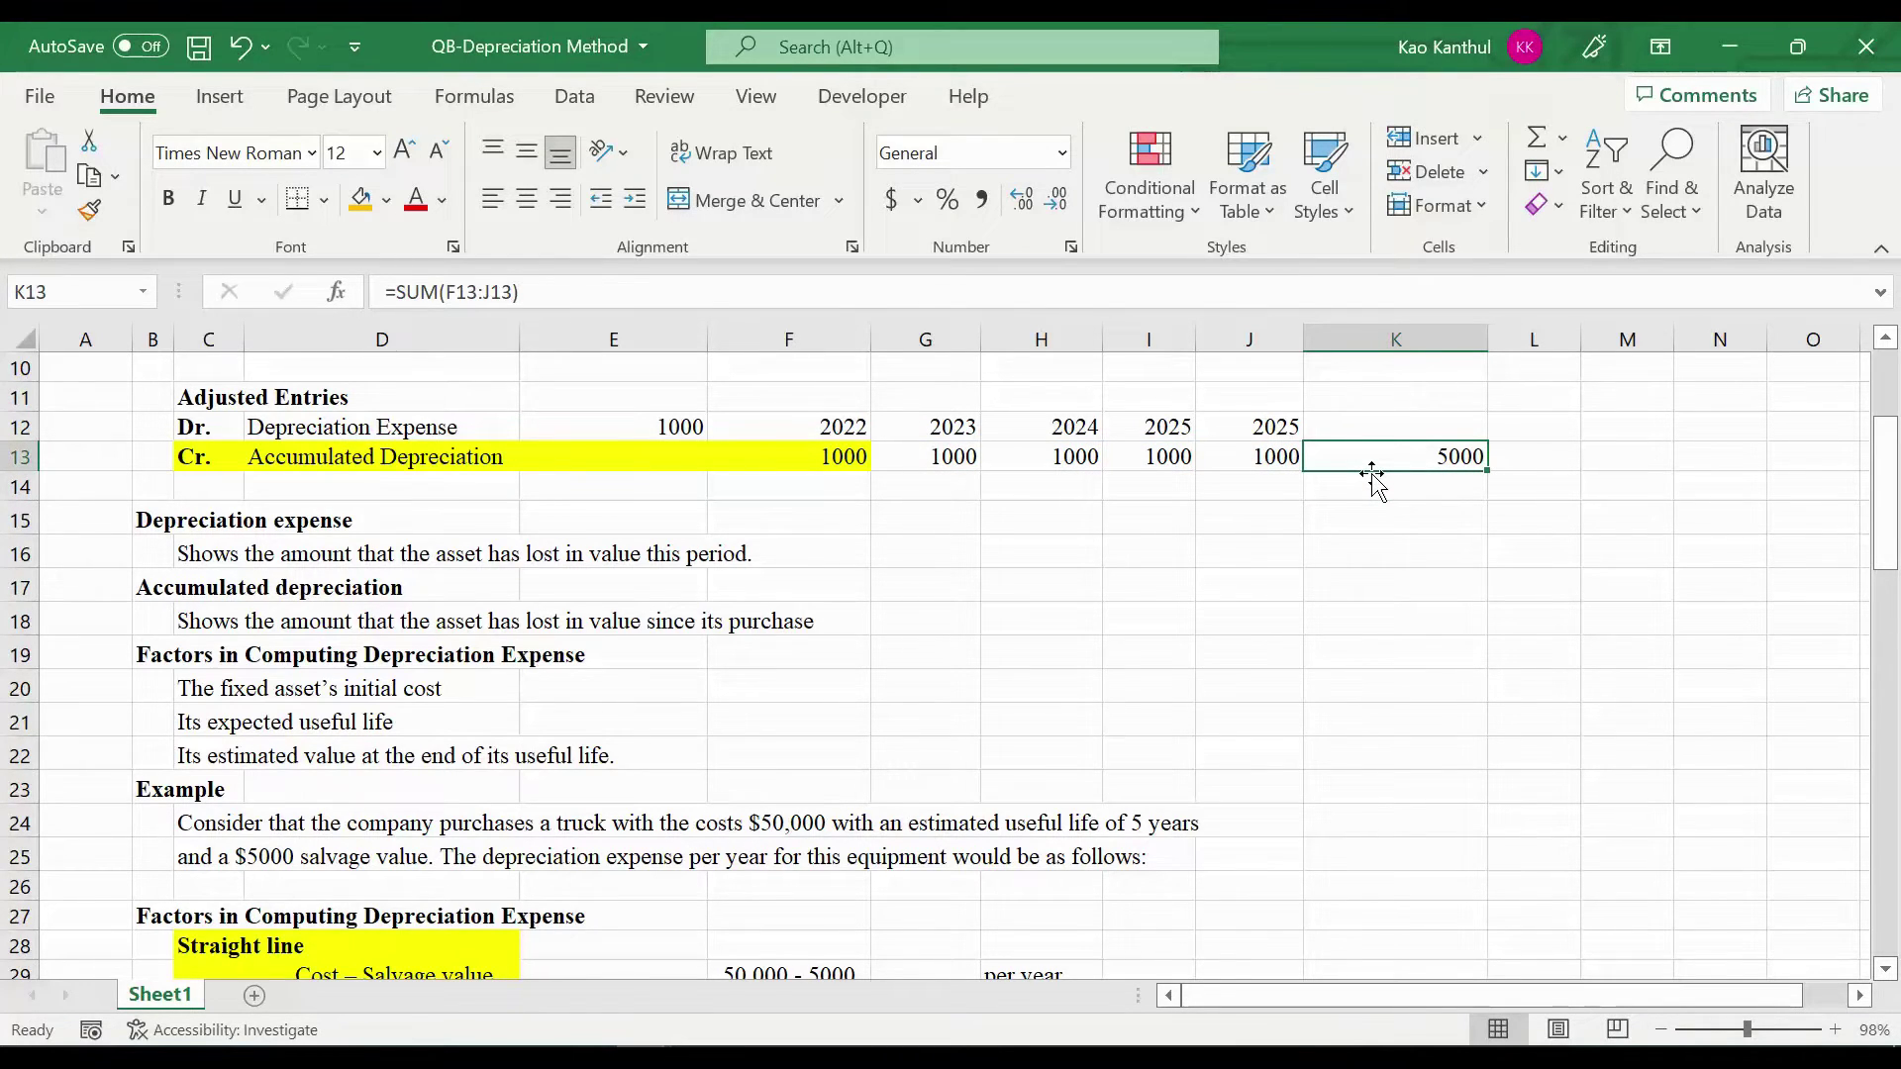
# Enter a formula in F11 that repeats the depreciation expense amount from E12
pyautogui.click(260, 543)
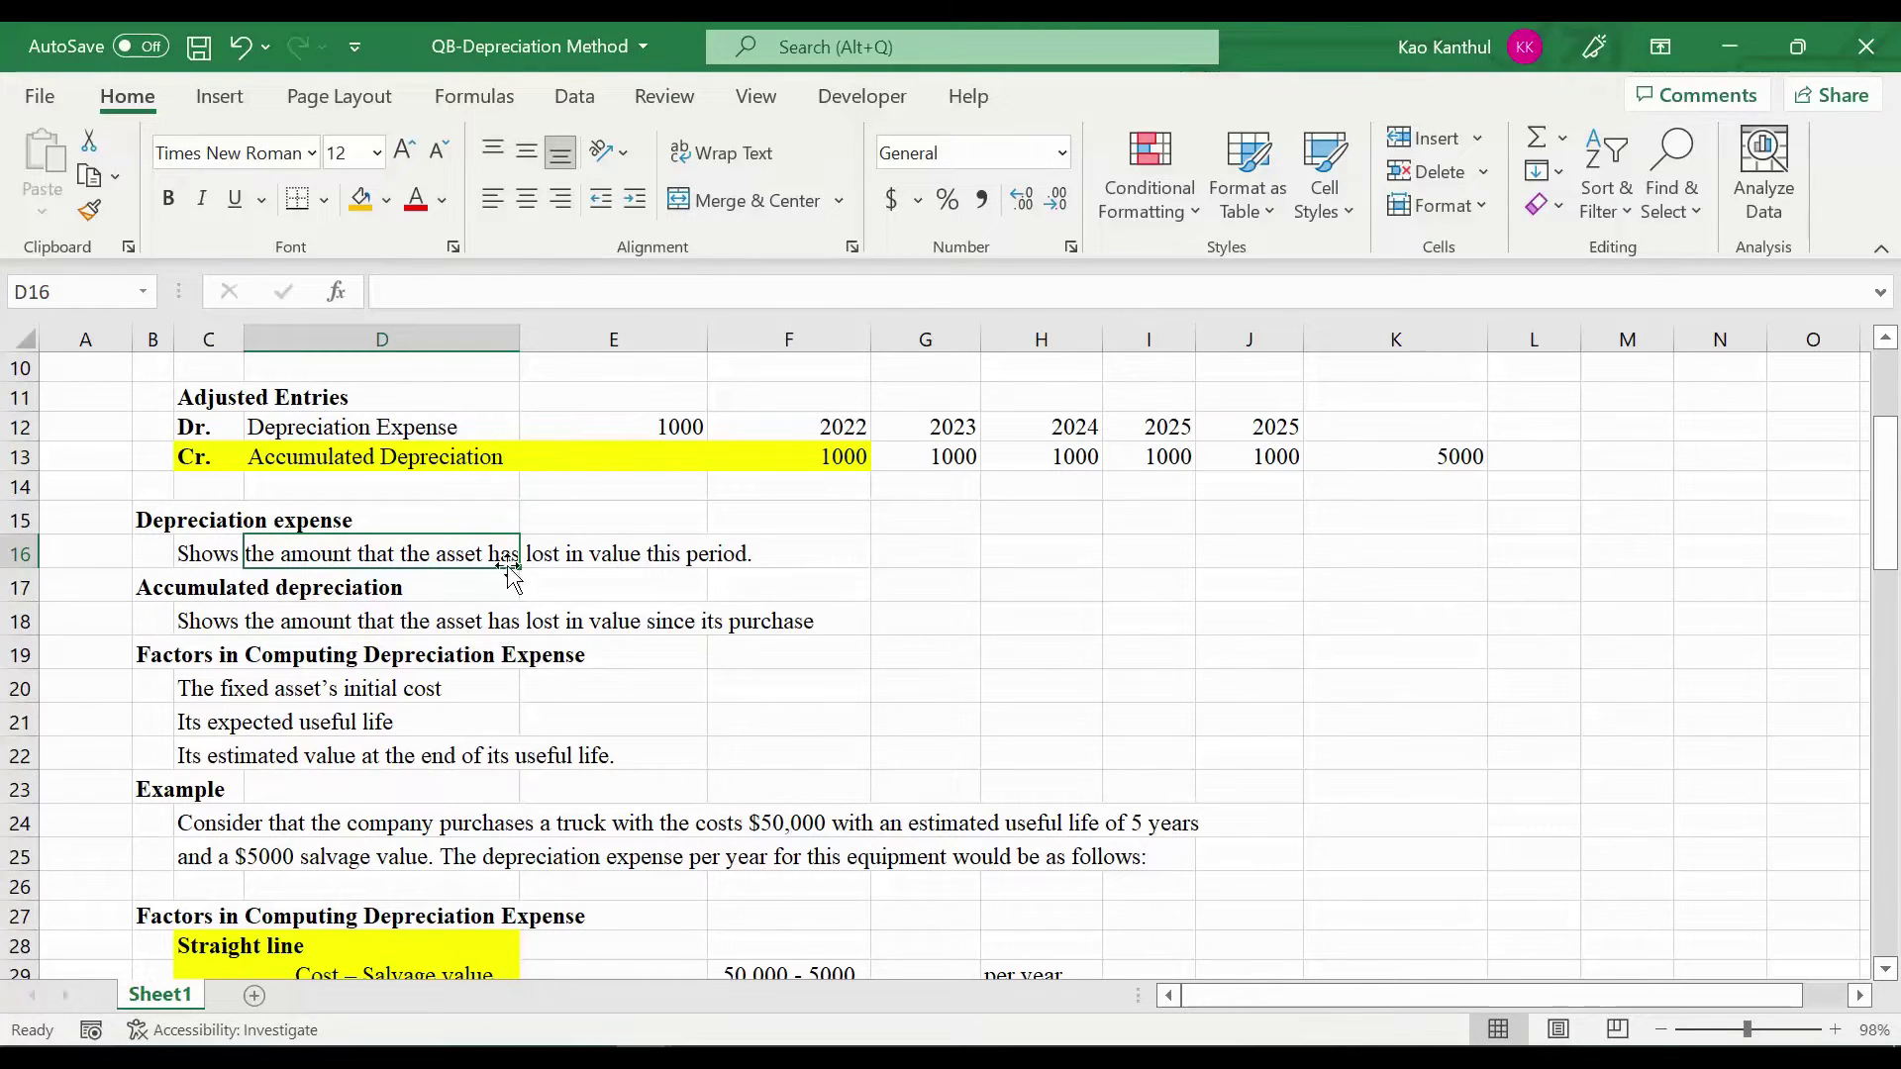
pyautogui.click(222, 552)
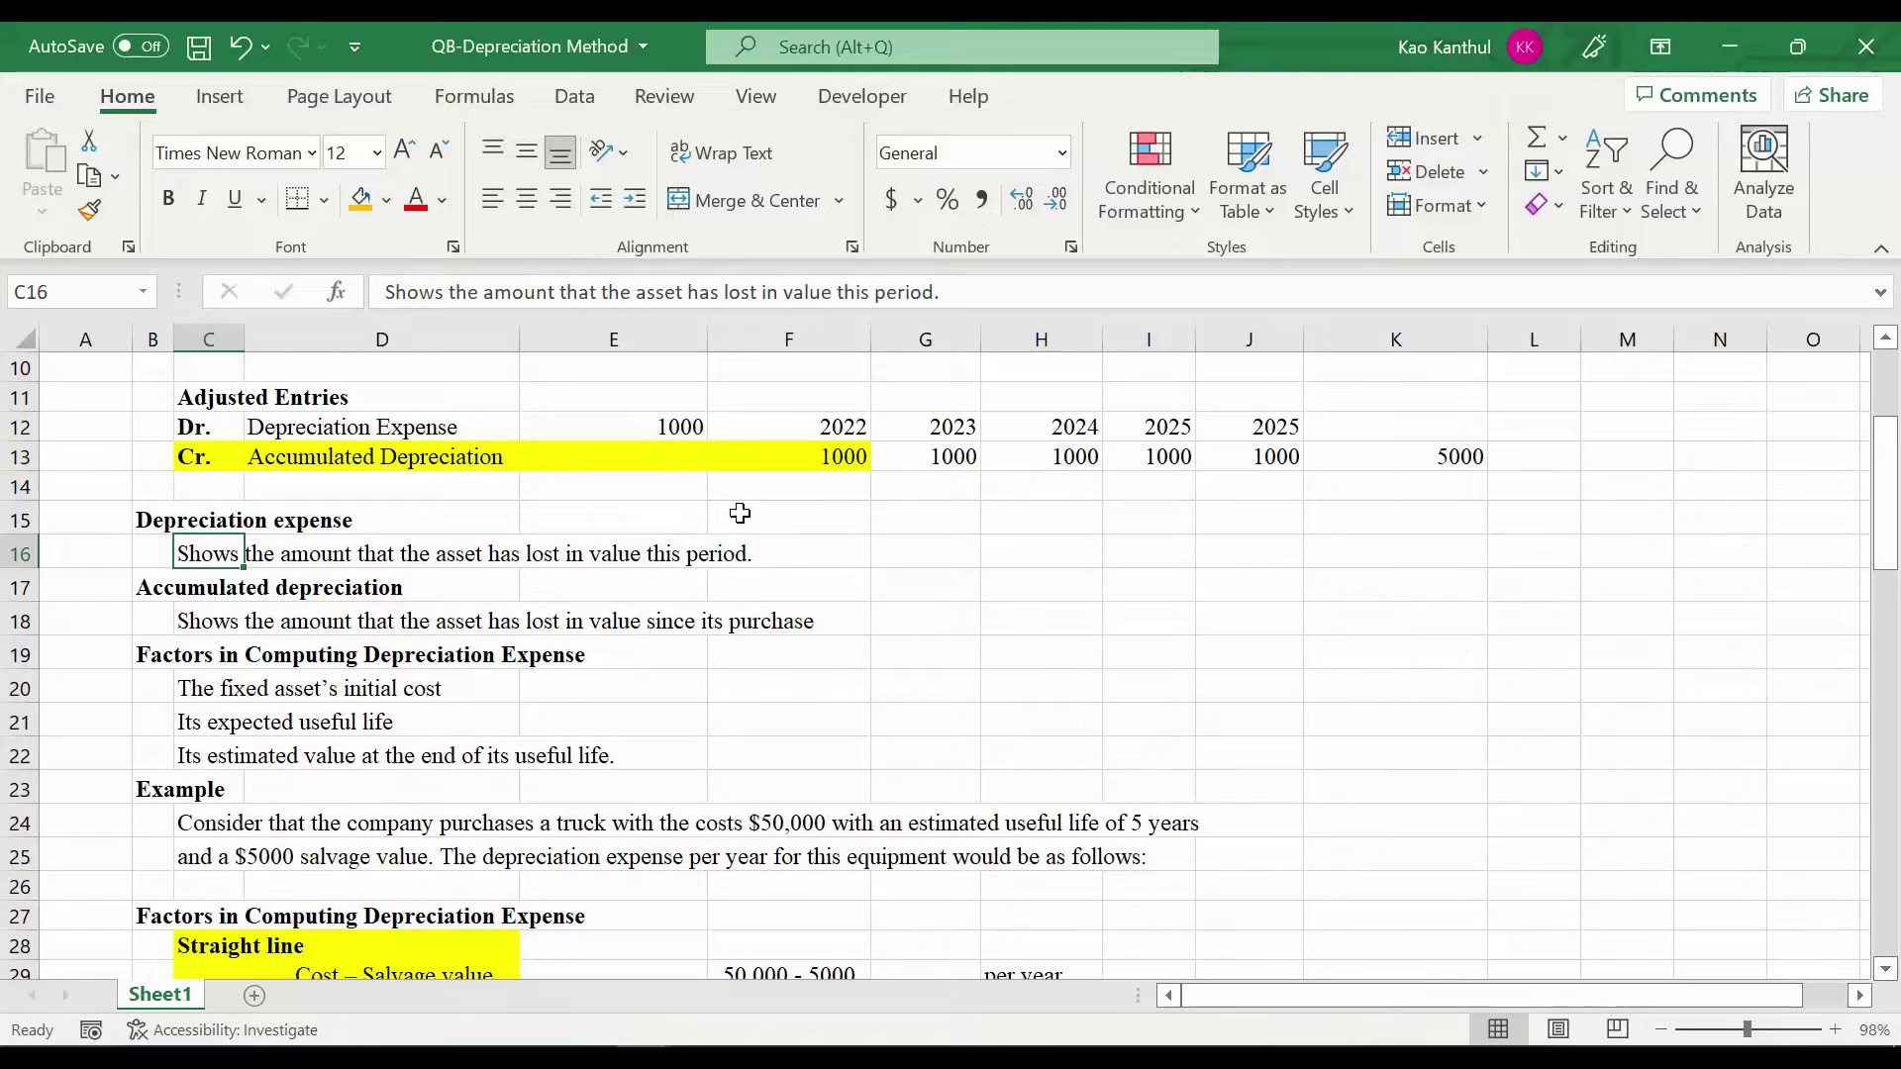
pyautogui.click(681, 432)
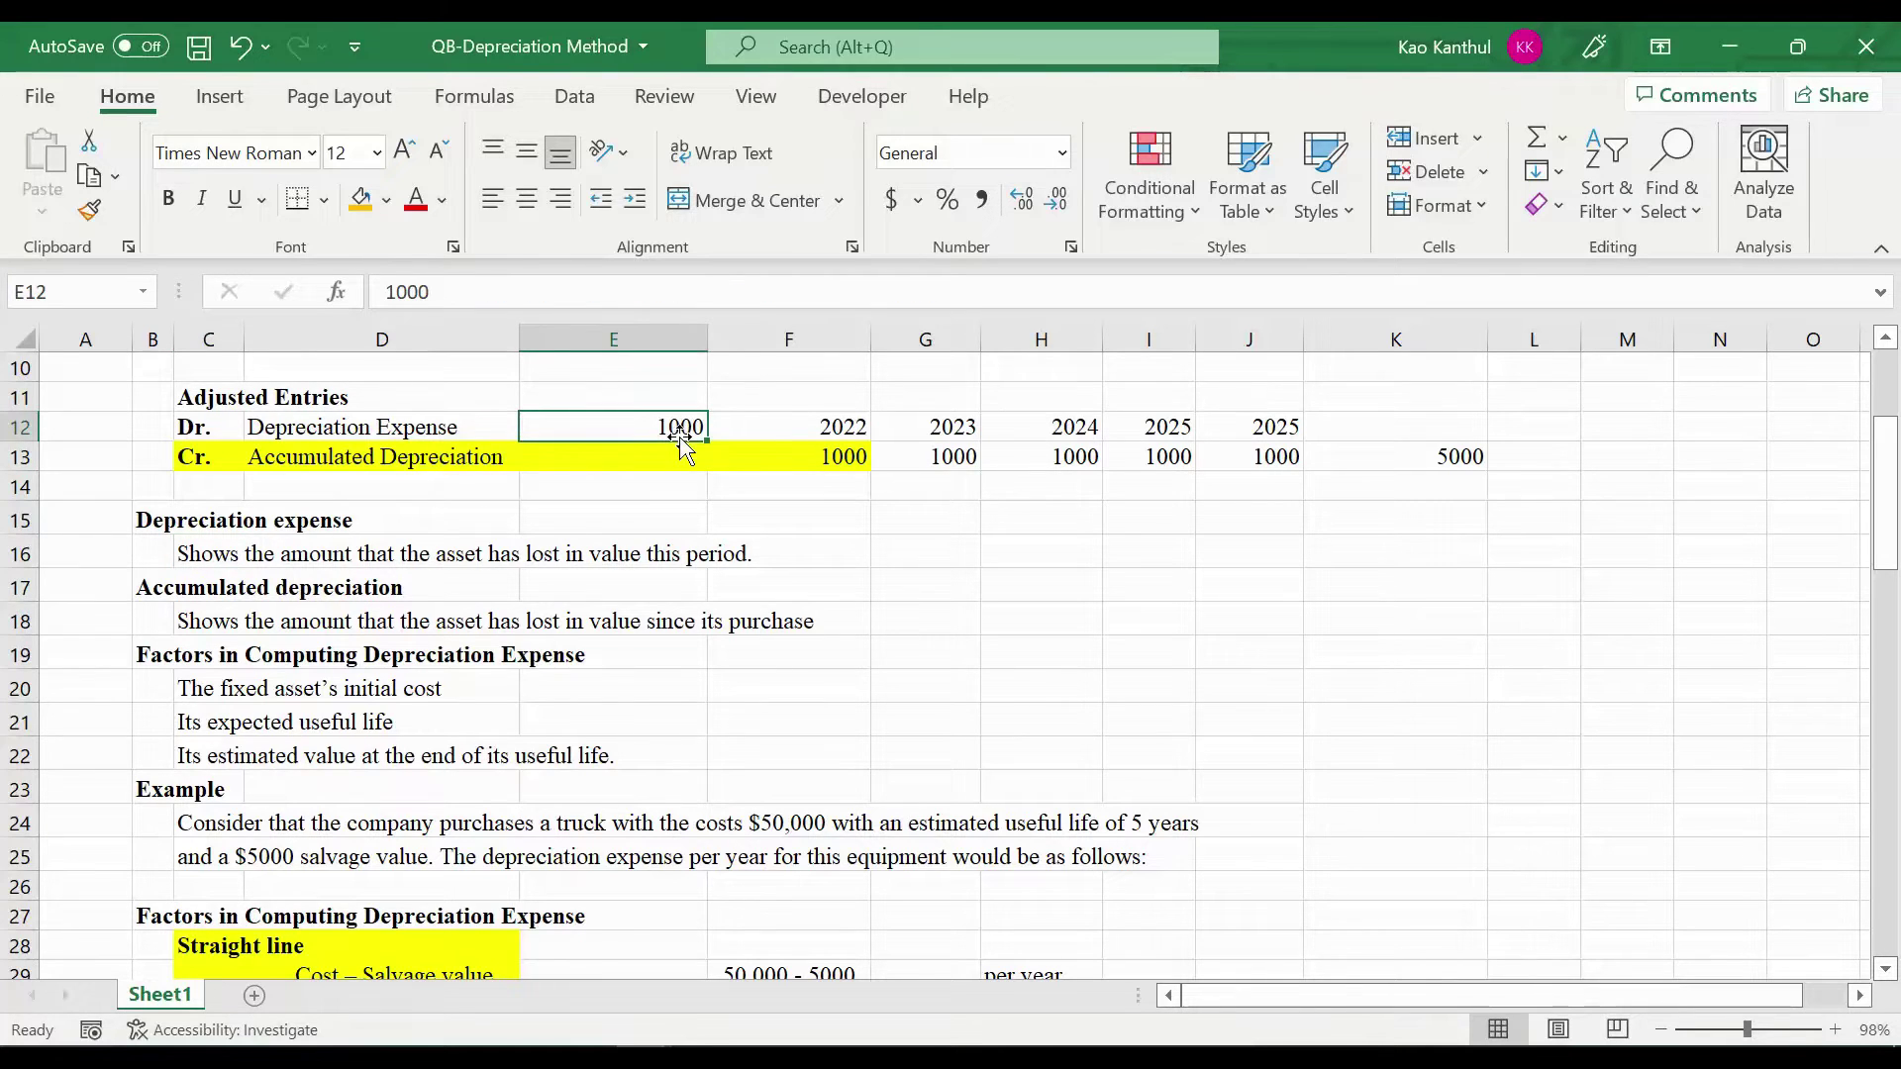
pyautogui.click(842, 401)
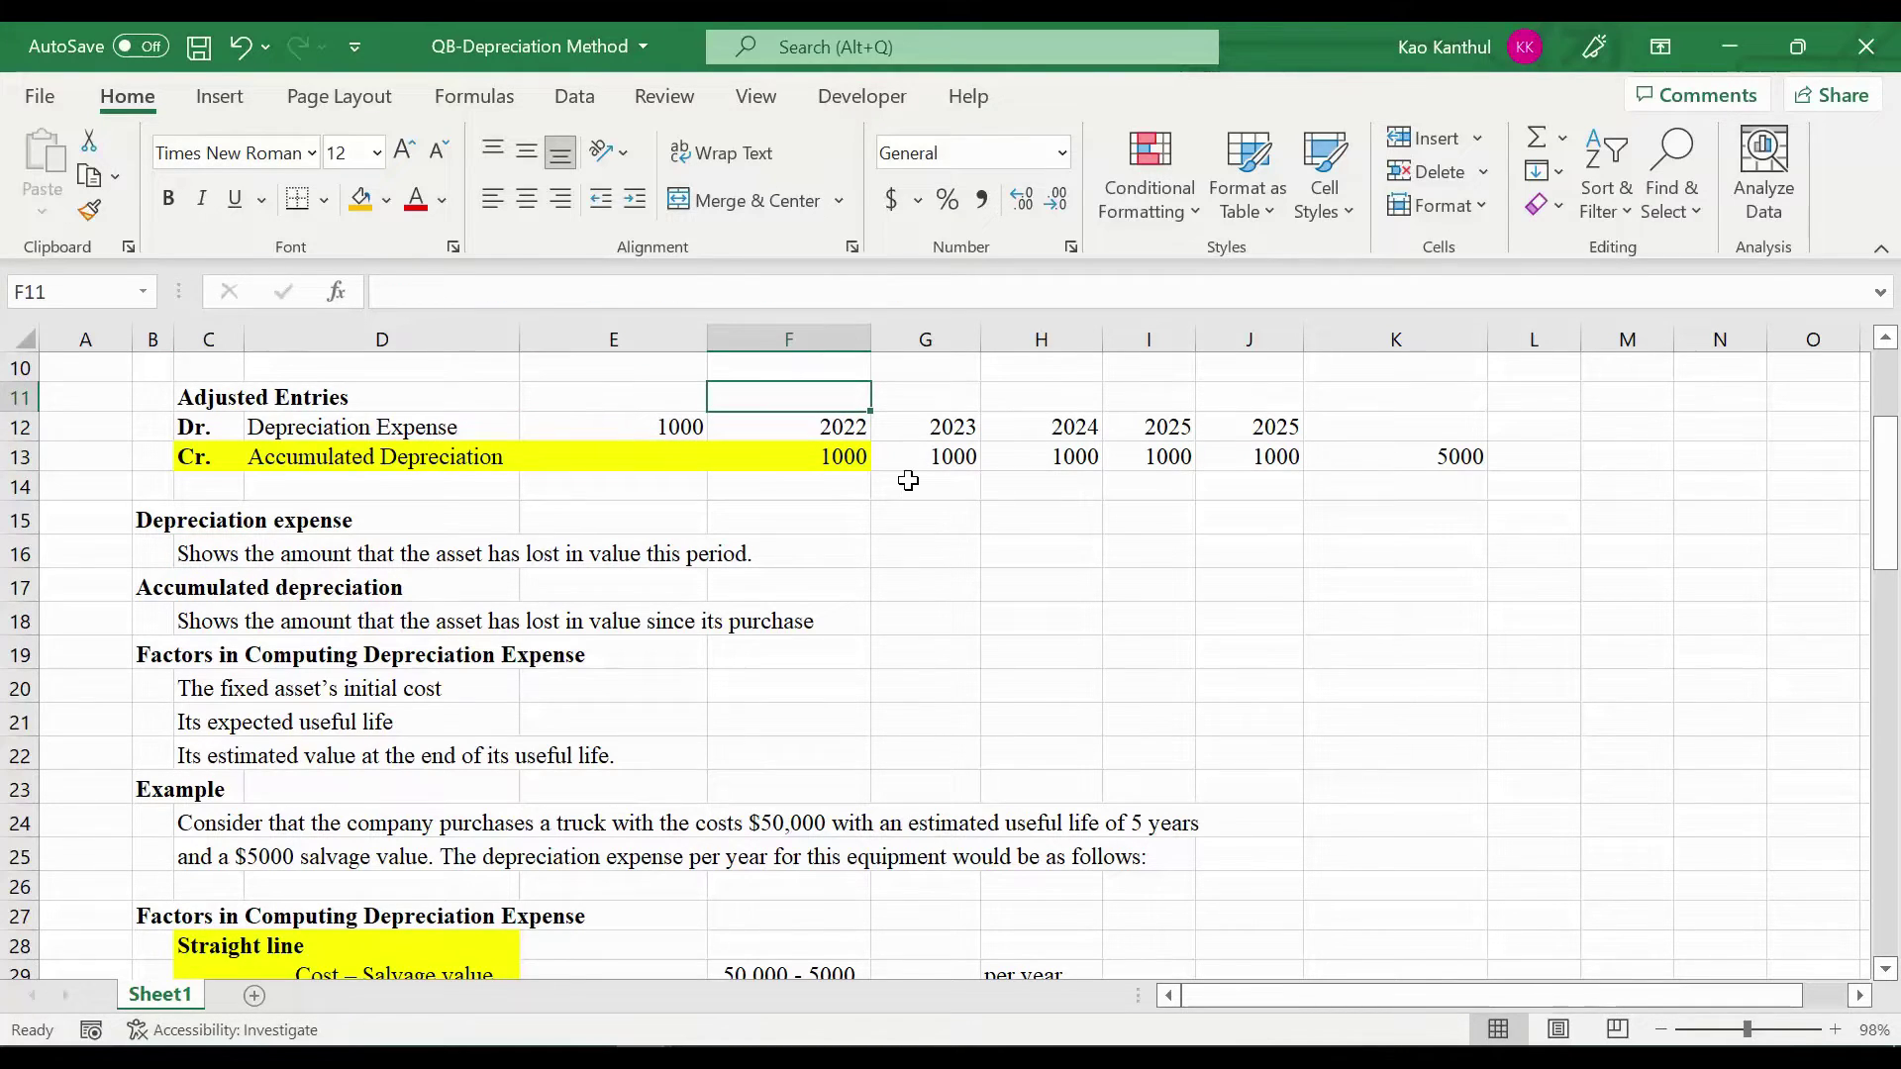
pyautogui.write('=')
pyautogui.click(679, 426)
pyautogui.press('Return')
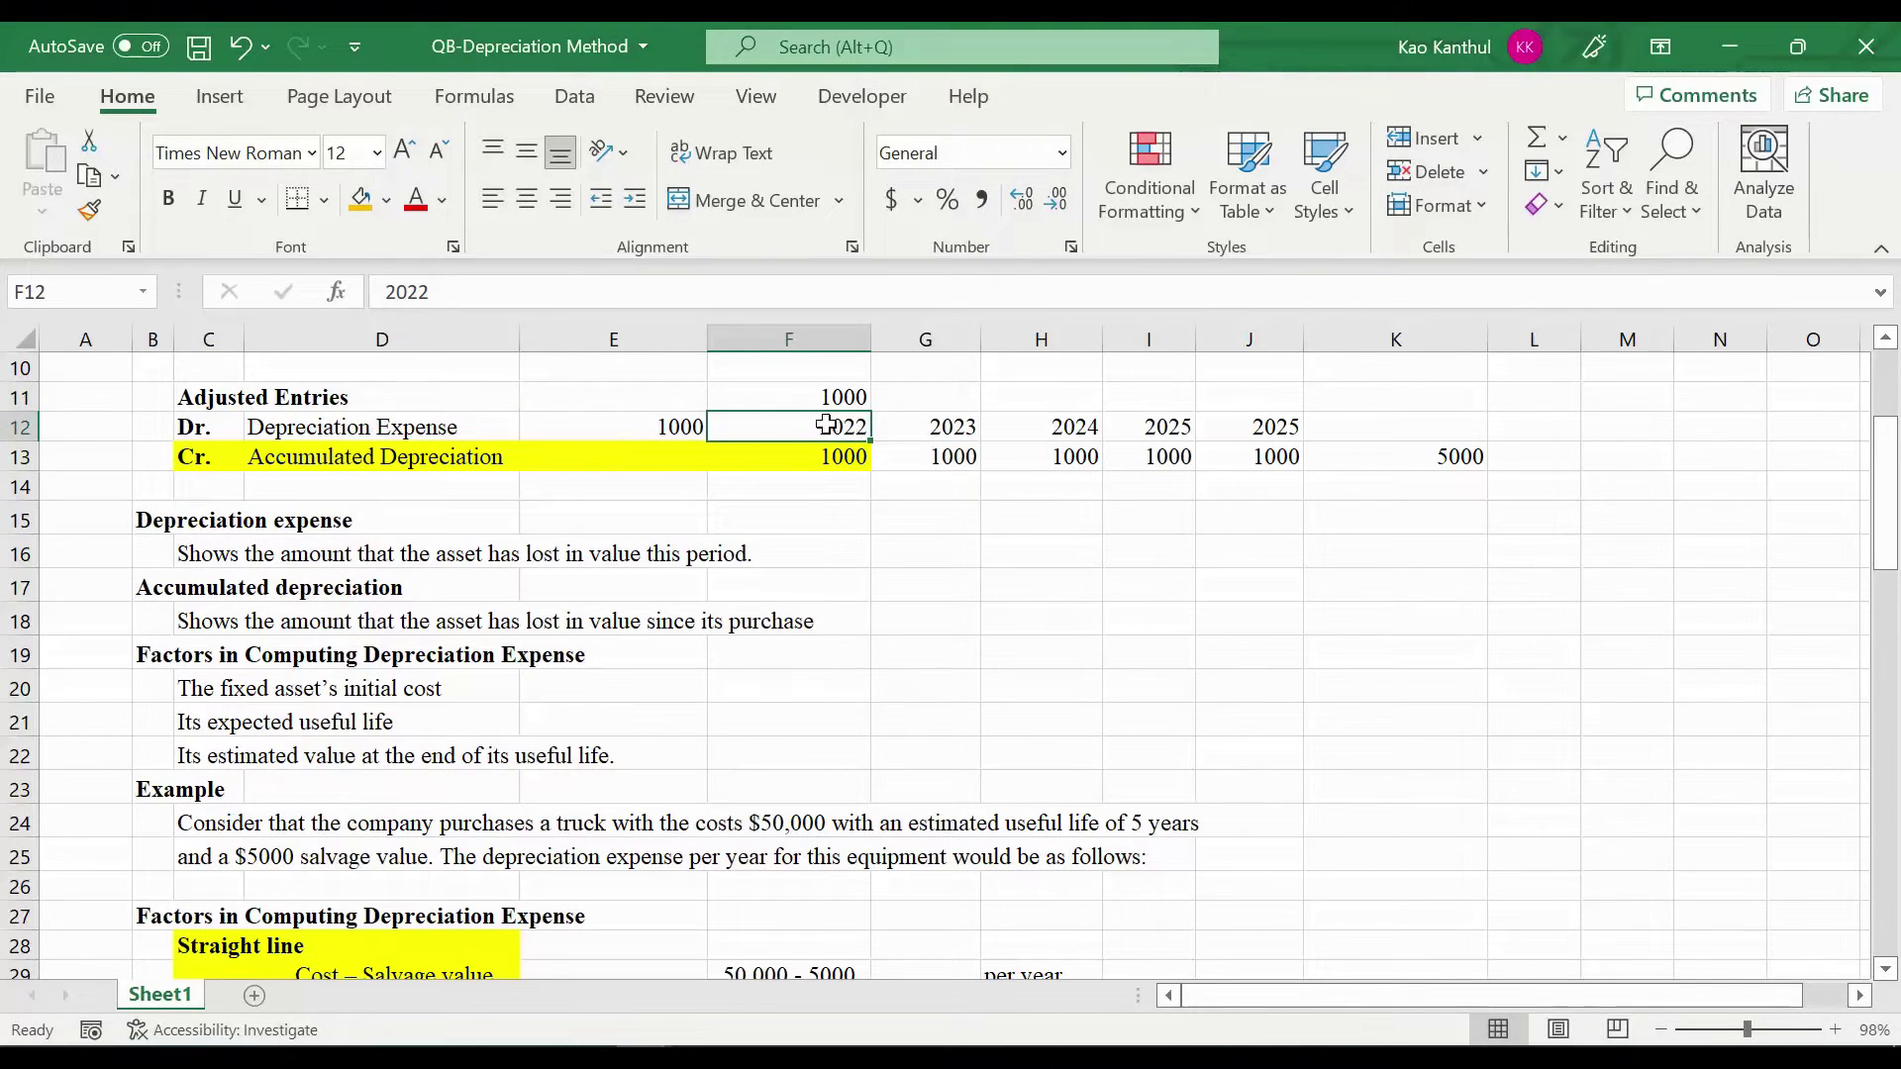
# Compare the period's expense in F11 with the yearly accumulated depreciation in F13:J13 and the highlighted credit line
pyautogui.click(813, 399)
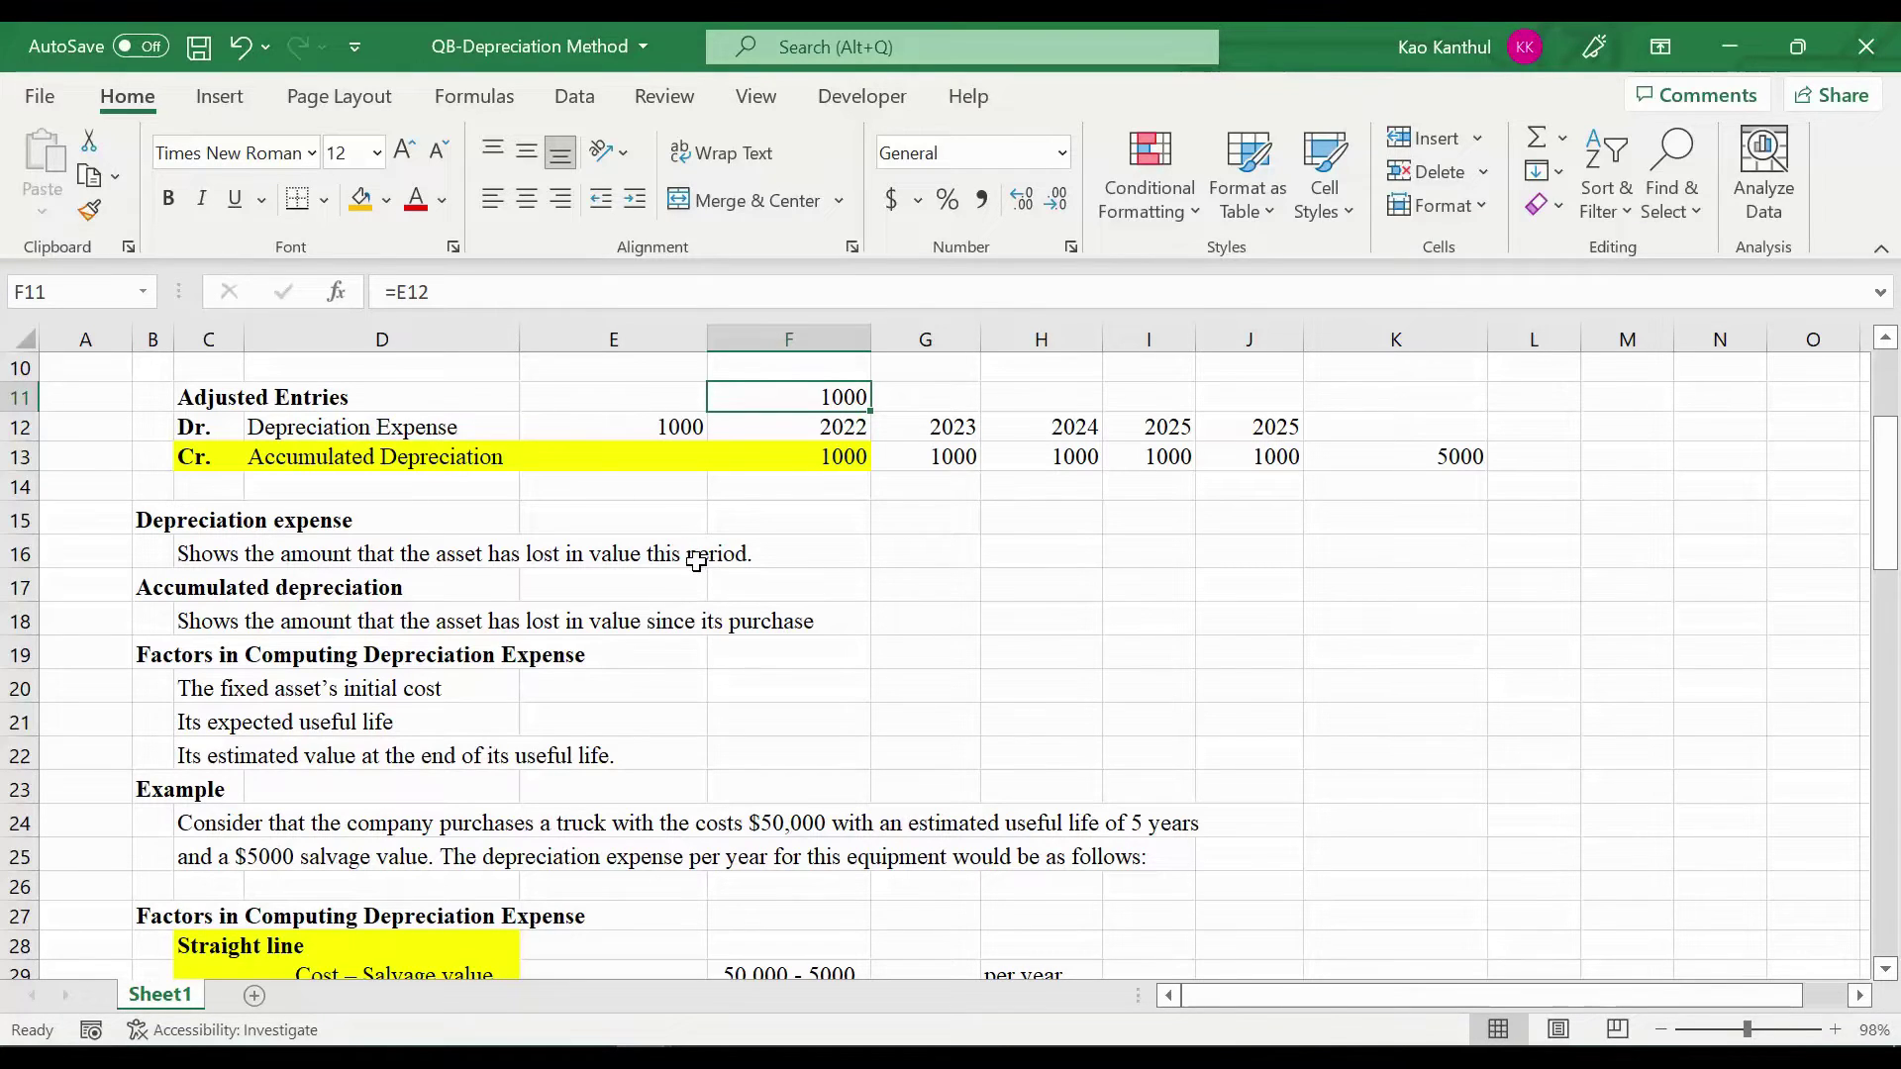
pyautogui.moveTo(781, 458); pyautogui.dragTo(1258, 465)
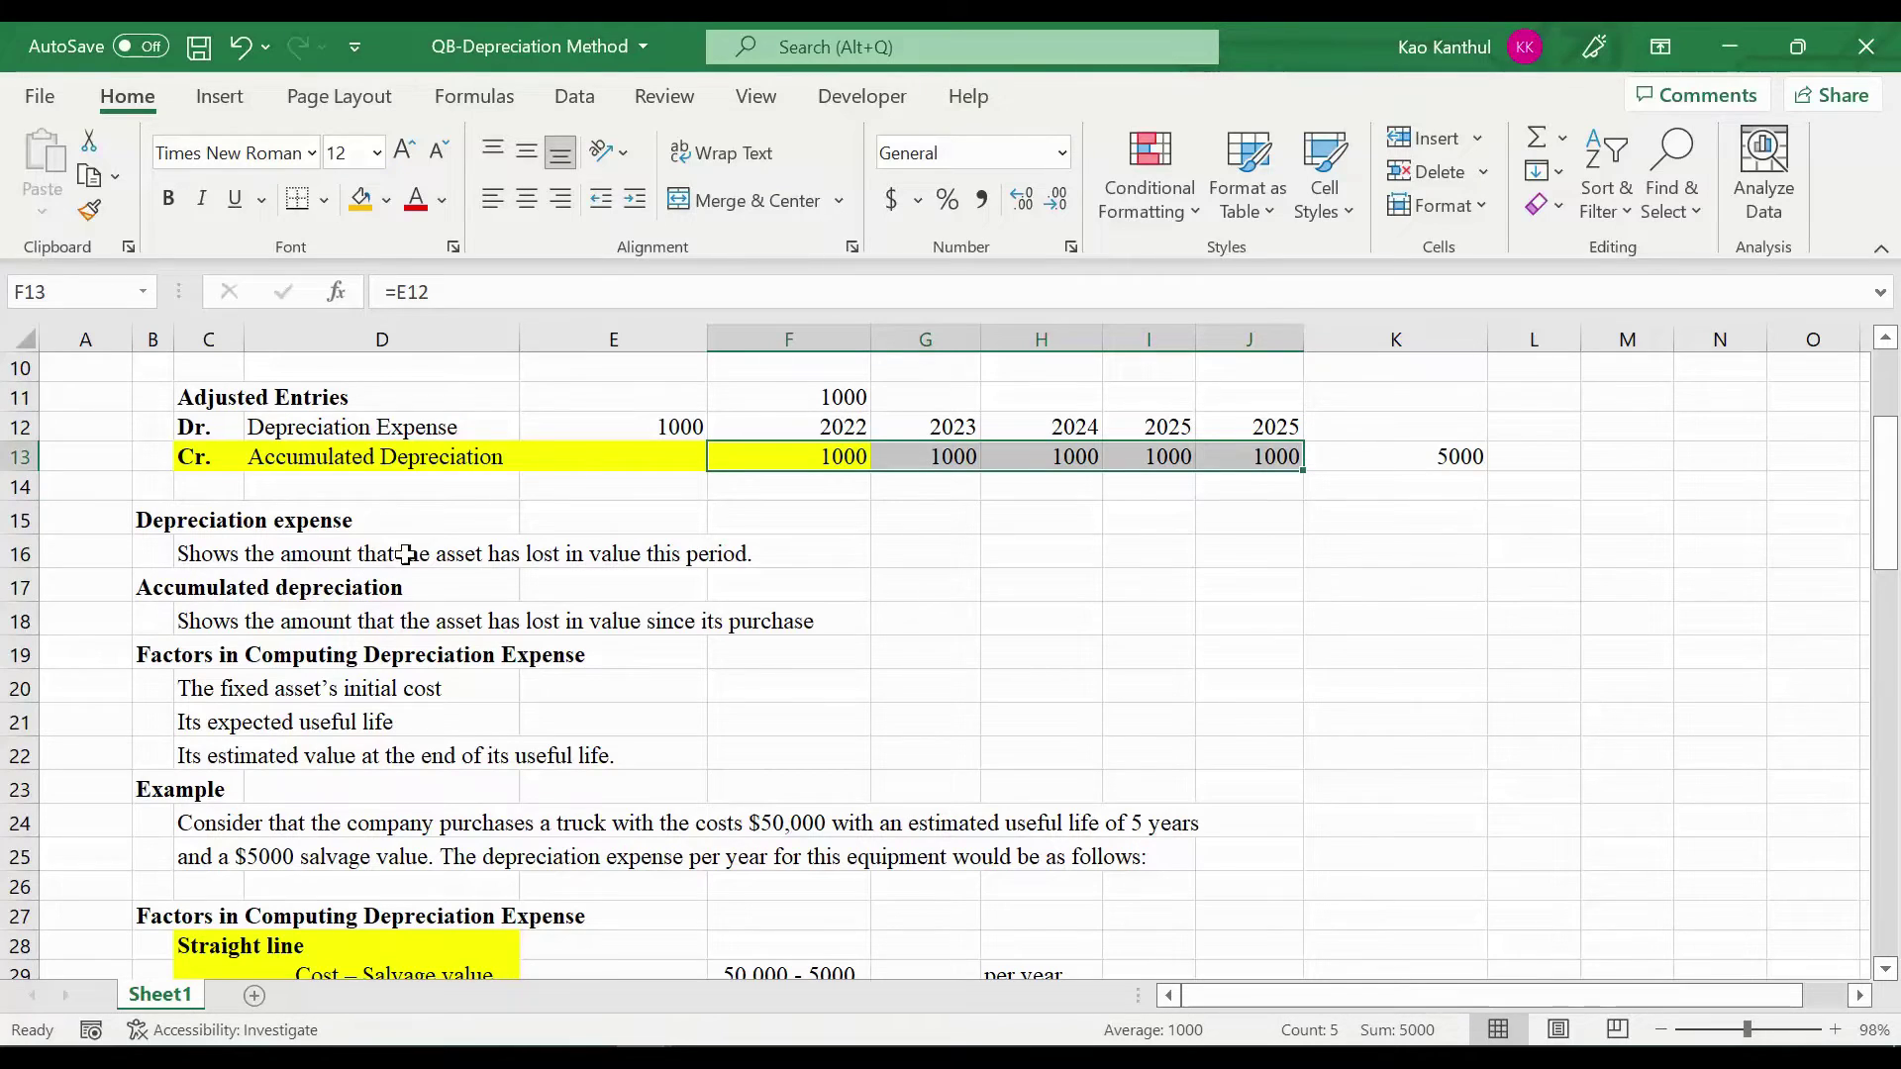
pyautogui.moveTo(198, 454); pyautogui.dragTo(782, 460)
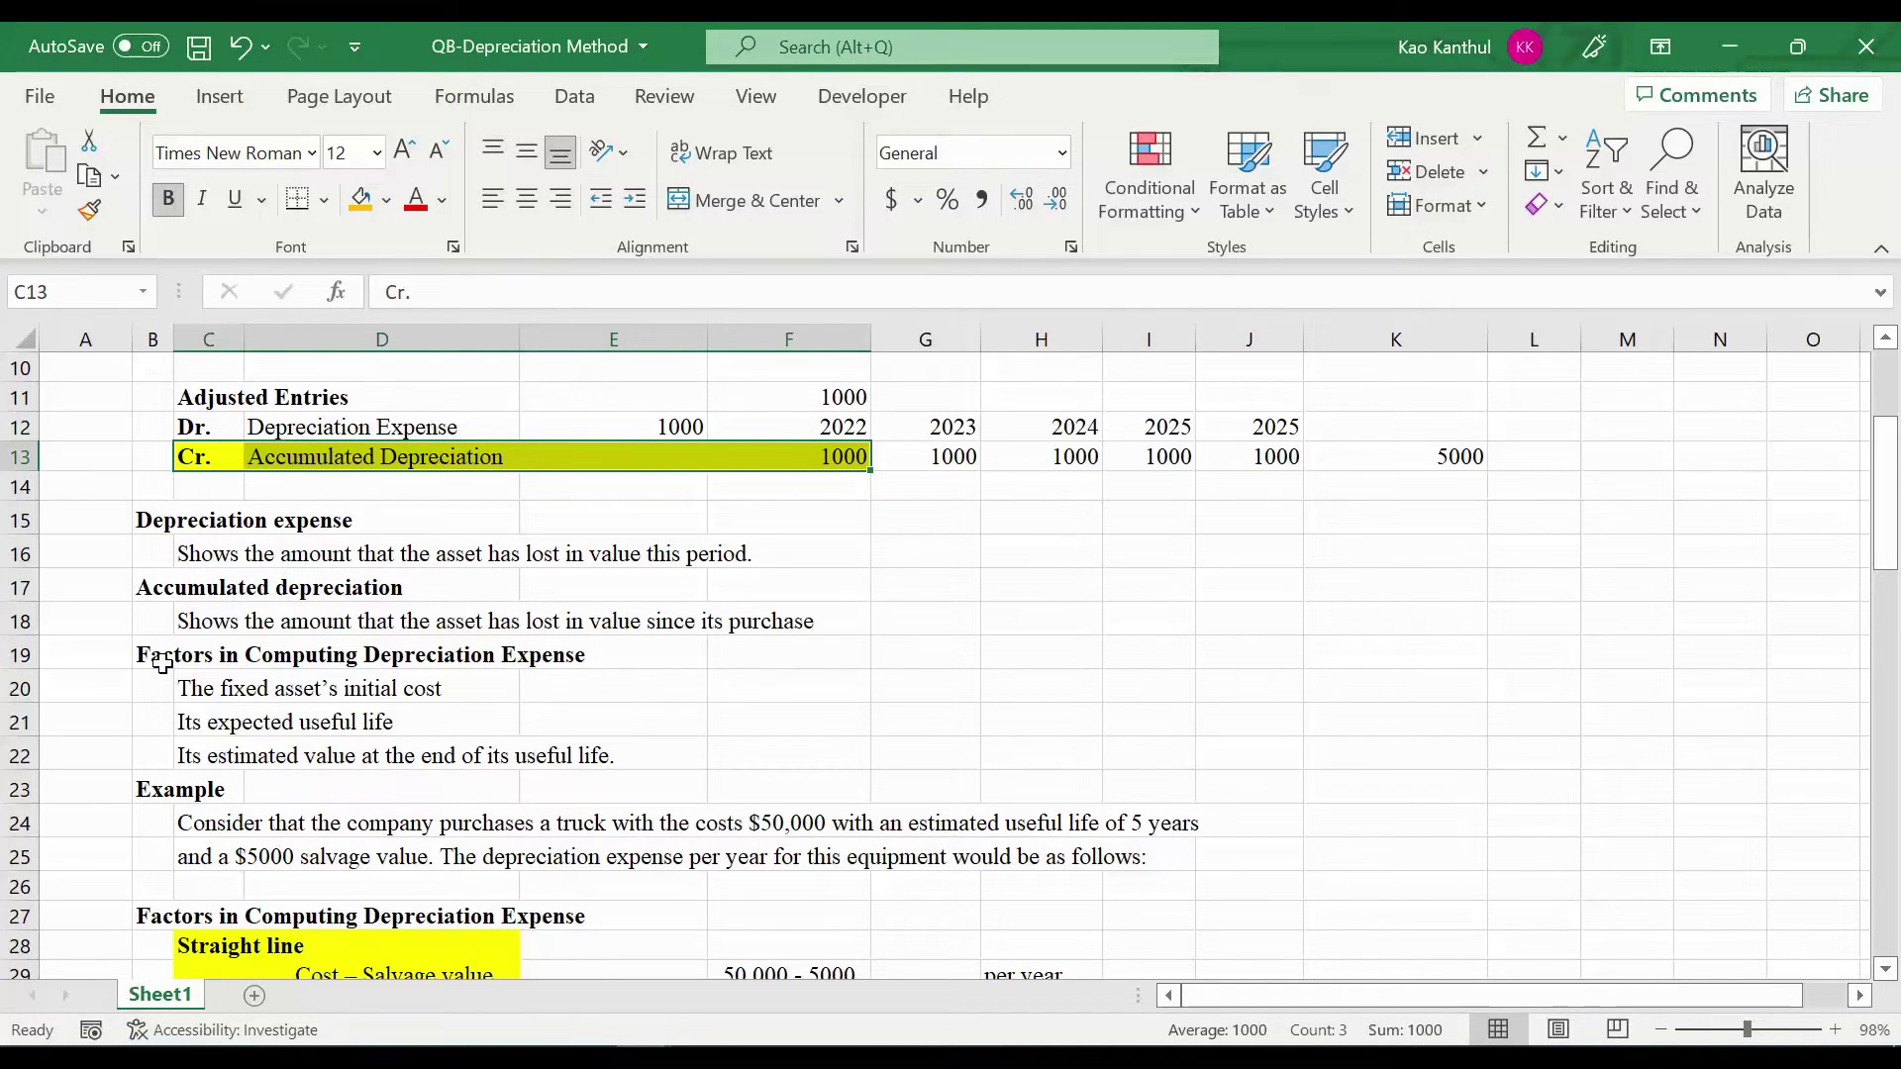
# Examine the Factors in Computing Depreciation Expense section, highlighting the fixed asset's initial cost in row 20
pyautogui.click(162, 662)
pyautogui.scroll(-1, 161, 662)
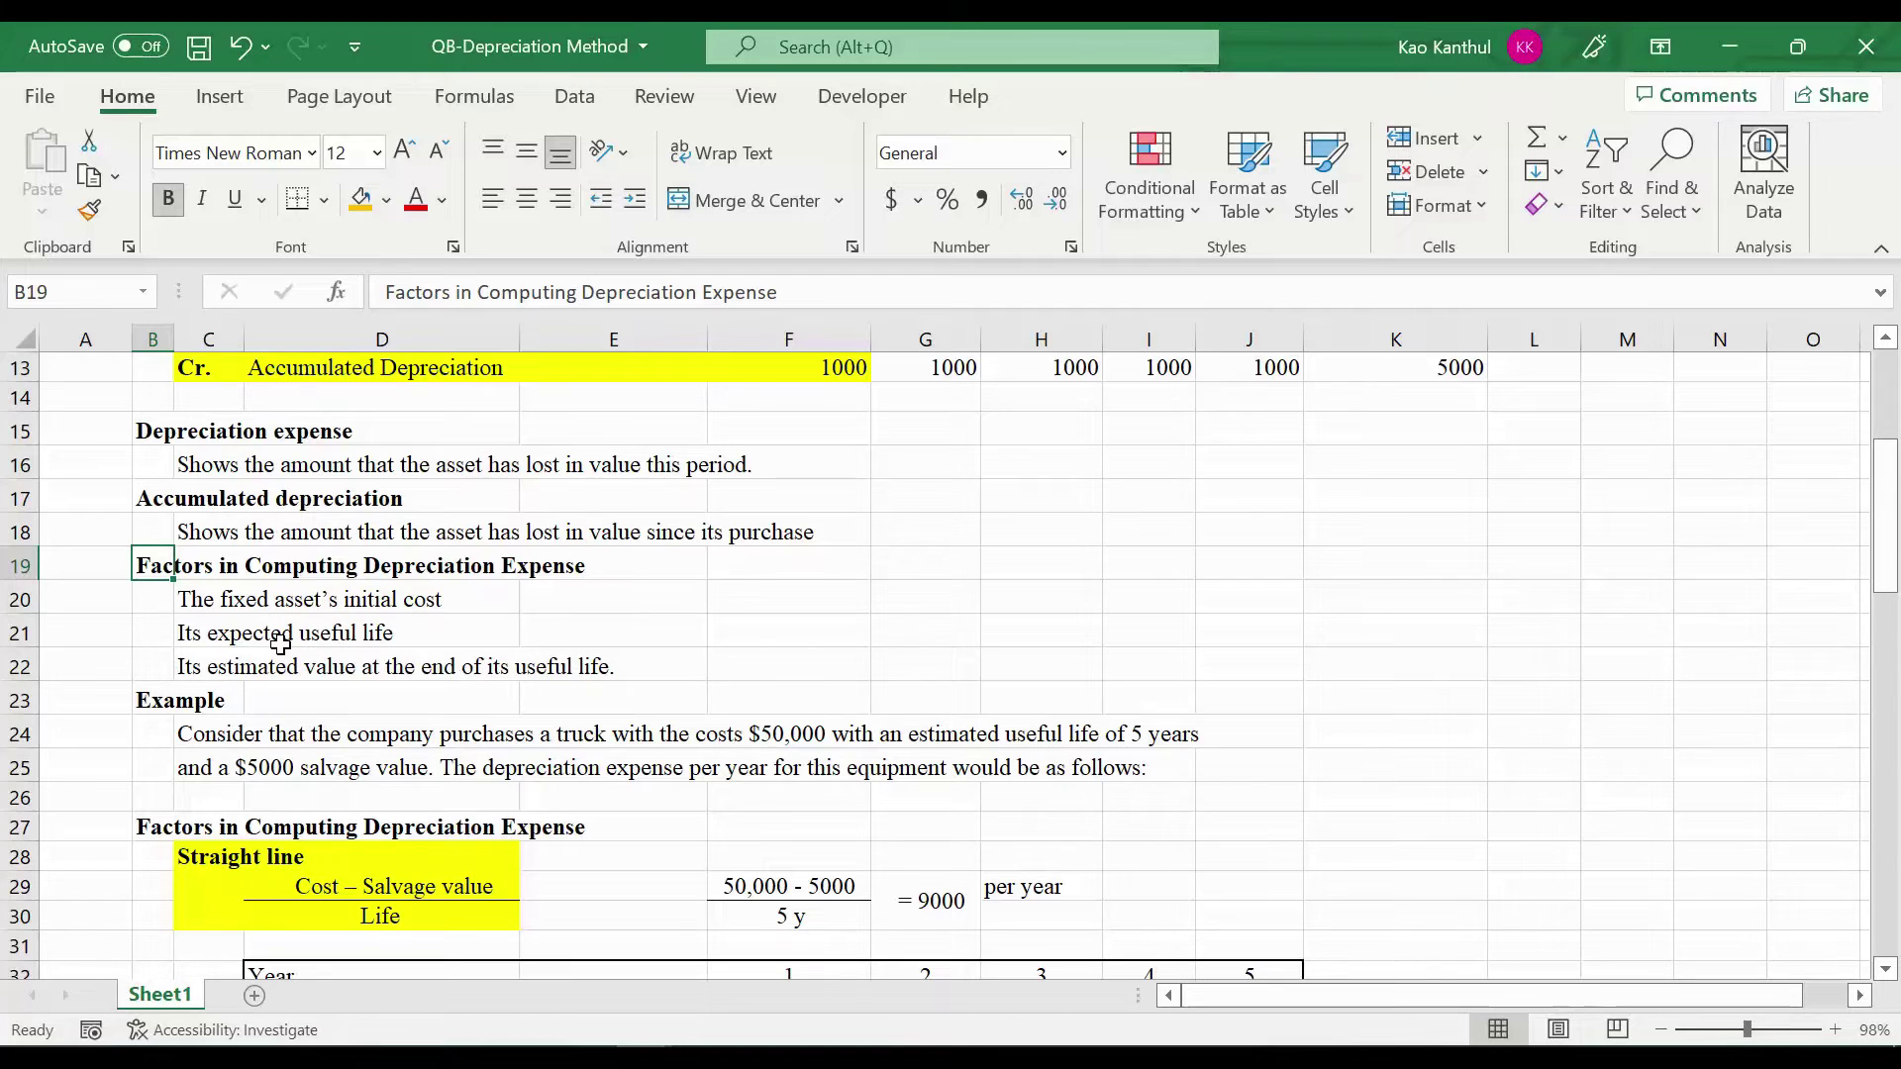
pyautogui.scroll(-1, 281, 644)
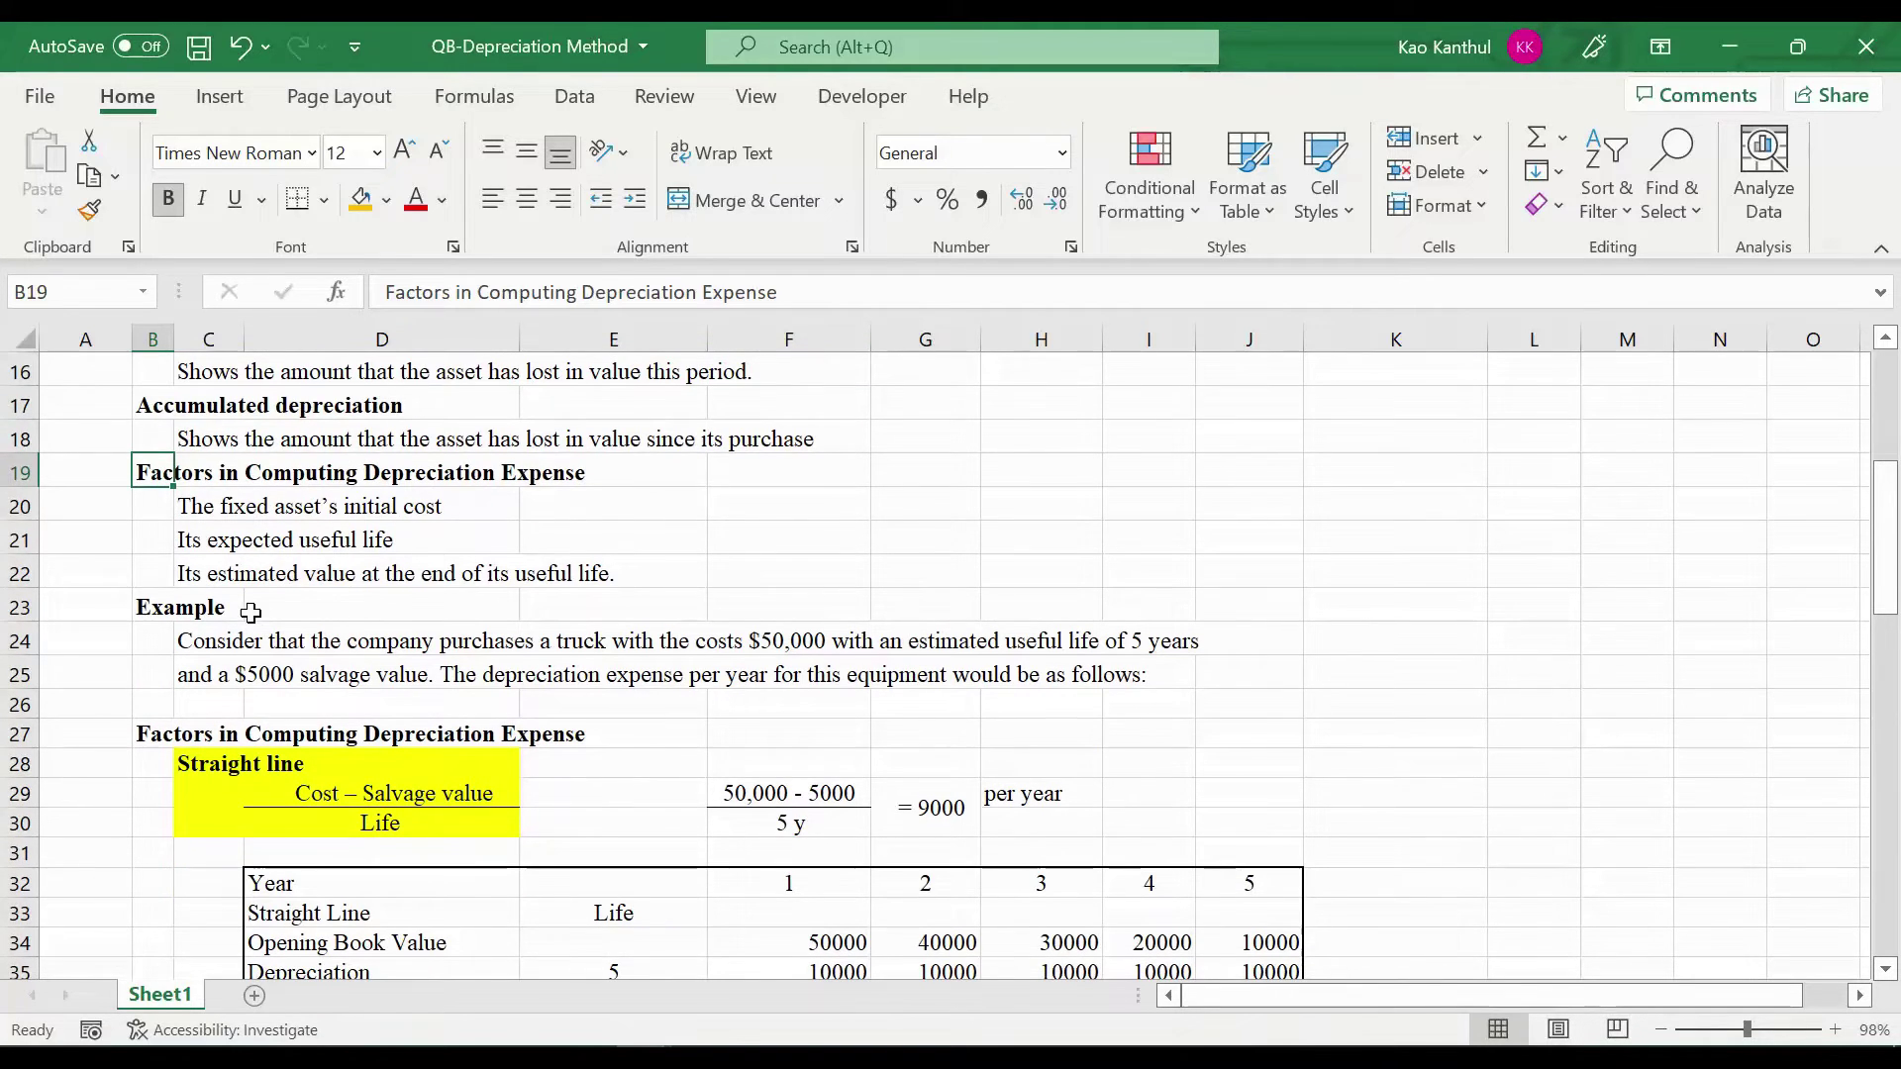
pyautogui.click(219, 512)
pyautogui.moveTo(218, 512); pyautogui.dragTo(426, 506)
pyautogui.scroll(2, 974, 514)
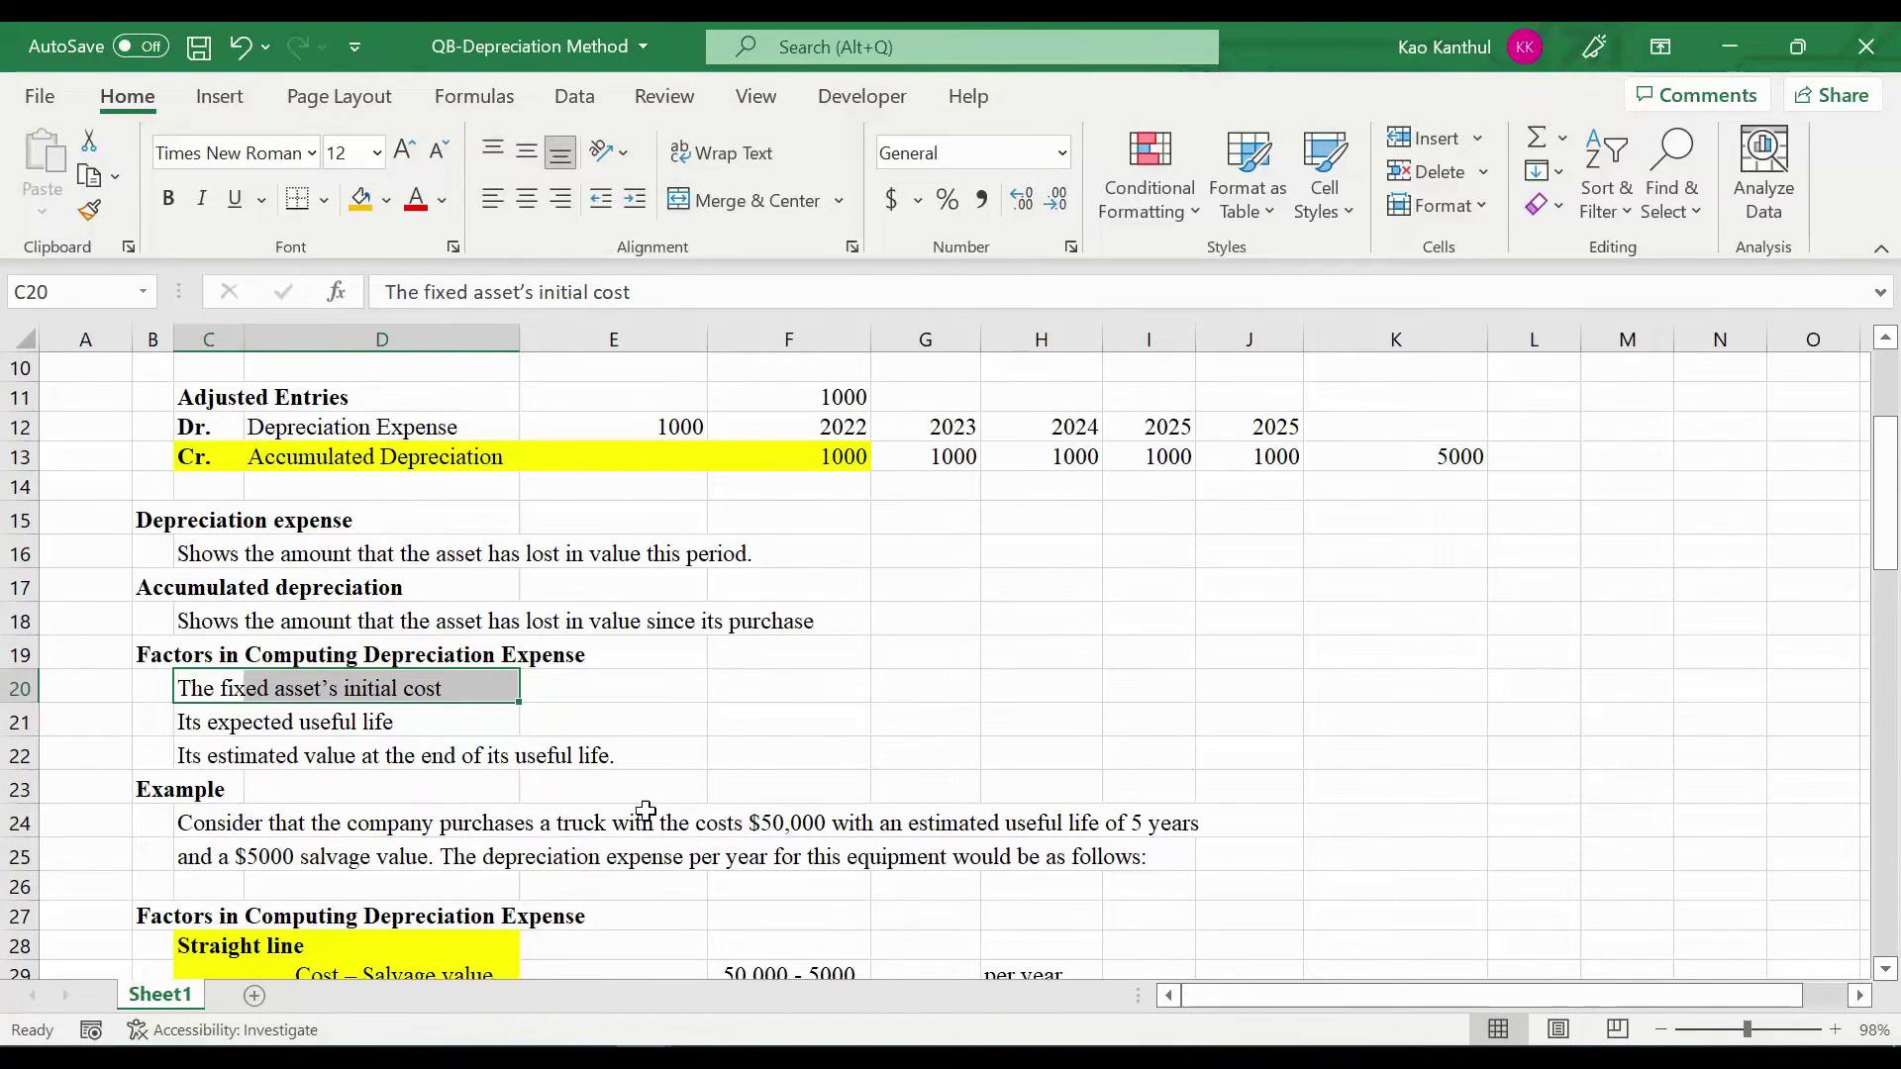
# Switch to QuickBooks Fixed Asset Manager to view the assets' Cost column, then return to the Excel workbook
pyautogui.hotkey('alt', 'Tab')
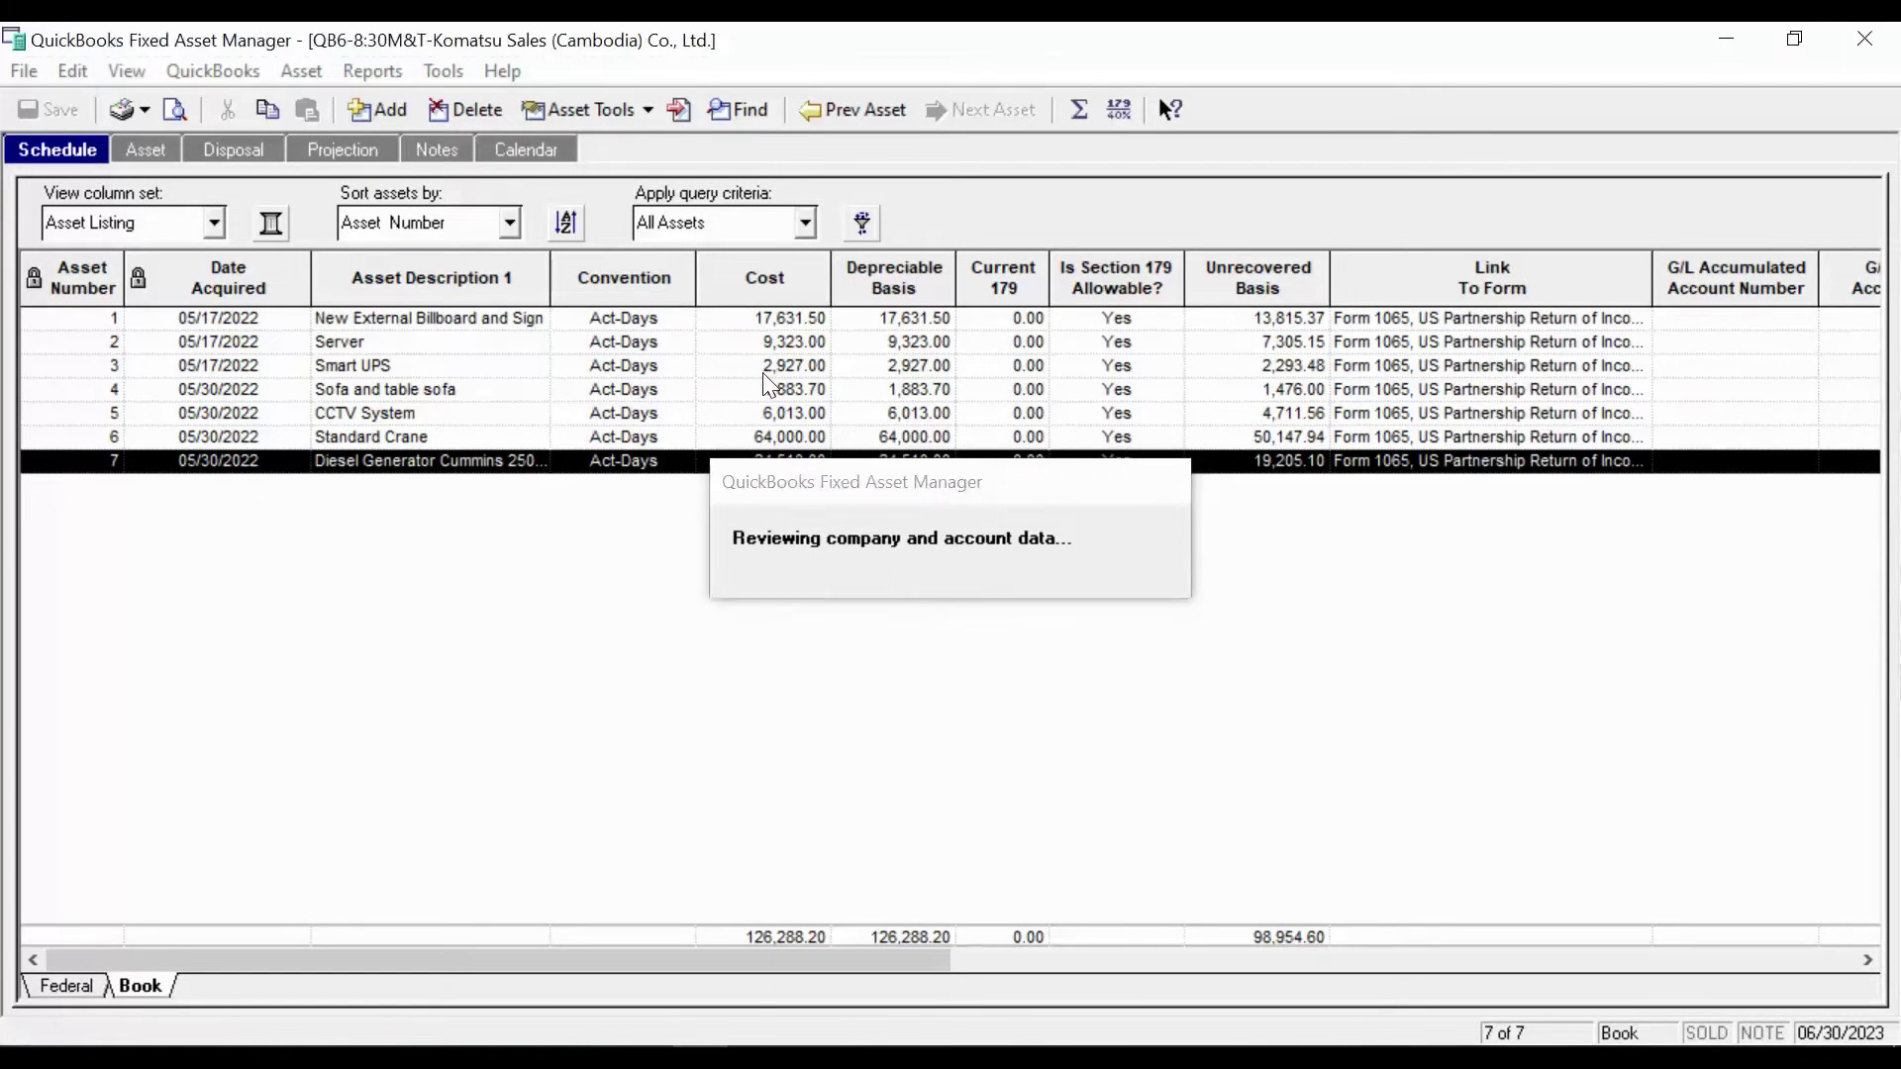
pyautogui.click(1138, 646)
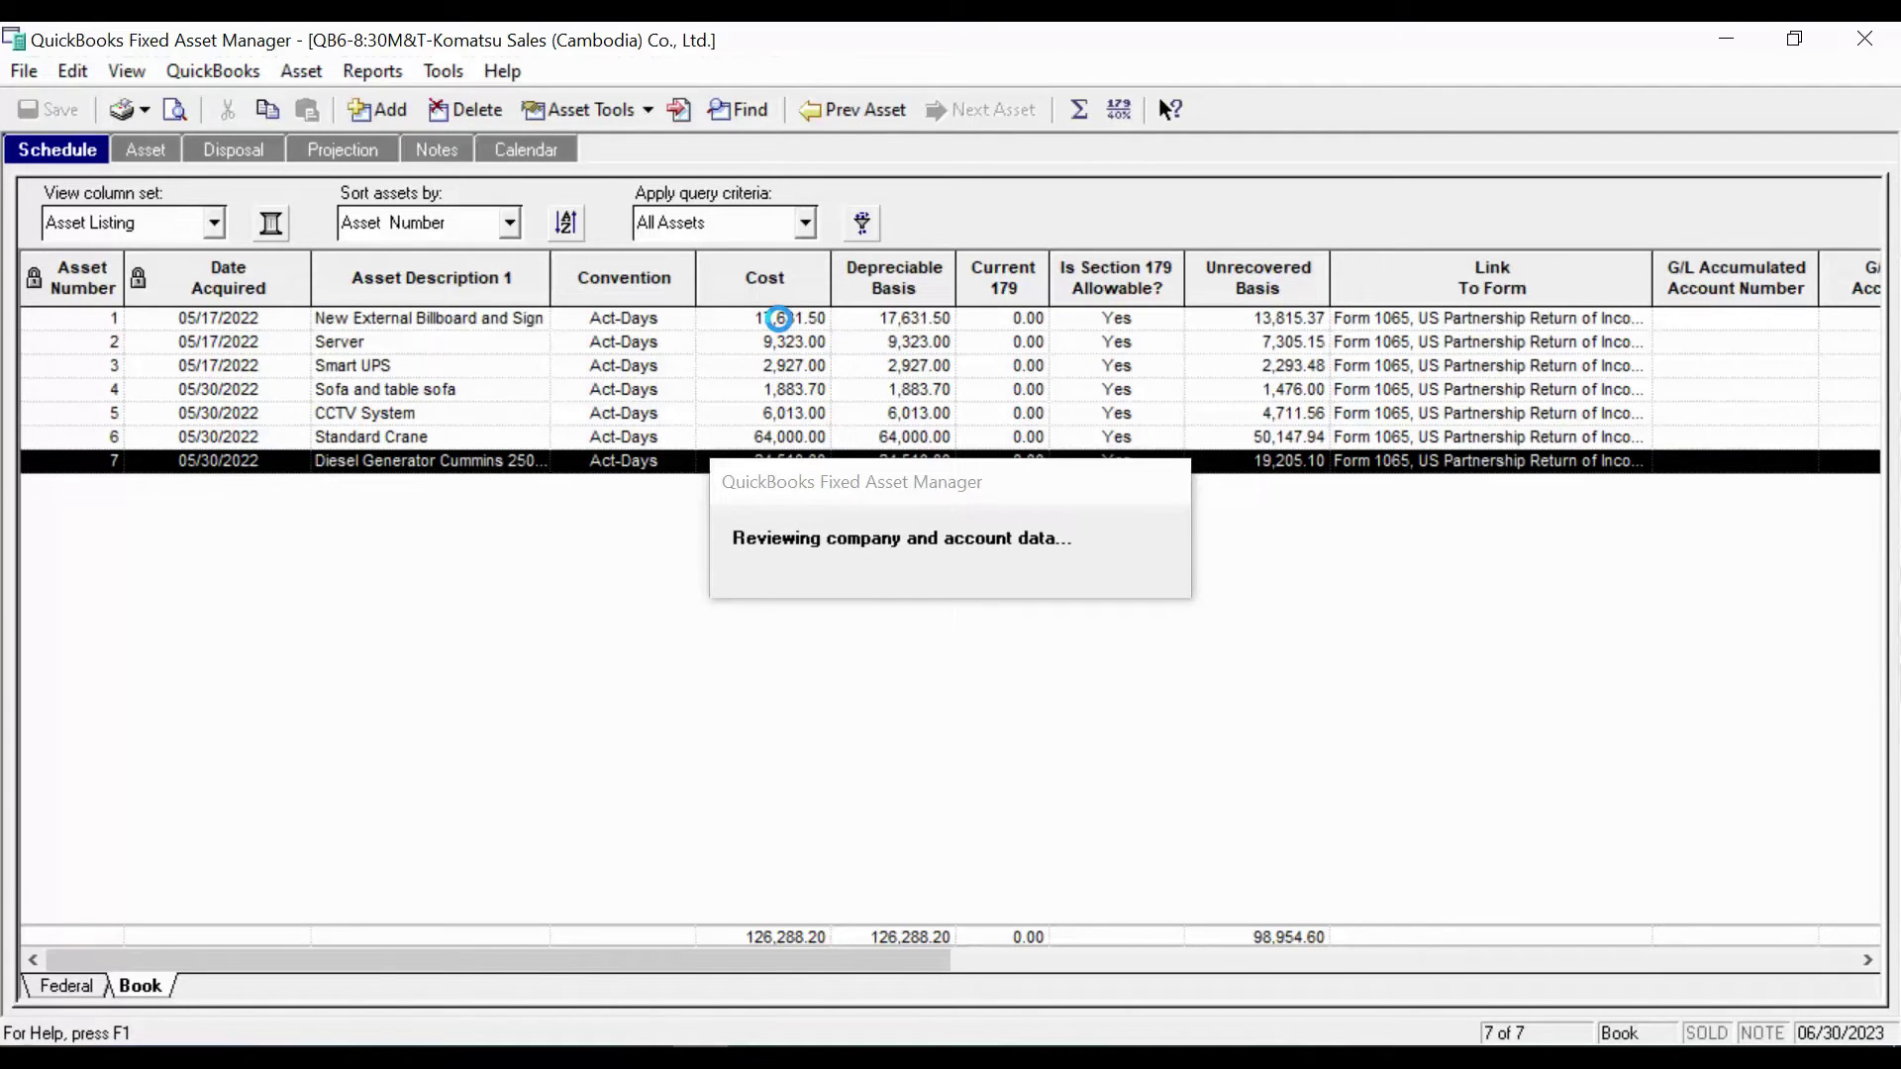
pyautogui.hotkey('alt', 'Tab')
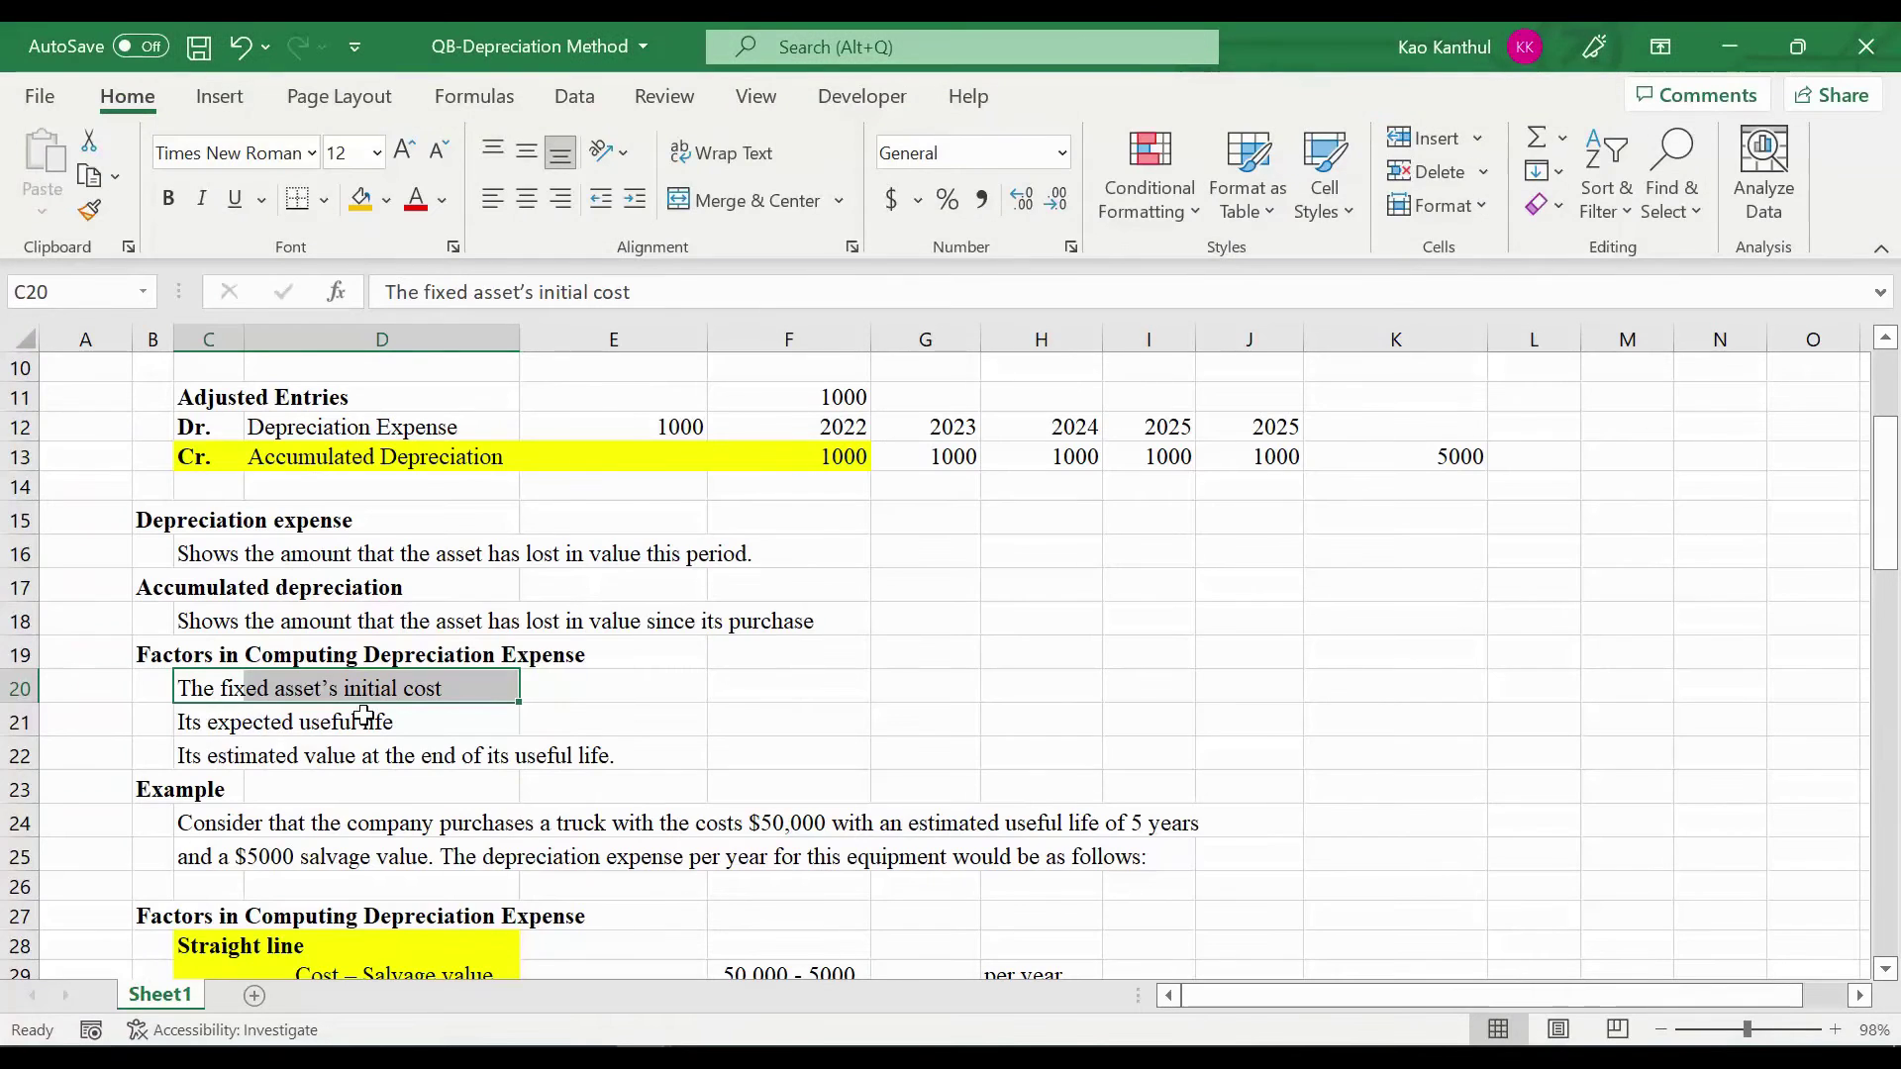
# Enter the note "Manager Judge" in E21 beside the expected useful life factor
pyautogui.moveTo(188, 714); pyautogui.dragTo(264, 719)
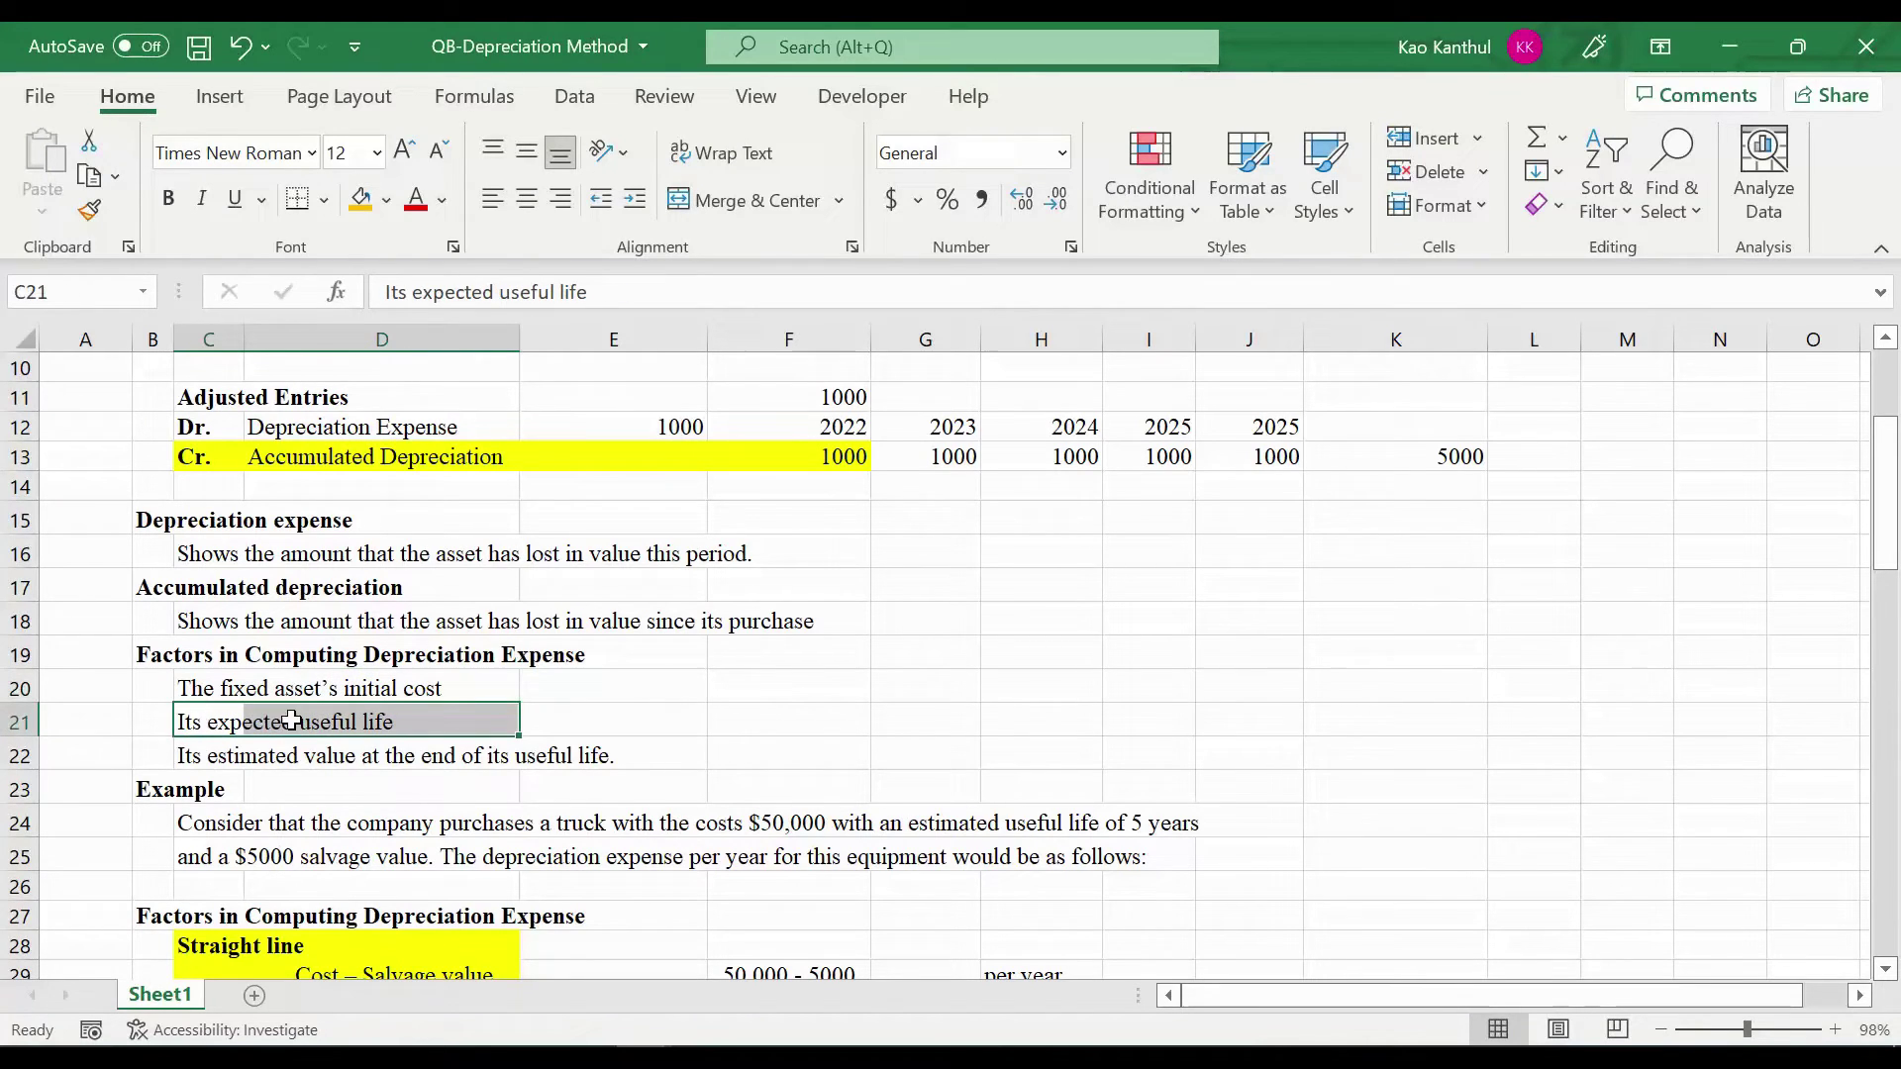
pyautogui.click(658, 721)
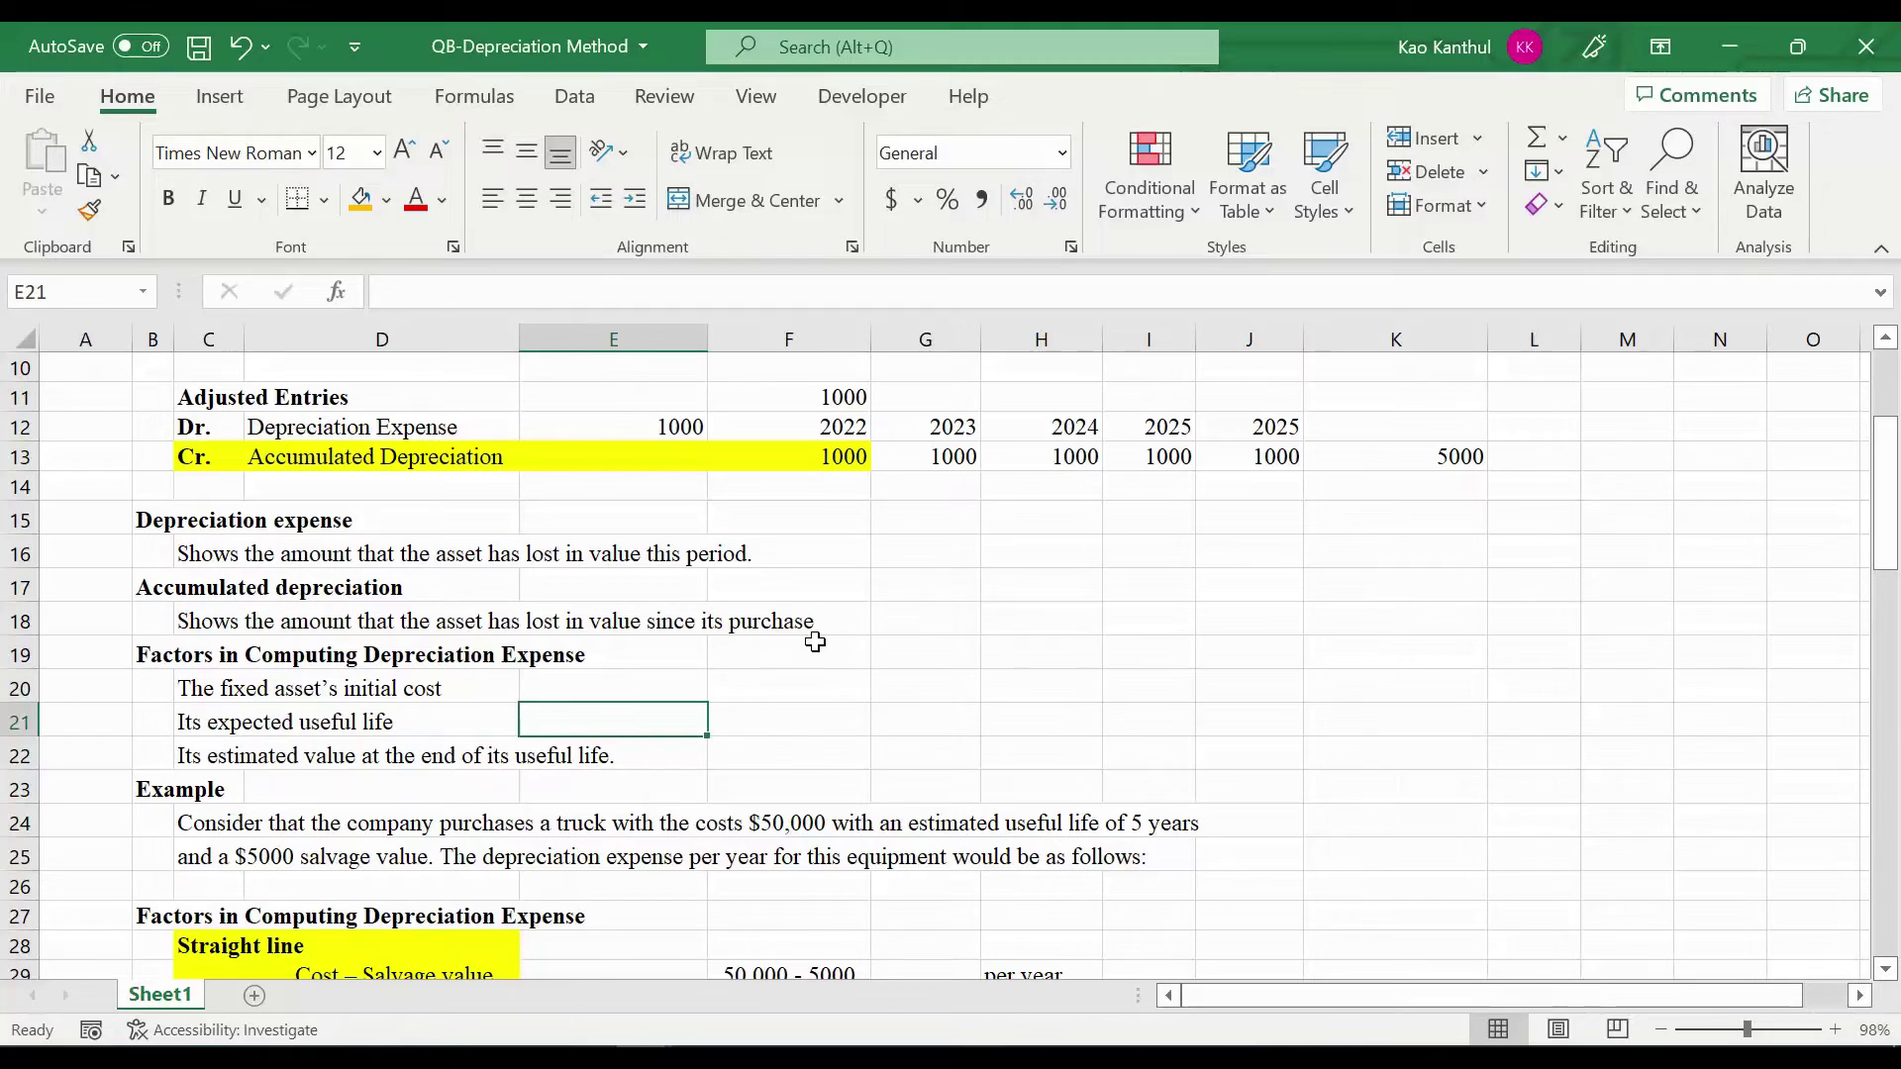
pyautogui.write('Manager J')
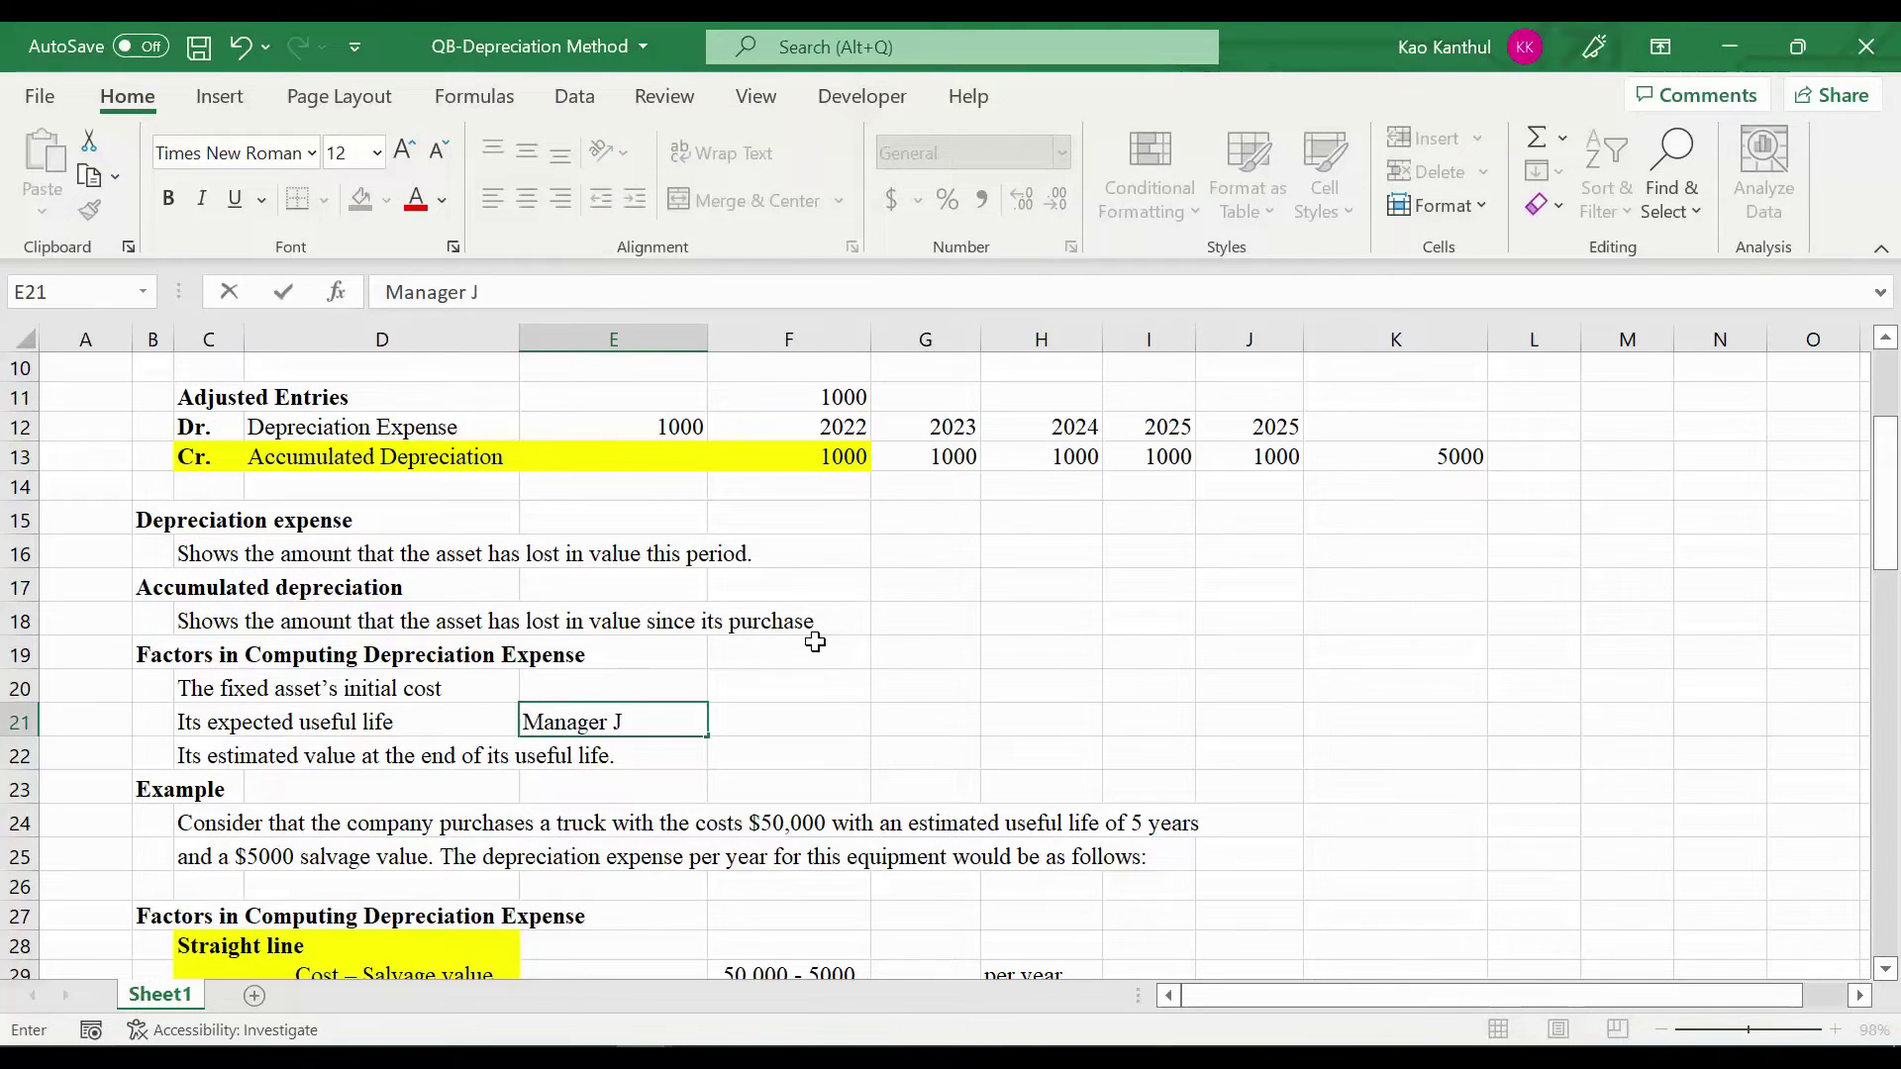
pyautogui.press('BackSpace')
pyautogui.write('Judge')
pyautogui.press('Tab')
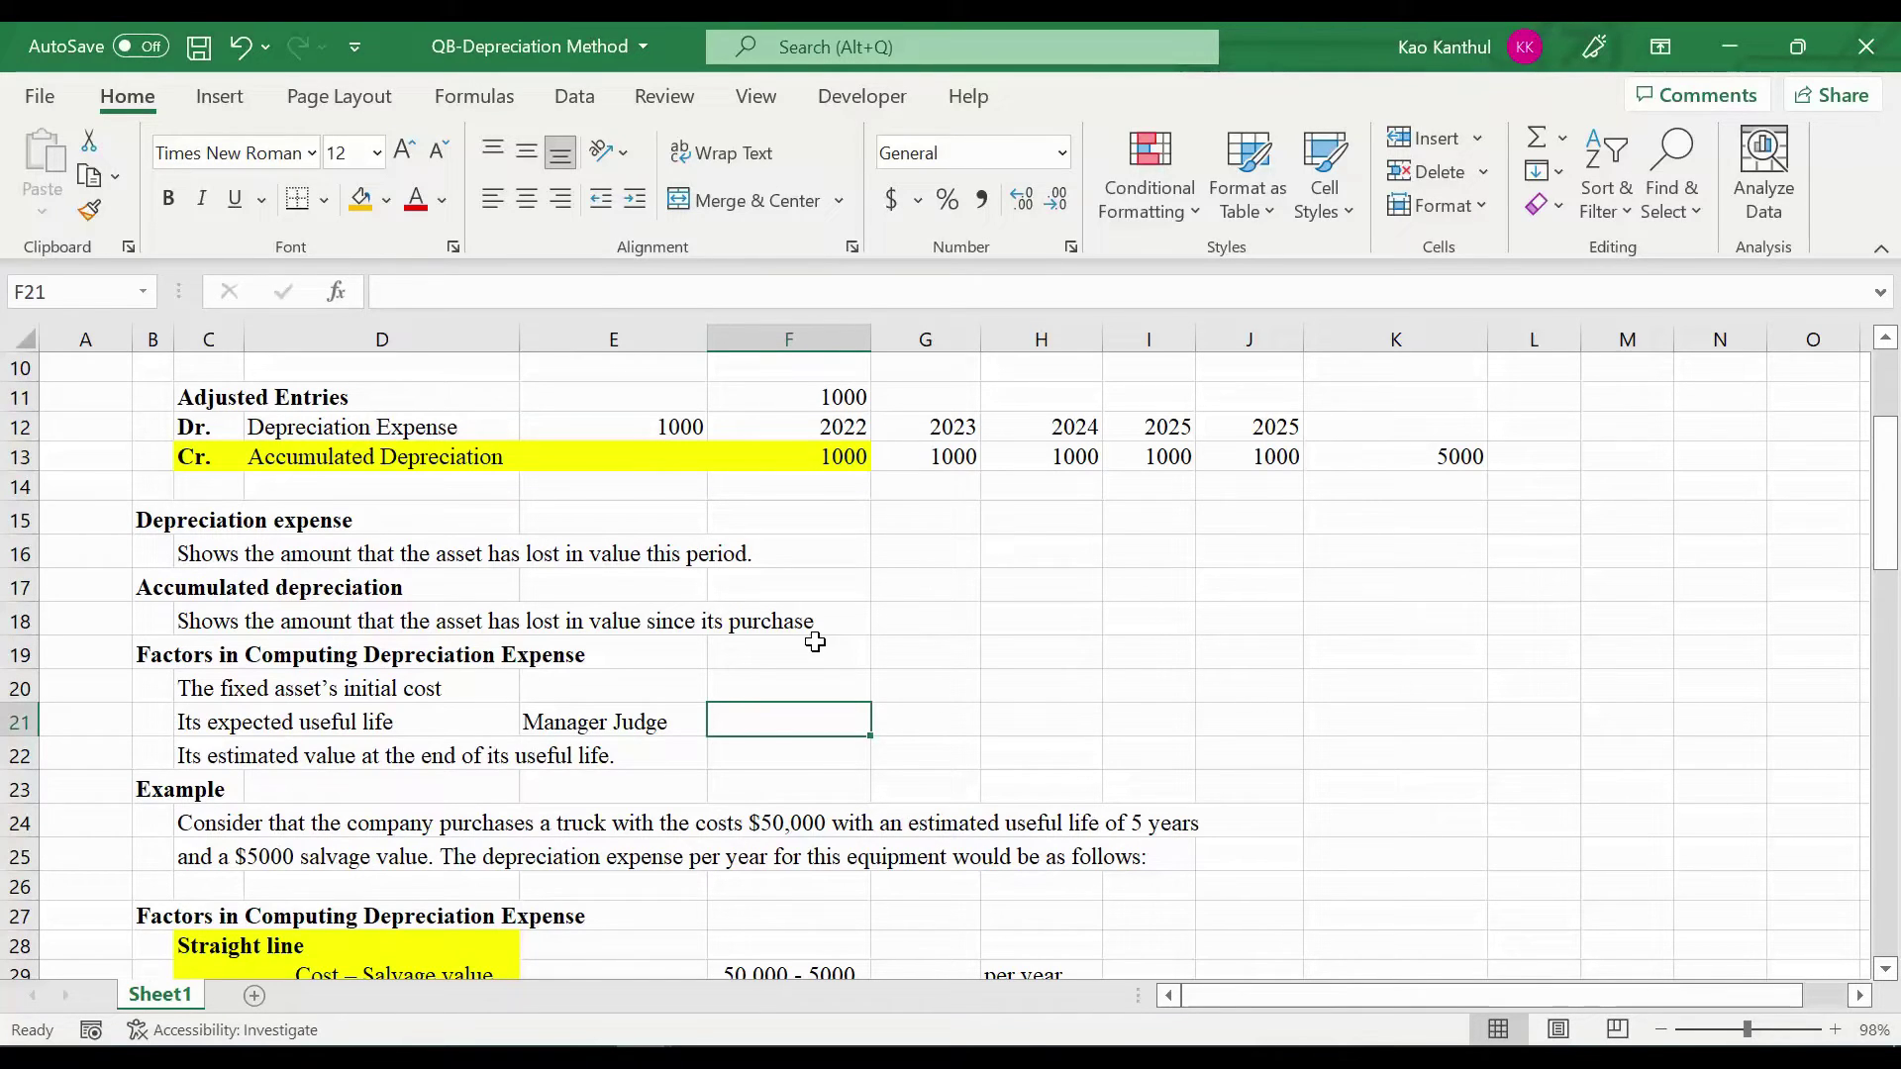
# Enter the example useful lives 2 in F21 and 4 in G21
pyautogui.write('2')
pyautogui.press('Tab')
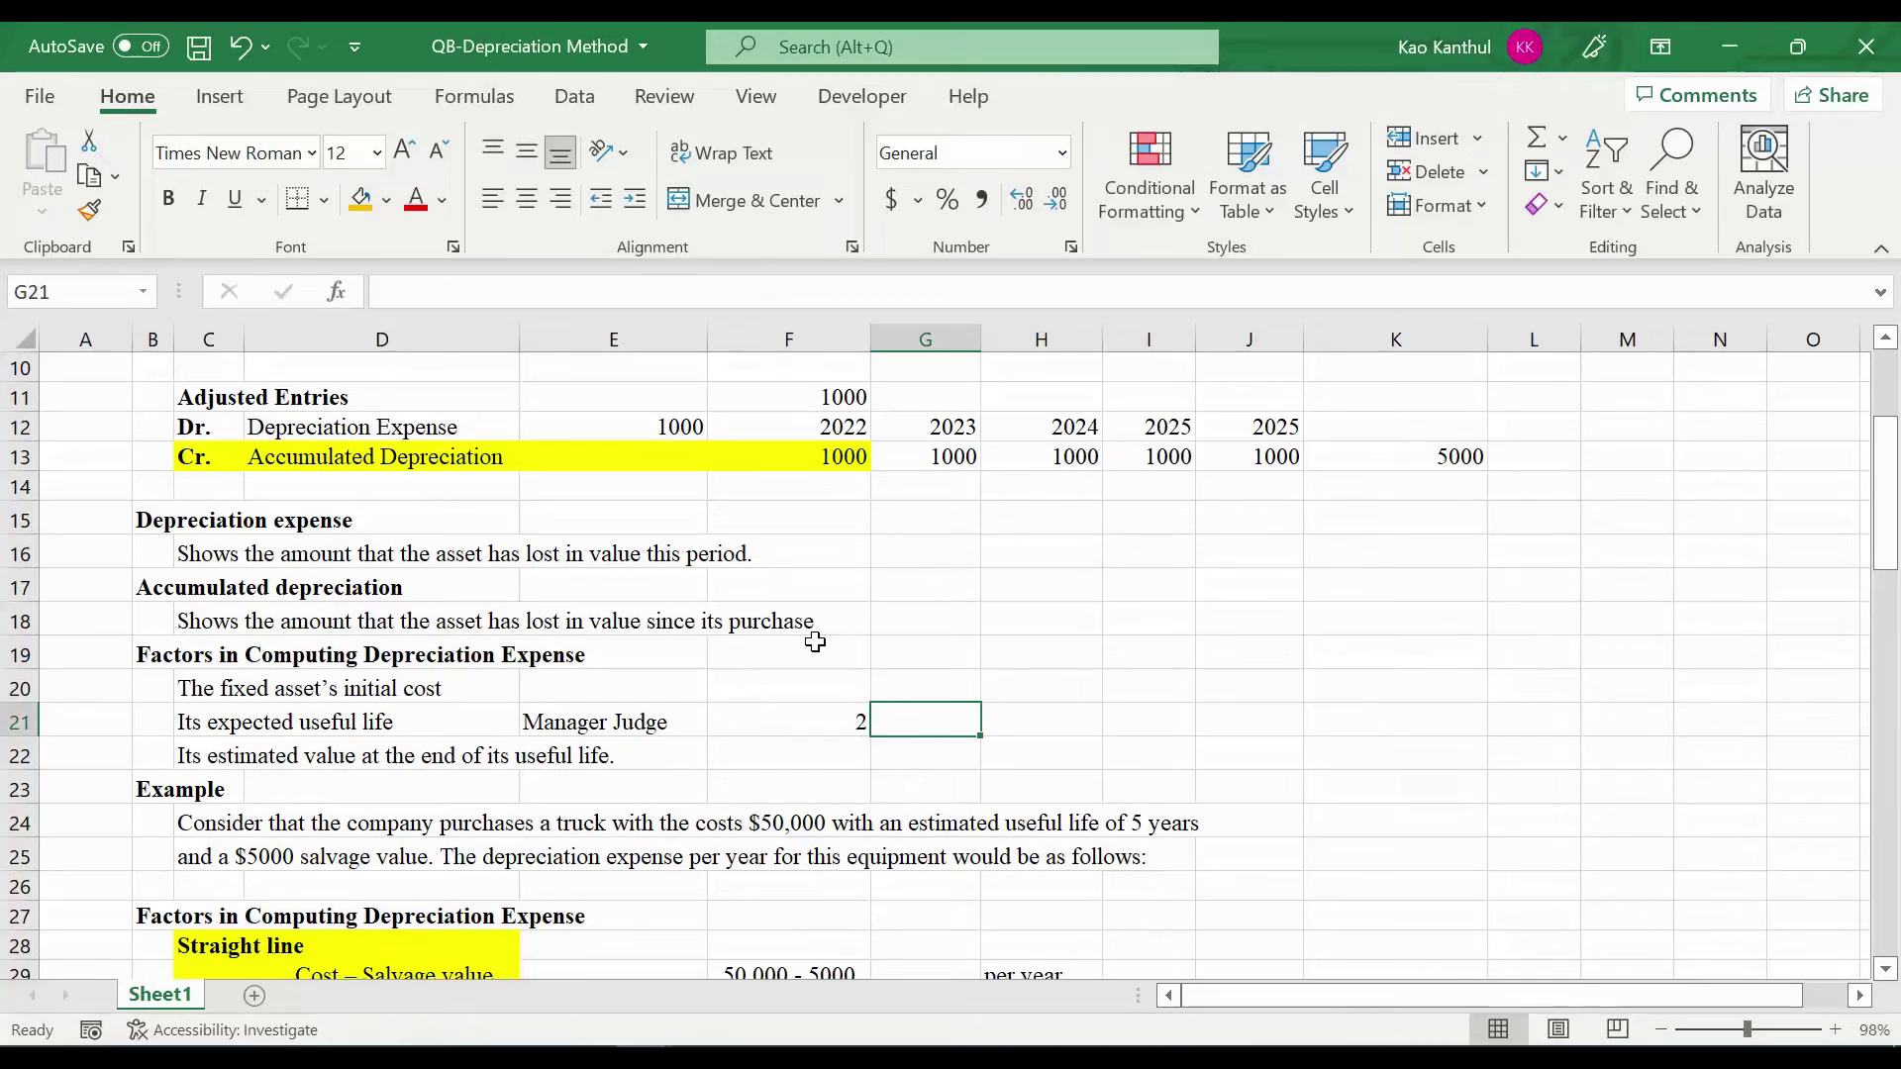
pyautogui.write('4')
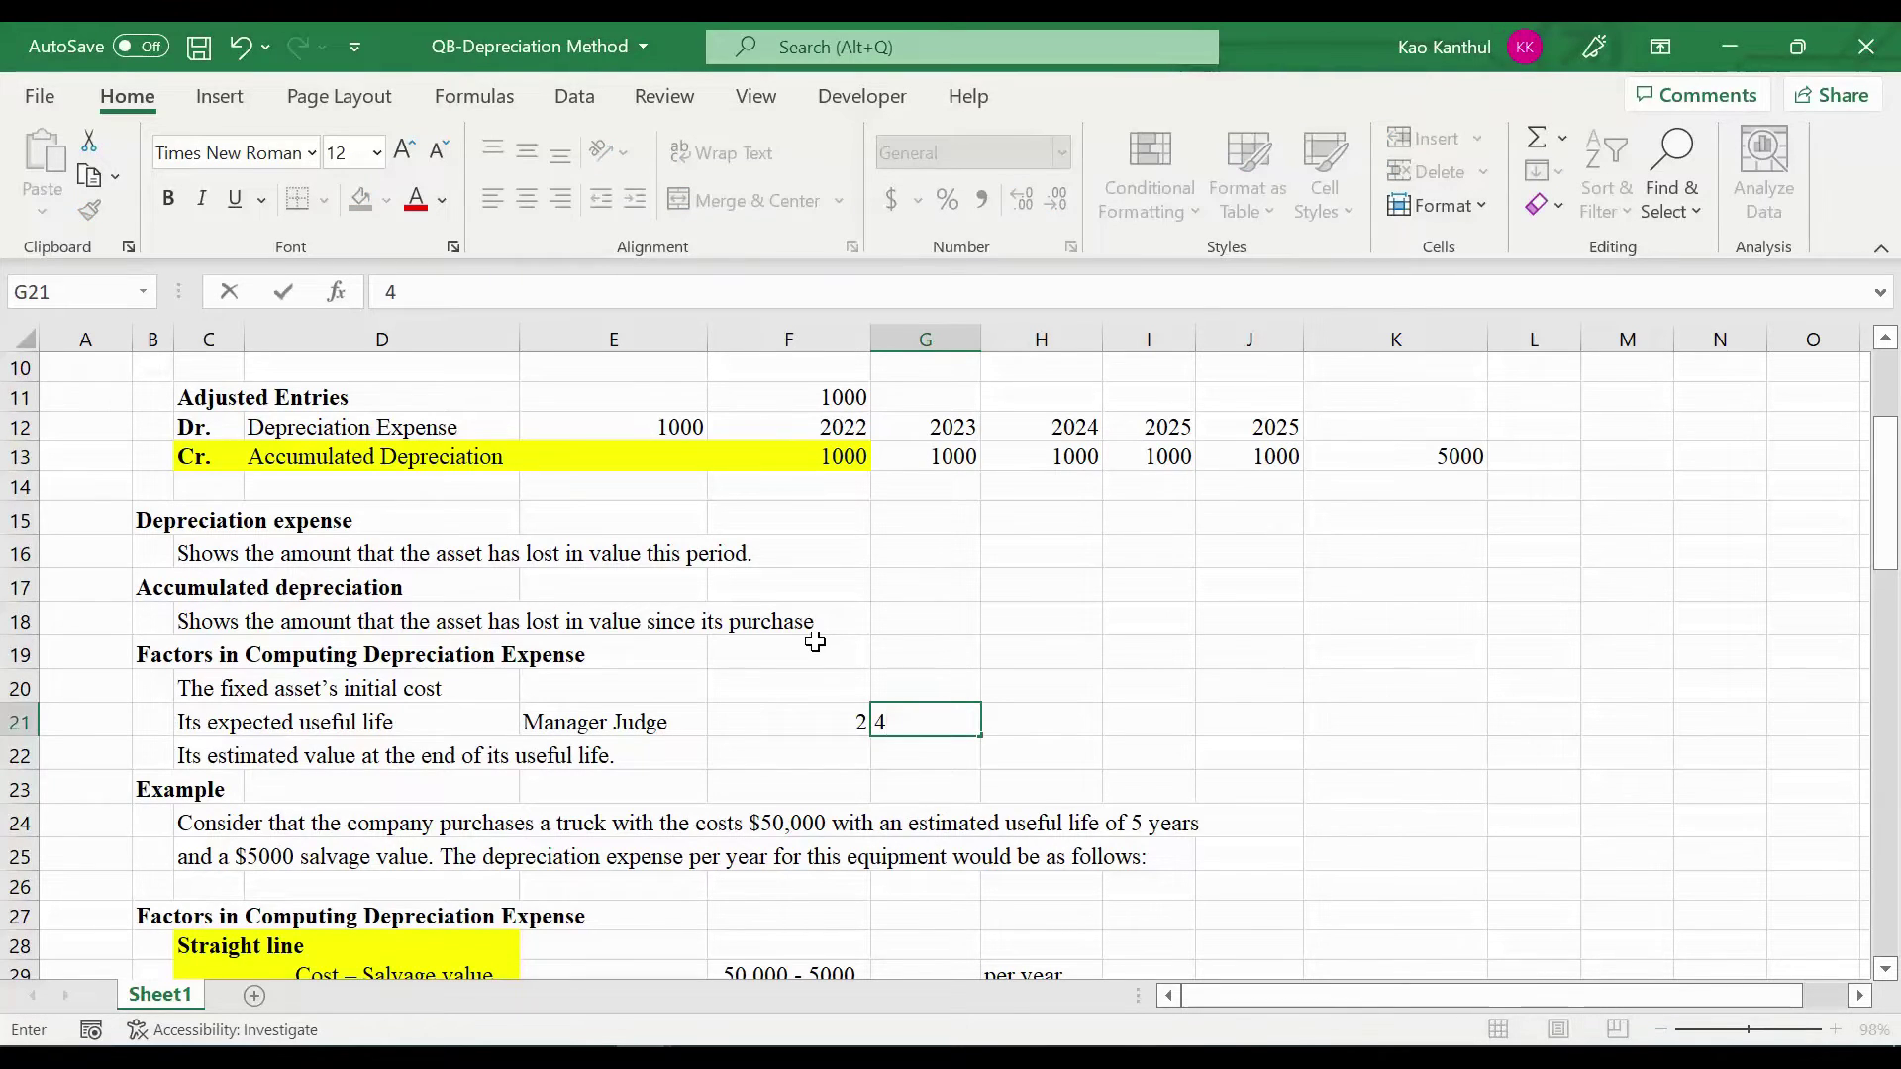
pyautogui.press('Tab')
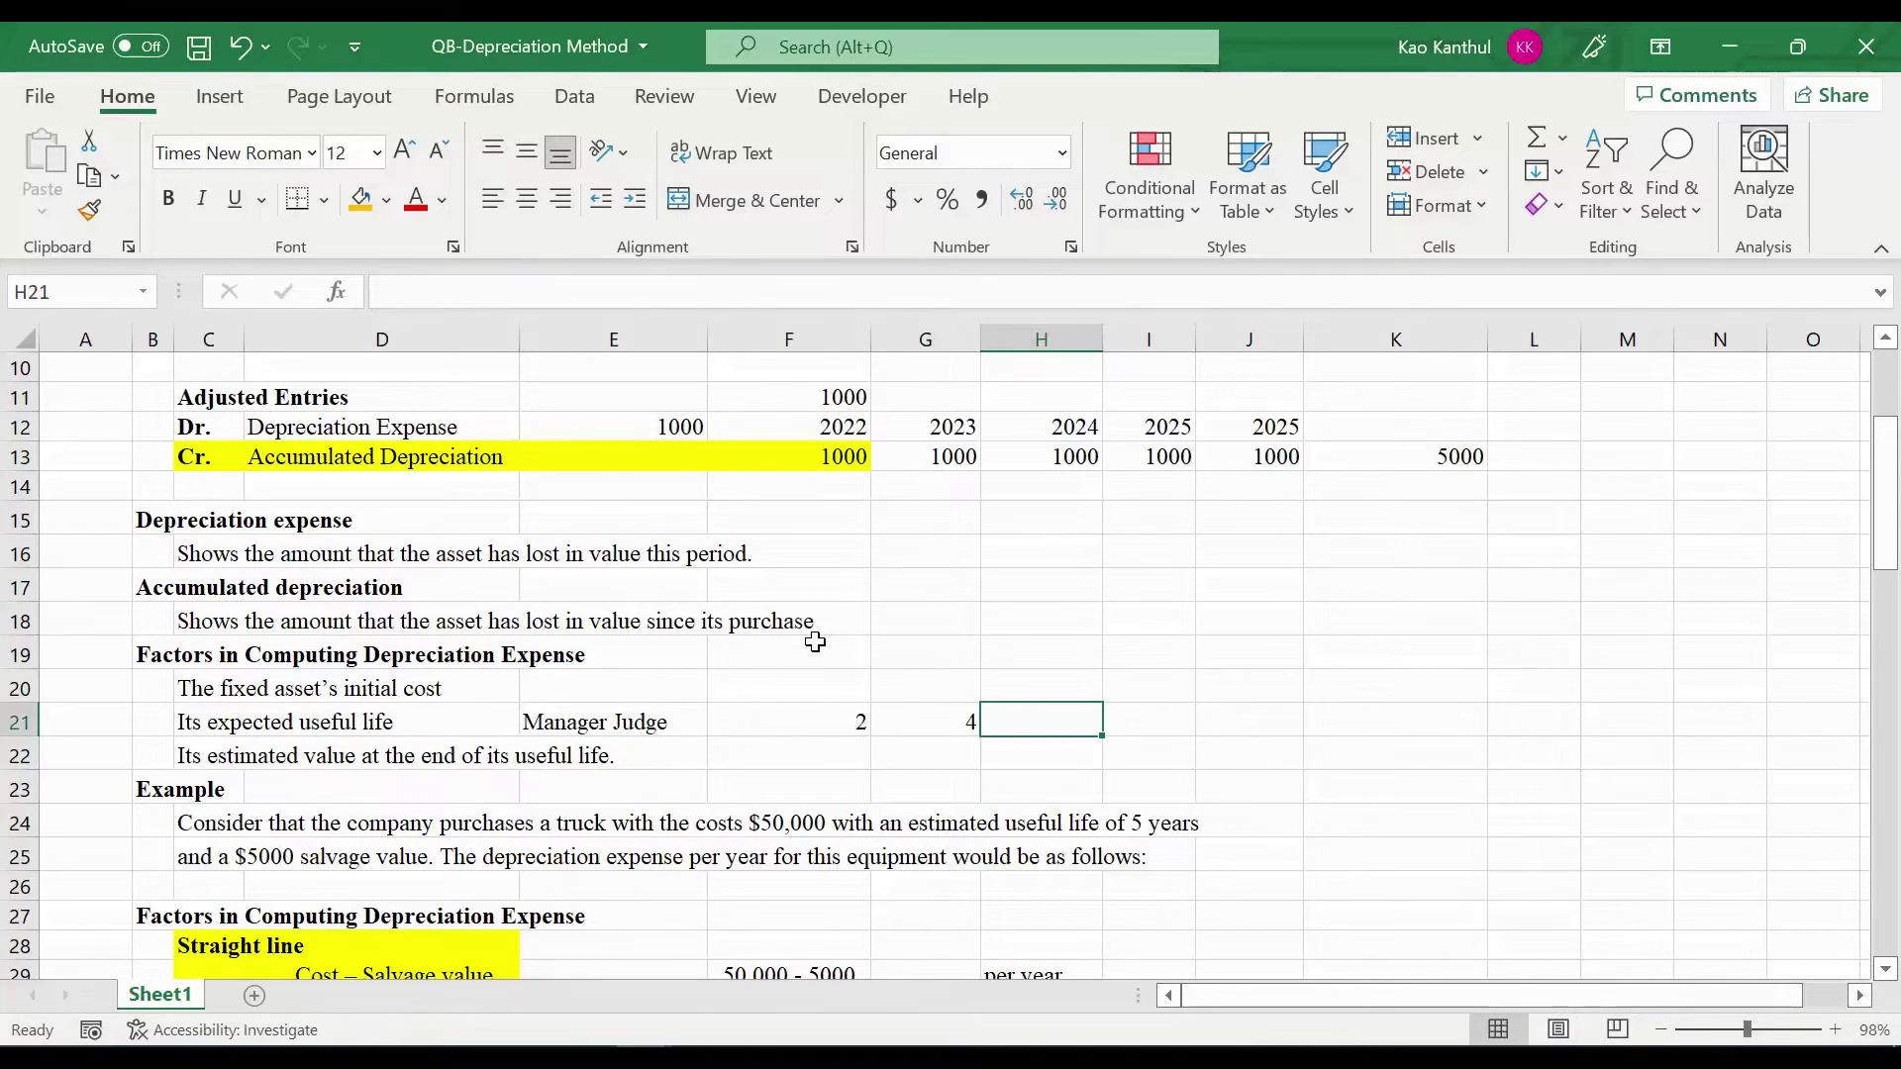
pyautogui.press('Left')
pyautogui.press('Left')
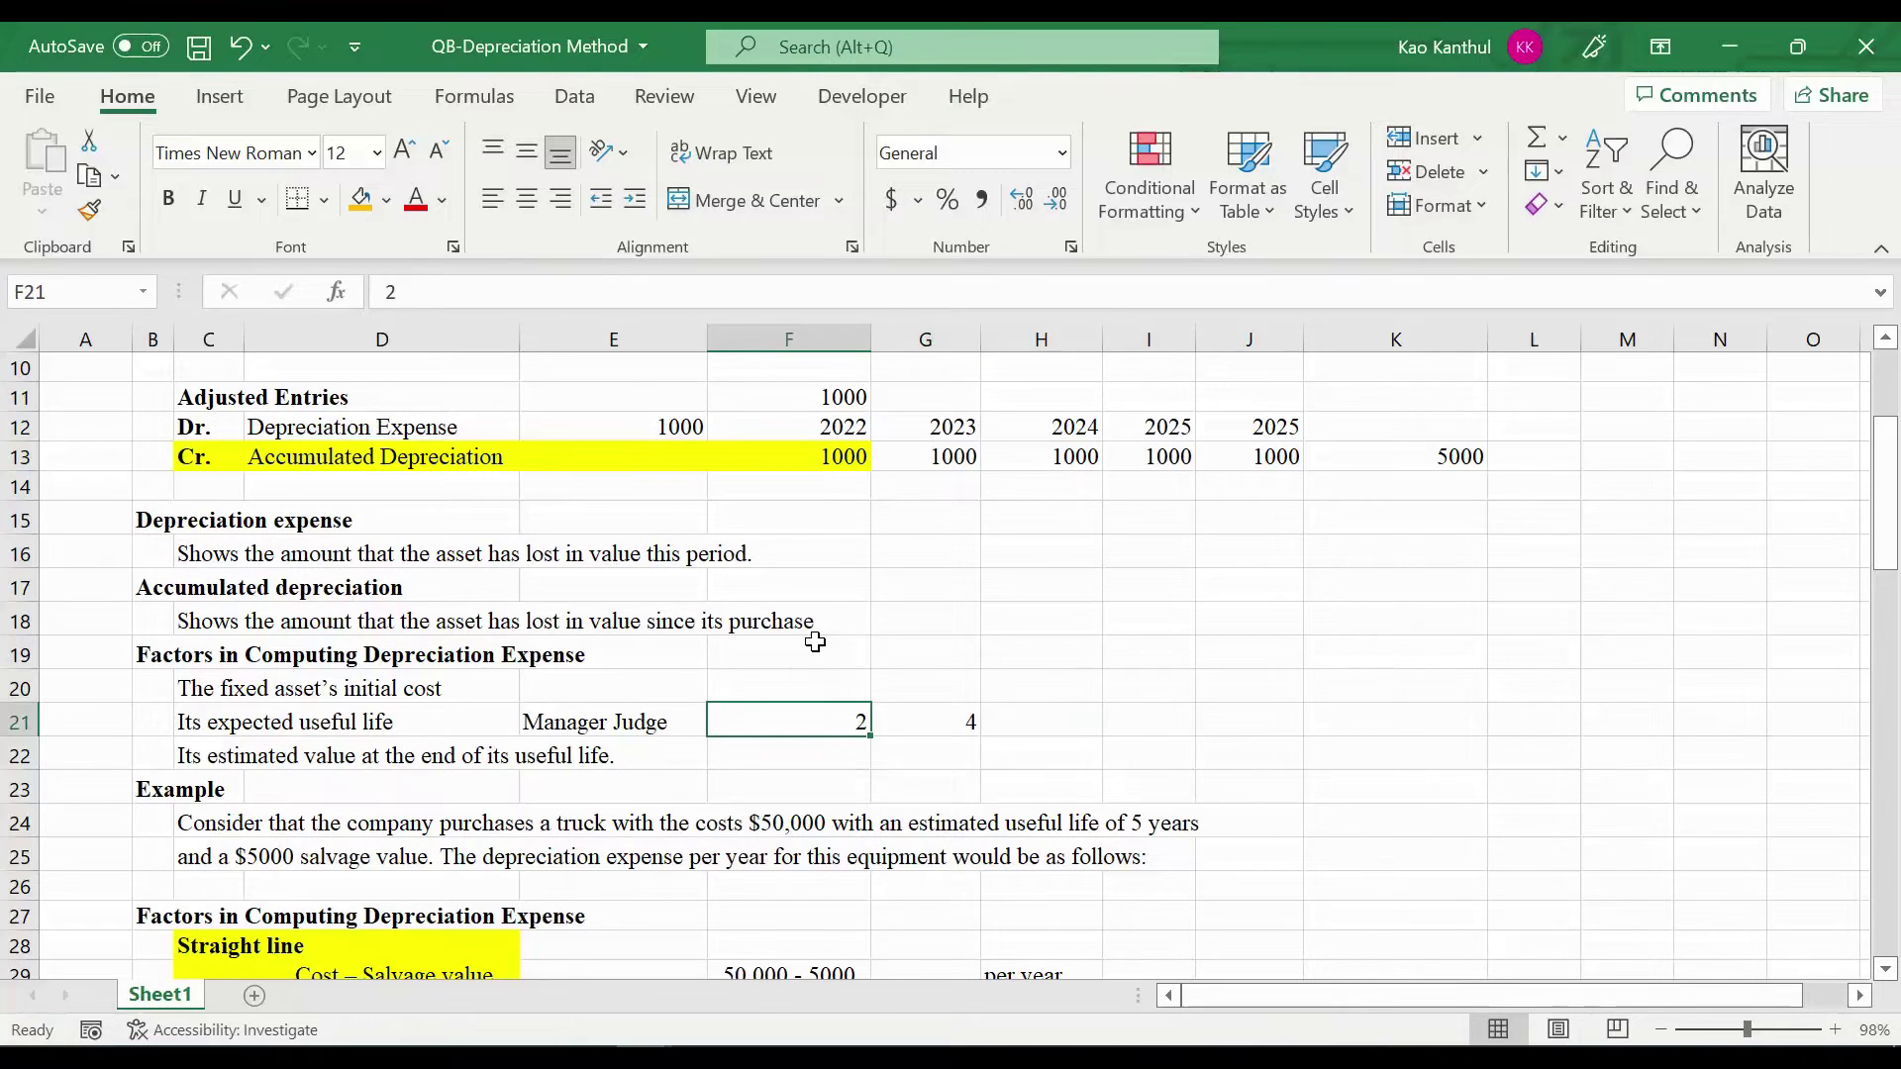
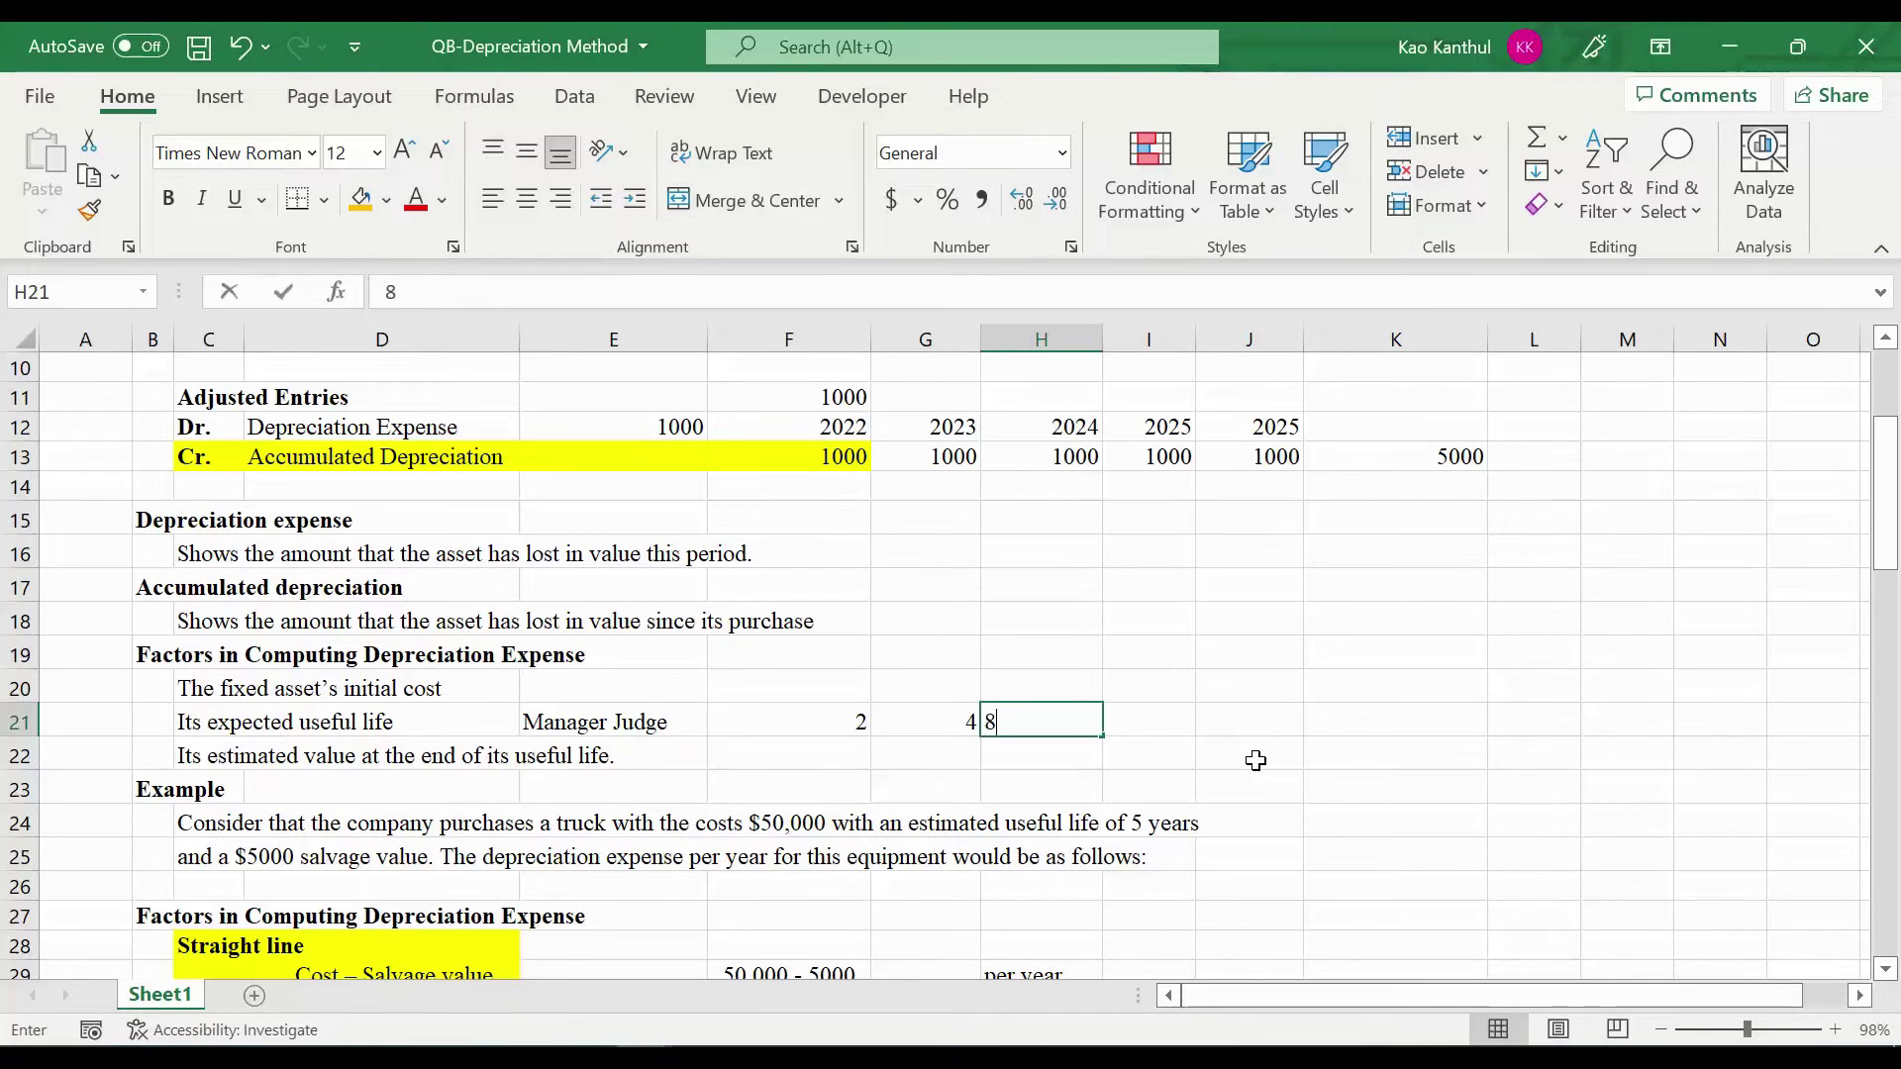
# Enter the example amount 800 in H21 and calculate the annual depreciation in I21 as H21 divided by G21
pyautogui.write('800')
pyautogui.press('Tab')
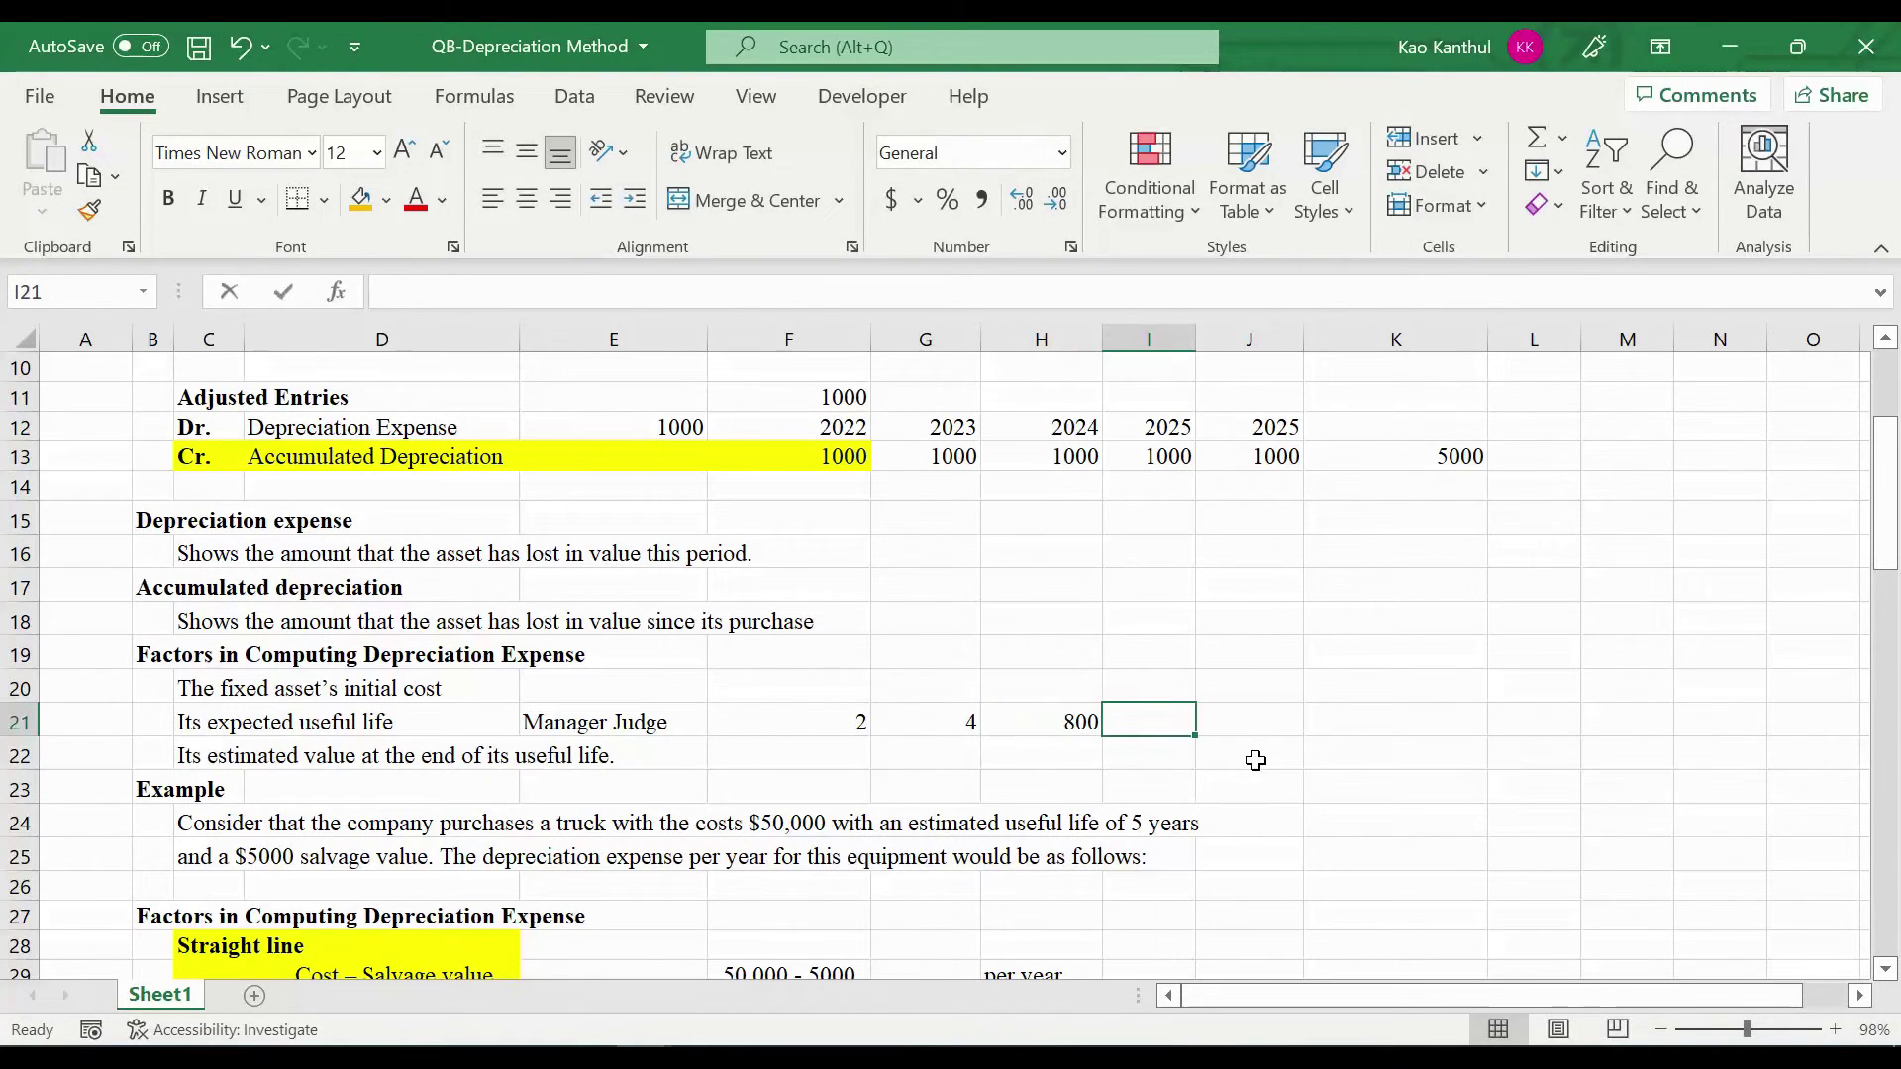
pyautogui.write('=')
pyautogui.press('Left')
pyautogui.press('Left')
pyautogui.press('Left')
pyautogui.press('Right')
pyautogui.press('Right')
pyautogui.write('/')
pyautogui.press('Left')
pyautogui.press('Left')
pyautogui.press('Return')
# Calculate the monthly depreciation in J21 by dividing the annual amount in I21 by 12
pyautogui.press('Up')
pyautogui.press('Right')
pyautogui.press('Right')
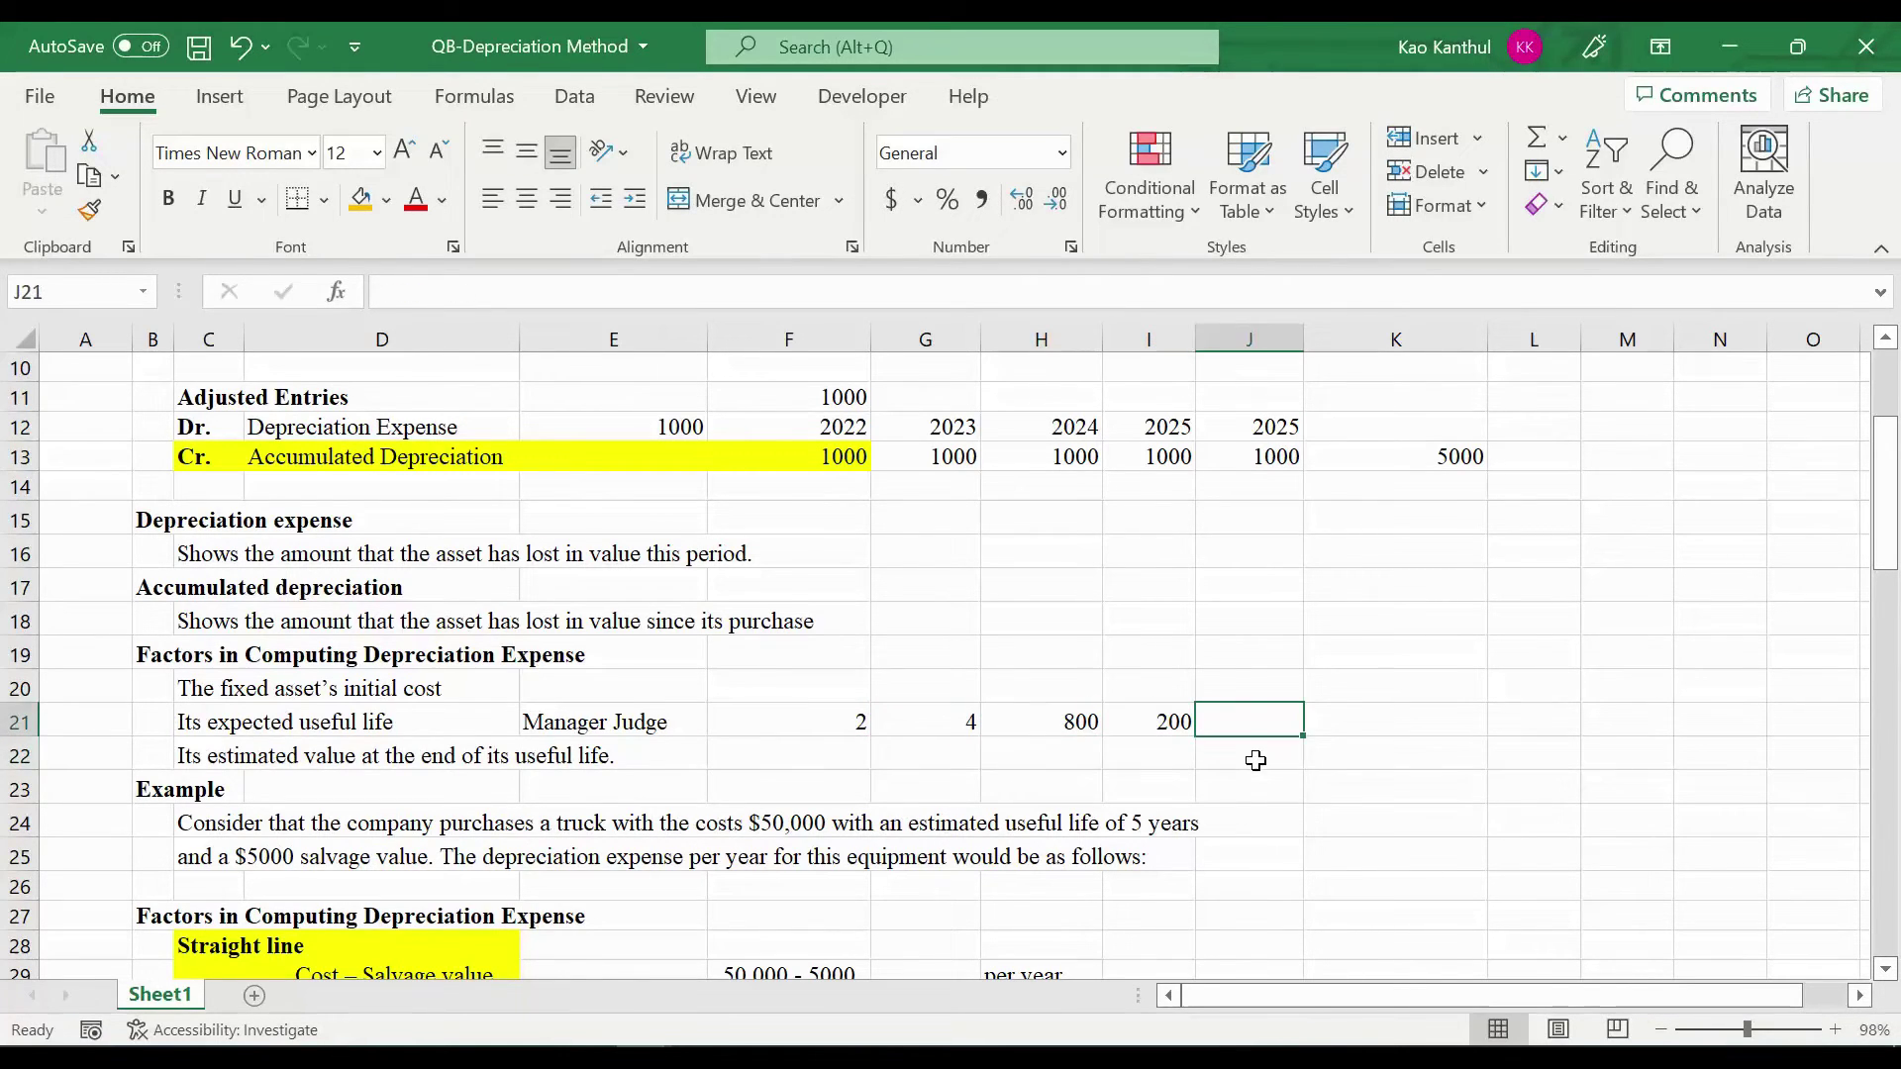
pyautogui.write('=')
pyautogui.press('Left')
pyautogui.write('/12')
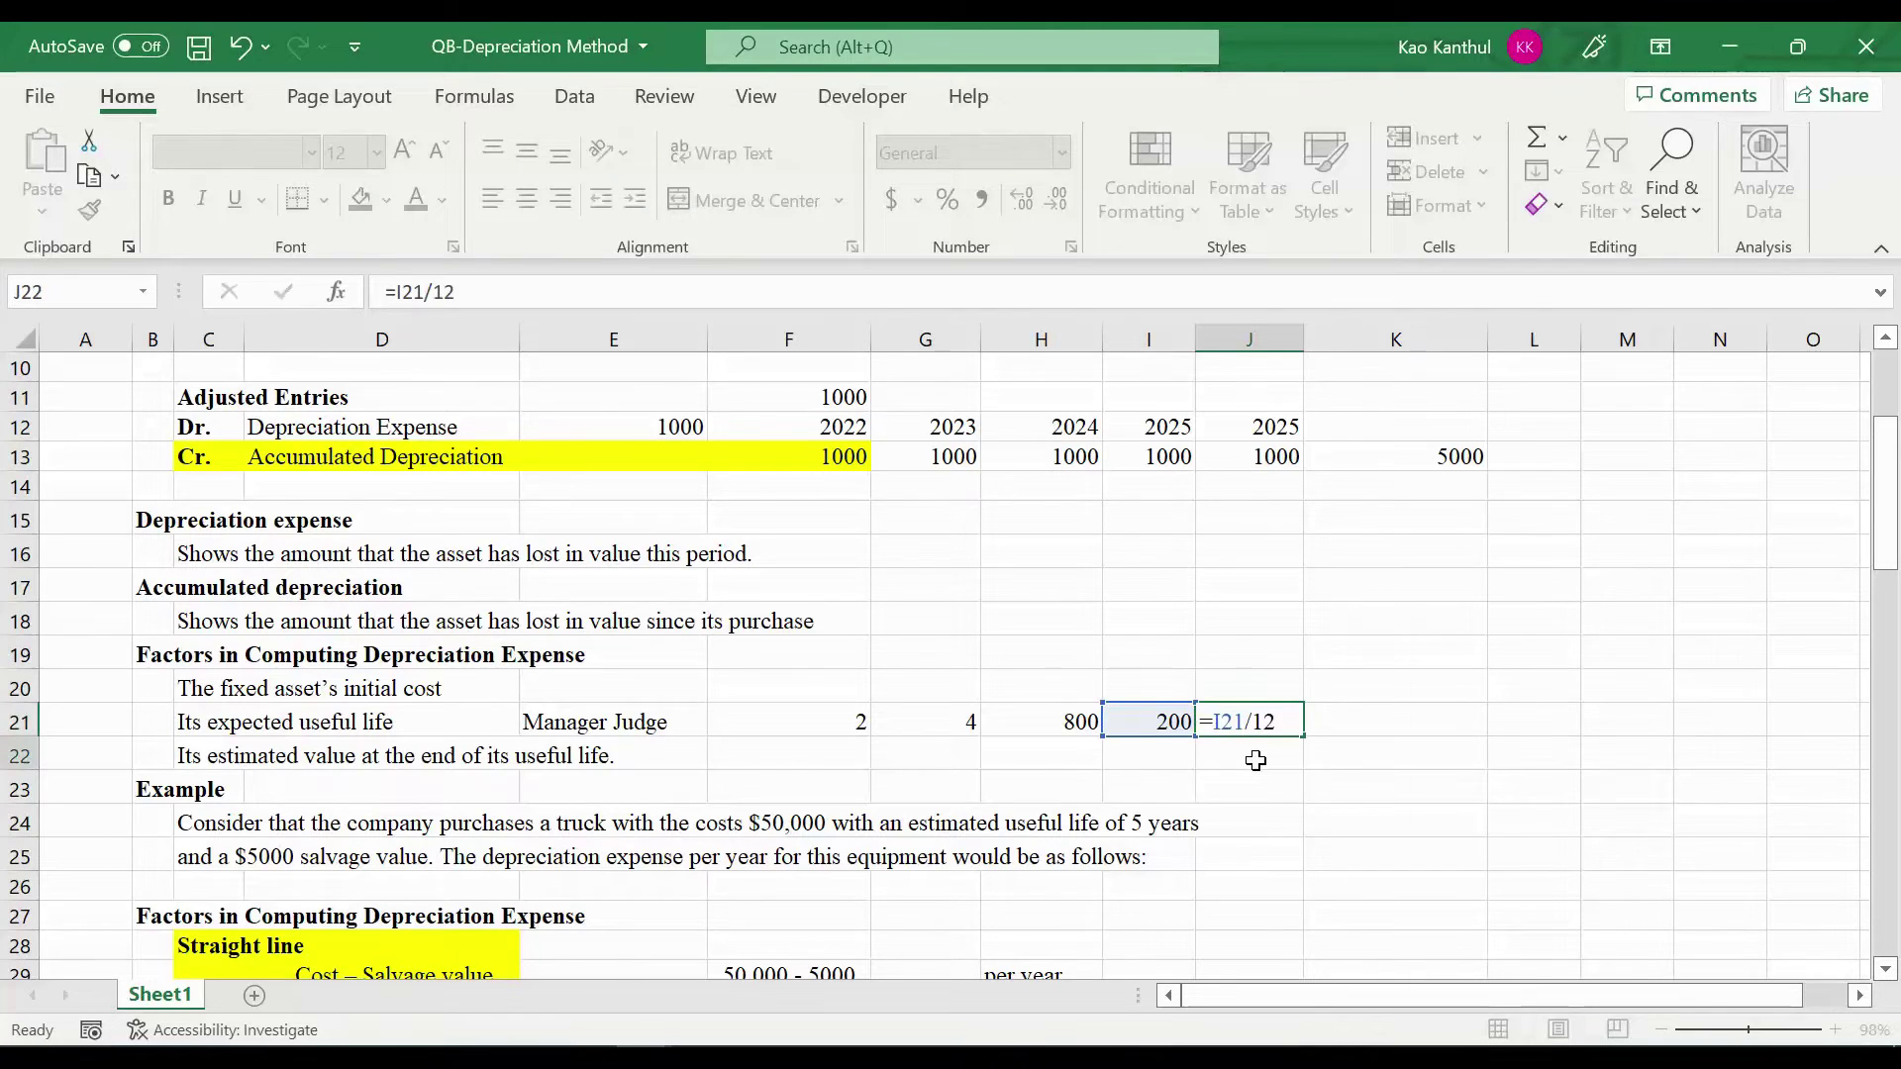
pyautogui.press('Return')
pyautogui.press('Up')
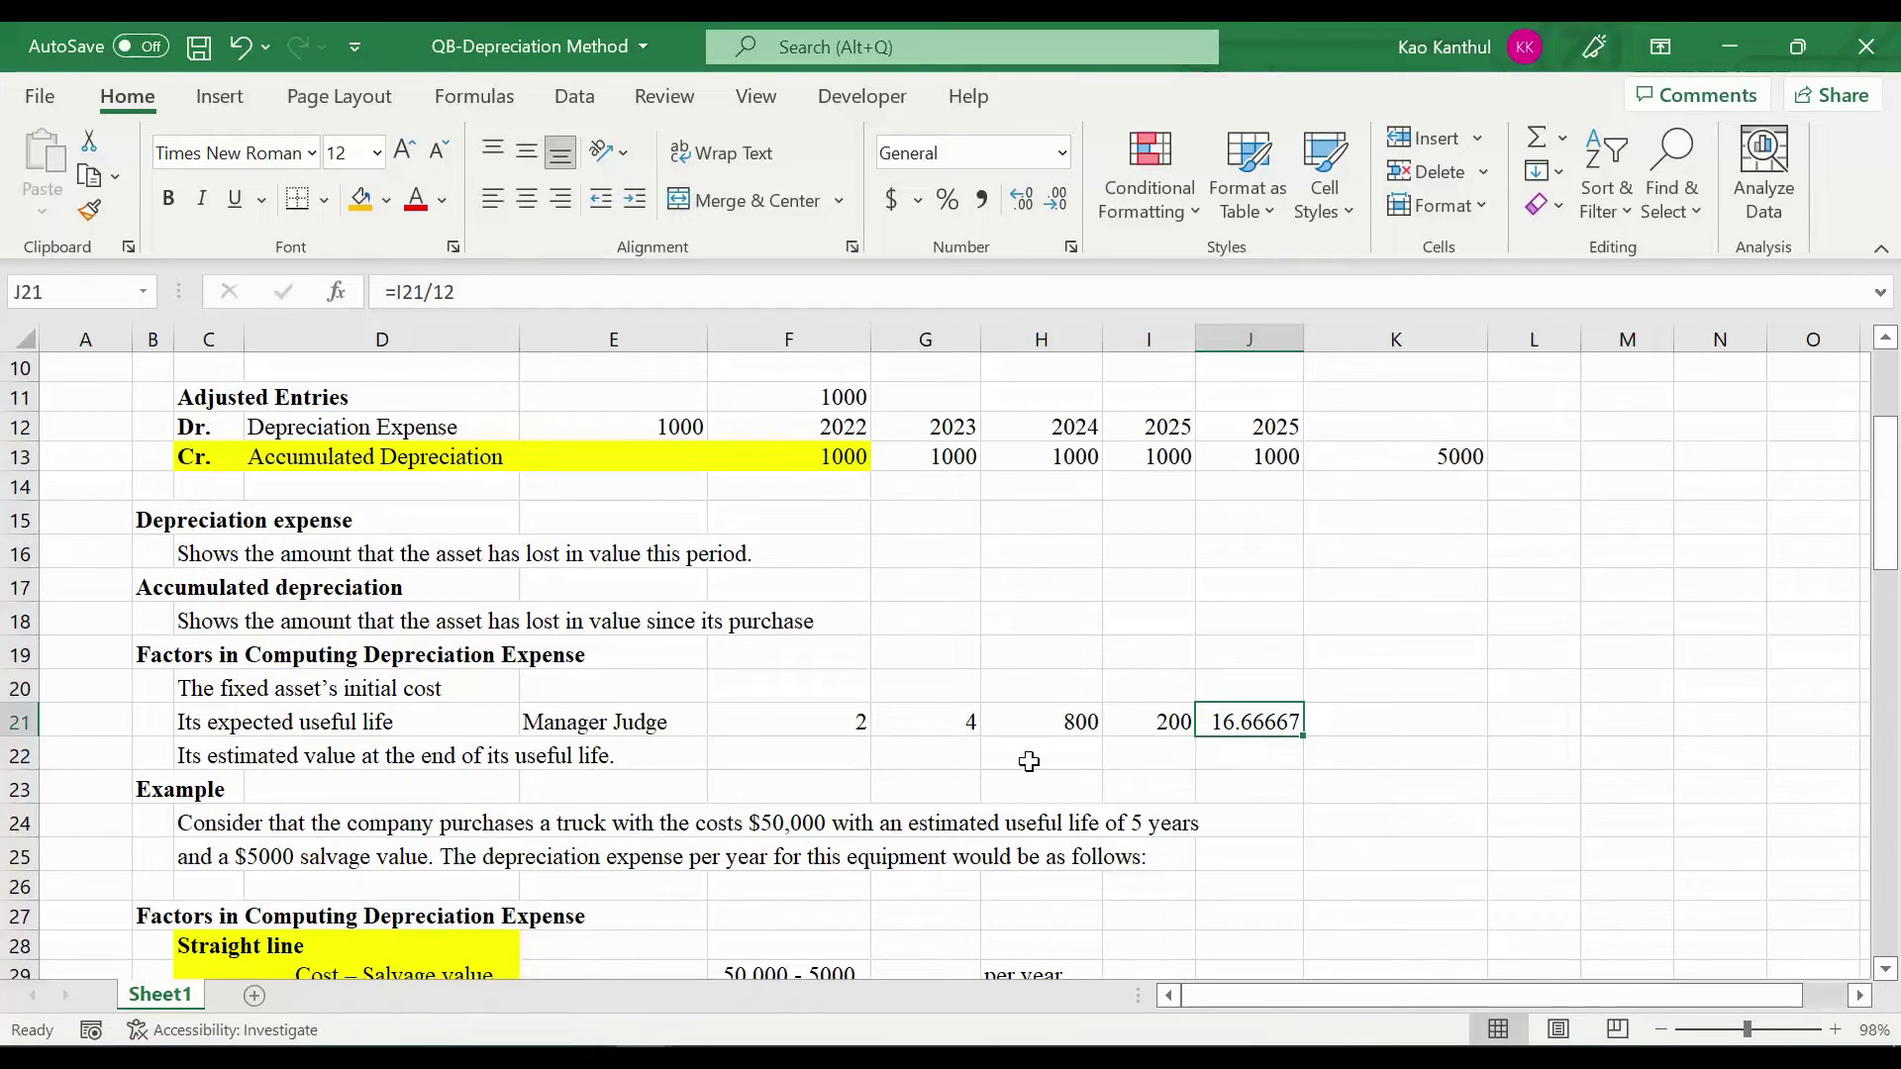
# Clear the example figures from F21:J21, beside the "Manager Judge" note
pyautogui.click(690, 724)
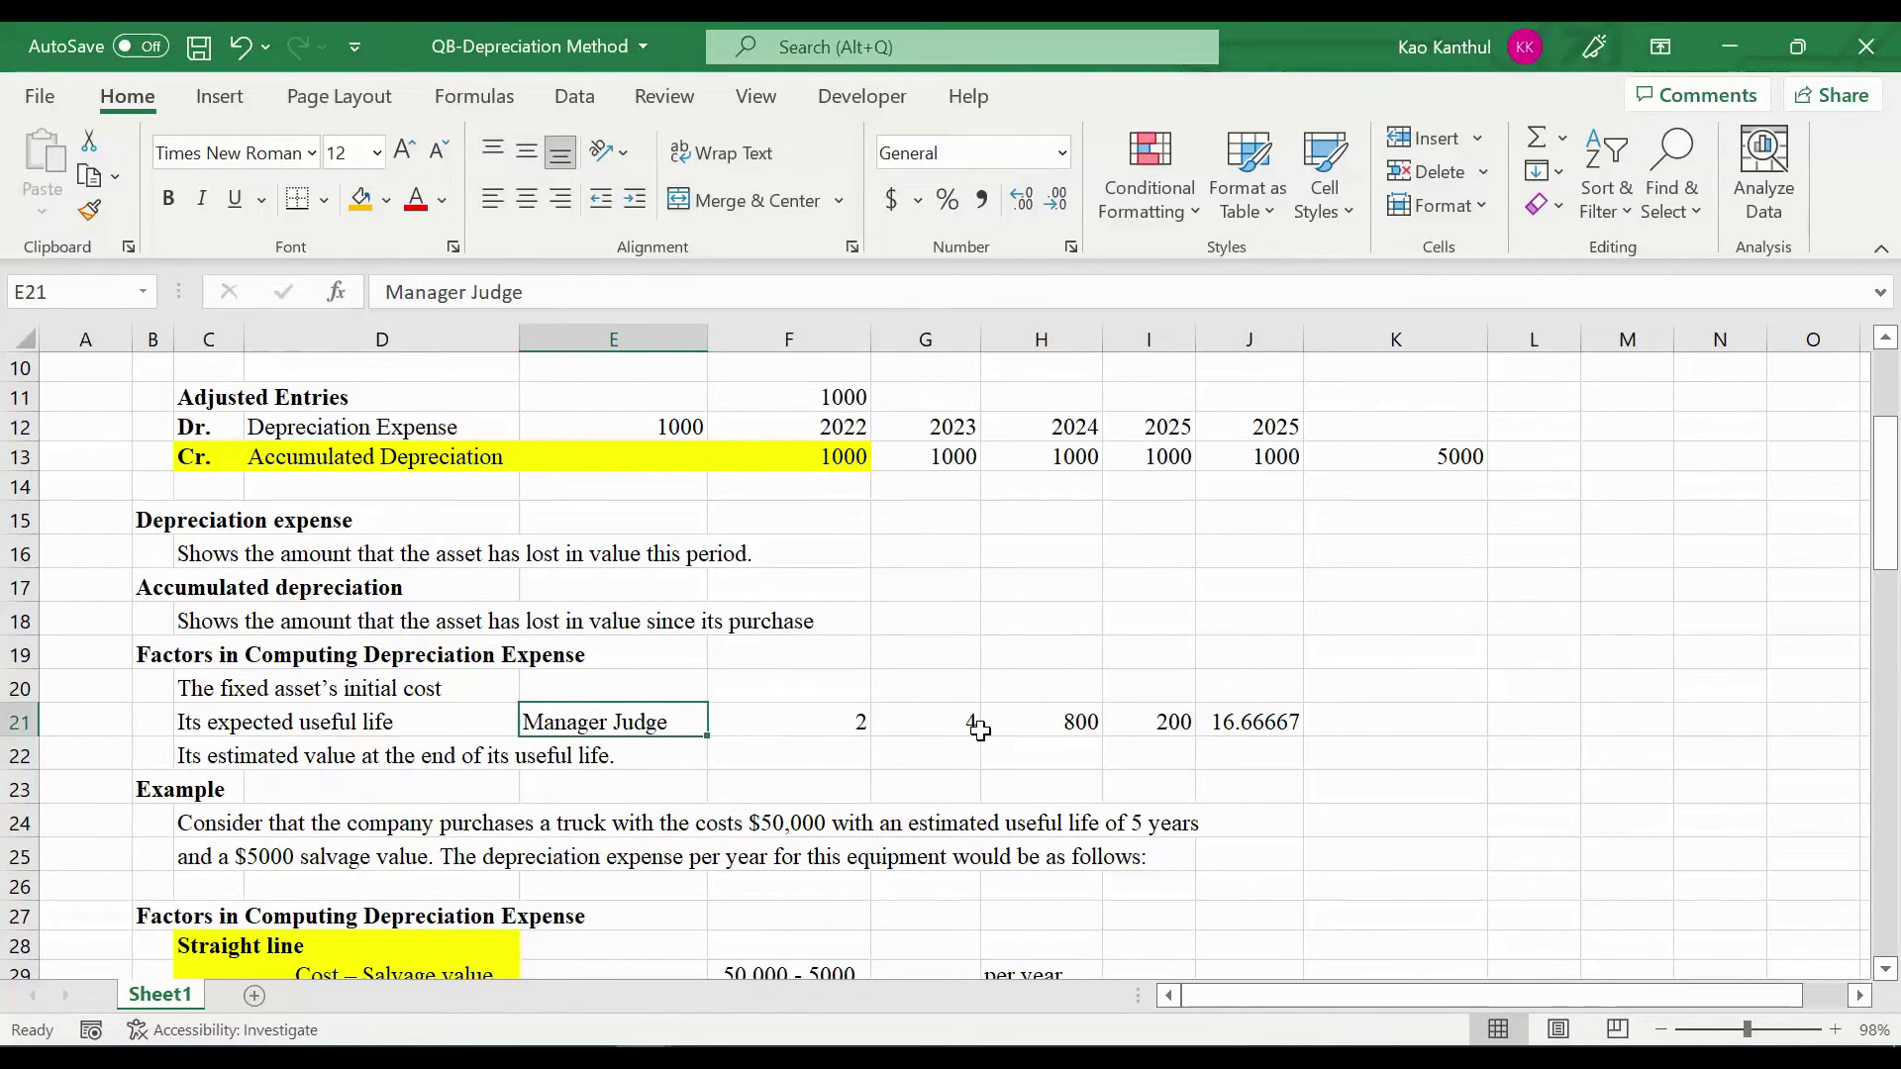
pyautogui.moveTo(863, 725); pyautogui.dragTo(1239, 713)
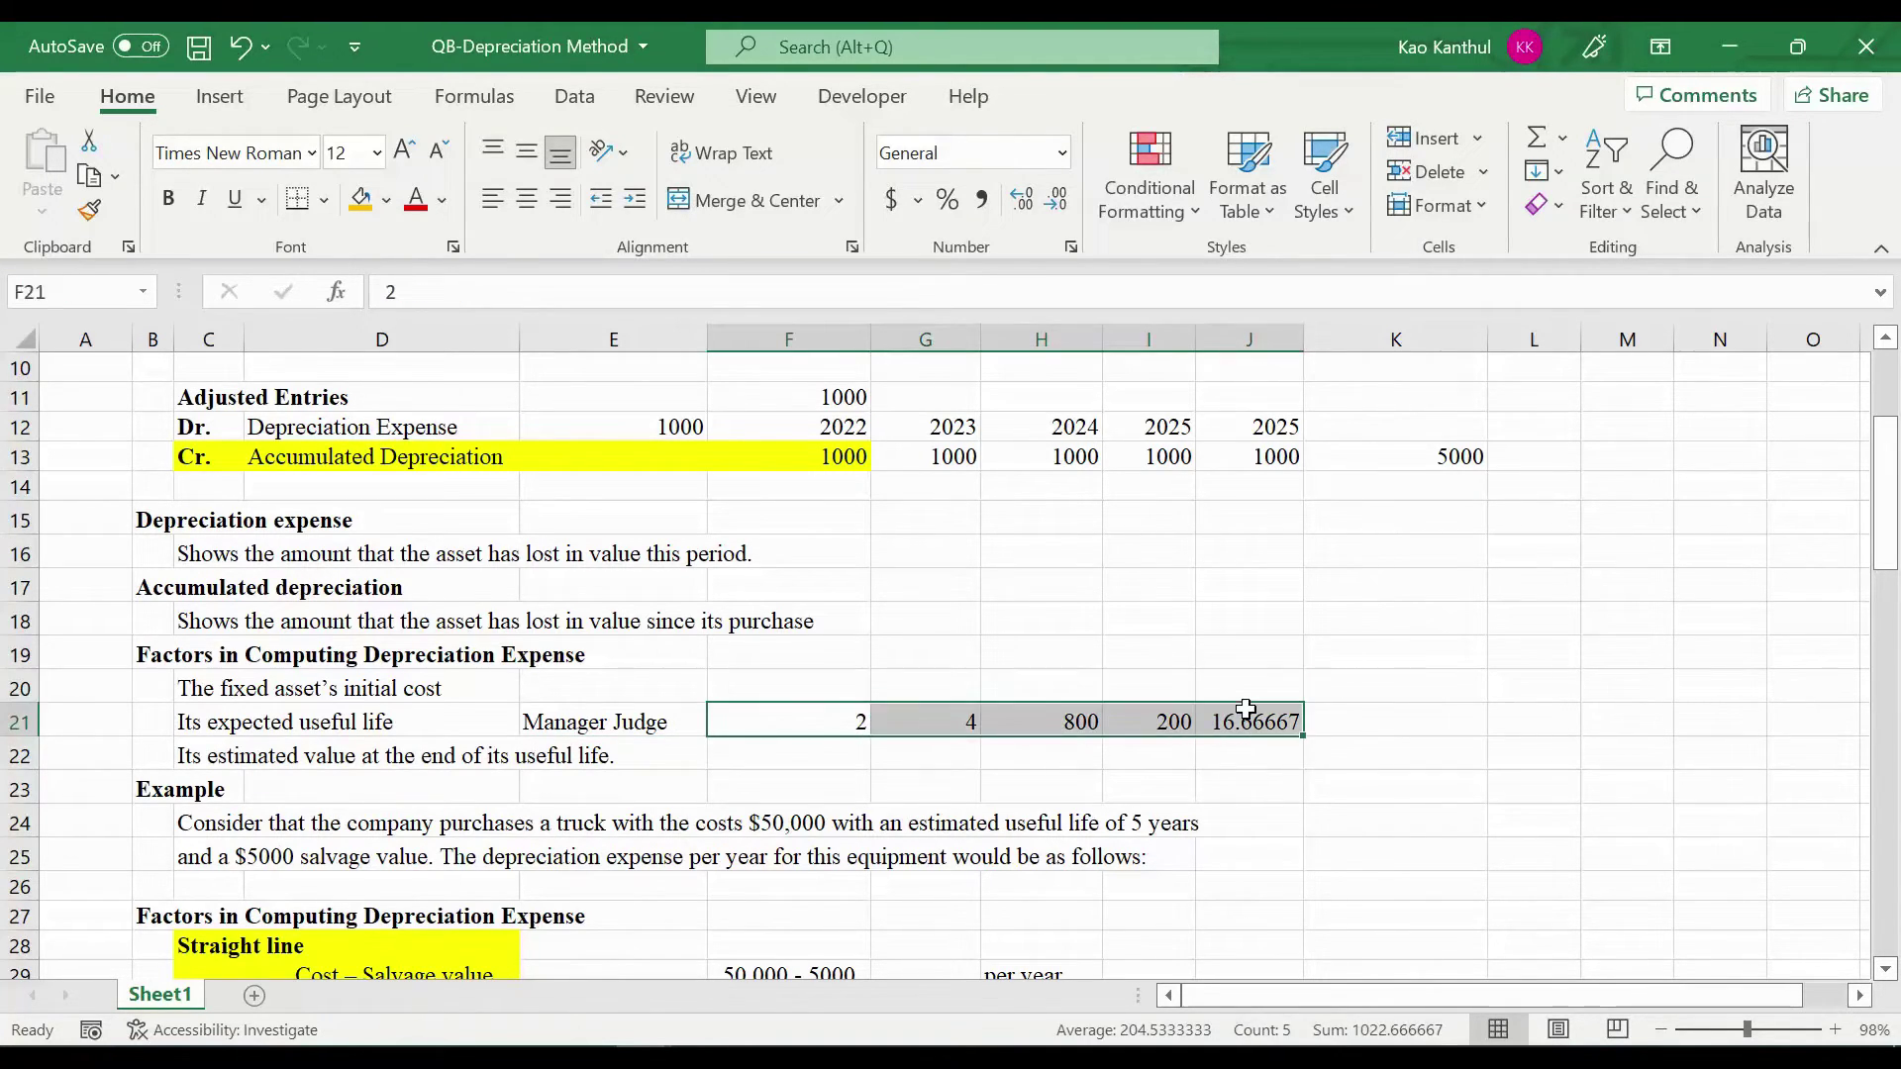
pyautogui.press('Delete')
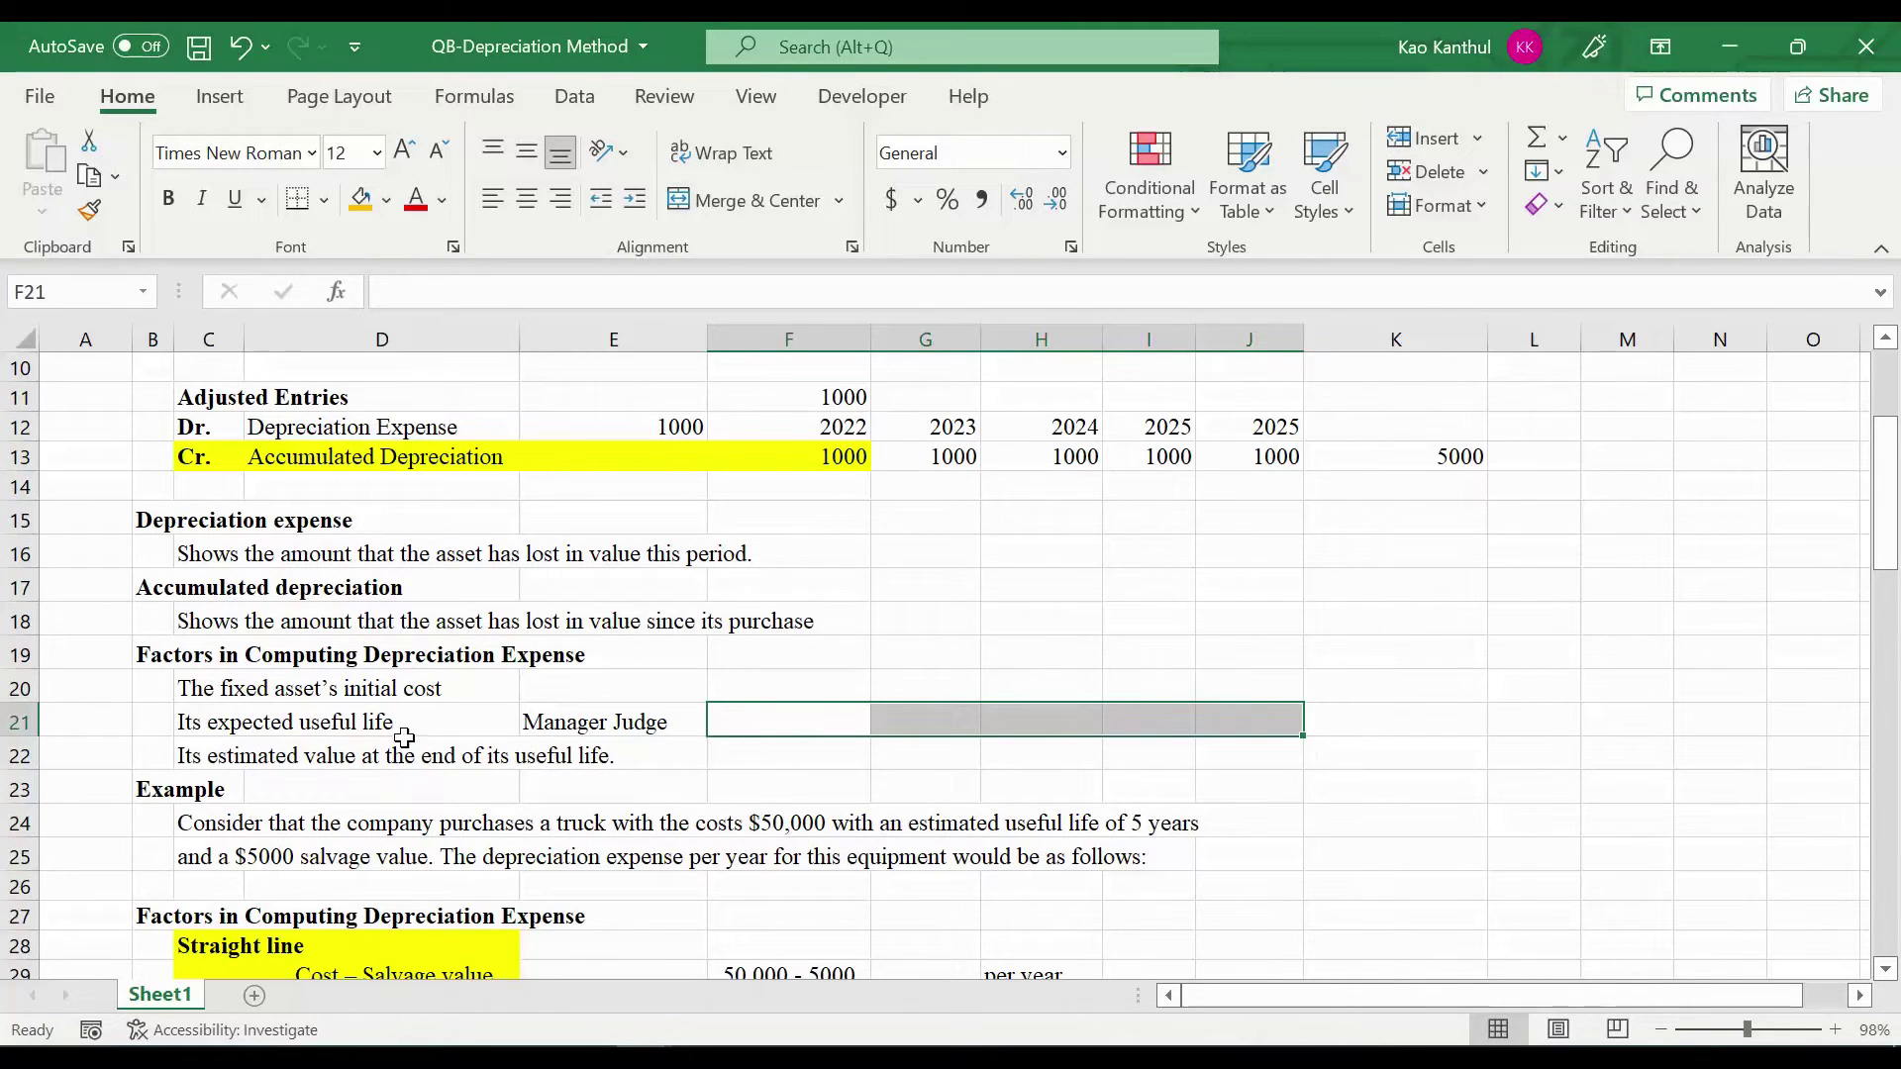
# Enter example values for the three depreciation factors: initial cost 1000 in F20, useful life 5 in F21 and end value 200 in F22
pyautogui.click(561, 726)
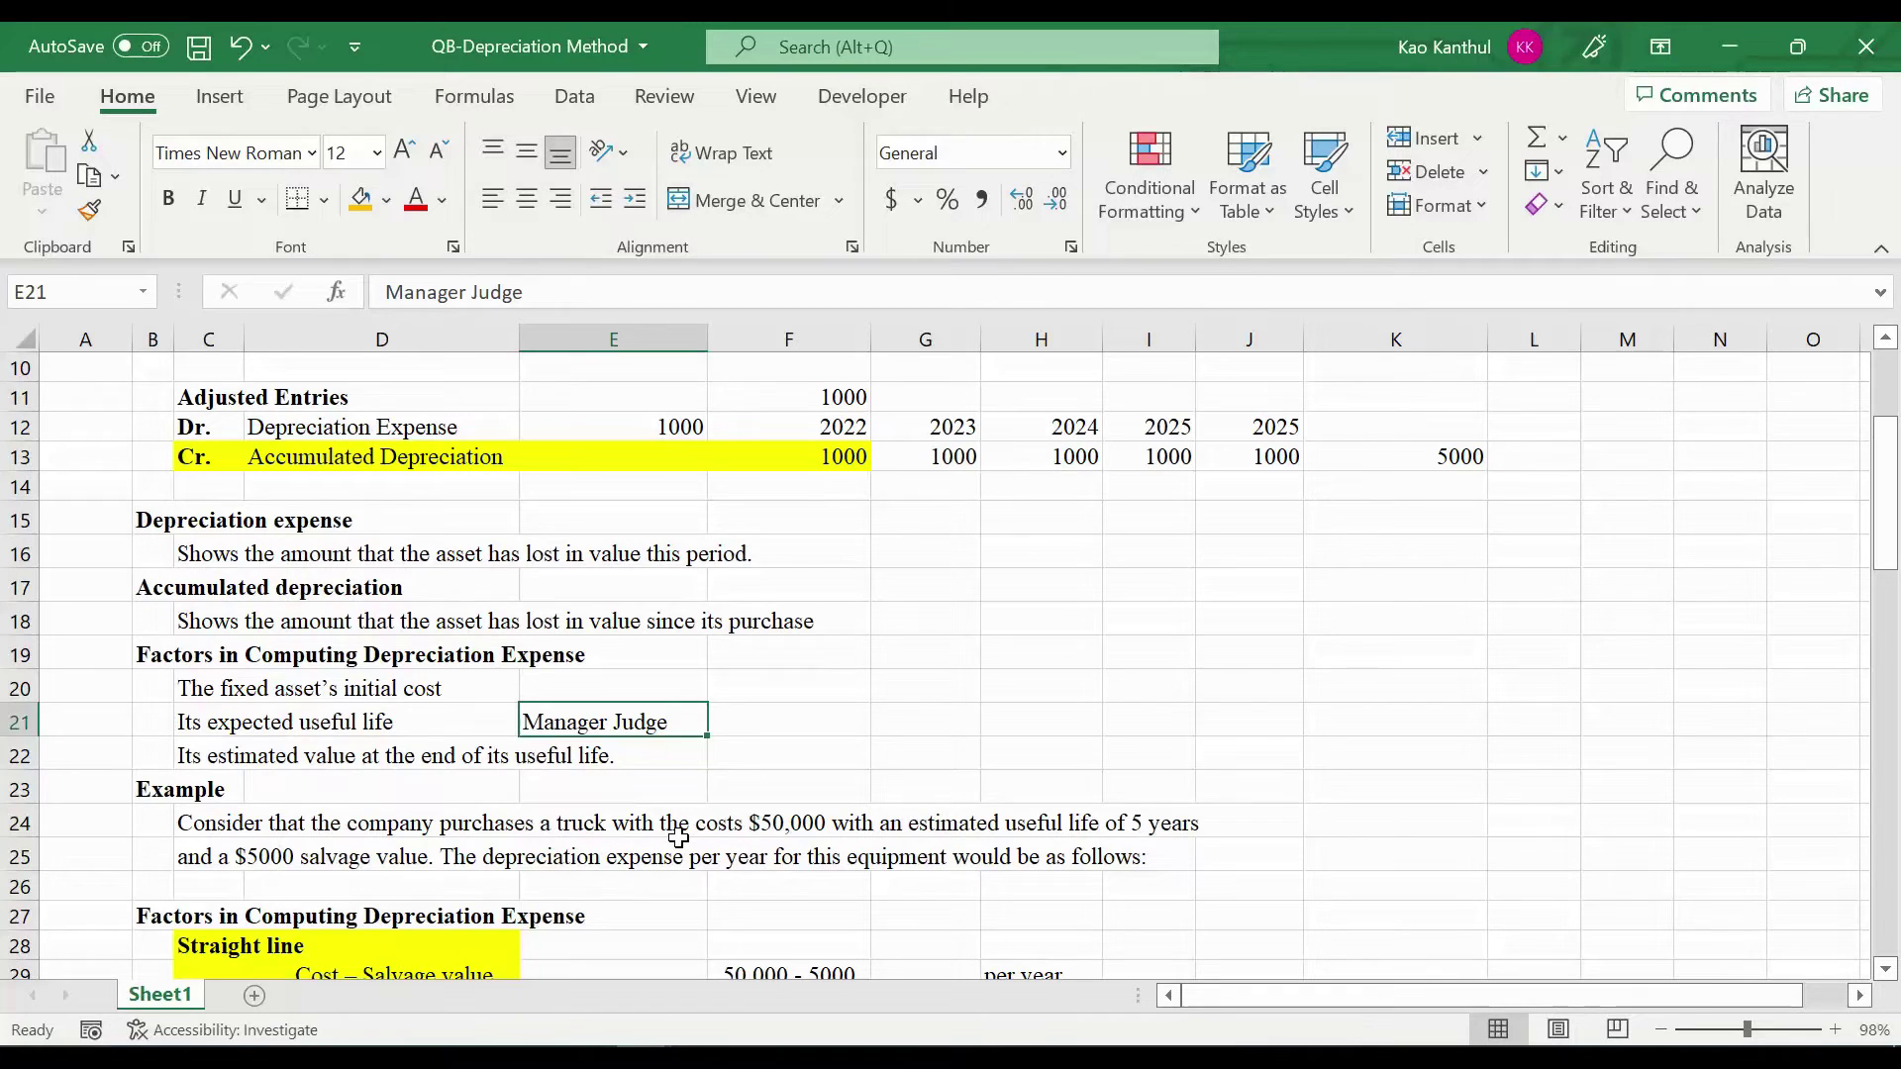
pyautogui.click(236, 757)
pyautogui.scroll(-1, 326, 757)
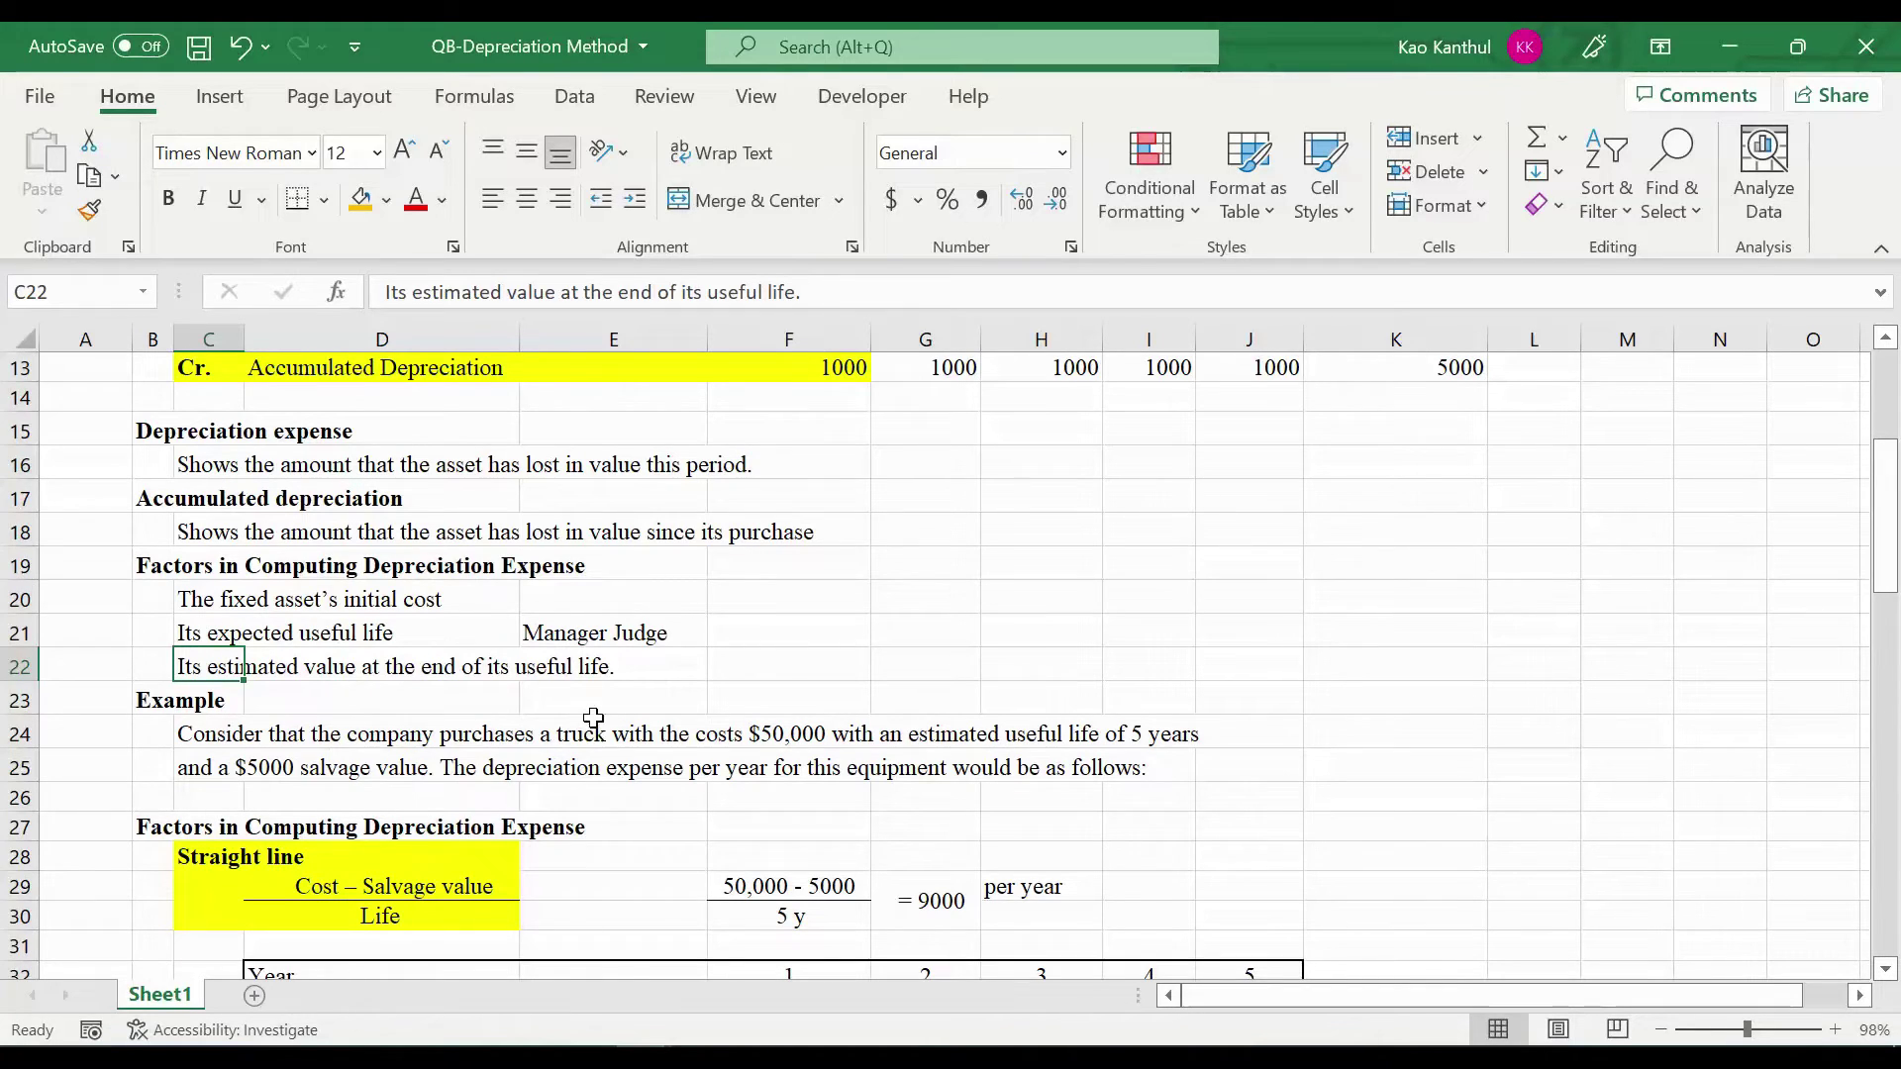
pyautogui.moveTo(245, 598); pyautogui.dragTo(240, 664)
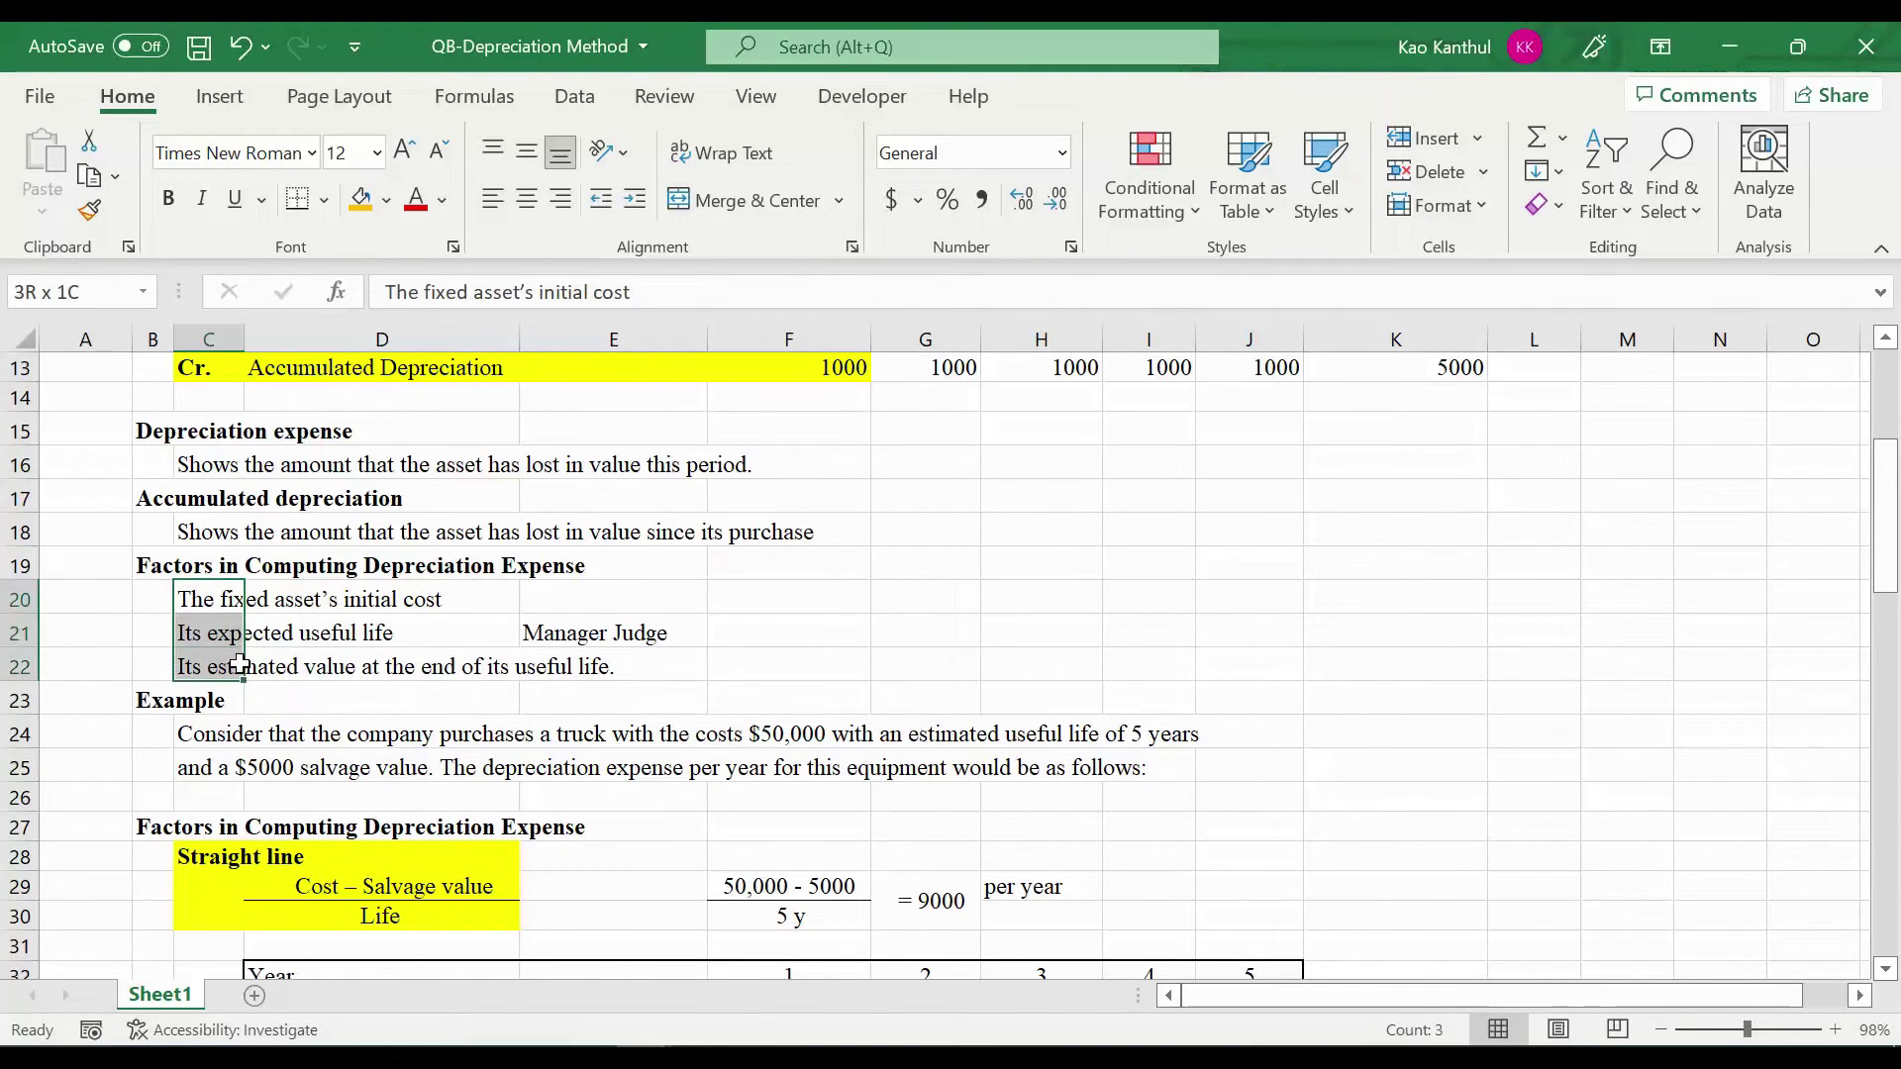
pyautogui.click(782, 601)
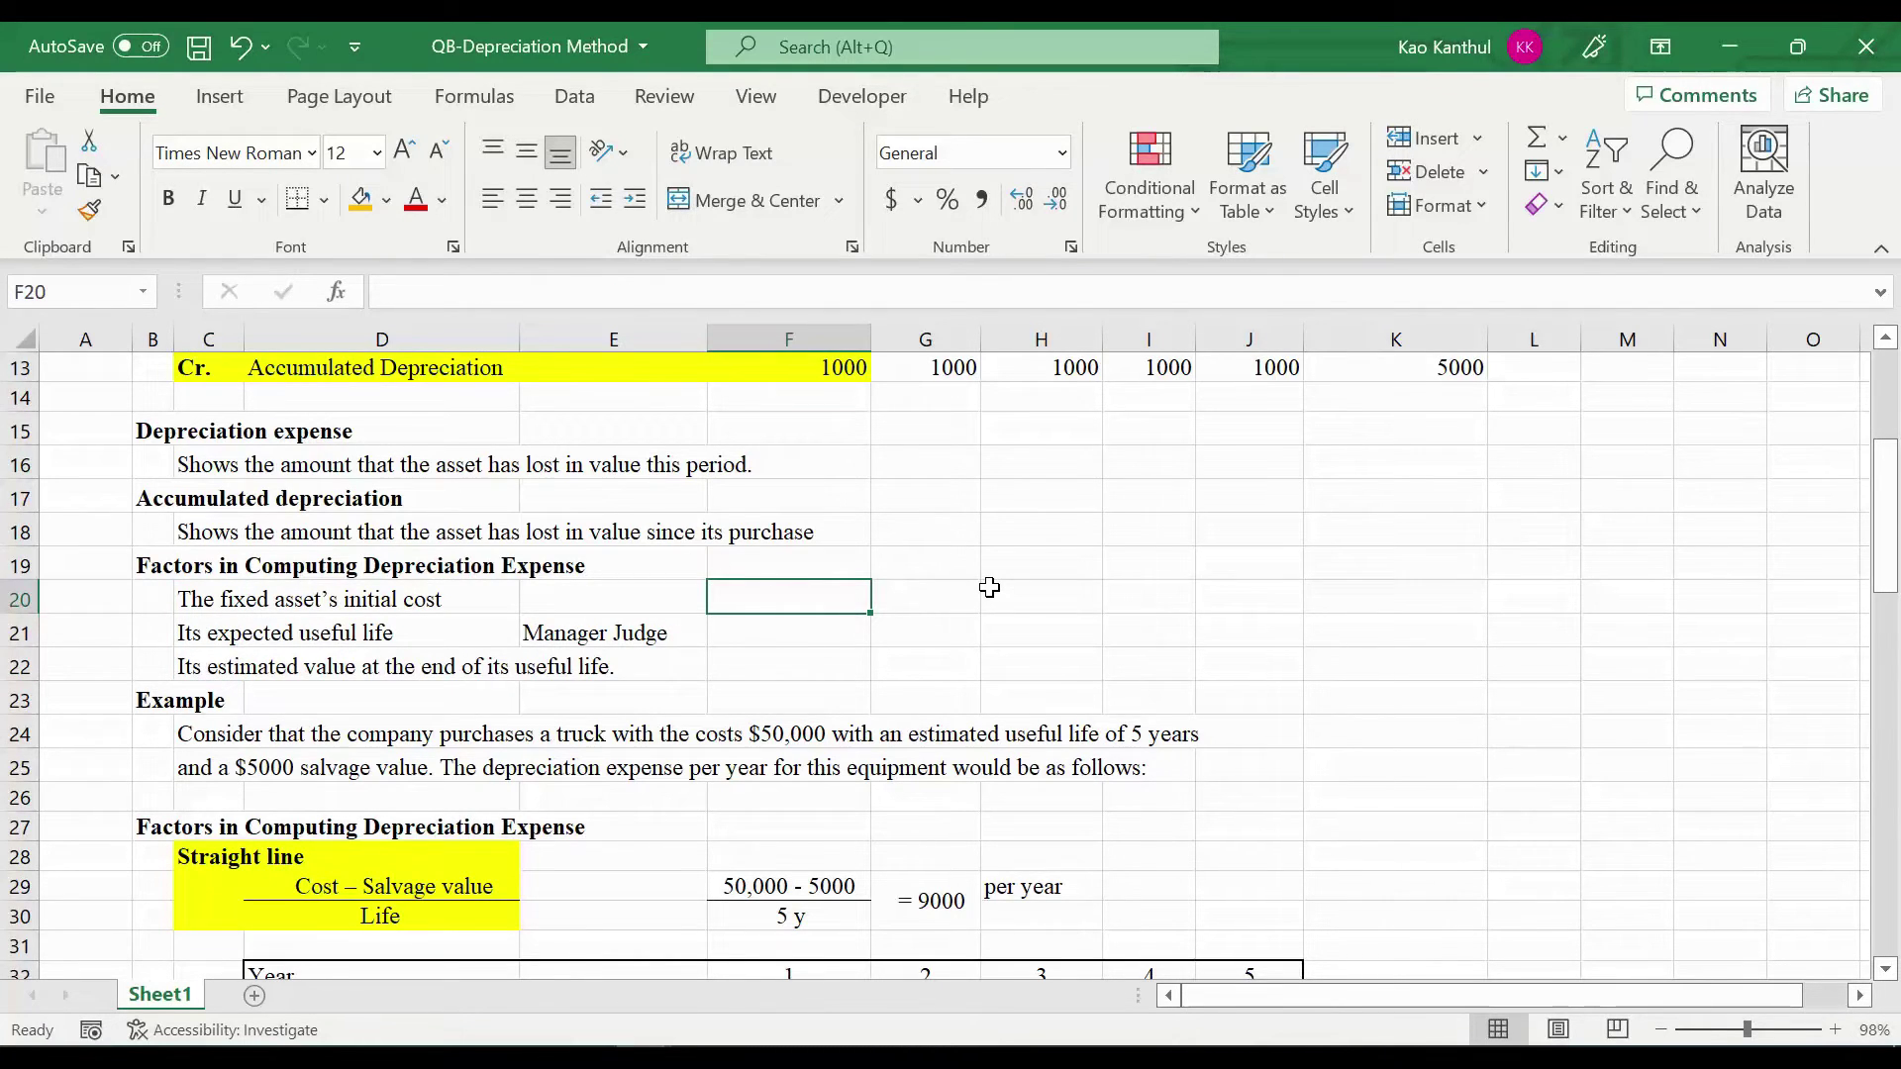
pyautogui.write('1000')
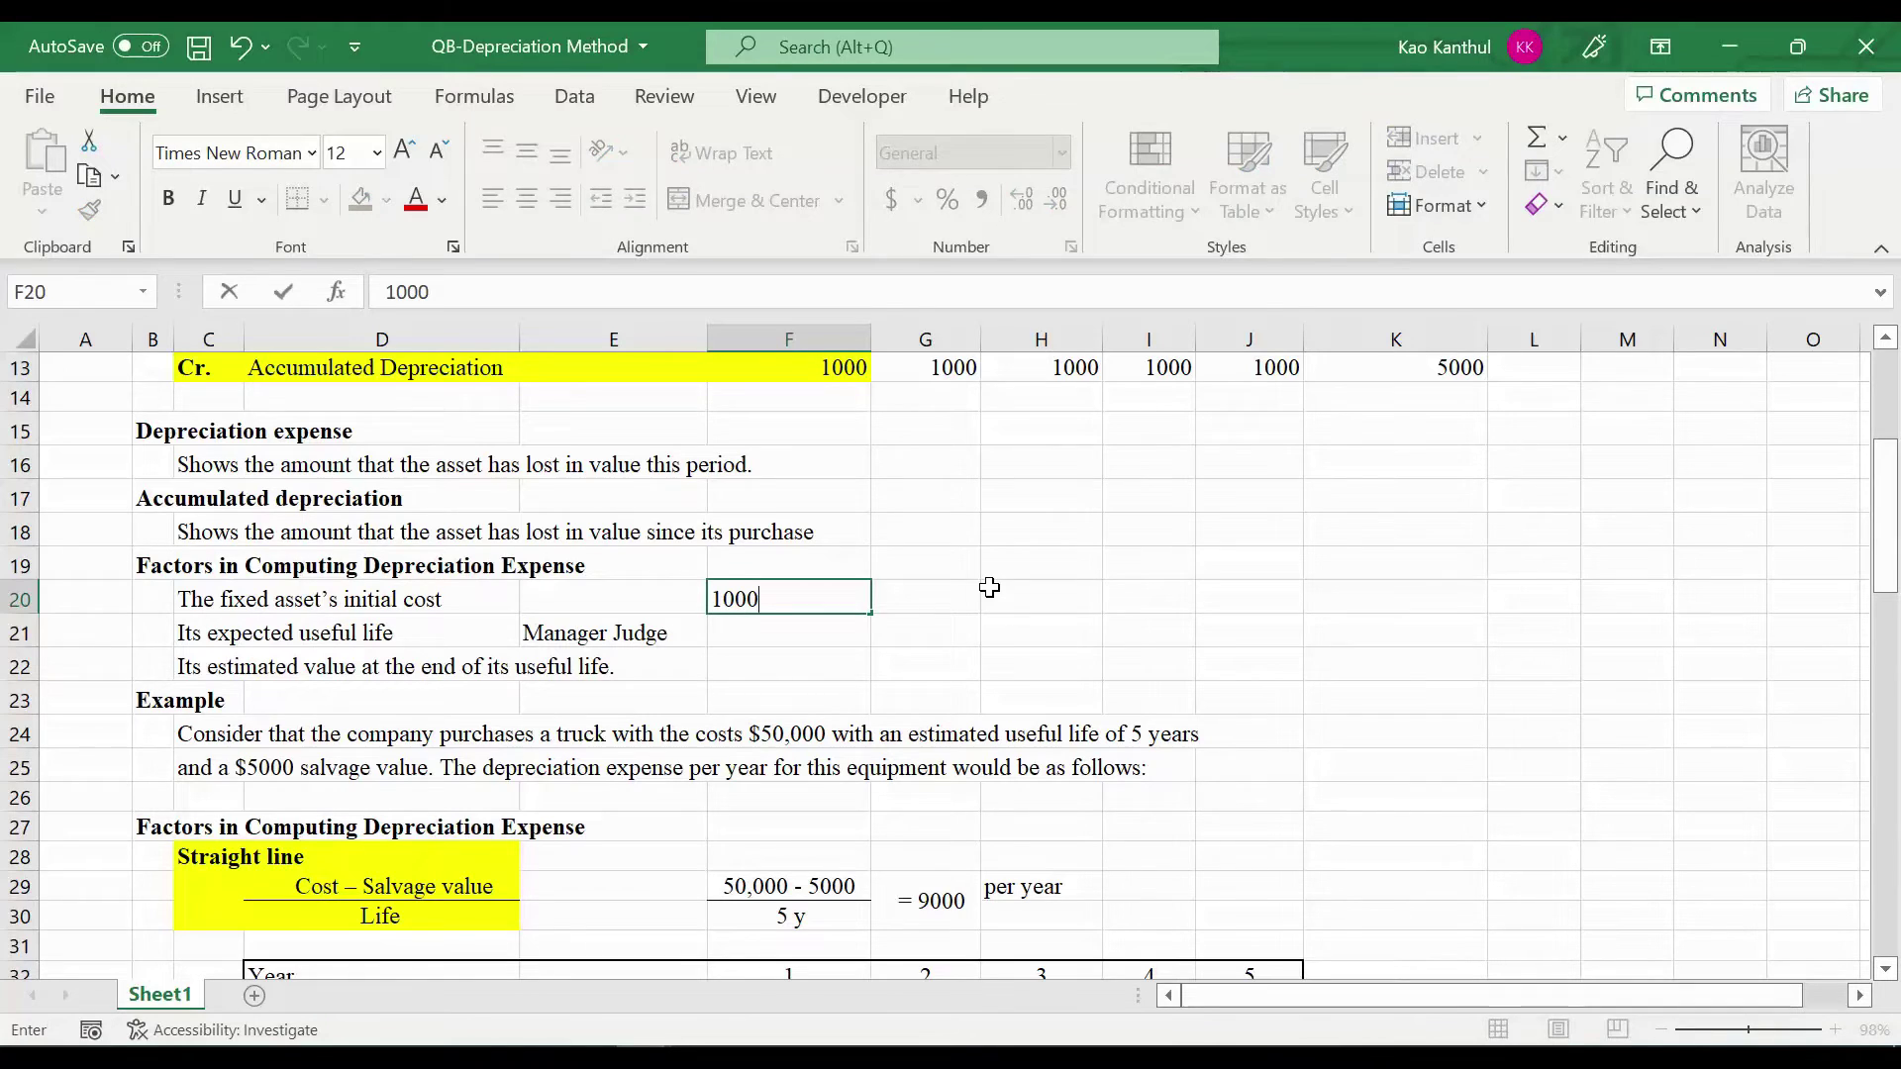
pyautogui.press('Return')
pyautogui.write('5')
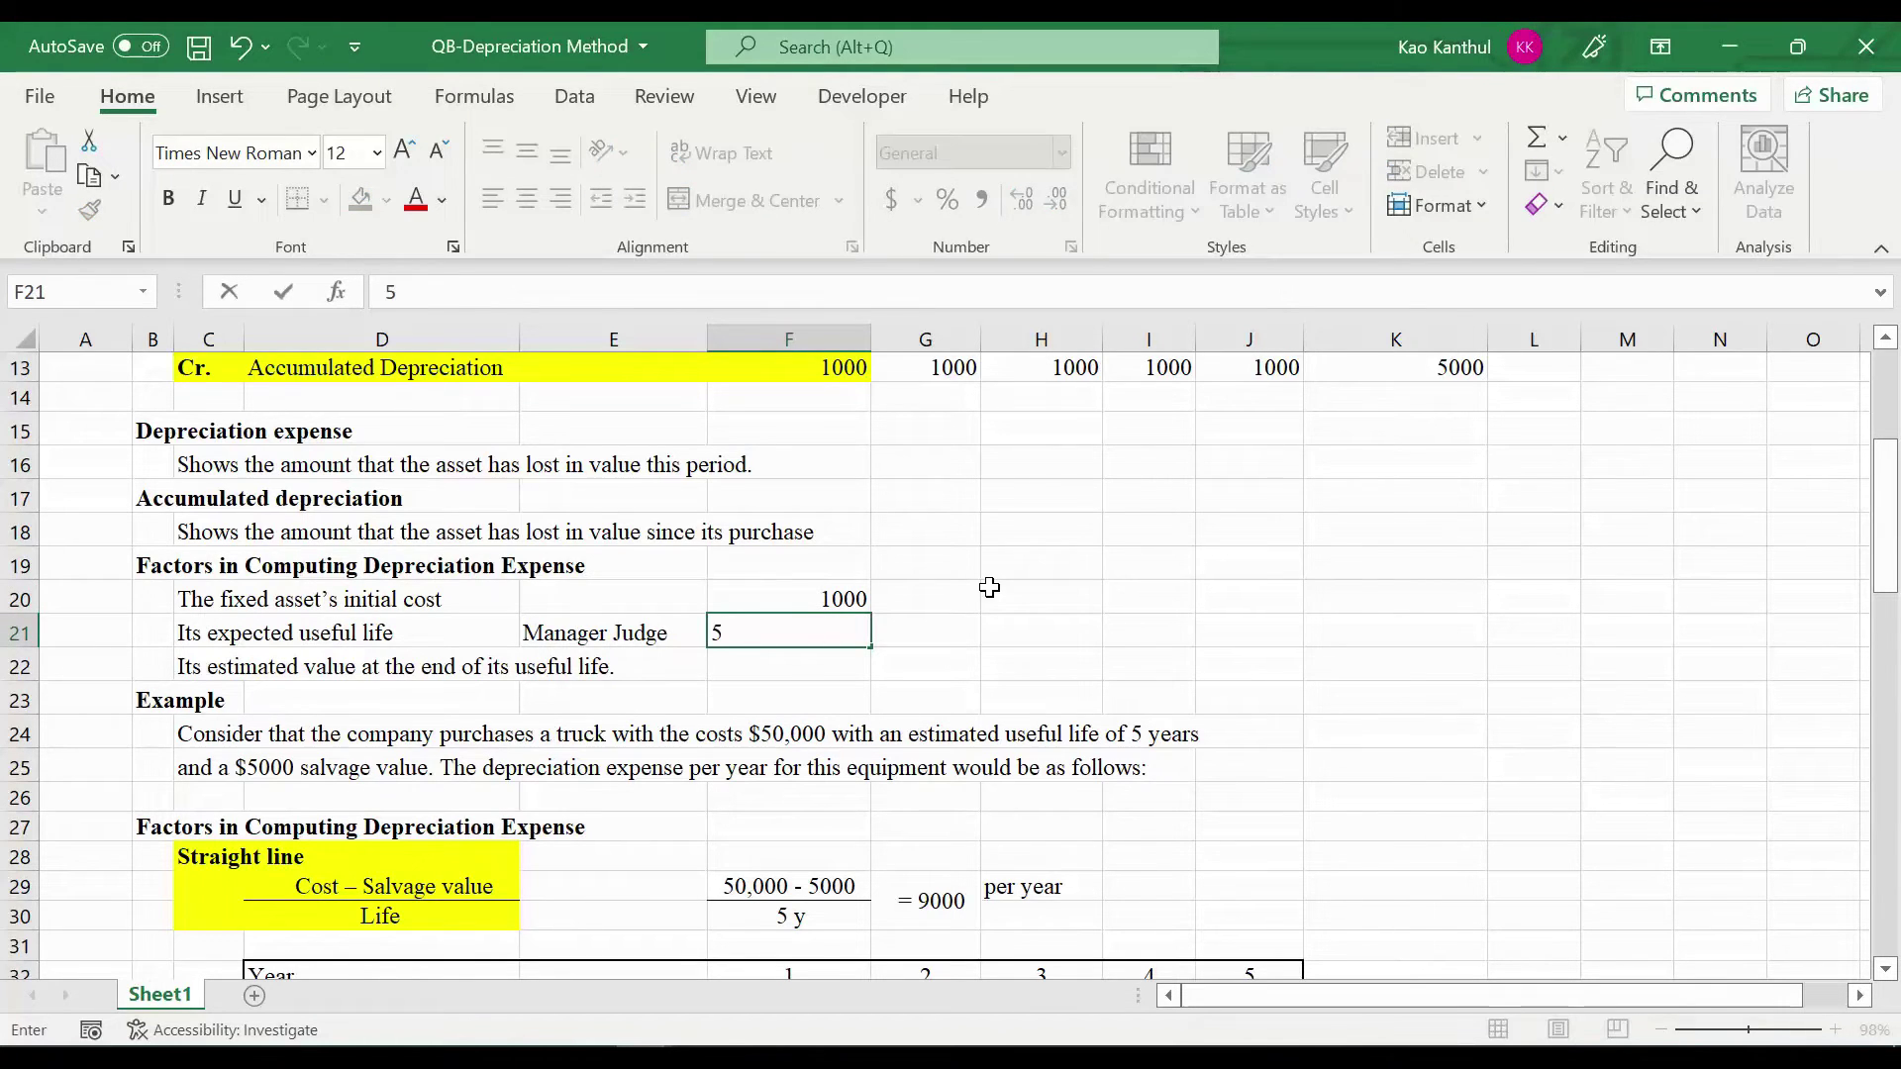
pyautogui.press('Return')
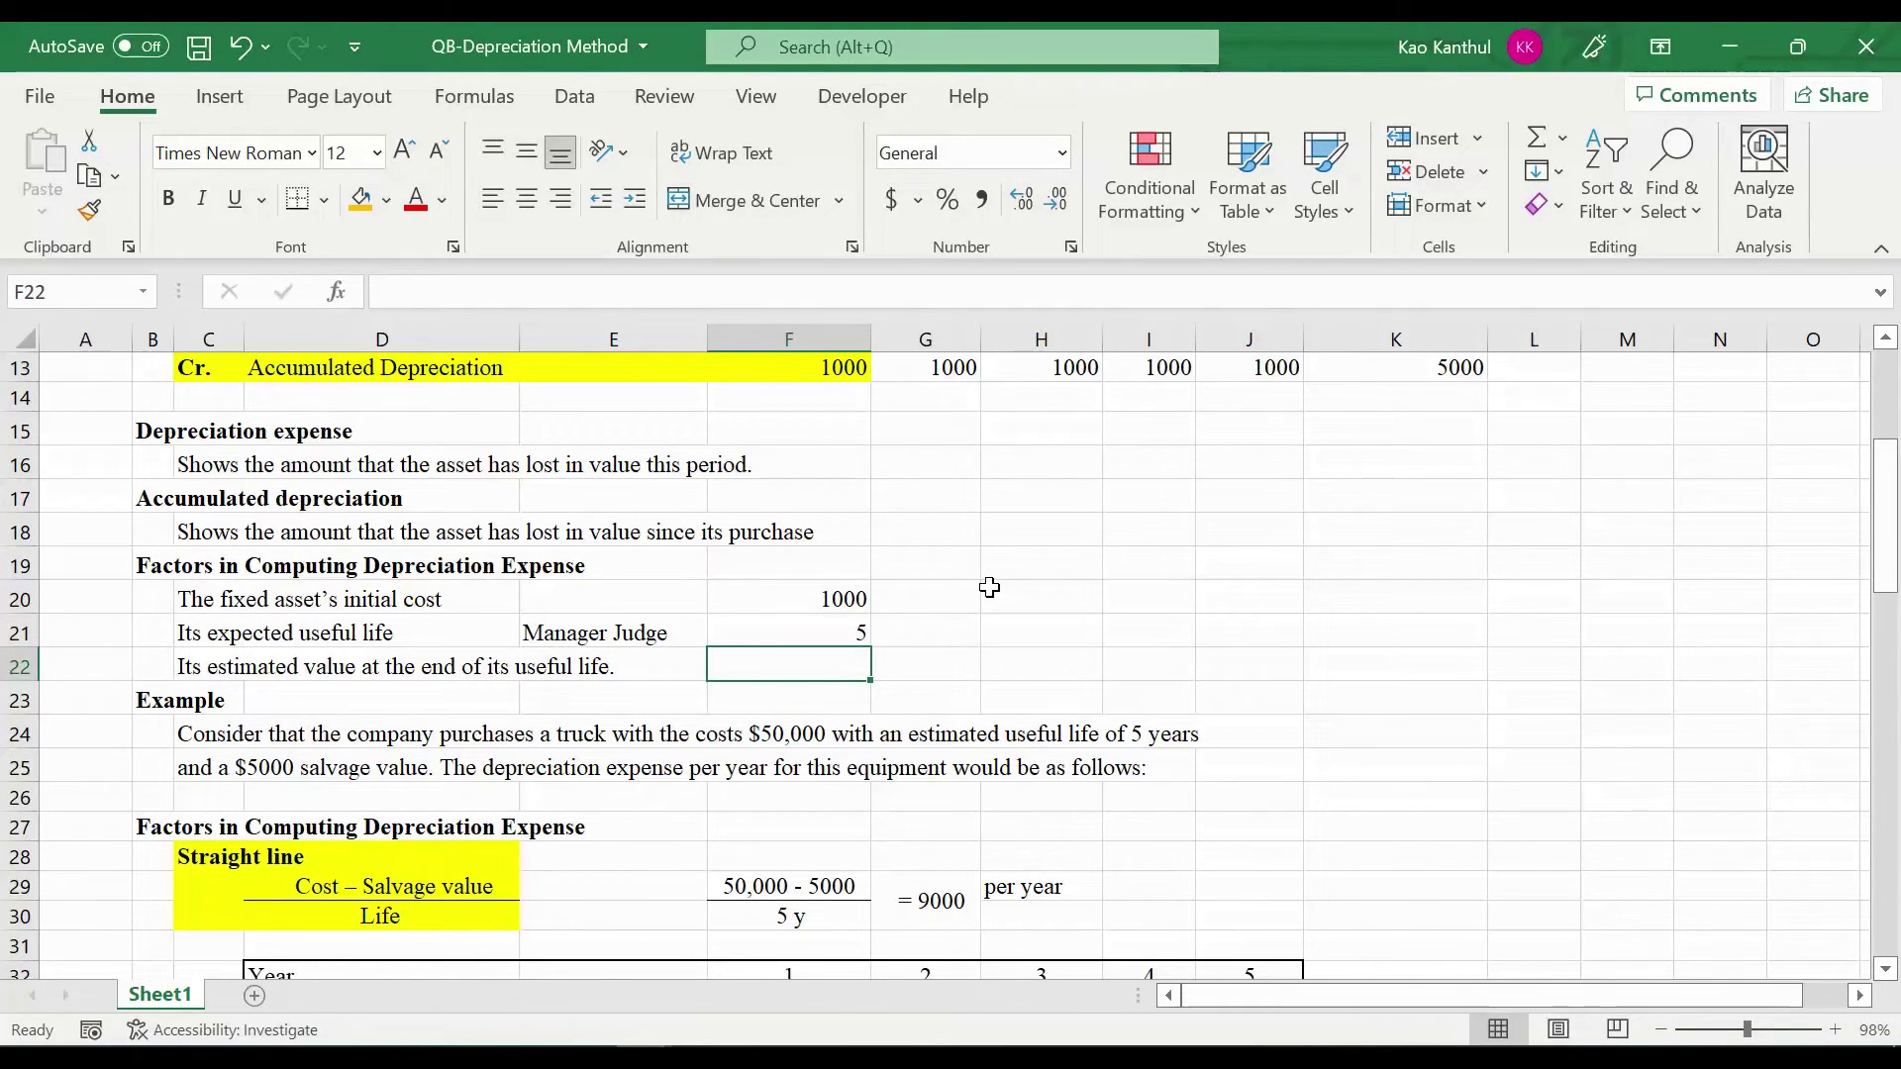
pyautogui.write('200')
pyautogui.press('Tab')
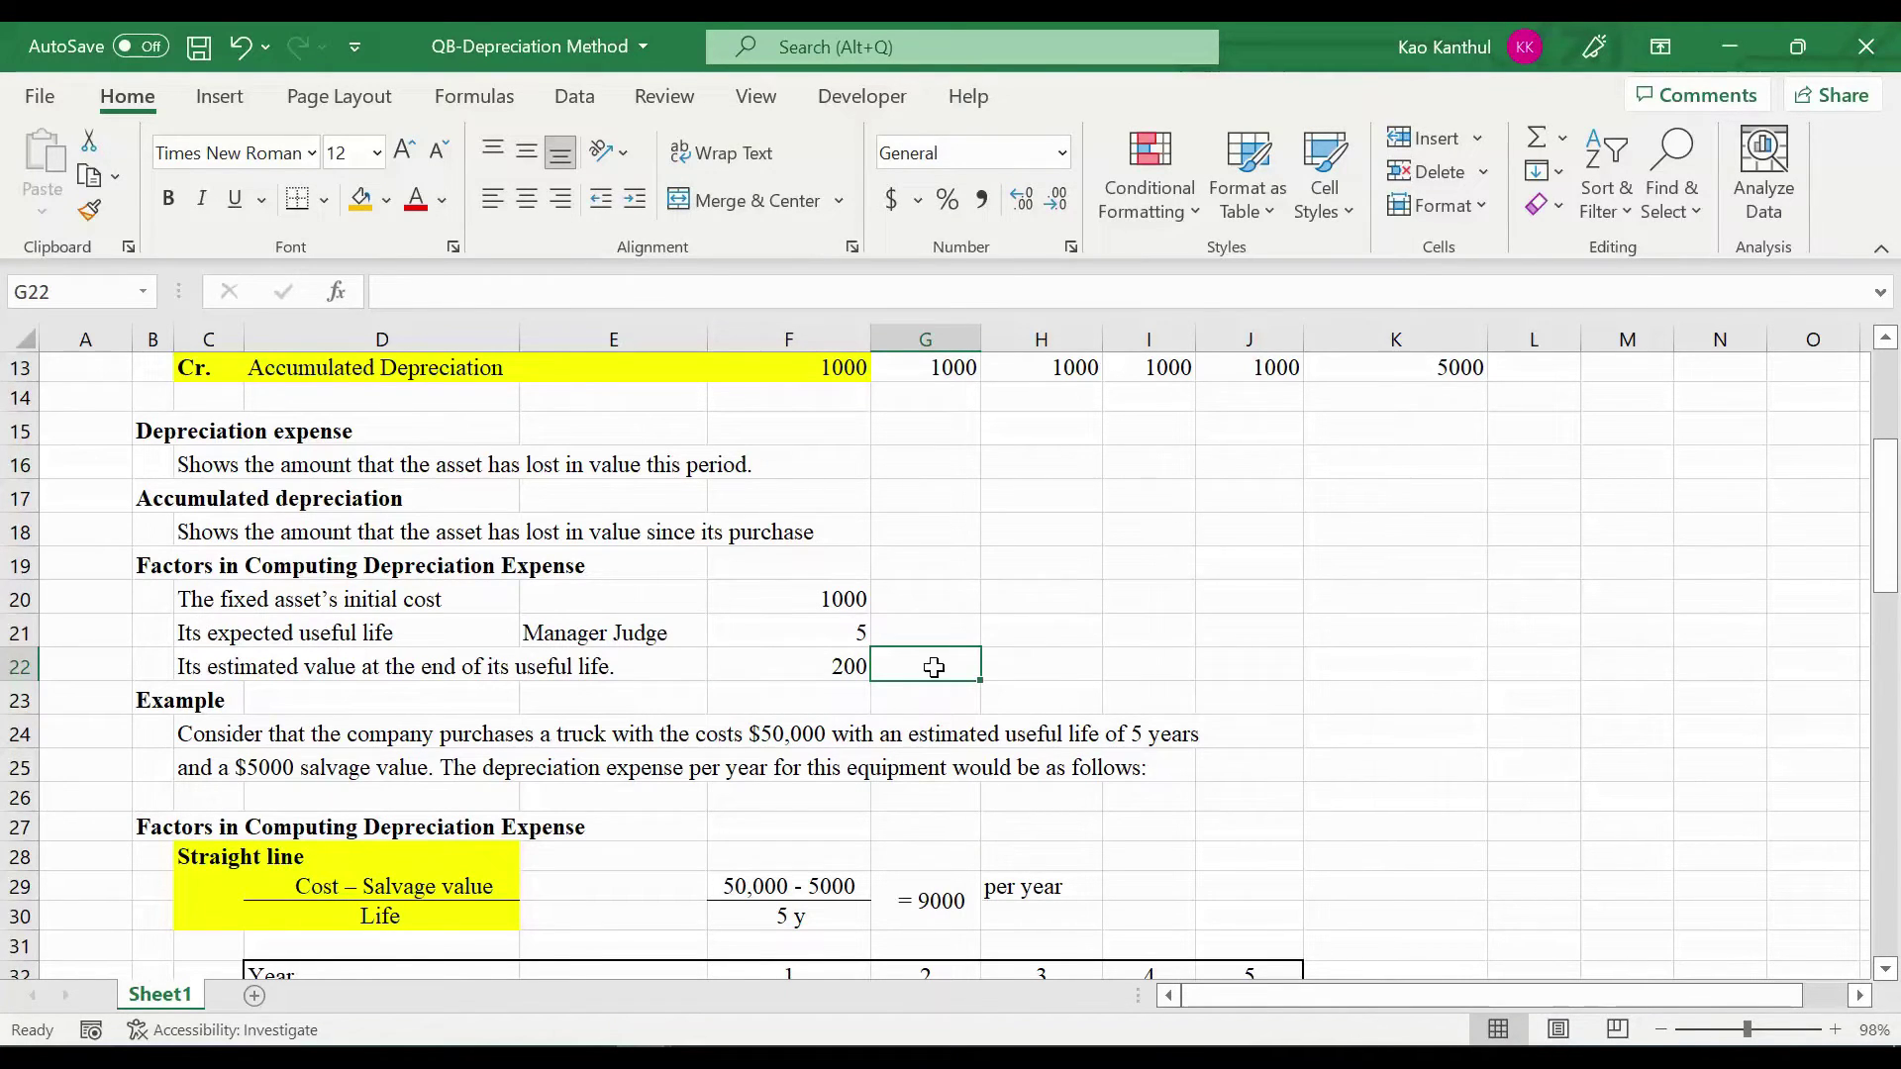
# Calculate the depreciable amount in F23 by subtracting the estimated end value in F22 from the initial cost in F20
pyautogui.moveTo(238, 677); pyautogui.dragTo(770, 671)
pyautogui.scroll(-1, 807, 654)
pyautogui.scroll(-1, 806, 635)
pyautogui.click(841, 605)
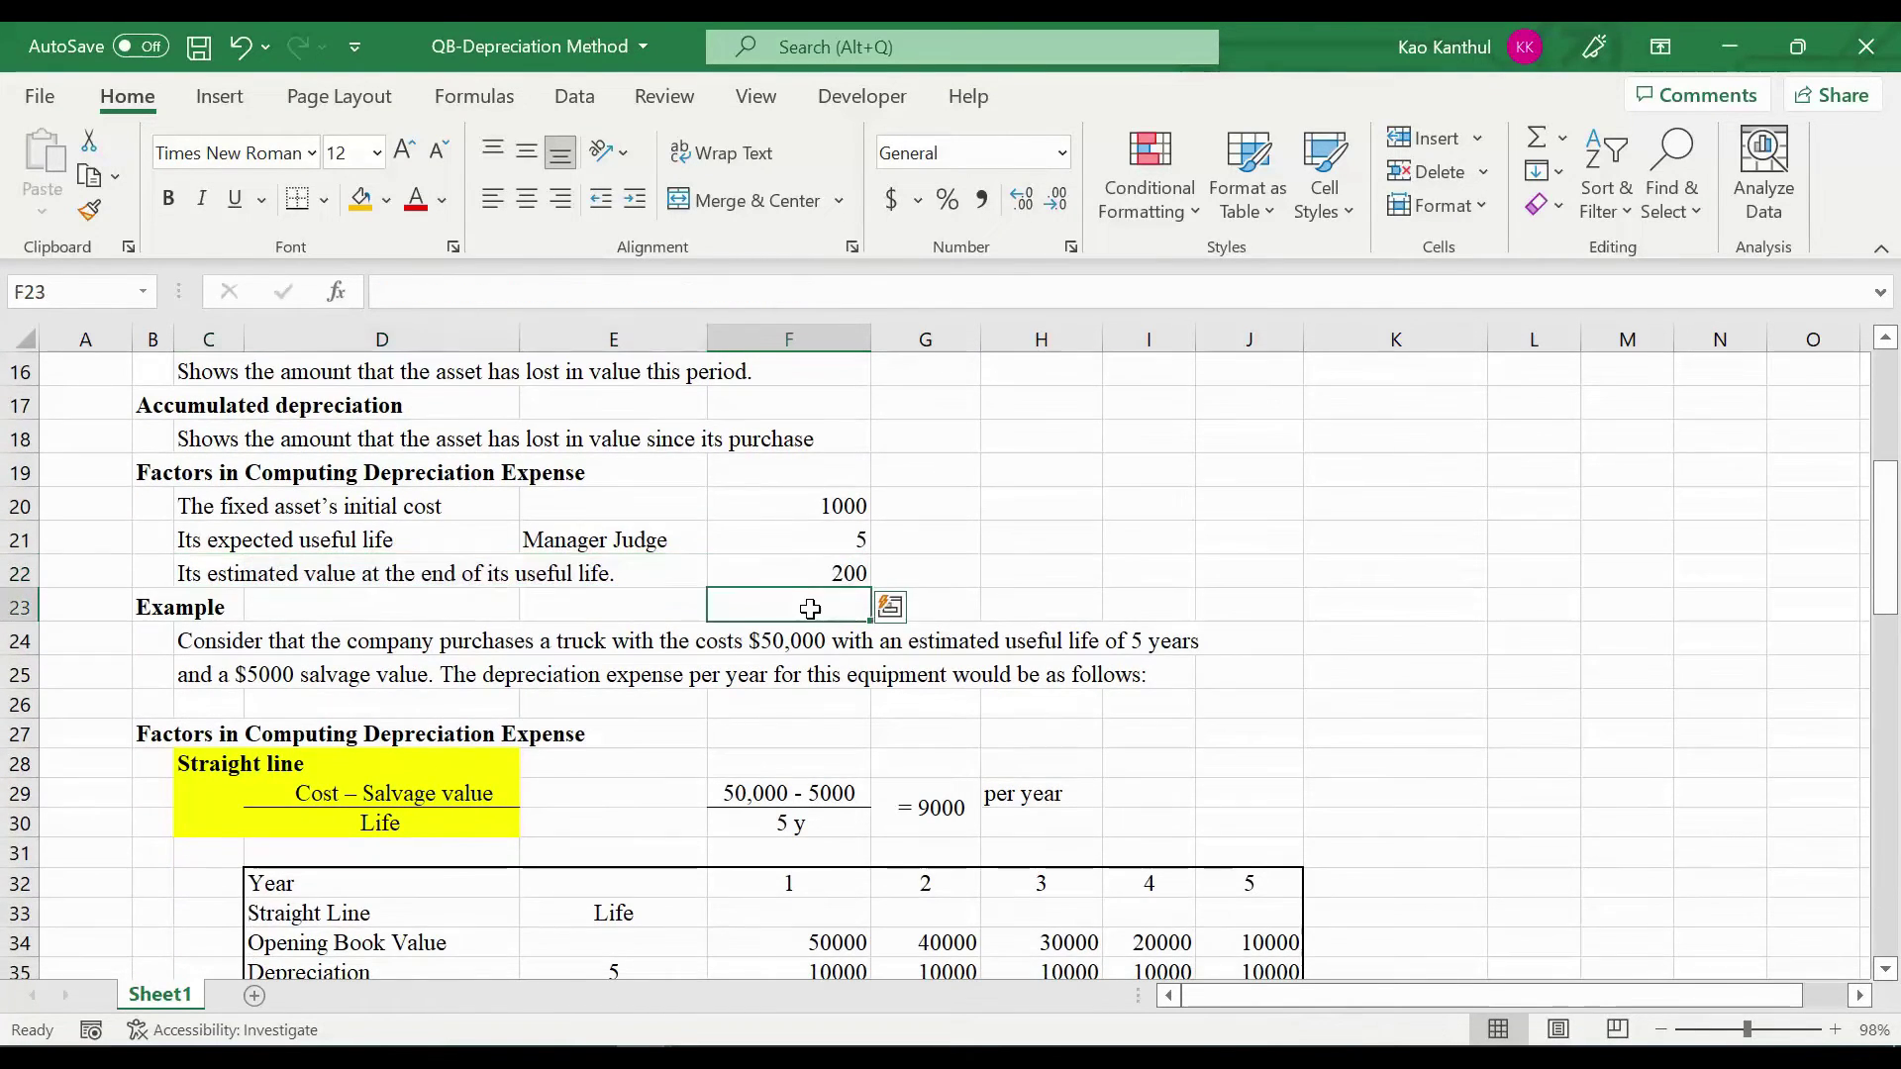
pyautogui.write('=')
pyautogui.press('Up')
pyautogui.press('Up')
pyautogui.press('Up')
pyautogui.write('-')
pyautogui.press('Up')
pyautogui.press('Return')
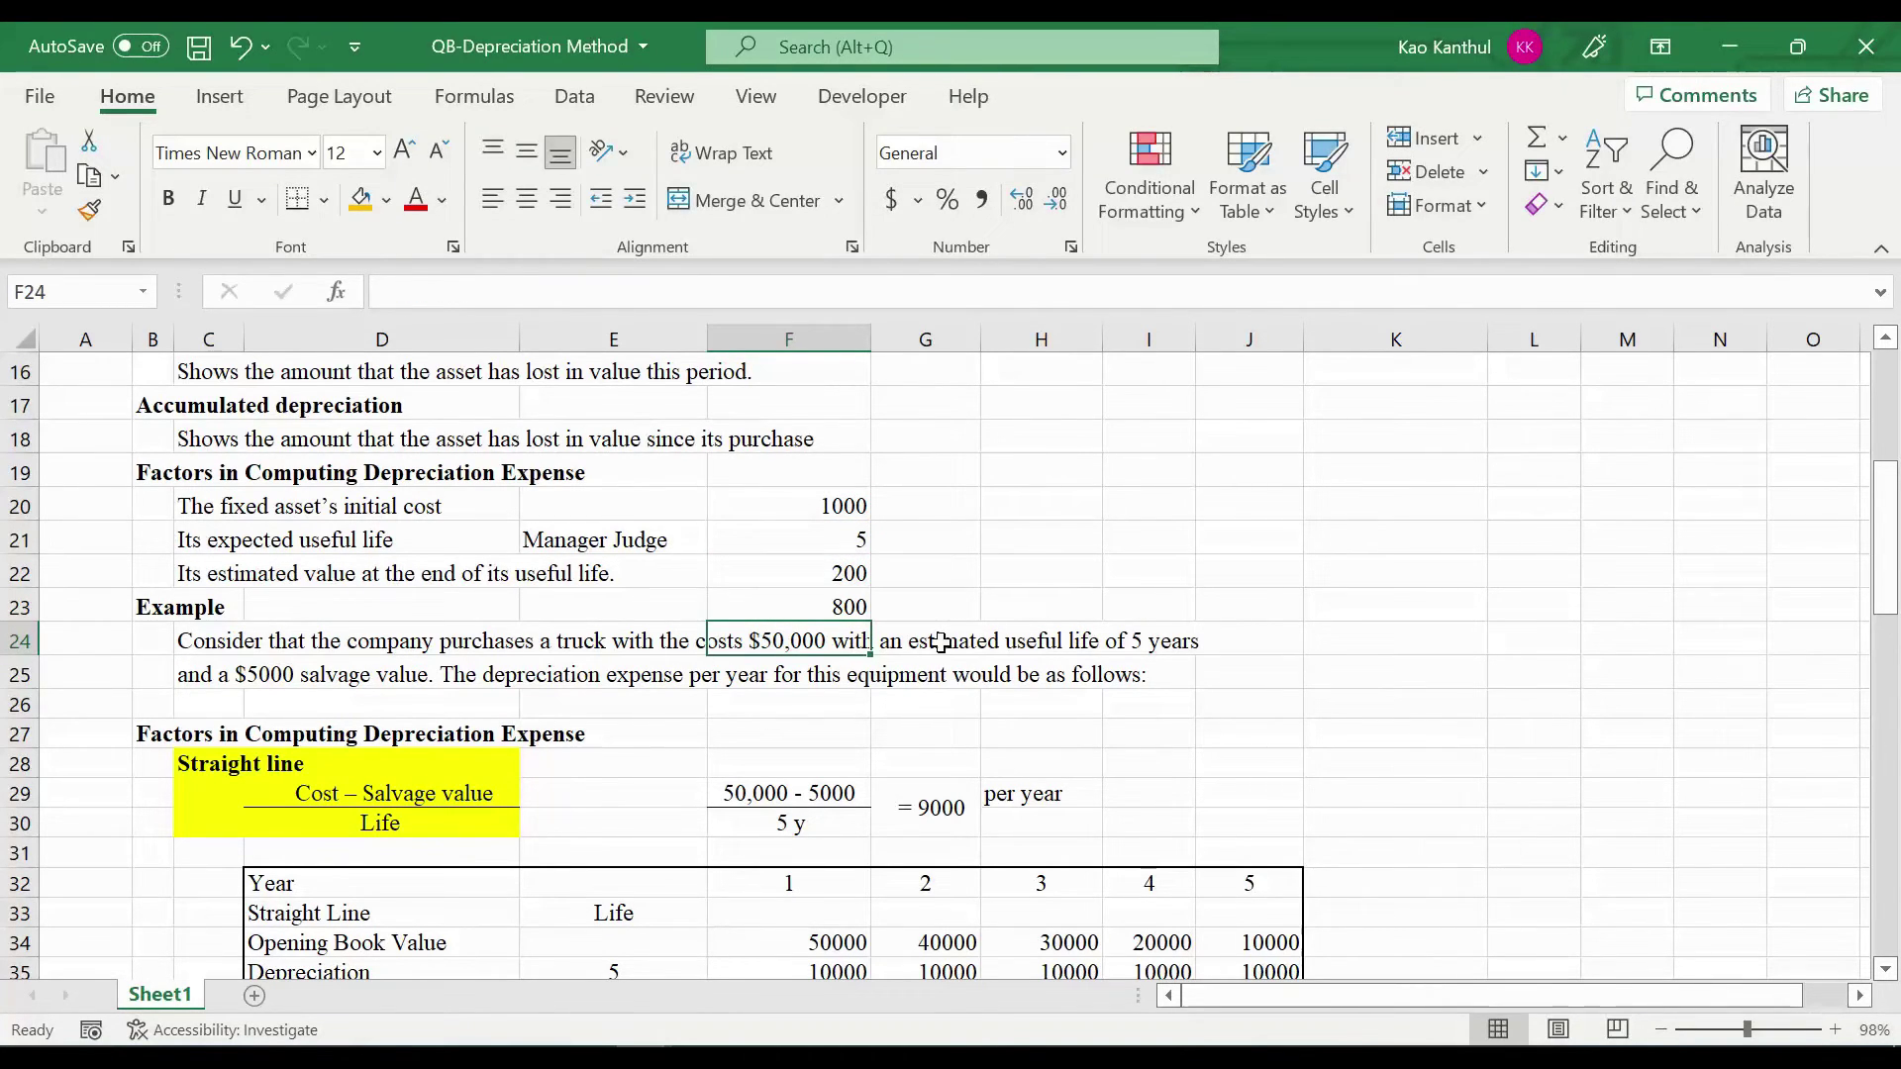
# Calculate the yearly depreciation in G23 by dividing the depreciable amount in F23 by the useful life in F21
pyautogui.click(943, 608)
pyautogui.write('=')
pyautogui.press('Left')
pyautogui.write('/')
pyautogui.click(848, 540)
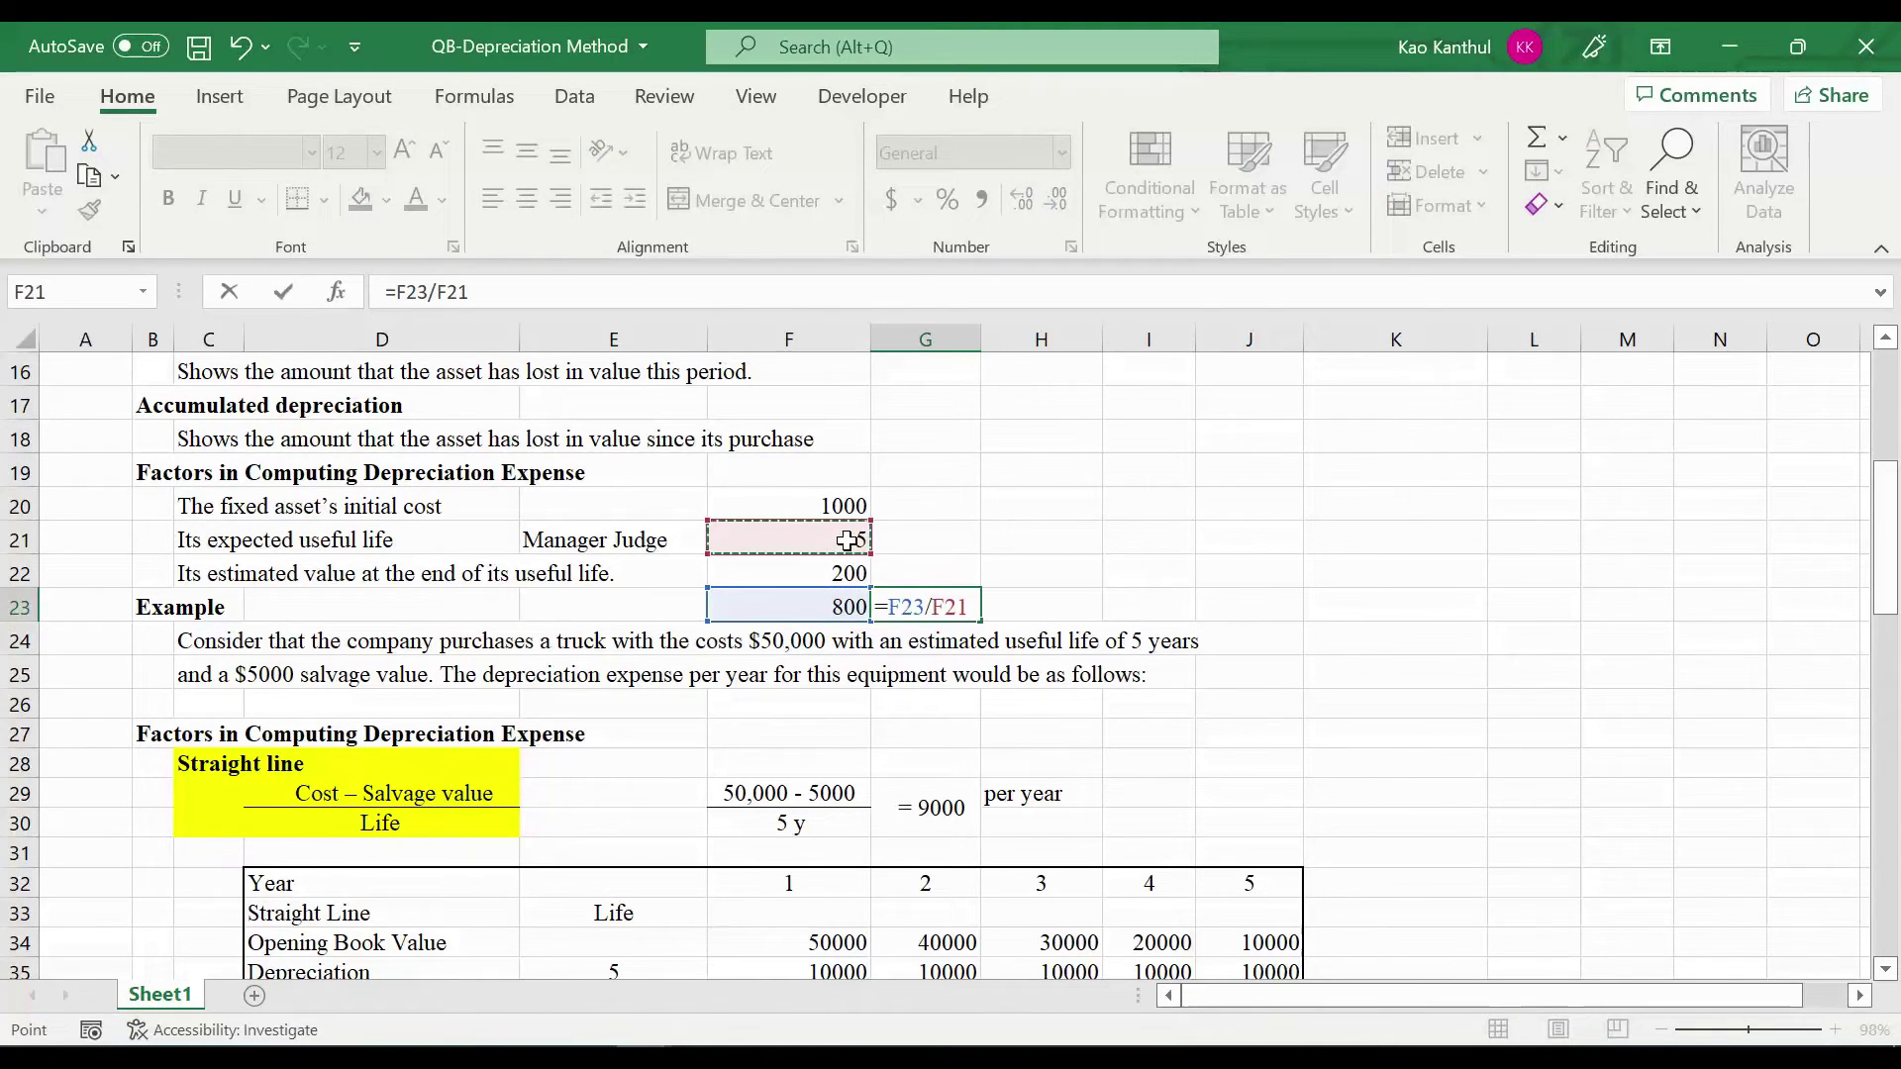
pyautogui.press('Return')
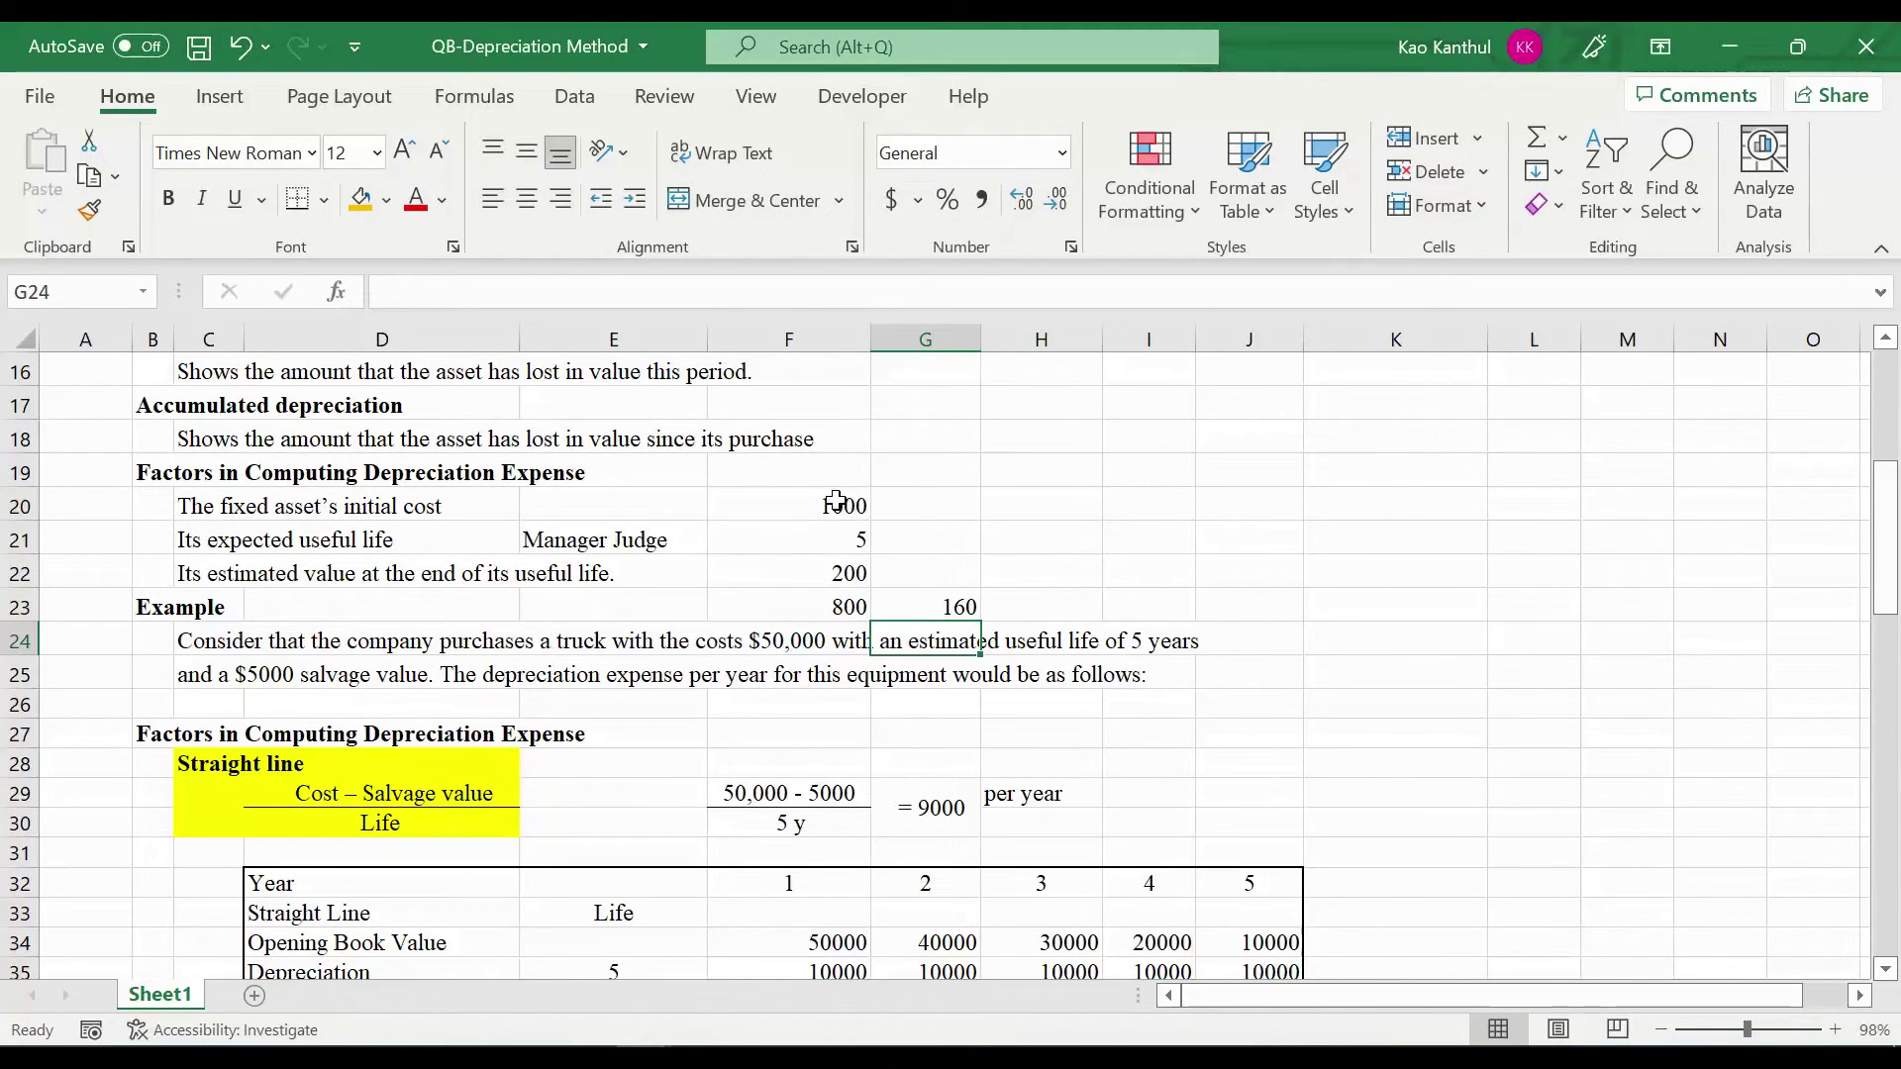
# Review the estimated end value row and set the fixed asset's initial cost in F20 to 2000
pyautogui.click(836, 502)
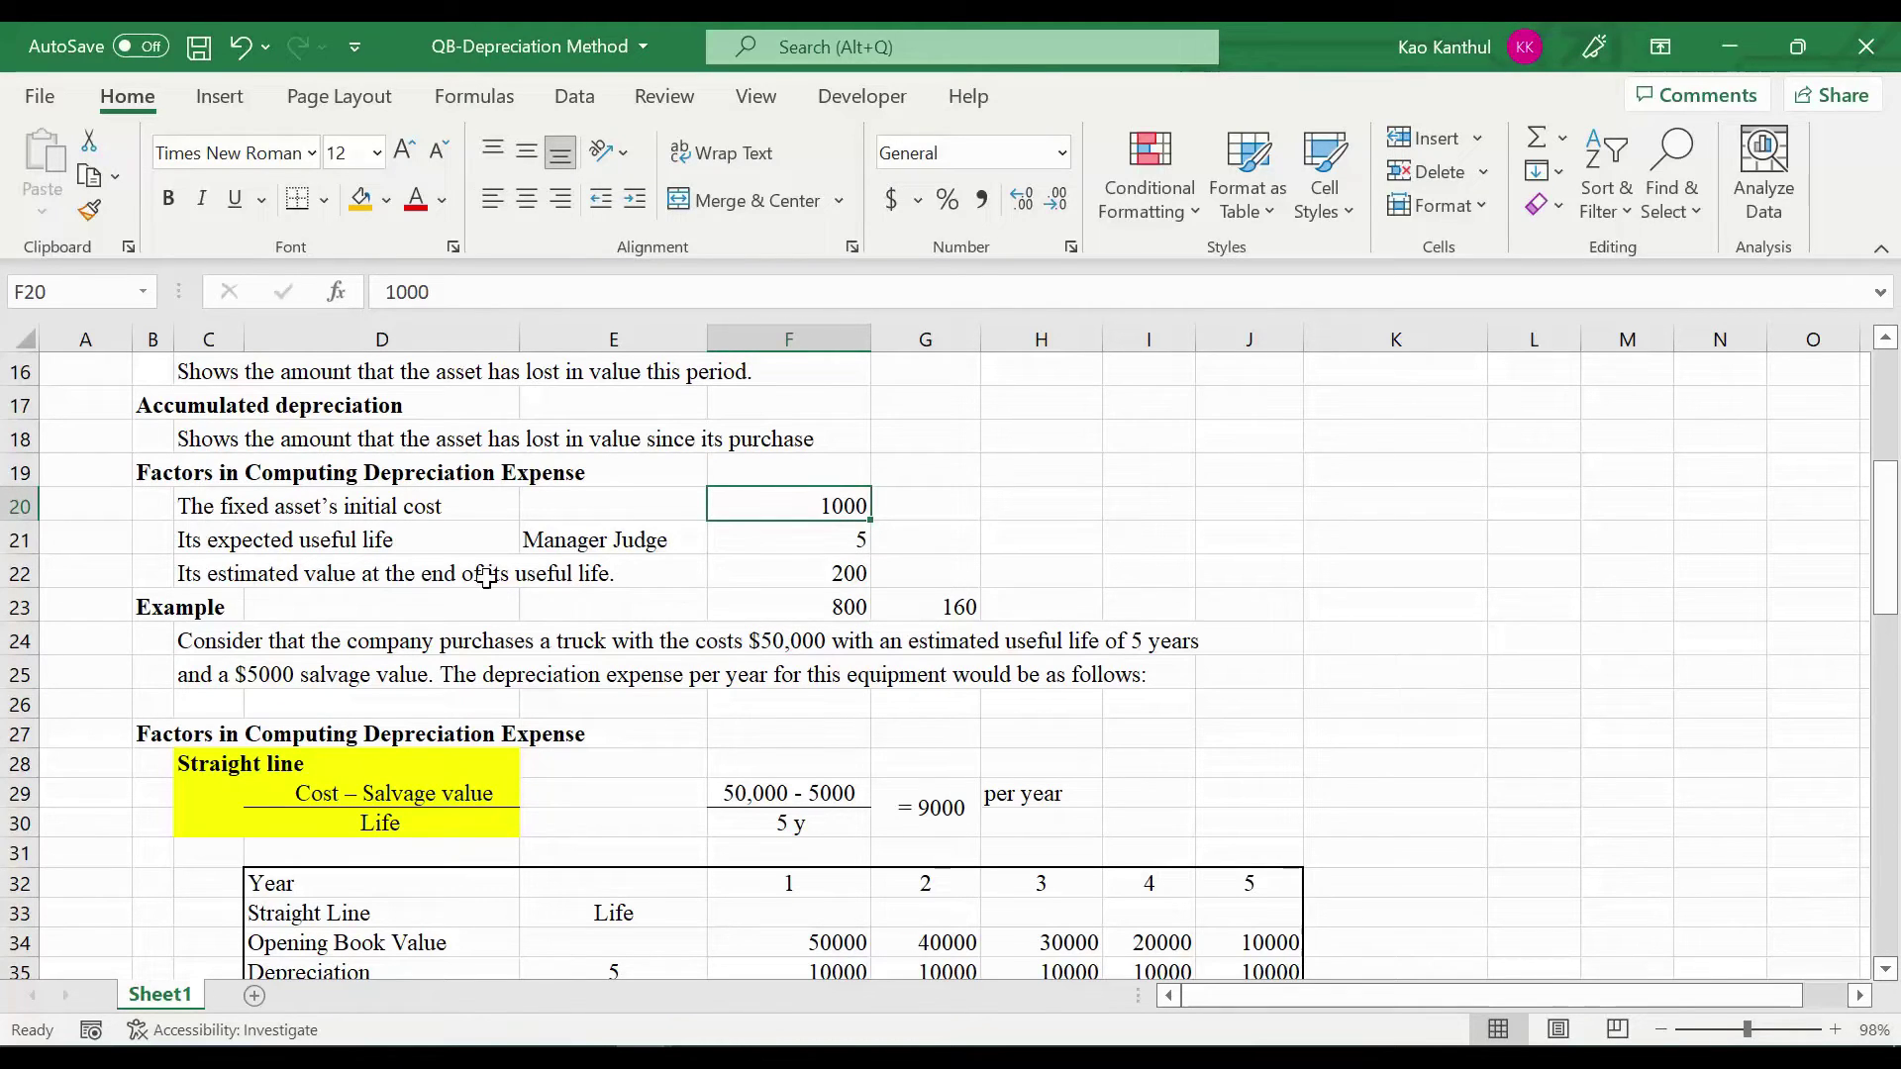
pyautogui.moveTo(198, 579); pyautogui.dragTo(831, 569)
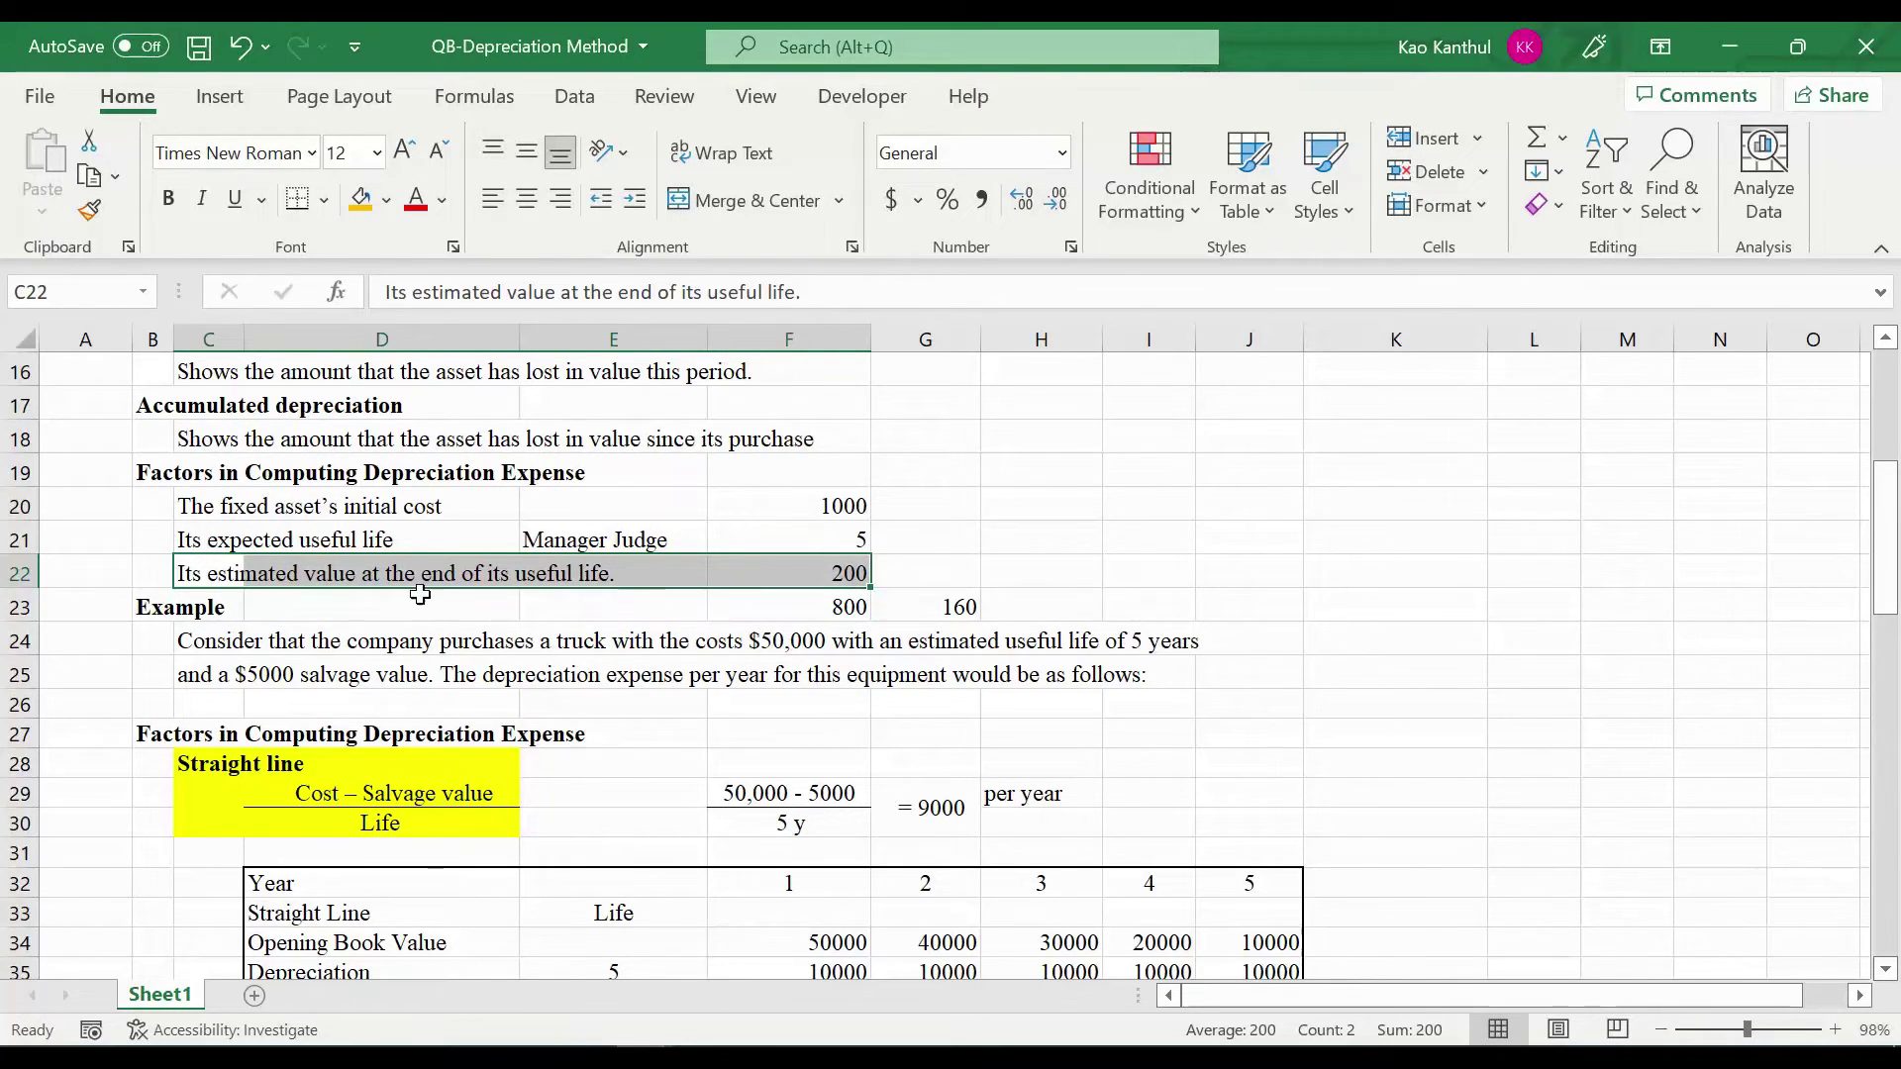
pyautogui.scroll(-1, 782, 485)
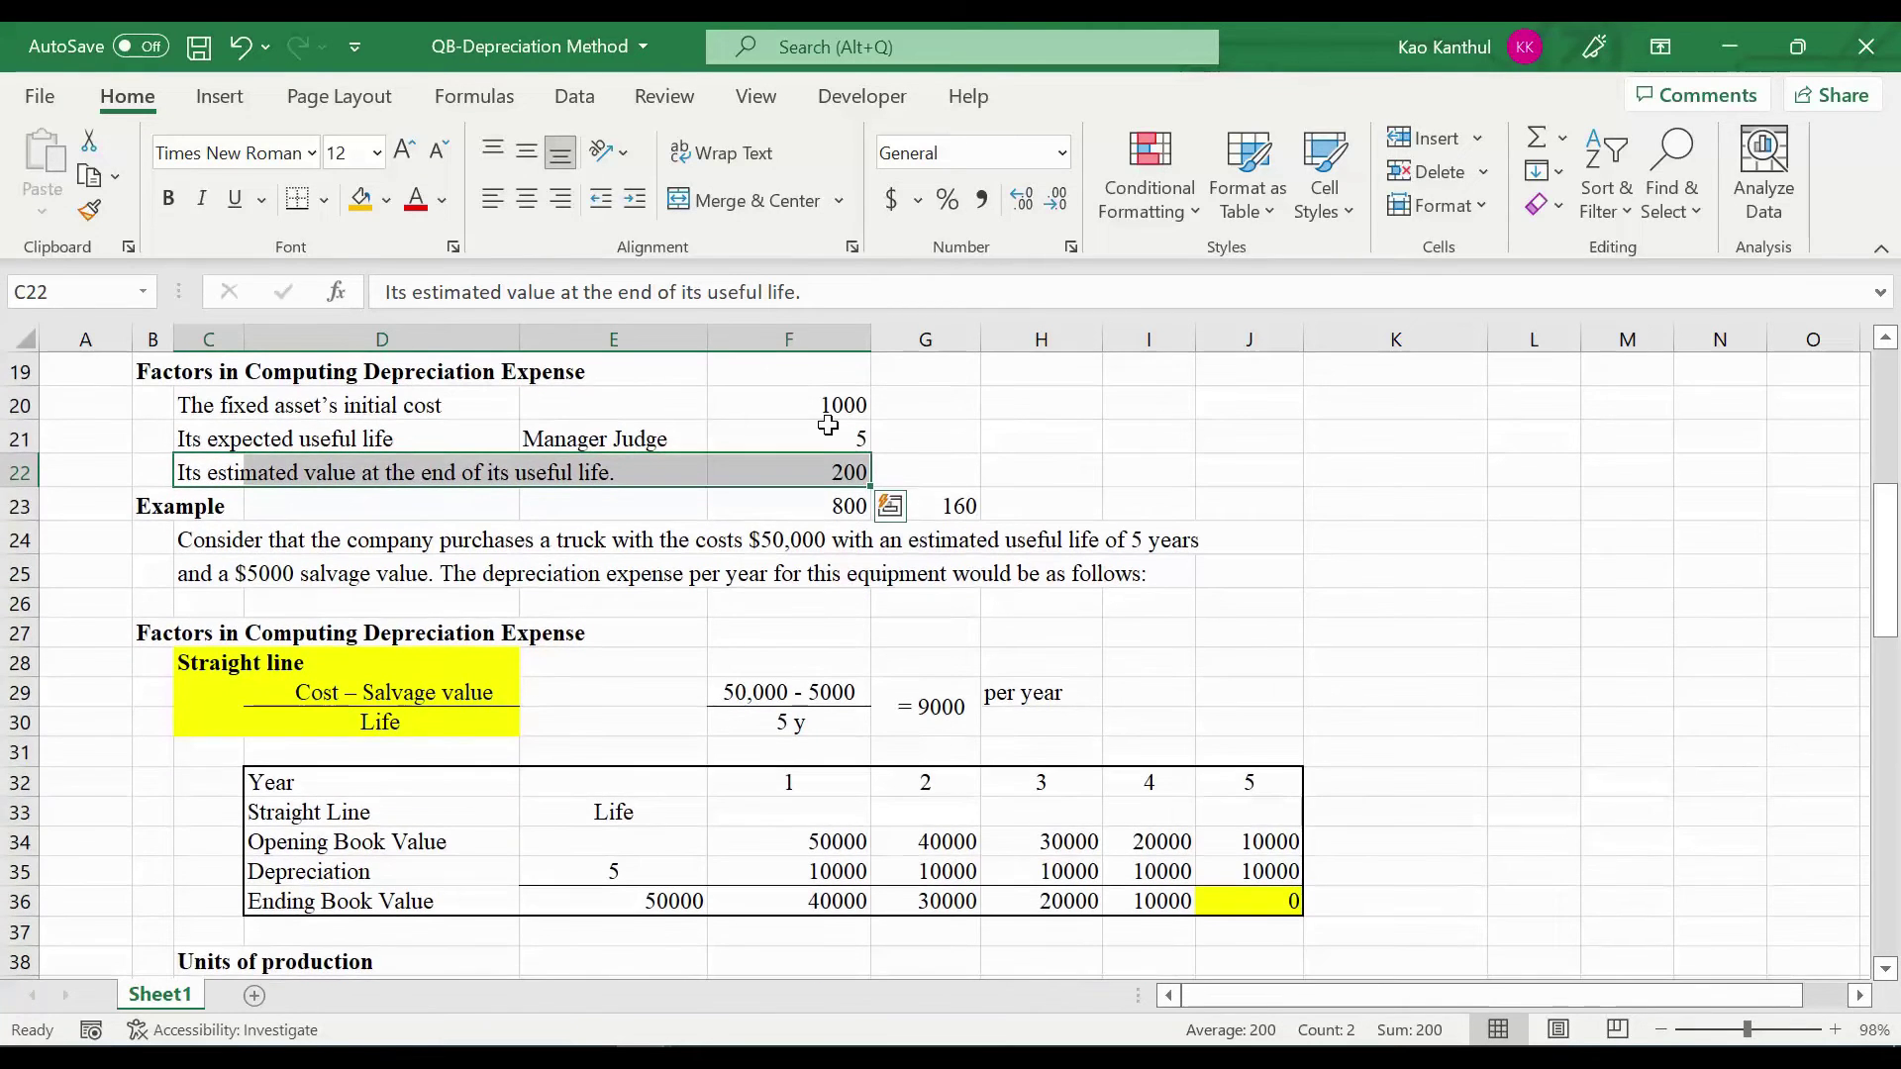
pyautogui.click(827, 406)
pyautogui.scroll(1, 950, 495)
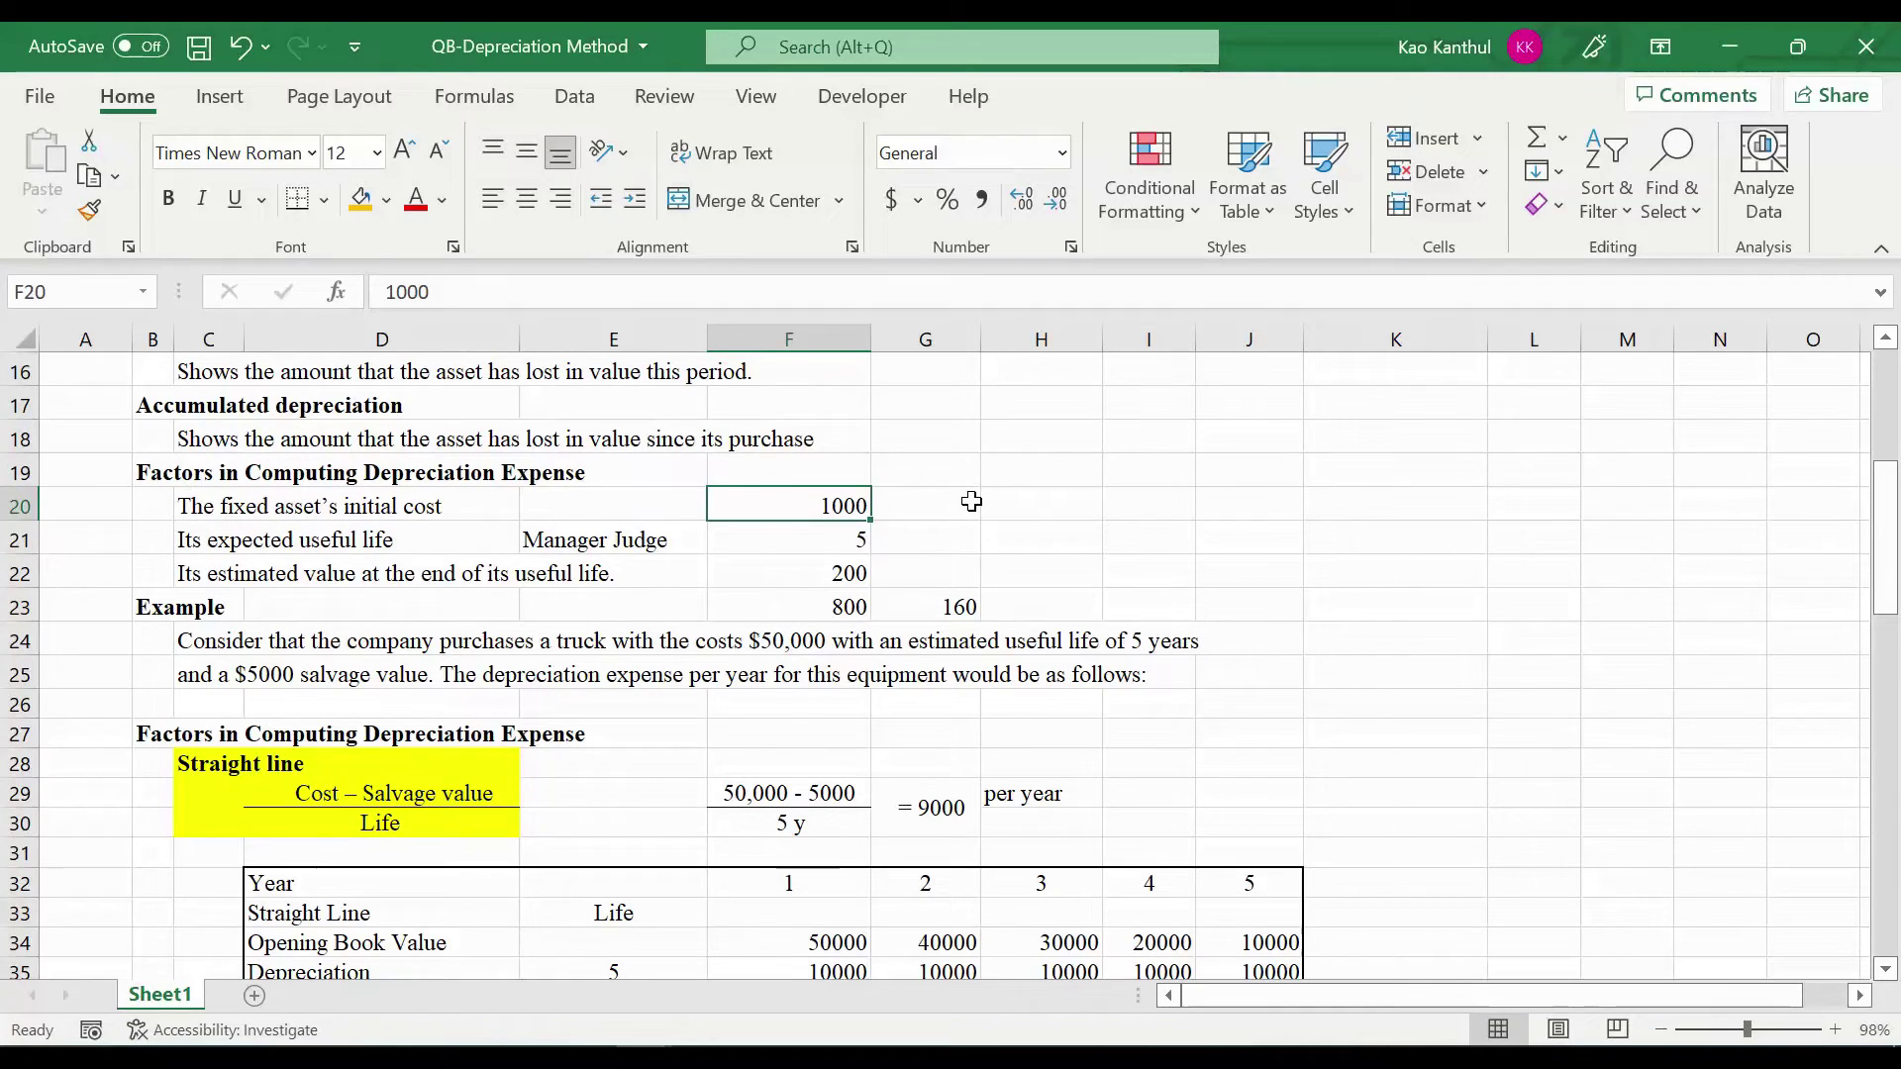
pyautogui.write('2000')
pyautogui.press('Return')
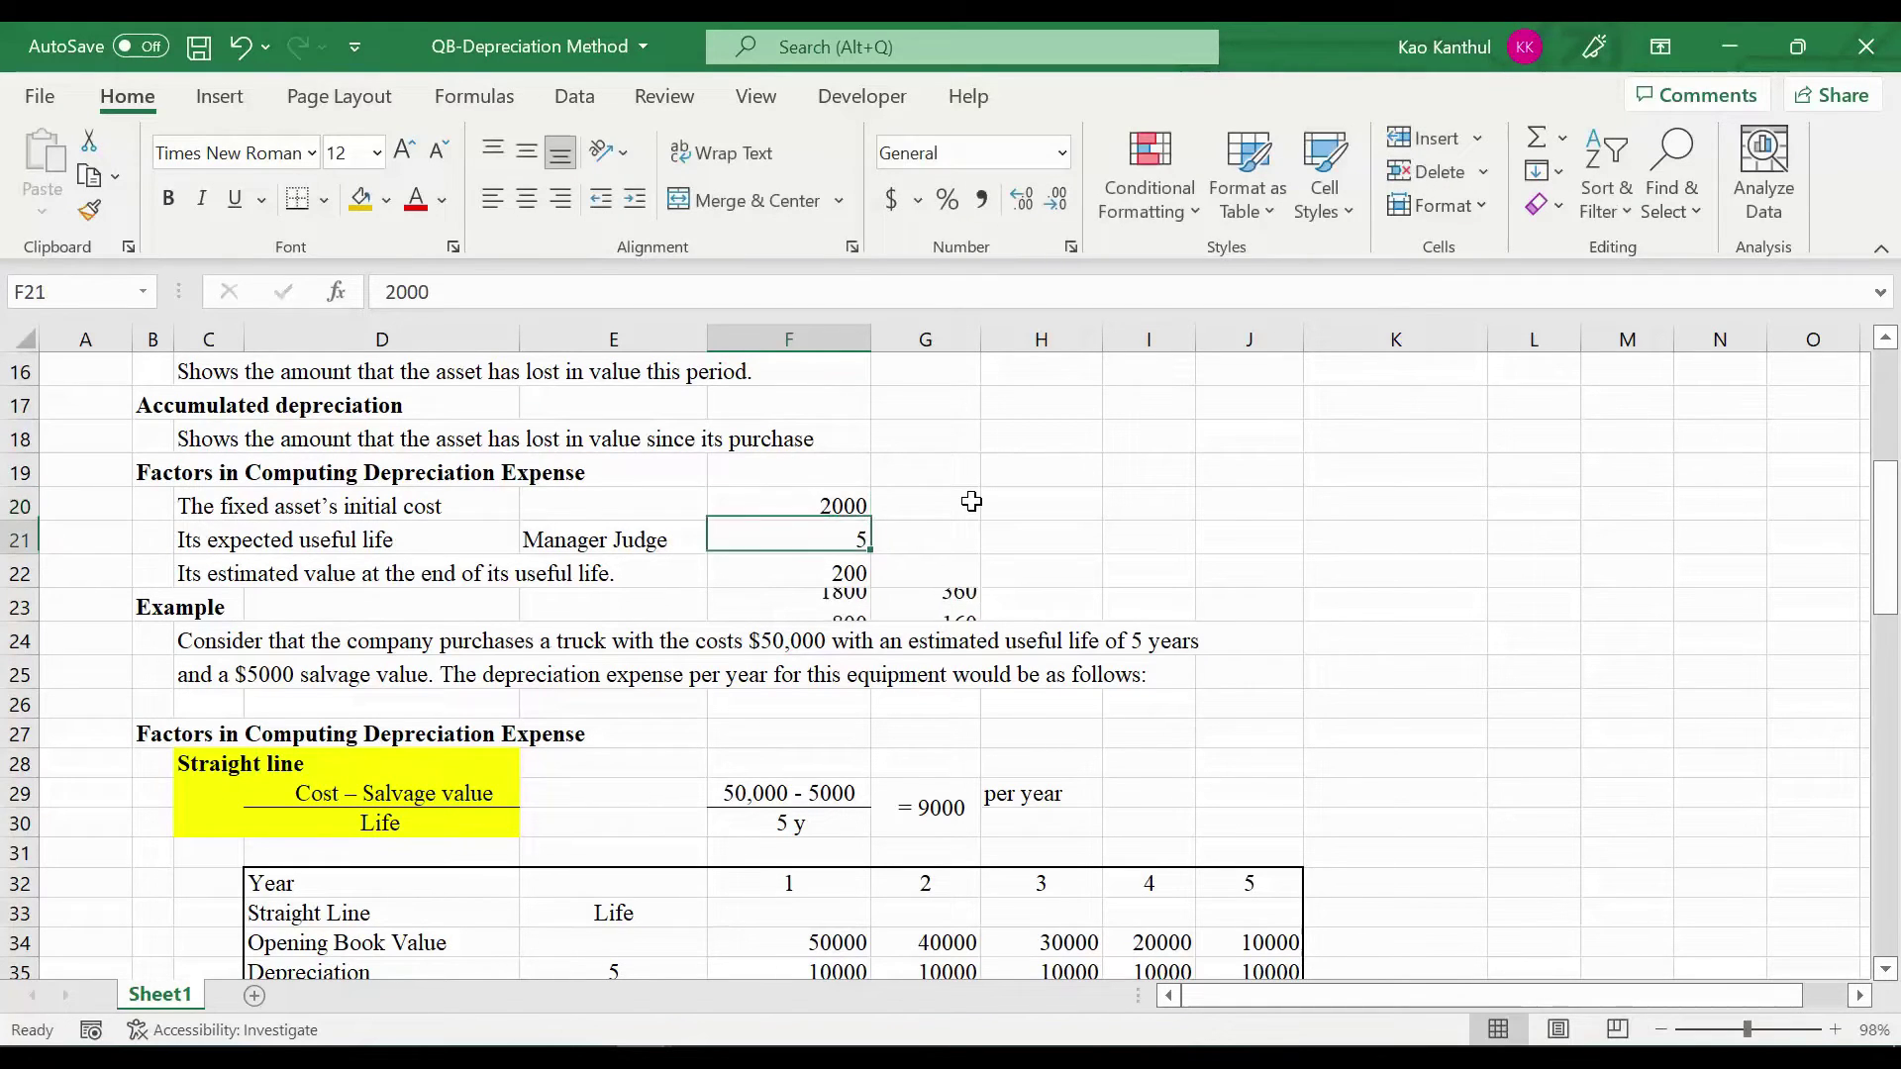
# Examine the truck purchase example in rows 23 to 25, highlighting its cost, useful life and salvage value sentences
pyautogui.click(843, 576)
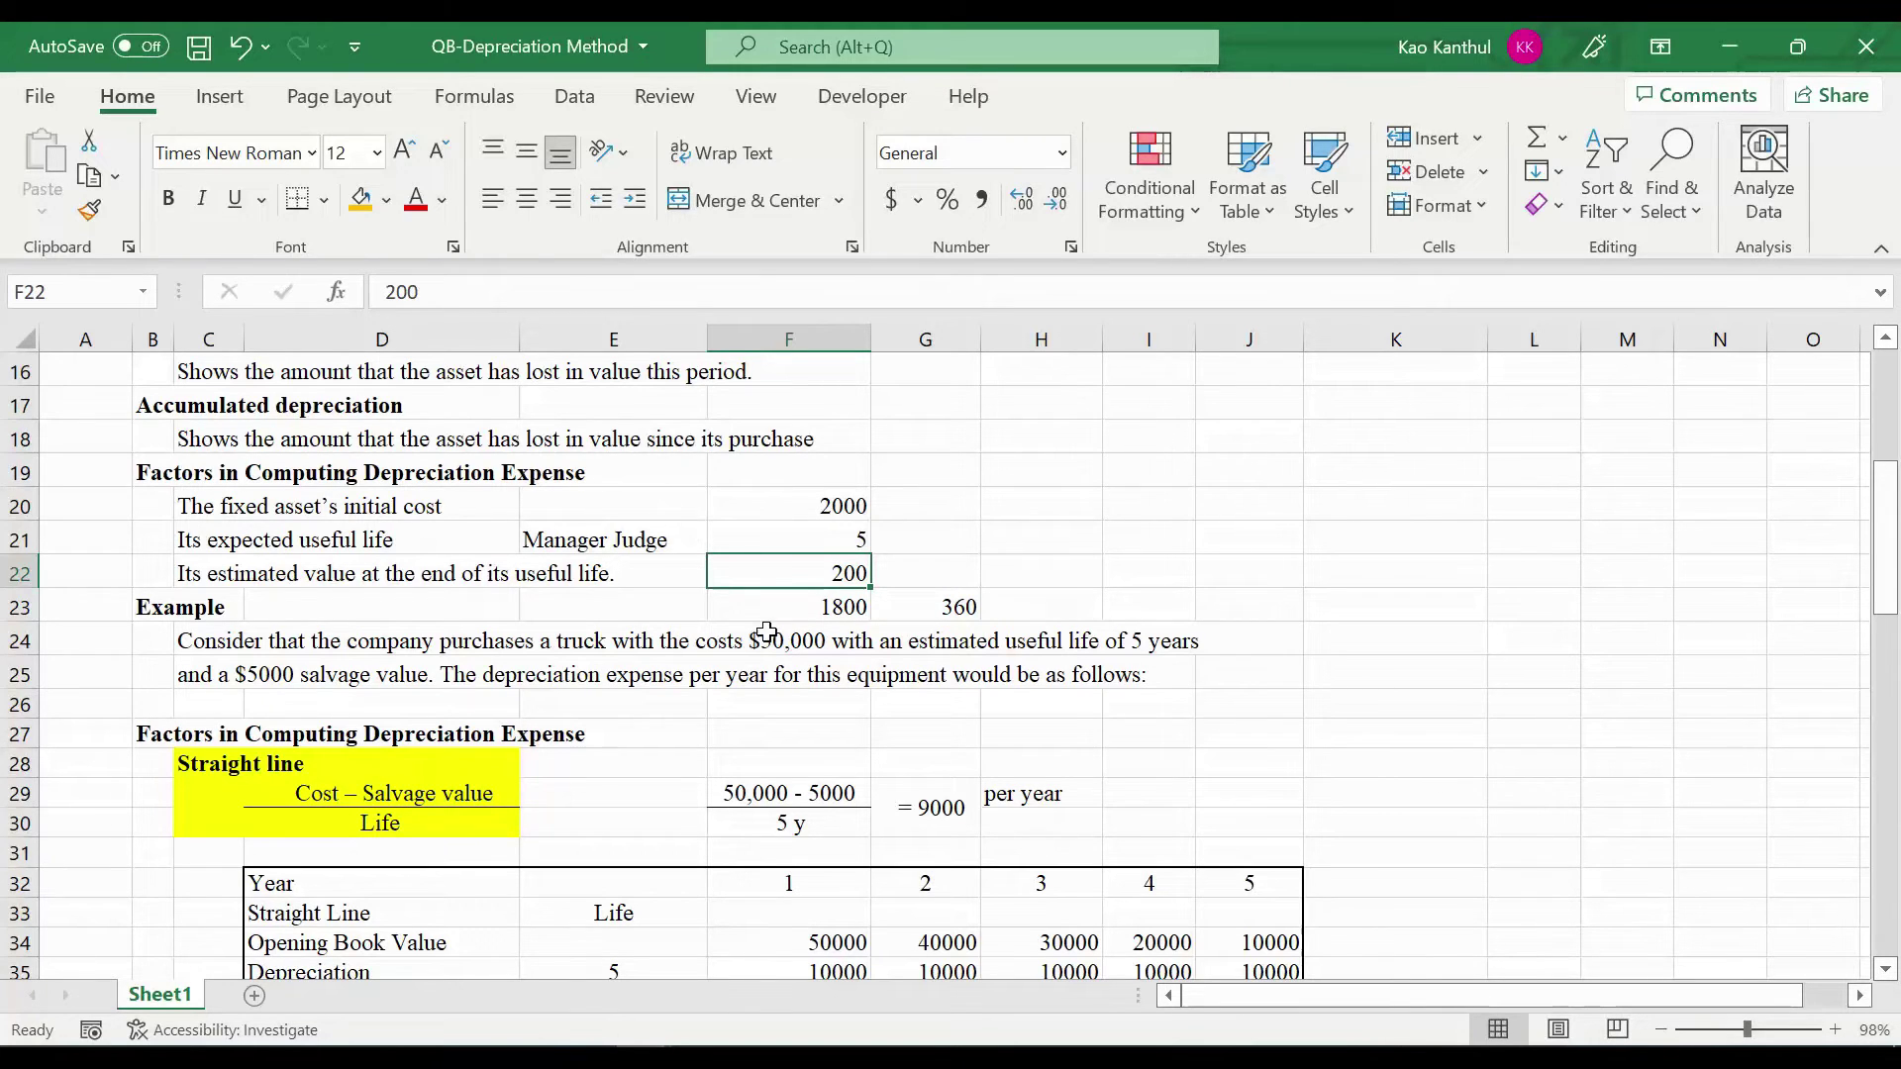
pyautogui.scroll(-1, 966, 601)
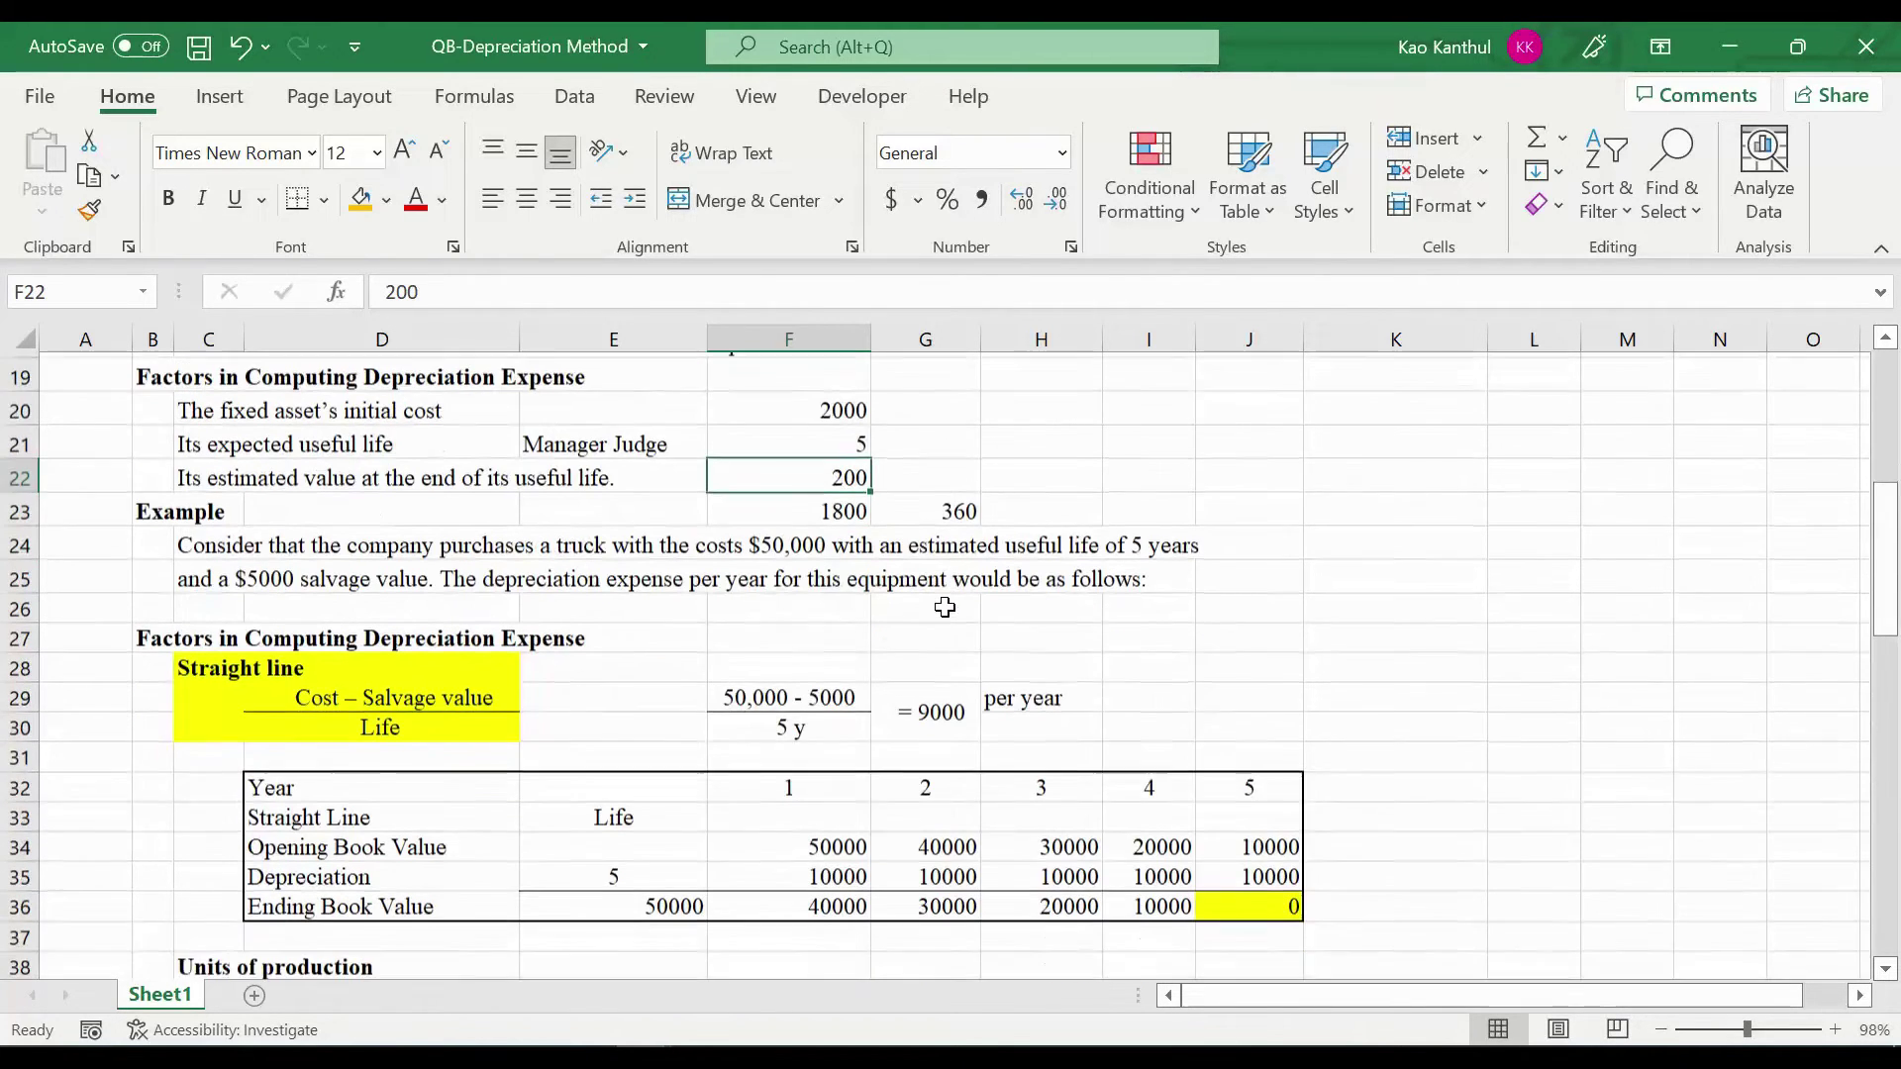
pyautogui.moveTo(140, 506); pyautogui.dragTo(1086, 579)
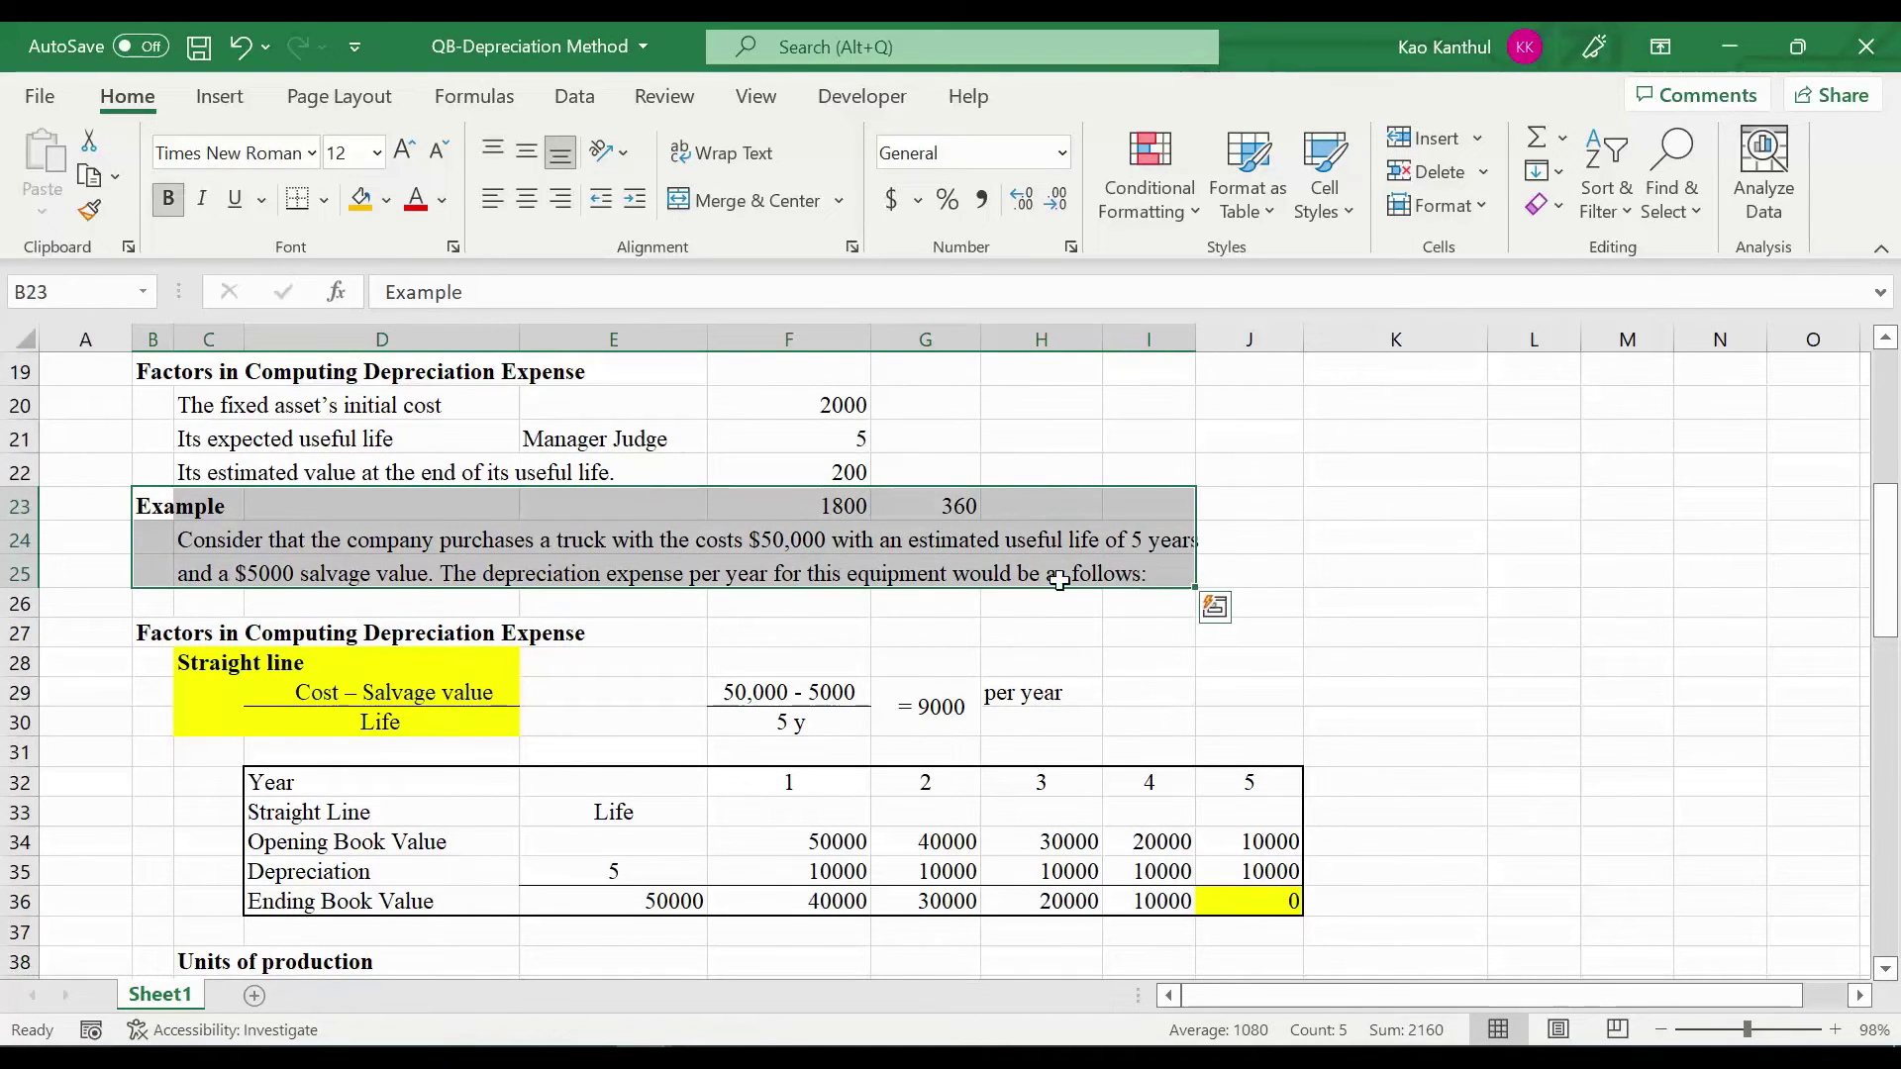
pyautogui.click(249, 529)
pyautogui.moveTo(253, 530); pyautogui.dragTo(1124, 543)
pyautogui.click(226, 570)
pyautogui.moveTo(226, 570); pyautogui.dragTo(1126, 574)
pyautogui.scroll(-1, 1127, 574)
pyautogui.scroll(1, 1078, 565)
# Enter the note "Pick up" in K24 beside the truck example
pyautogui.click(1384, 540)
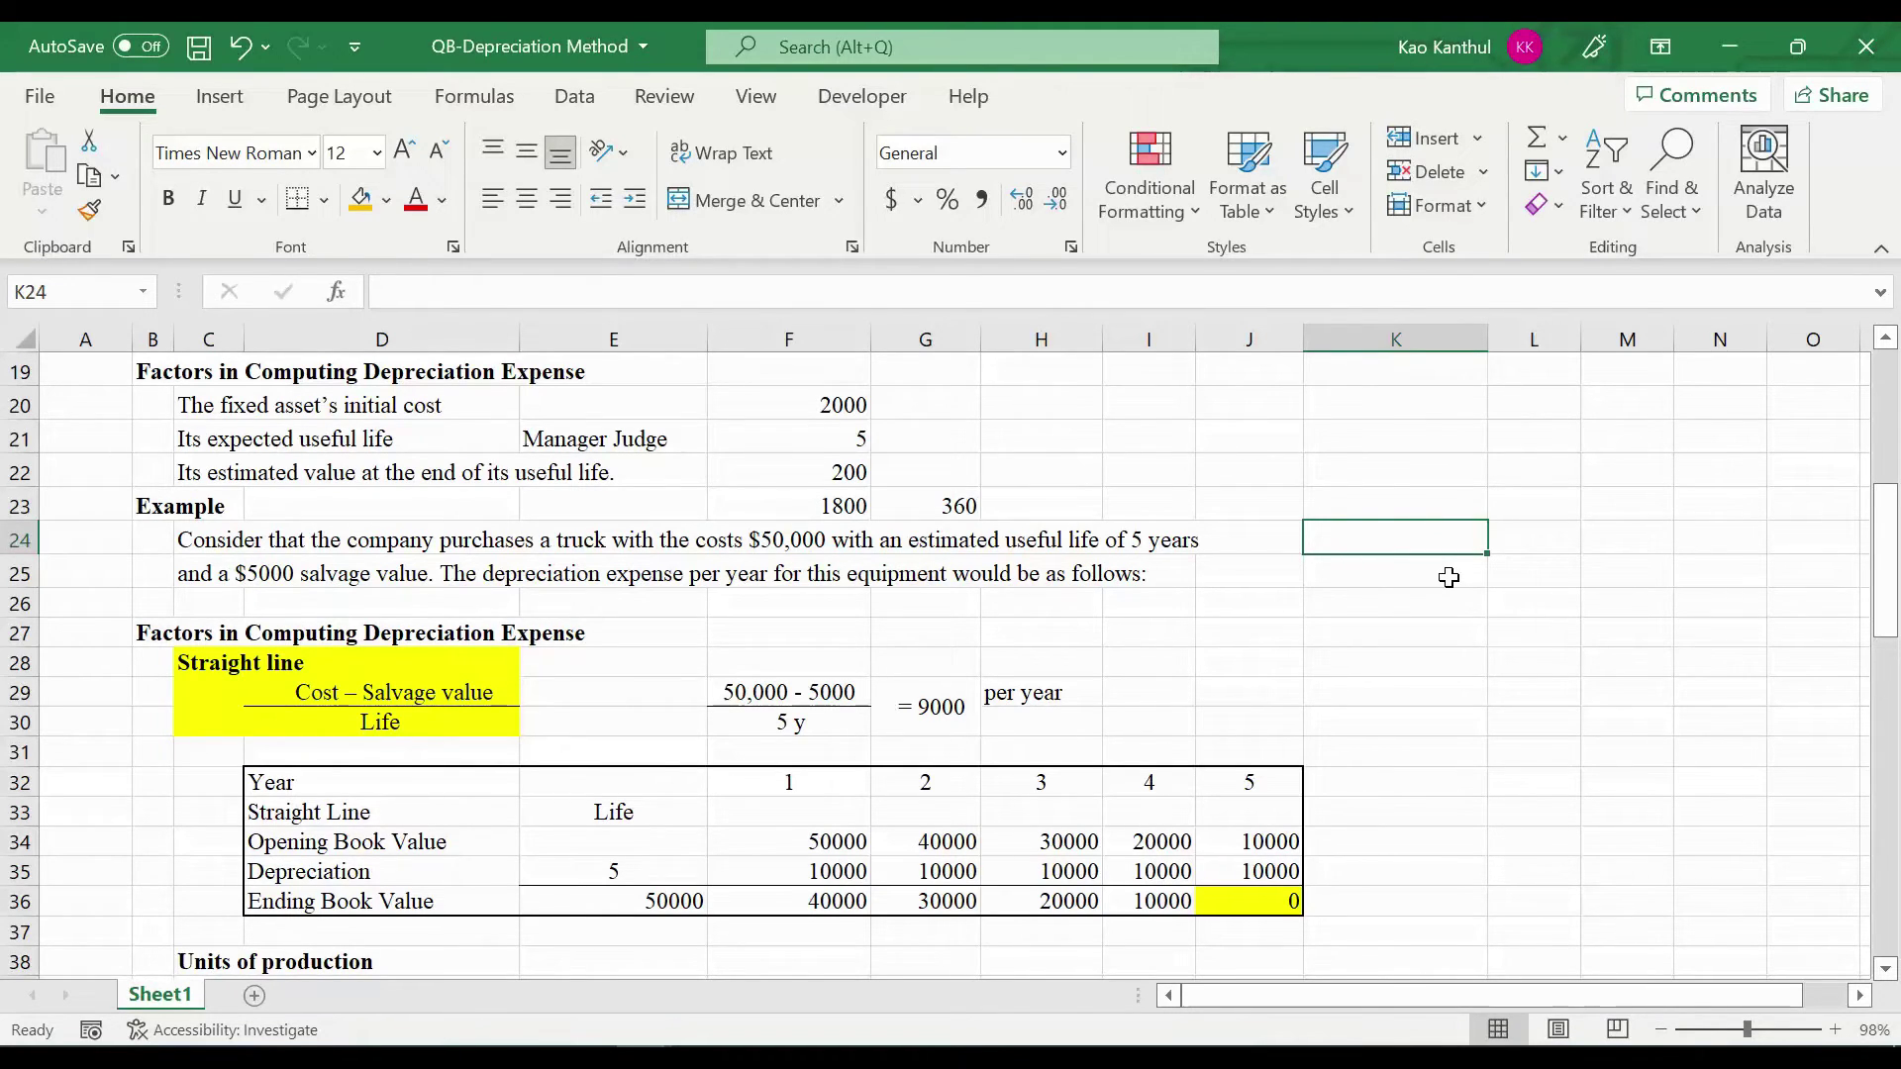
pyautogui.write('Pick up')
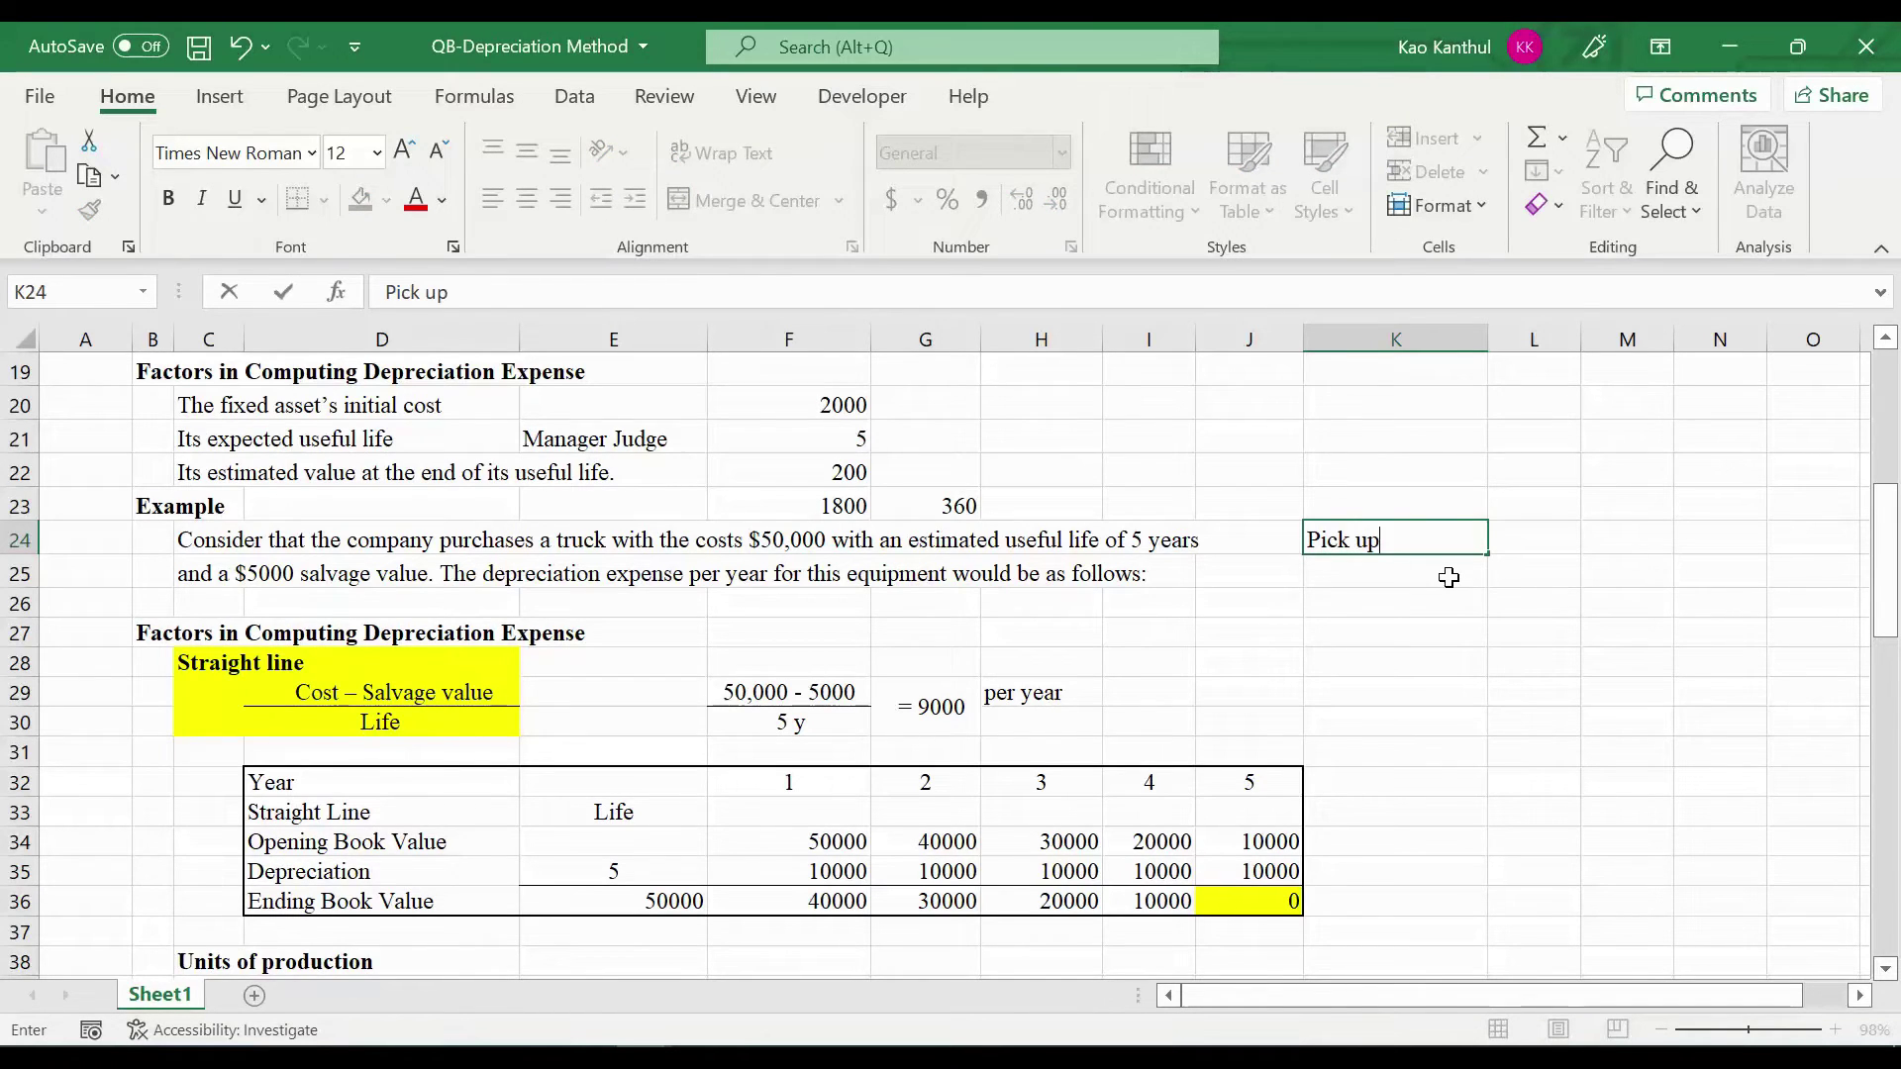
pyautogui.press('Tab')
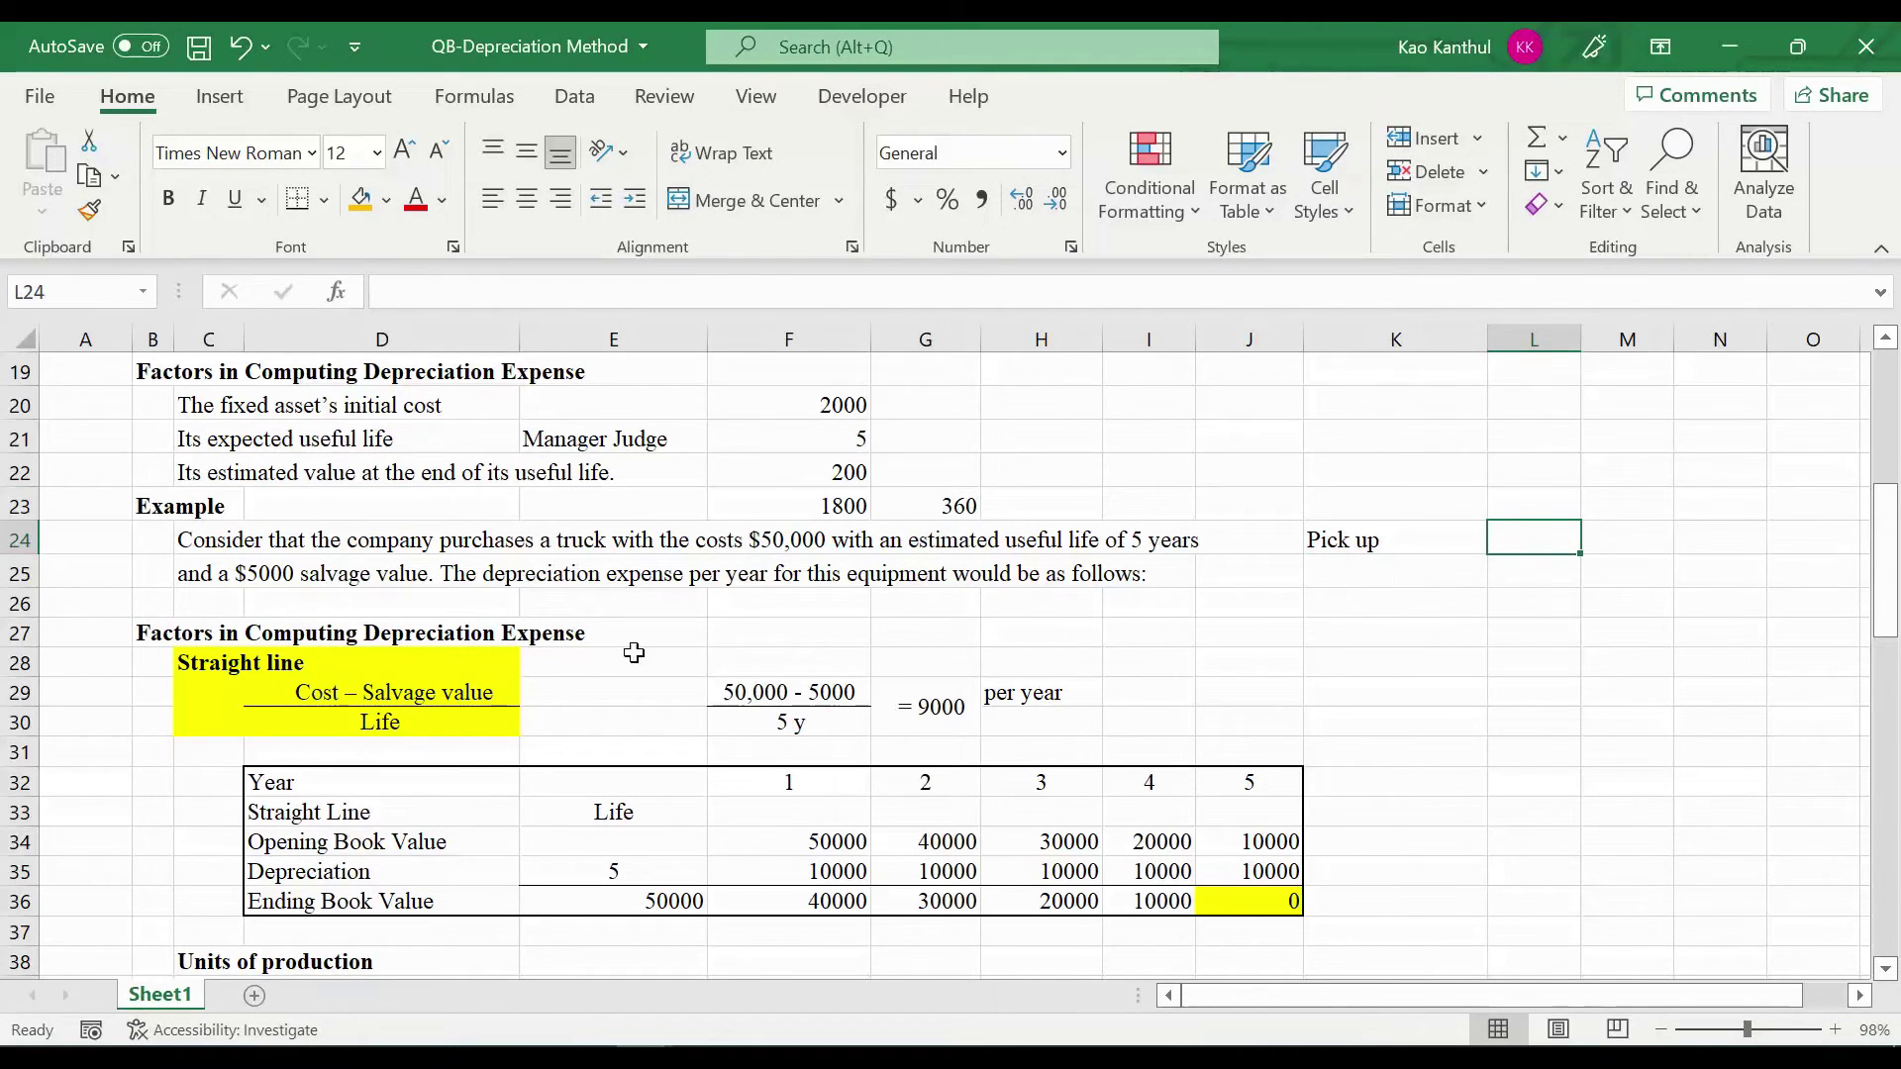
# Highlight the salvage value and yearly depreciation sentence of the truck example in row 25
pyautogui.click(213, 563)
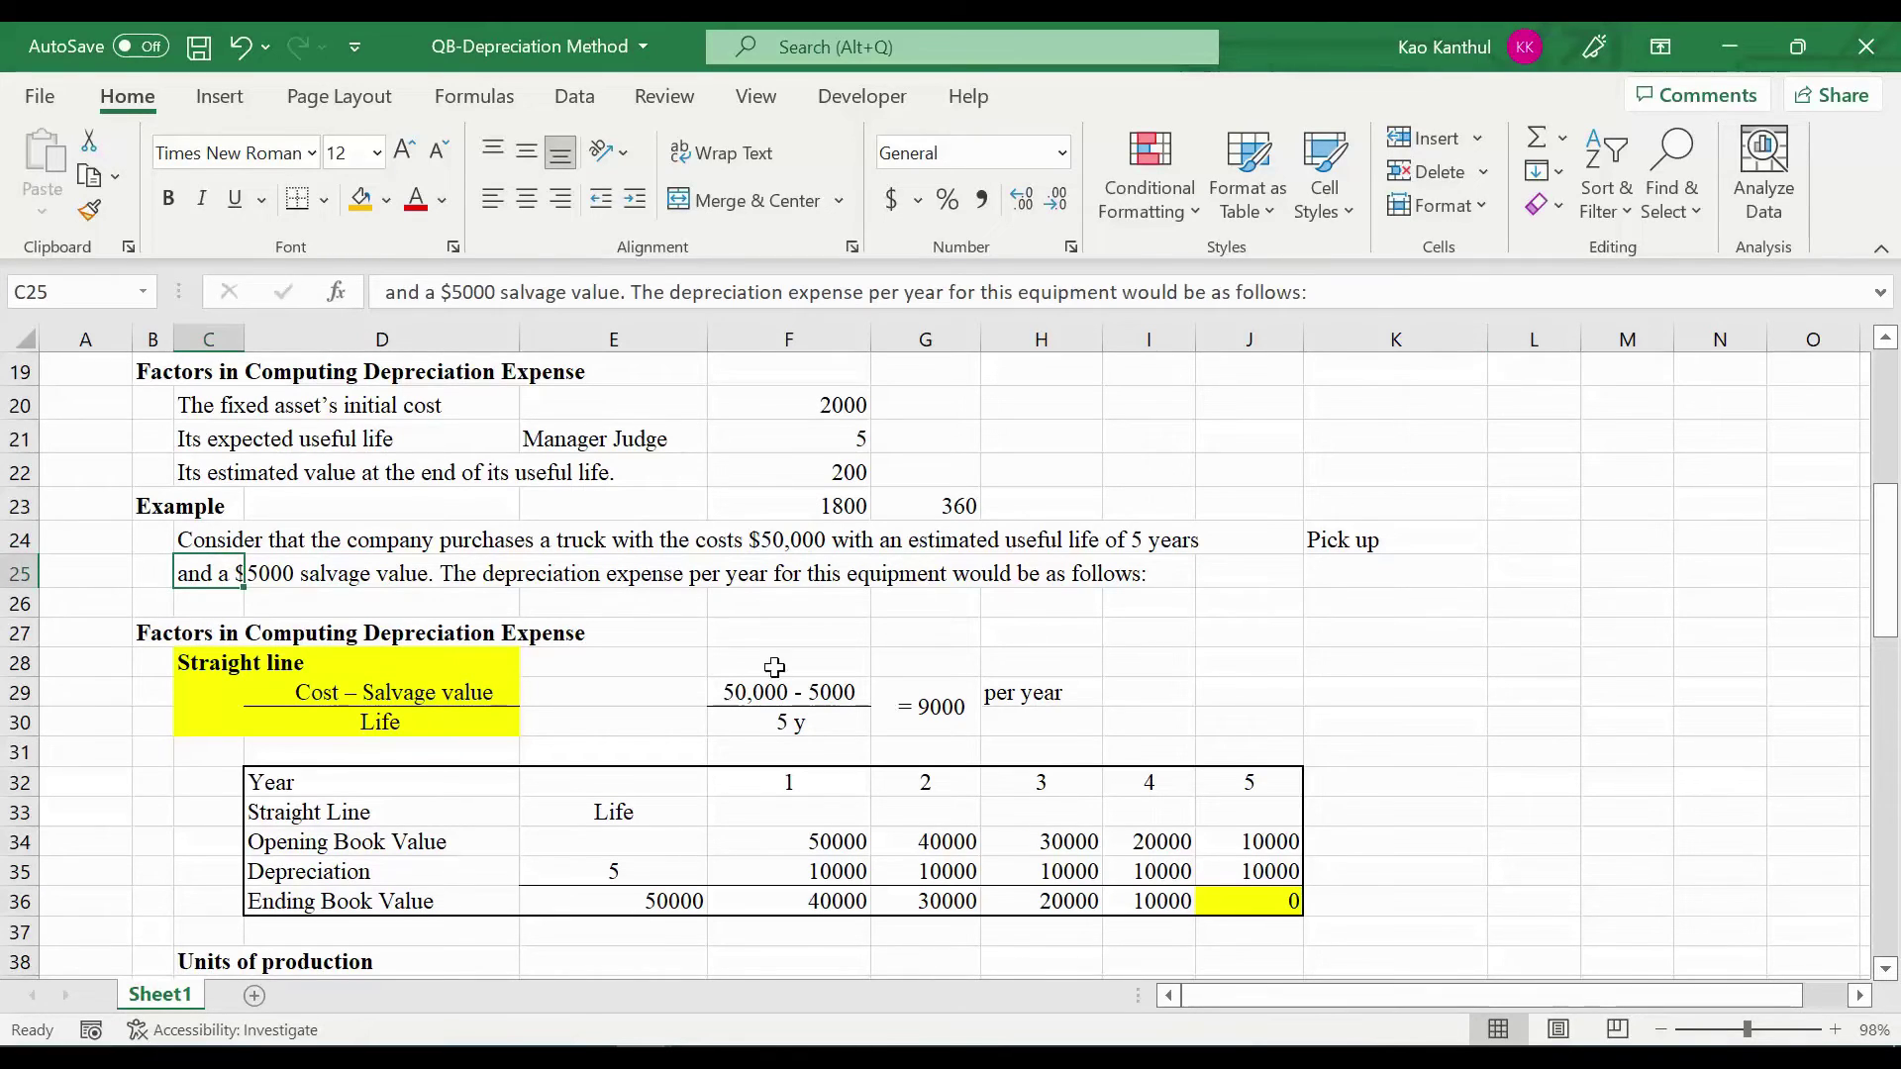
pyautogui.click(1347, 584)
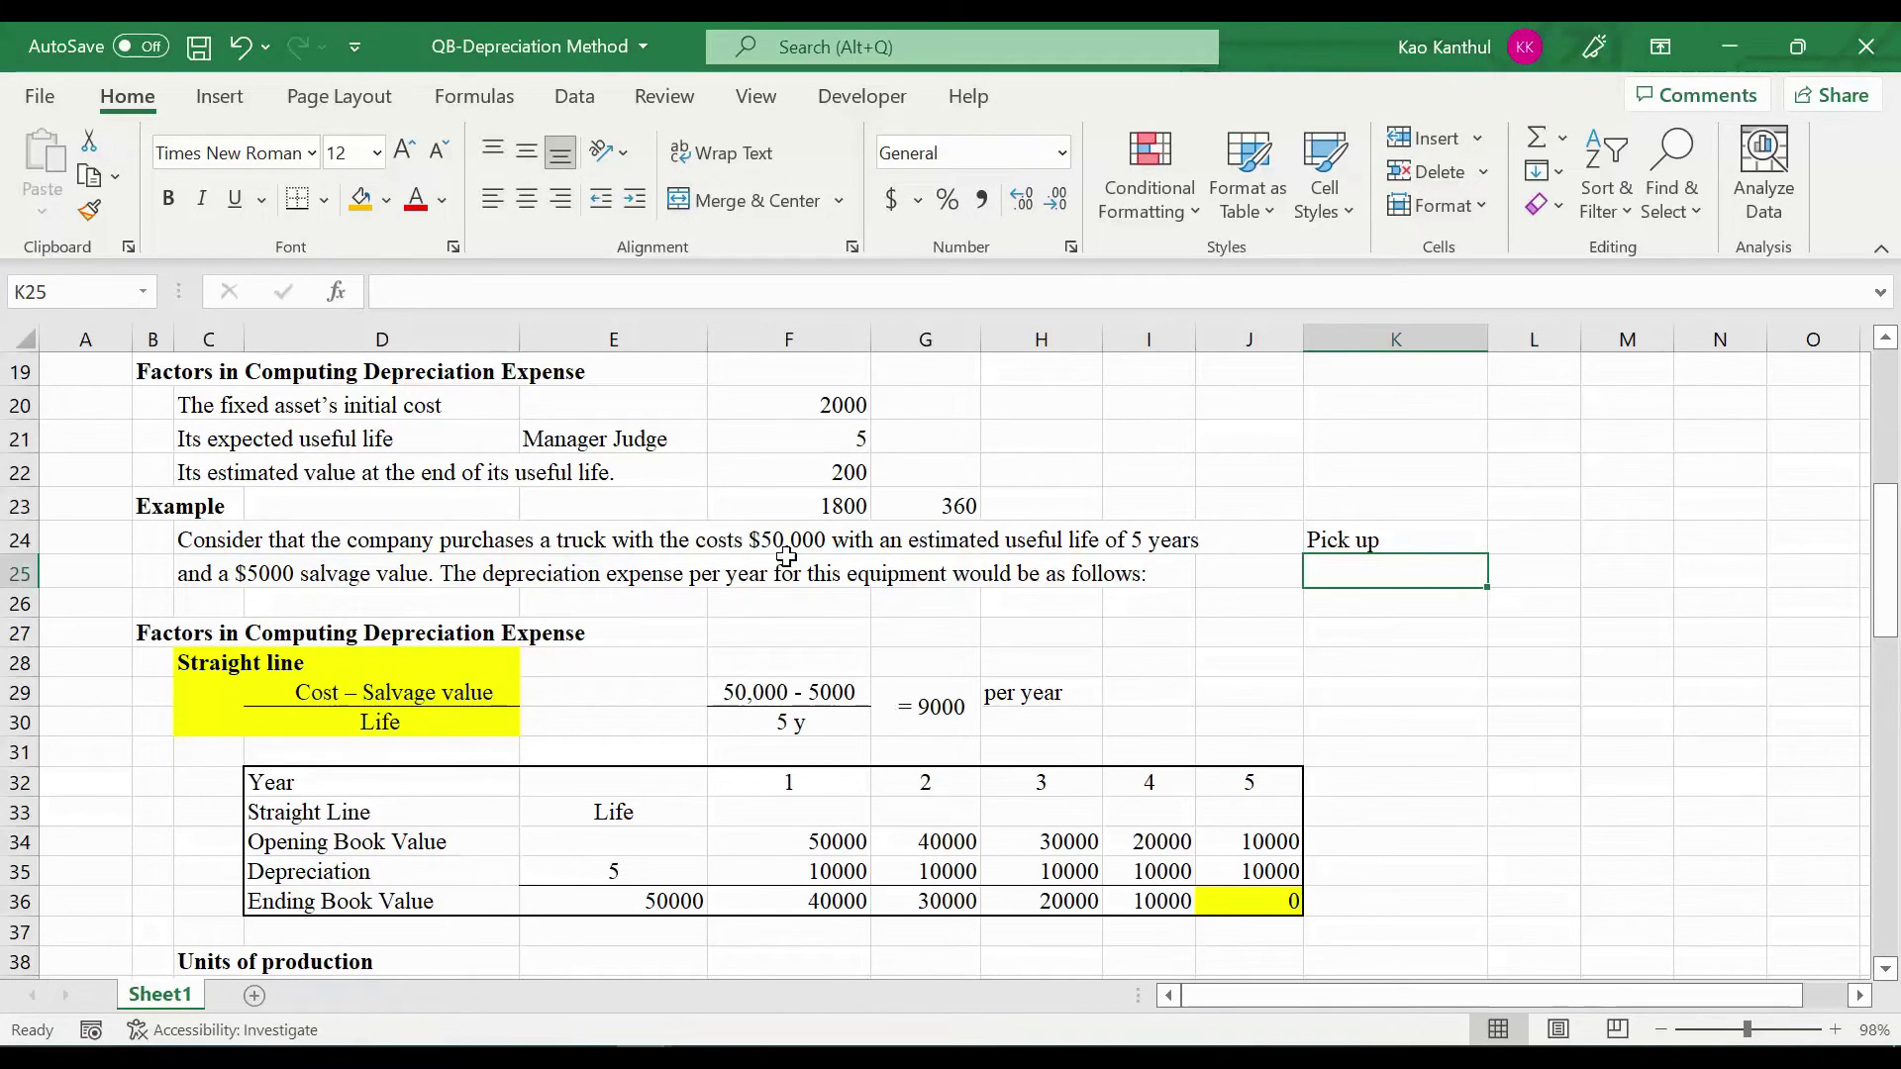
pyautogui.click(262, 576)
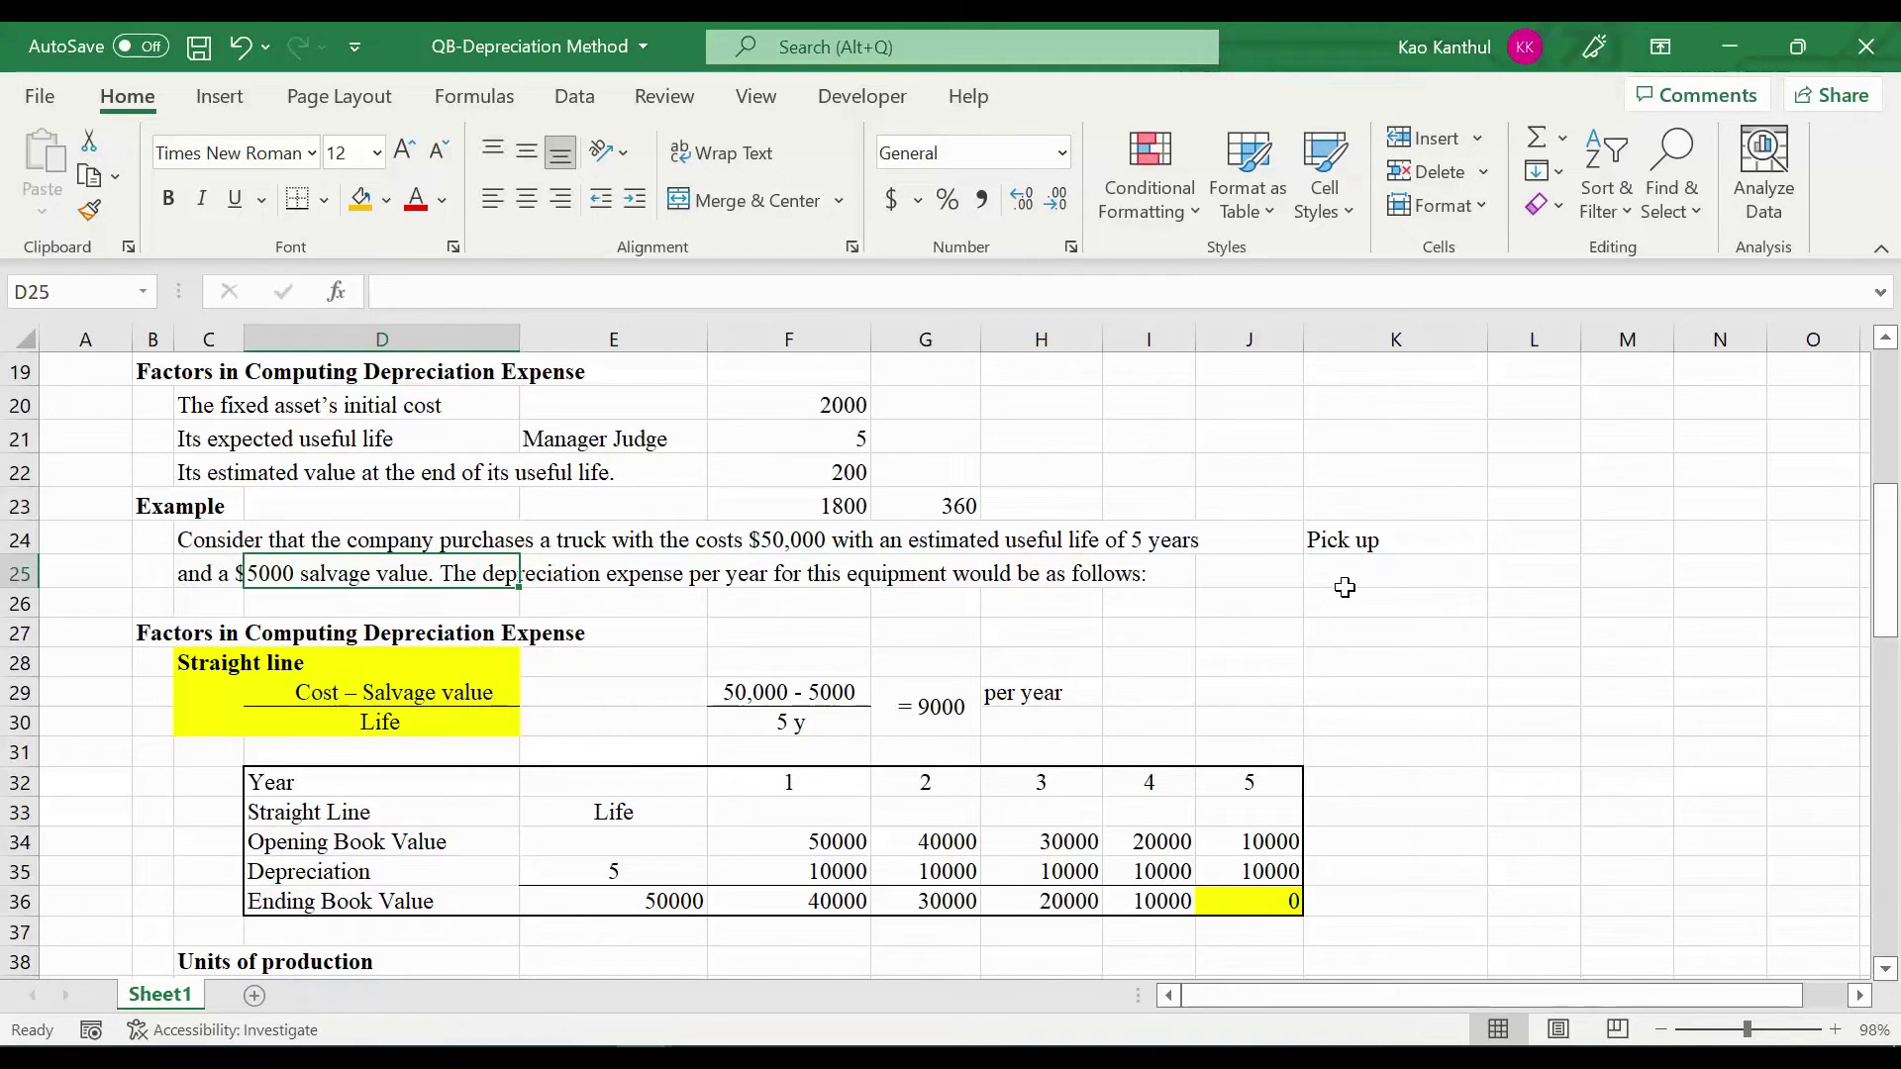
pyautogui.moveTo(208, 577); pyautogui.dragTo(1216, 574)
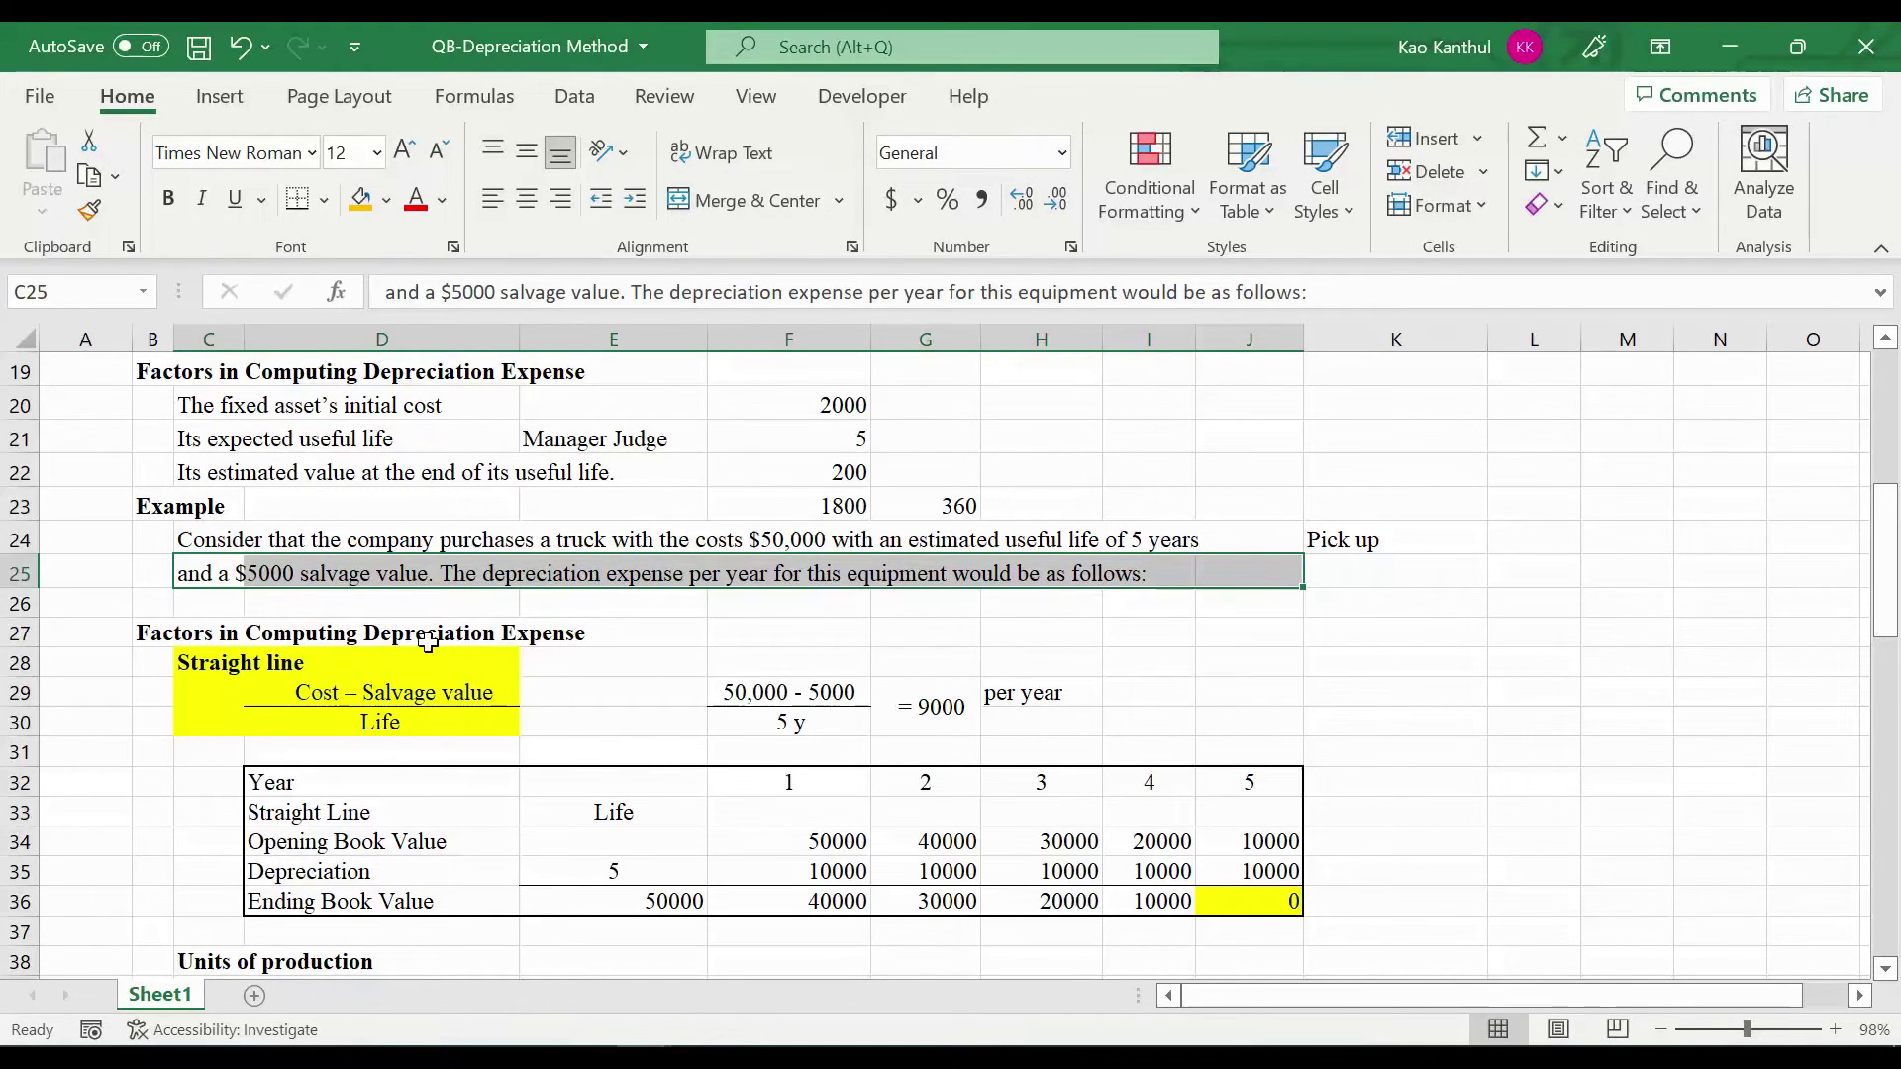
# Examine the straight-line formula in rows 28 to 30 and its worked calculation for the truck
pyautogui.scroll(-1, 1001, 662)
pyautogui.moveTo(240, 565); pyautogui.dragTo(393, 614)
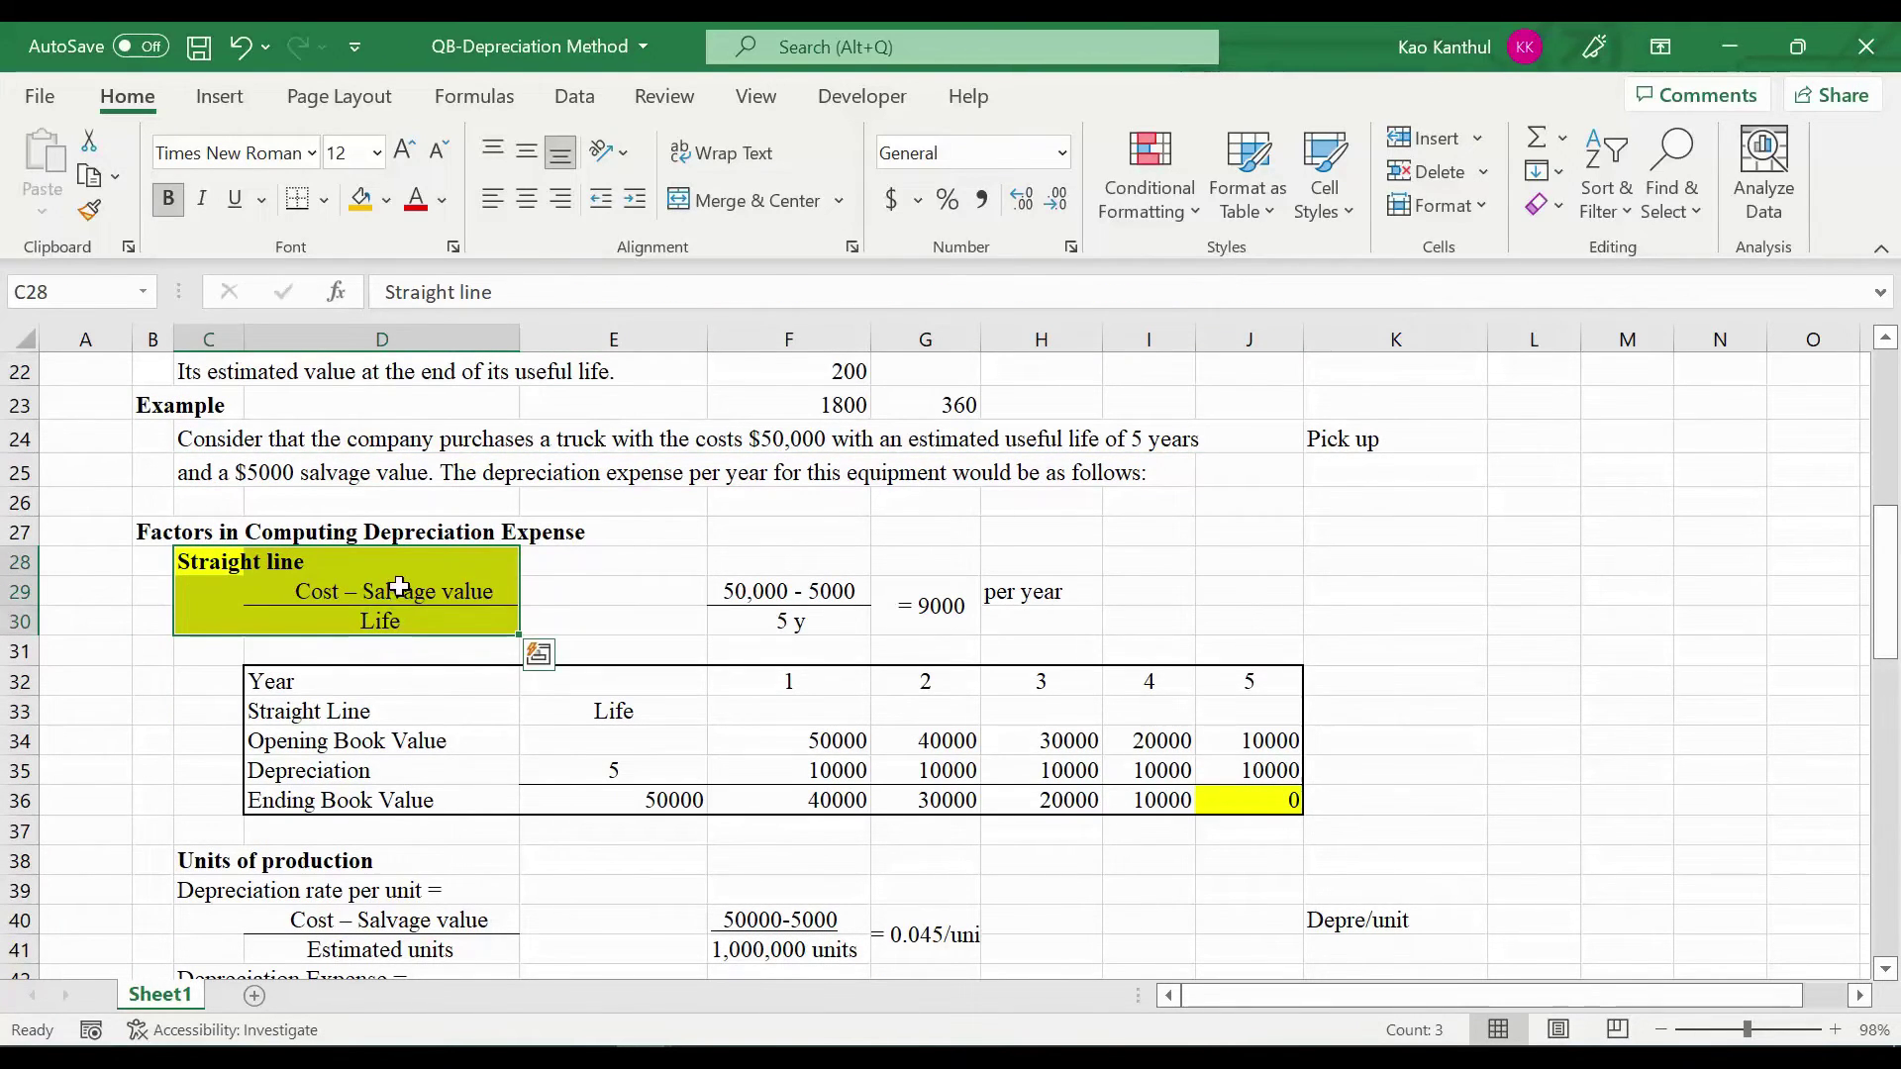
pyautogui.click(399, 586)
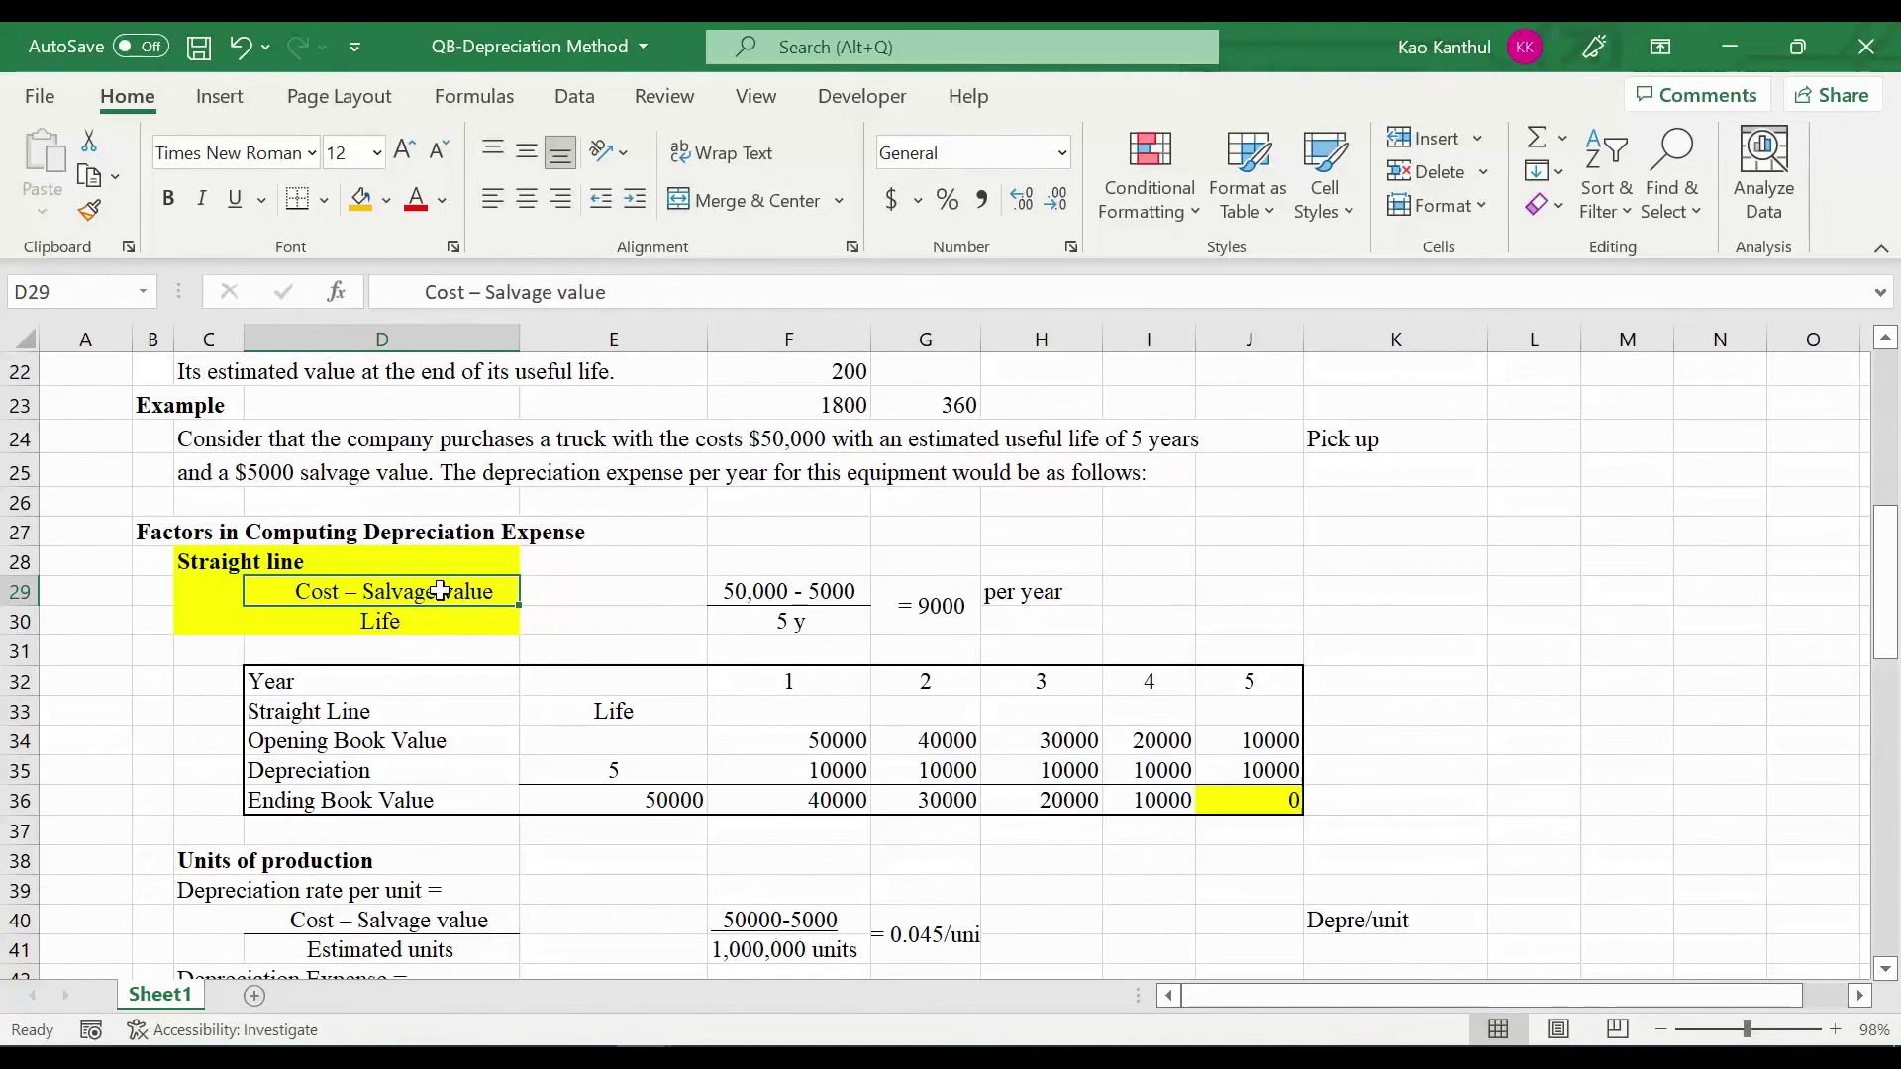
pyautogui.click(413, 626)
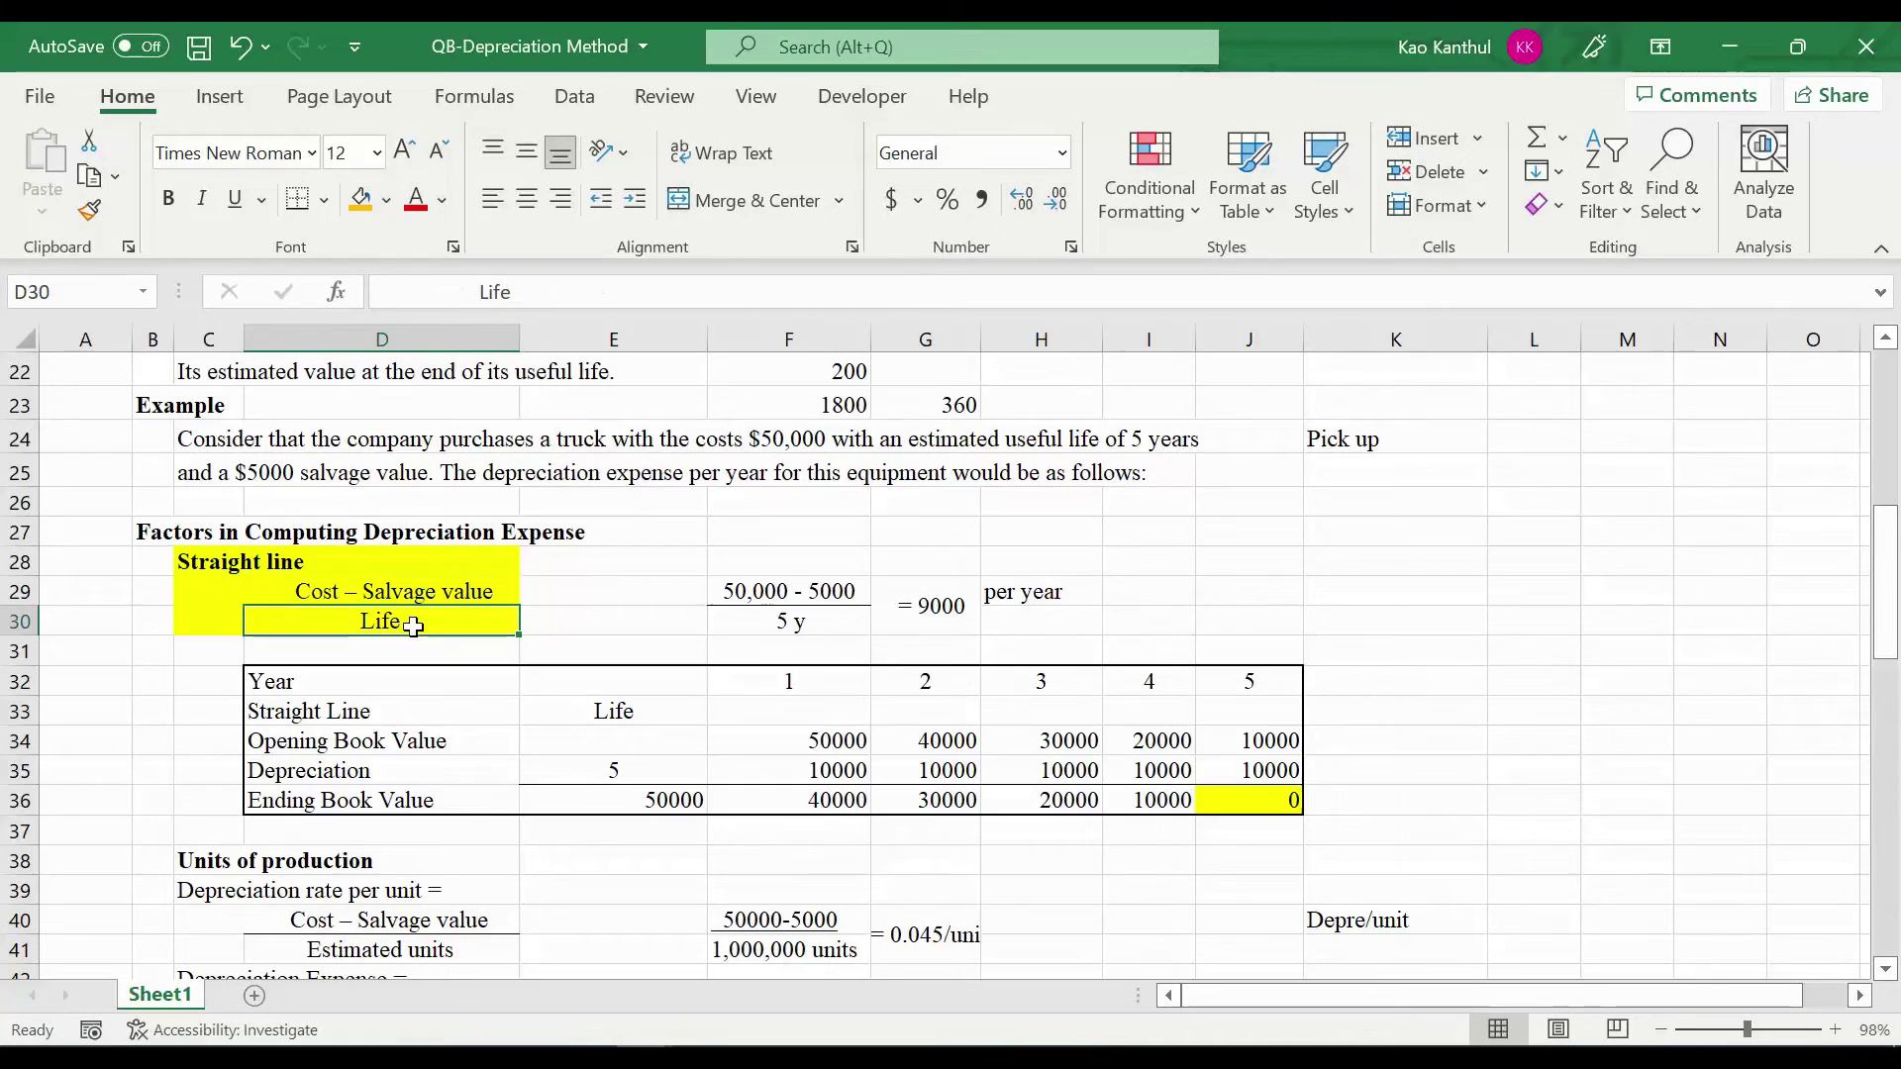
pyautogui.click(759, 590)
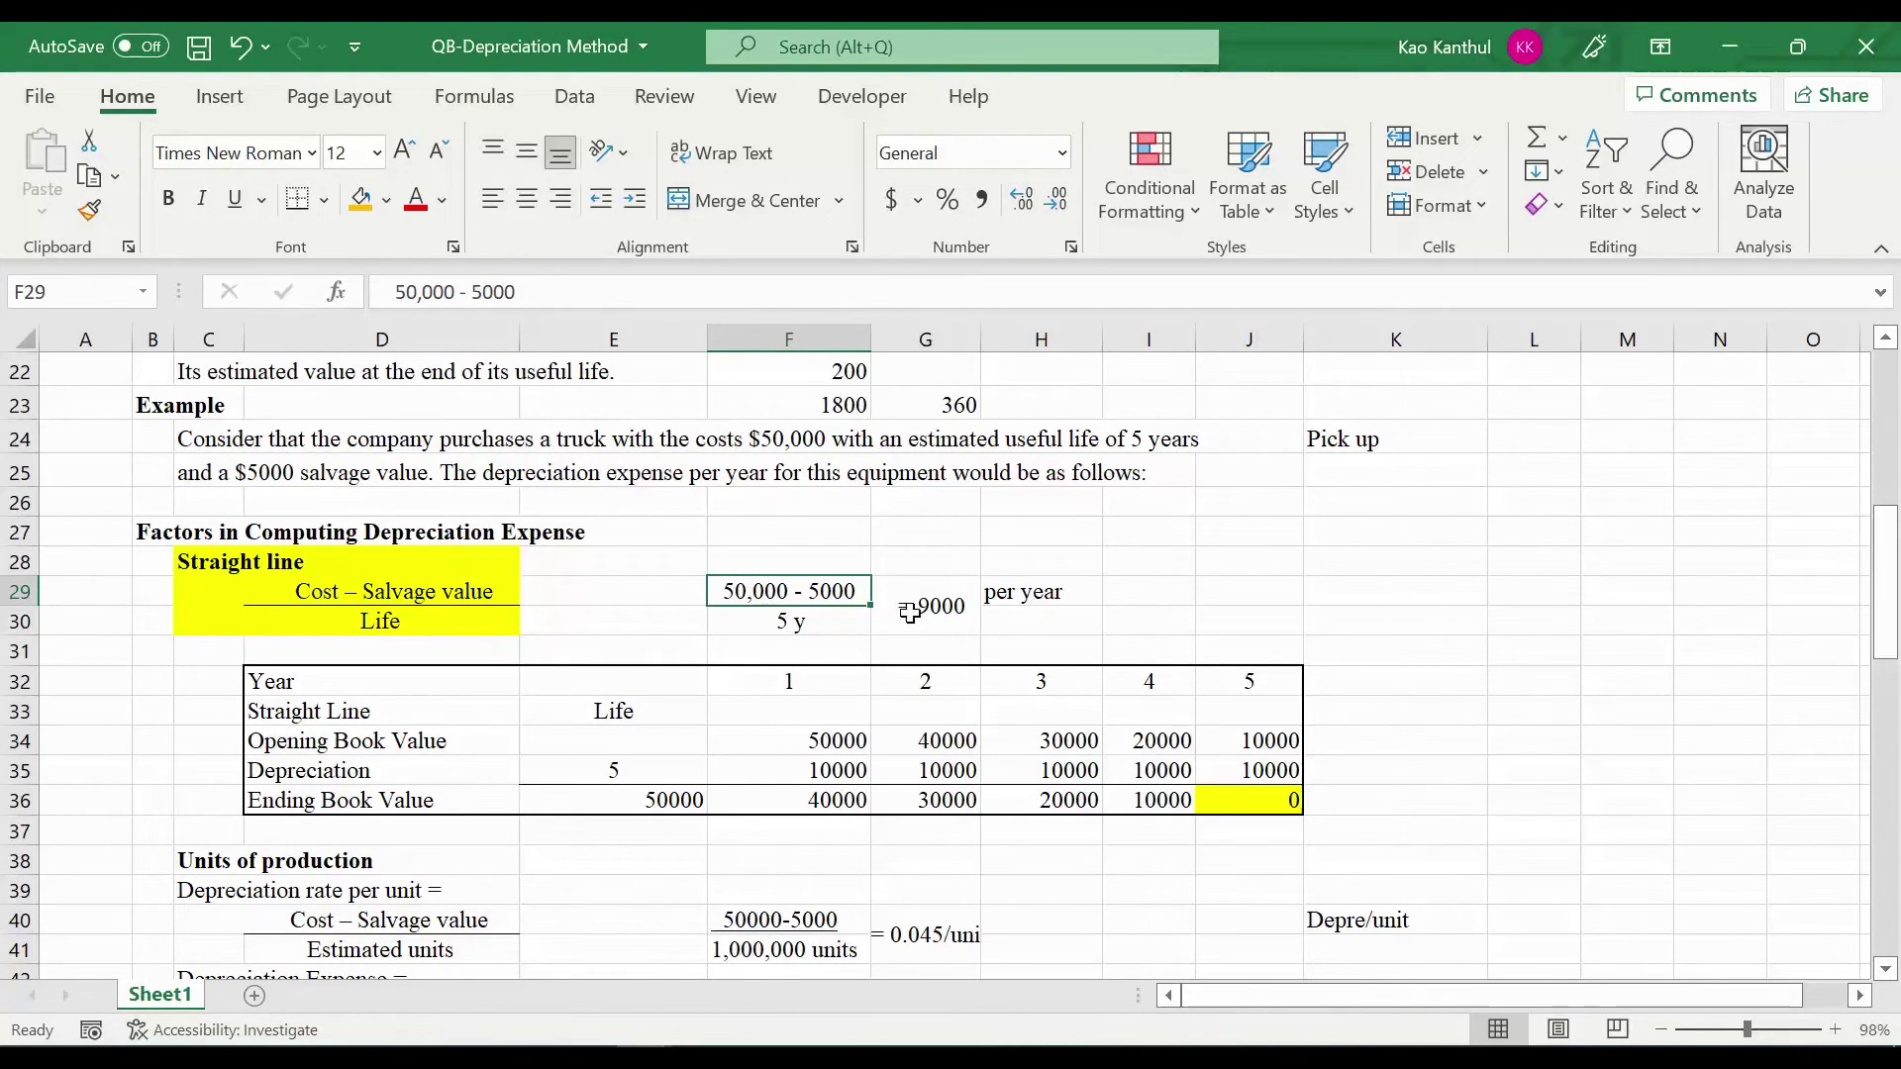
pyautogui.click(970, 615)
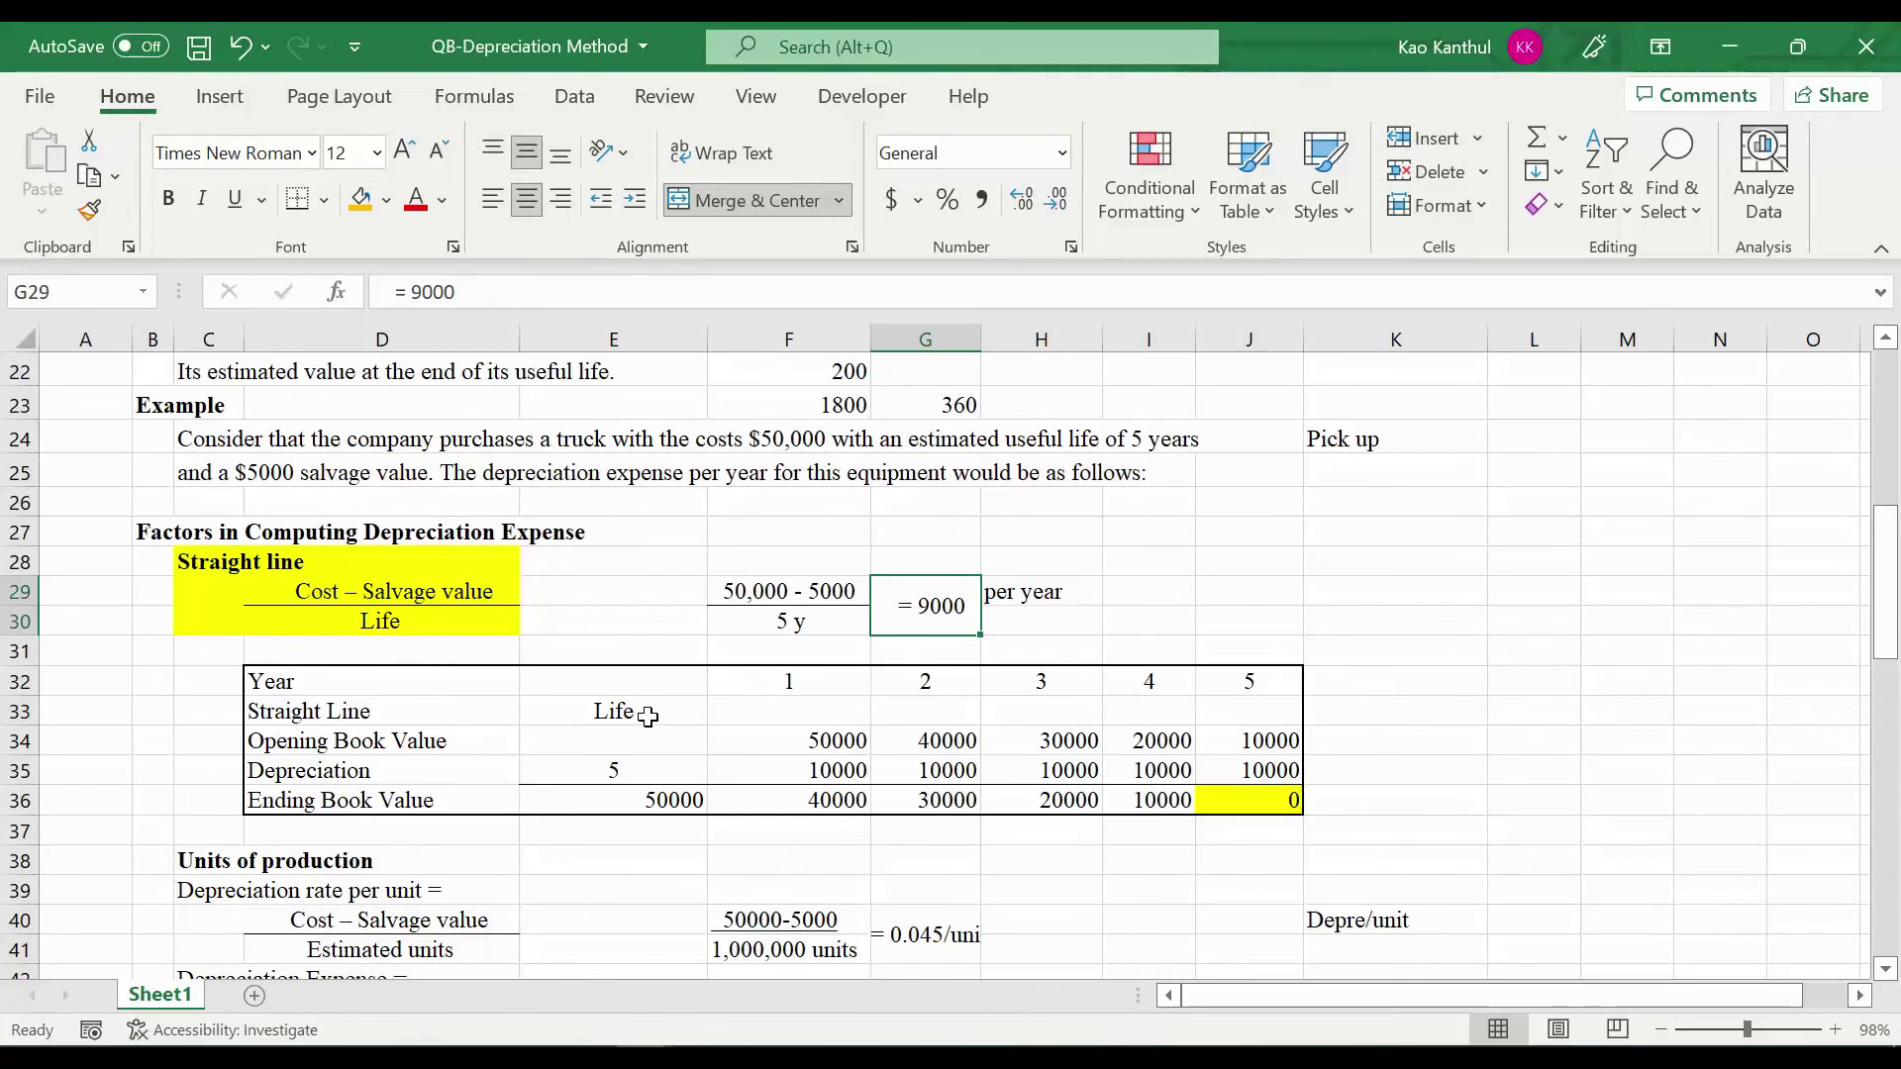
# Review the opening book value and depreciation rows of the straight-line schedule and inspect the year 5 ending value formula in J36
pyautogui.scroll(-1, 656, 703)
pyautogui.moveTo(798, 634); pyautogui.dragTo(1228, 666)
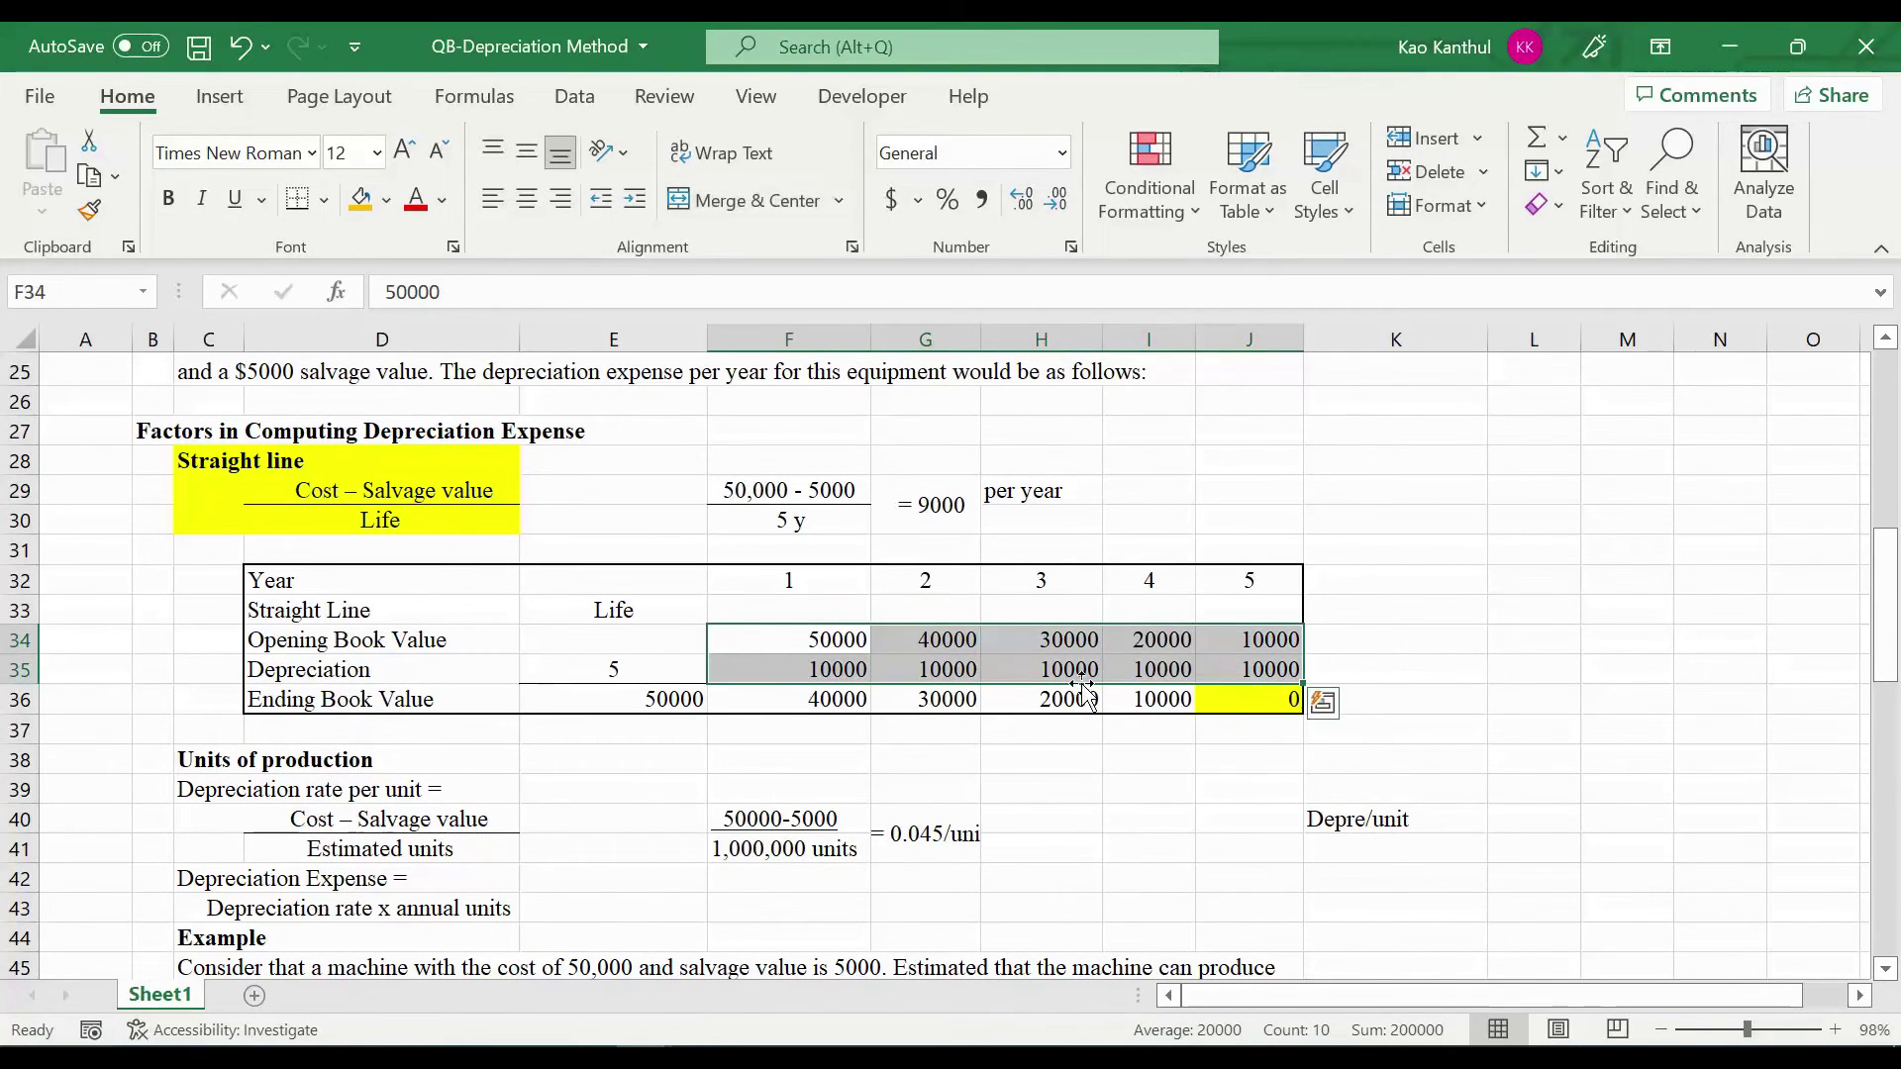
pyautogui.scroll(-1, 1228, 667)
pyautogui.click(1235, 607)
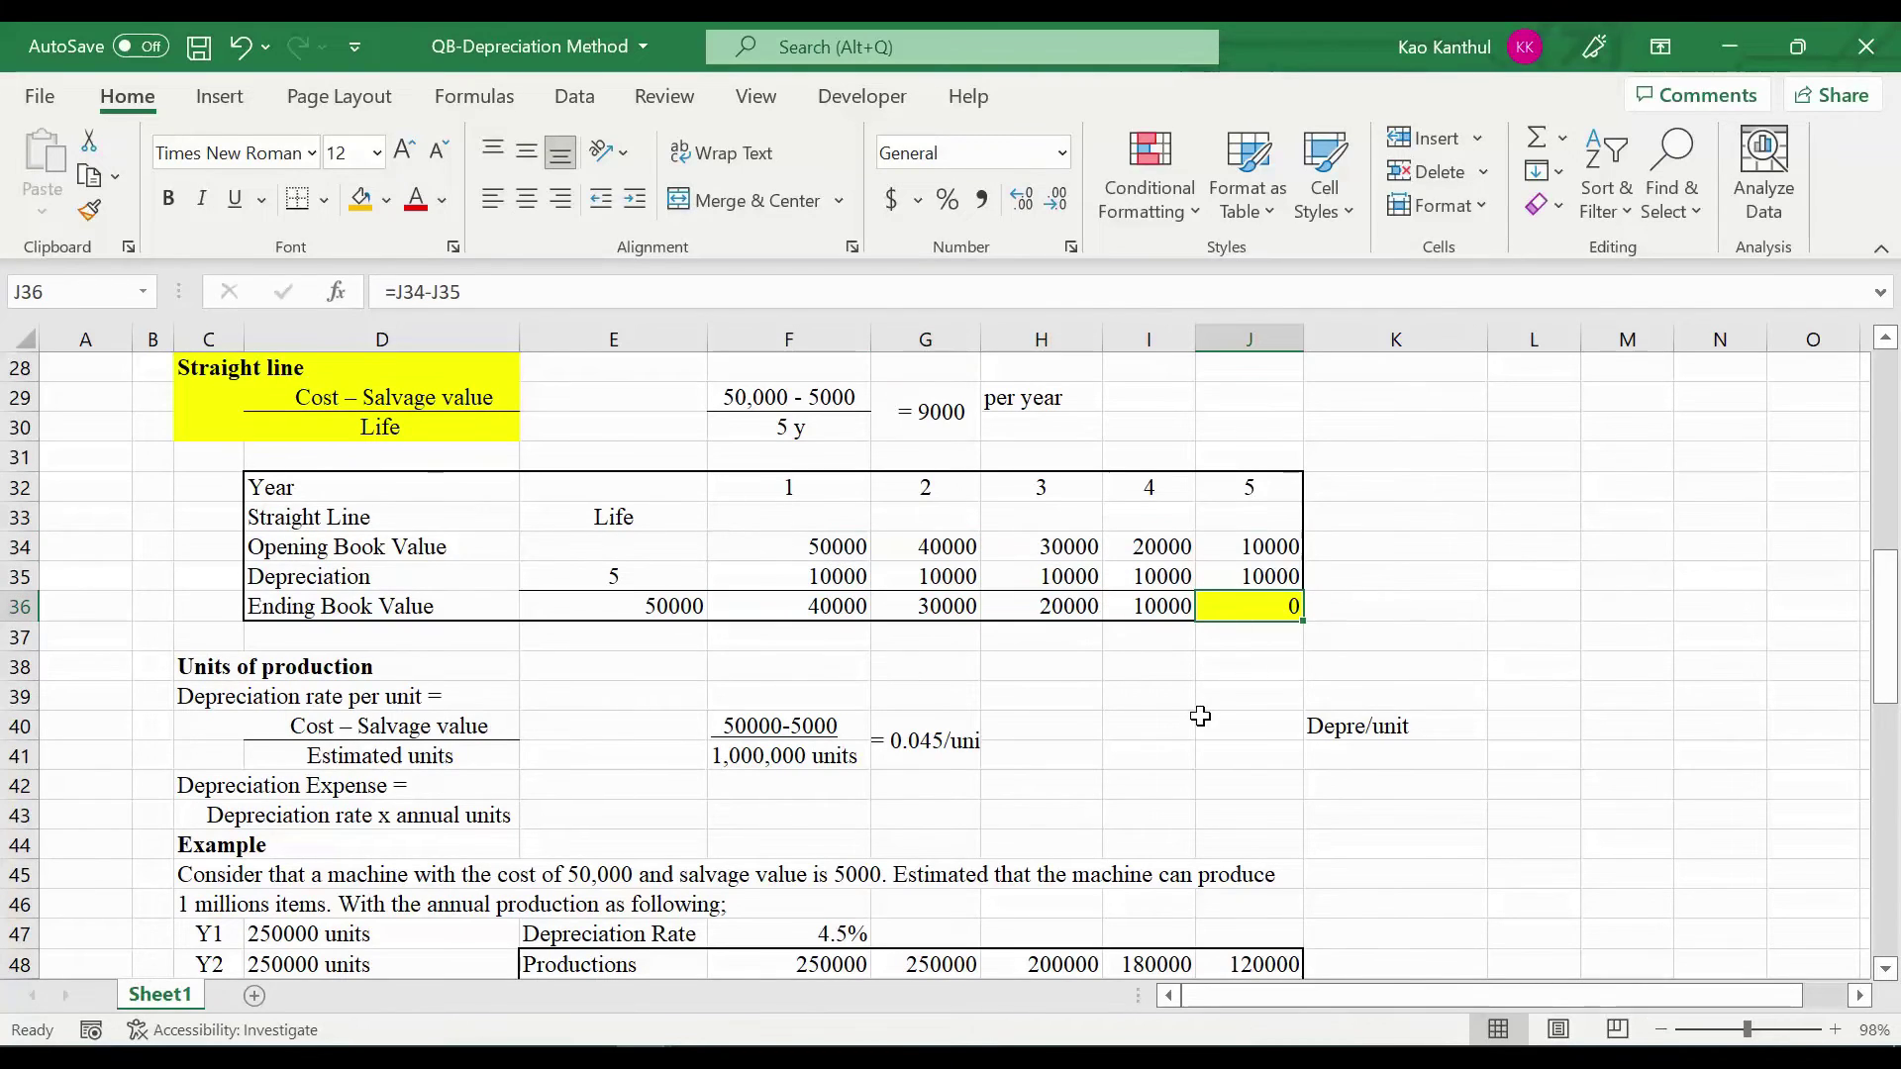
pyautogui.press('F2')
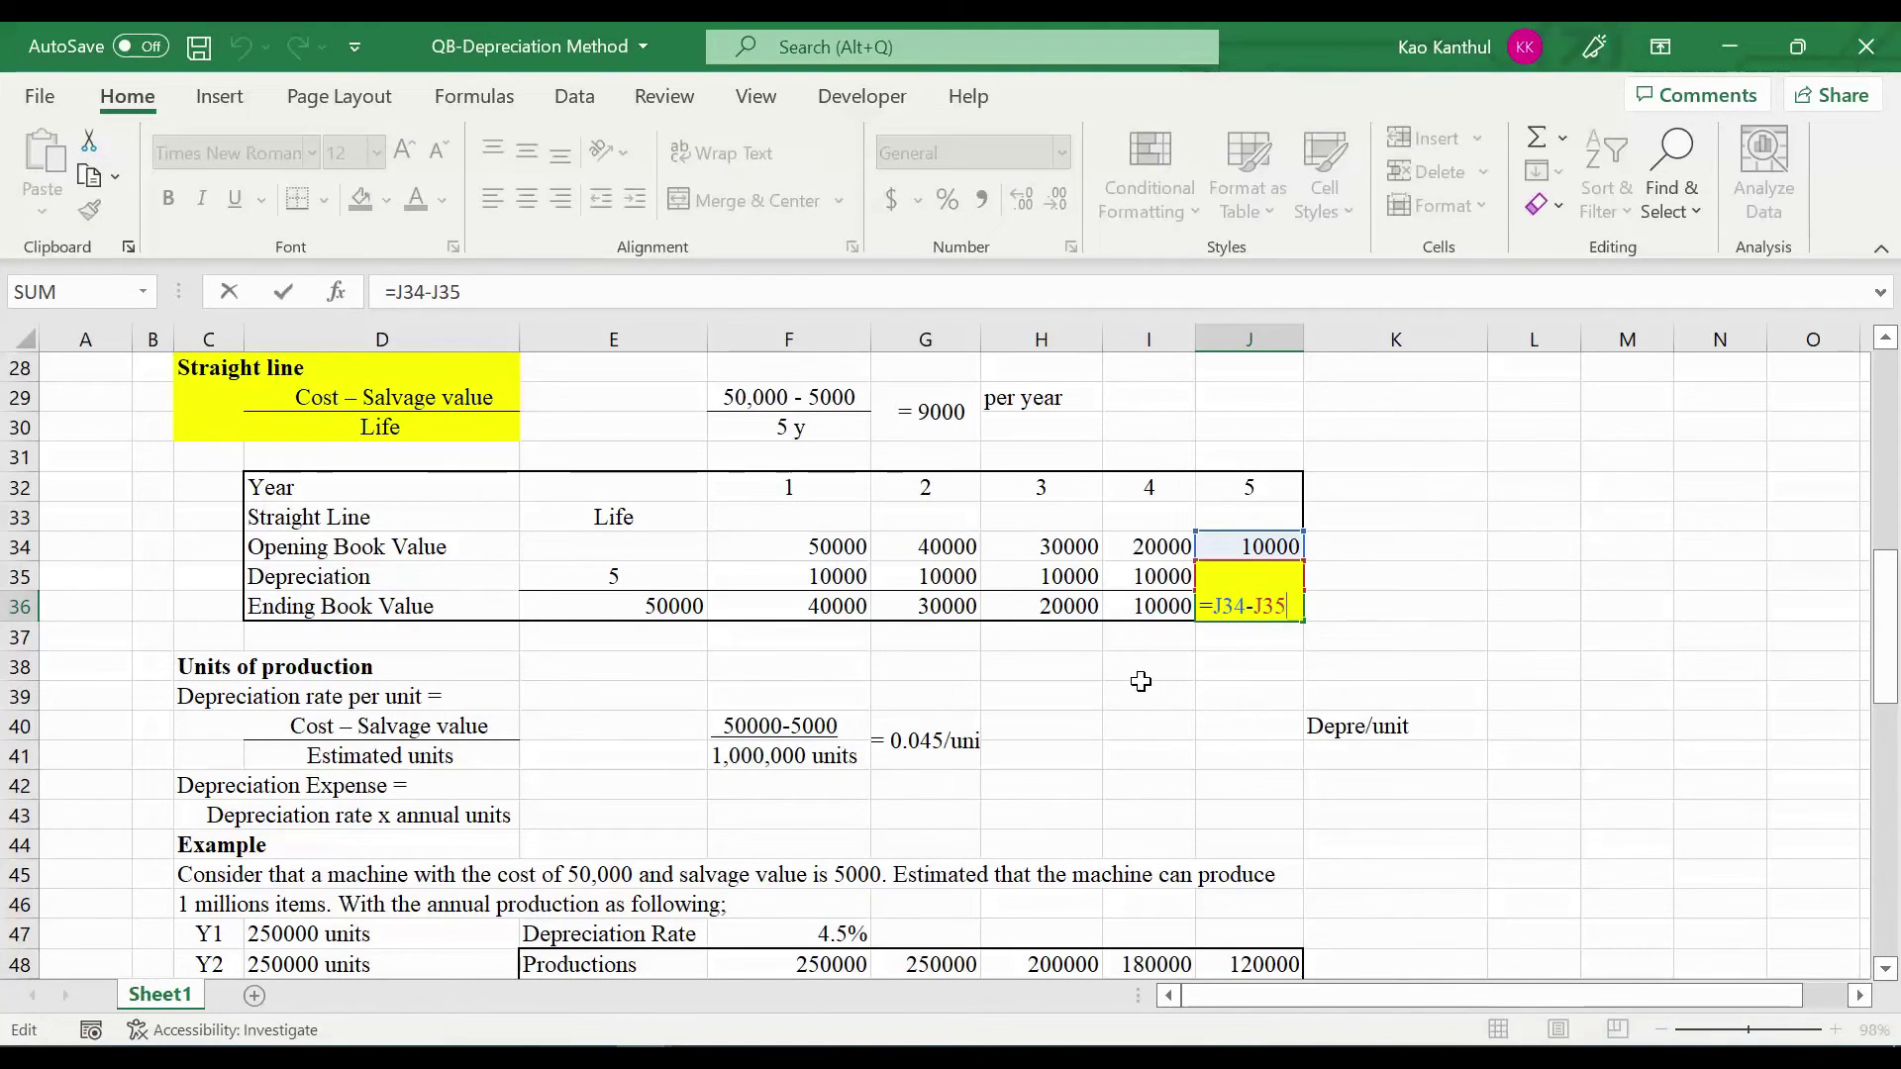
pyautogui.click(1139, 693)
pyautogui.click(830, 586)
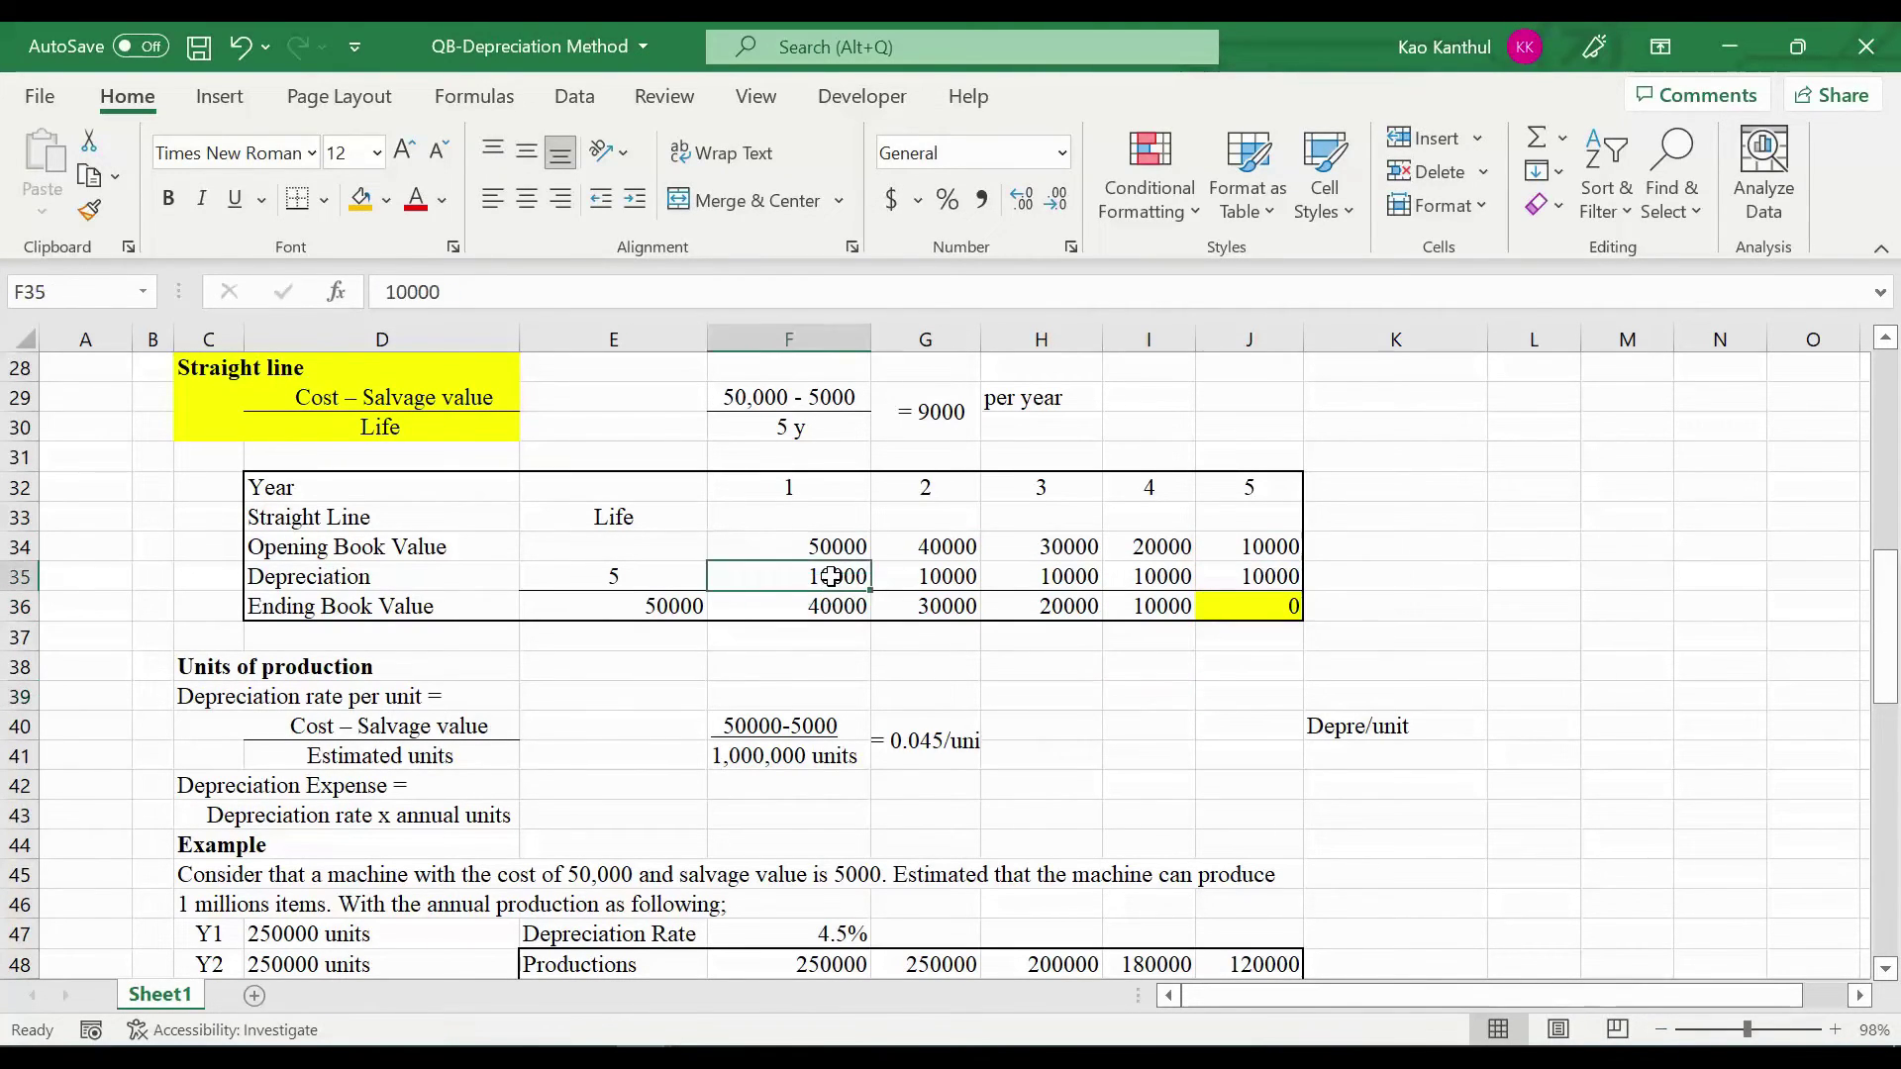
pyautogui.scroll(1, 896, 683)
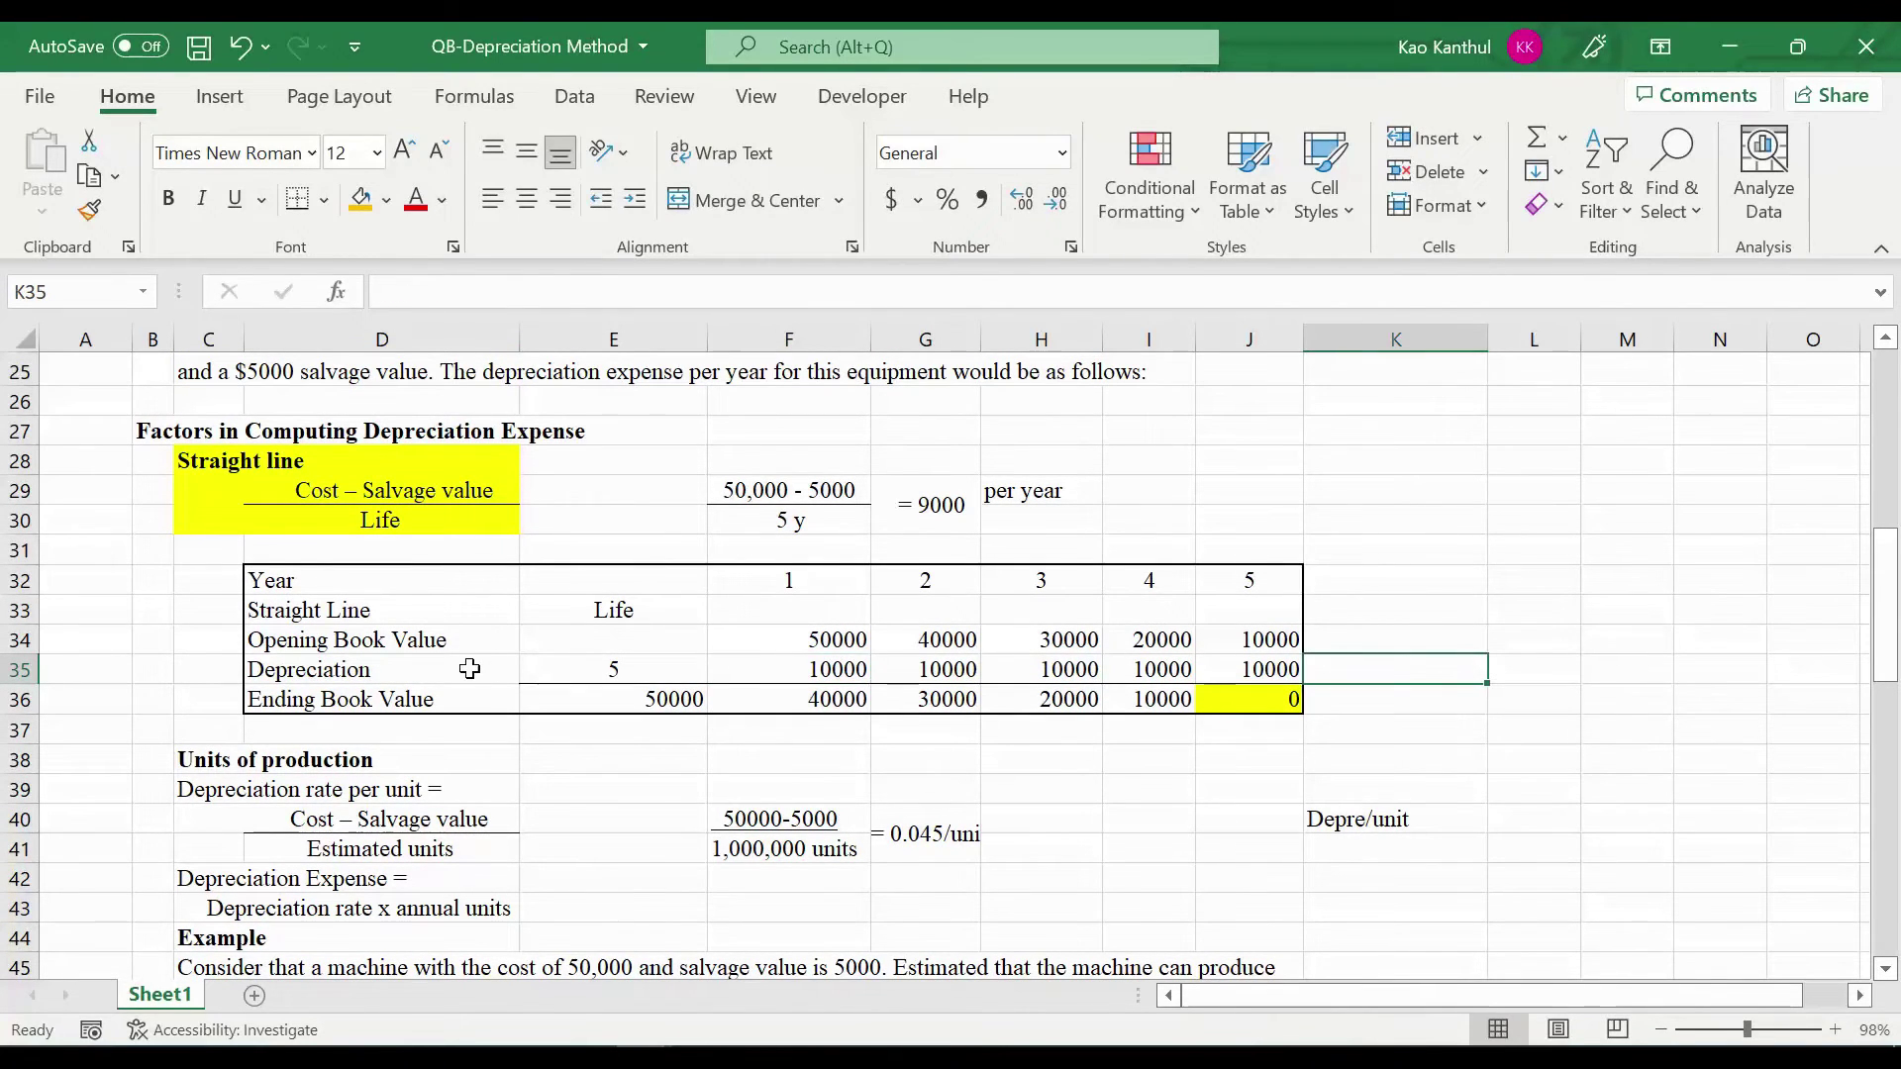
pyautogui.moveTo(467, 666); pyautogui.dragTo(762, 665)
pyautogui.hotkey('ctrl', 'z')
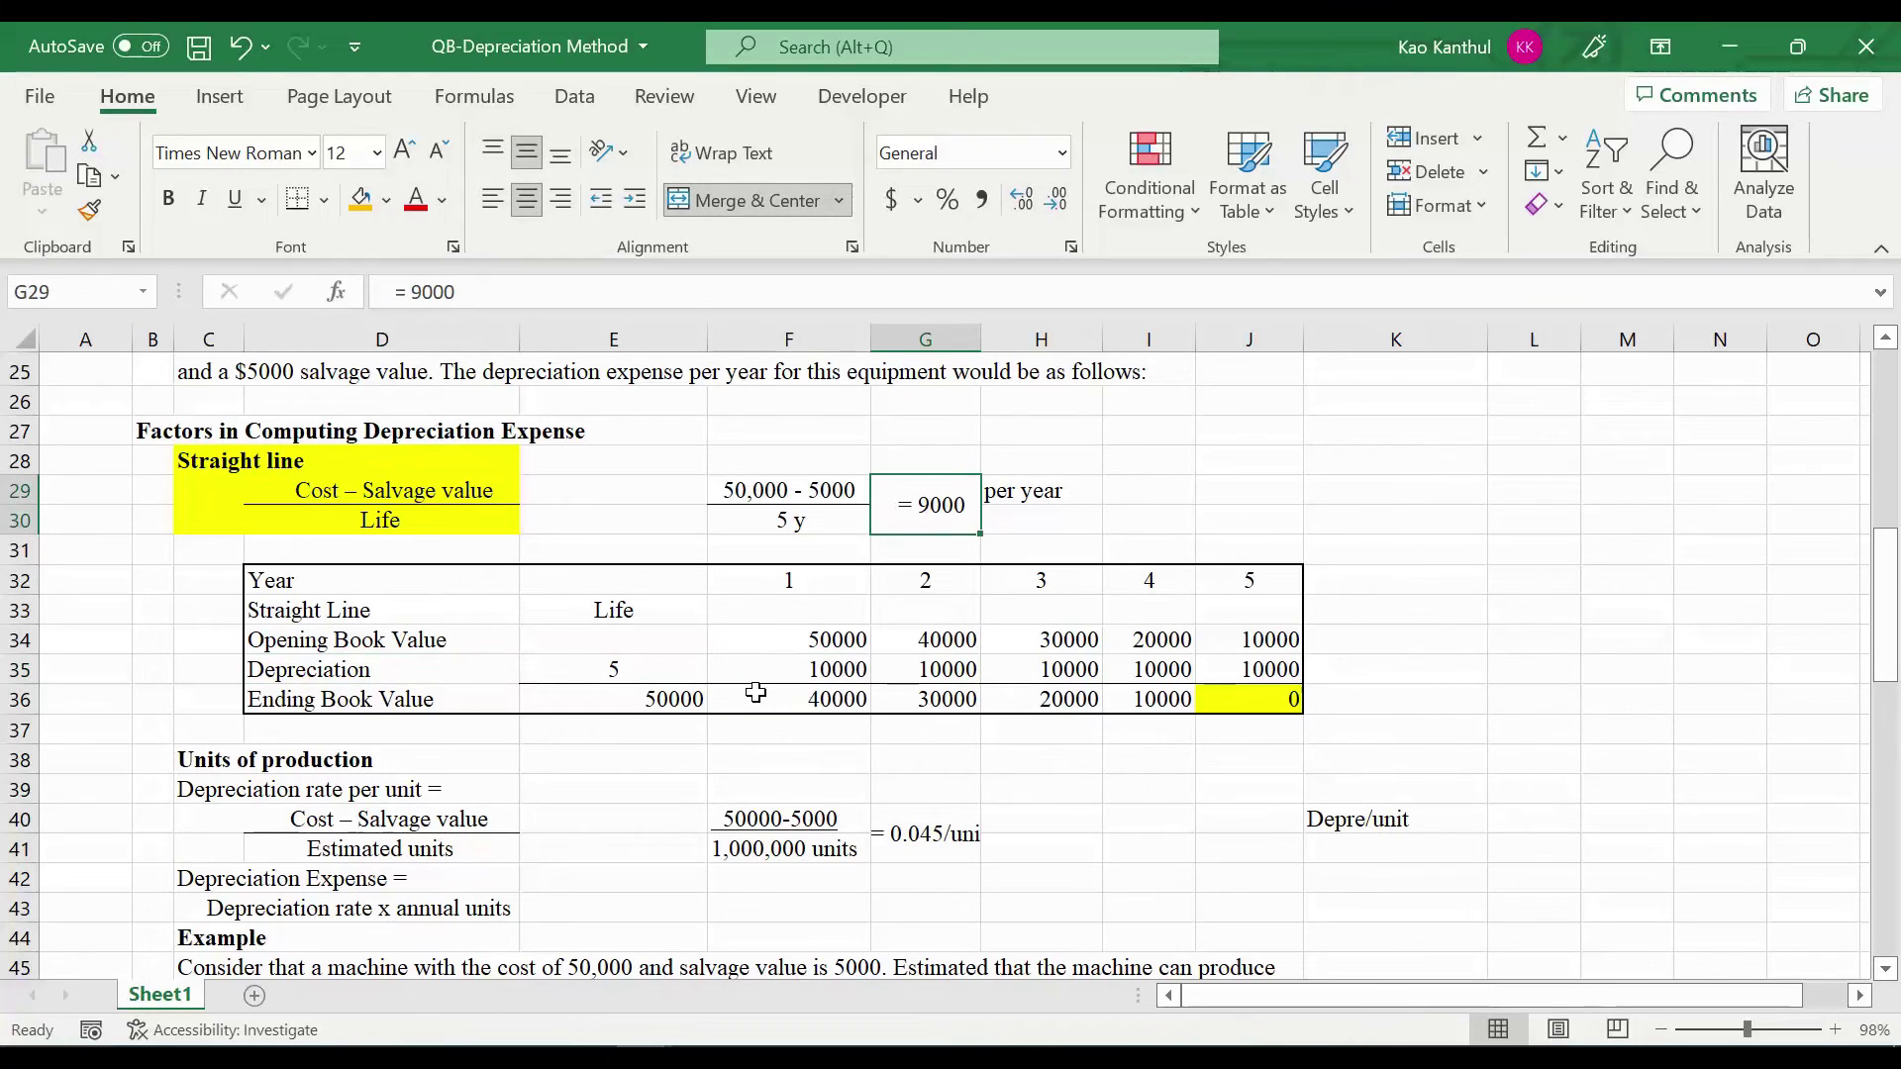
# Set the year 1 opening book value in F34 to 45000 and the year 1 depreciation in F35 to 9000
pyautogui.click(784, 650)
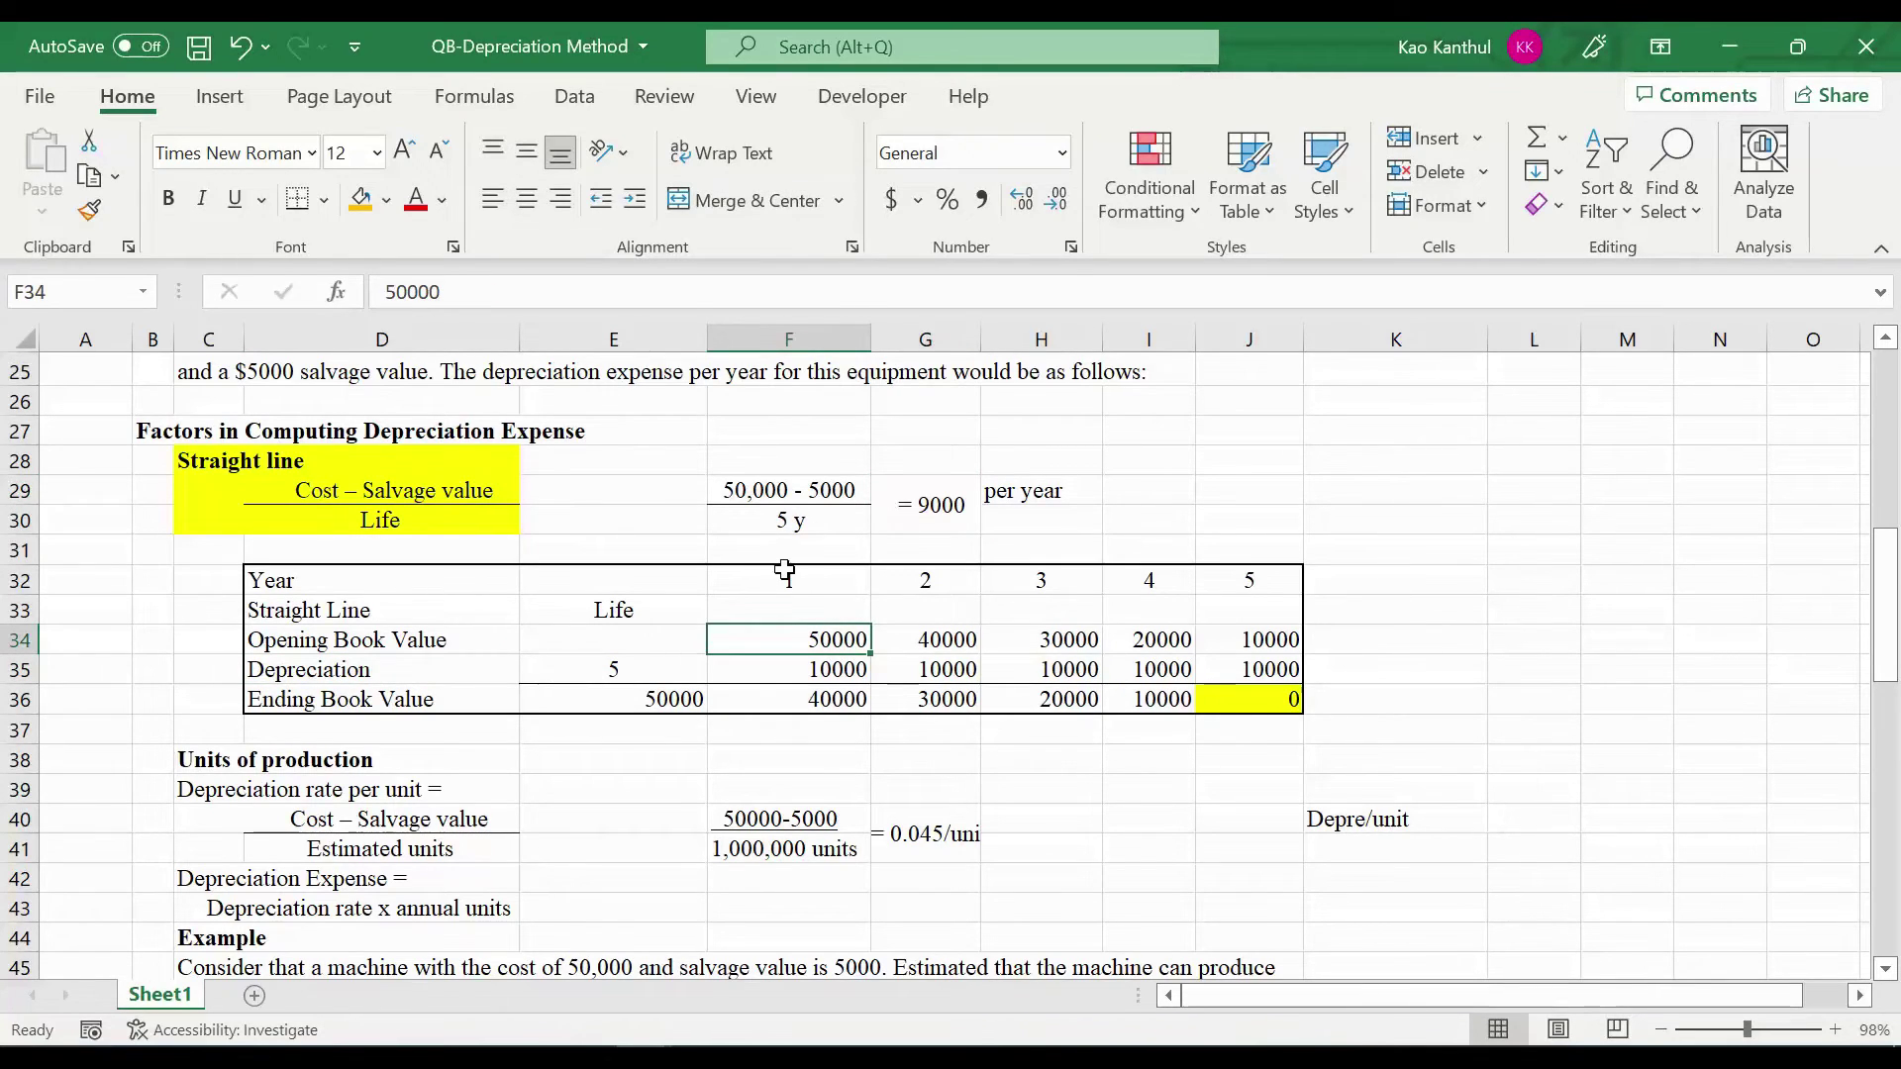
pyautogui.write('4500')
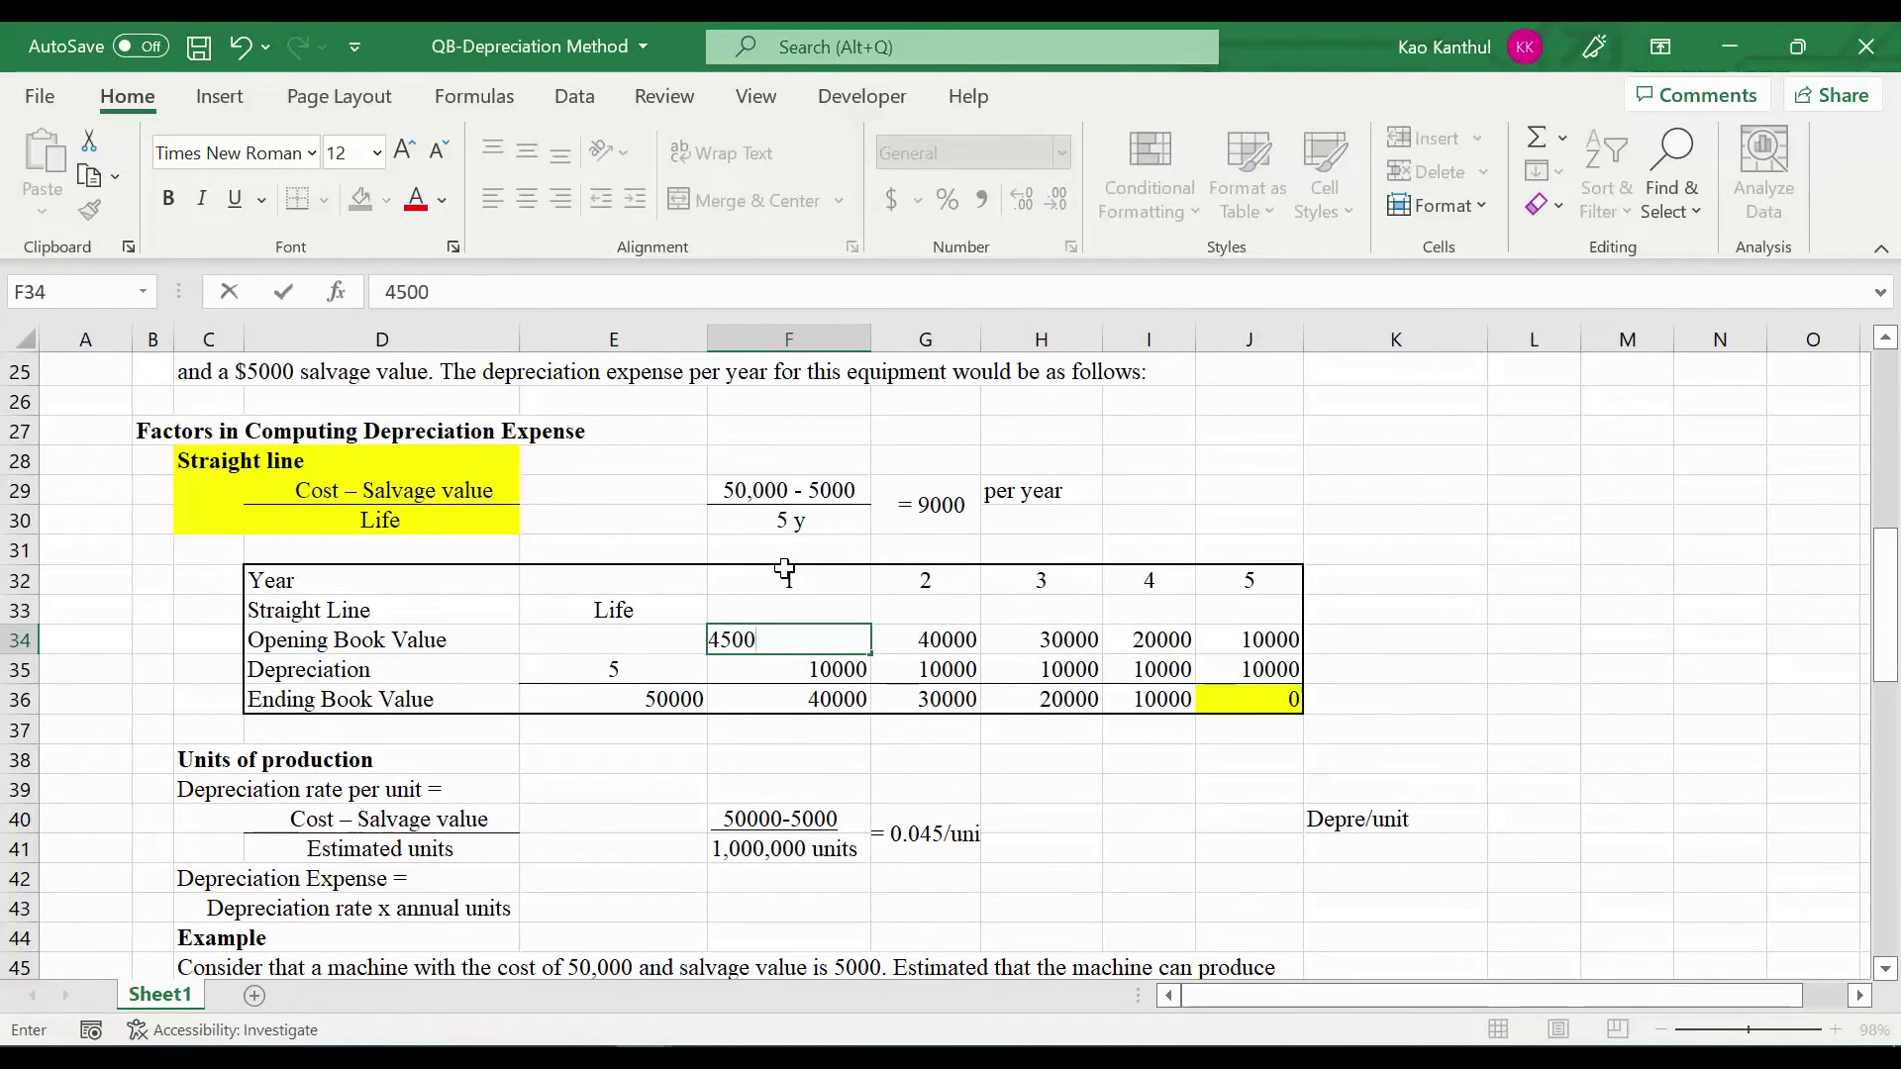
pyautogui.press('Tab')
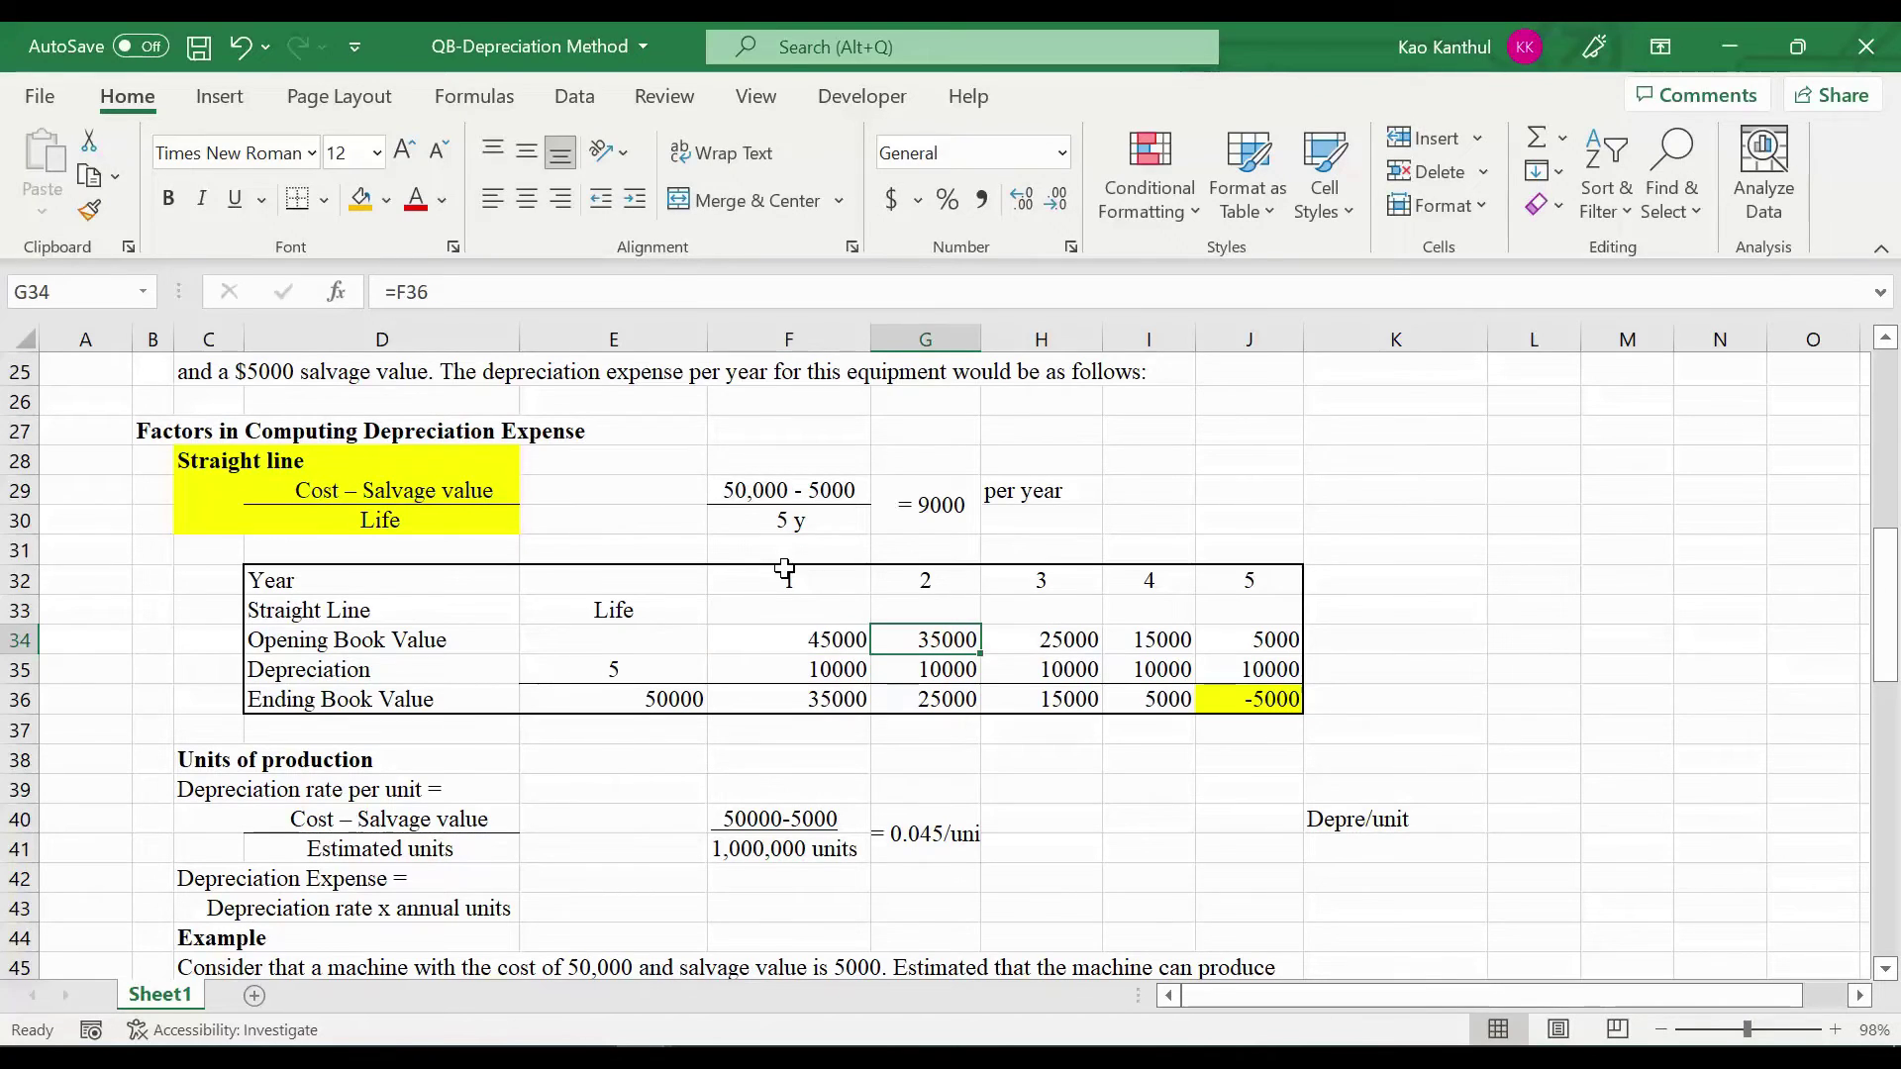
pyautogui.press('Return')
pyautogui.write('90')
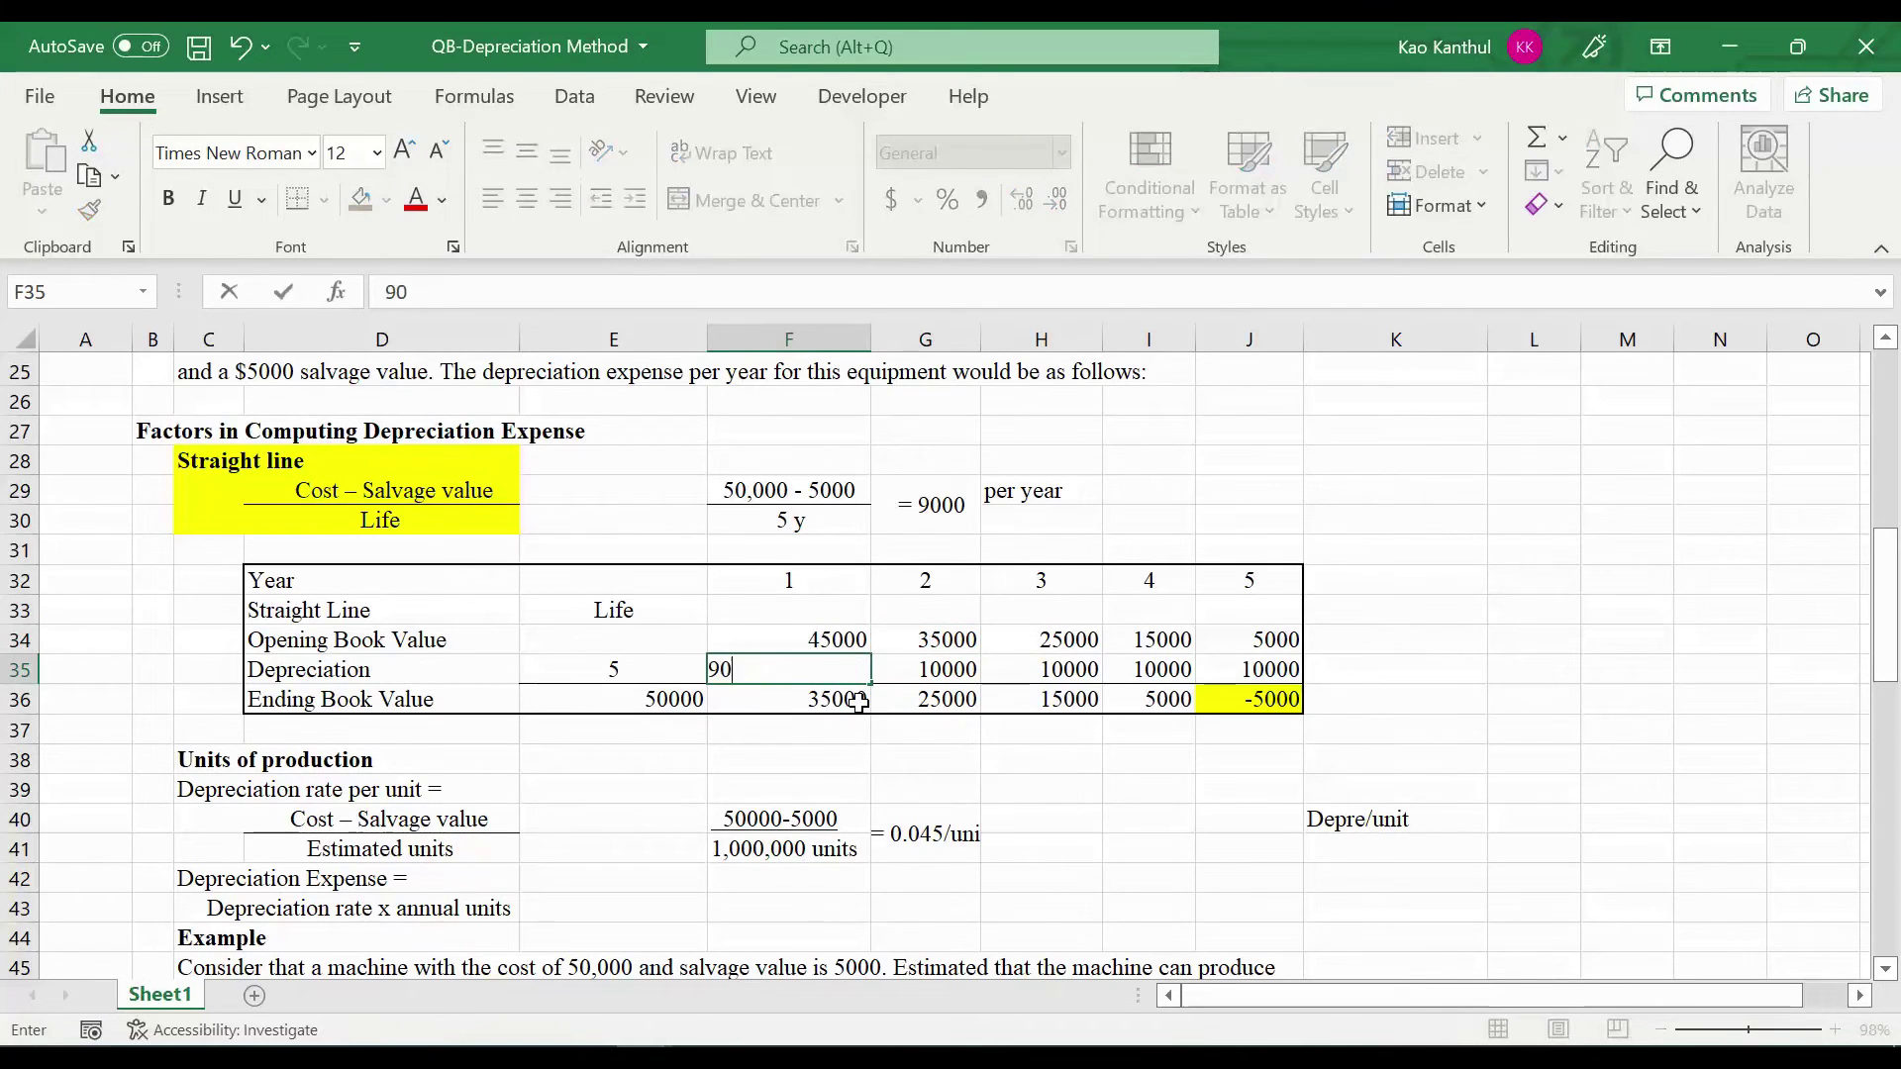
pyautogui.press('Tab')
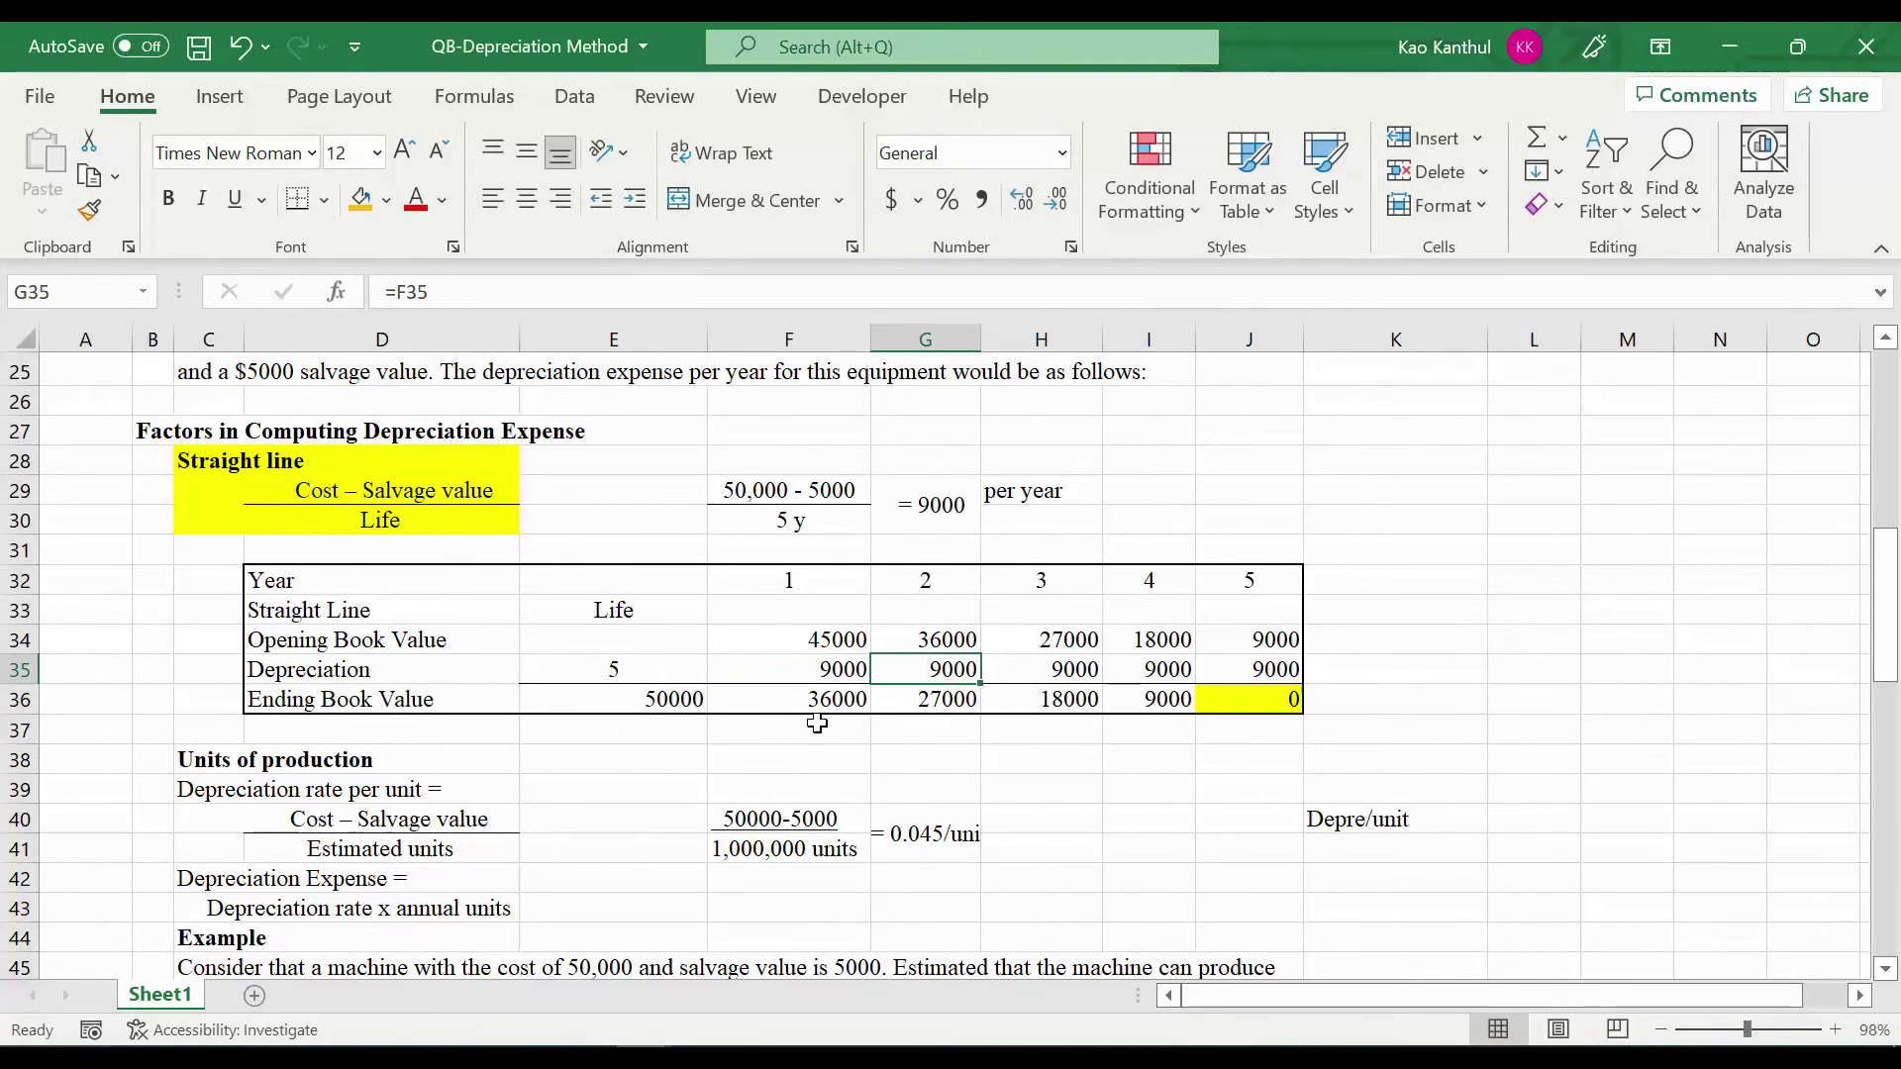
pyautogui.click(1258, 701)
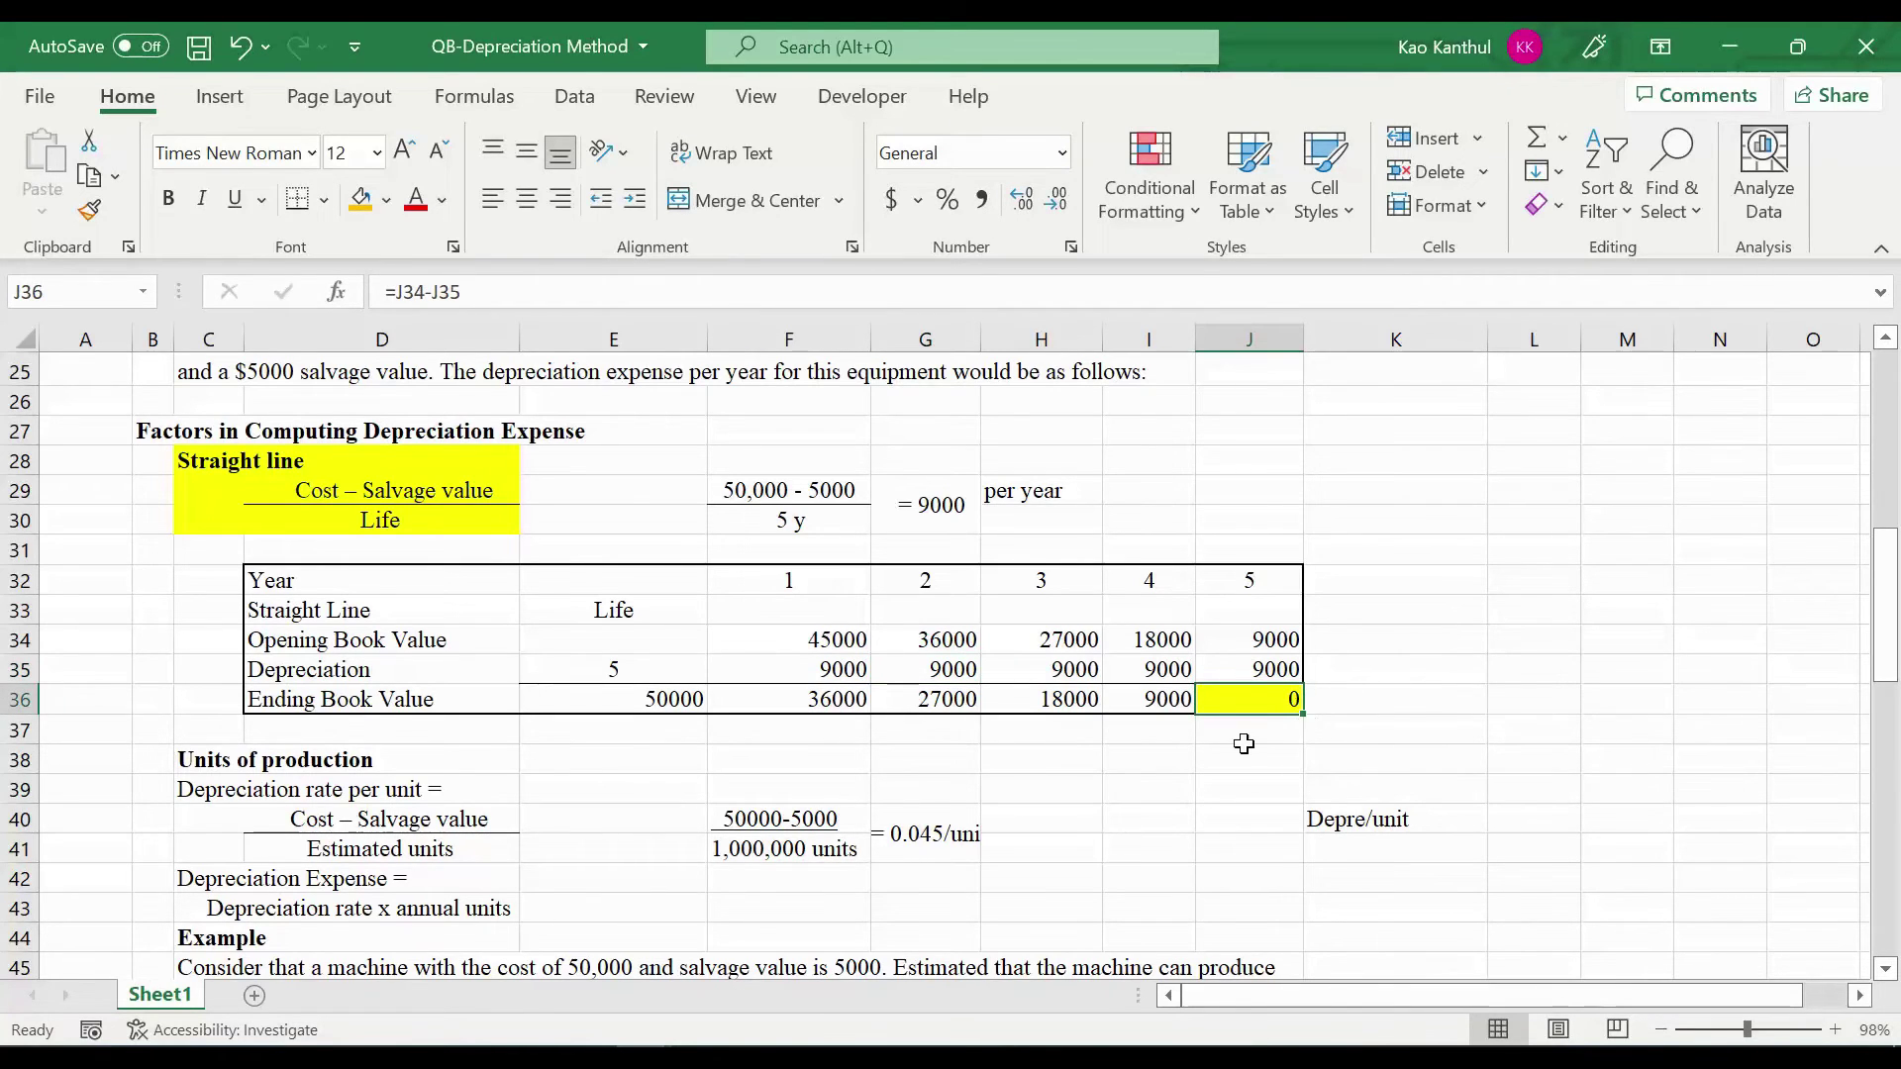
# Compare the year 1 opening book value with the ending book values across row 36 of the straight-line schedule
pyautogui.scroll(-1, 1209, 749)
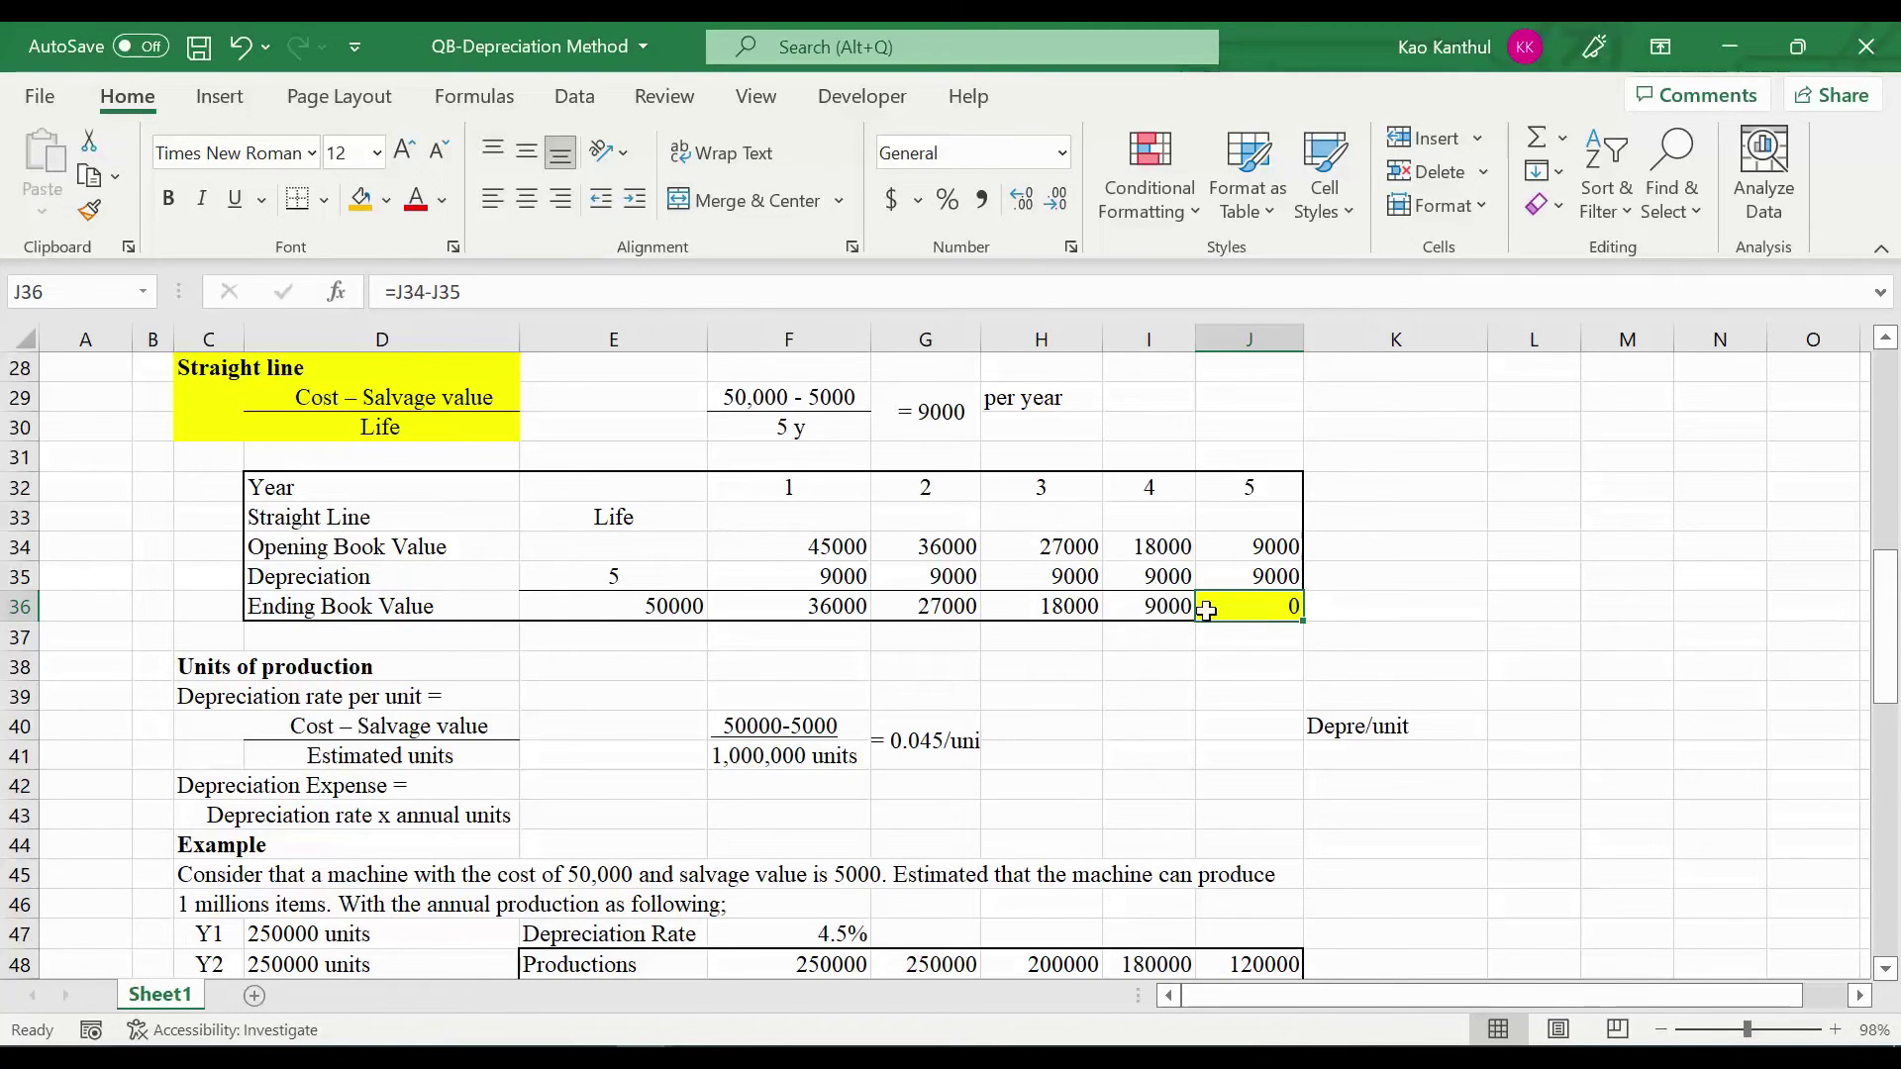
pyautogui.scroll(1, 1010, 681)
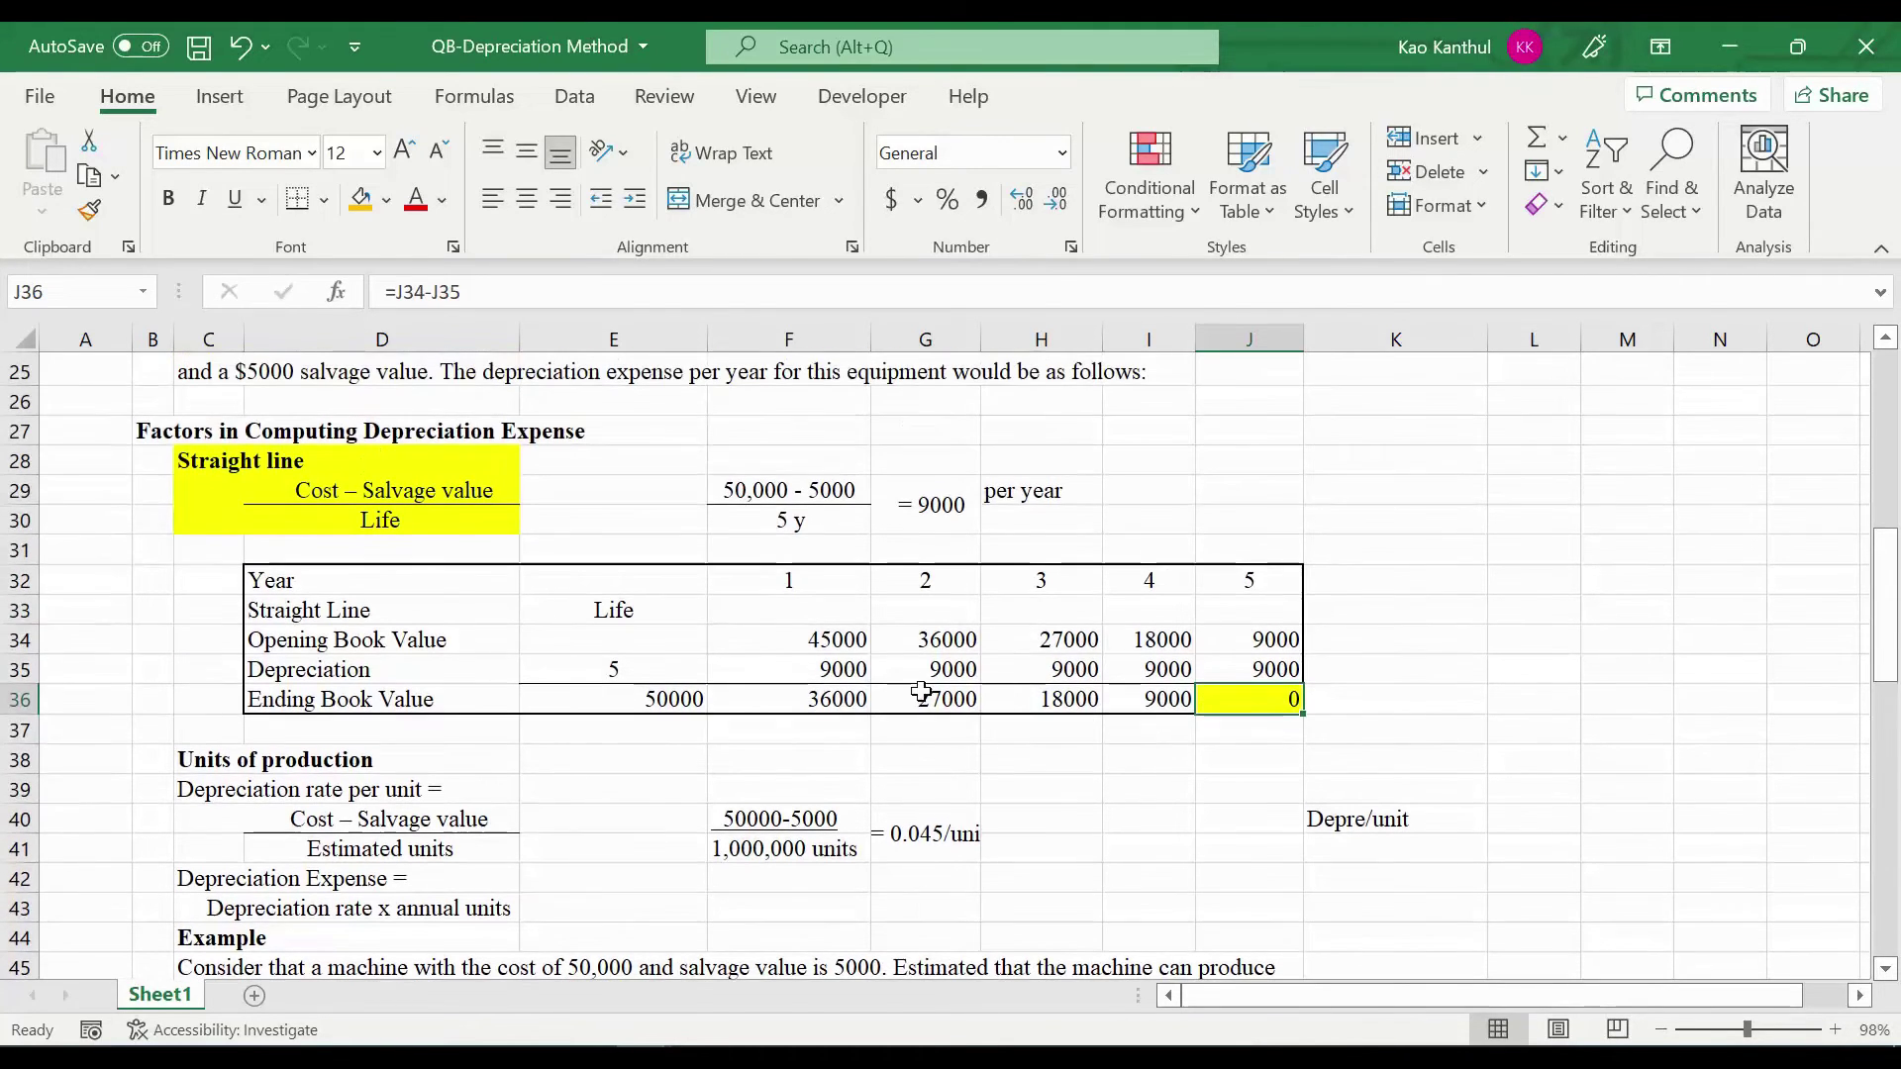
pyautogui.click(827, 641)
pyautogui.click(1256, 709)
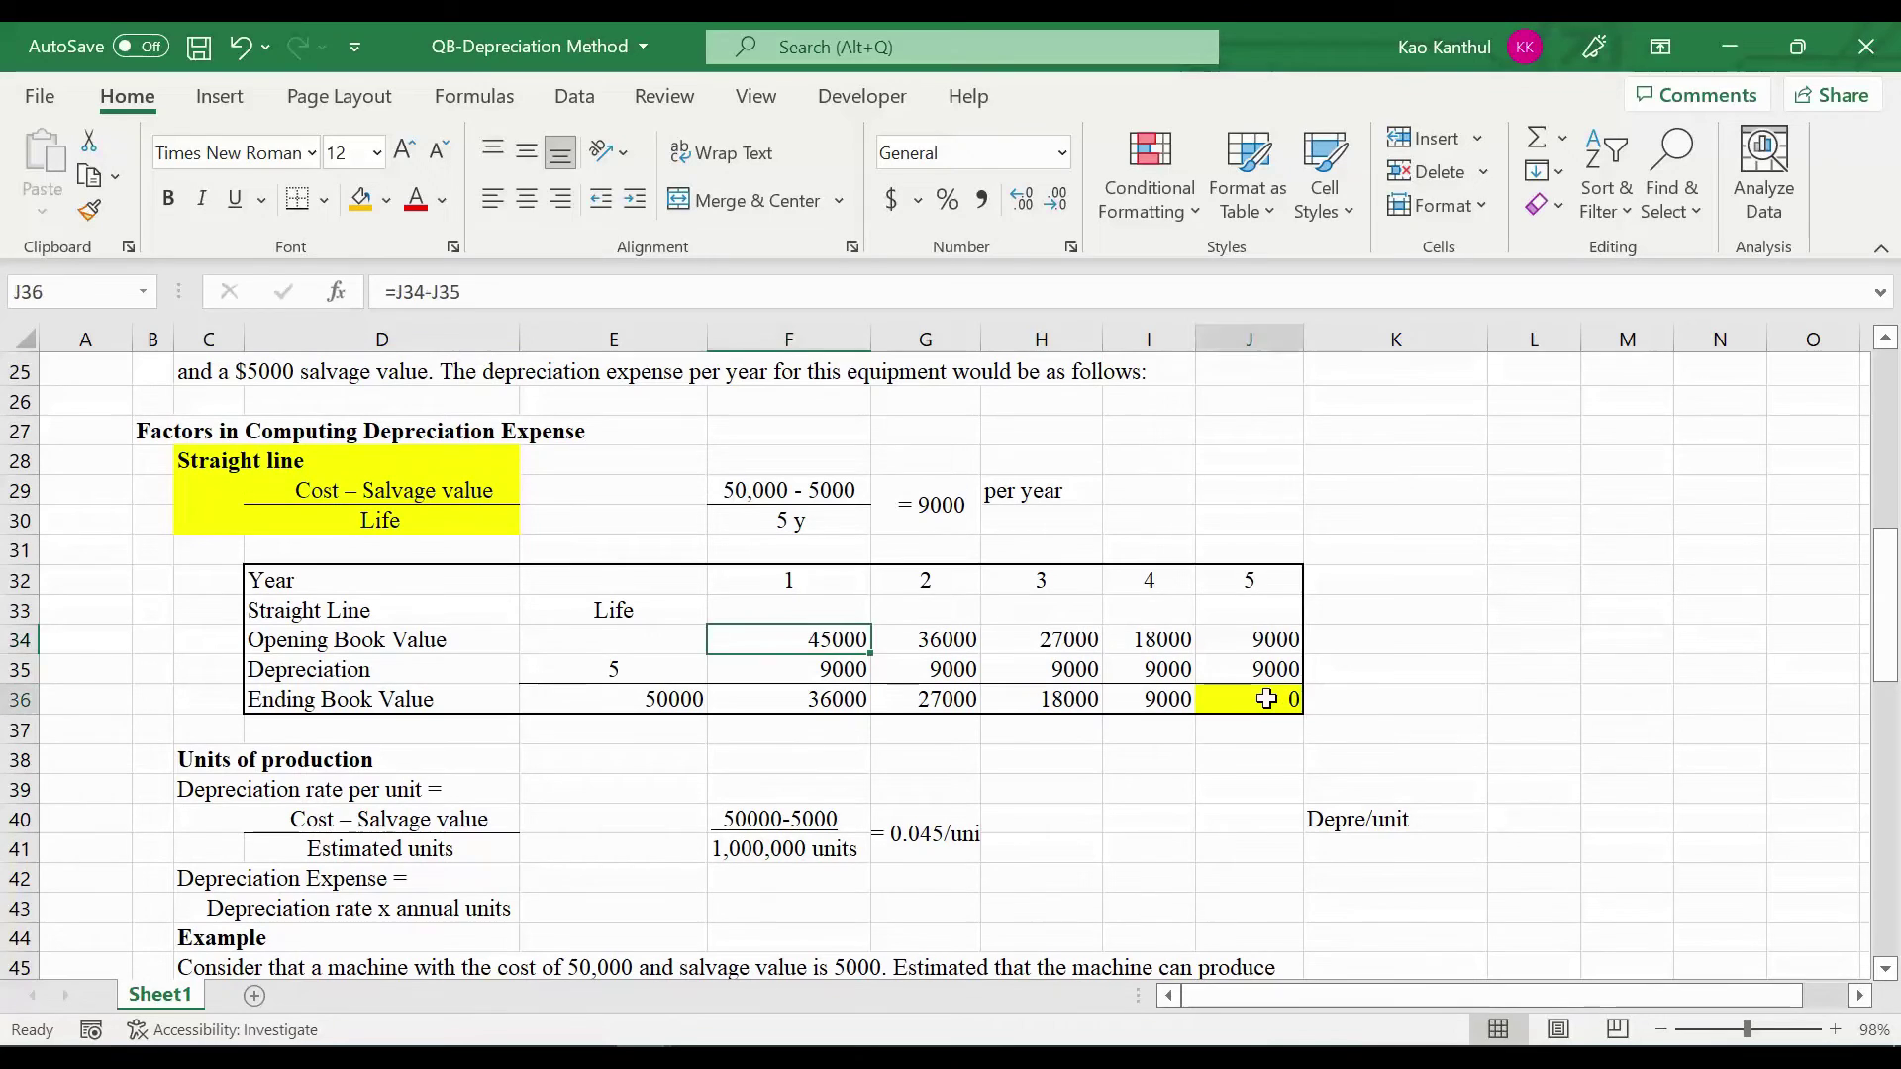
pyautogui.moveTo(822, 708); pyautogui.dragTo(1130, 705)
pyautogui.scroll(-1, 1114, 710)
pyautogui.scroll(1, 1114, 710)
pyautogui.click(1079, 752)
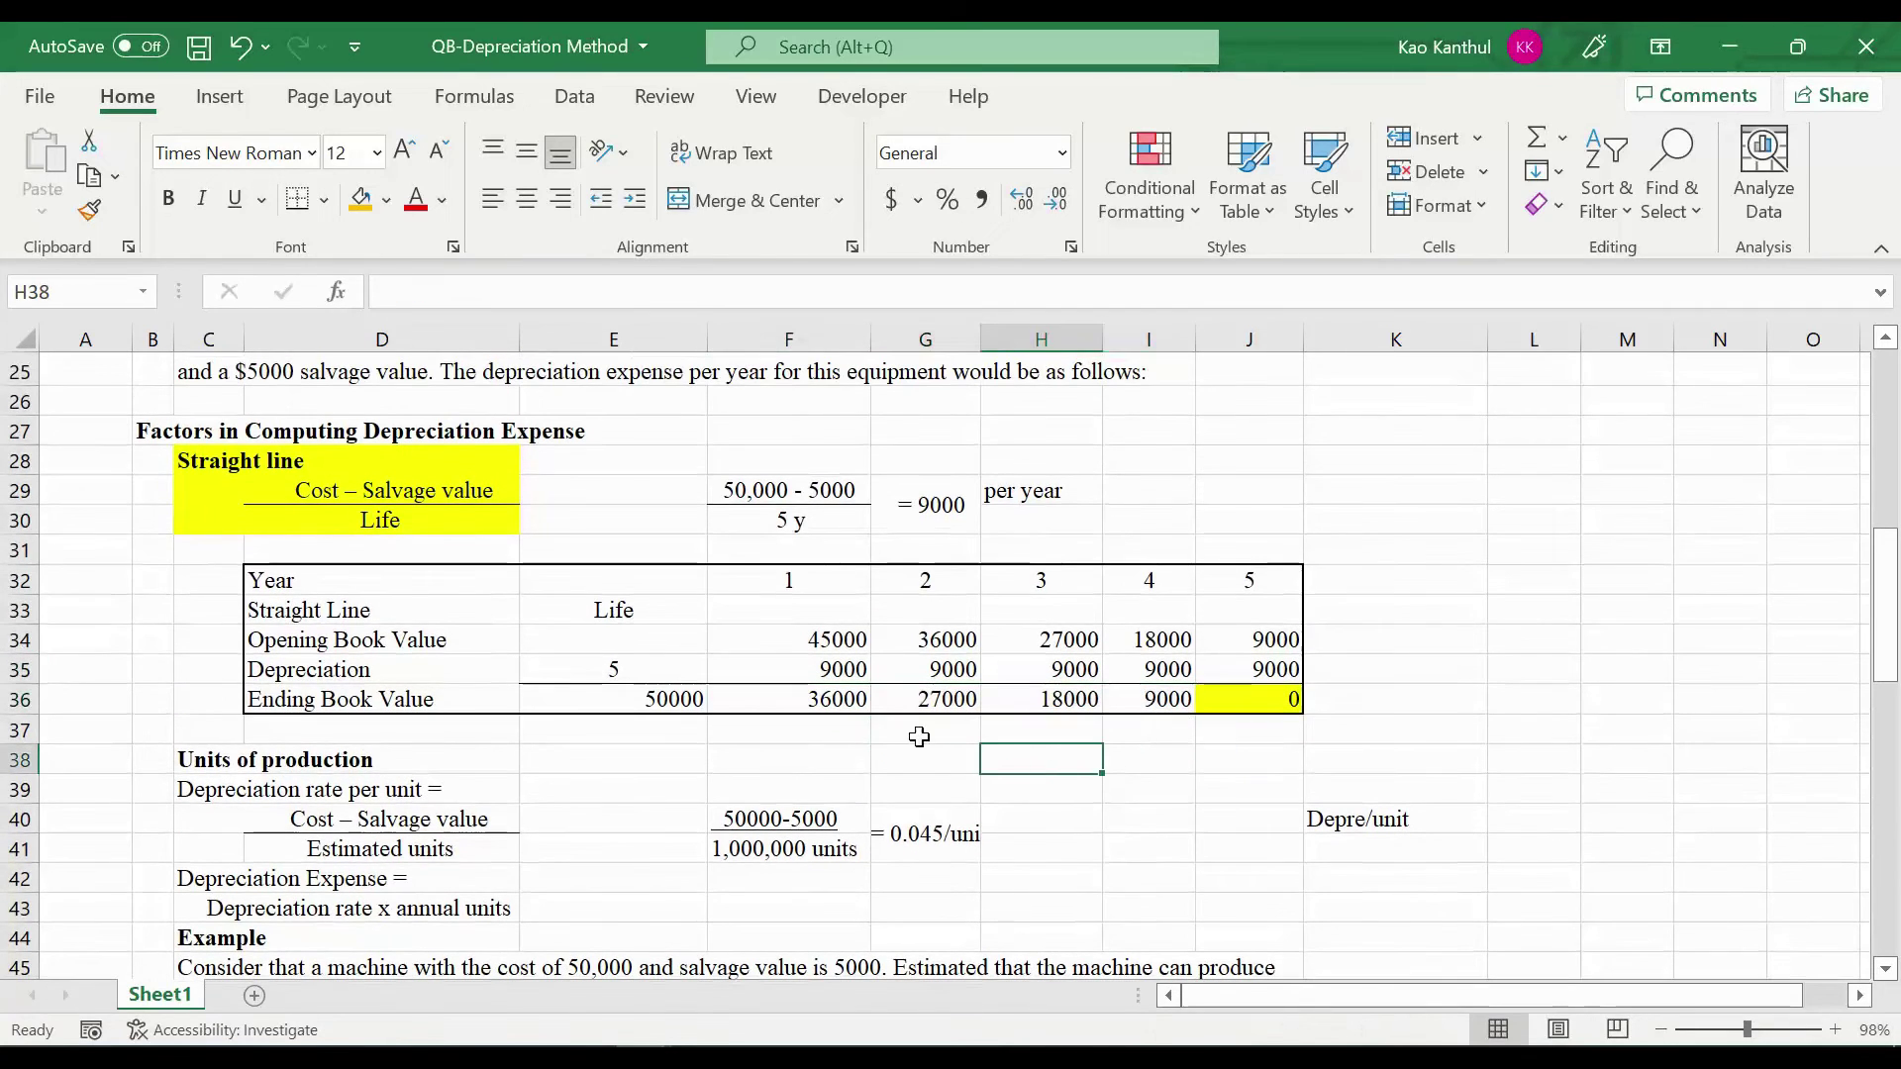
# Inspect the ending book value formulas for years 1 to 5 in F36 through J36
pyautogui.click(831, 699)
pyautogui.press('F2')
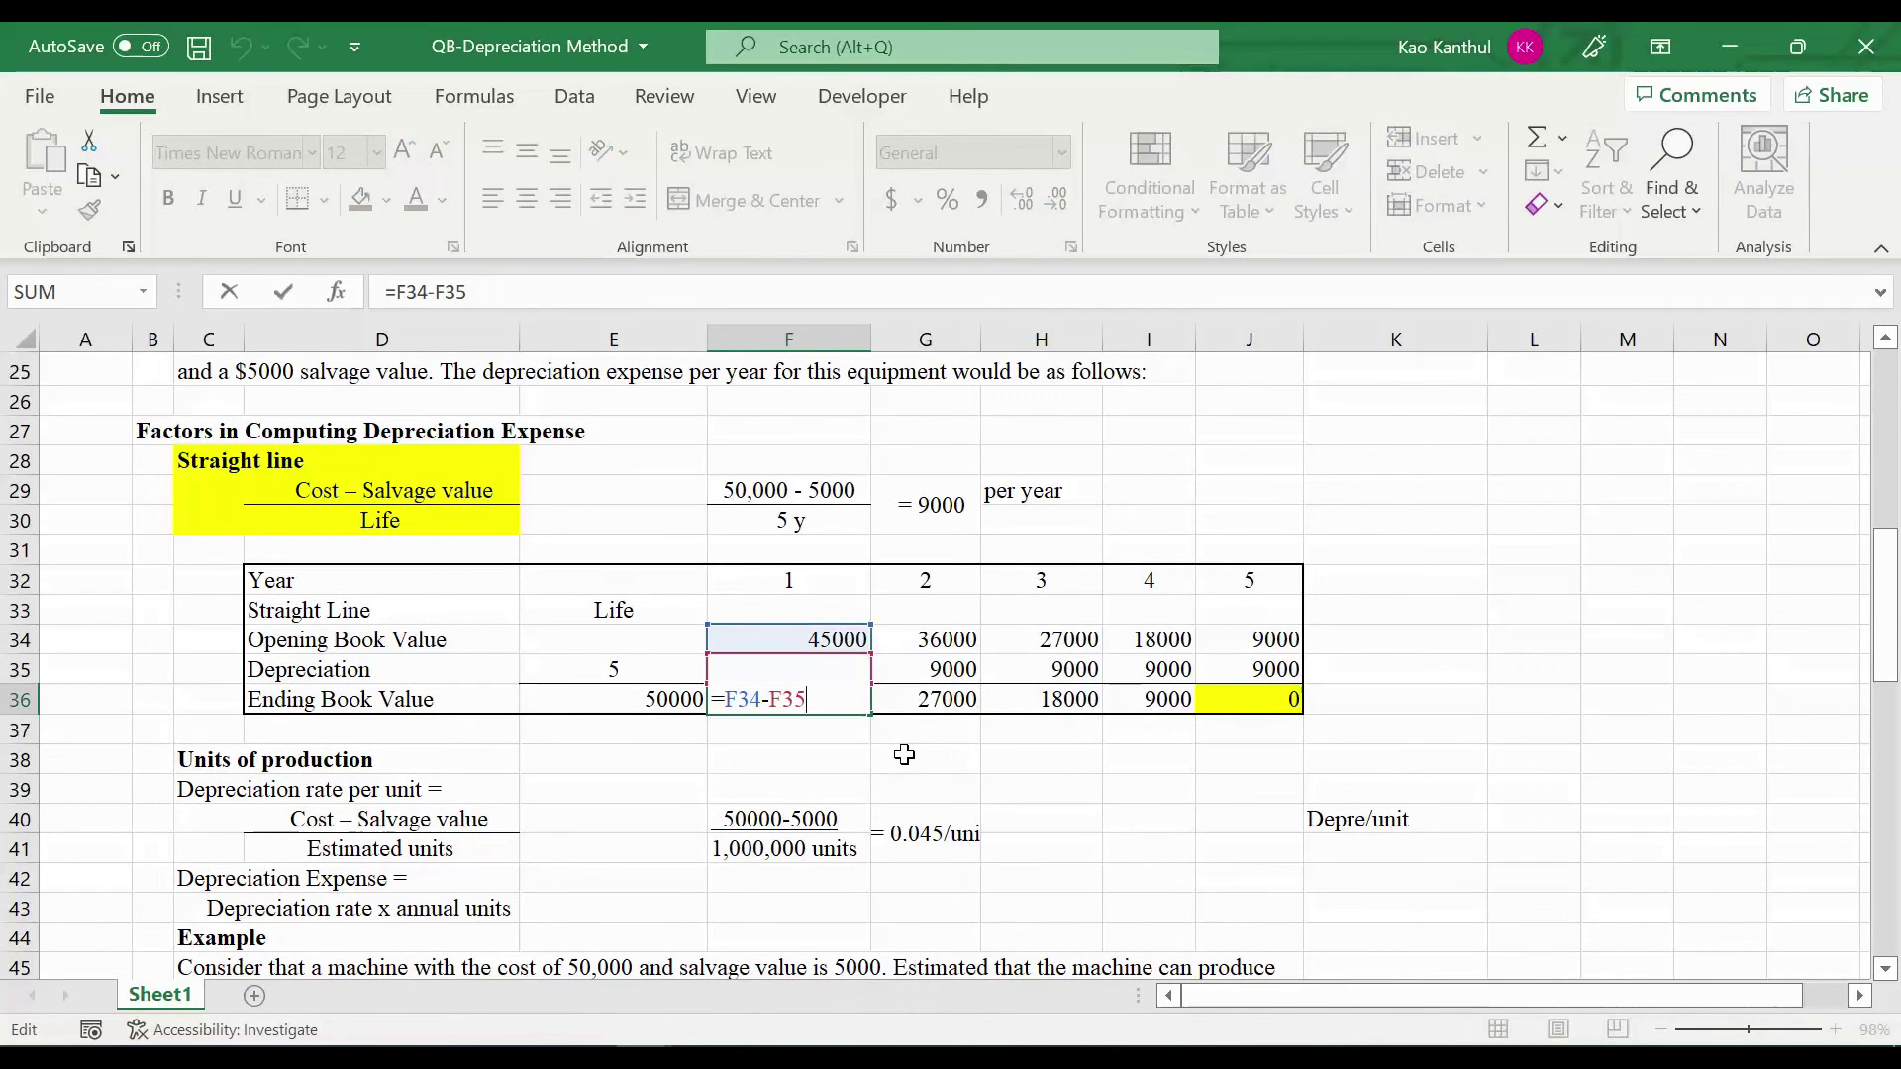
pyautogui.click(904, 755)
pyautogui.click(920, 700)
pyautogui.press('F2')
pyautogui.click(967, 759)
pyautogui.click(1041, 699)
pyautogui.press('F2')
pyautogui.click(1150, 699)
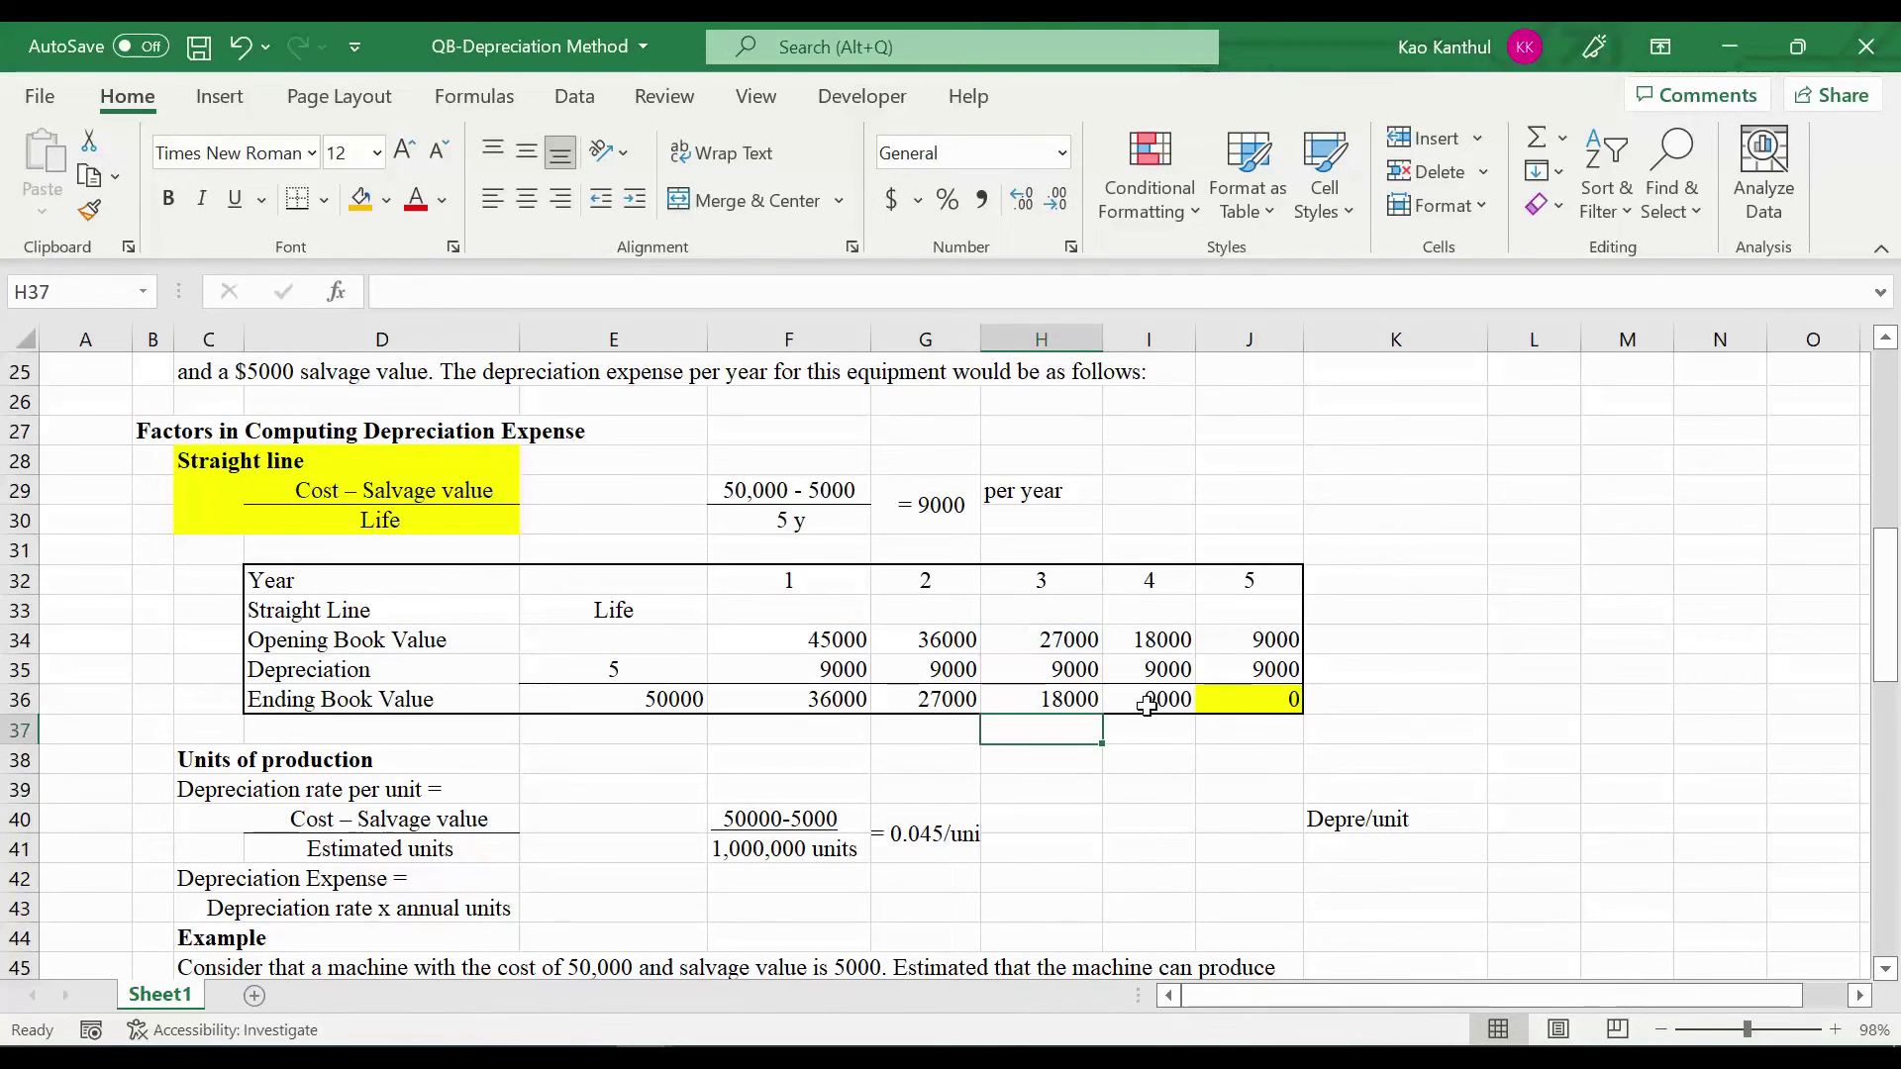
pyautogui.press('F2')
pyautogui.click(1168, 740)
pyautogui.click(1273, 700)
pyautogui.press('F2')
pyautogui.click(1378, 701)
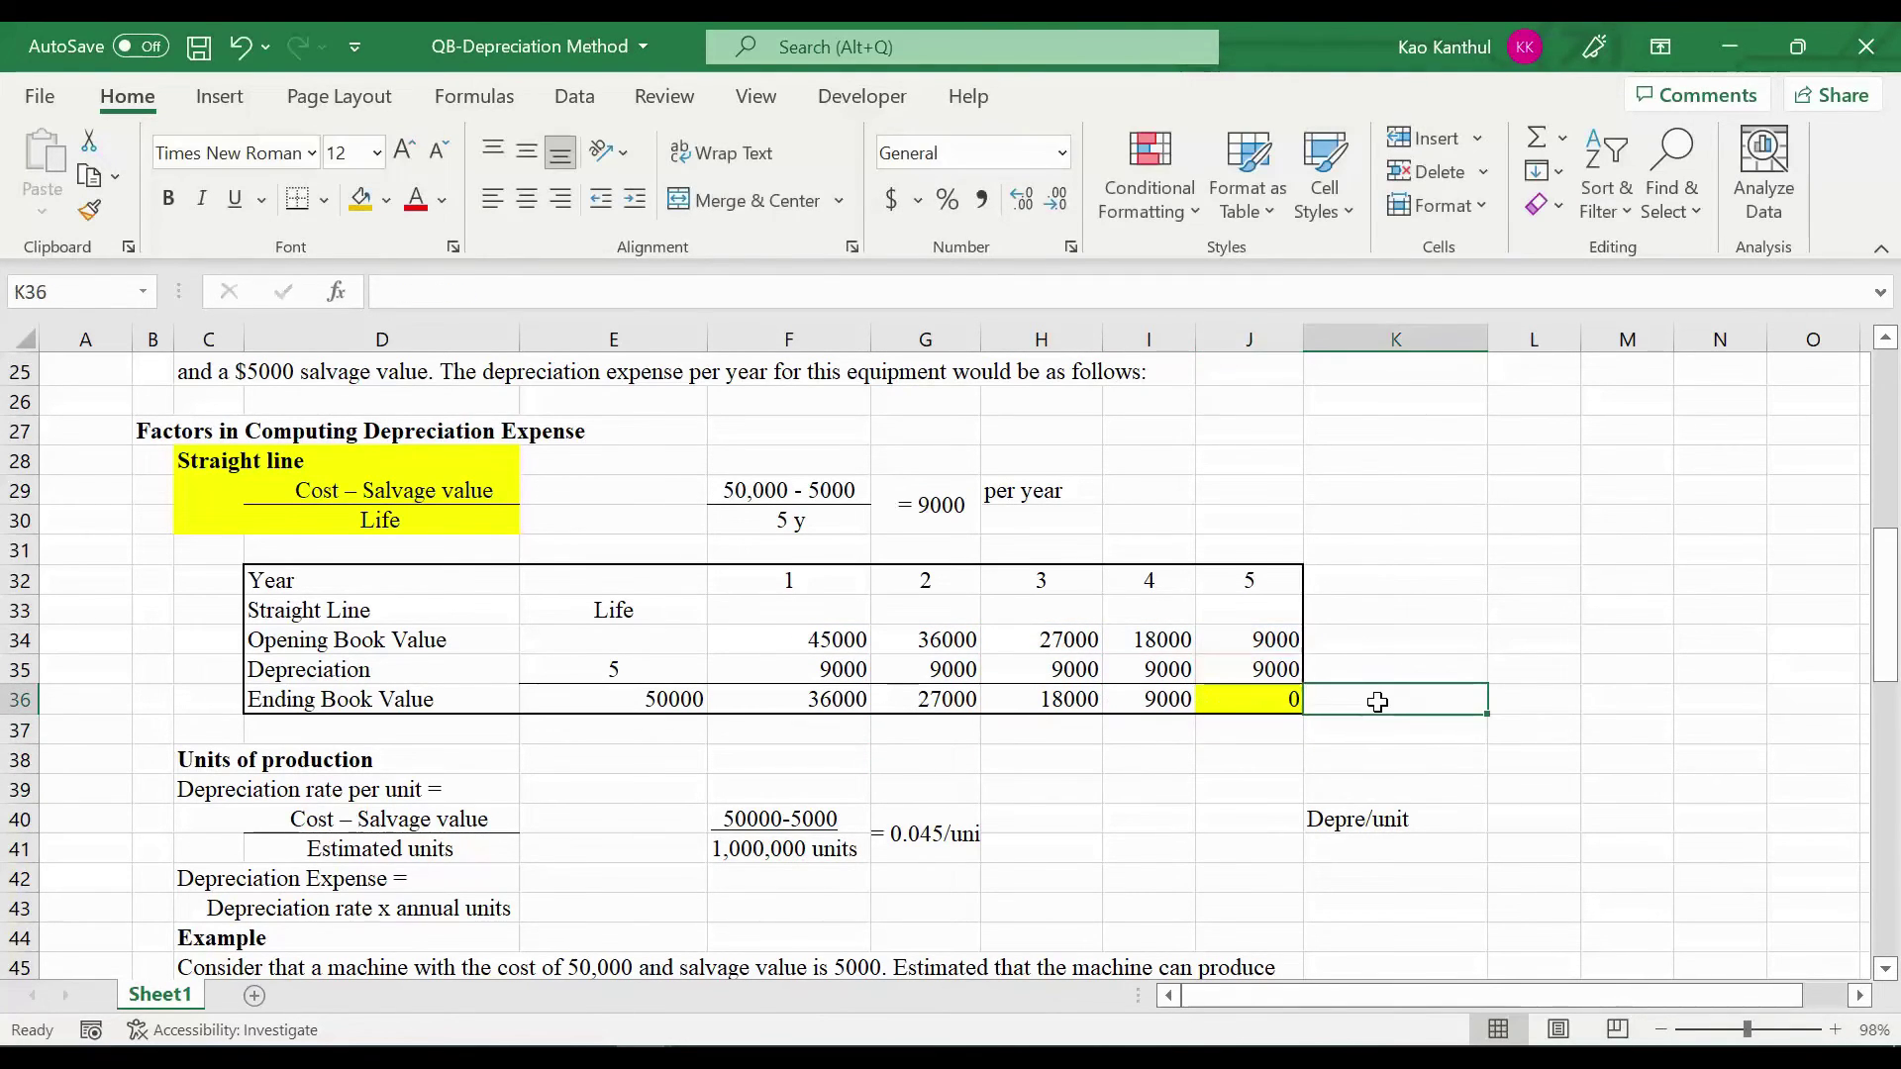
# Check the opening book values in J34 and F34, the starting value in E36 and the yearly depreciation in row 35
pyautogui.click(1251, 644)
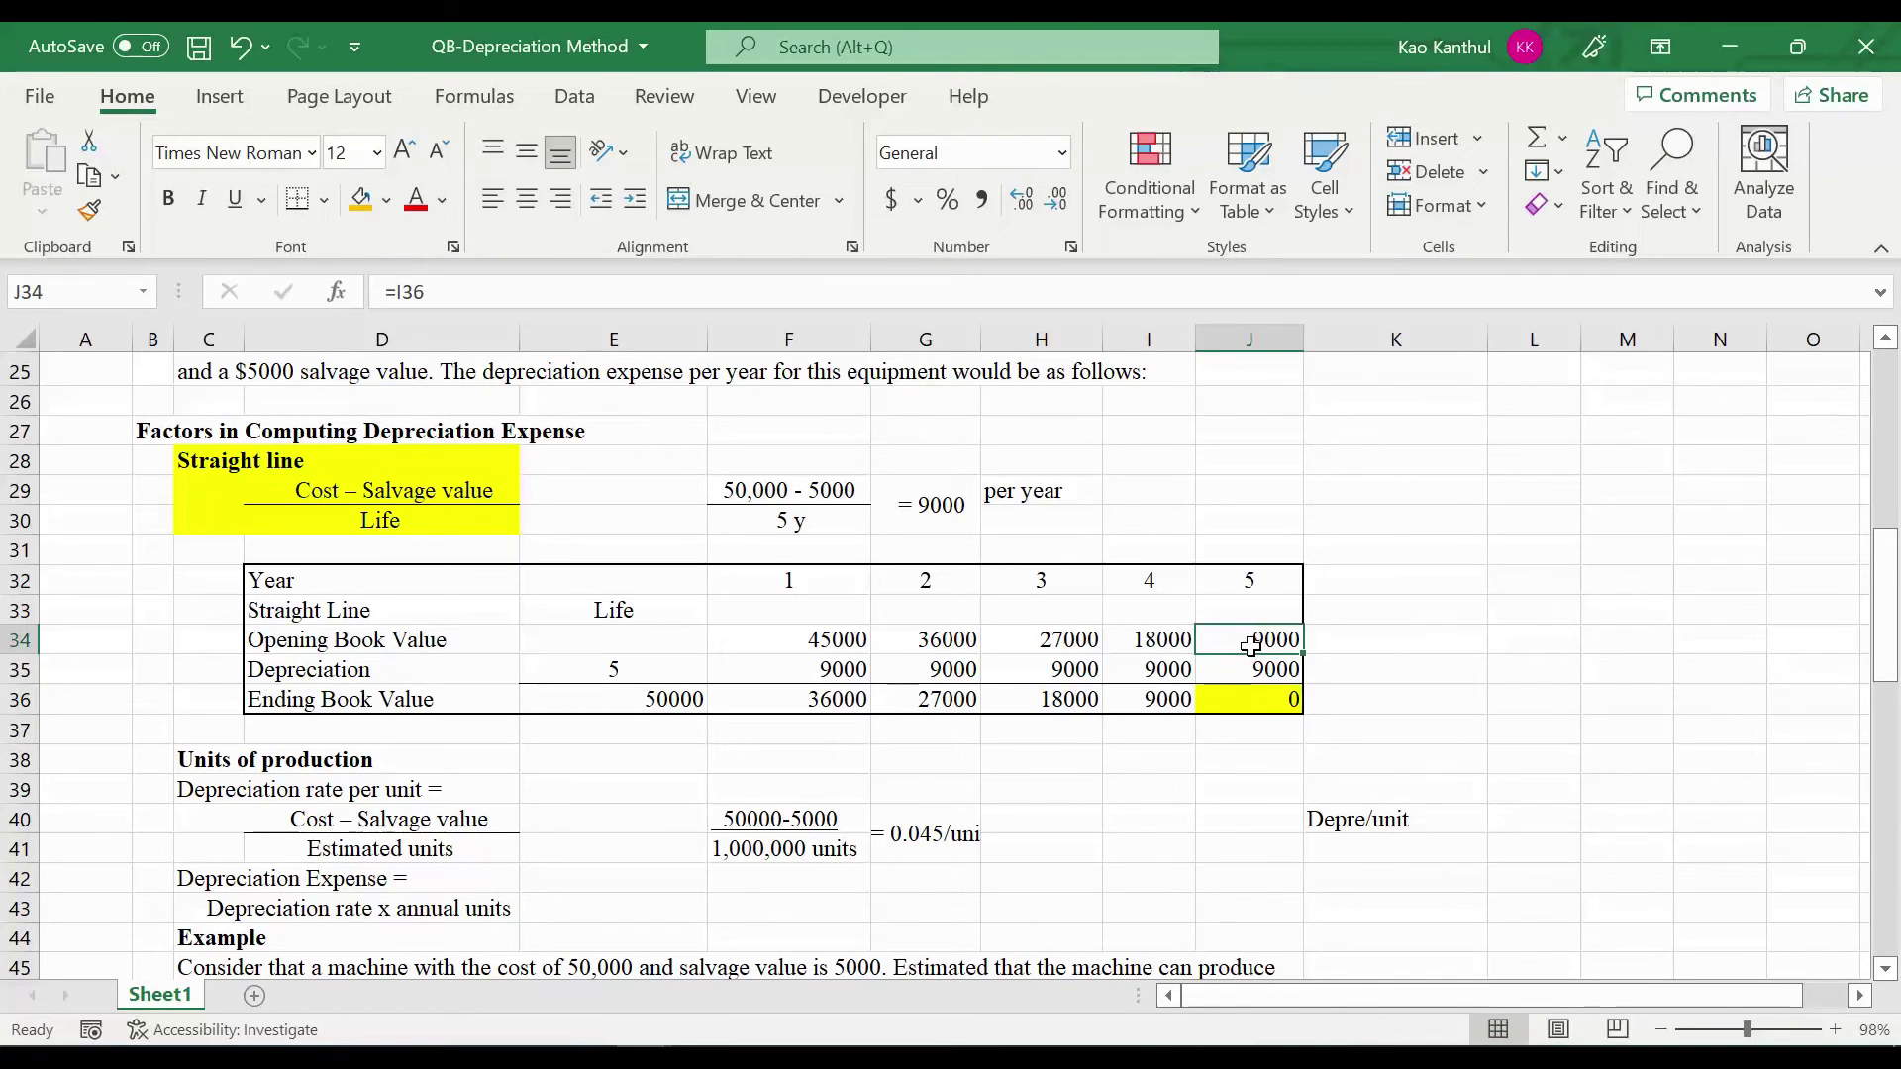
pyautogui.click(688, 699)
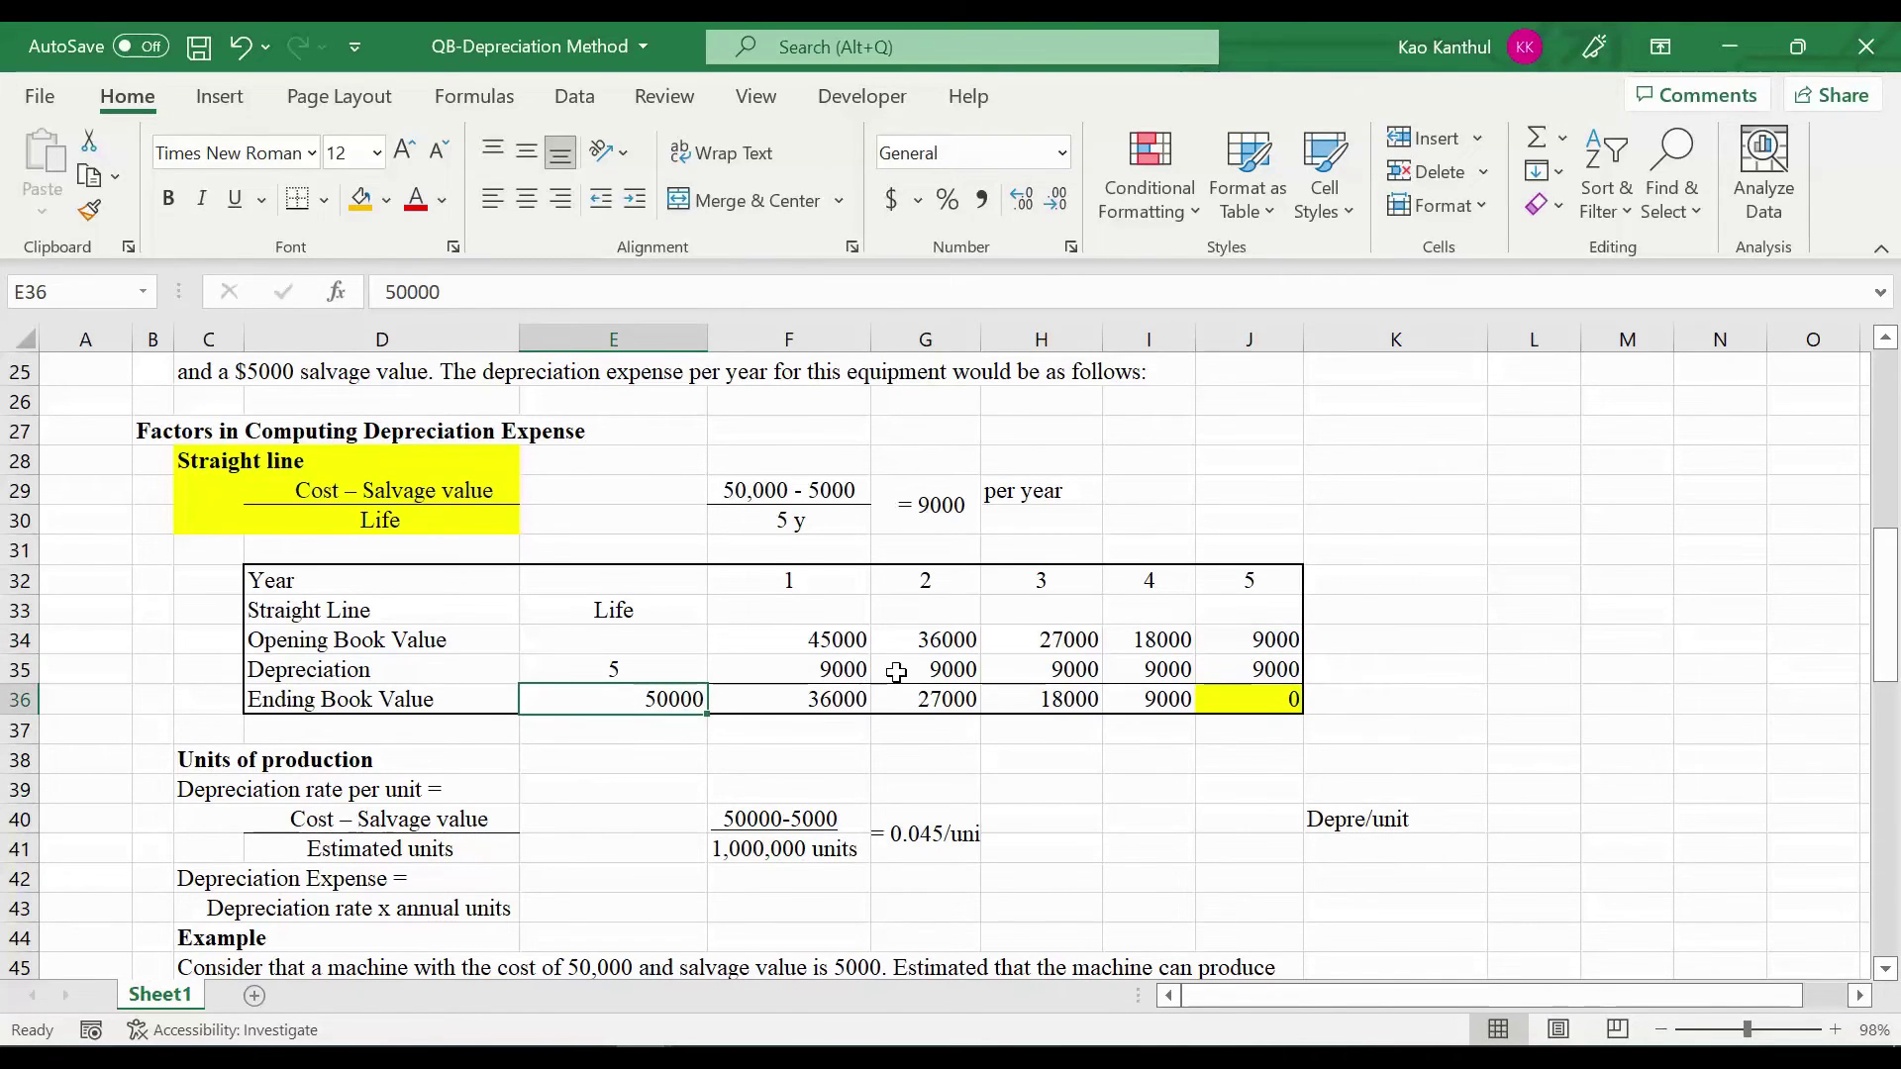
pyautogui.scroll(-1, 807, 673)
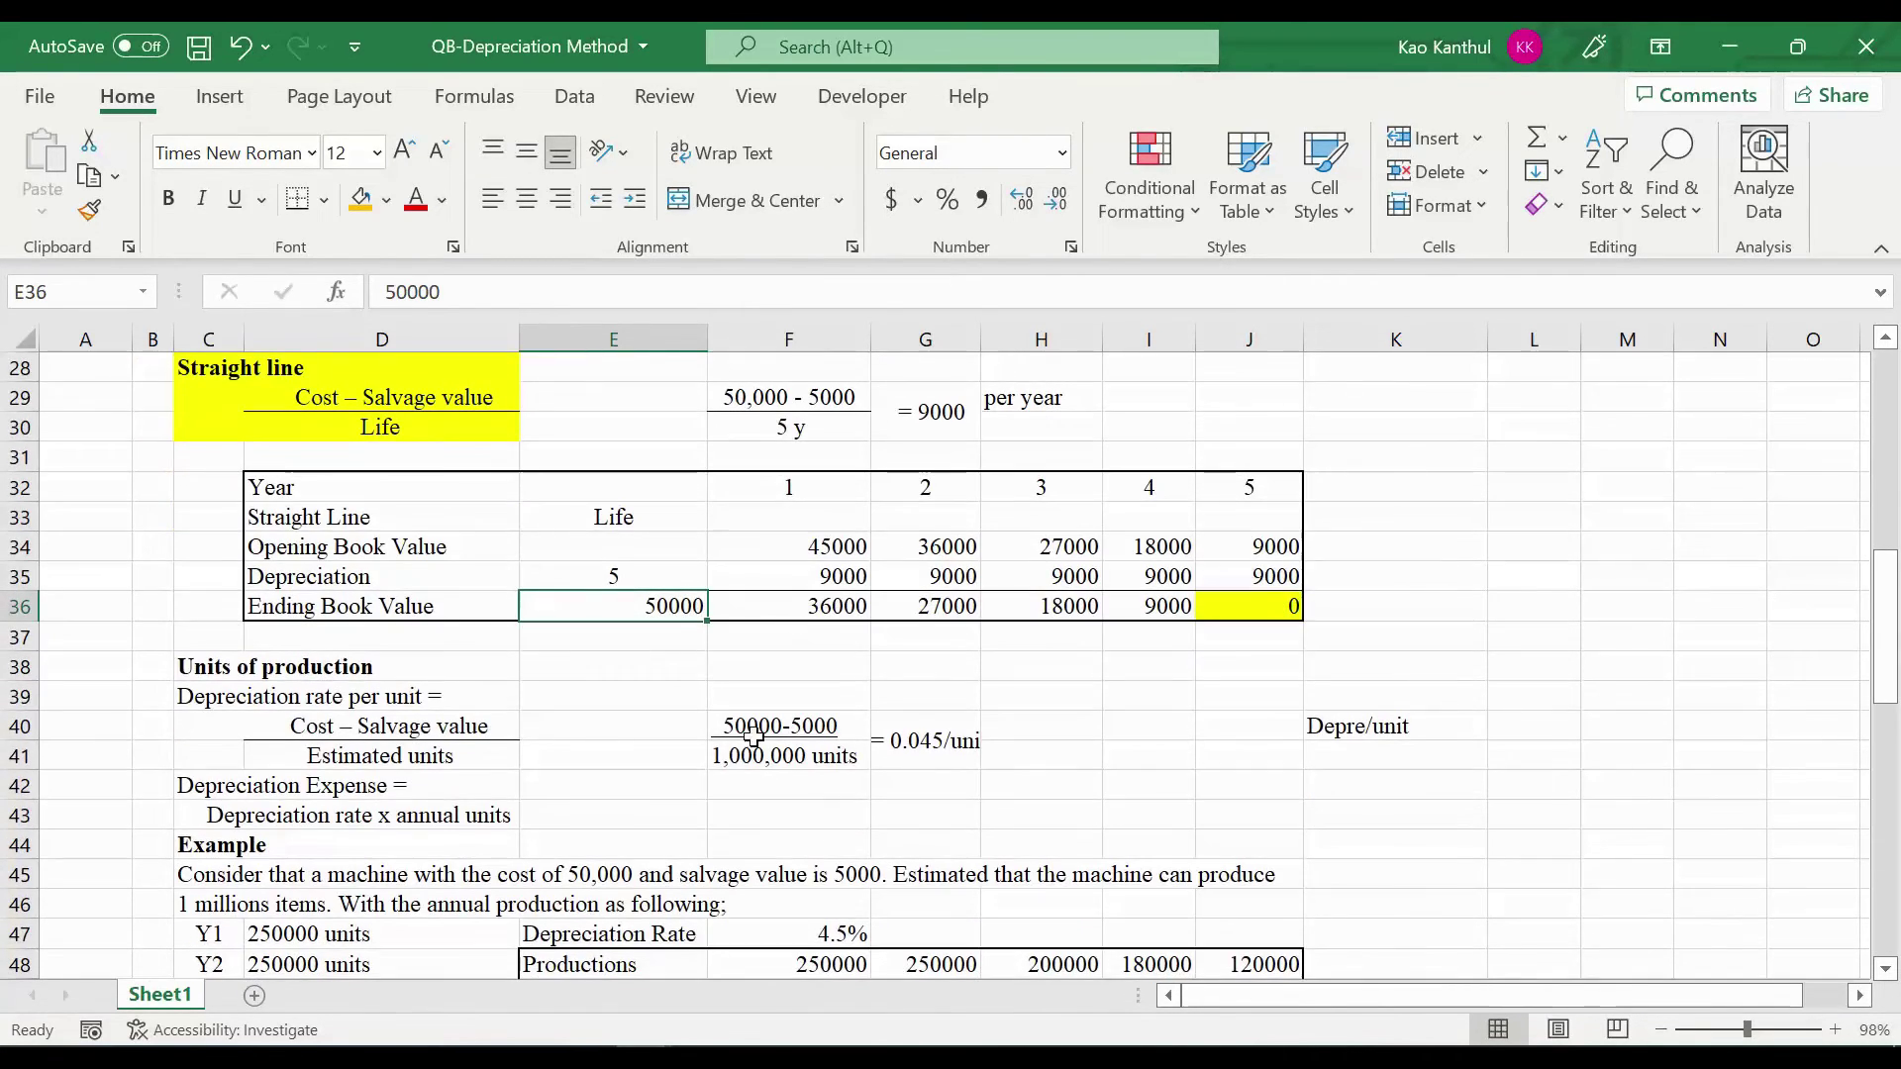
pyautogui.click(800, 557)
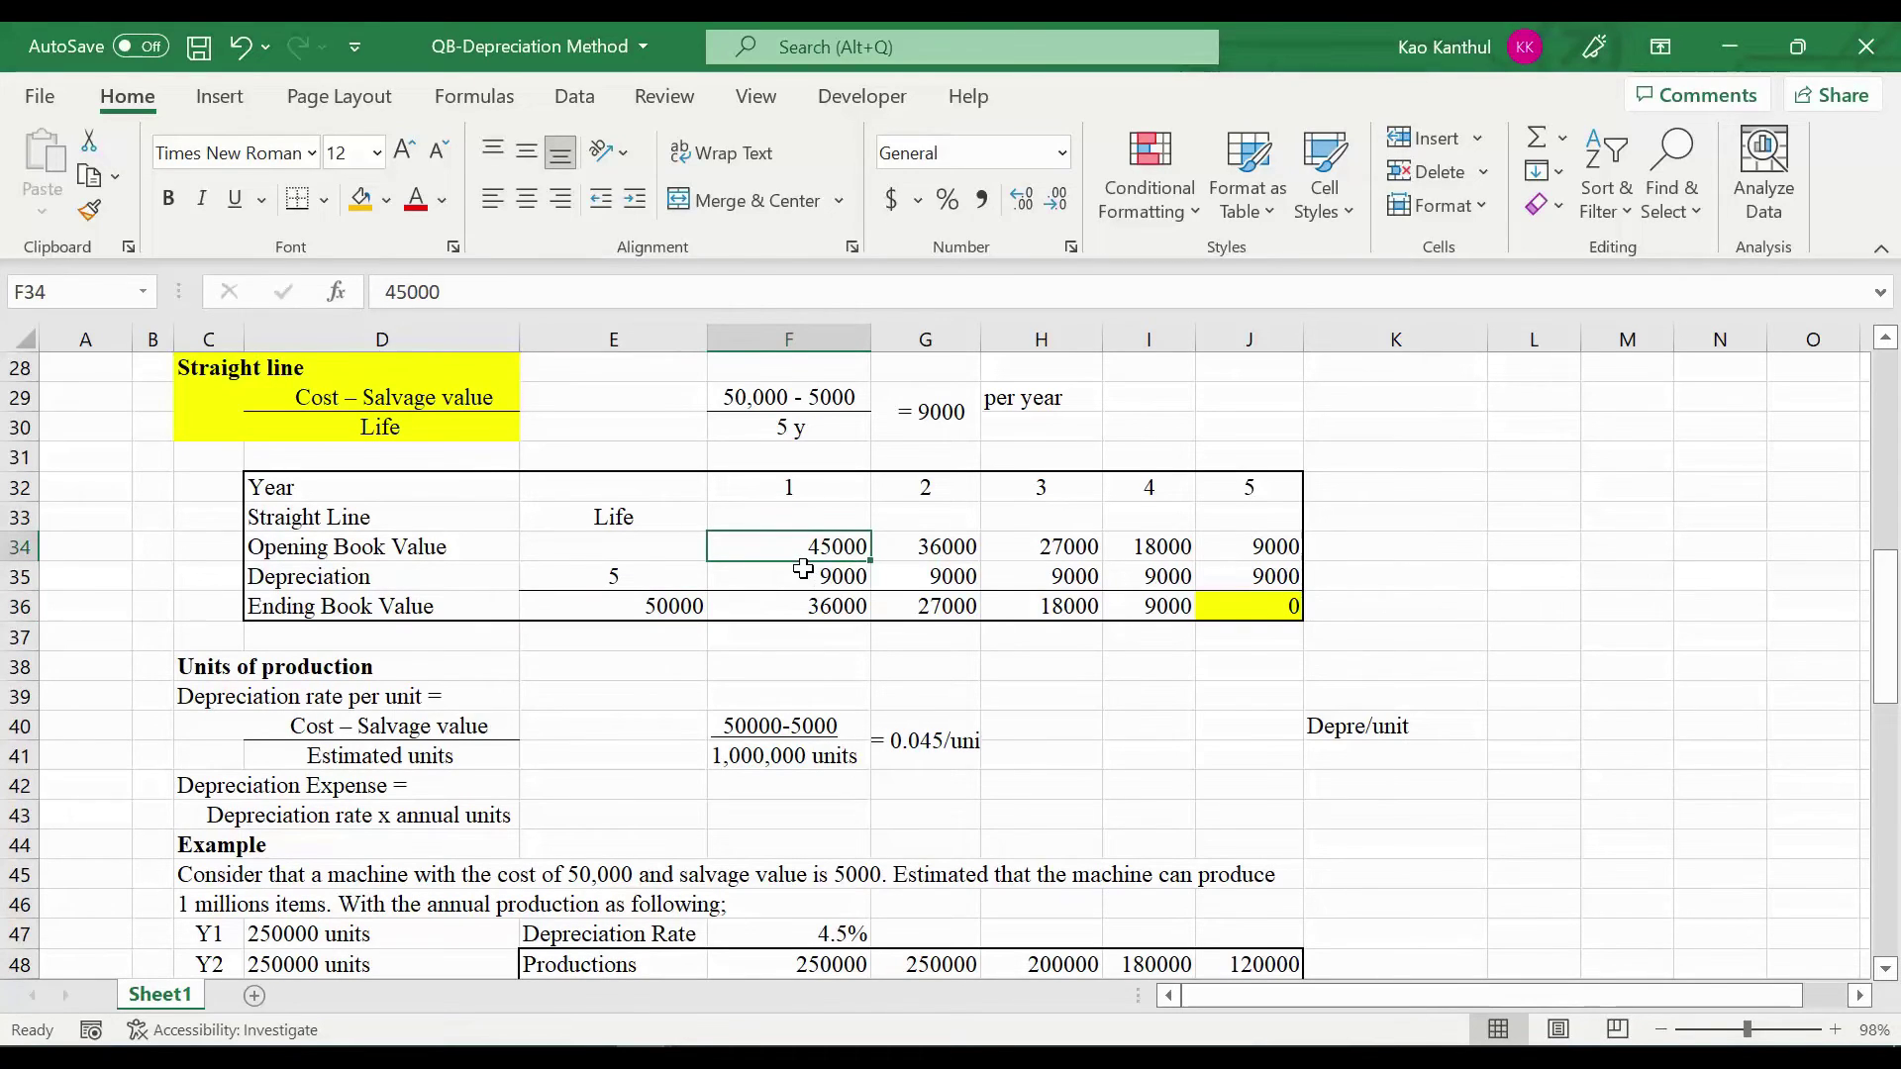
pyautogui.click(859, 578)
pyautogui.click(1081, 578)
pyautogui.click(1290, 573)
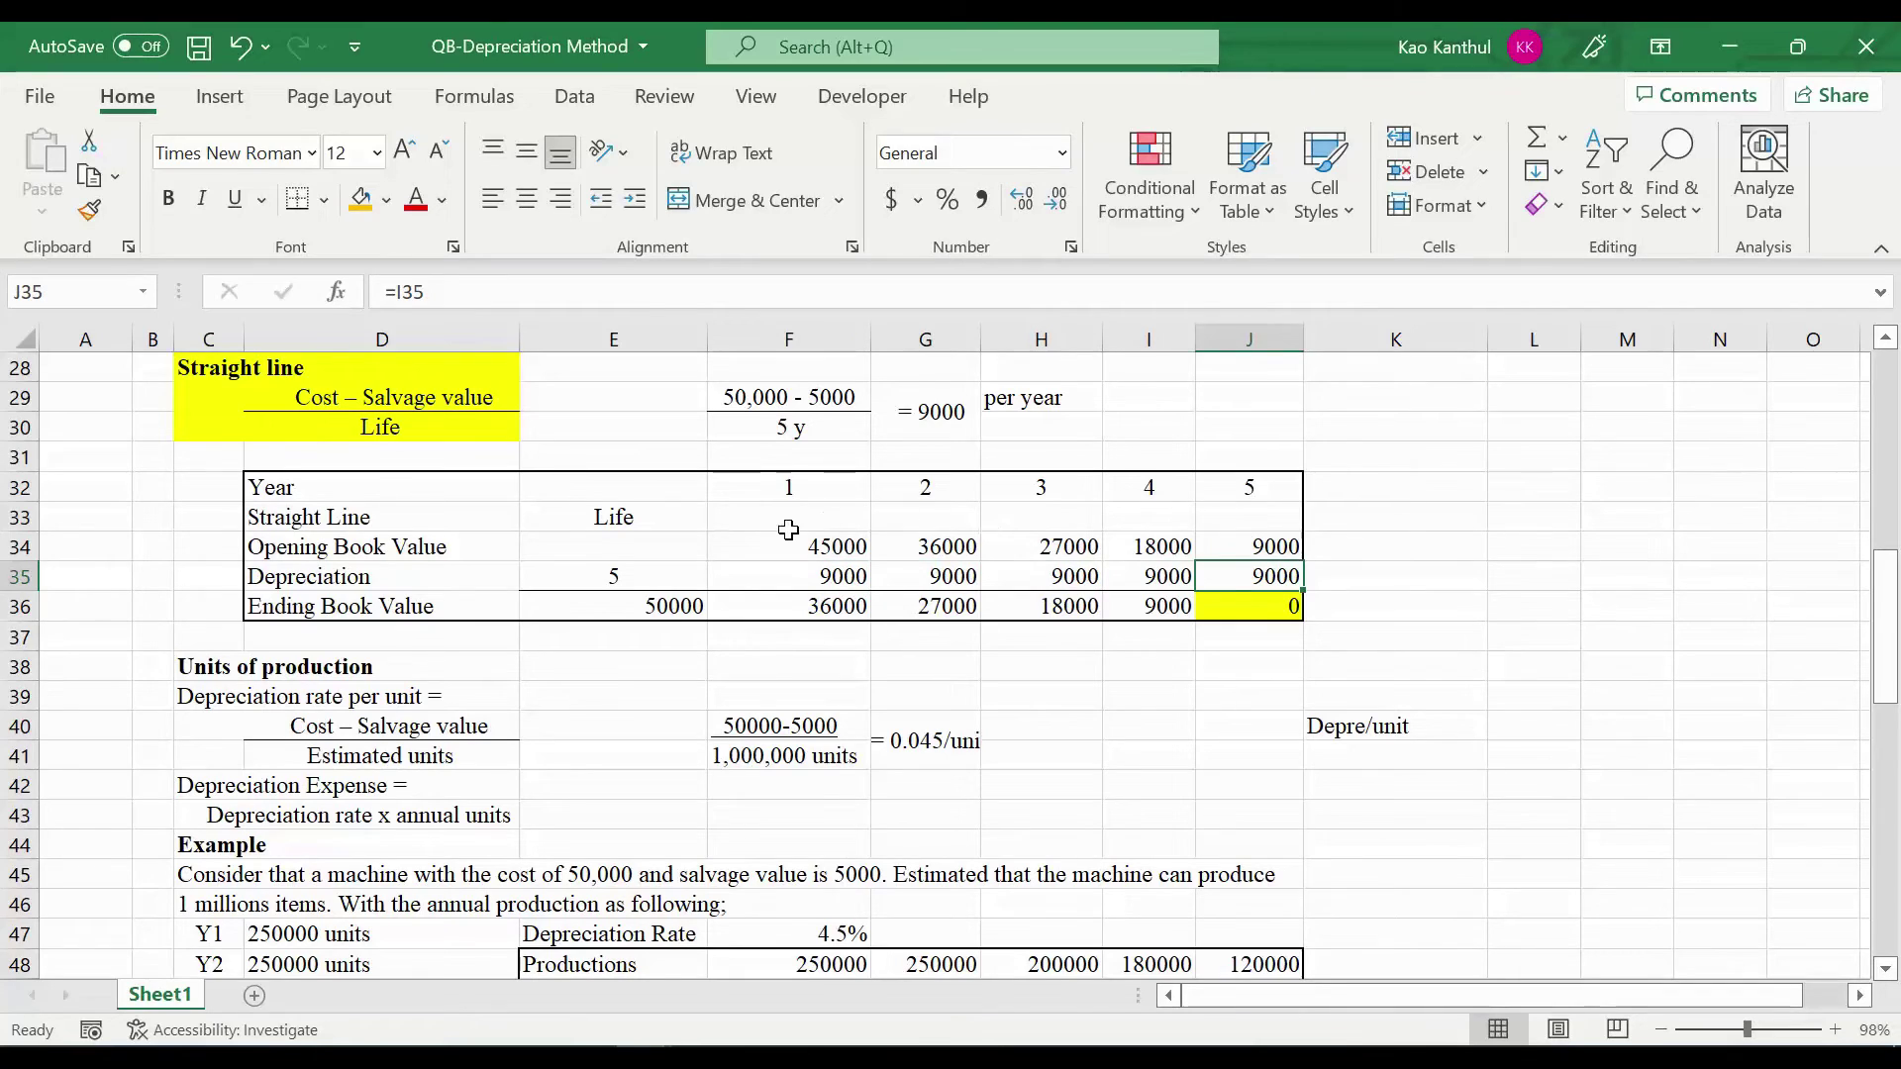
# Walk through the ending book values in row 36 from the starting value in E36 to year 5 and back
pyautogui.click(788, 530)
pyautogui.click(665, 556)
pyautogui.press('Down')
pyautogui.press('Down')
pyautogui.press('Right')
pyautogui.press('Right')
pyautogui.press('Right')
pyautogui.press('Right')
pyautogui.press('Right')
pyautogui.press('Left')
pyautogui.press('Left')
pyautogui.press('Left')
pyautogui.press('Left')
# Undo the changes to the year 1 opening book value in F34 and depreciation in F35
pyautogui.hotkey('ctrl', 'z')
pyautogui.hotkey('ctrl', 'z')
pyautogui.hotkey('ctrl', 'z')
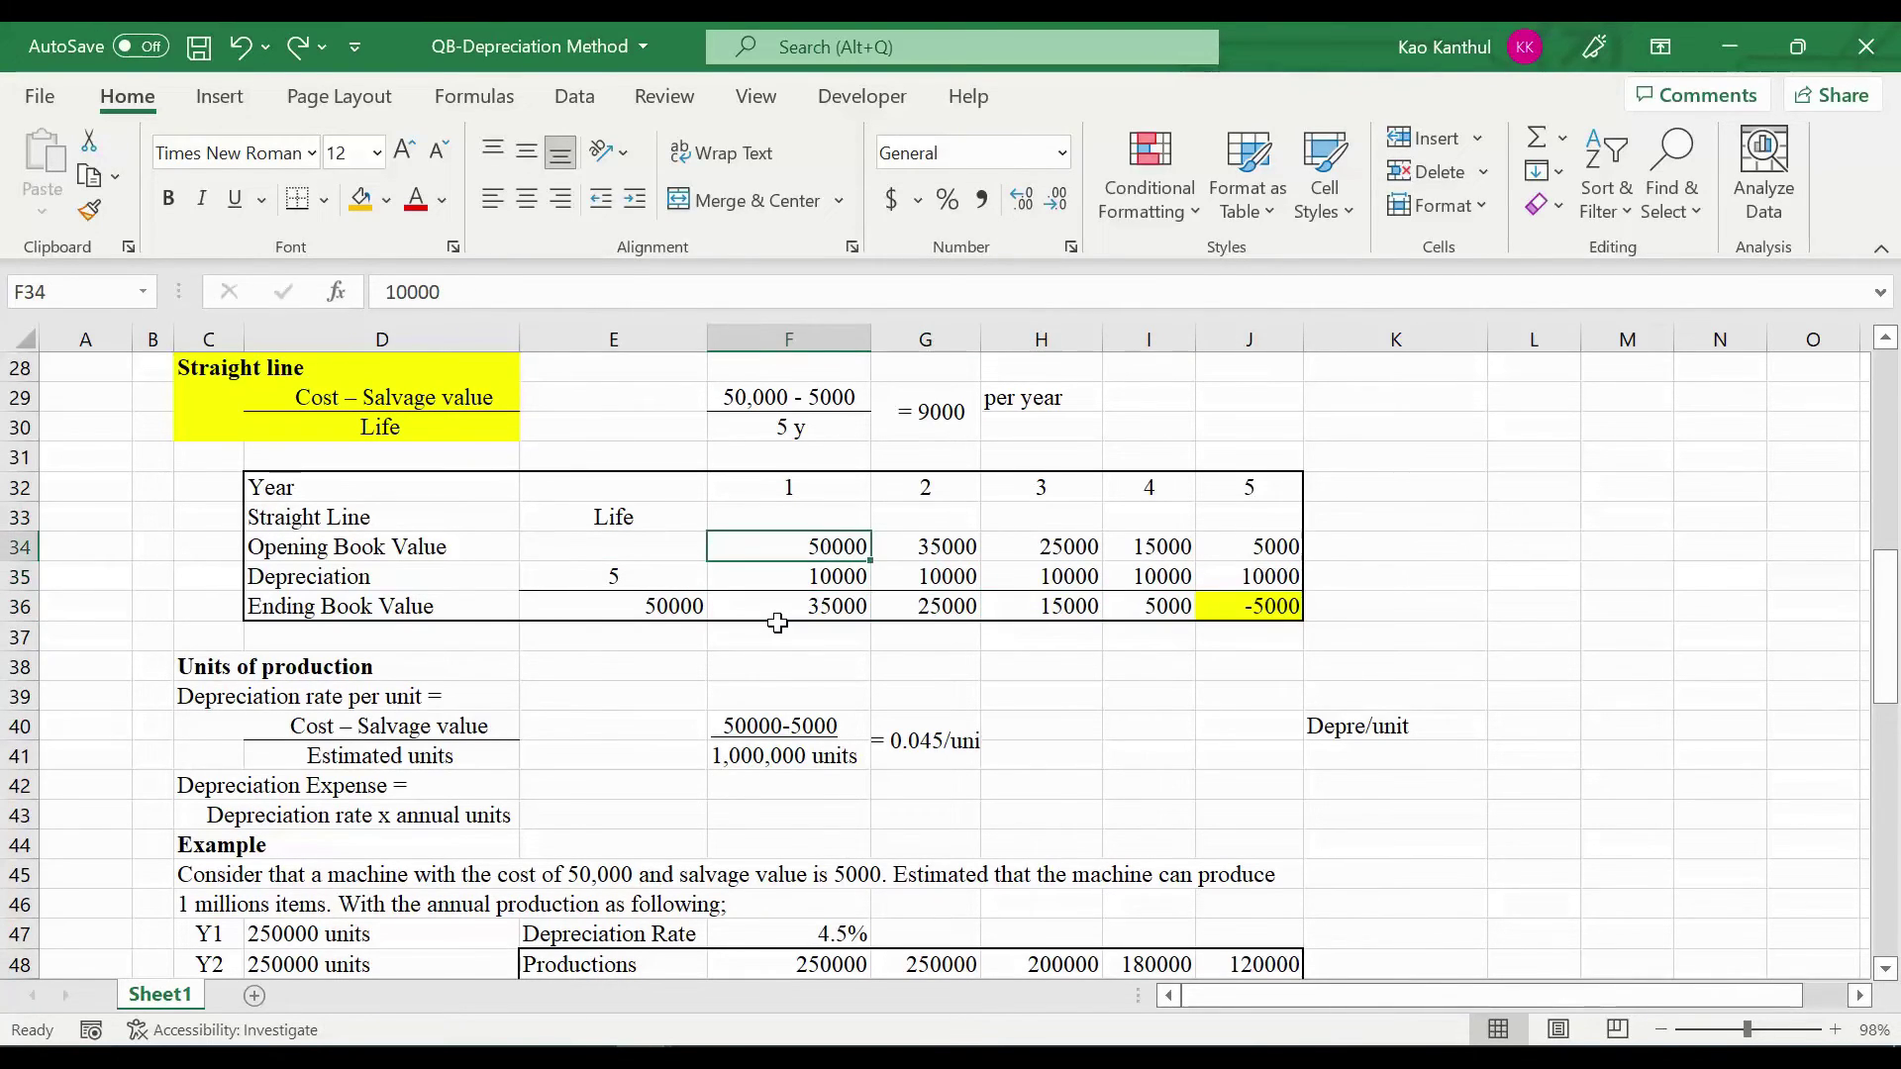
pyautogui.click(820, 557)
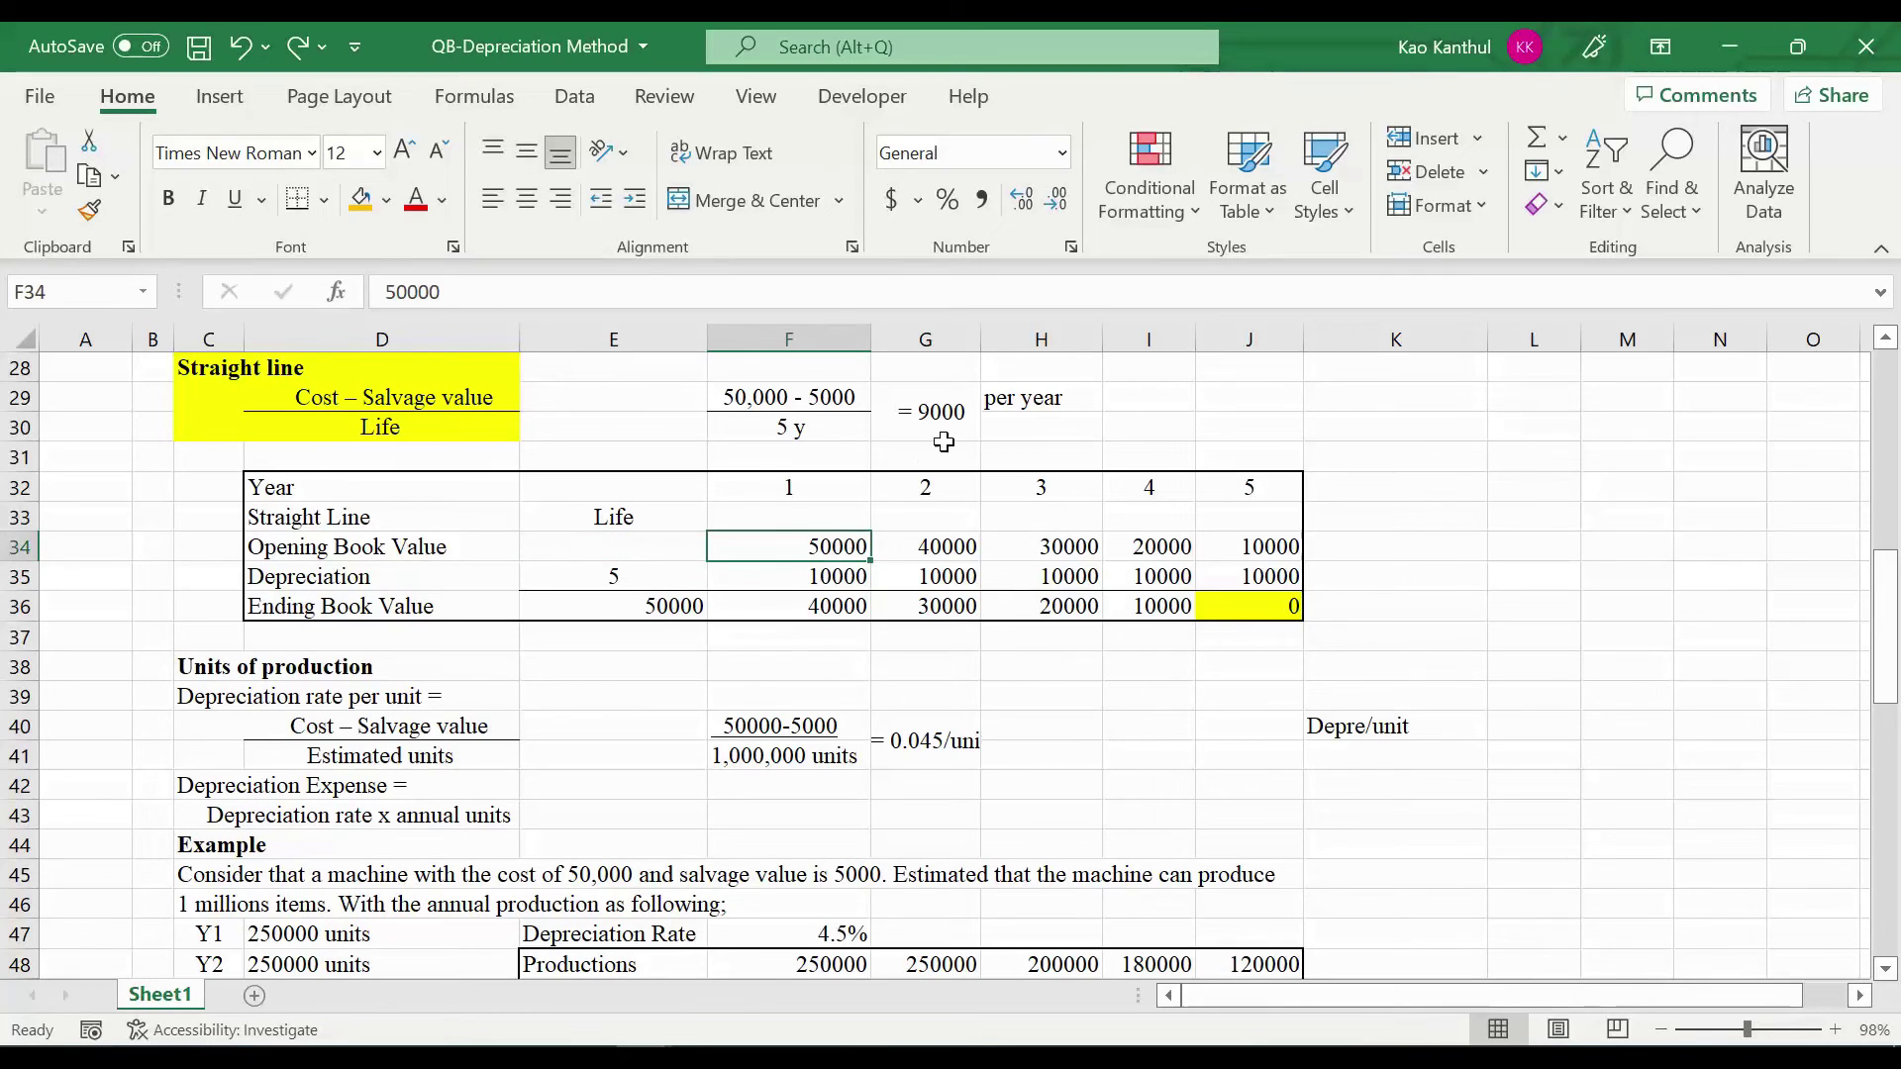
# Highlight the straight-line formula with its calculation in D29:H30, and the opening book value and depreciation rows 34 to 35
pyautogui.click(945, 373)
pyautogui.click(441, 394)
pyautogui.moveTo(420, 413); pyautogui.dragTo(1027, 433)
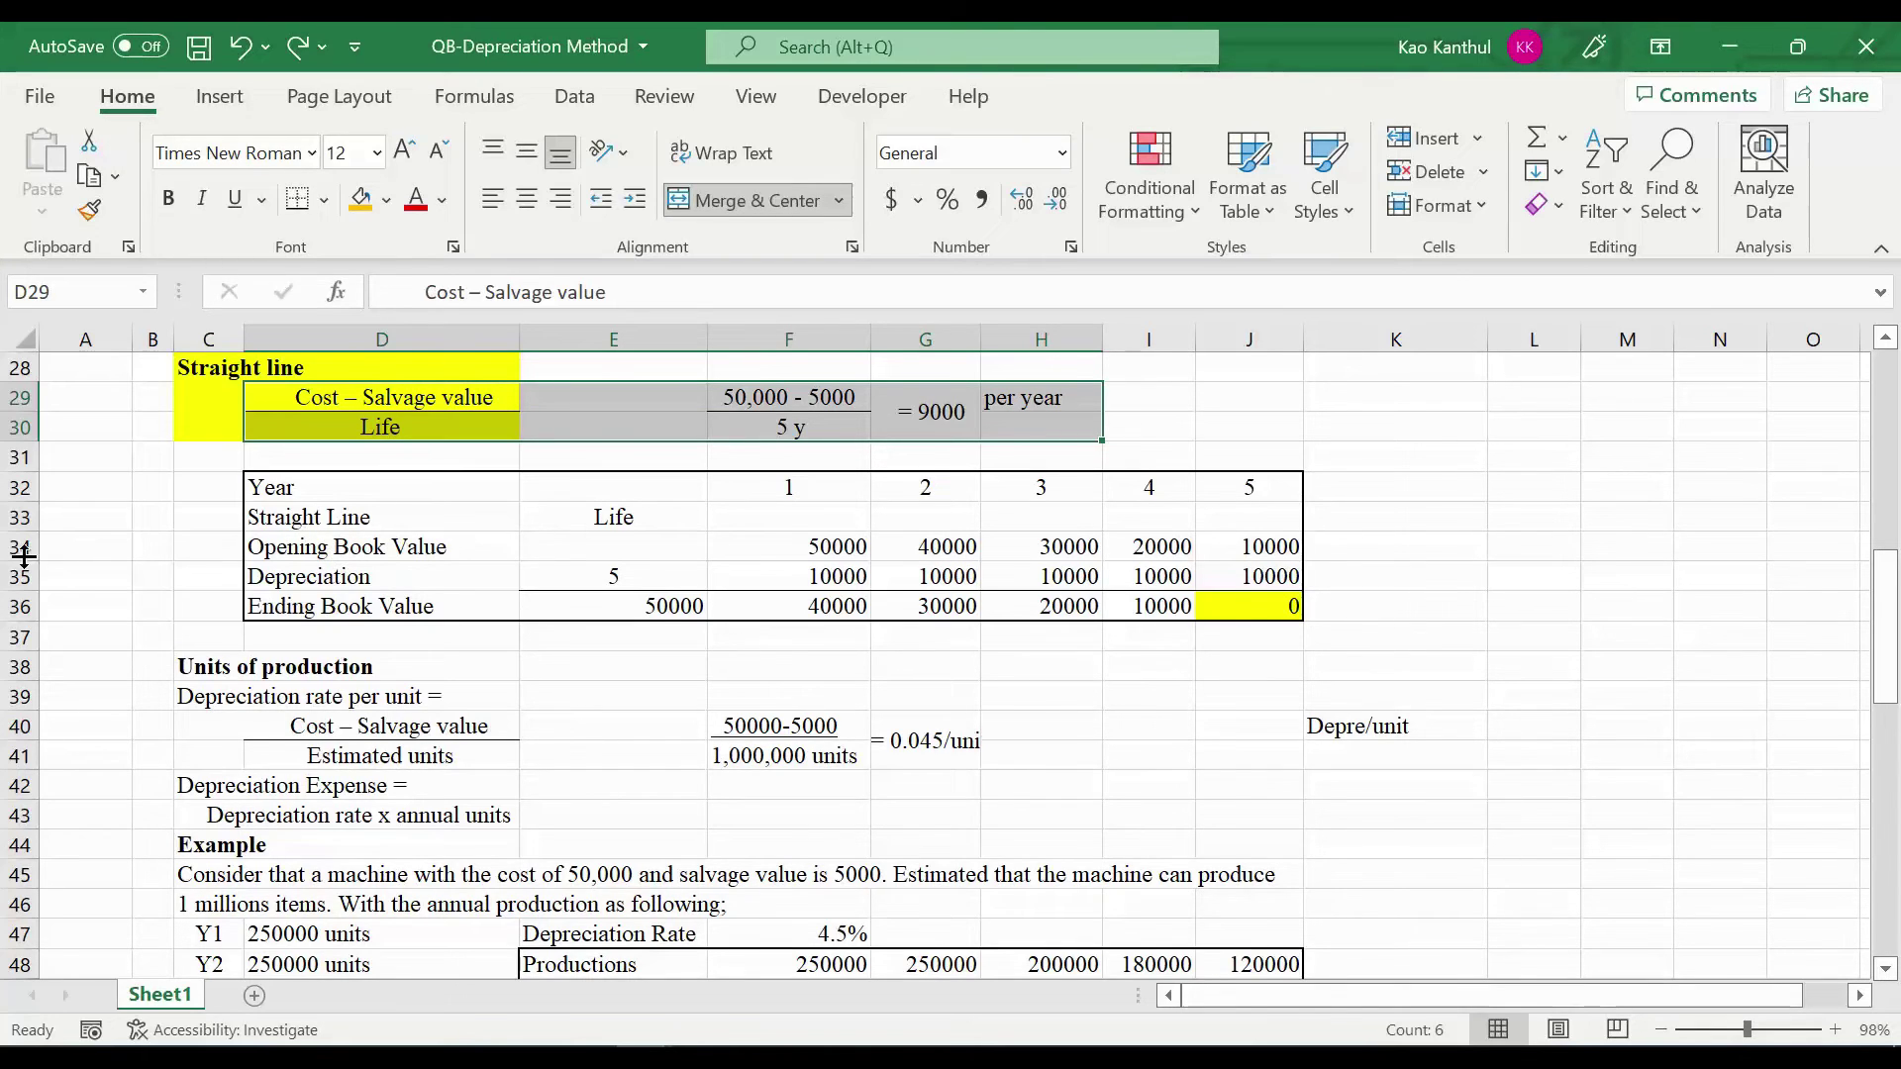
pyautogui.moveTo(20, 547); pyautogui.dragTo(19, 575)
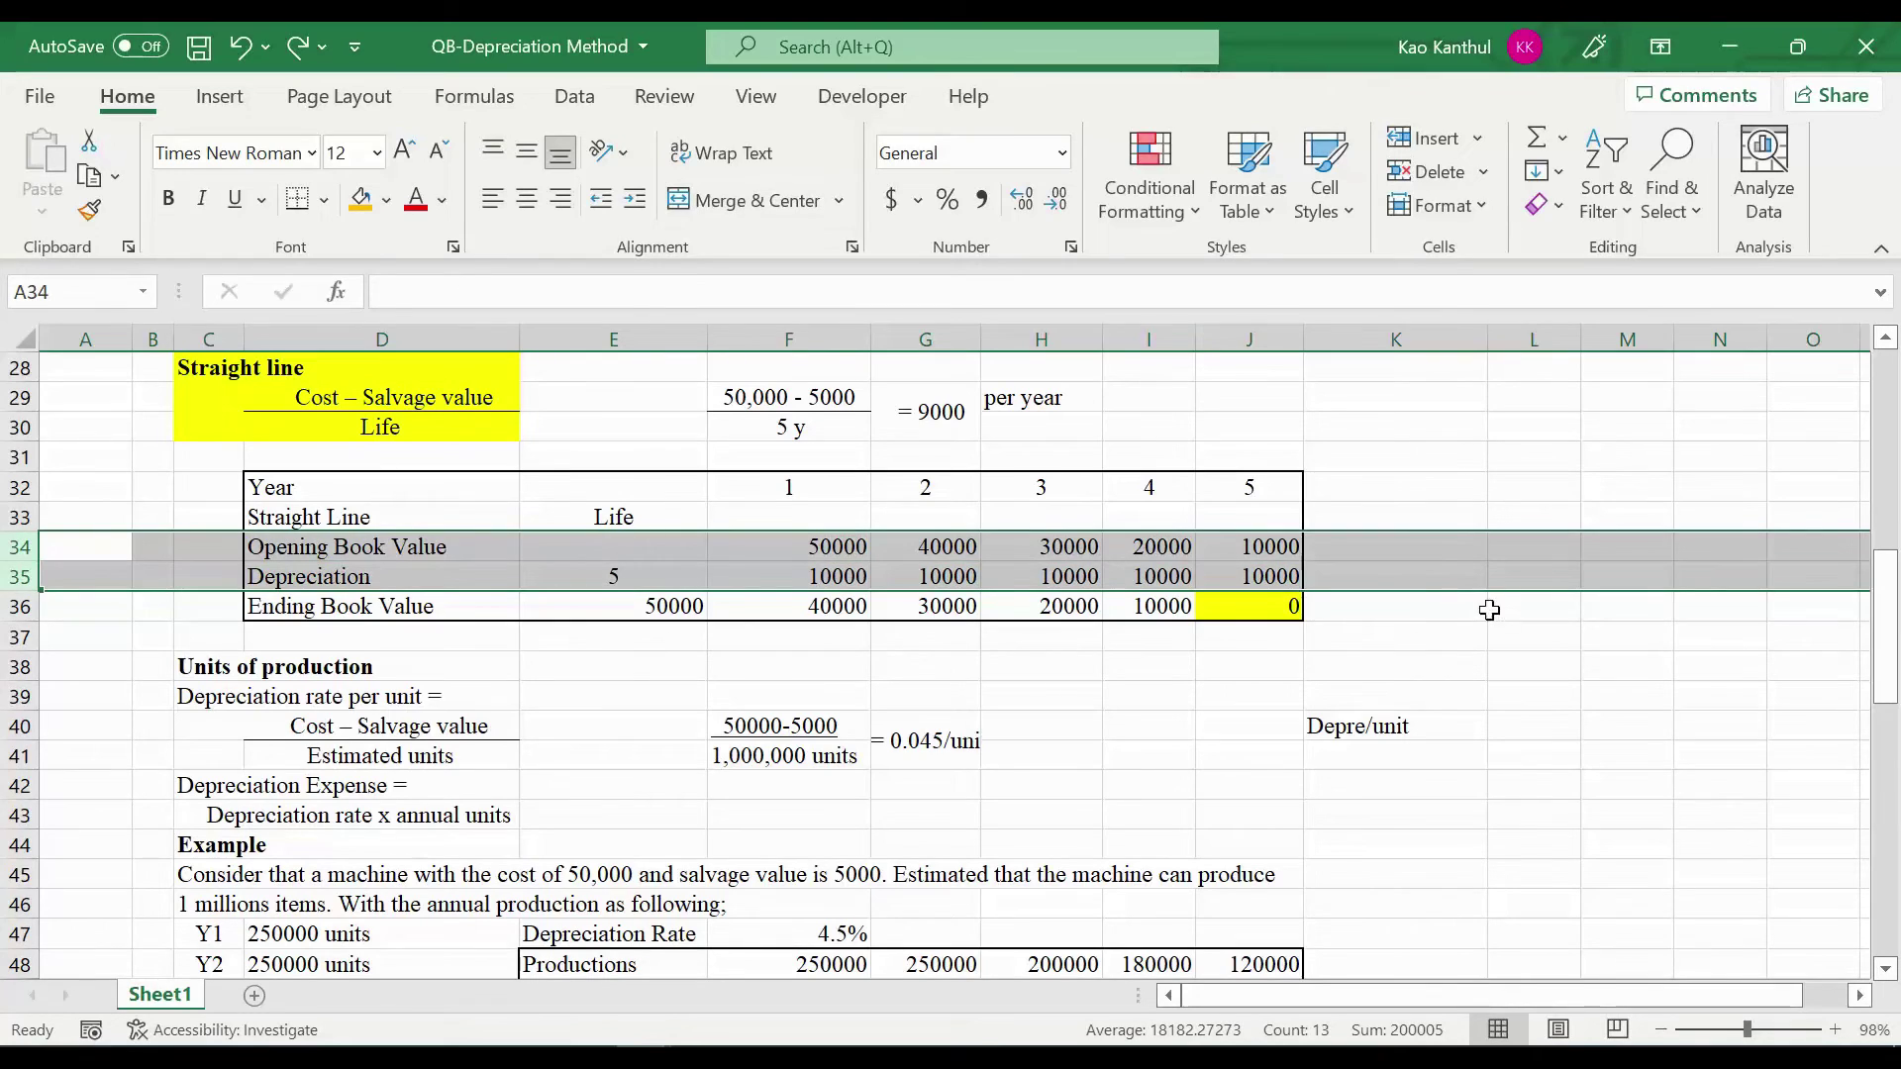
# Write the journal entry labels beside the straight-line table: Dr. depr in L34:M34 and cr Accu in L35:M35
pyautogui.click(1436, 552)
pyautogui.click(1532, 547)
pyautogui.write('Dr.')
pyautogui.press('Tab')
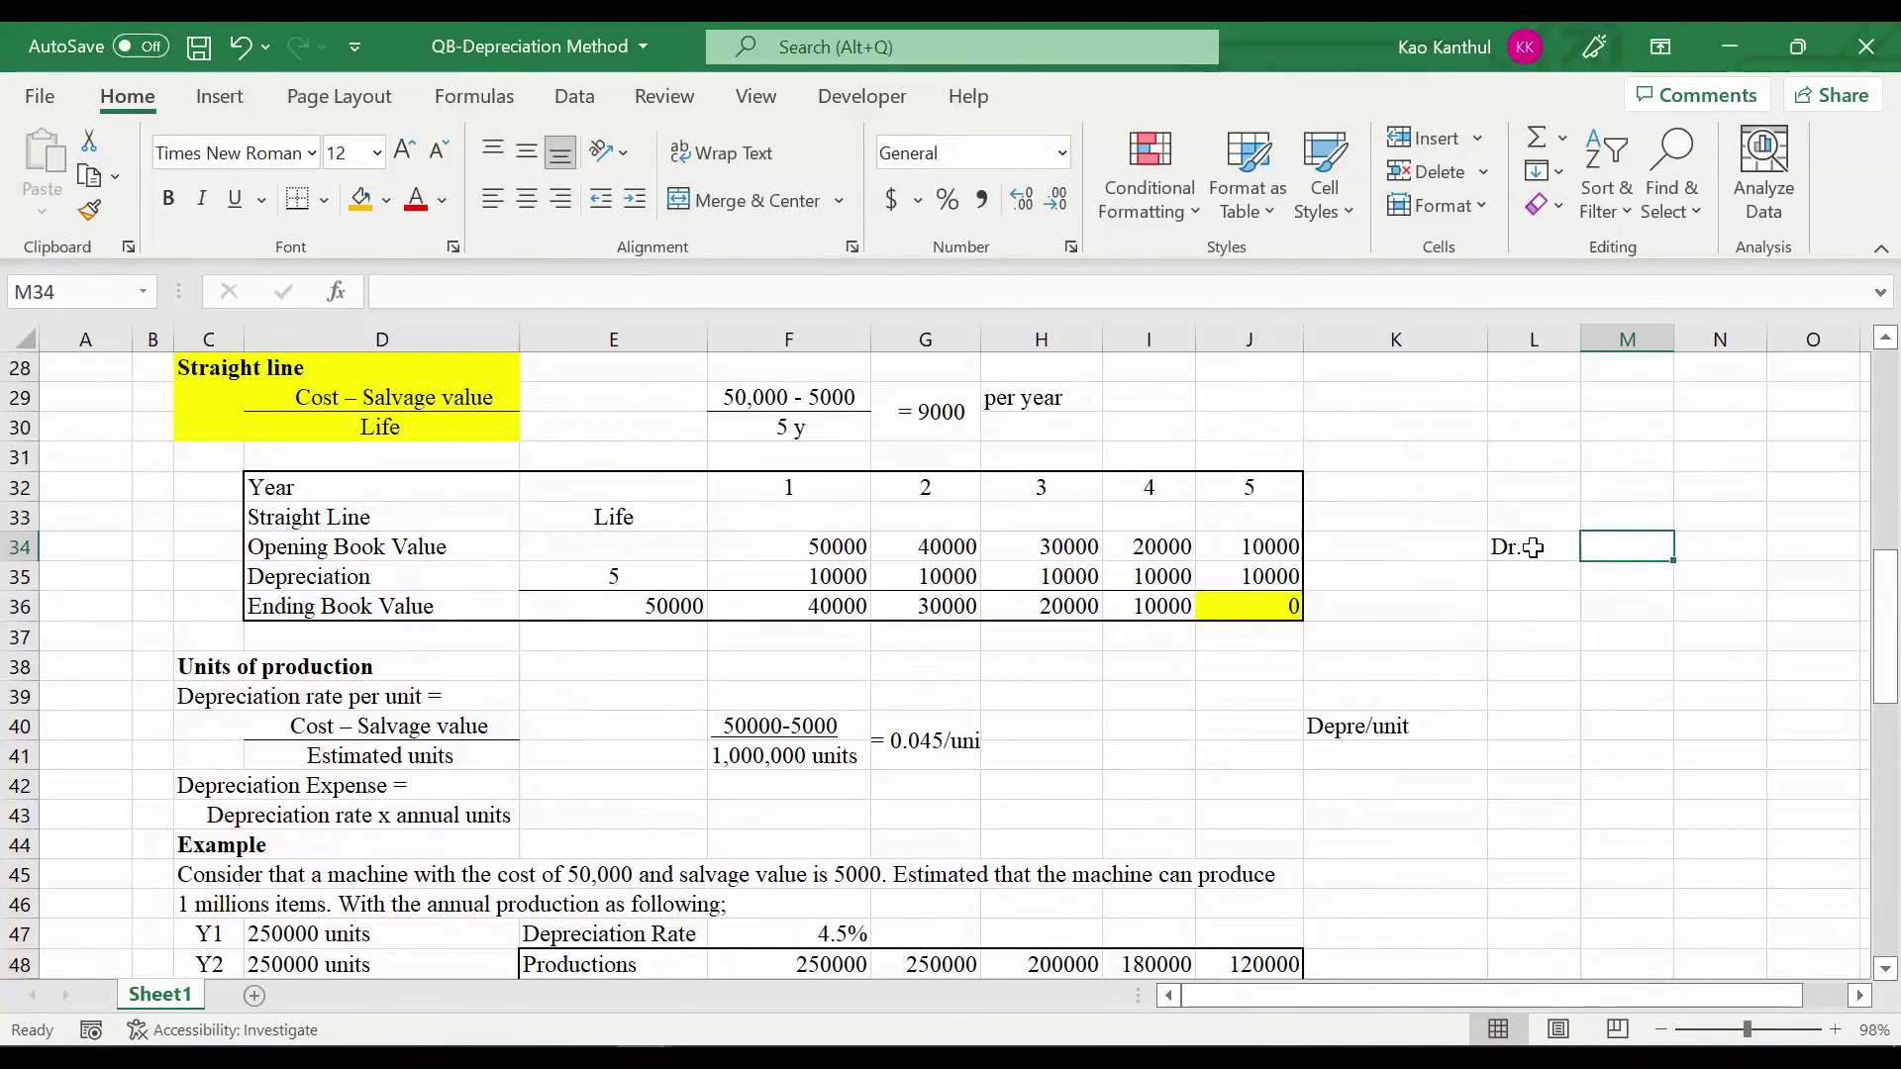
pyautogui.write('dp')
pyautogui.press('BackSpace')
pyautogui.press('BackSpace')
pyautogui.press('BackSpace')
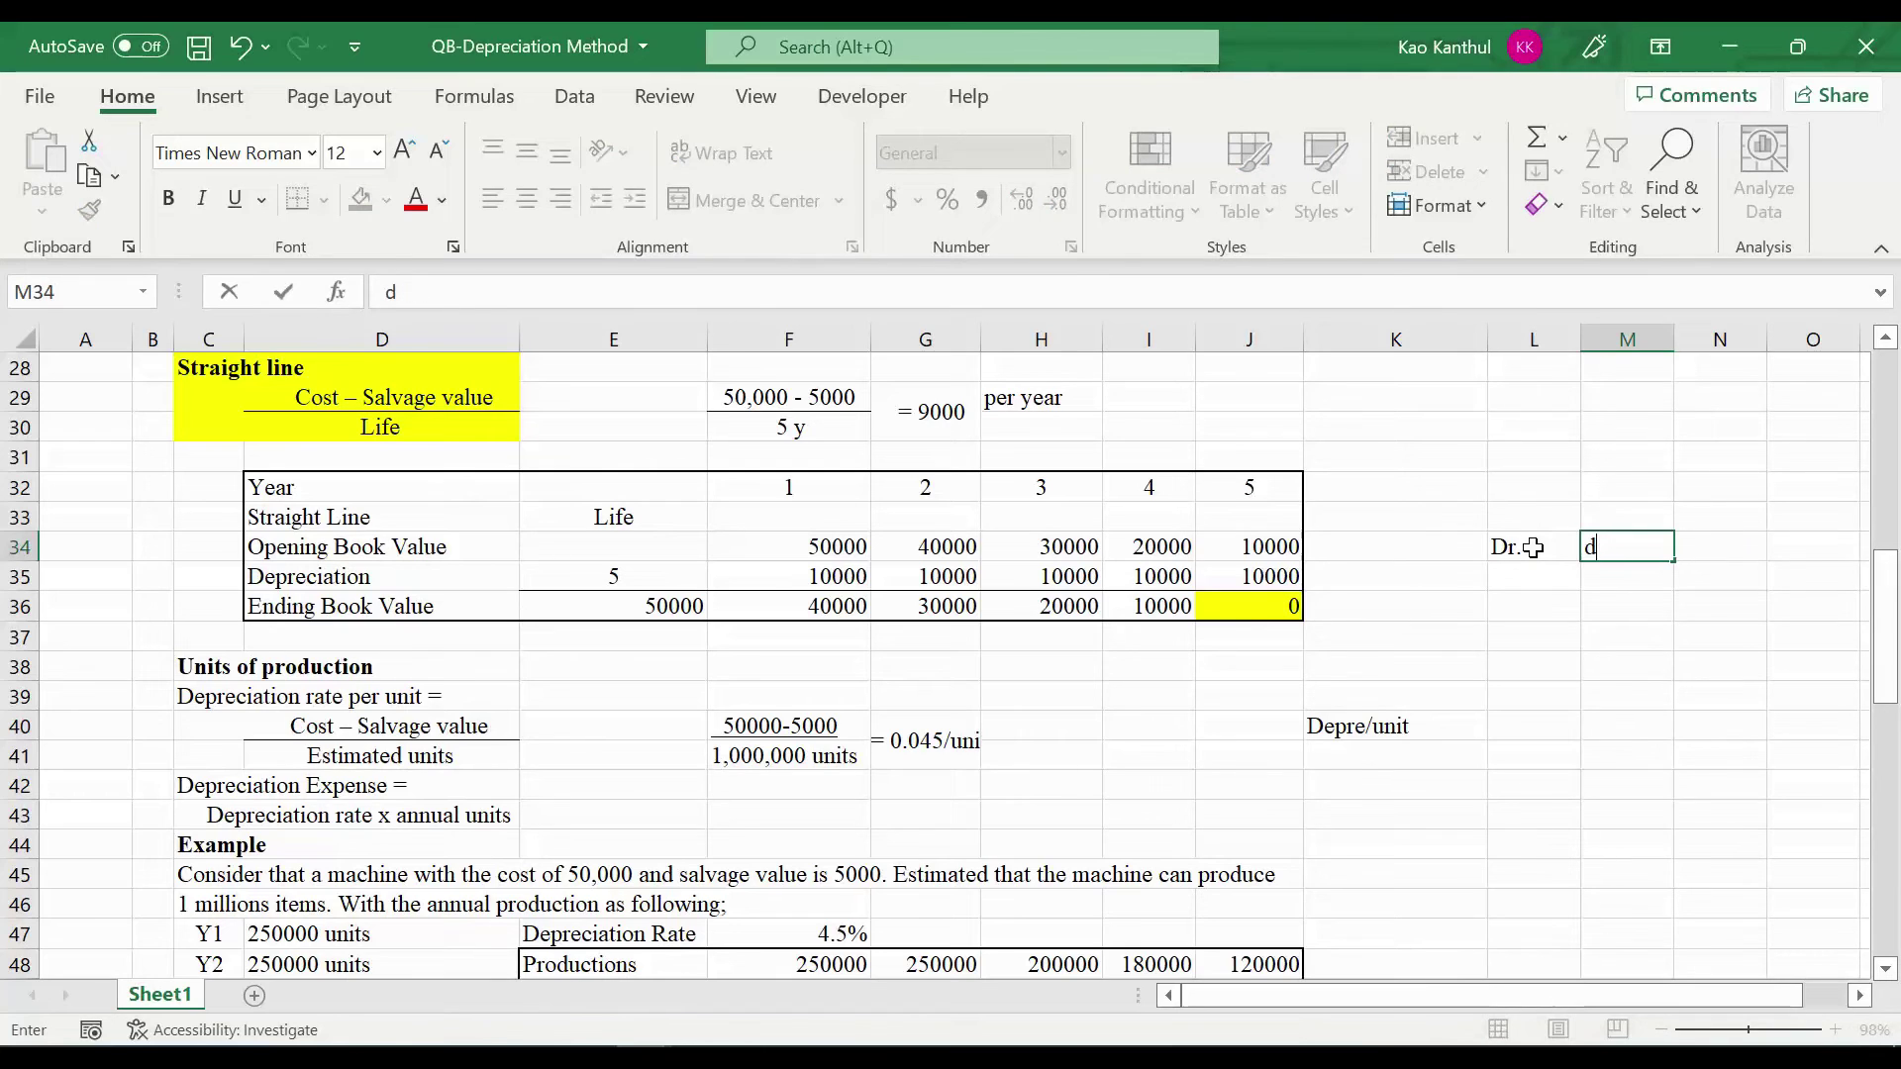
pyautogui.write('epr')
pyautogui.press('Return')
pyautogui.write('cr')
pyautogui.press('Tab')
pyautogui.write('Accu')
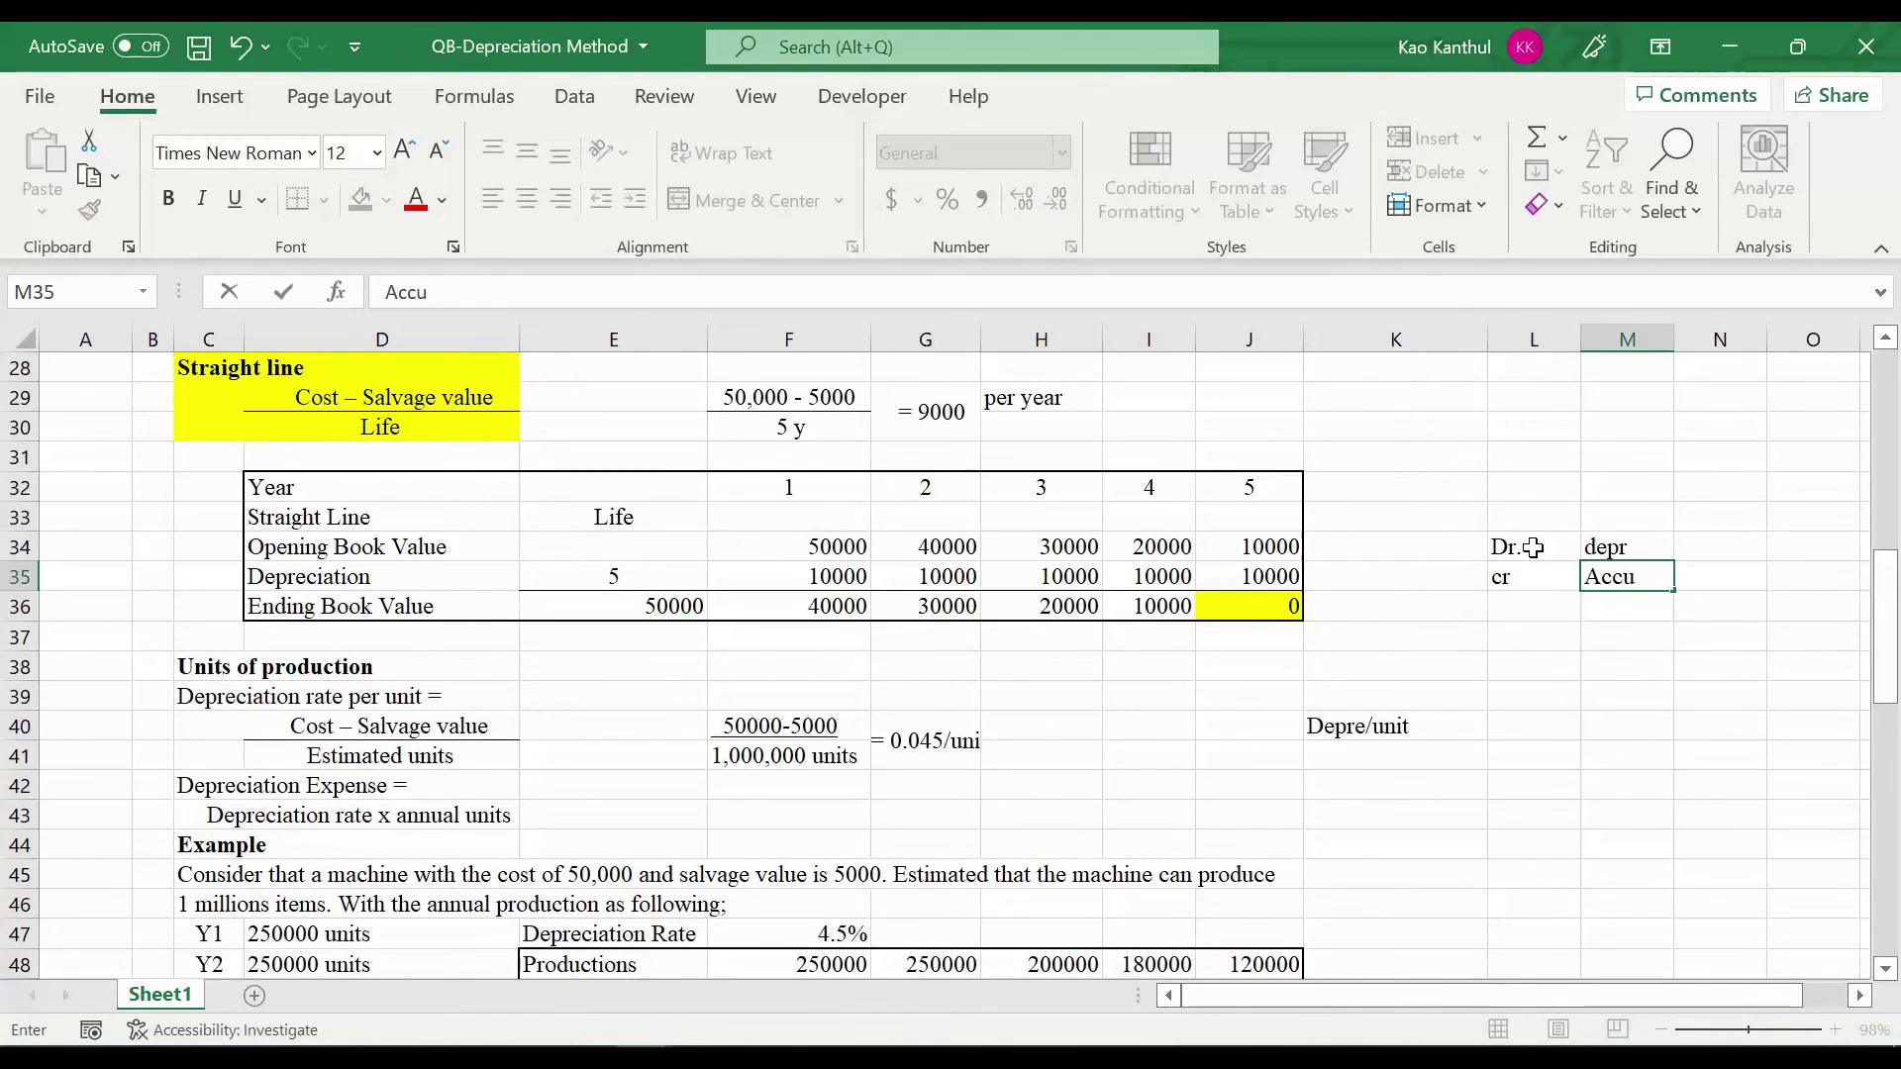
pyautogui.press('Tab')
# Link the debit amount in N34 to the year 1 depreciation in F35, and the credit amount in O35 to N34
pyautogui.click(1722, 547)
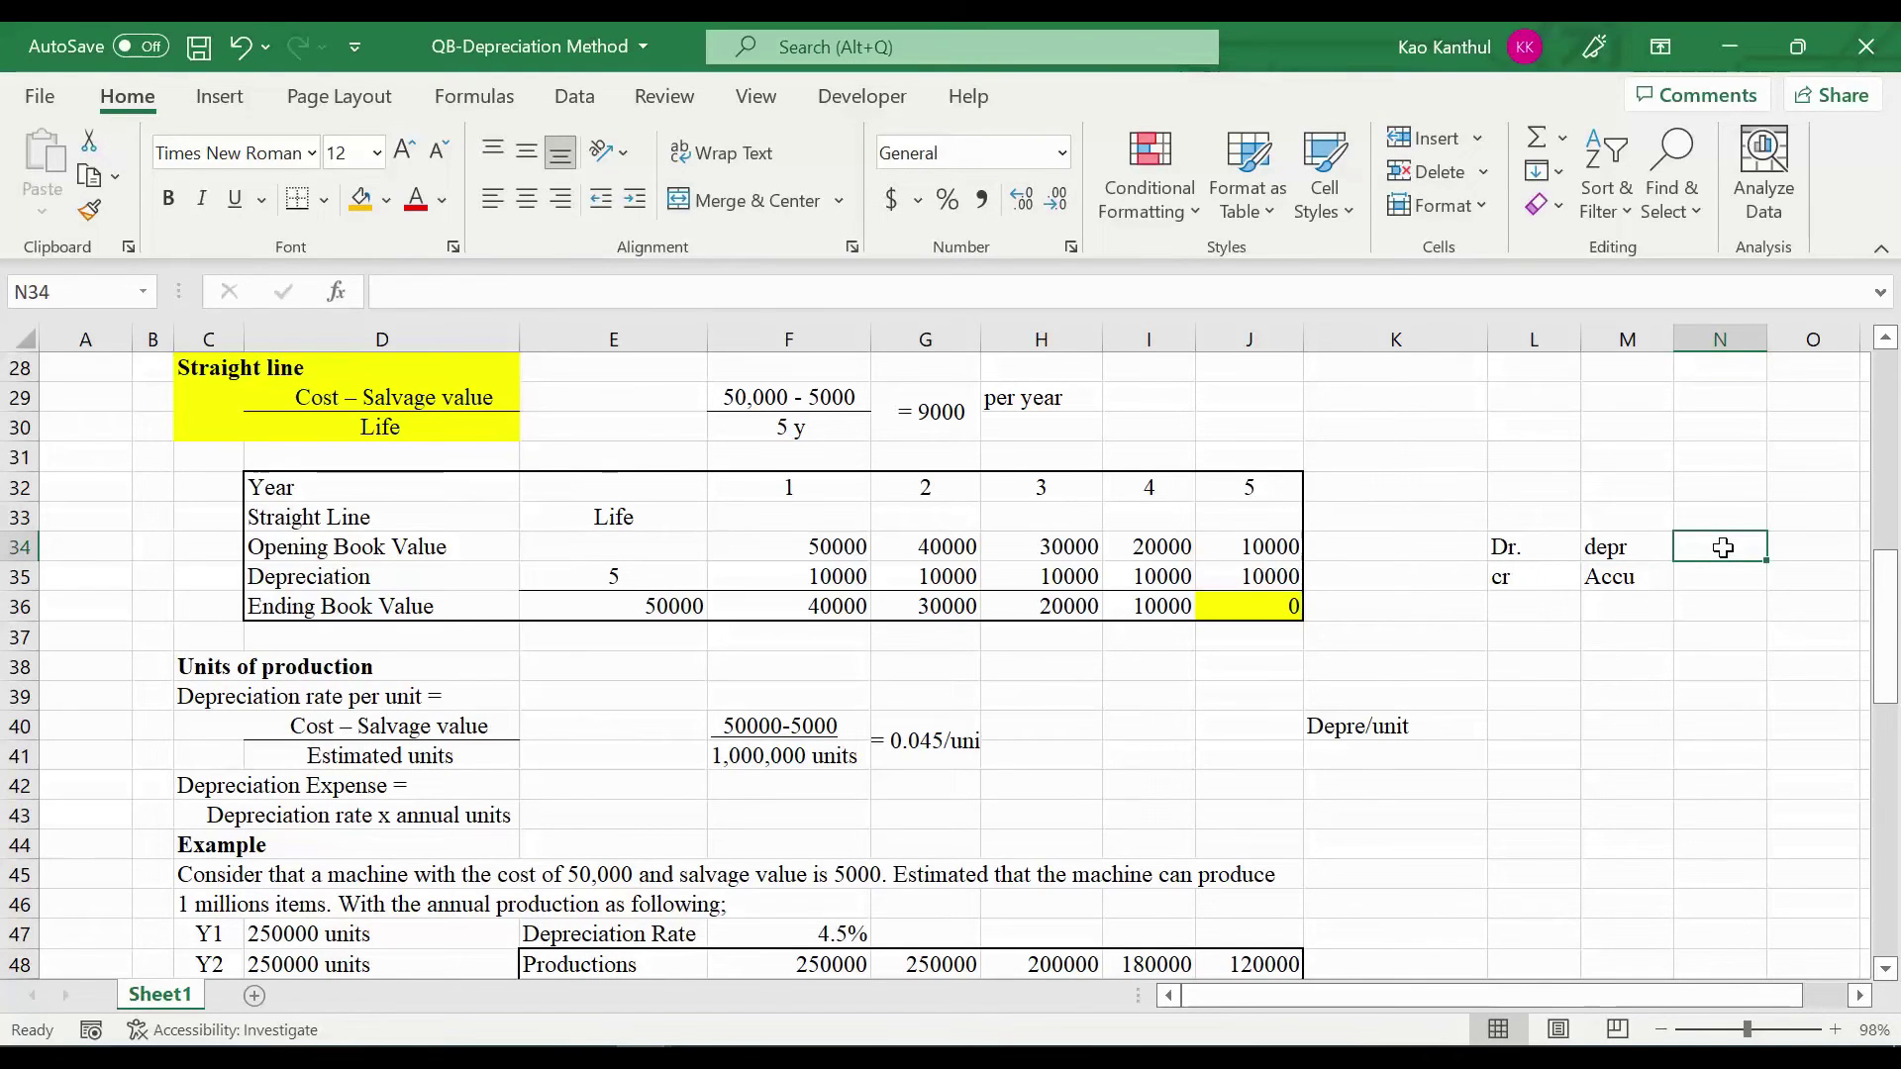
pyautogui.write('=')
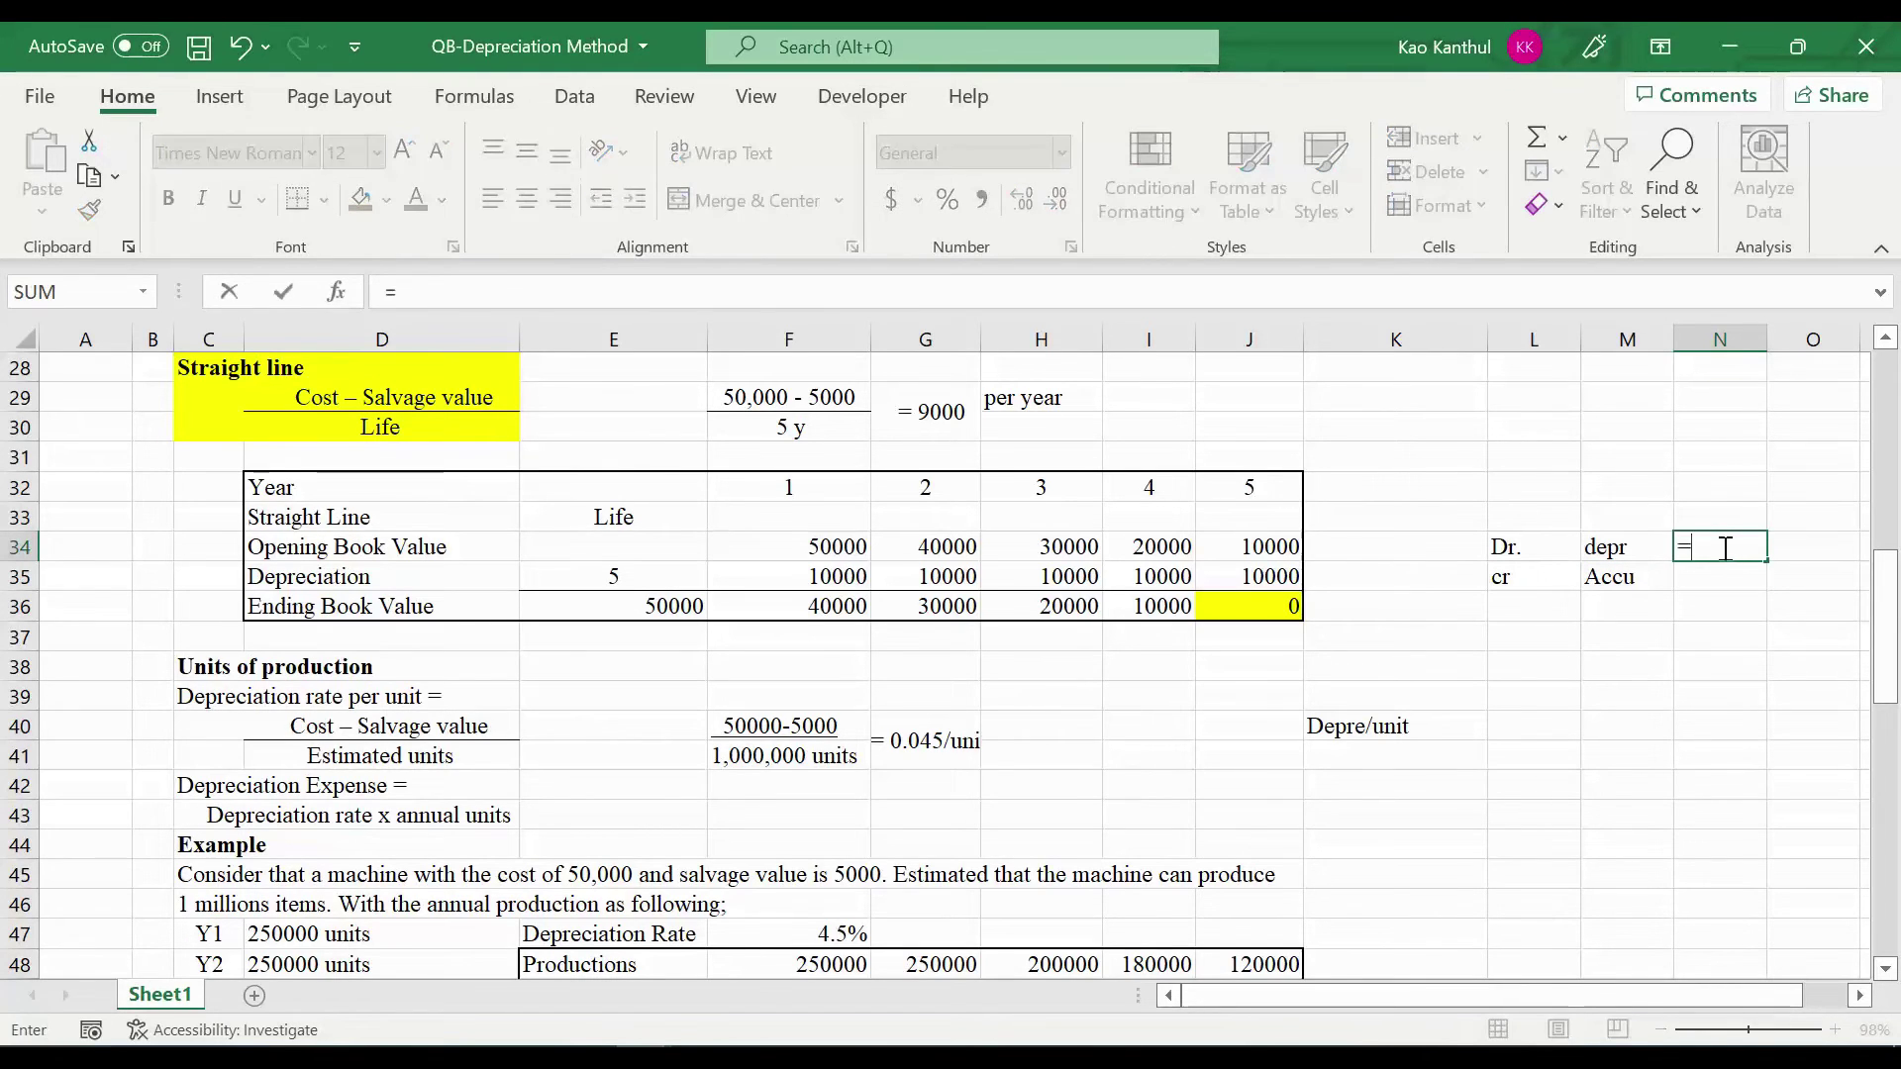
pyautogui.click(864, 579)
pyautogui.press('Return')
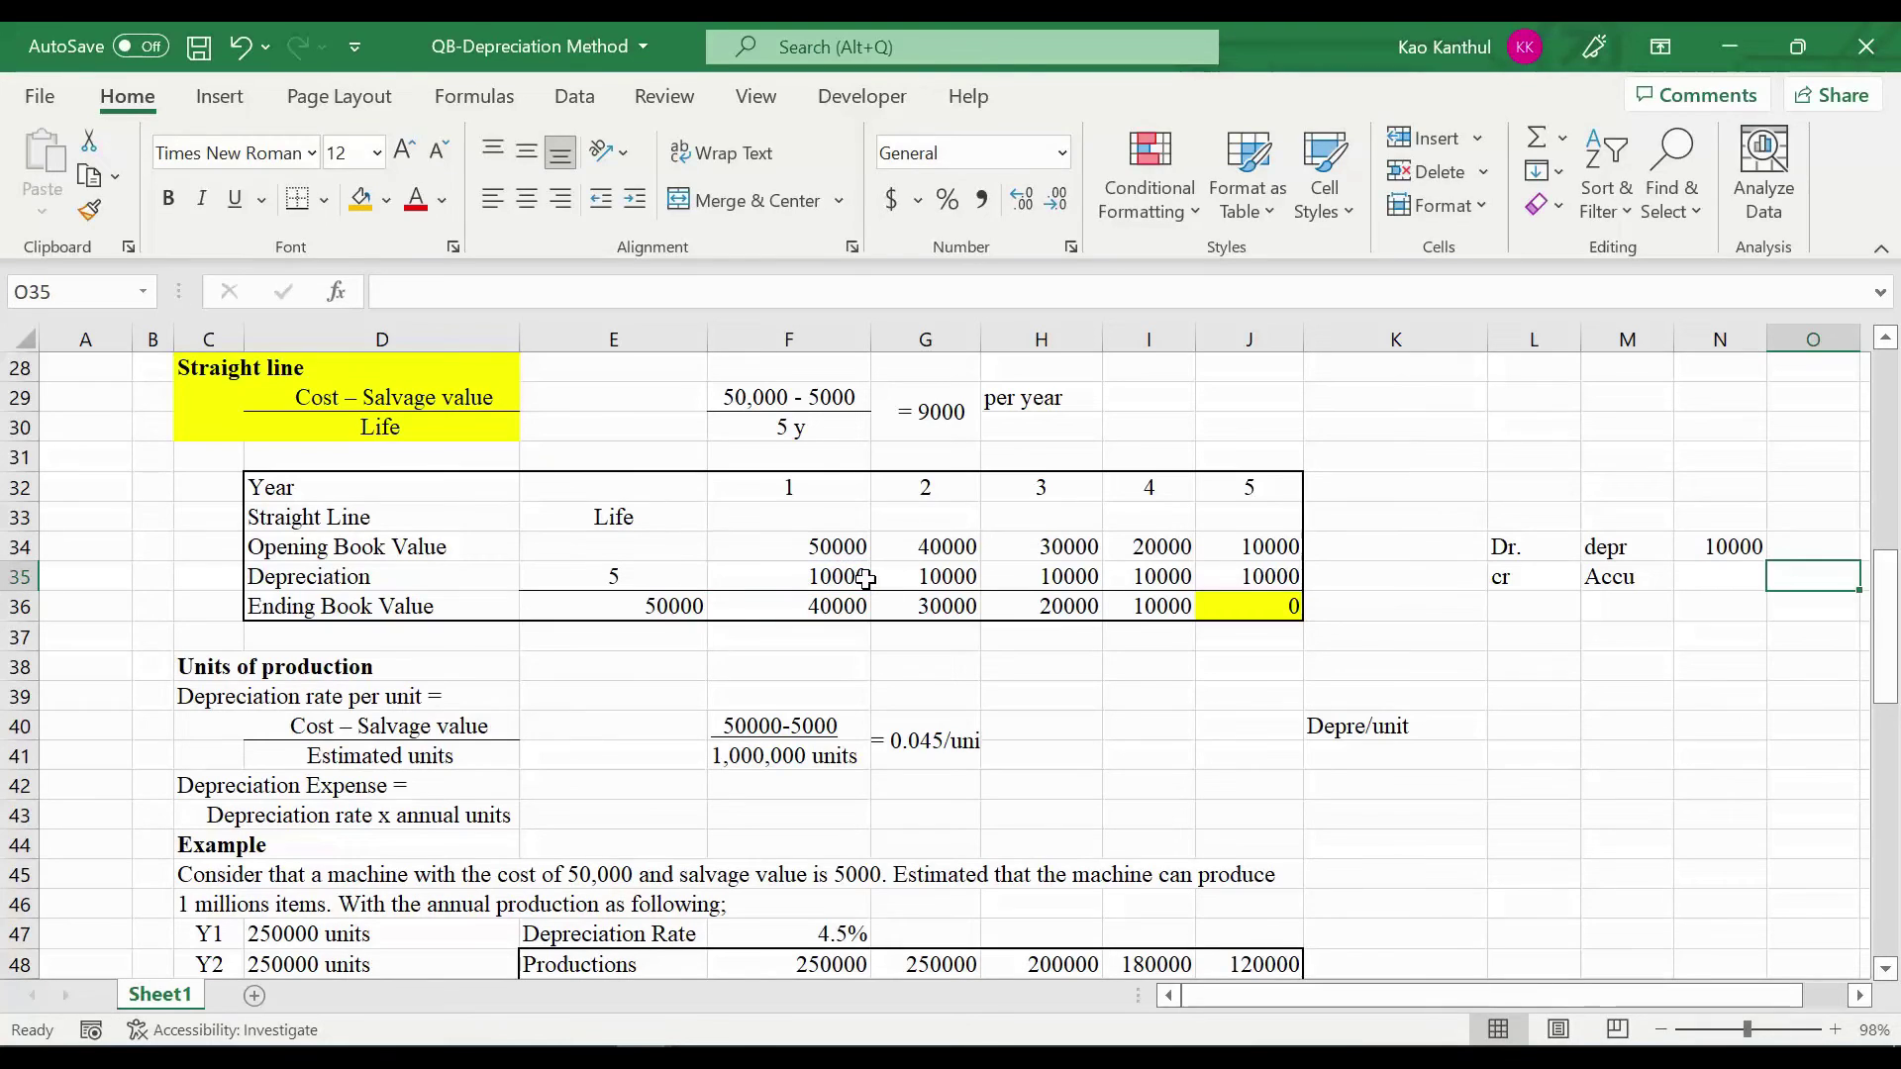
pyautogui.write('=')
pyautogui.click(1703, 546)
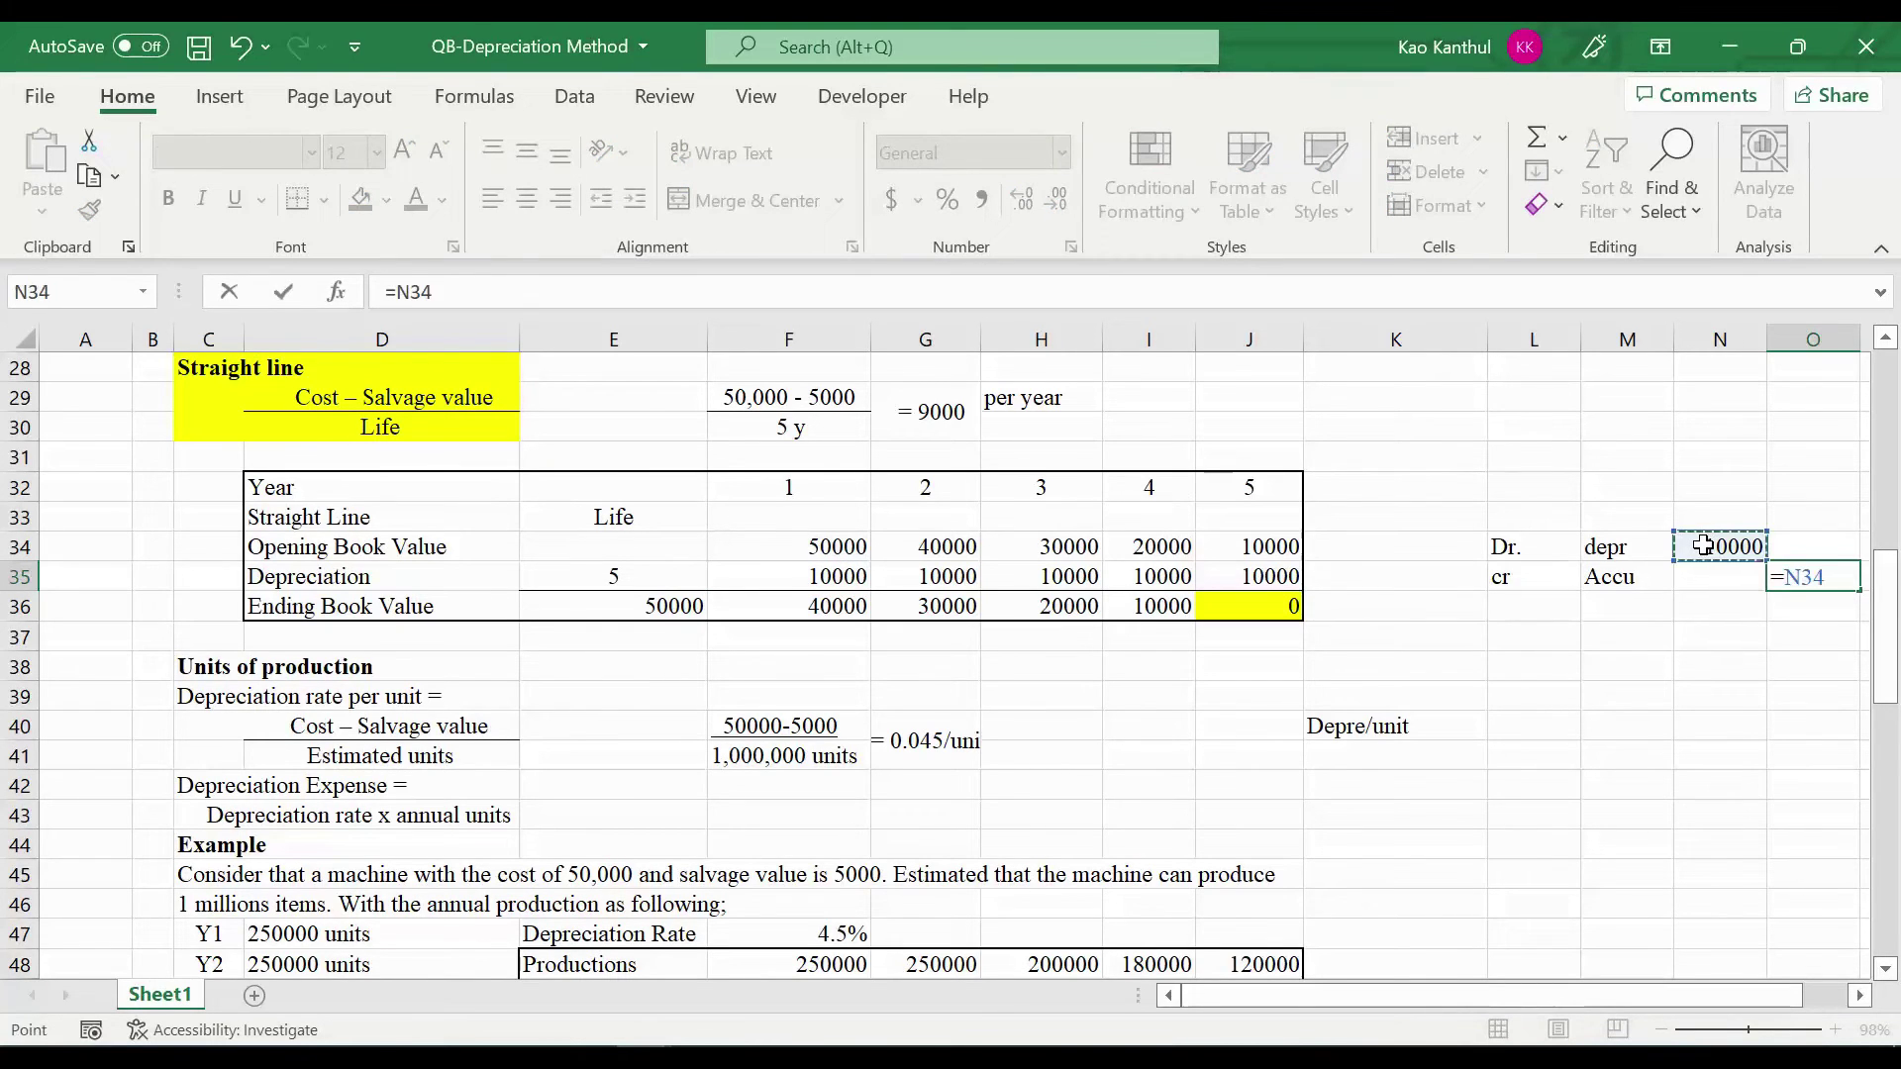
pyautogui.press('Return')
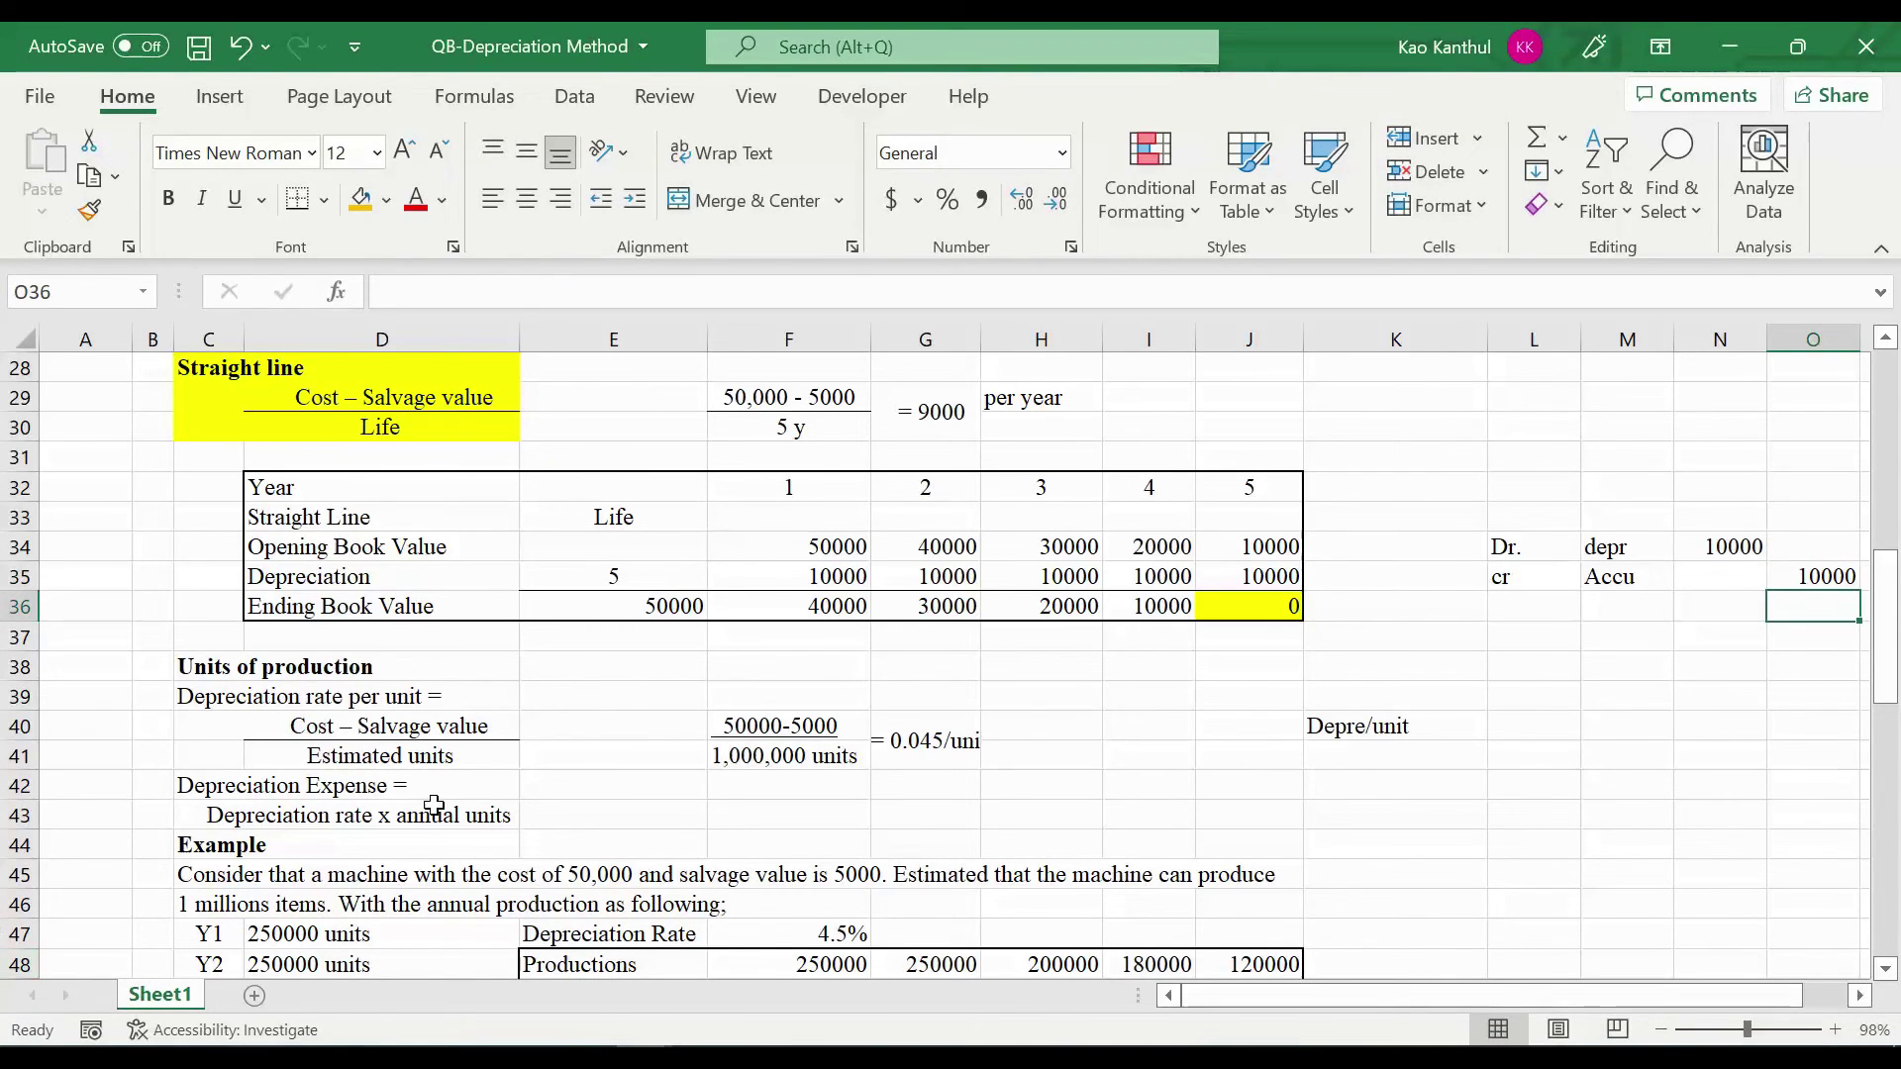
# Highlight the Units of production section in rows 38 to 43, its heading and the rate-per-unit formula in D40:D41
pyautogui.scroll(-1, 433, 807)
pyautogui.scroll(-2, 433, 807)
pyautogui.moveTo(20, 487); pyautogui.dragTo(21, 641)
pyautogui.scroll(-1, 223, 584)
pyautogui.scroll(-1, 223, 585)
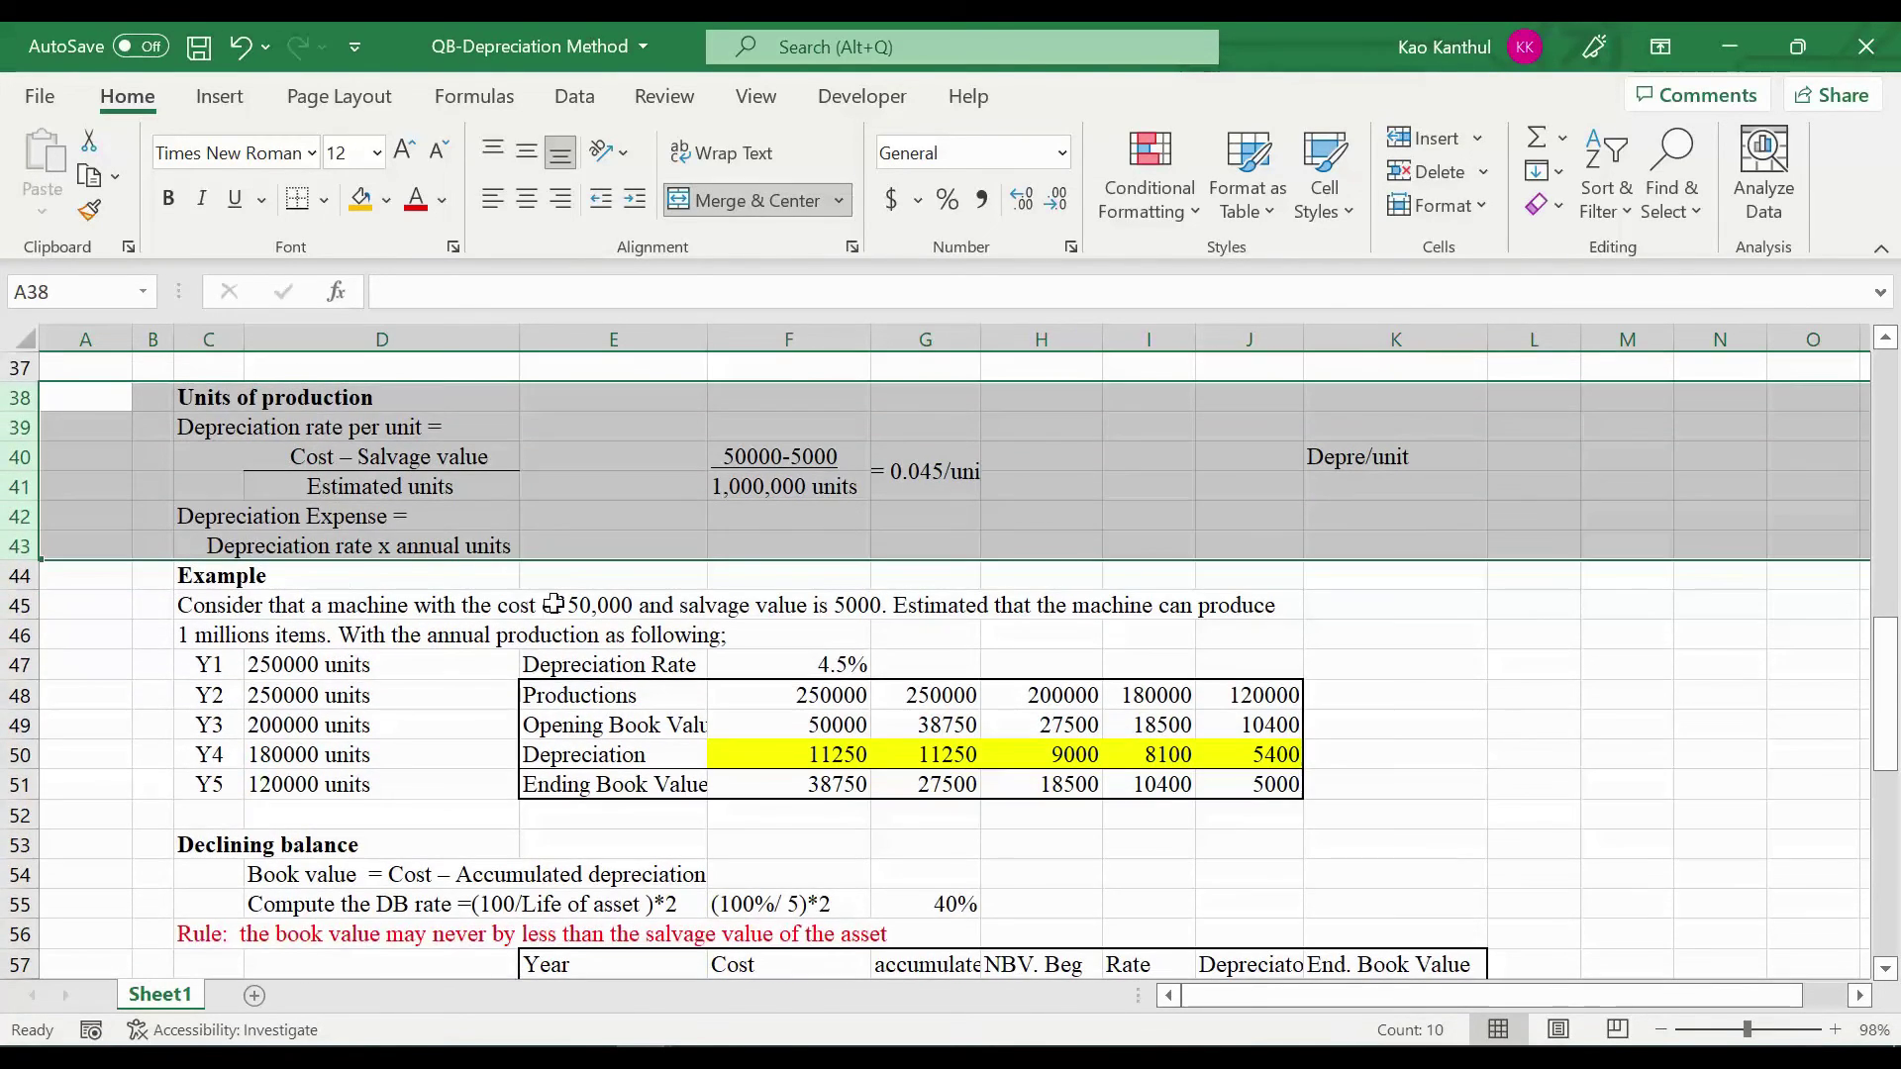
pyautogui.scroll(1, 878, 546)
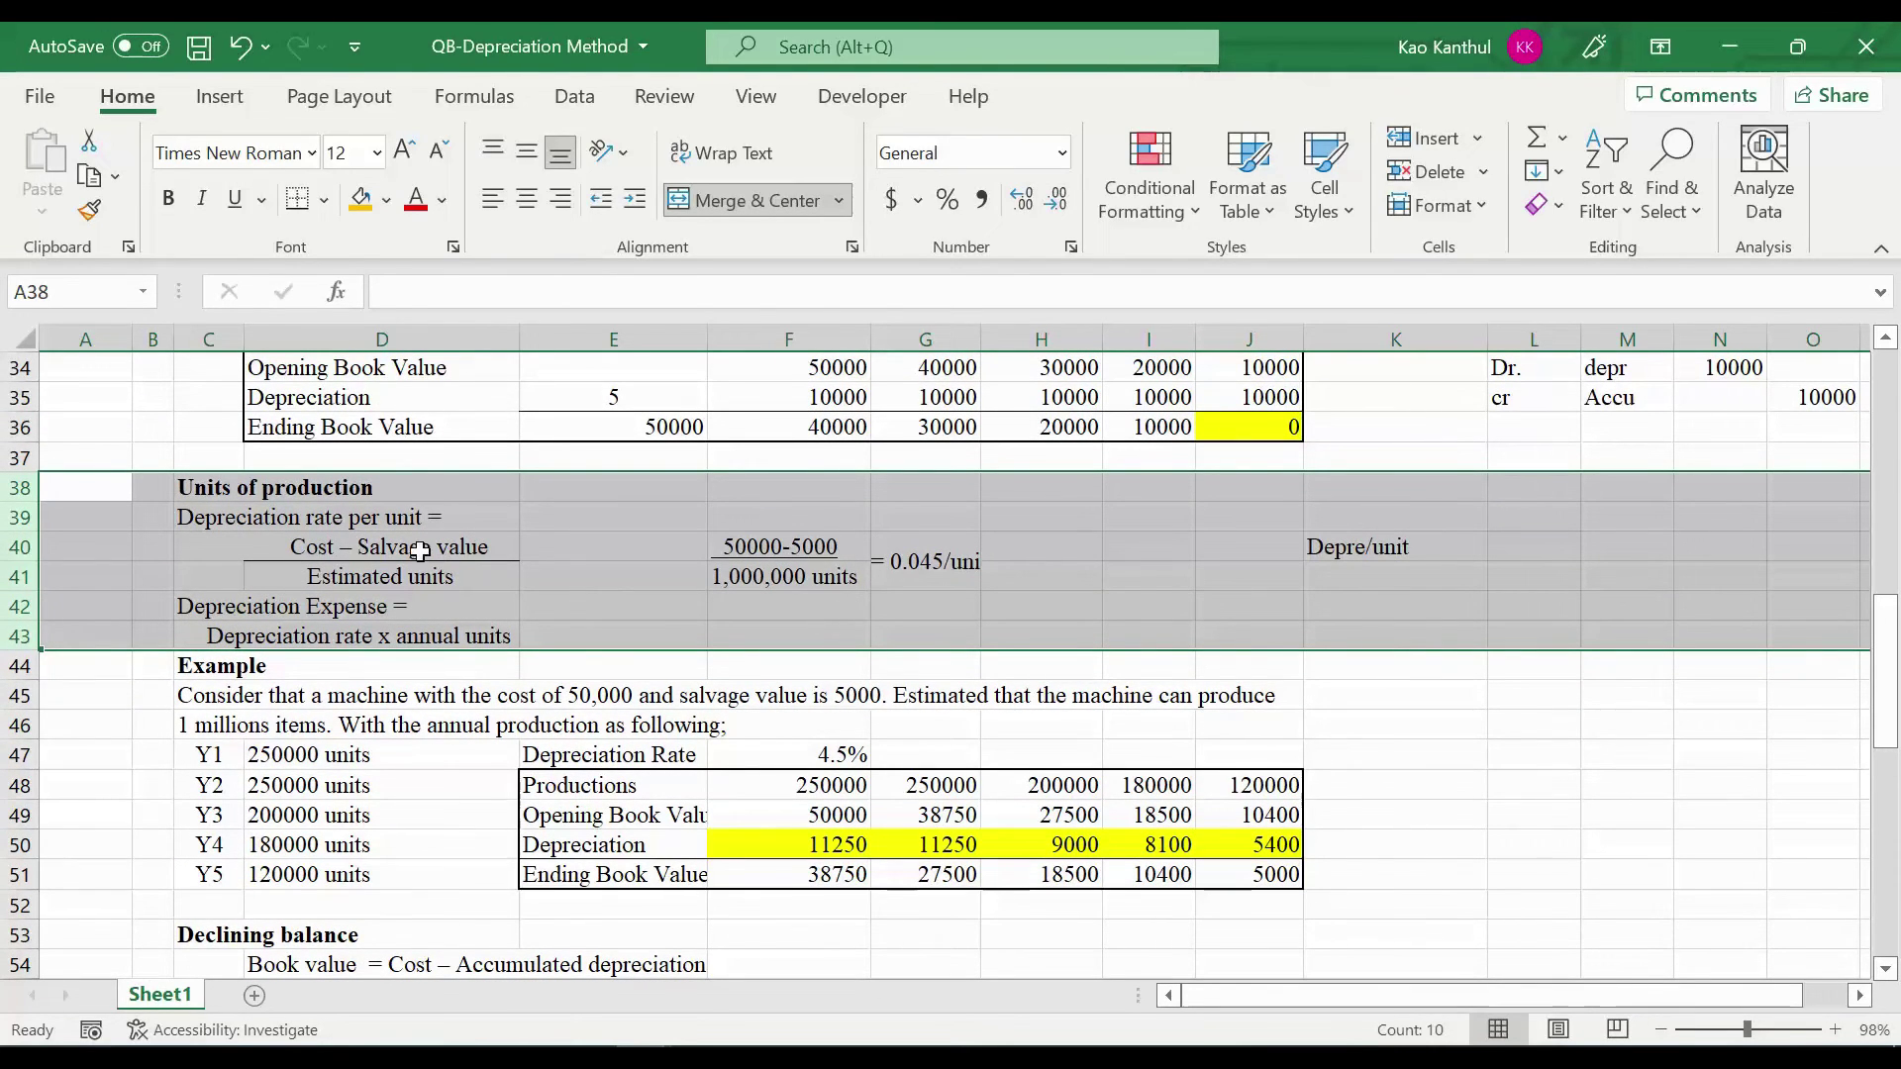
pyautogui.click(222, 493)
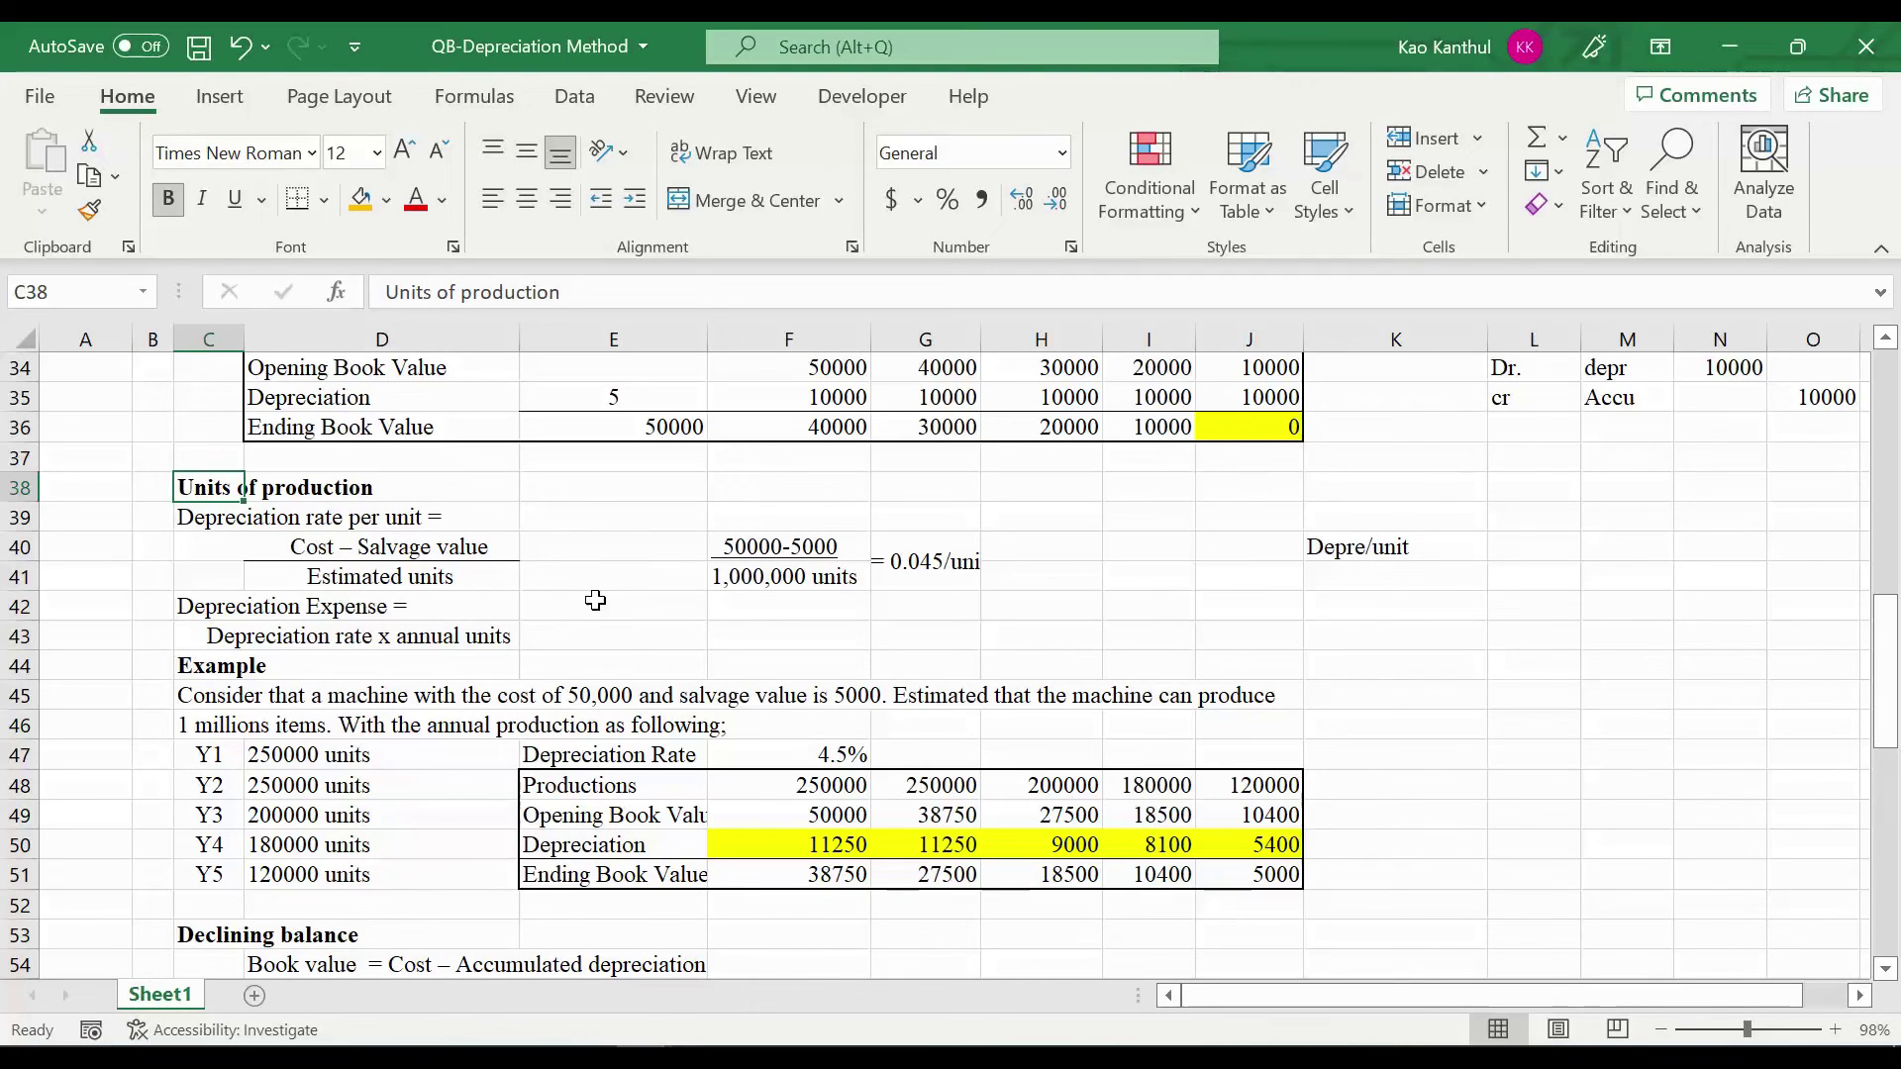
pyautogui.moveTo(382, 551); pyautogui.dragTo(379, 570)
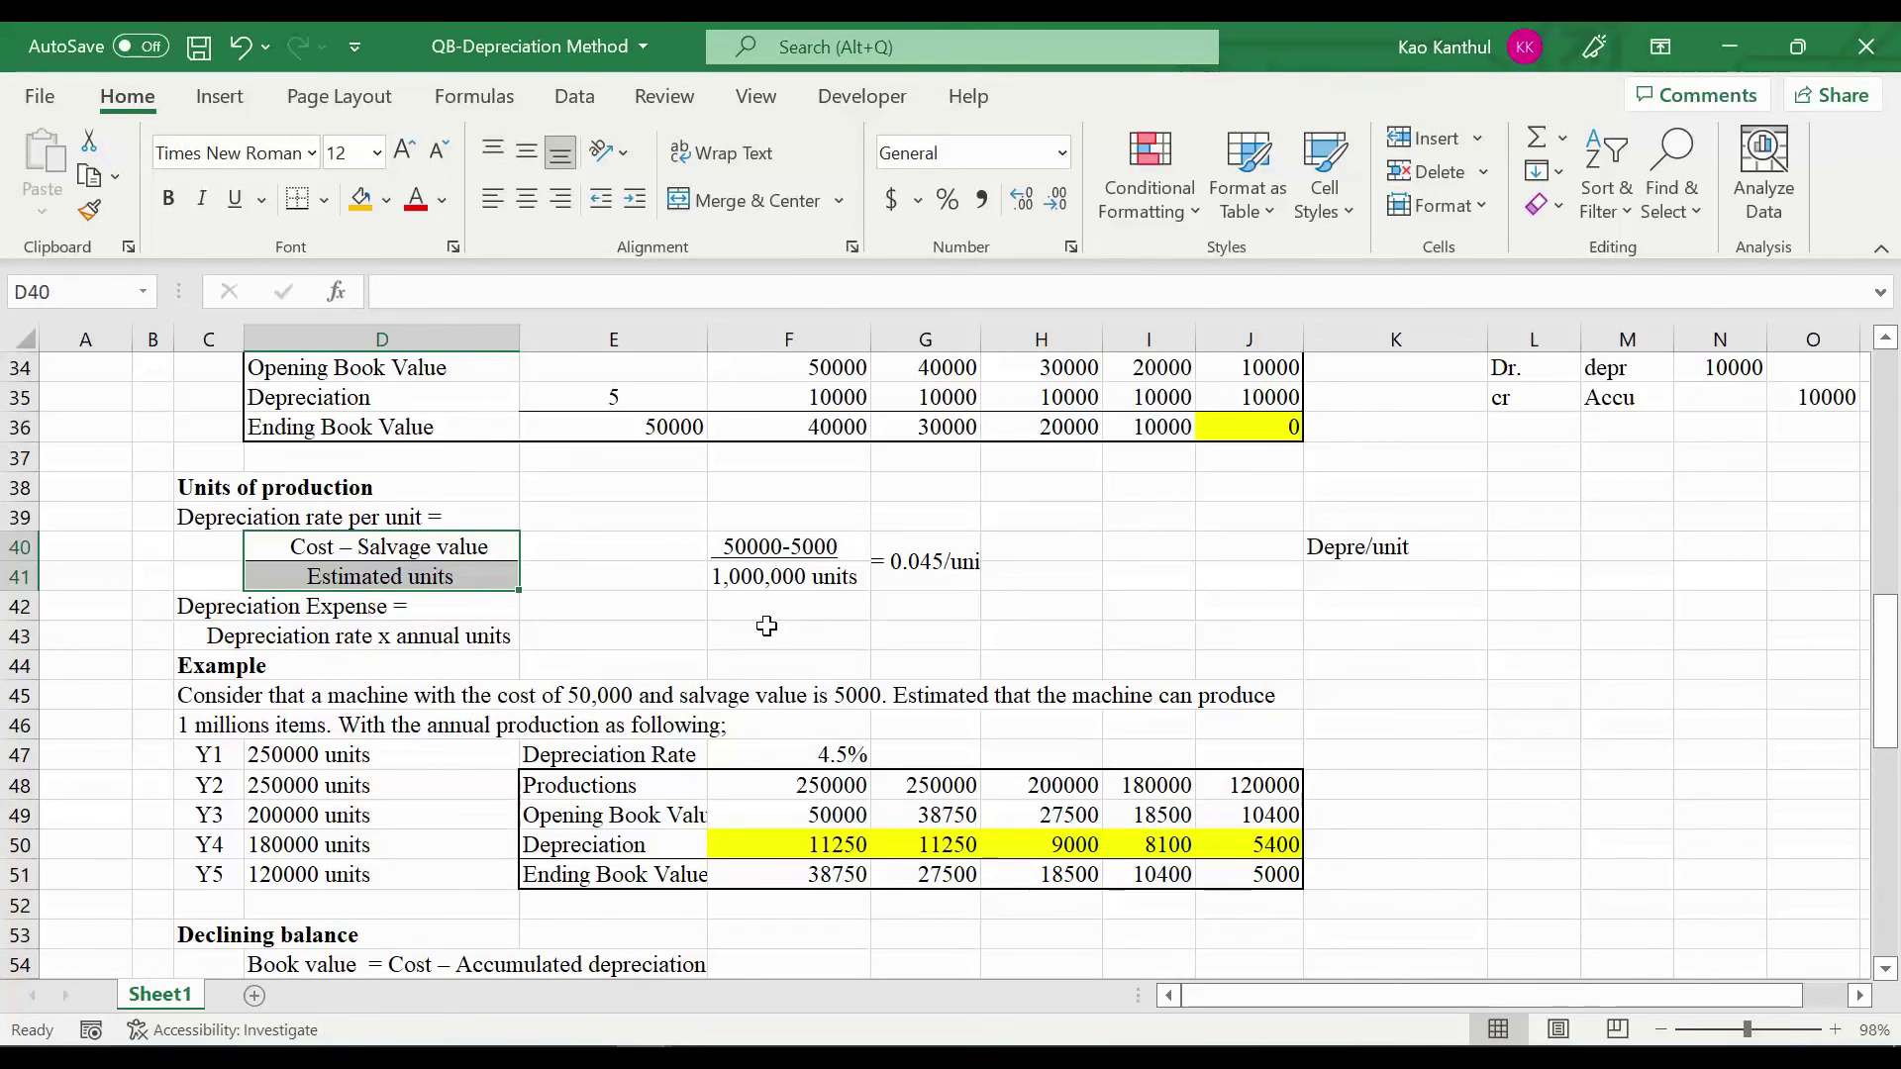
# Walk through the rate-per-unit calculation, from cost less salvage value in F40 and estimated units in F41 to the result in G40
pyautogui.scroll(-1, 760, 615)
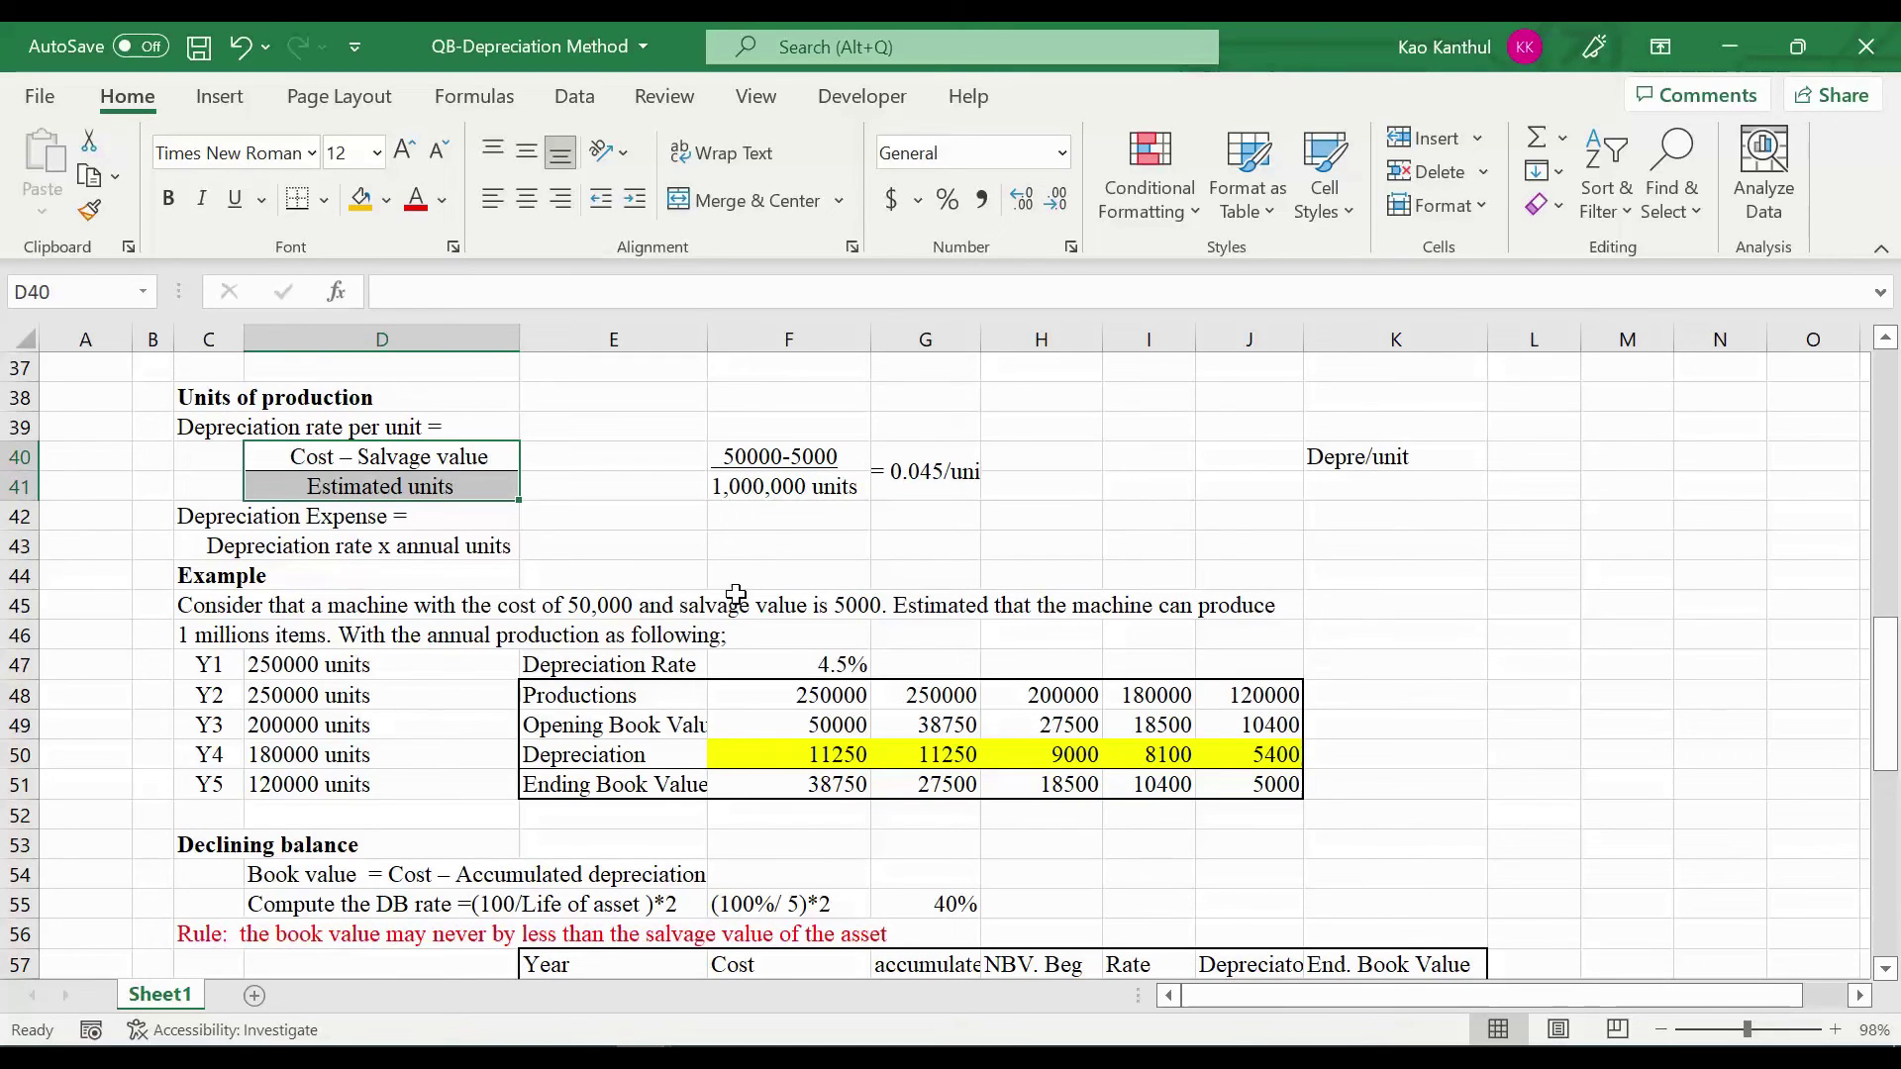
pyautogui.click(770, 462)
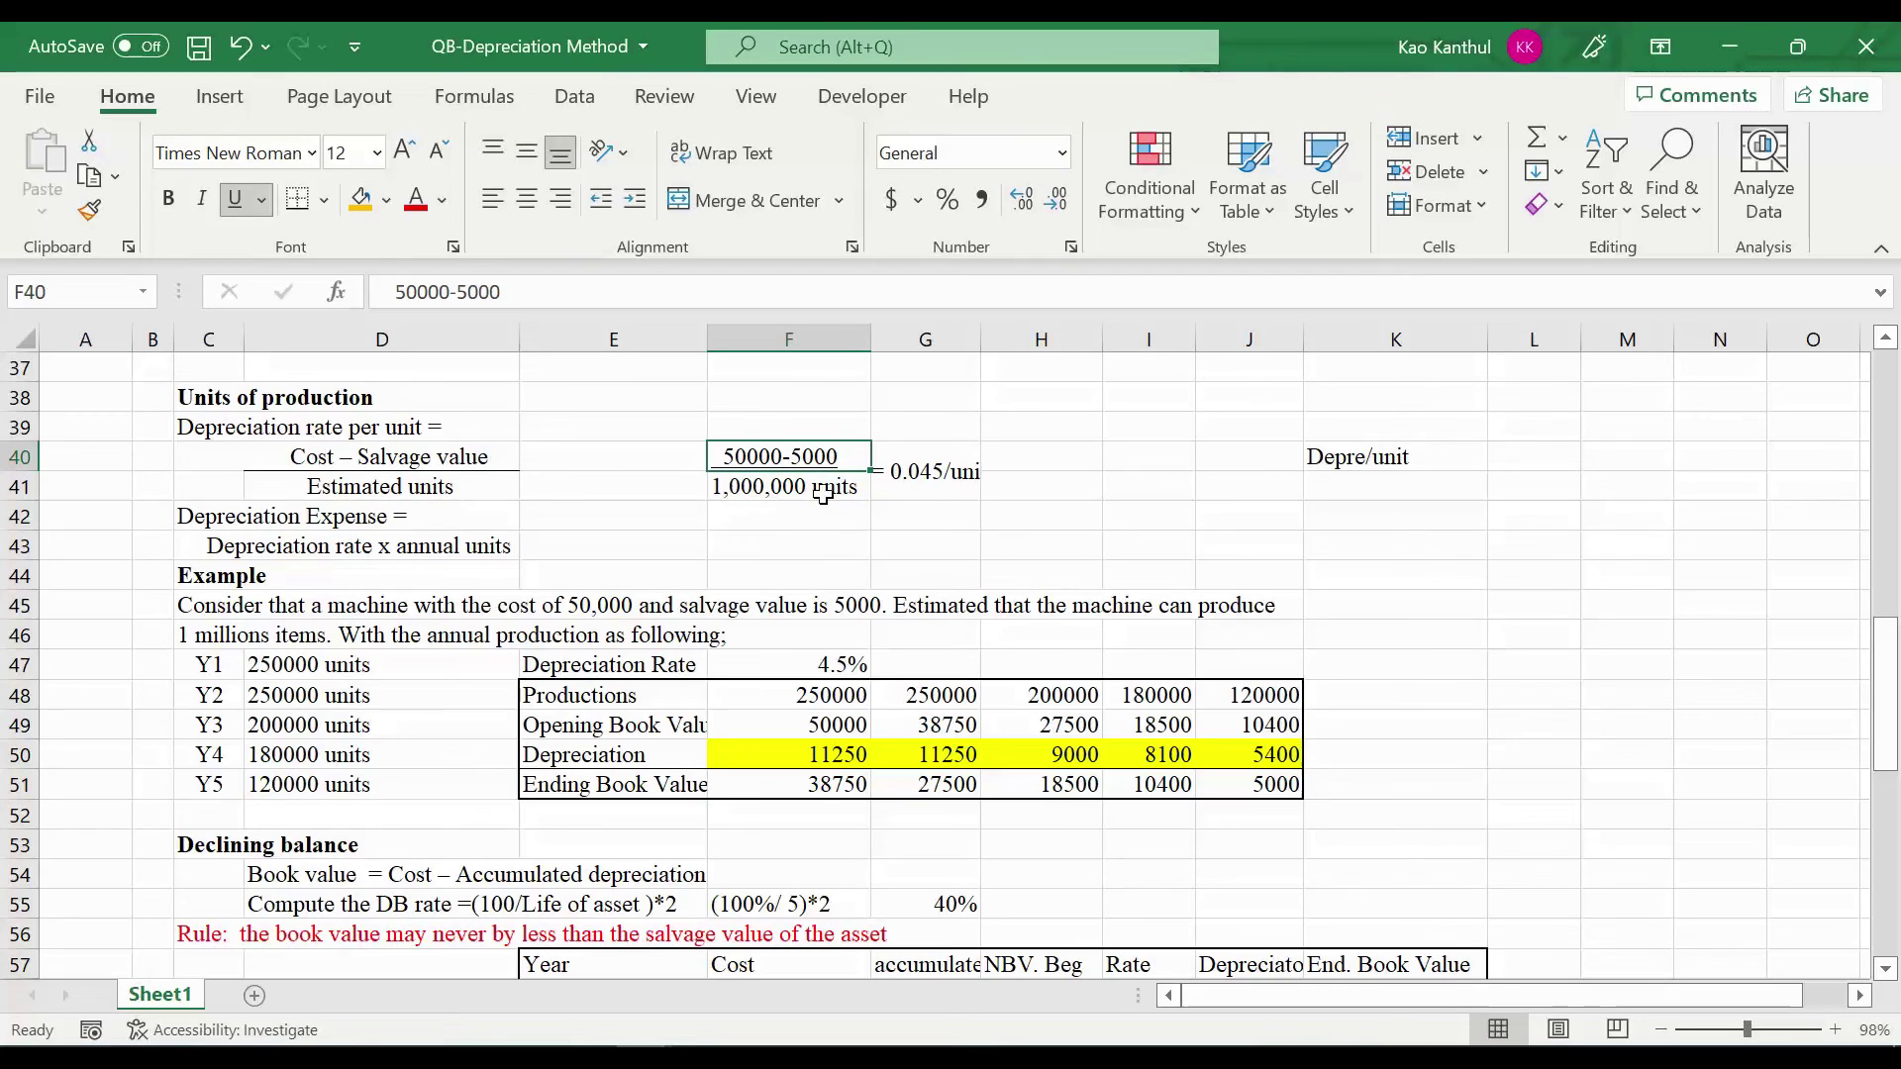
pyautogui.click(939, 498)
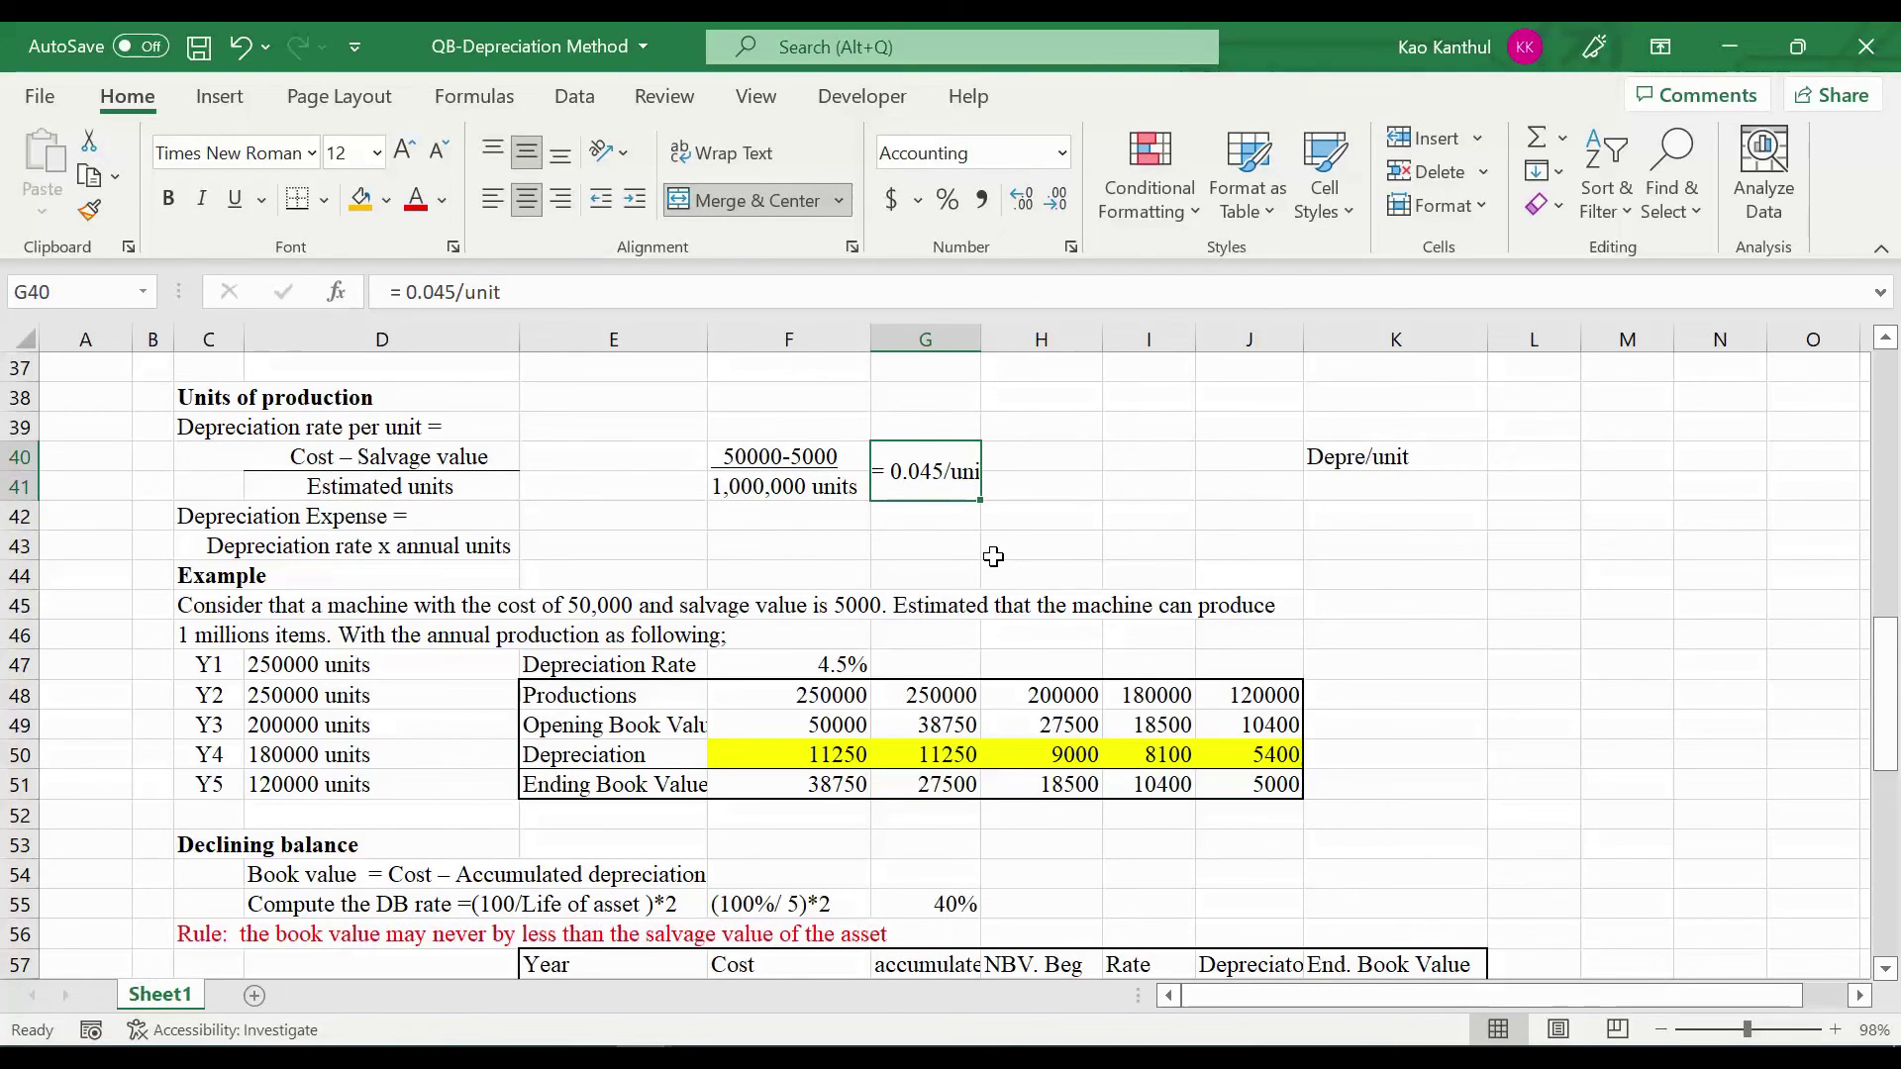
pyautogui.click(745, 452)
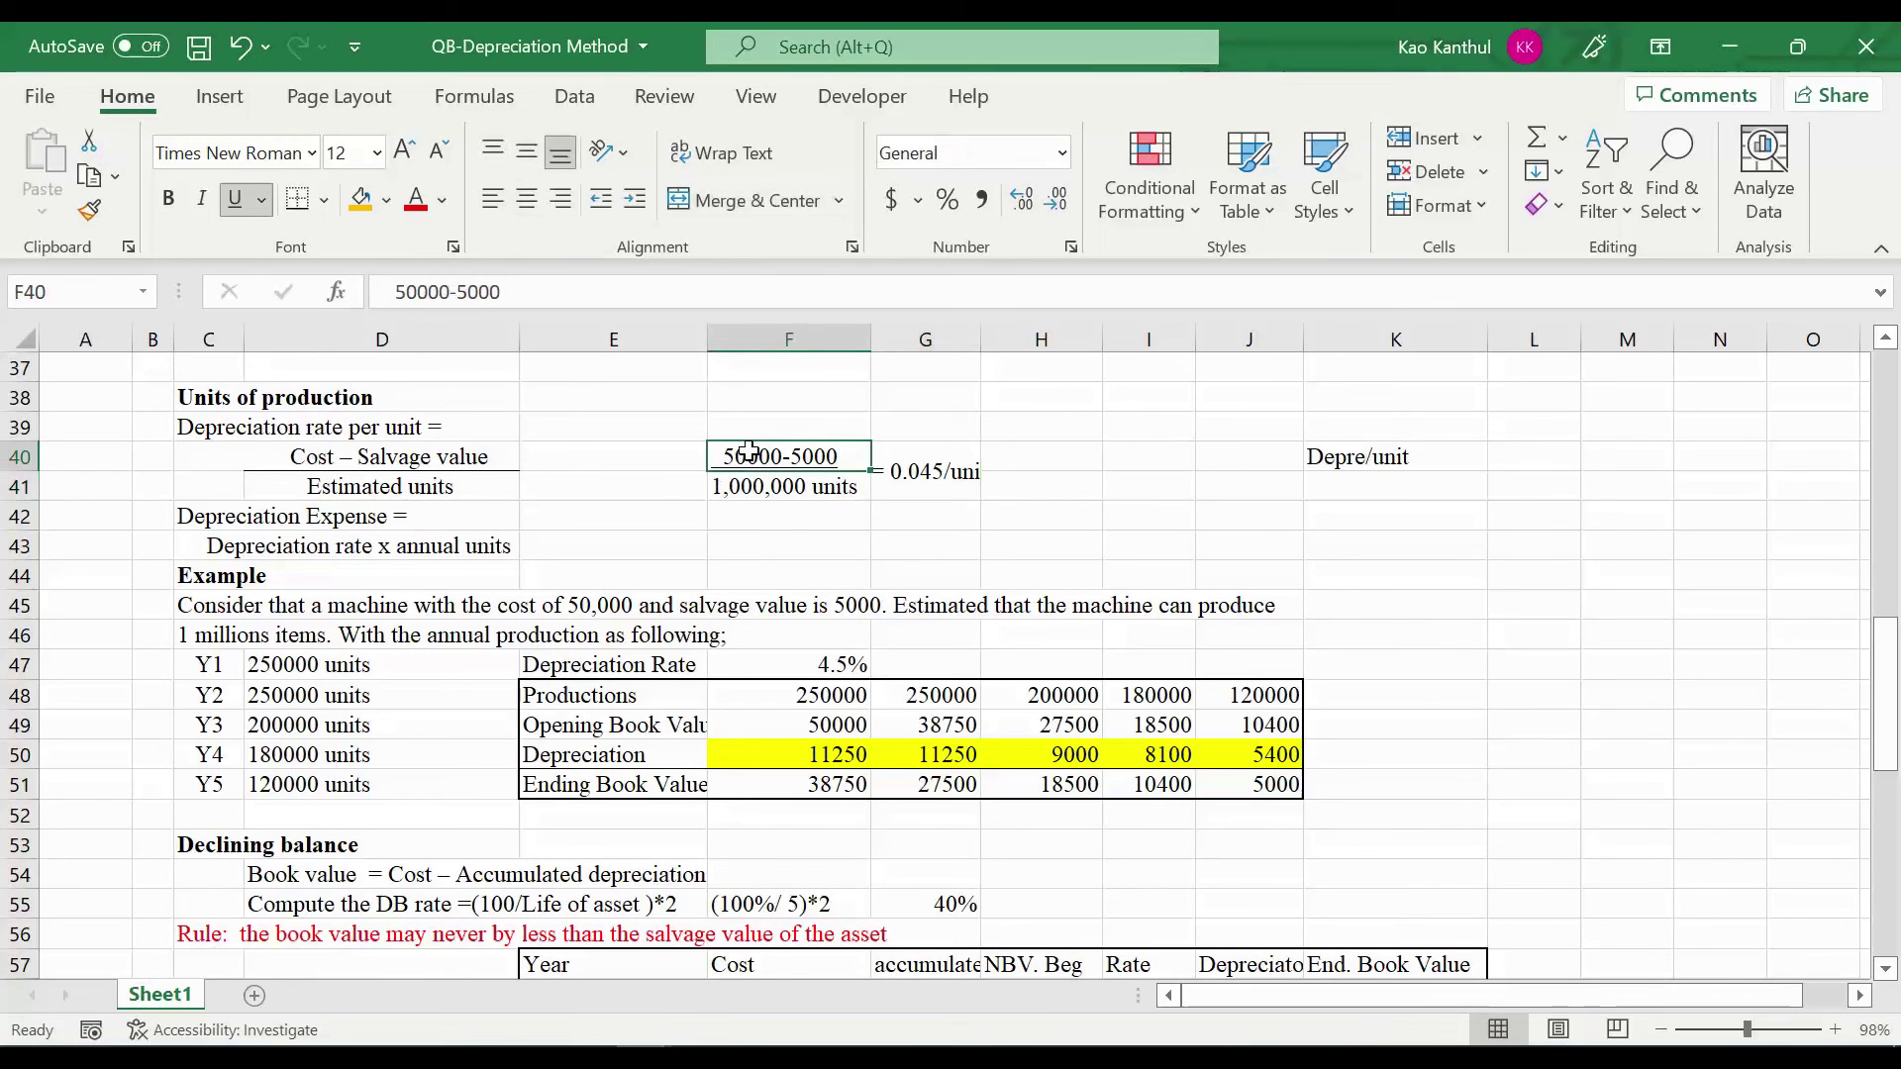
pyautogui.click(775, 500)
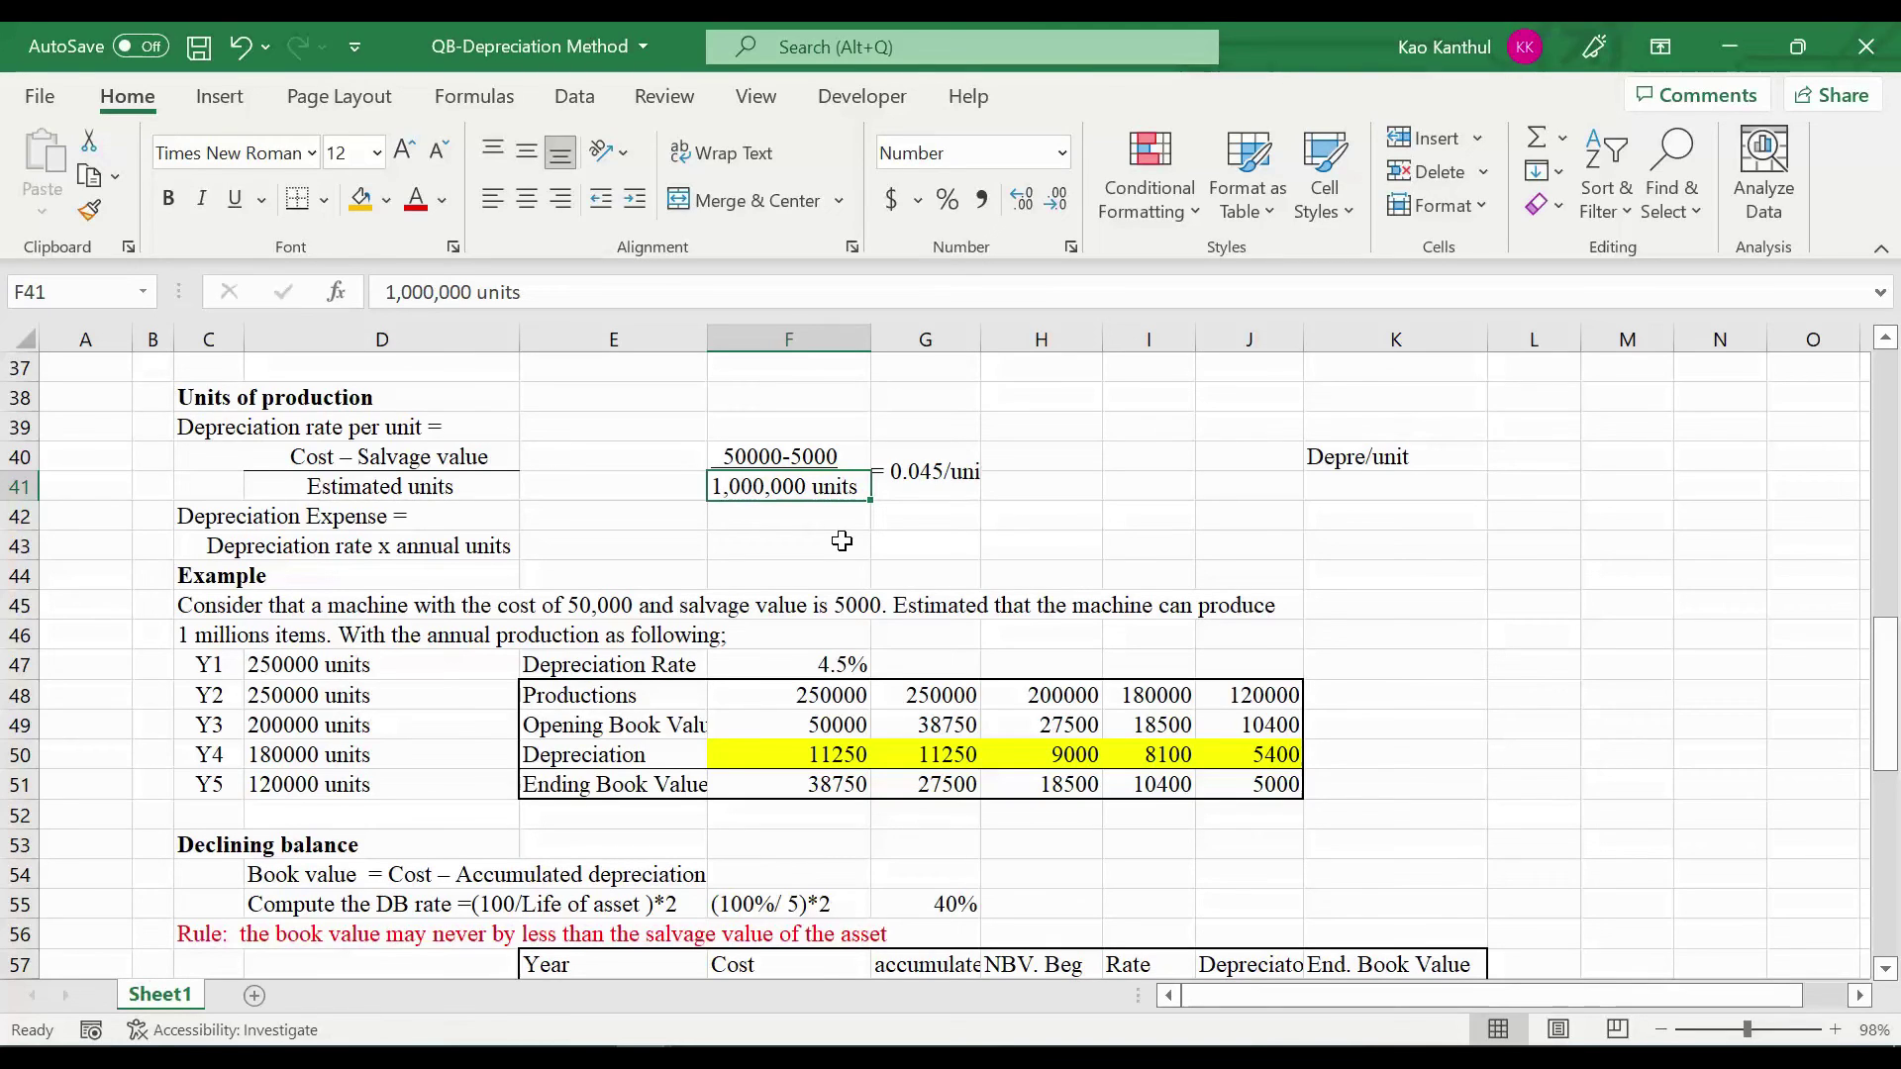
pyautogui.click(911, 489)
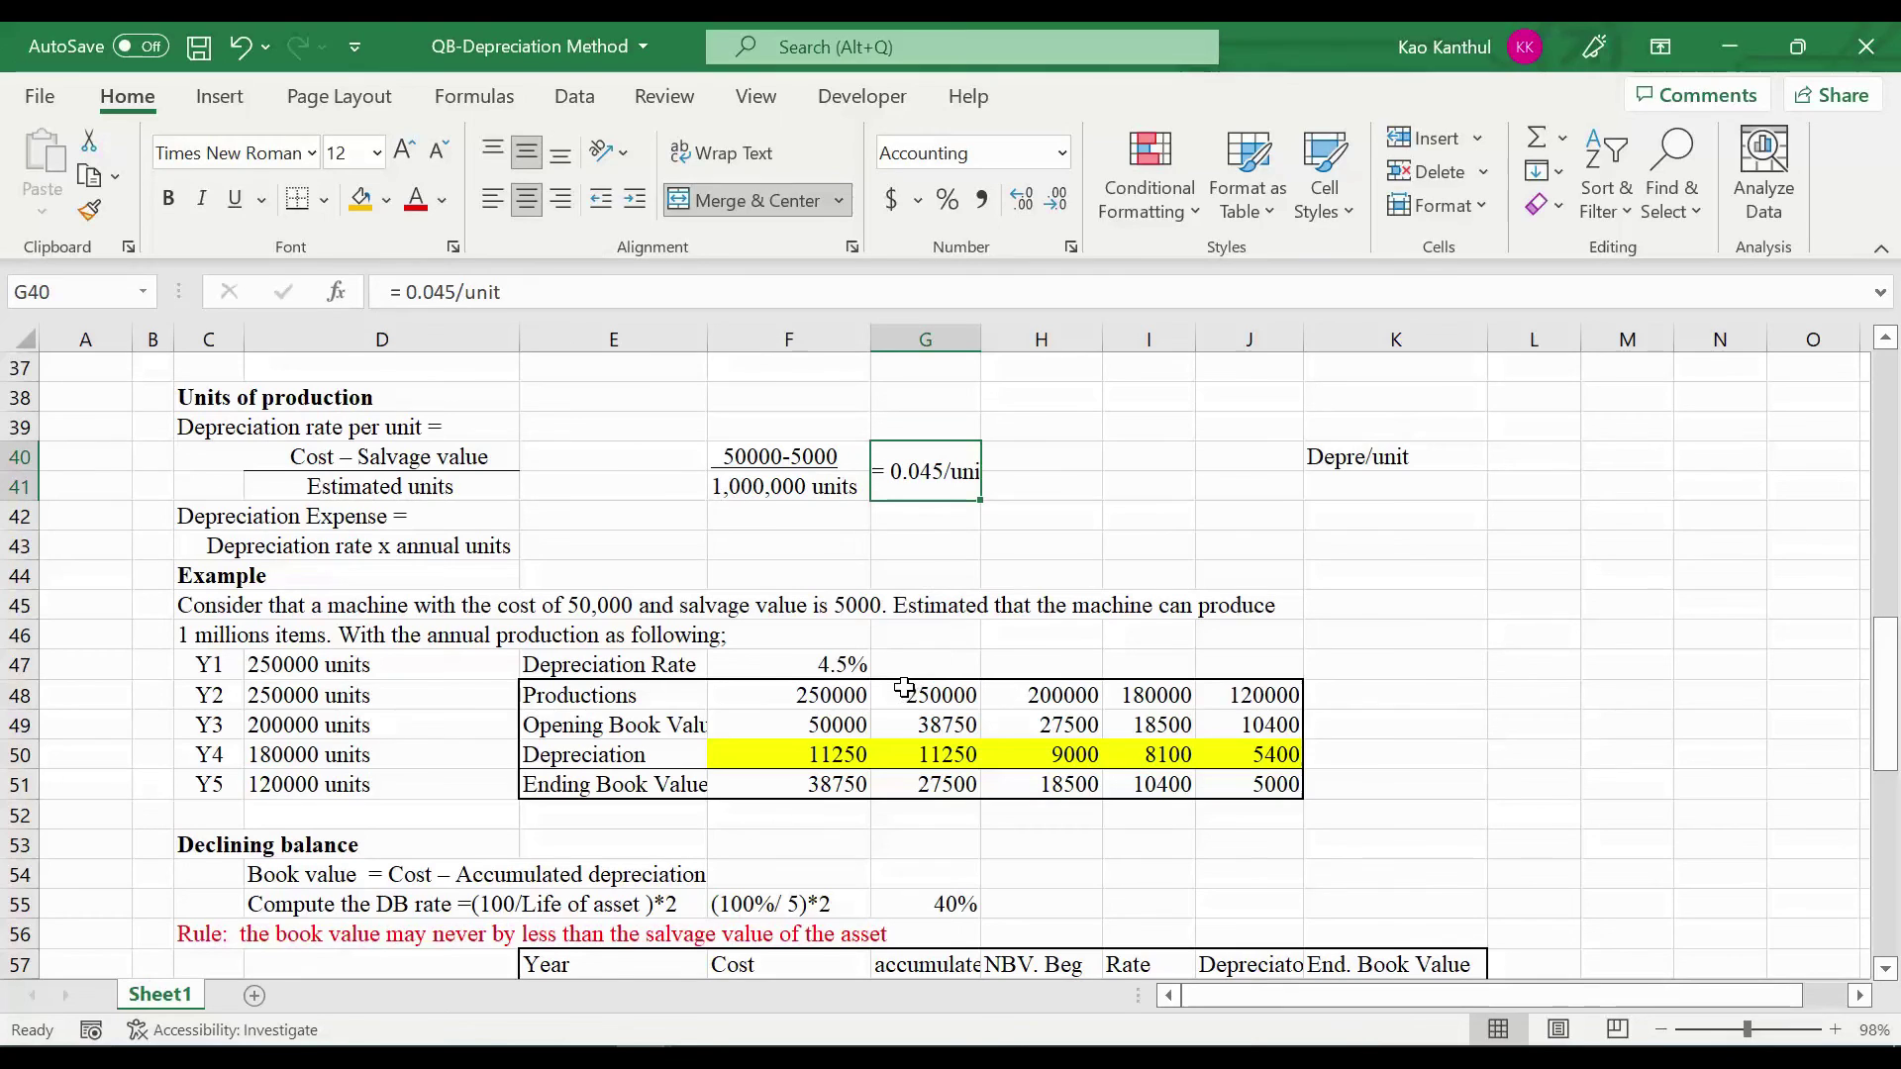
# Compare the depreciation rate in F47 with the per-unit rate in G40, and match year 1 production in D47 with F48
pyautogui.click(291, 671)
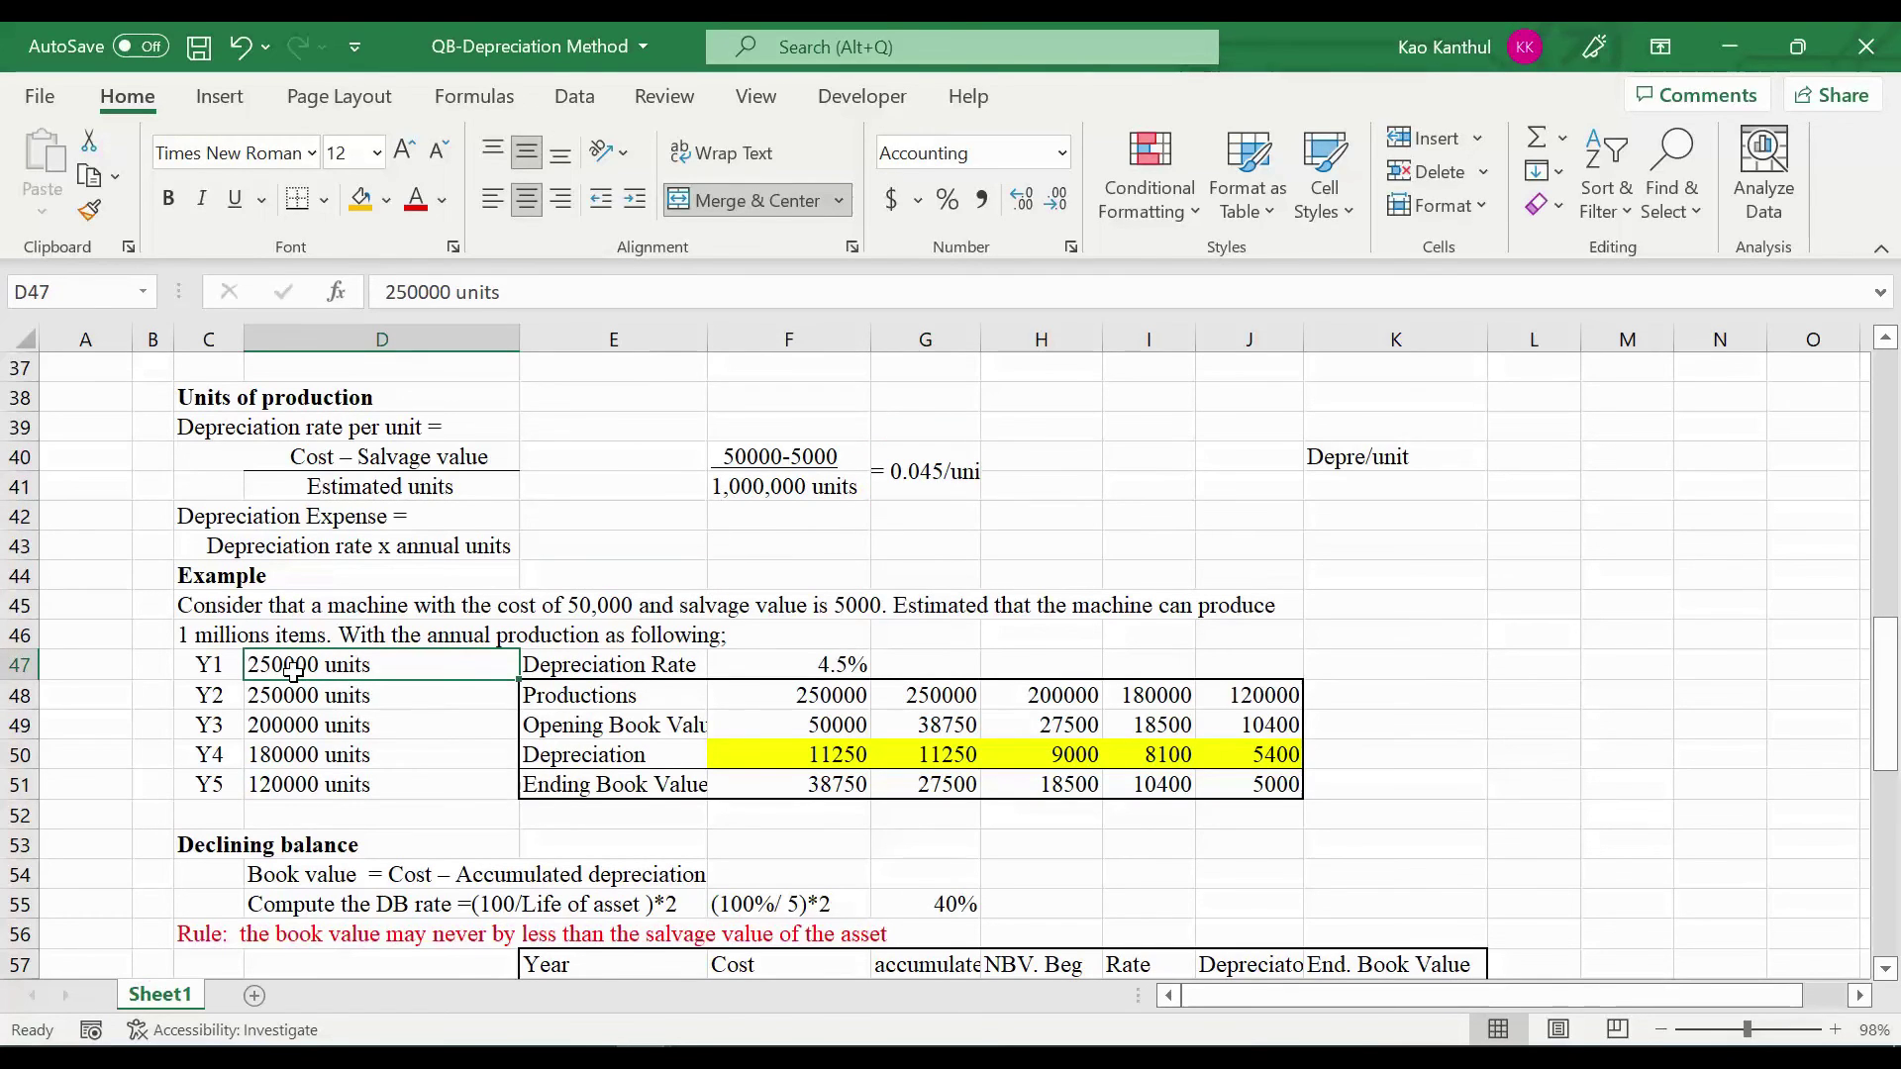
pyautogui.scroll(-1, 293, 674)
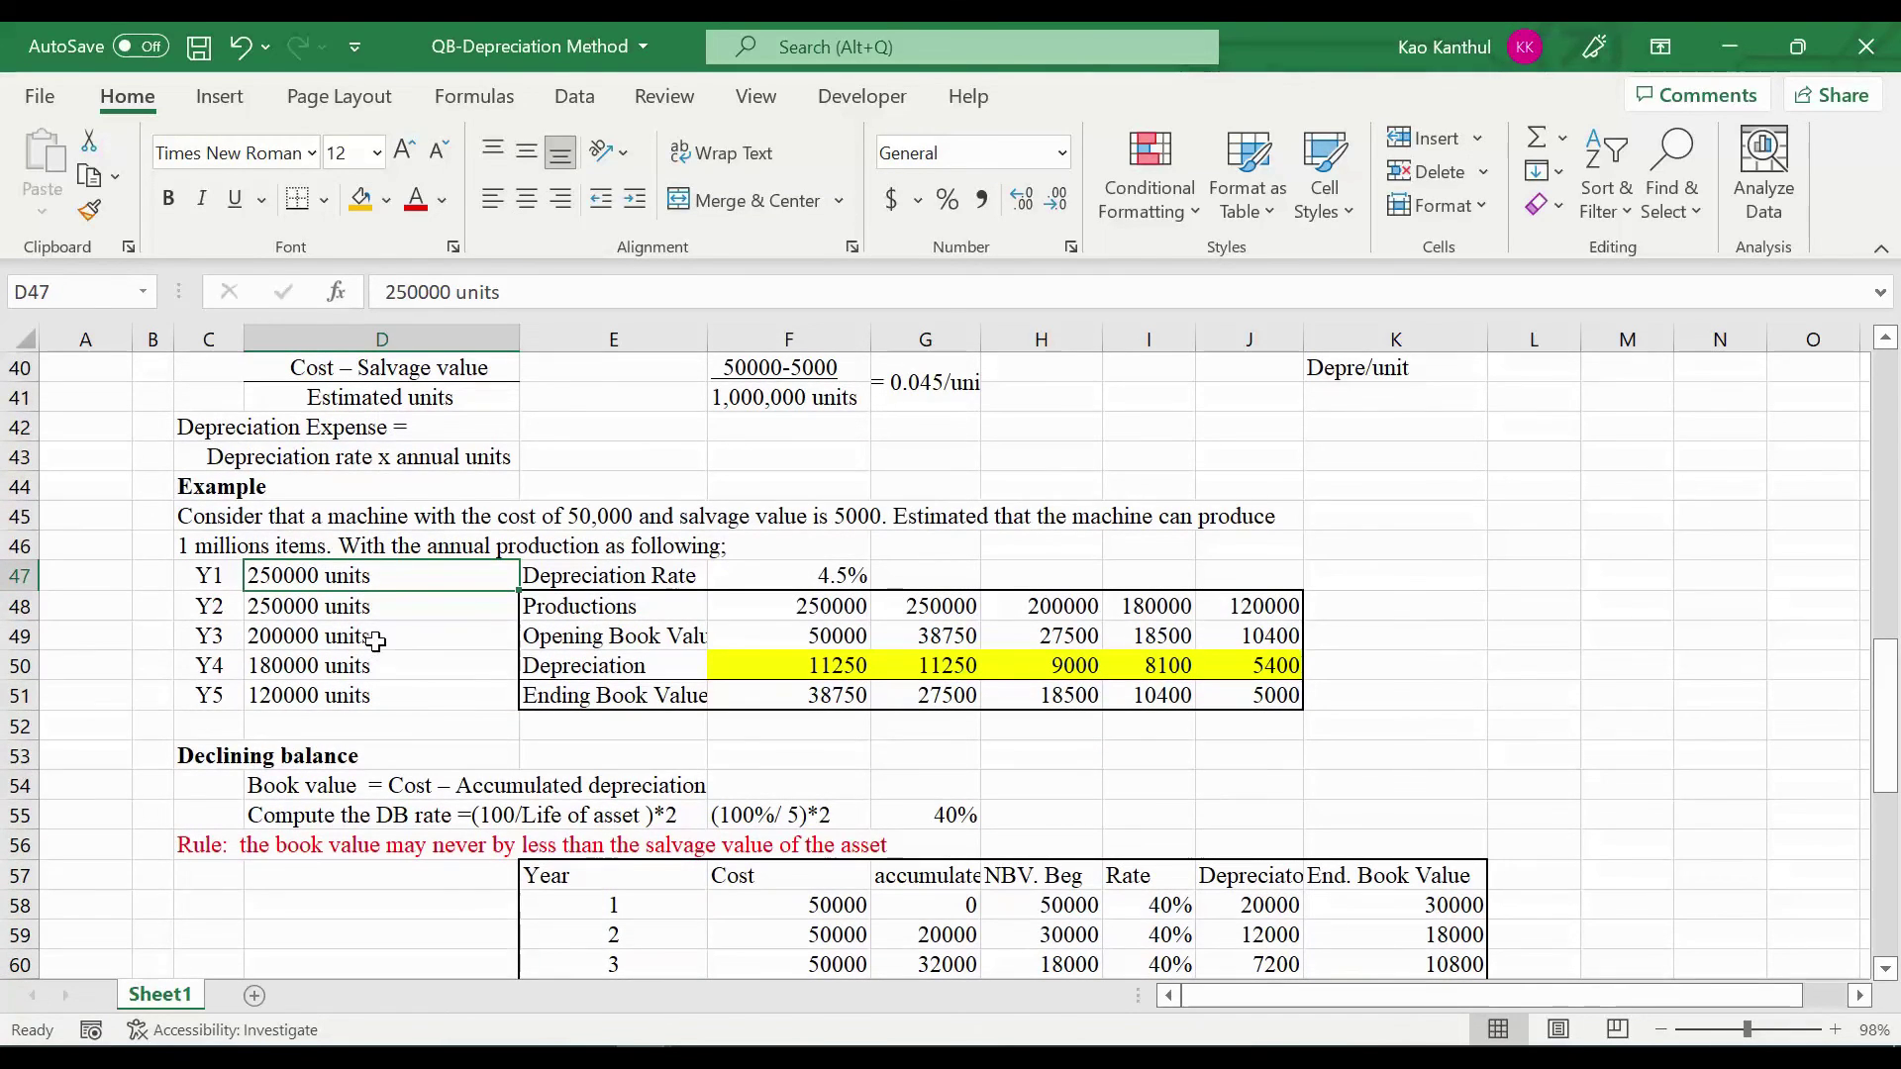
pyautogui.click(851, 580)
pyautogui.click(923, 386)
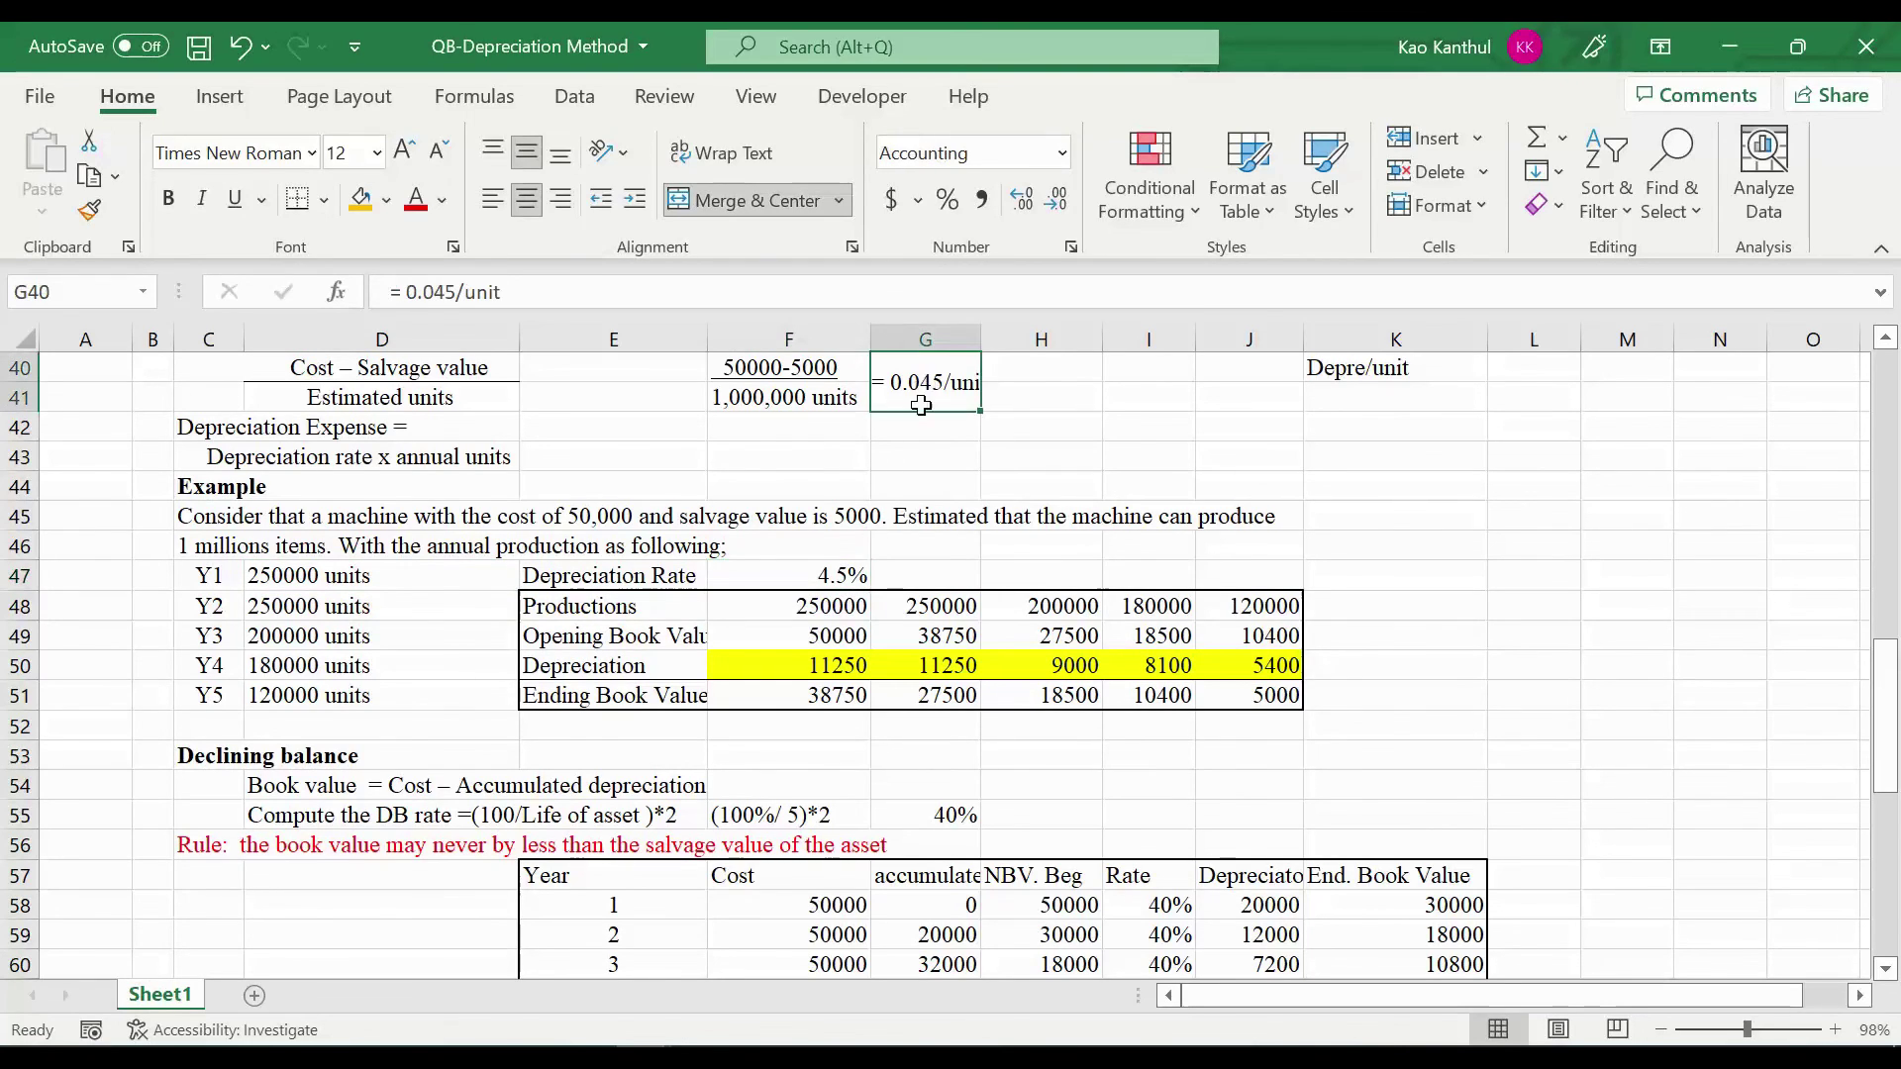
pyautogui.click(859, 582)
pyautogui.click(919, 400)
pyautogui.click(849, 577)
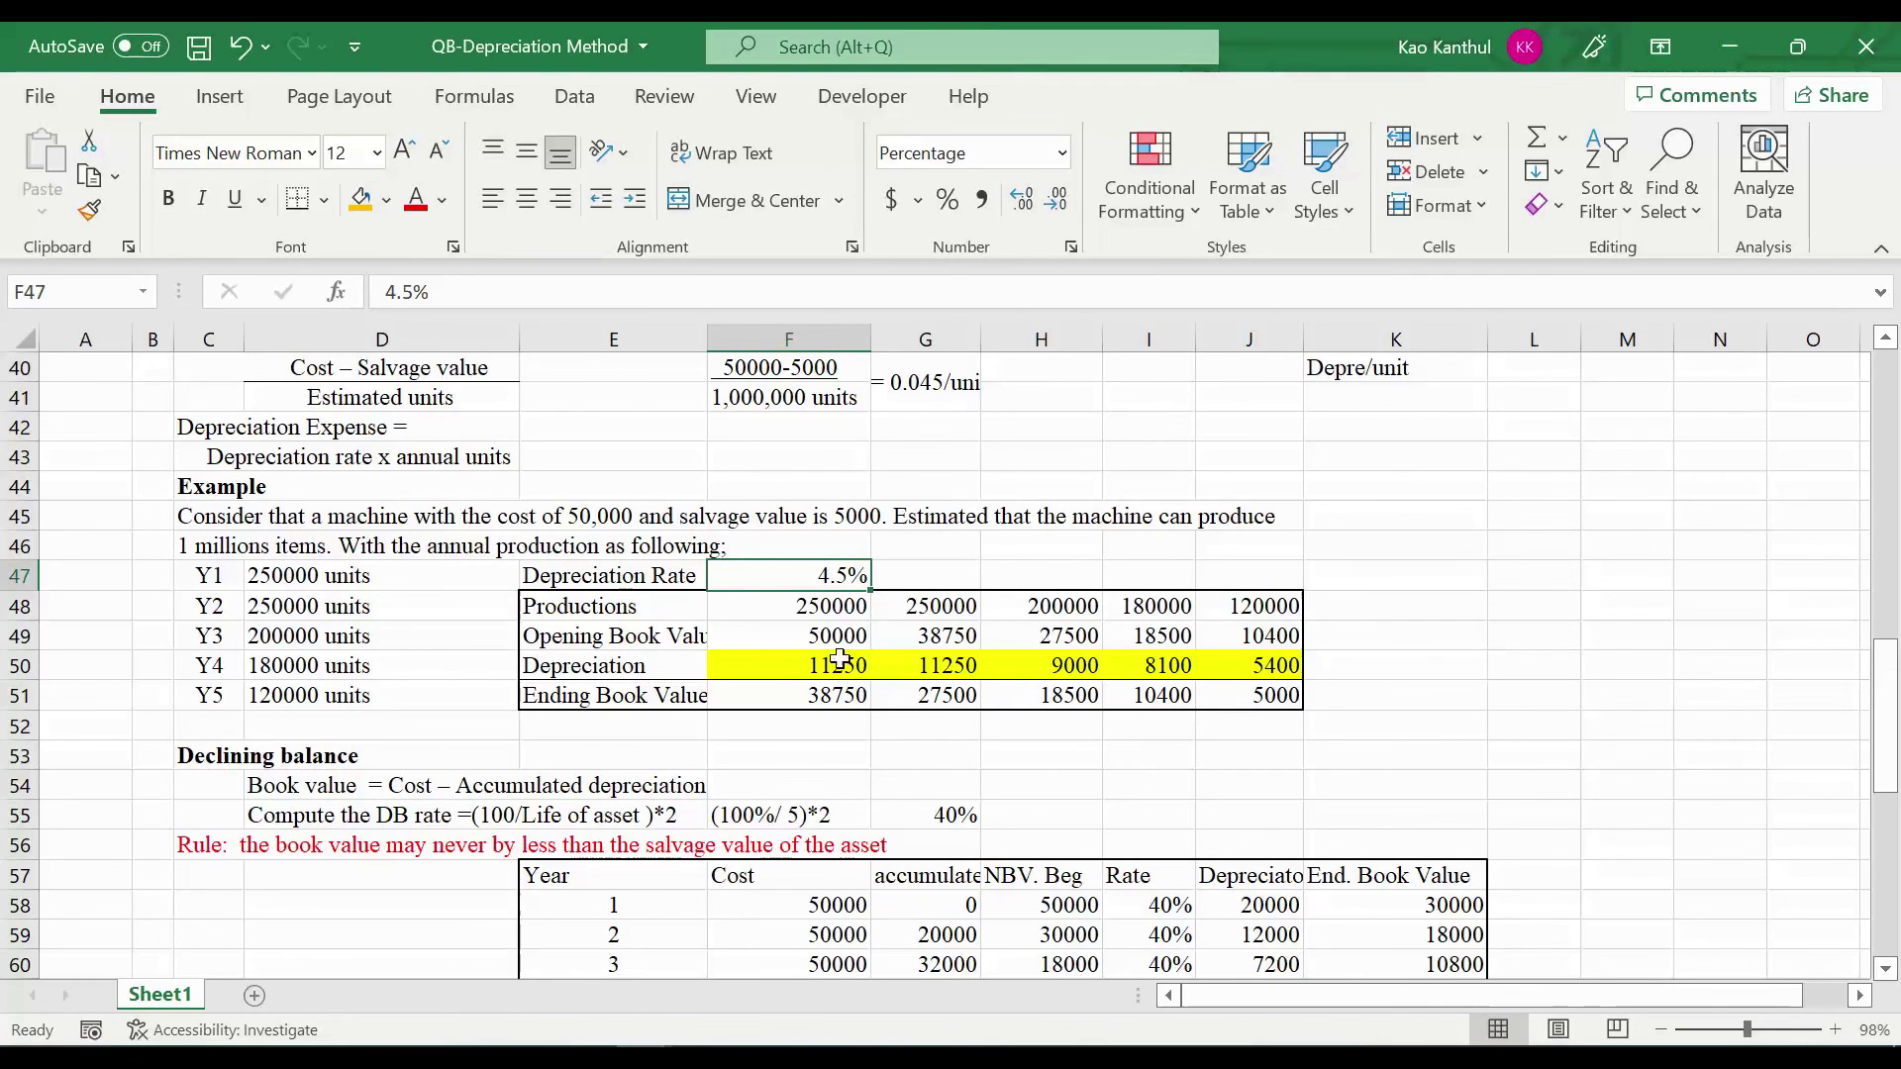
pyautogui.click(818, 614)
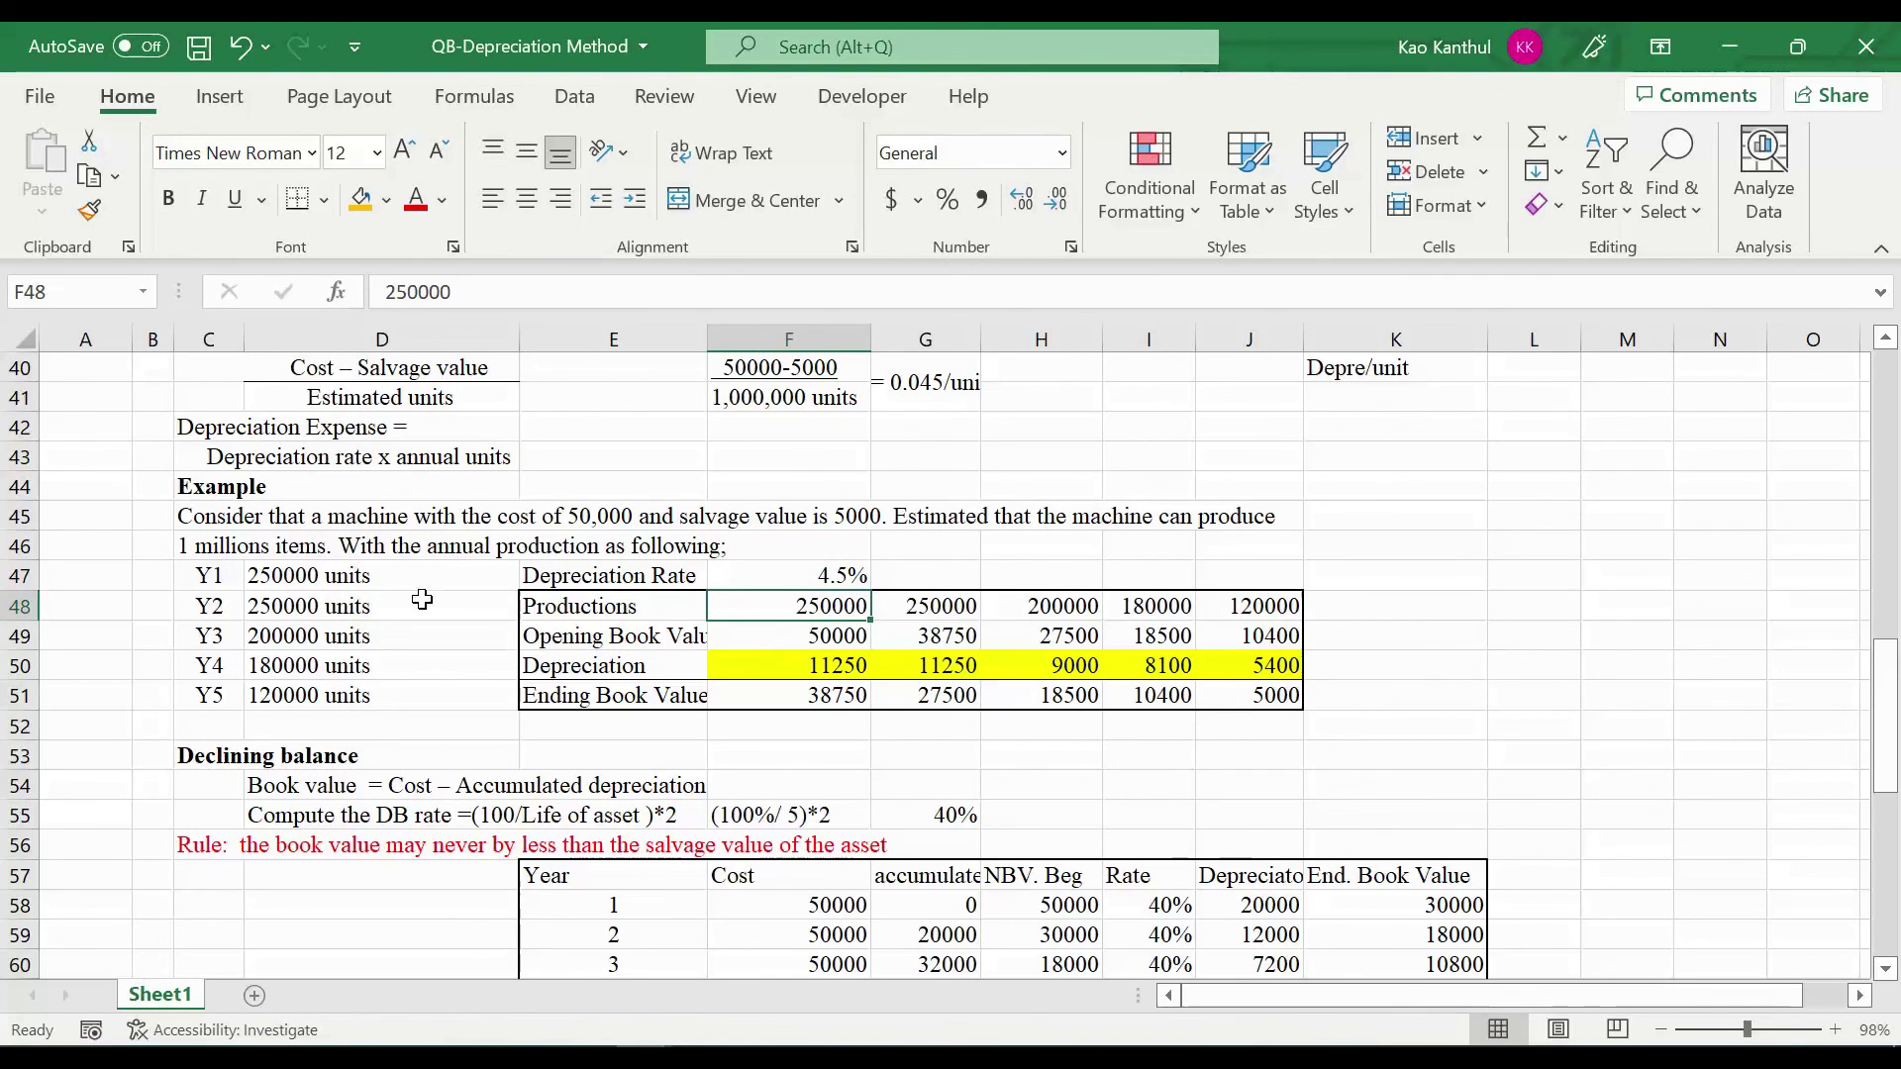
pyautogui.click(317, 576)
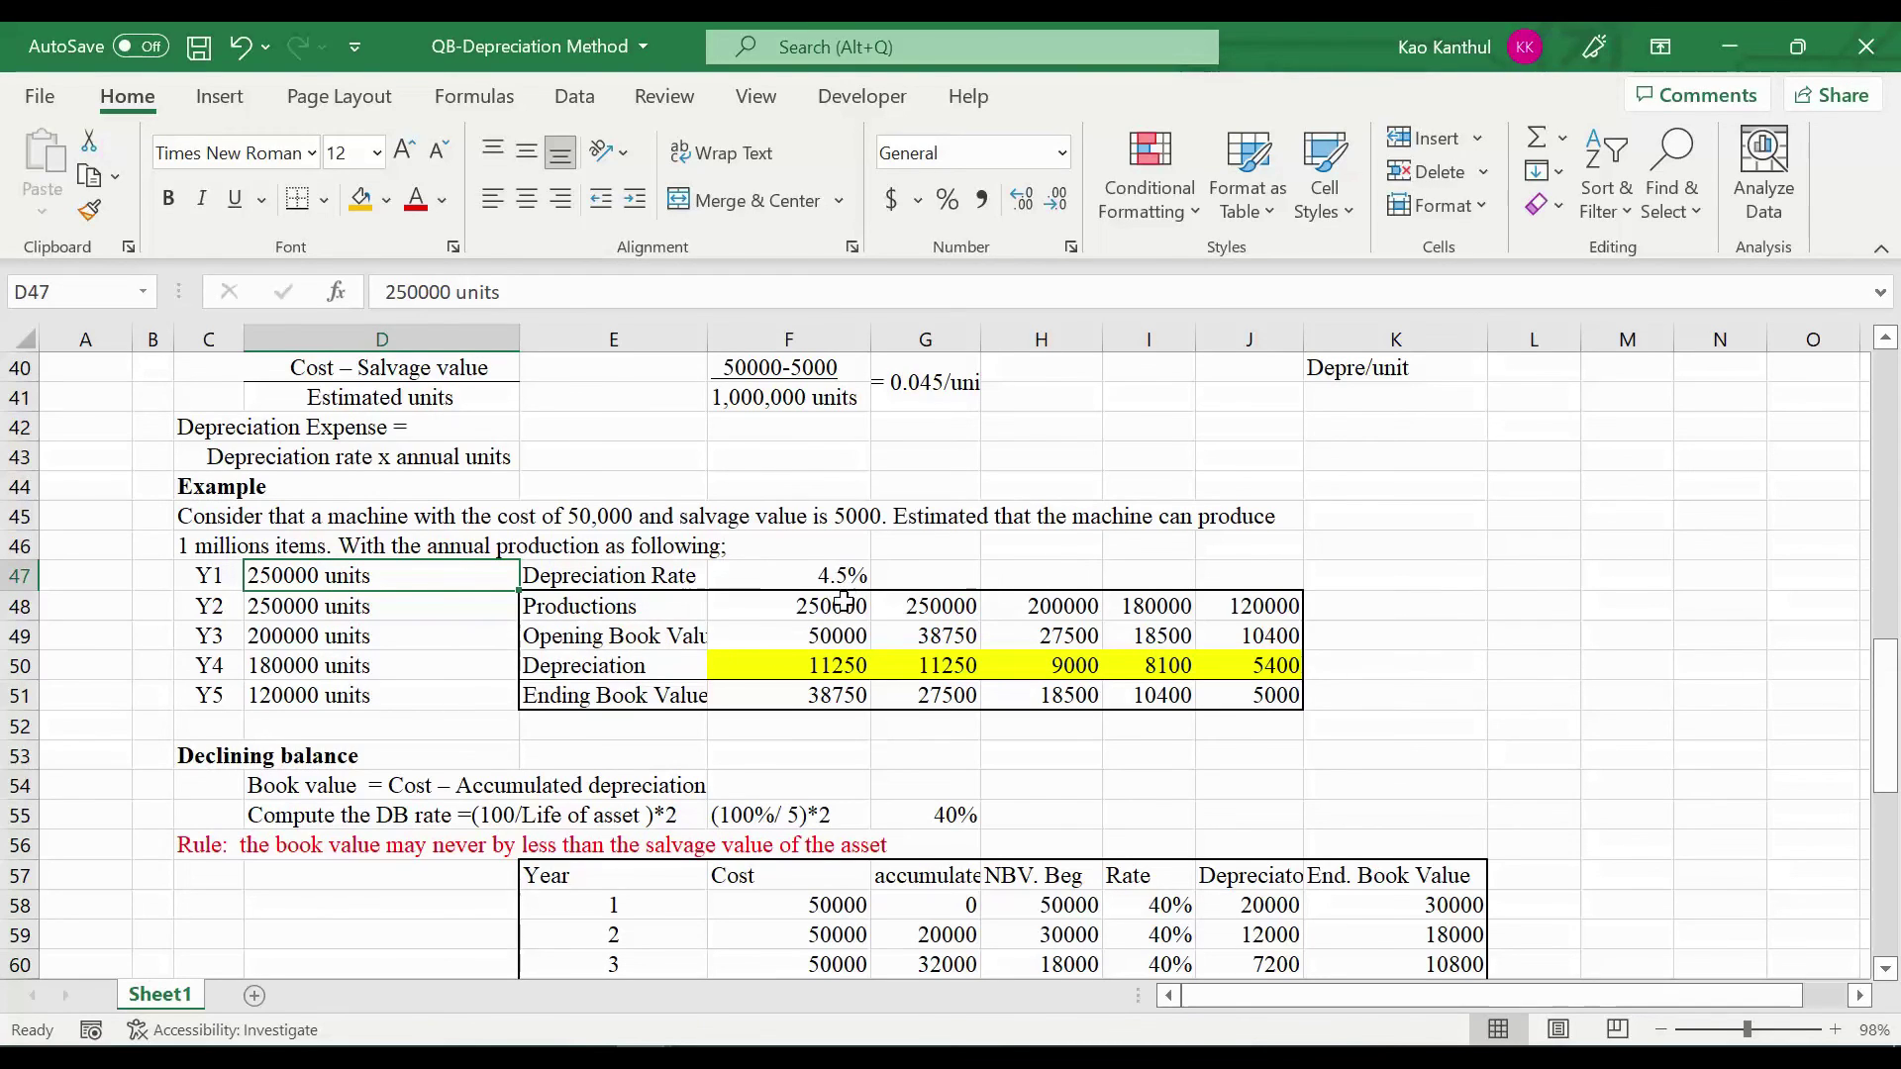
# Check the year 1 opening book value in F49, the depreciation formula in F50 and the ending book value in F51
pyautogui.click(843, 639)
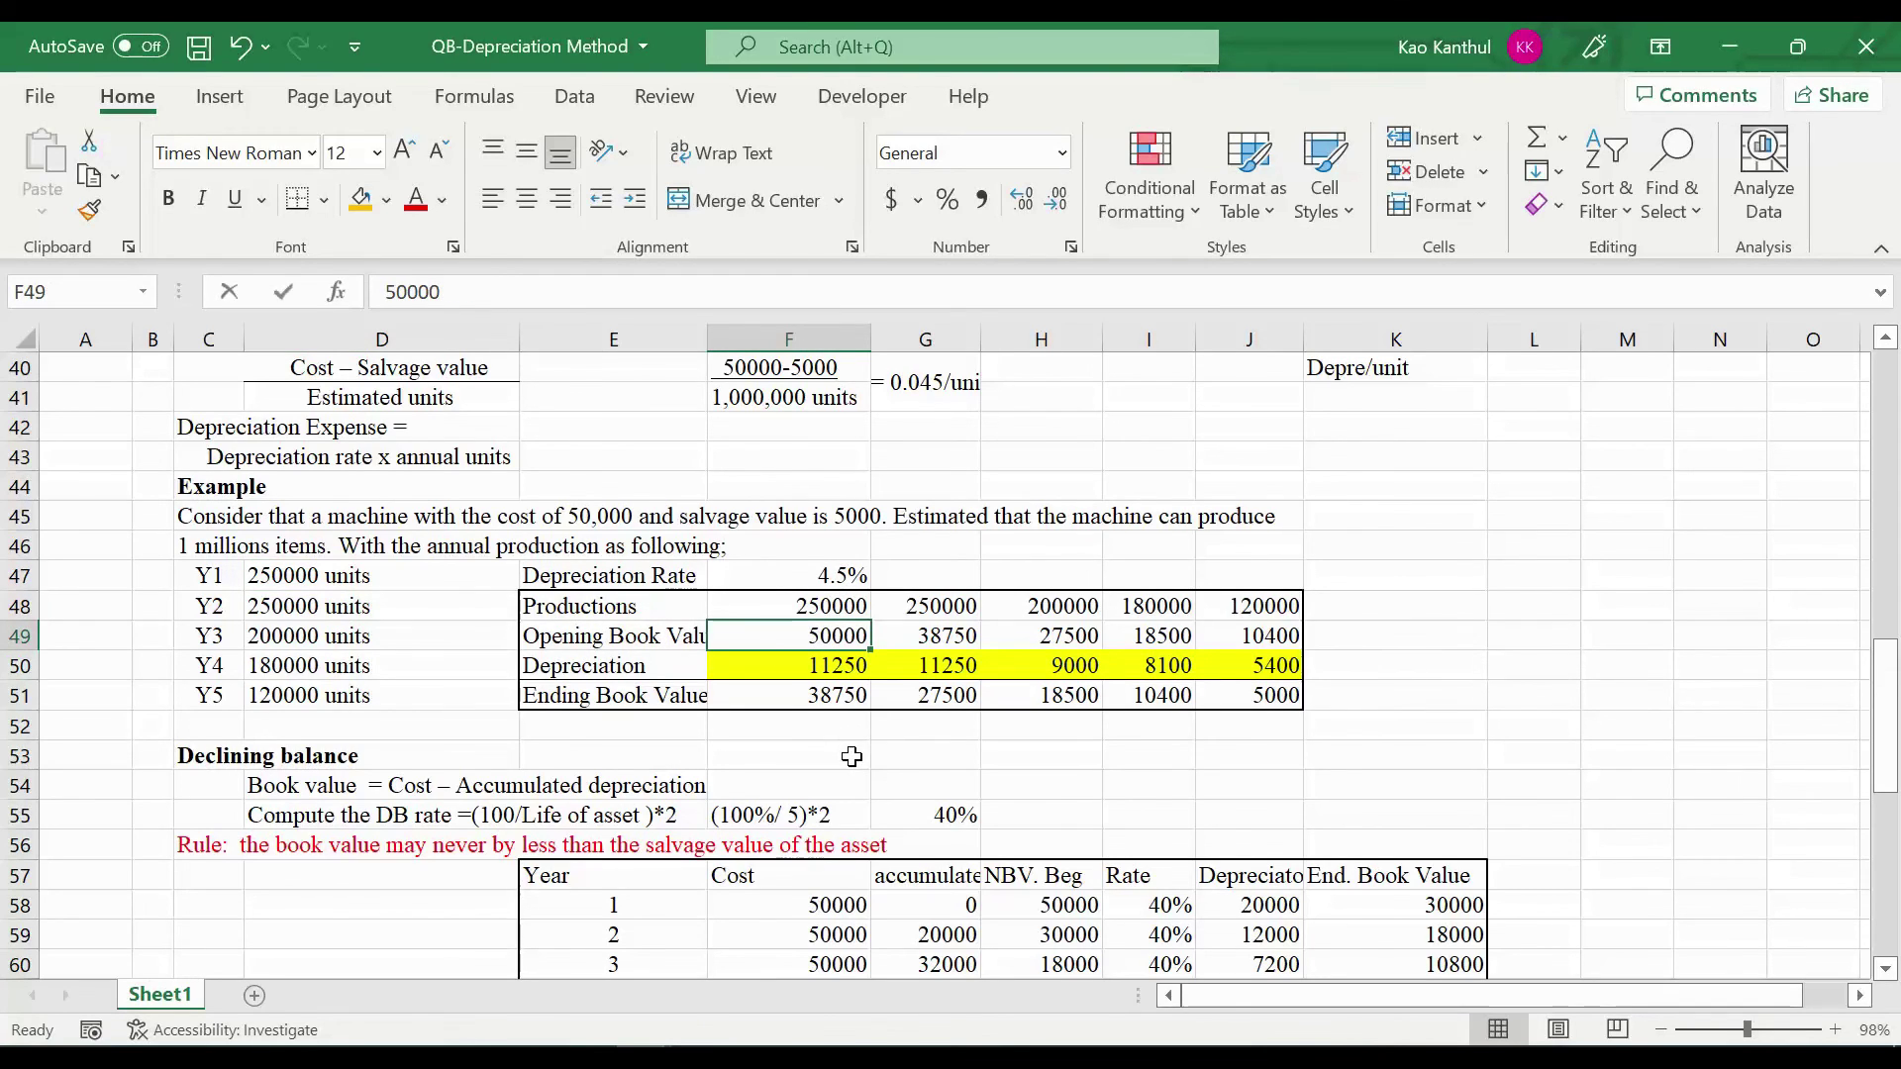
pyautogui.click(877, 720)
pyautogui.click(841, 665)
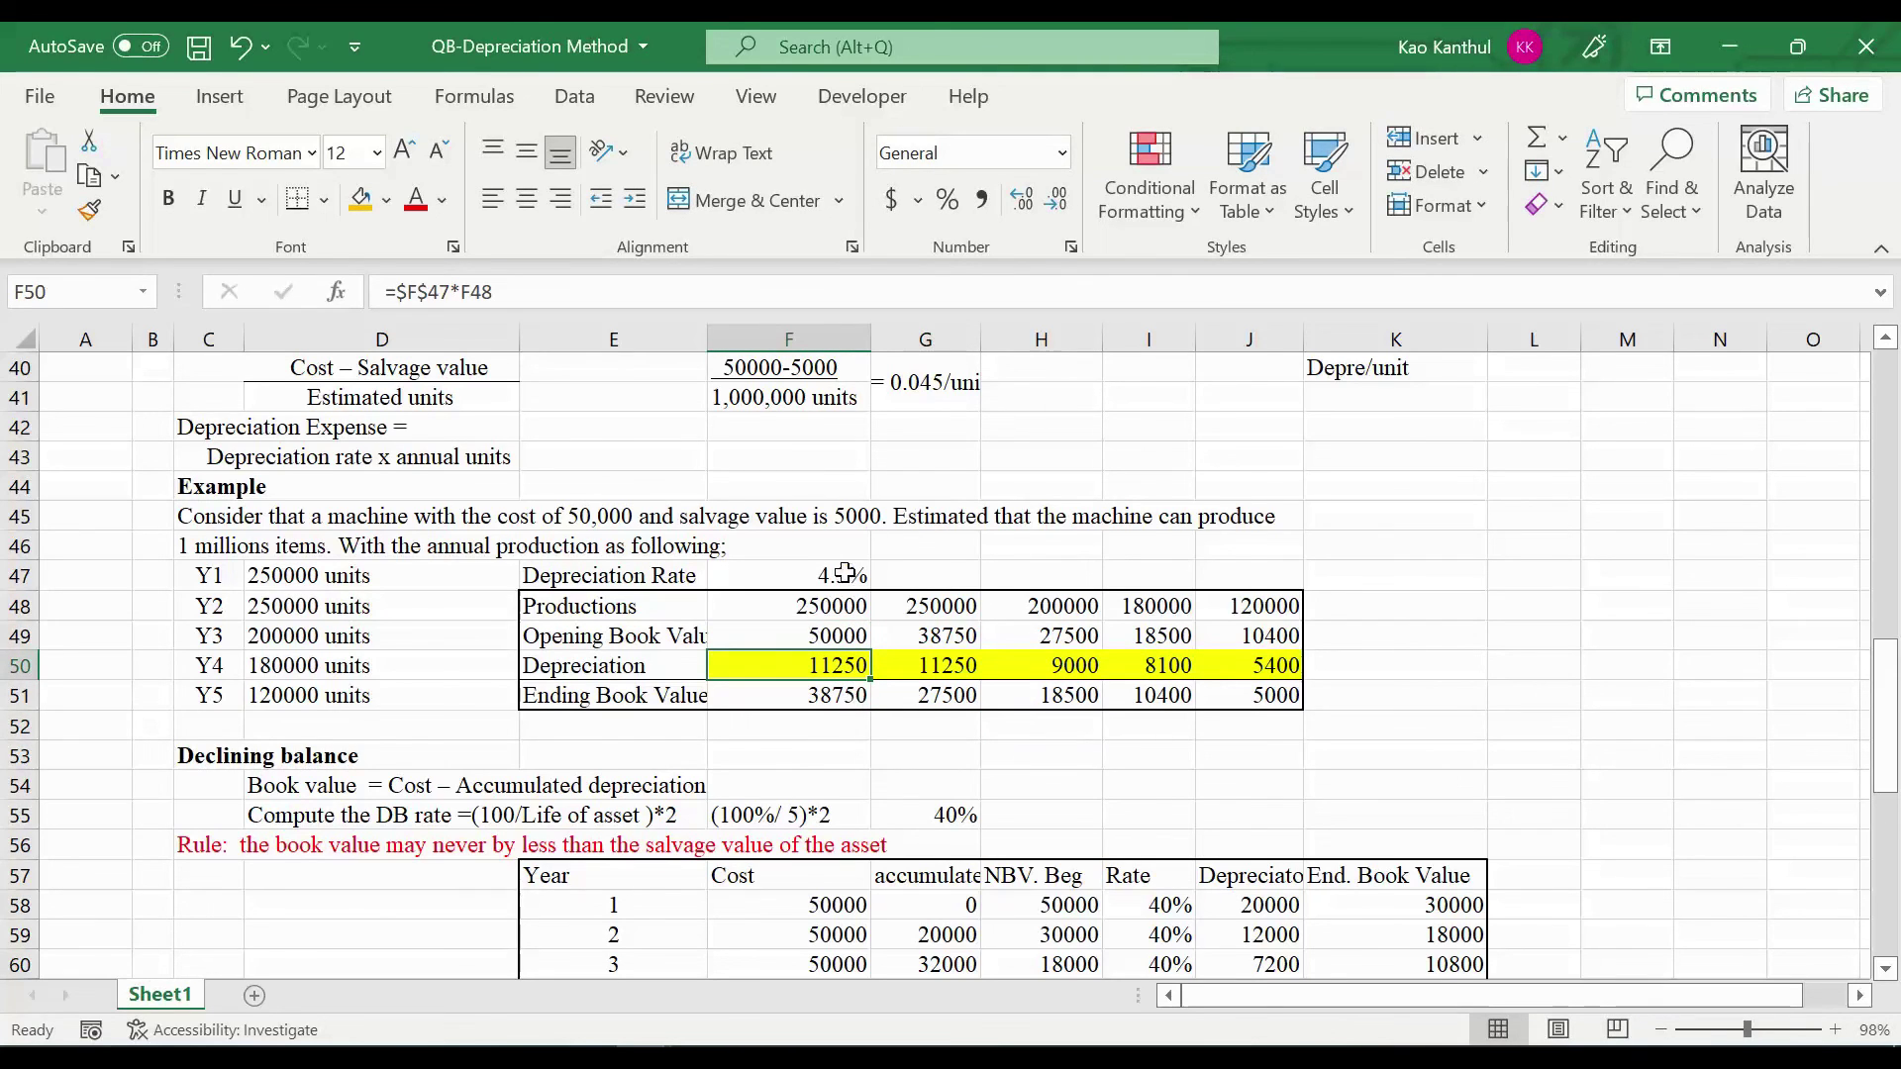
pyautogui.press('F2')
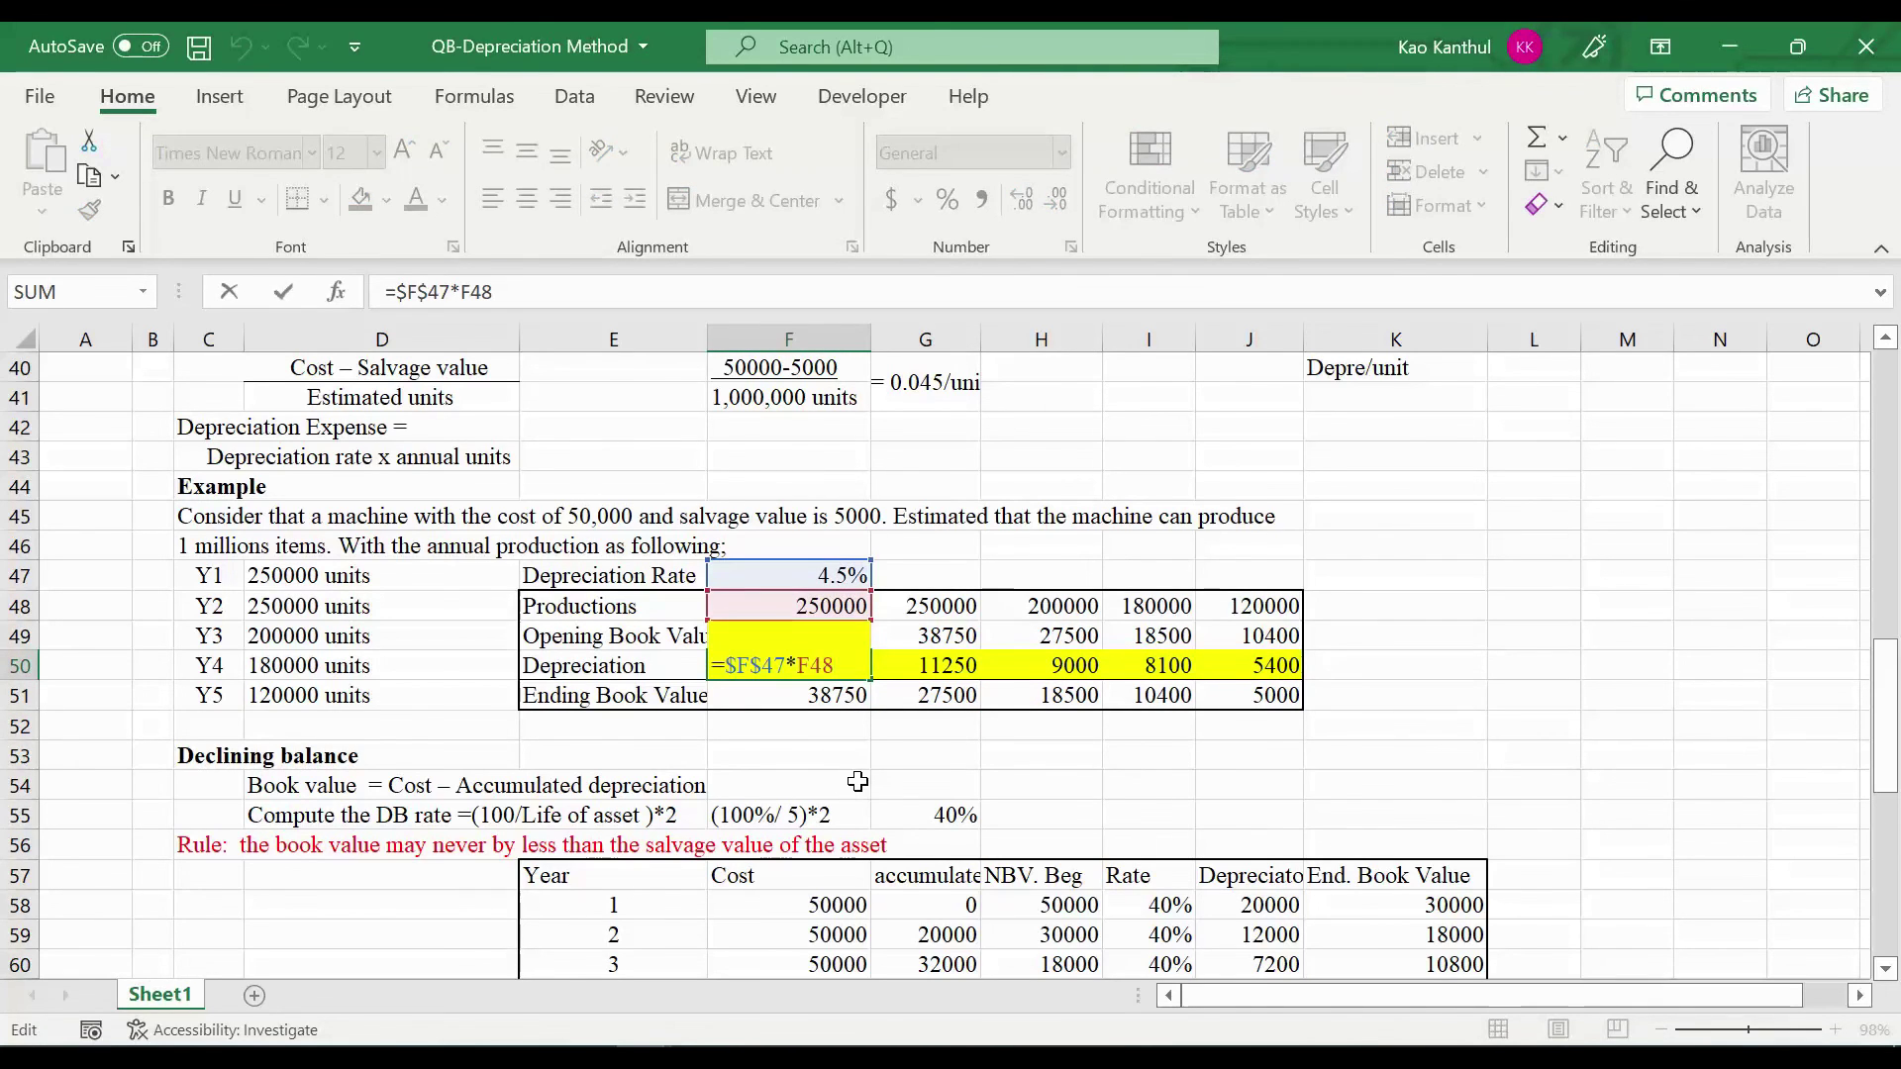
pyautogui.press('Escape')
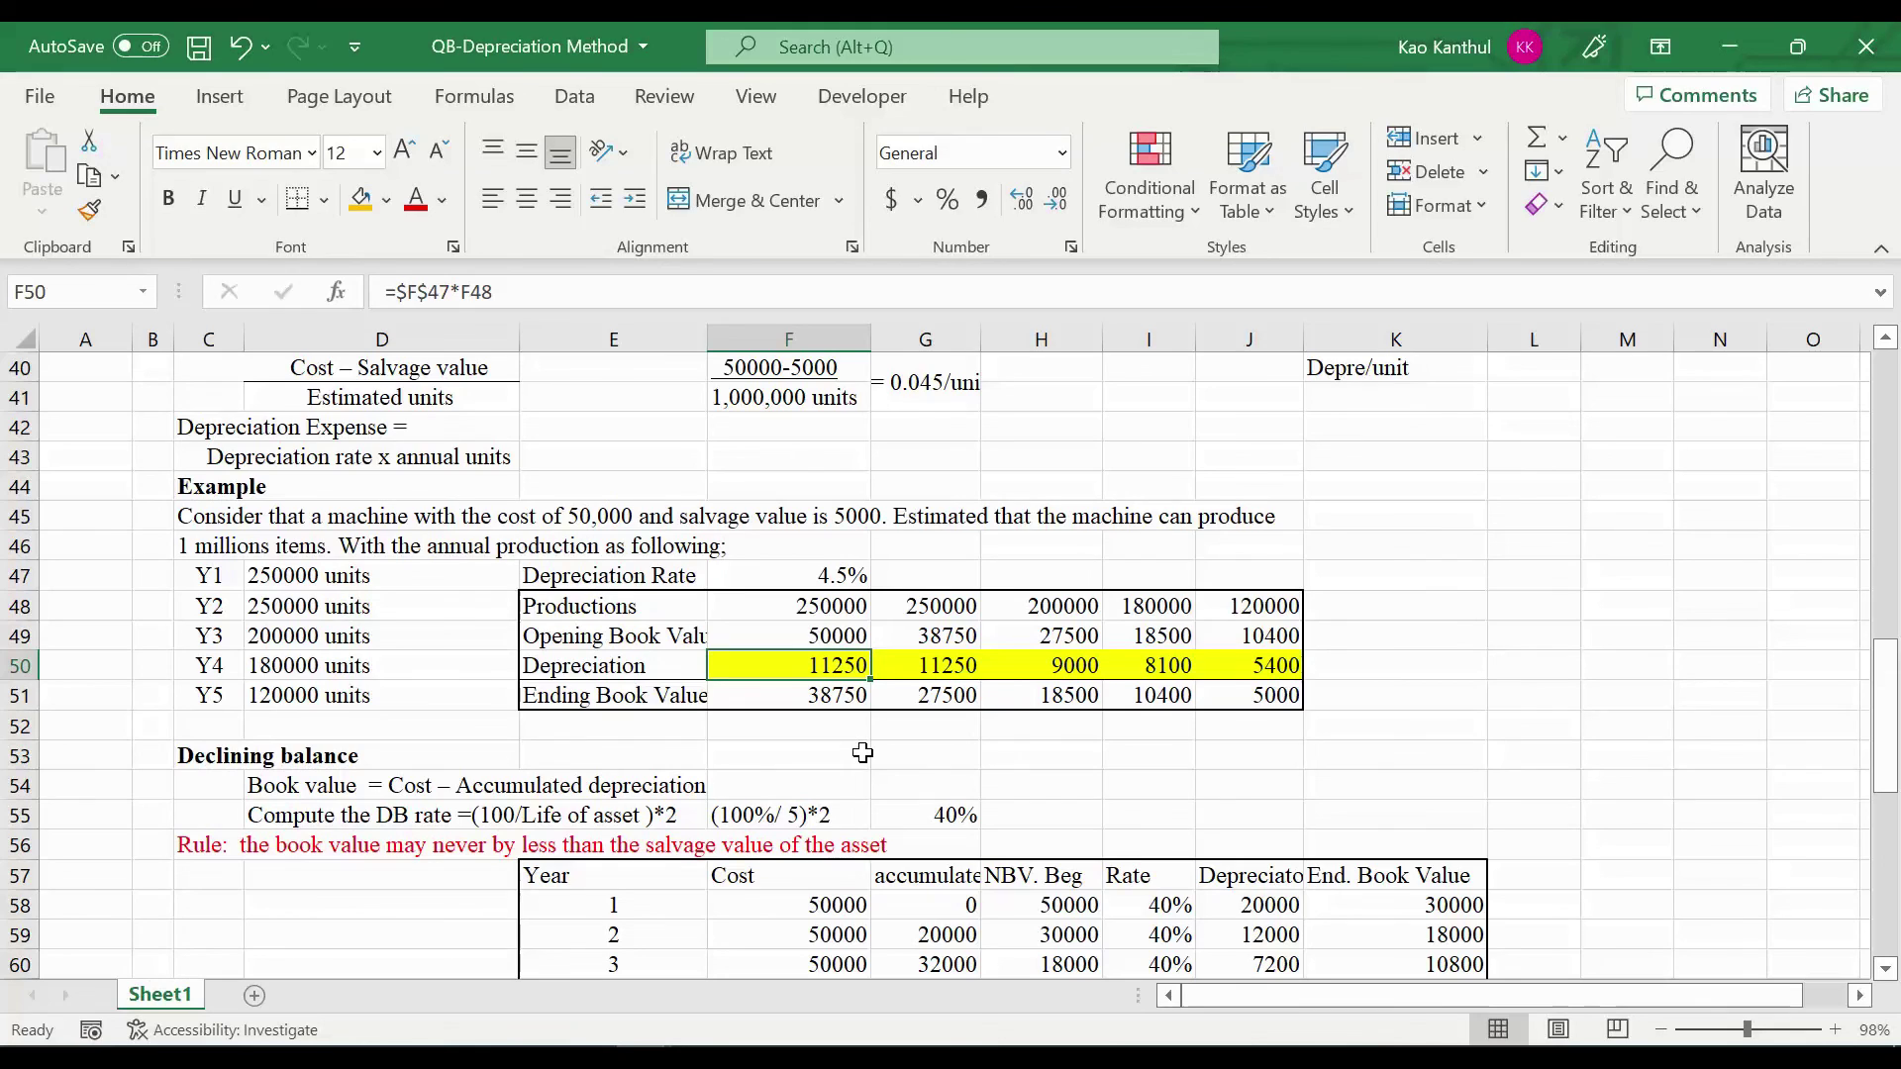
pyautogui.press('F2')
pyautogui.click(862, 753)
pyautogui.click(847, 694)
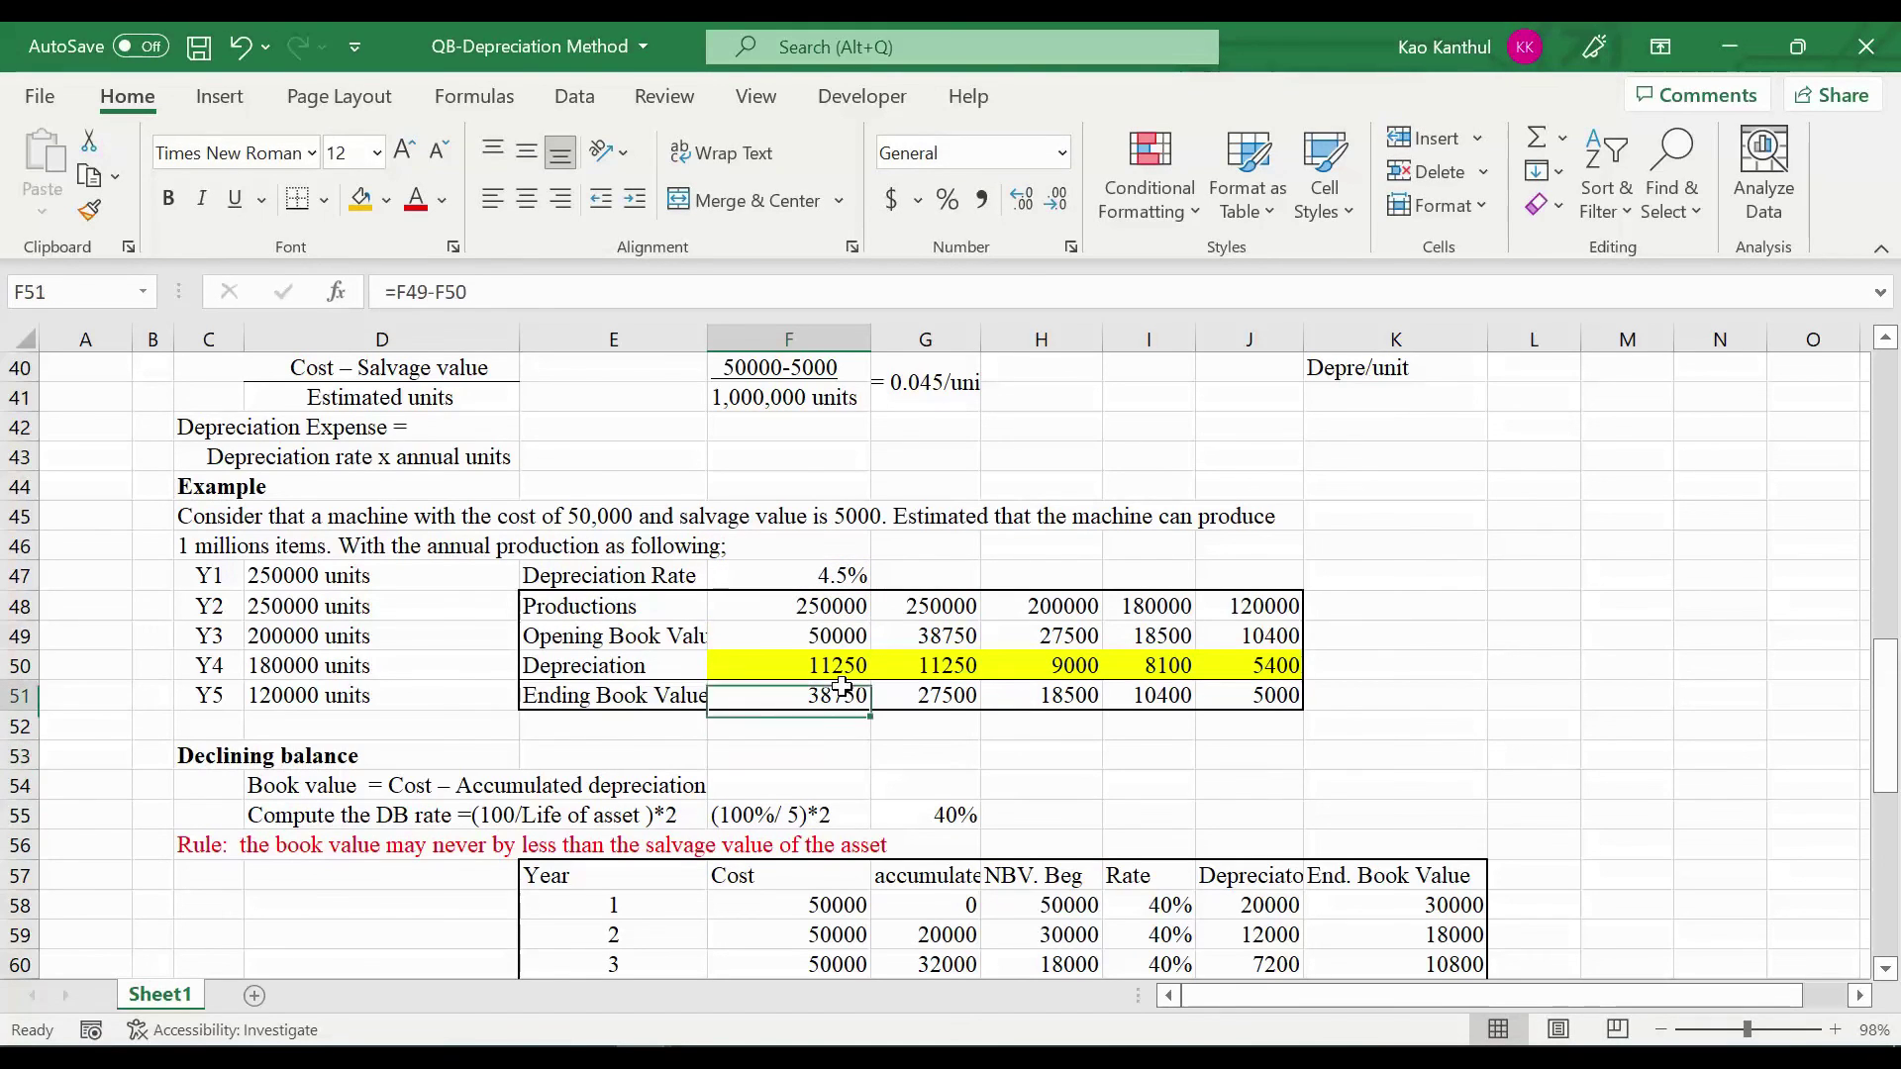
# Inspect the units-of-production depreciation formulas year by year across F50:J50, leaving each cell unedited
pyautogui.click(842, 671)
pyautogui.press('F2')
pyautogui.press('Escape')
pyautogui.press('Right')
pyautogui.press('F2')
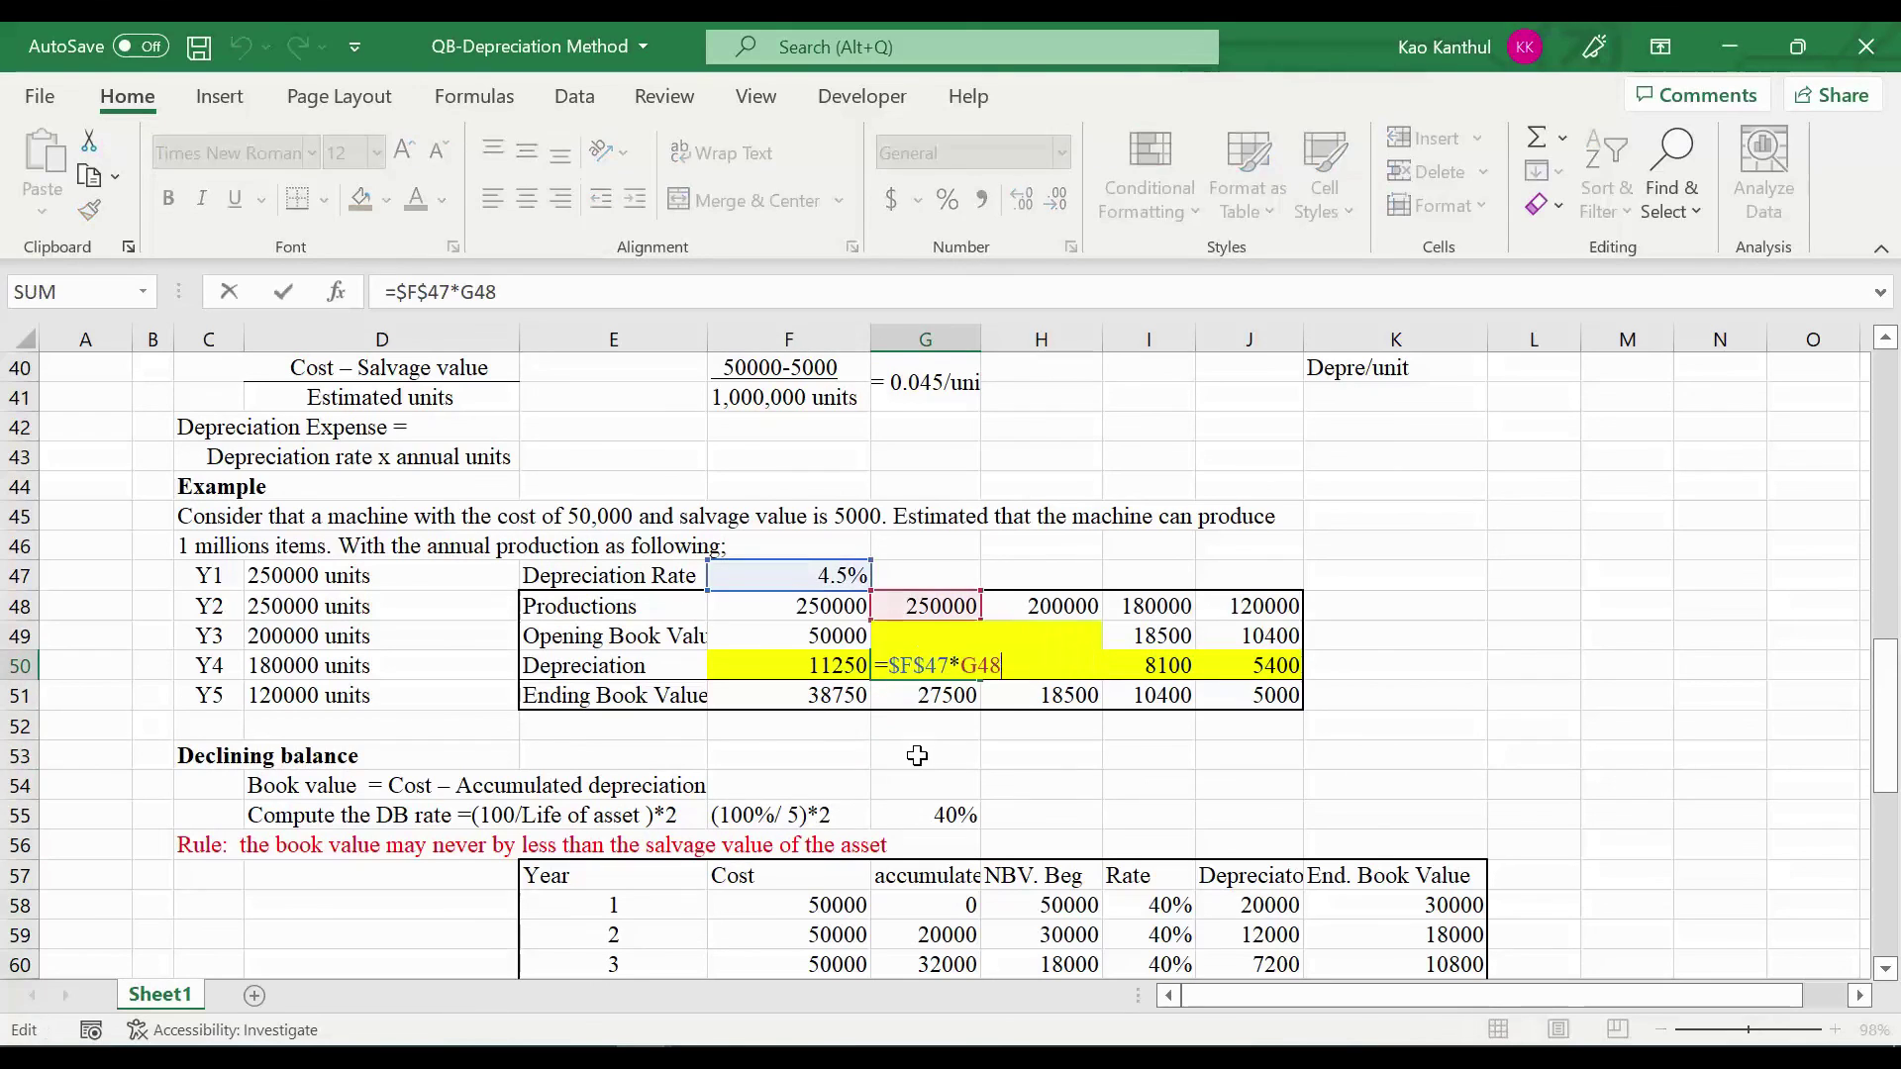
pyautogui.click(922, 748)
pyautogui.press('Escape')
pyautogui.click(1030, 675)
pyautogui.press('F2')
pyautogui.click(1041, 756)
pyautogui.press('Escape')
pyautogui.press('Right')
pyautogui.press('F2')
pyautogui.click(1136, 813)
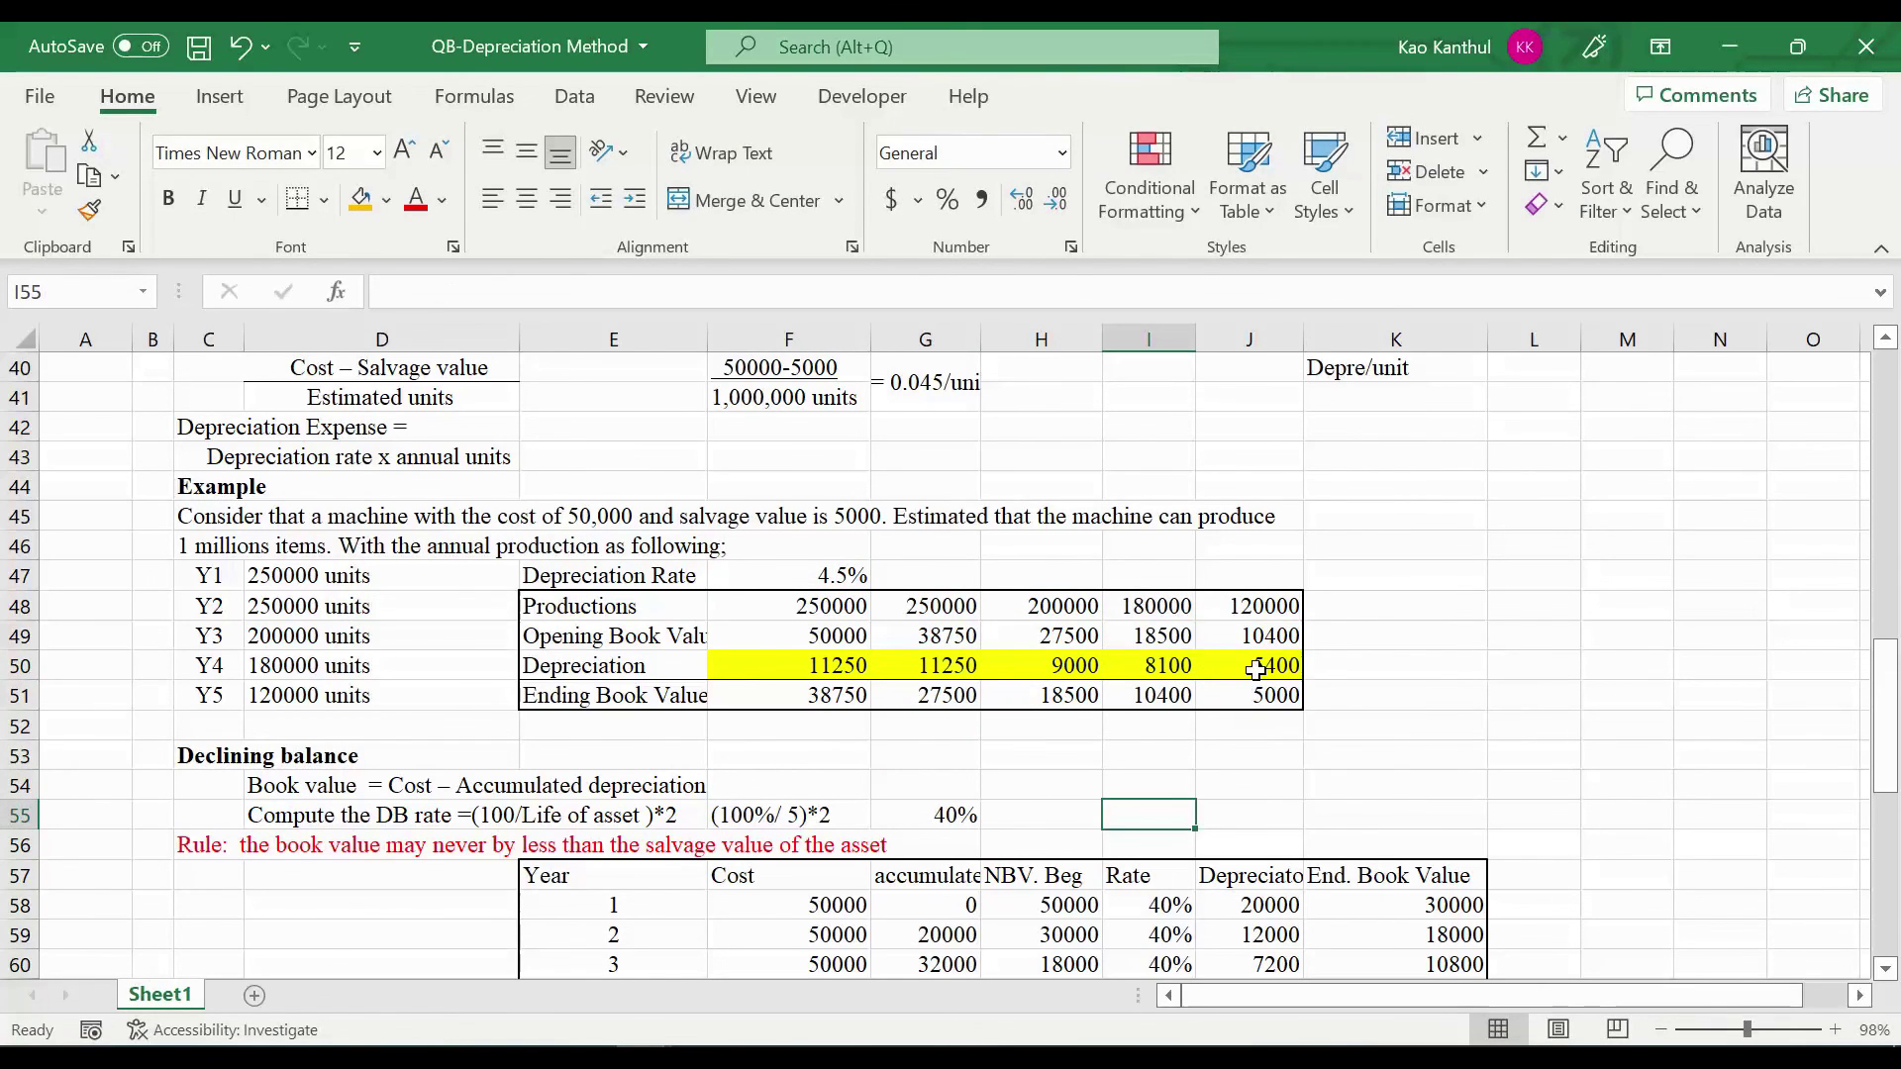
pyautogui.click(1249, 666)
pyautogui.press('F2')
pyautogui.click(1203, 806)
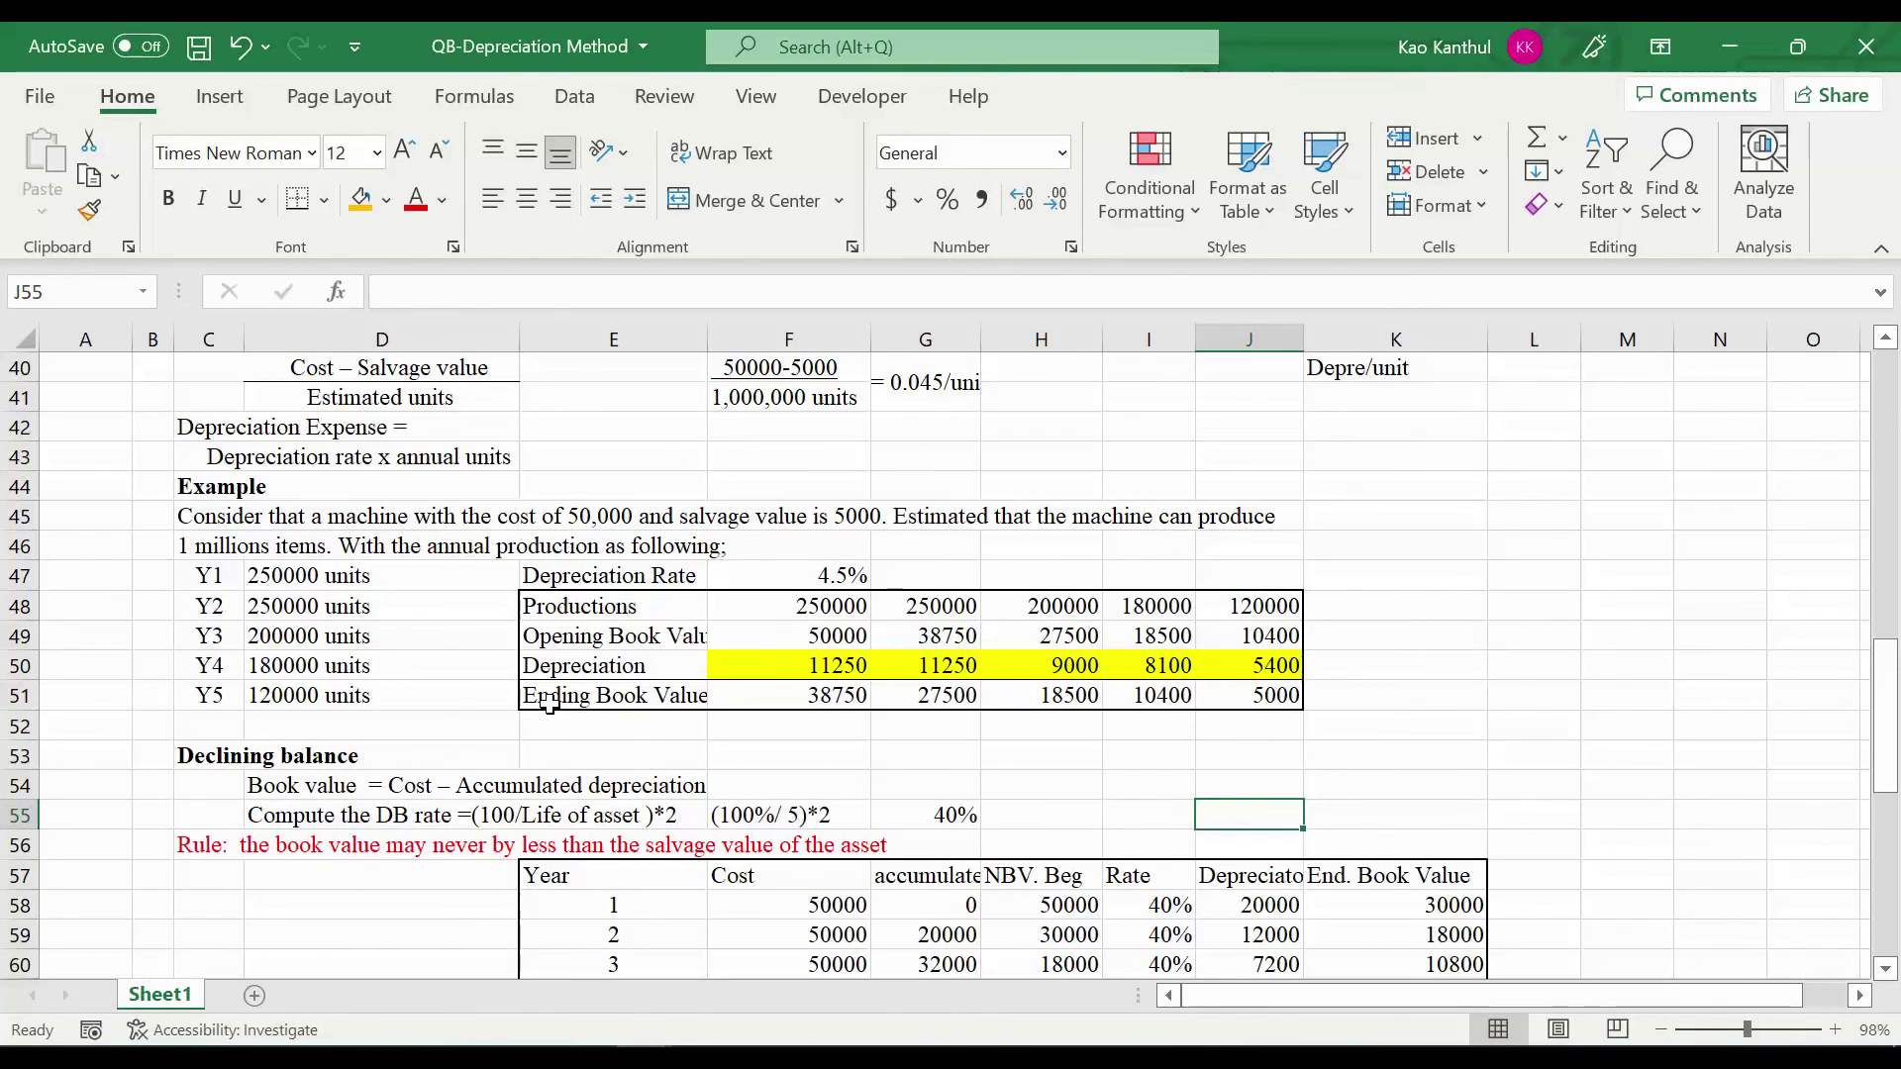
# Highlight the annual production figures in D47:D51 and the depreciation rate in F47
pyautogui.moveTo(259, 579); pyautogui.dragTo(297, 697)
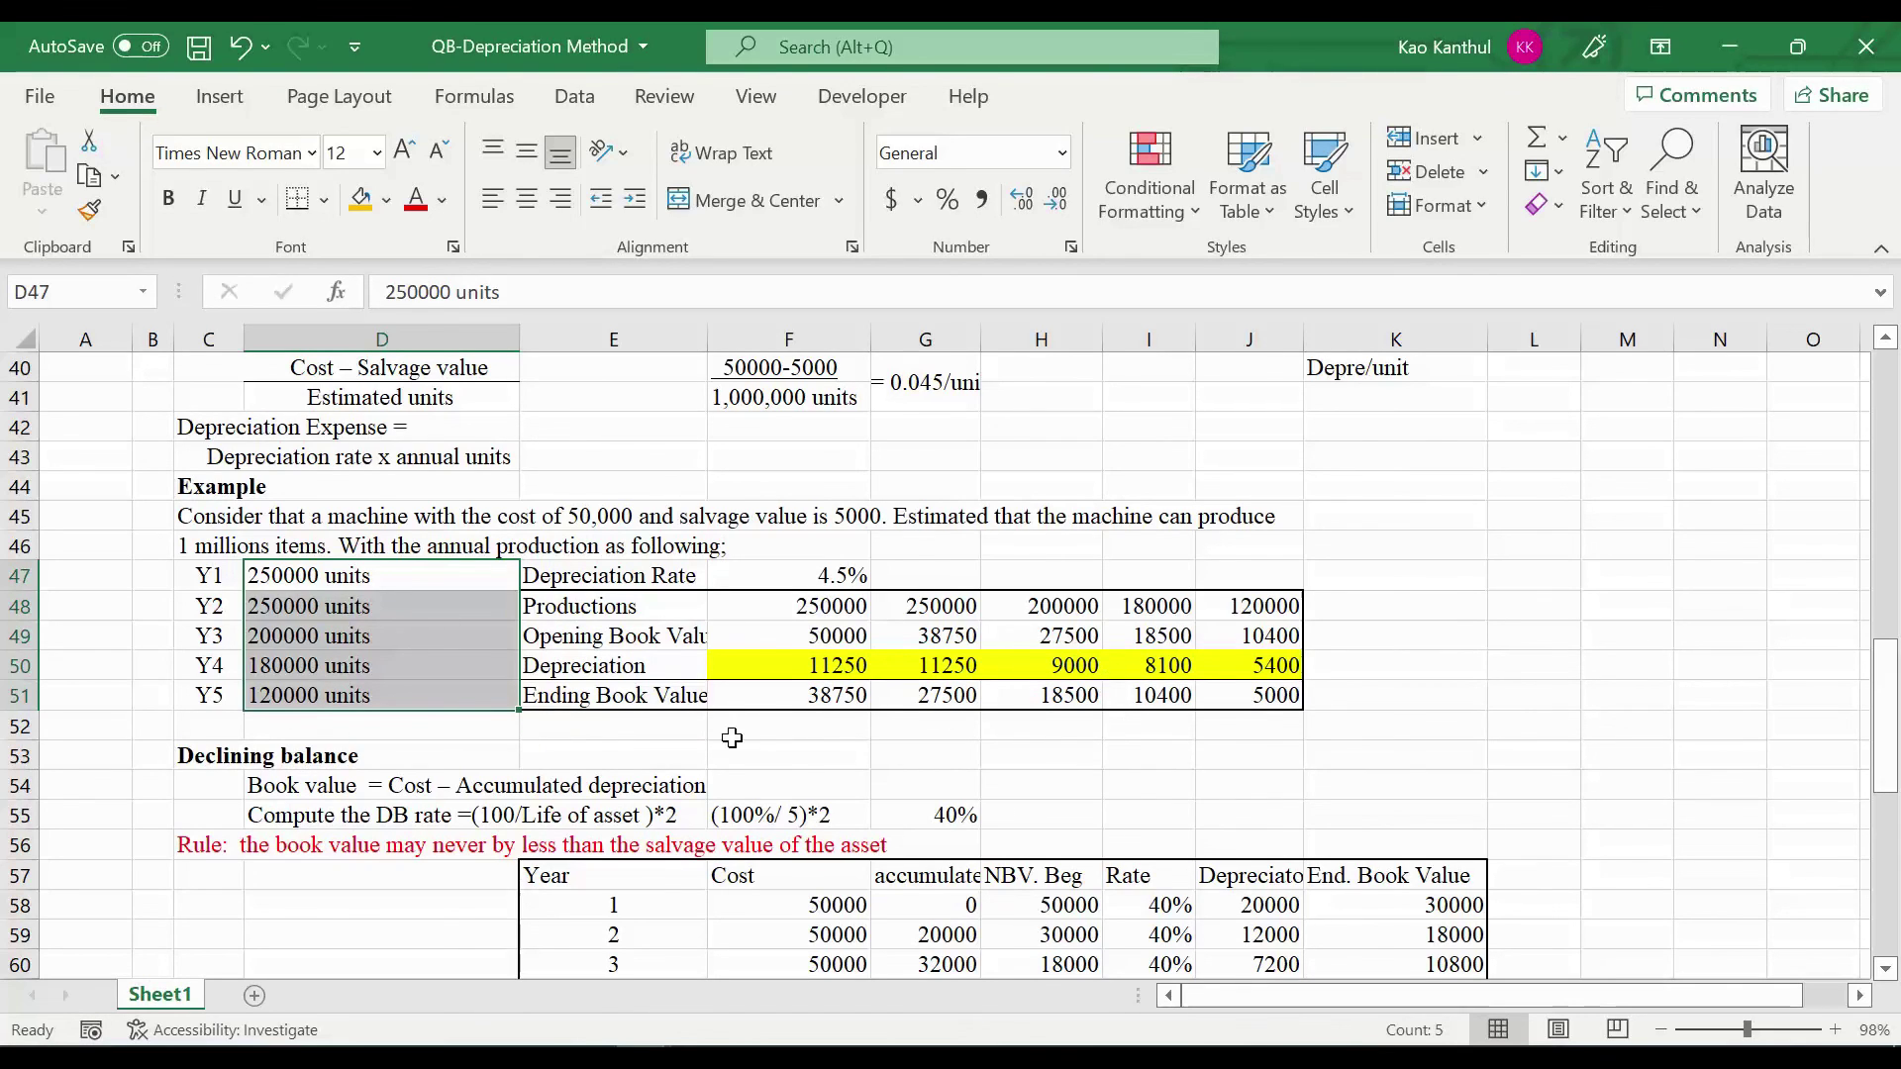
pyautogui.scroll(-1, 1136, 693)
pyautogui.scroll(2, 1004, 585)
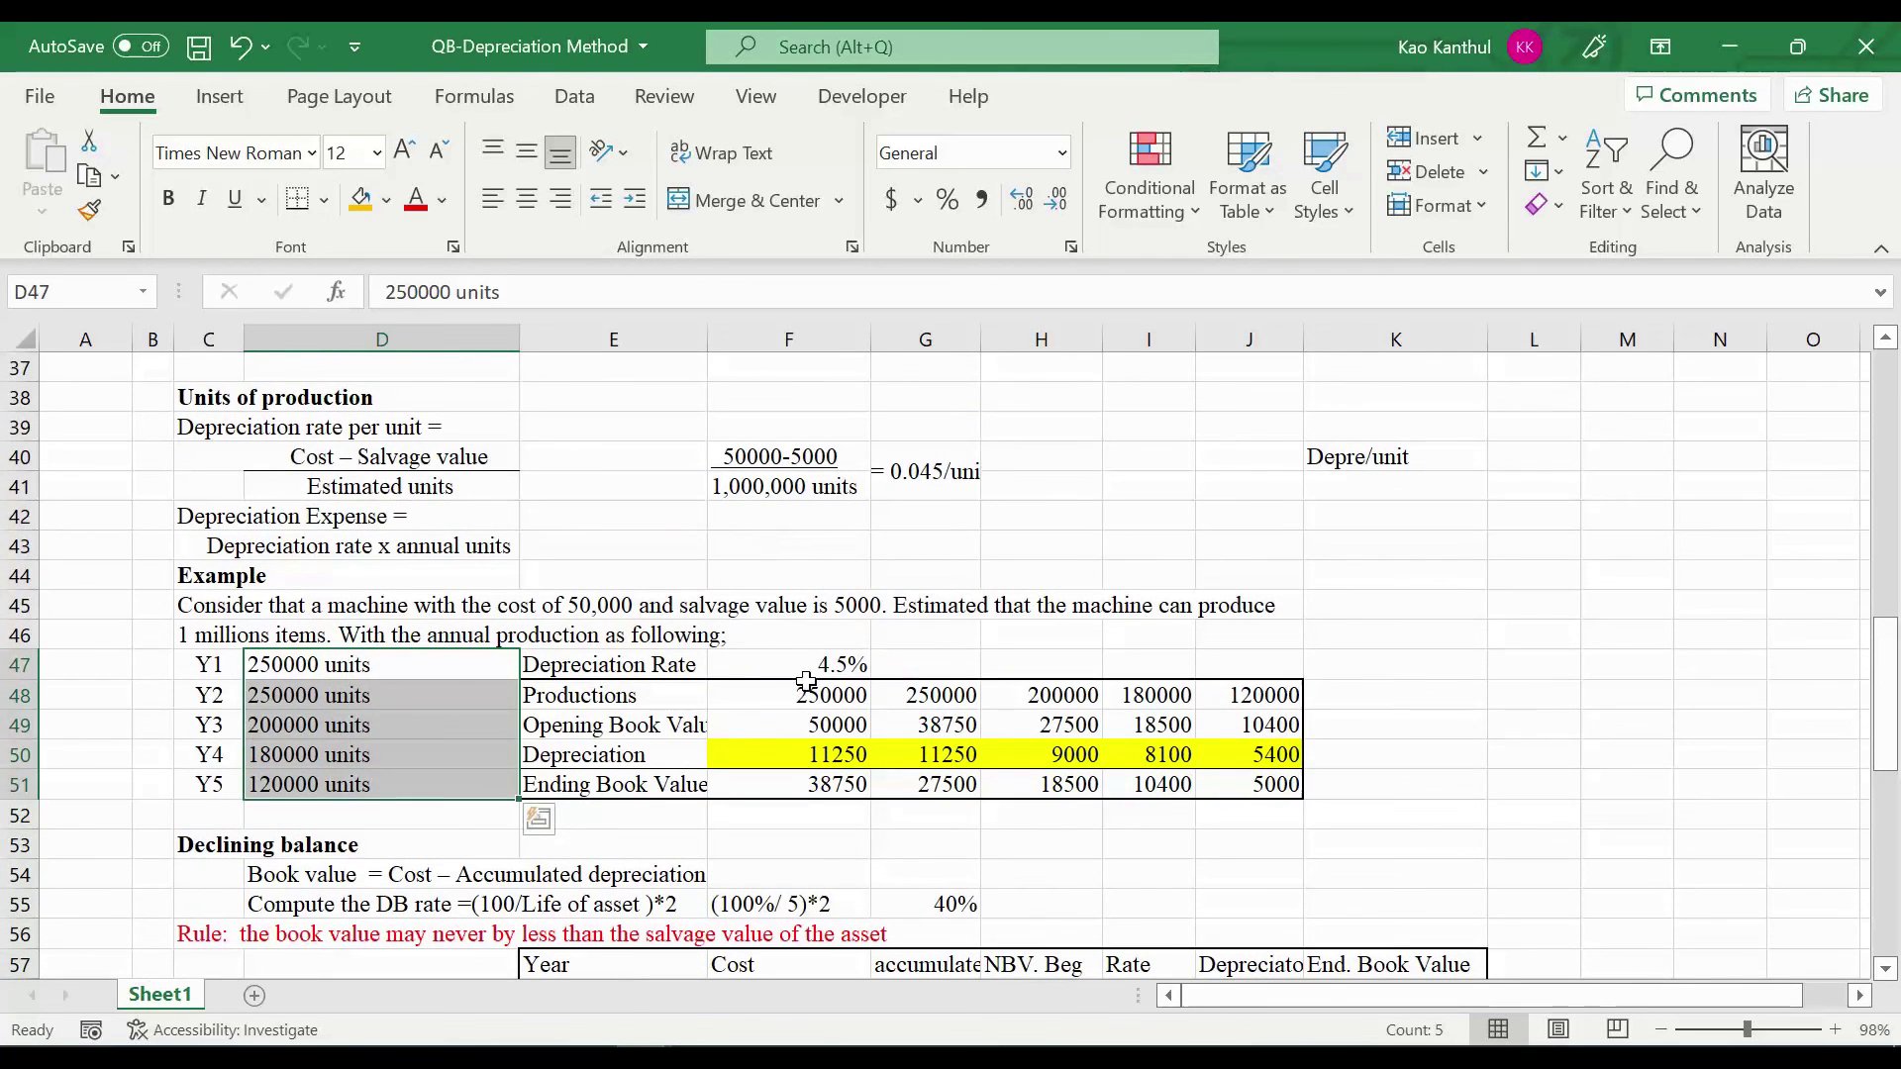
pyautogui.click(809, 673)
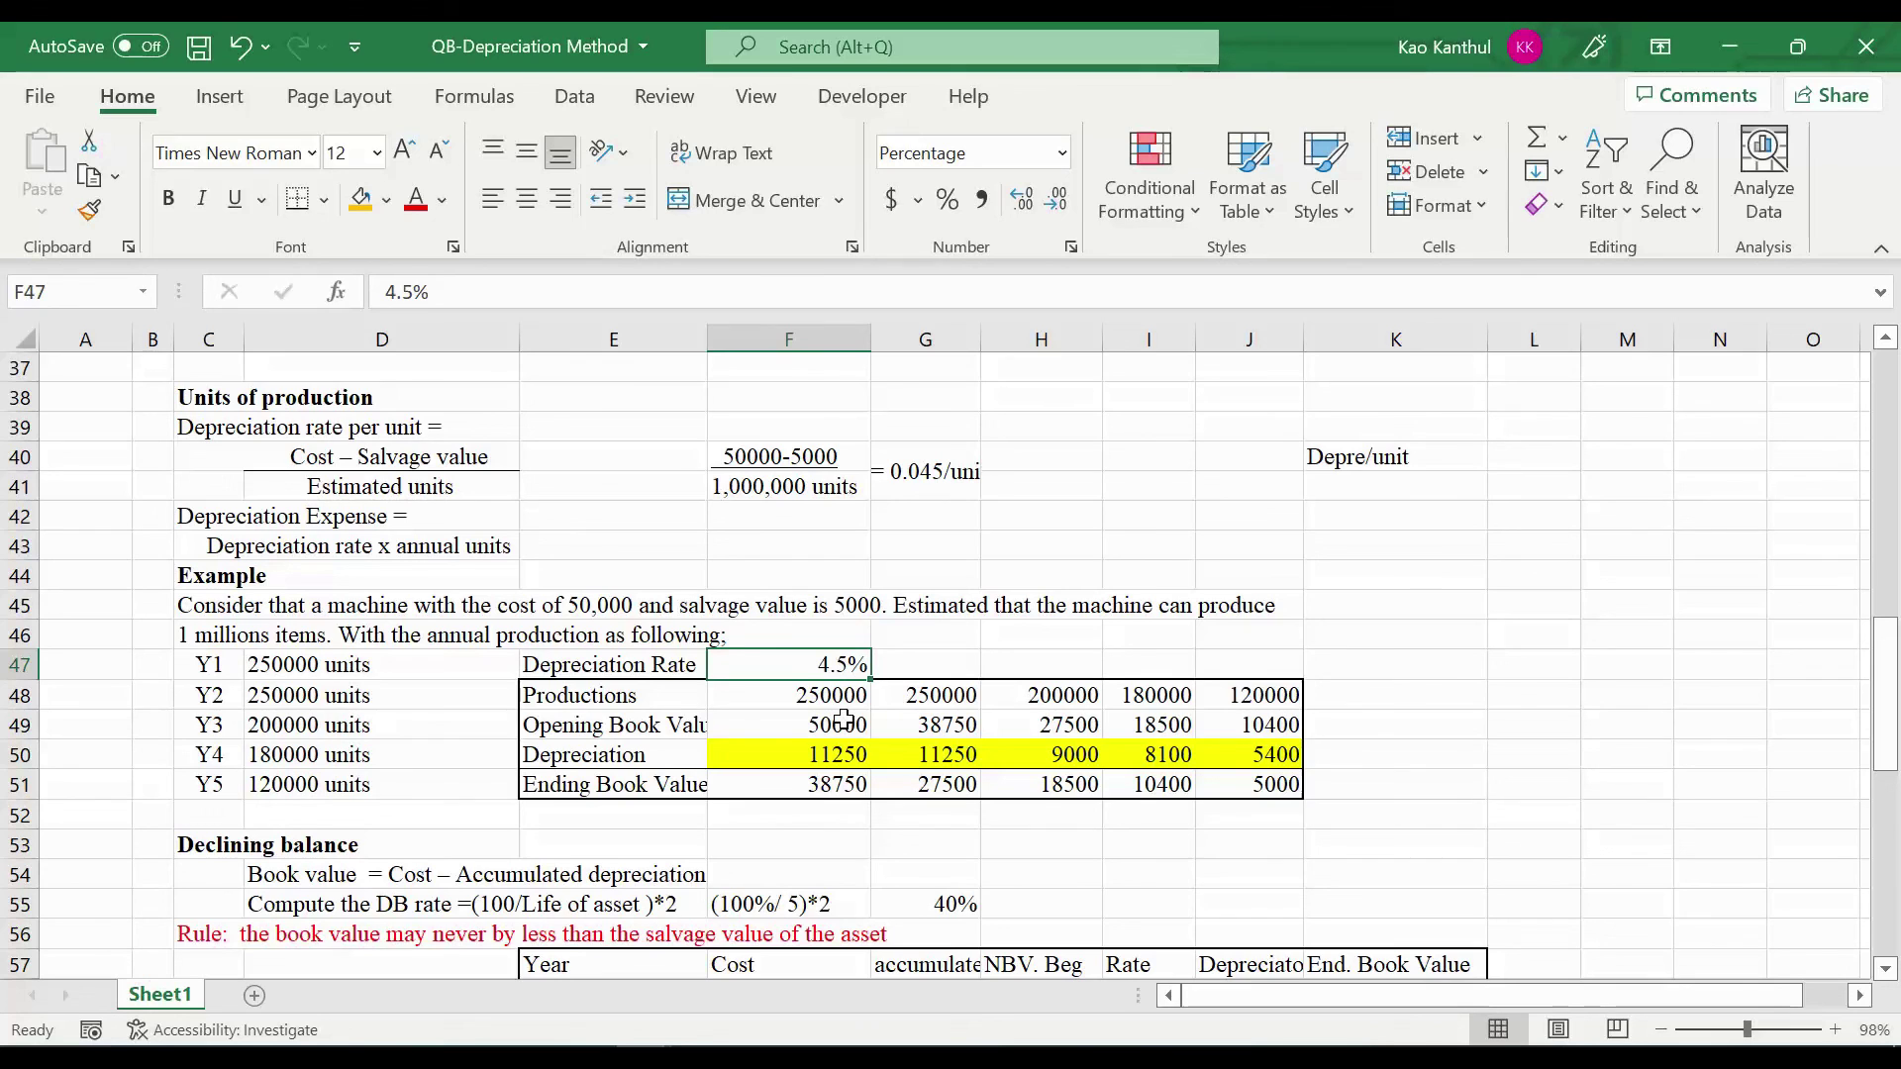
# Highlight the Declining balance section with its formulas and schedule in C53:K62
pyautogui.scroll(-1, 851, 720)
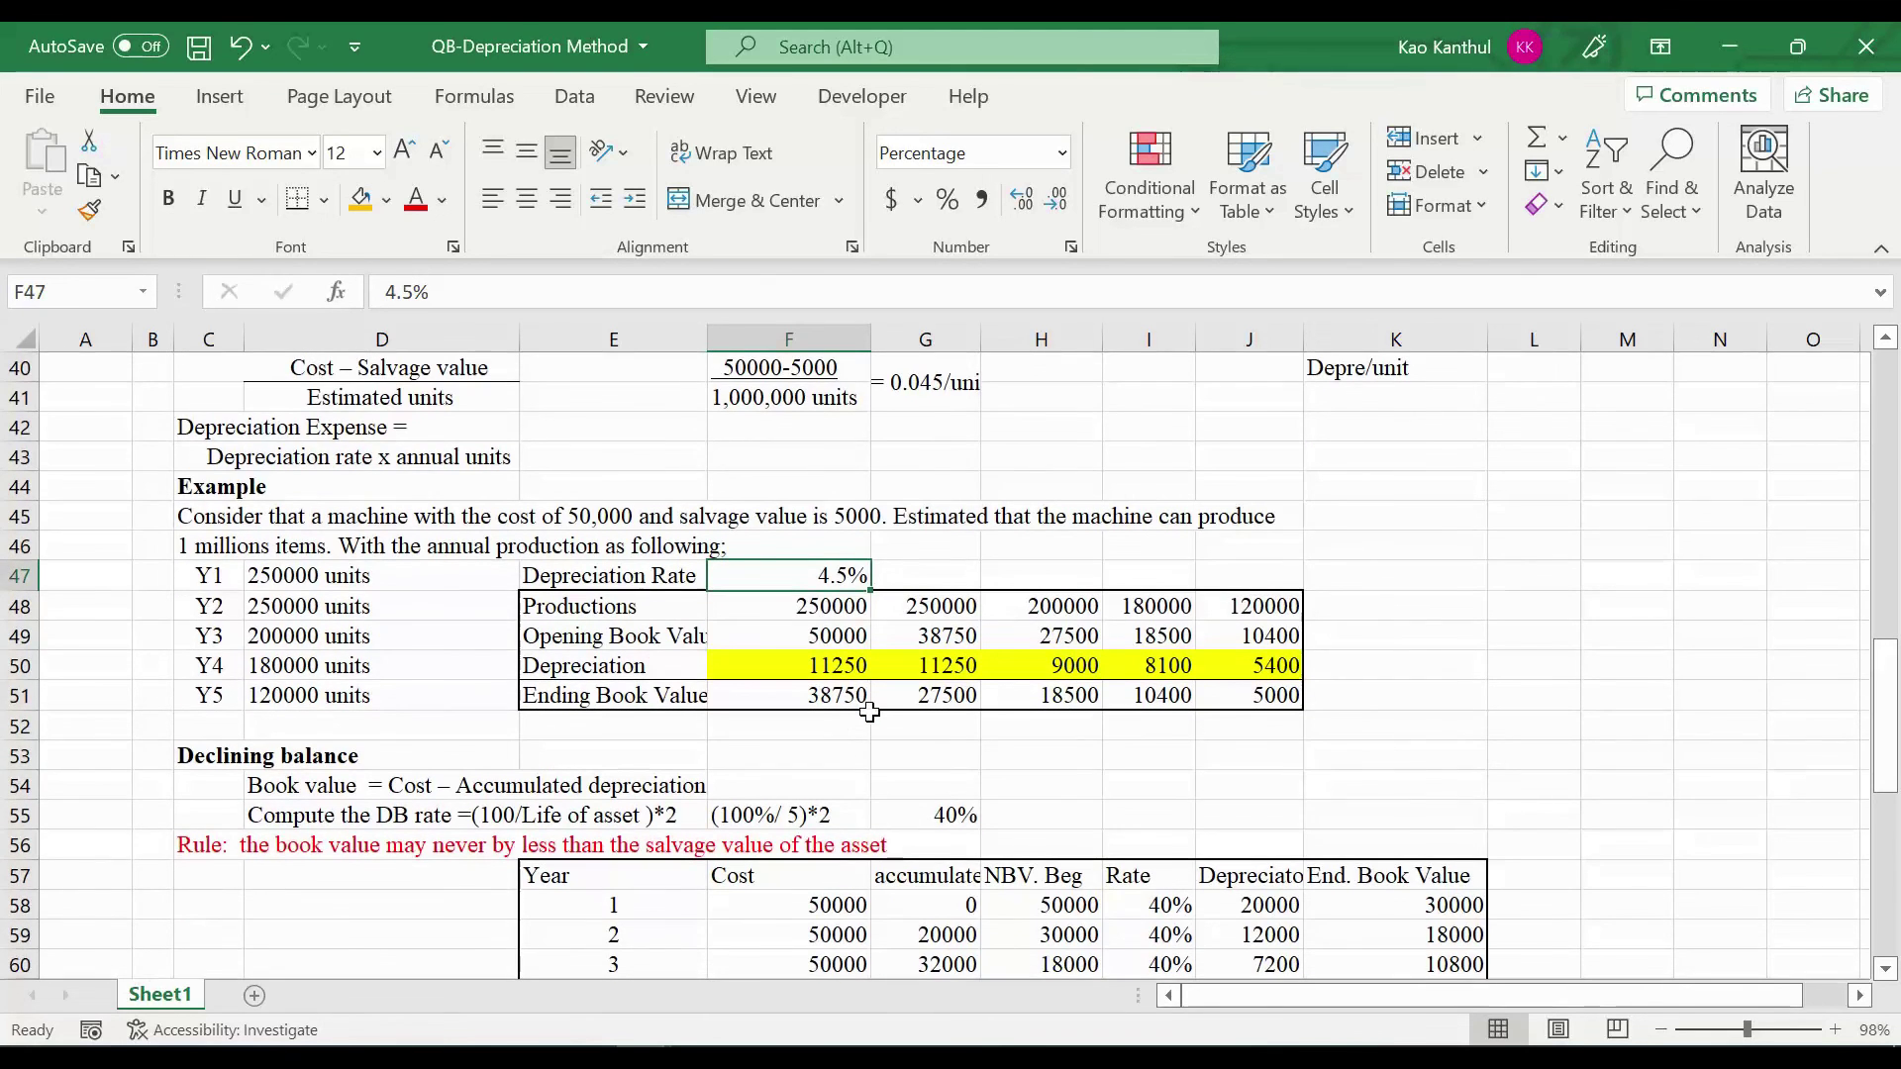
pyautogui.scroll(-2, 945, 713)
pyautogui.moveTo(240, 577); pyautogui.dragTo(1374, 851)
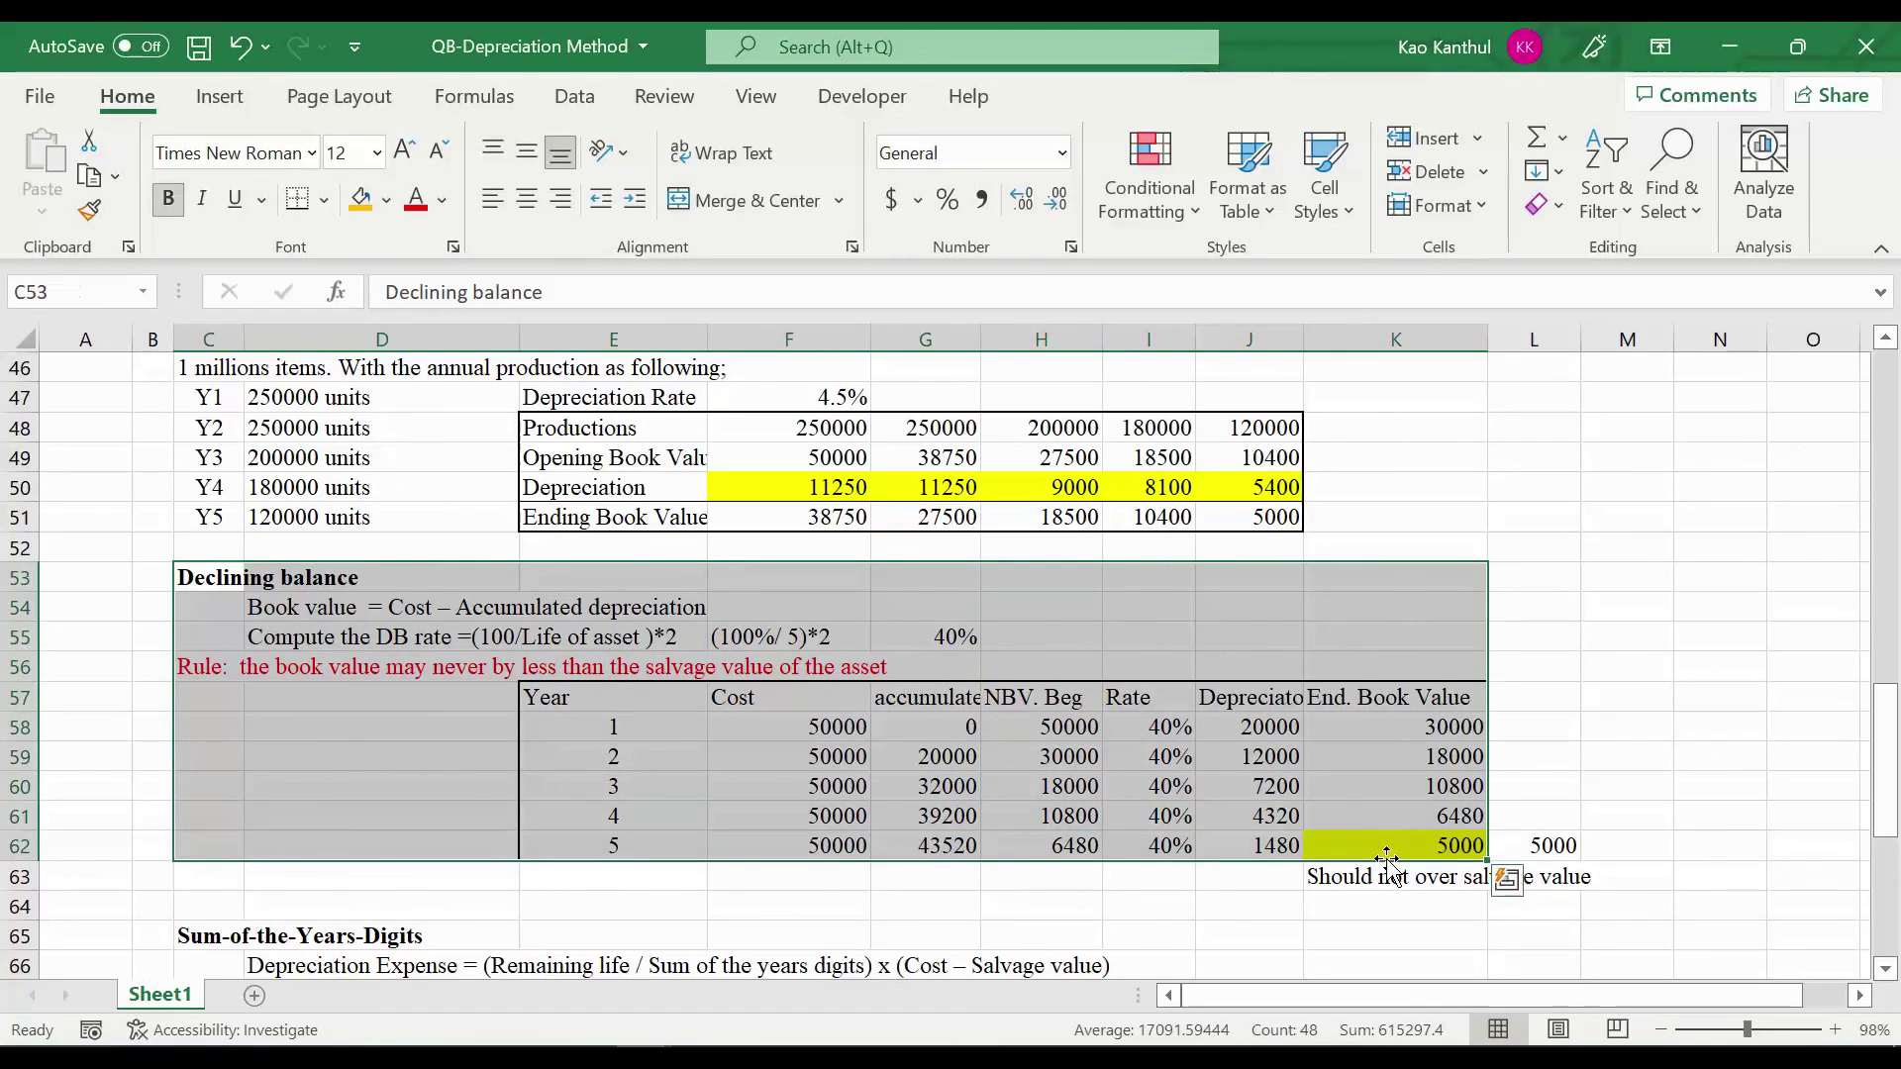
# Highlight the Sum-of-the-Years-Digits section in C65:J75 and look over the digit calculations below it
pyautogui.scroll(-3, 1505, 792)
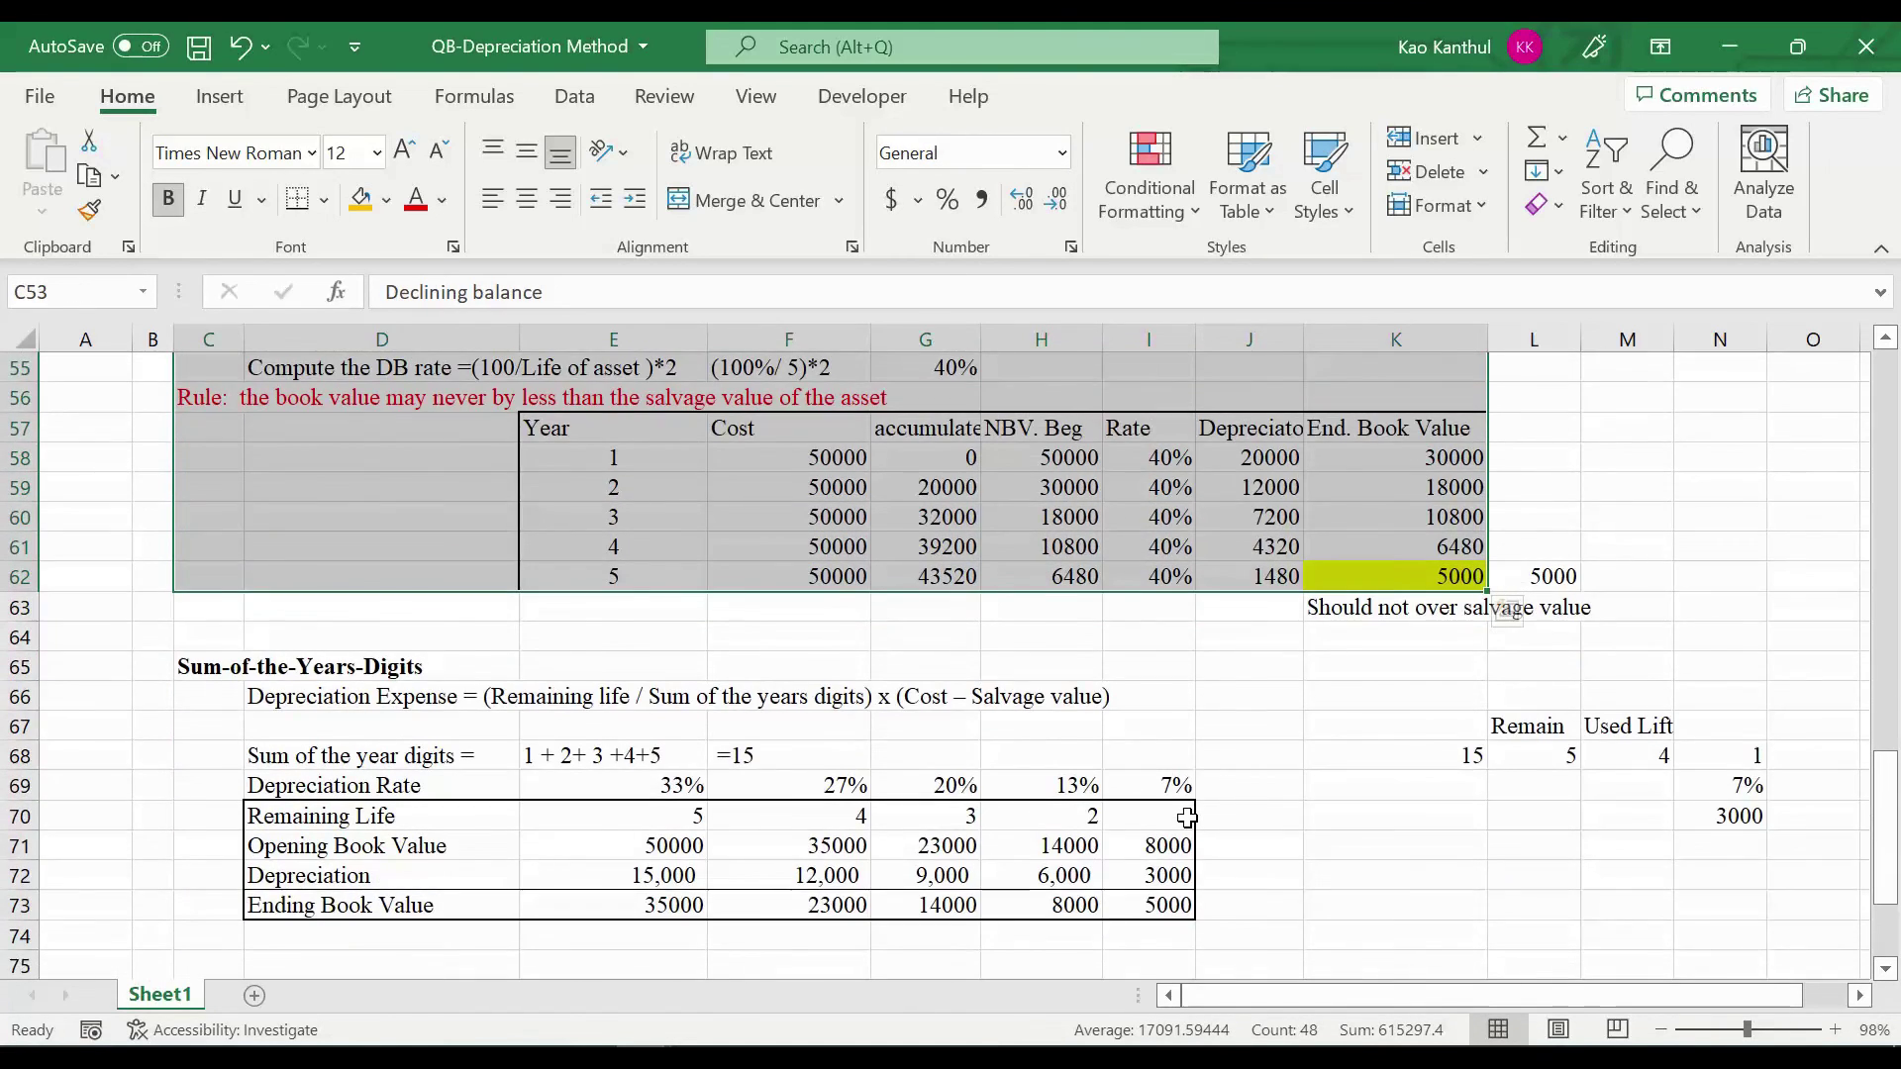
pyautogui.scroll(-1, 1187, 819)
pyautogui.scroll(1, 1187, 818)
pyautogui.scroll(-2, 1187, 818)
pyautogui.scroll(-1, 1187, 818)
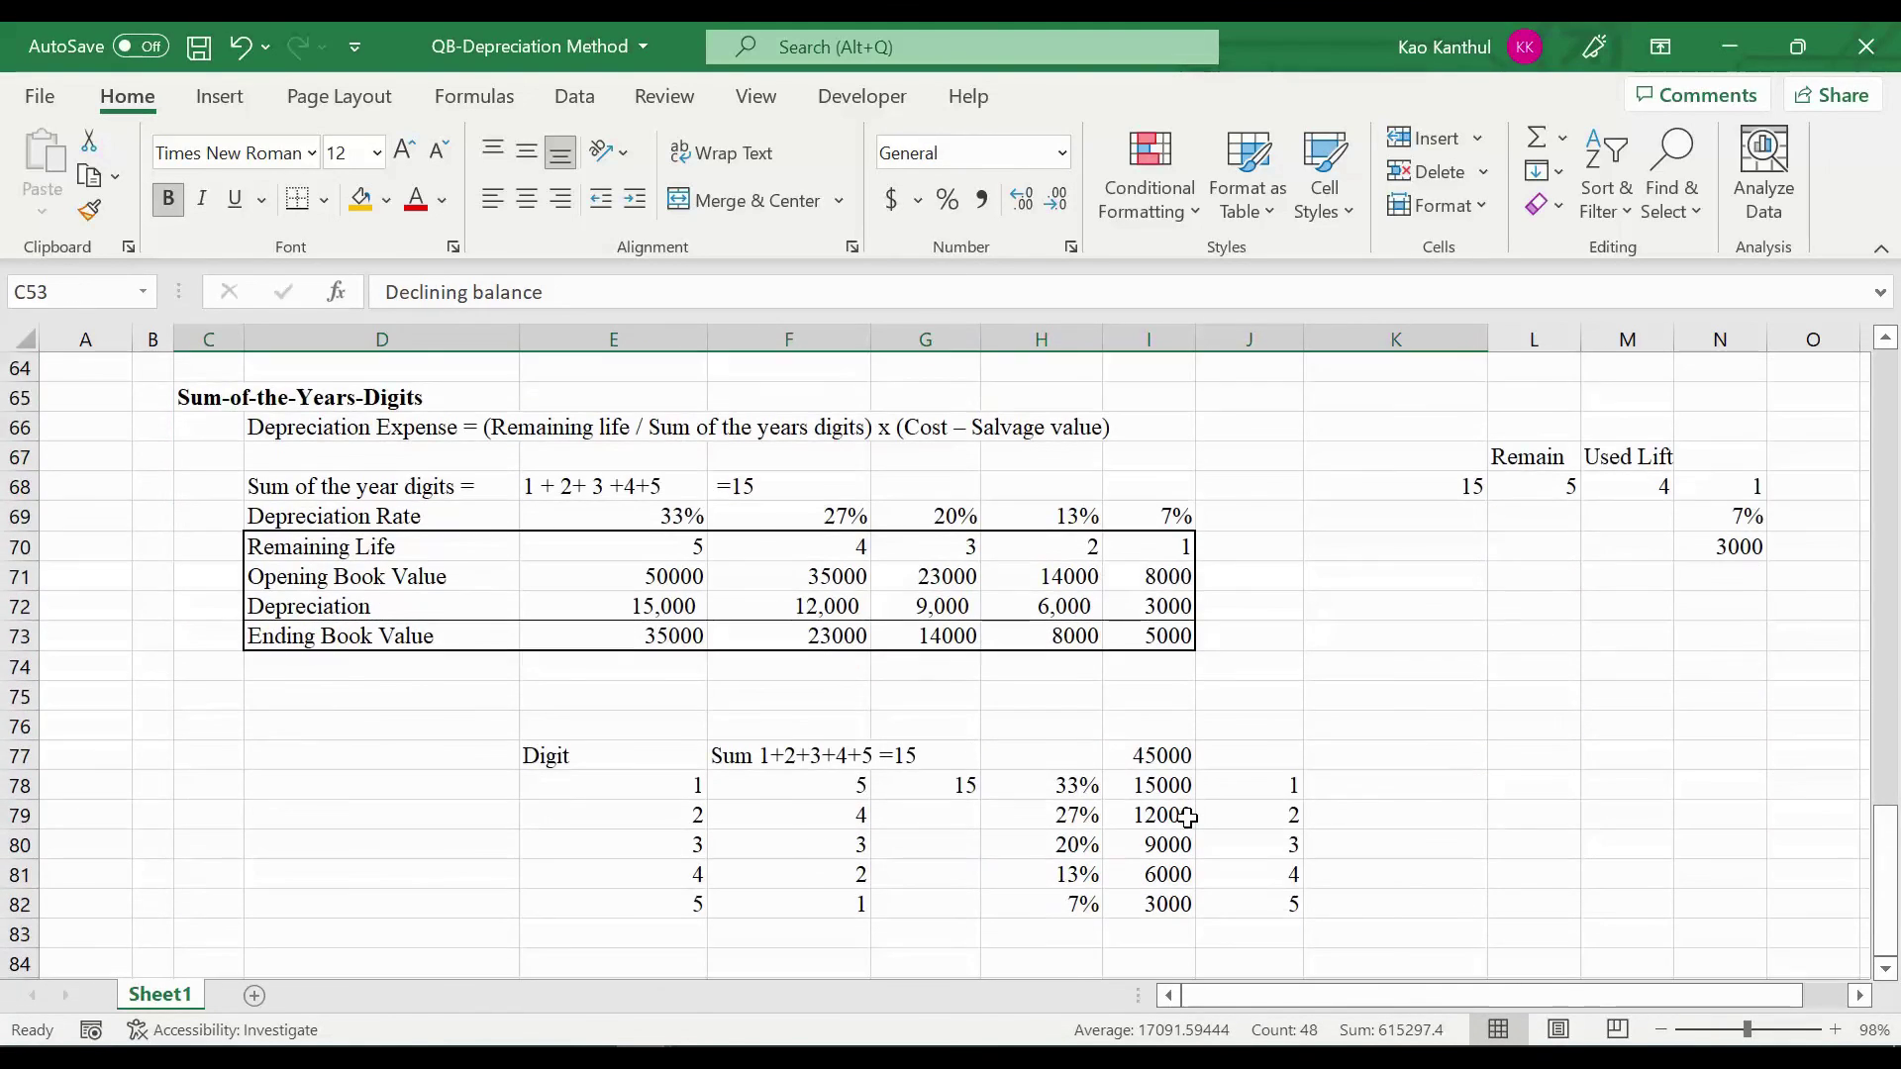
pyautogui.scroll(2, 1187, 819)
pyautogui.click(218, 478)
pyautogui.moveTo(218, 478); pyautogui.dragTo(1205, 772)
pyautogui.scroll(-2, 1203, 763)
pyautogui.scroll(-1, 1204, 763)
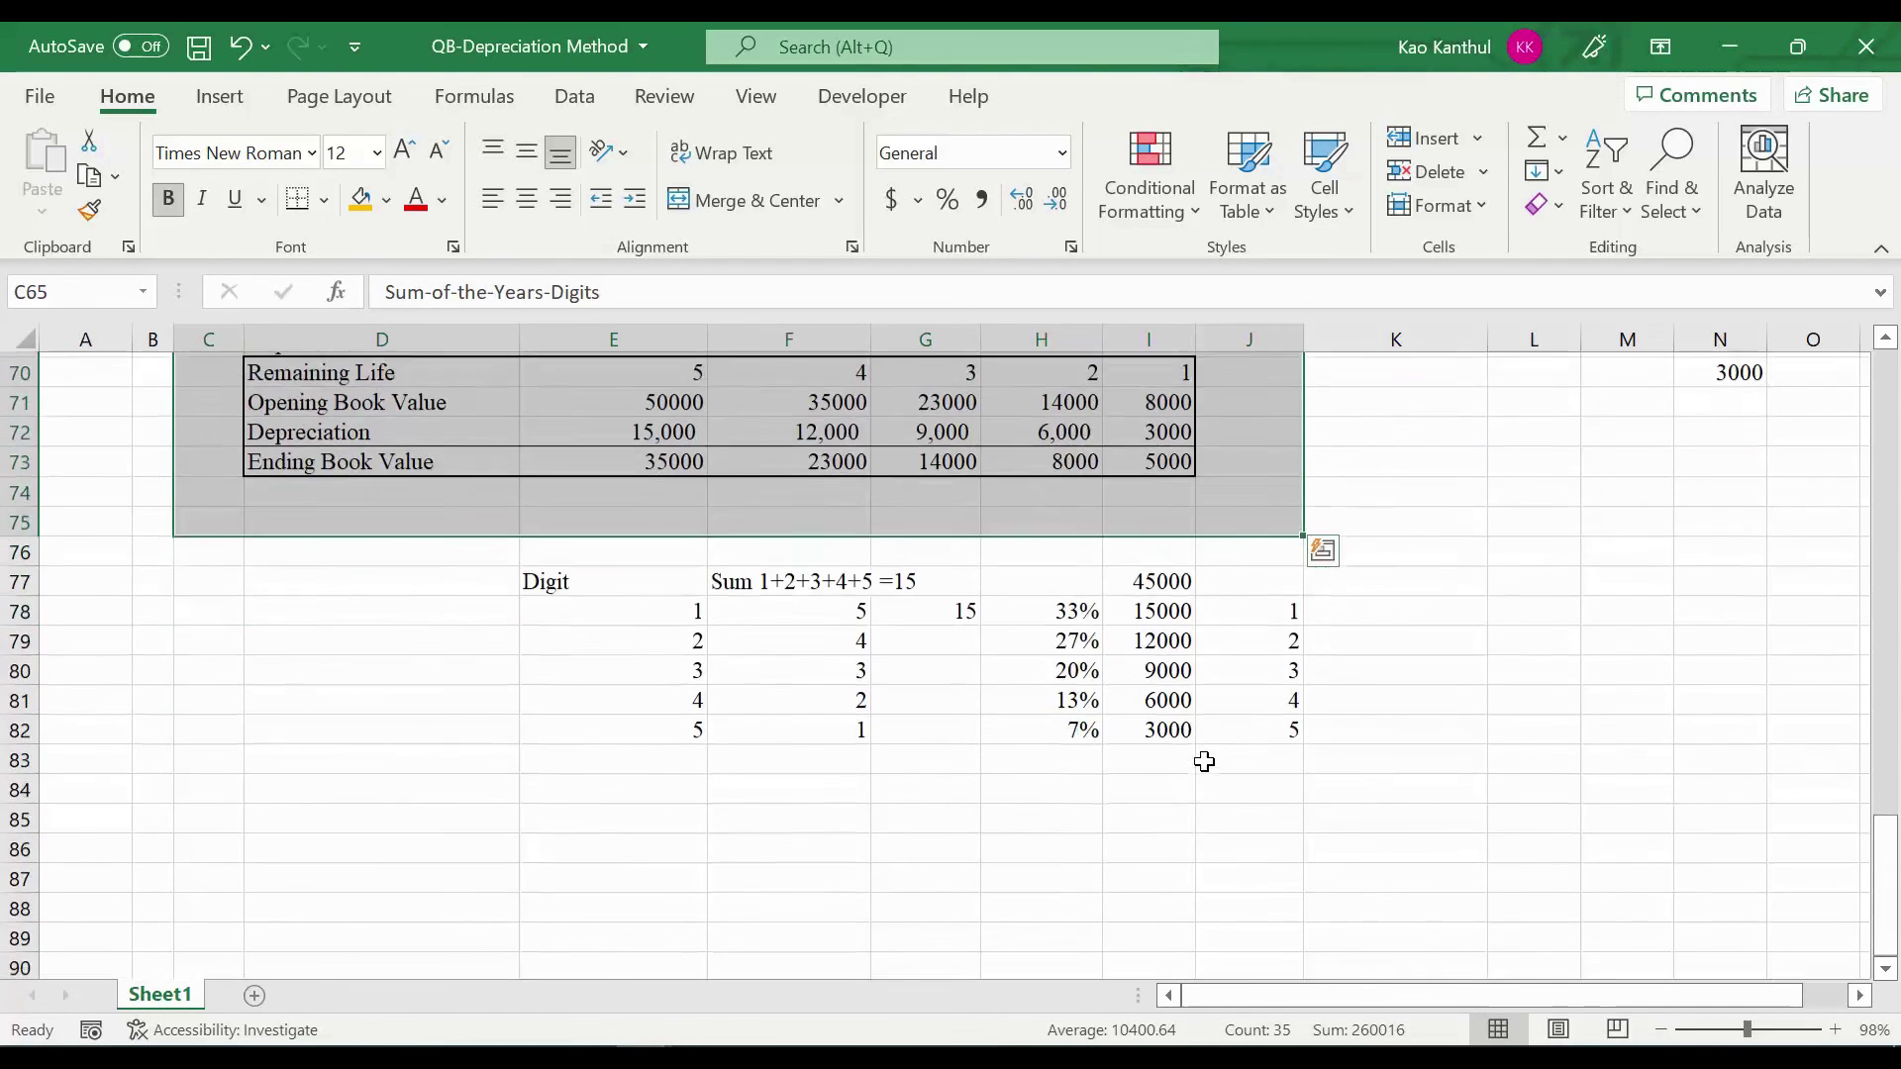
# Clear the section highlight by selecting the empty cell G54, and save the depreciation workbook
pyautogui.scroll(6, 1200, 751)
pyautogui.scroll(5, 1505, 629)
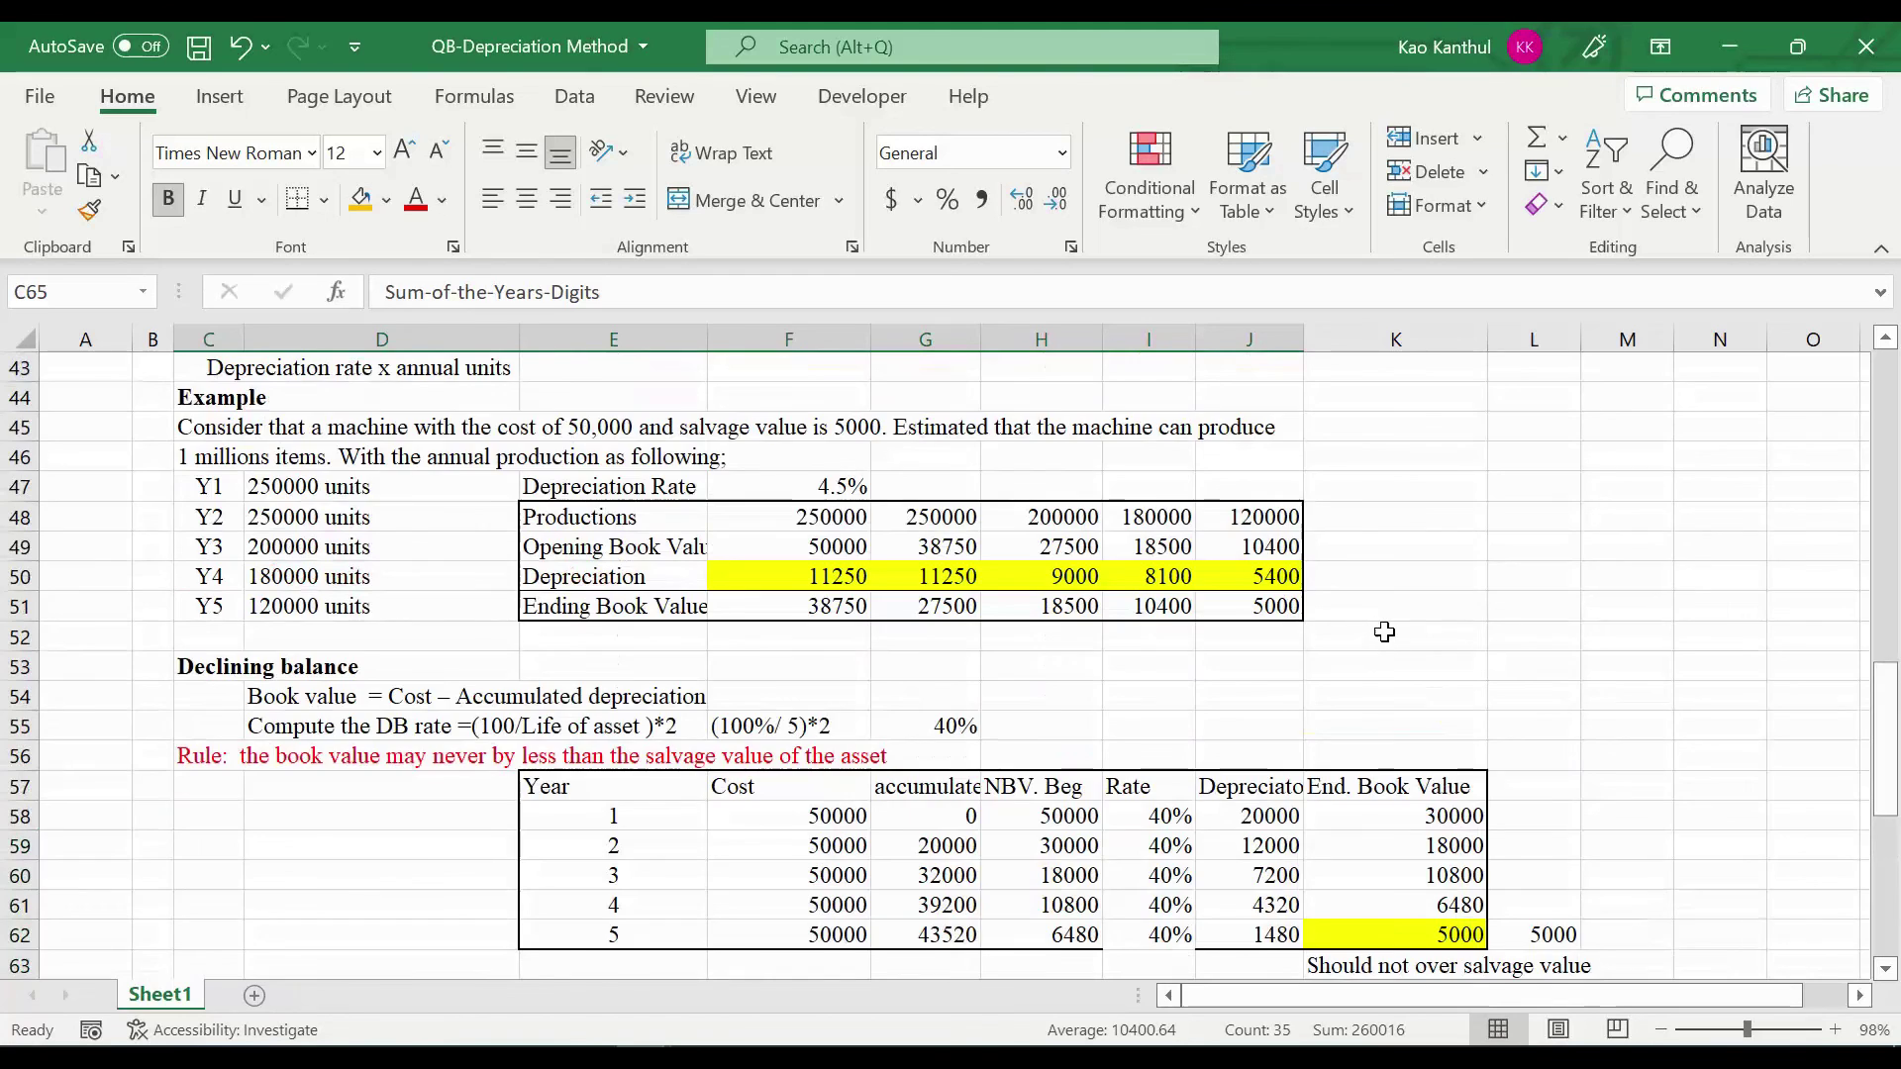
pyautogui.scroll(-1, 1389, 630)
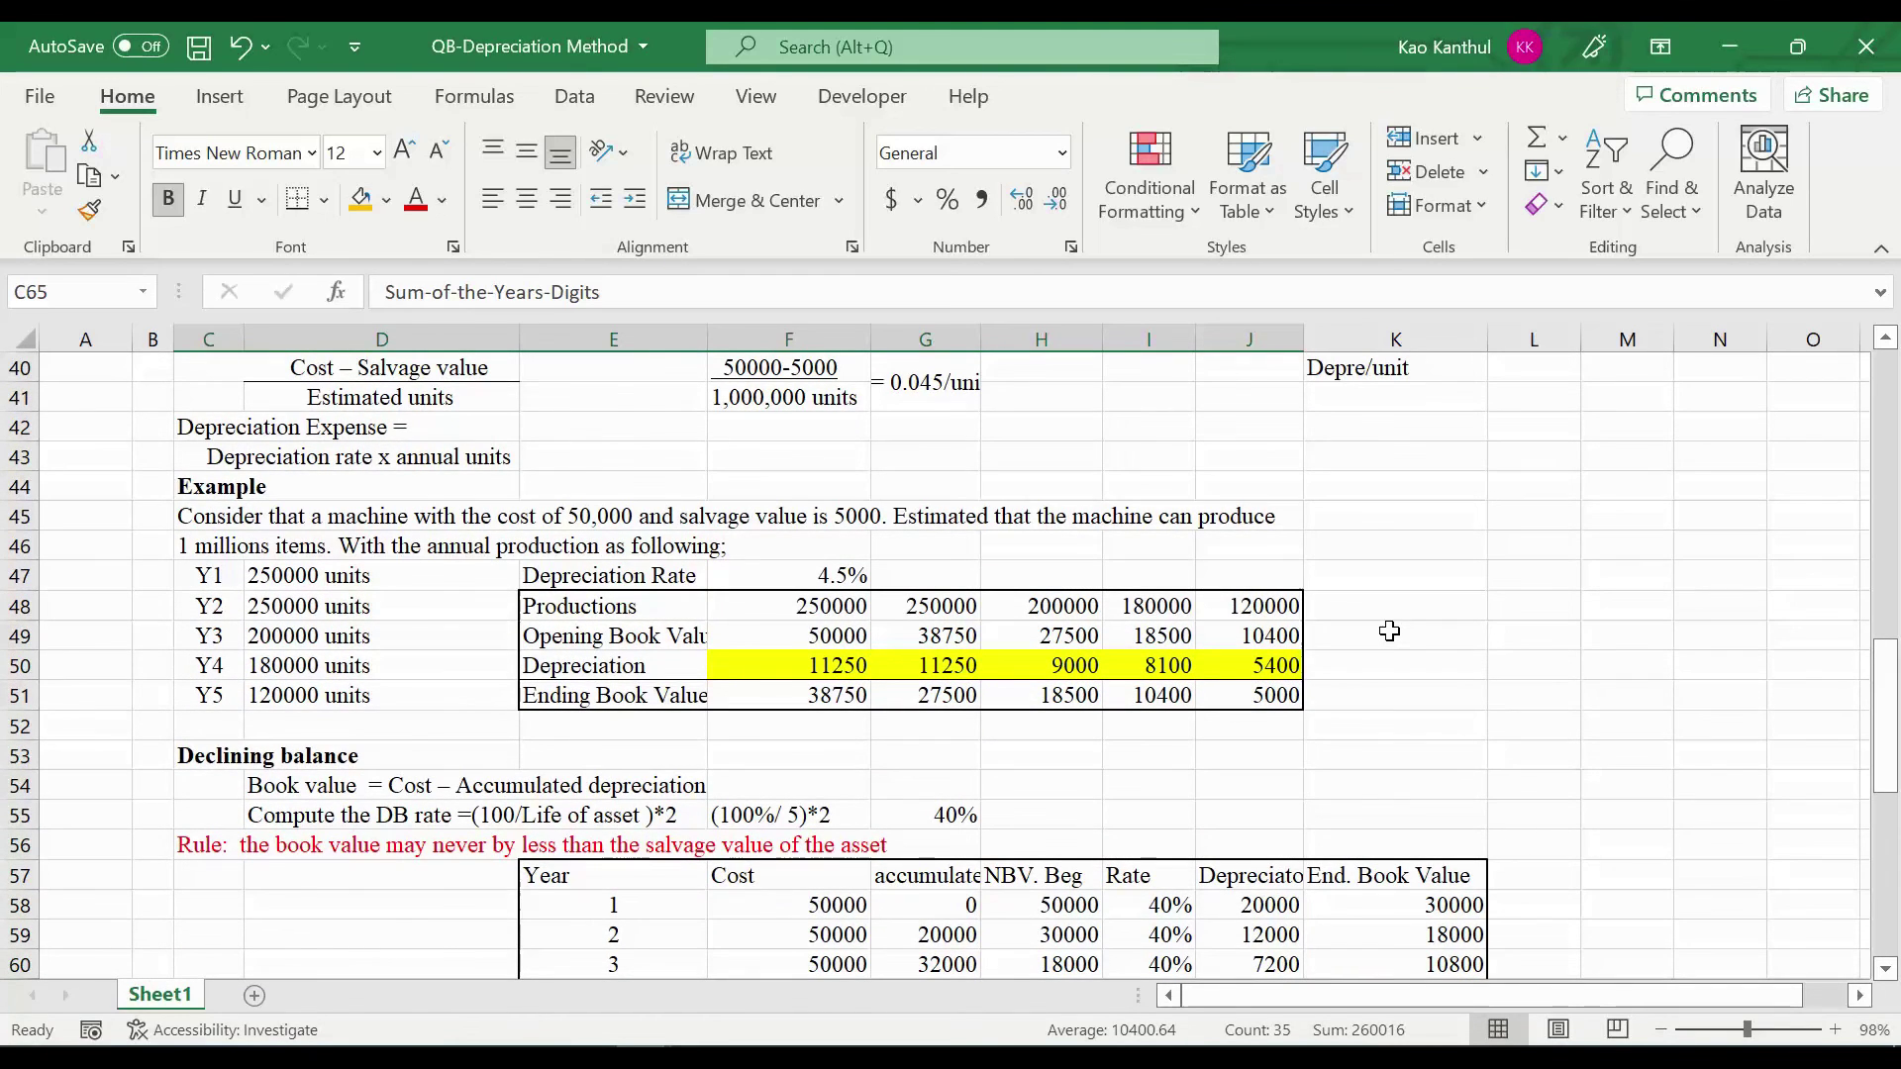
pyautogui.click(1187, 774)
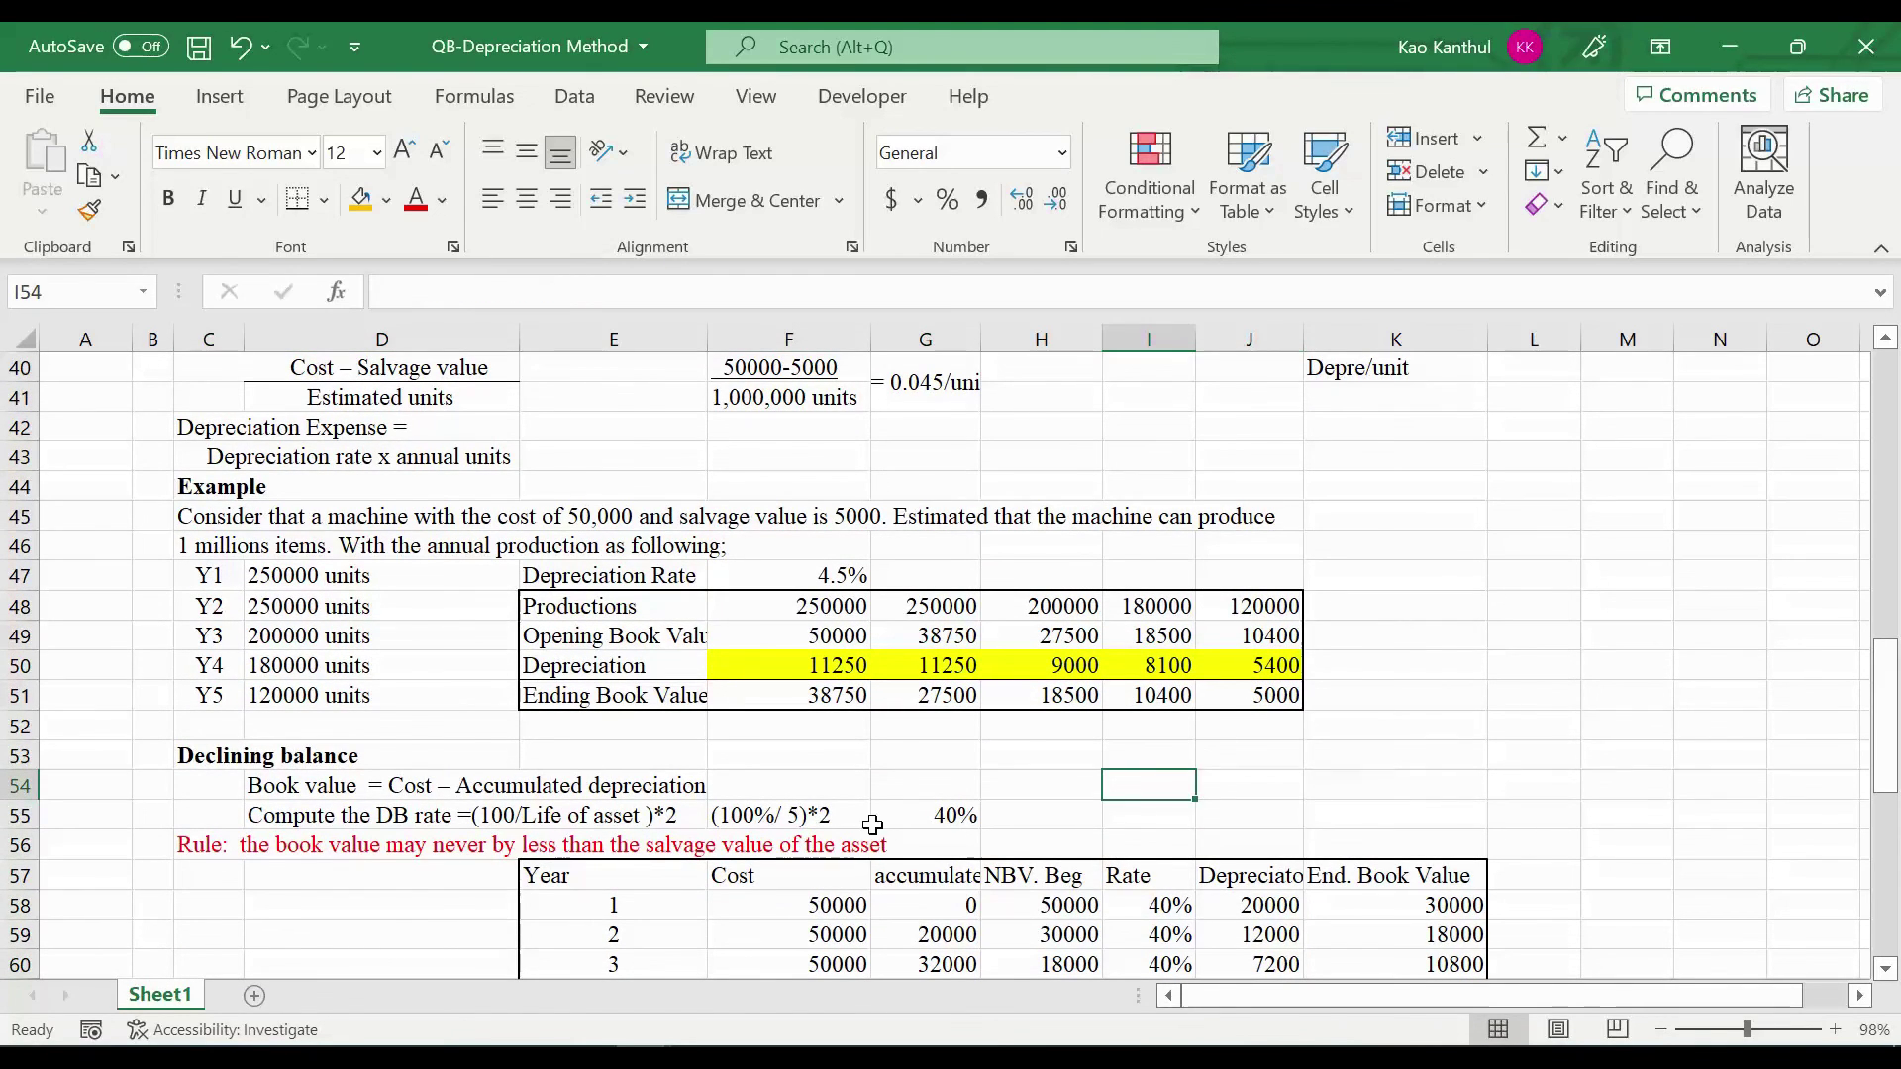
pyautogui.click(912, 778)
pyautogui.hotkey('ctrl', 's')
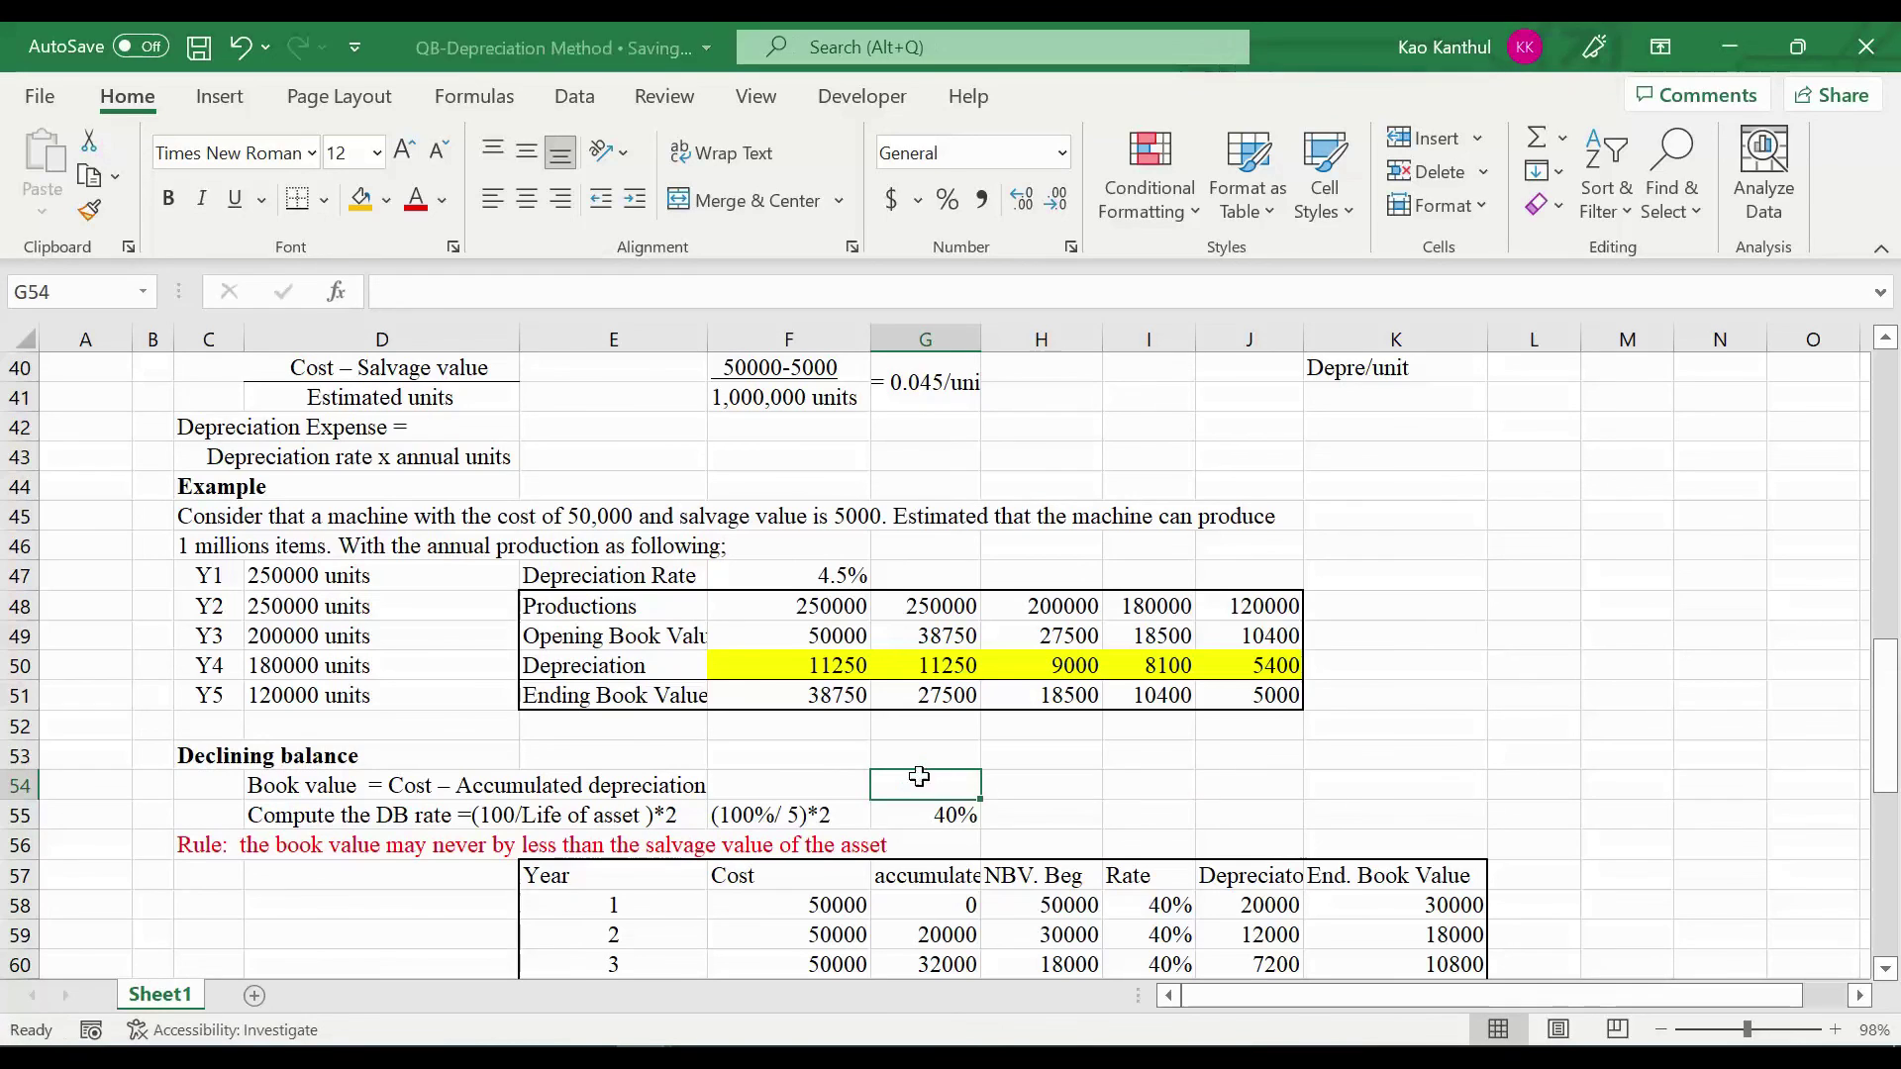
# Switch to QuickBooks Fixed Asset Manager and close it, saving the asset data to QuickBooks
pyautogui.hotkey('alt', 'Tab')
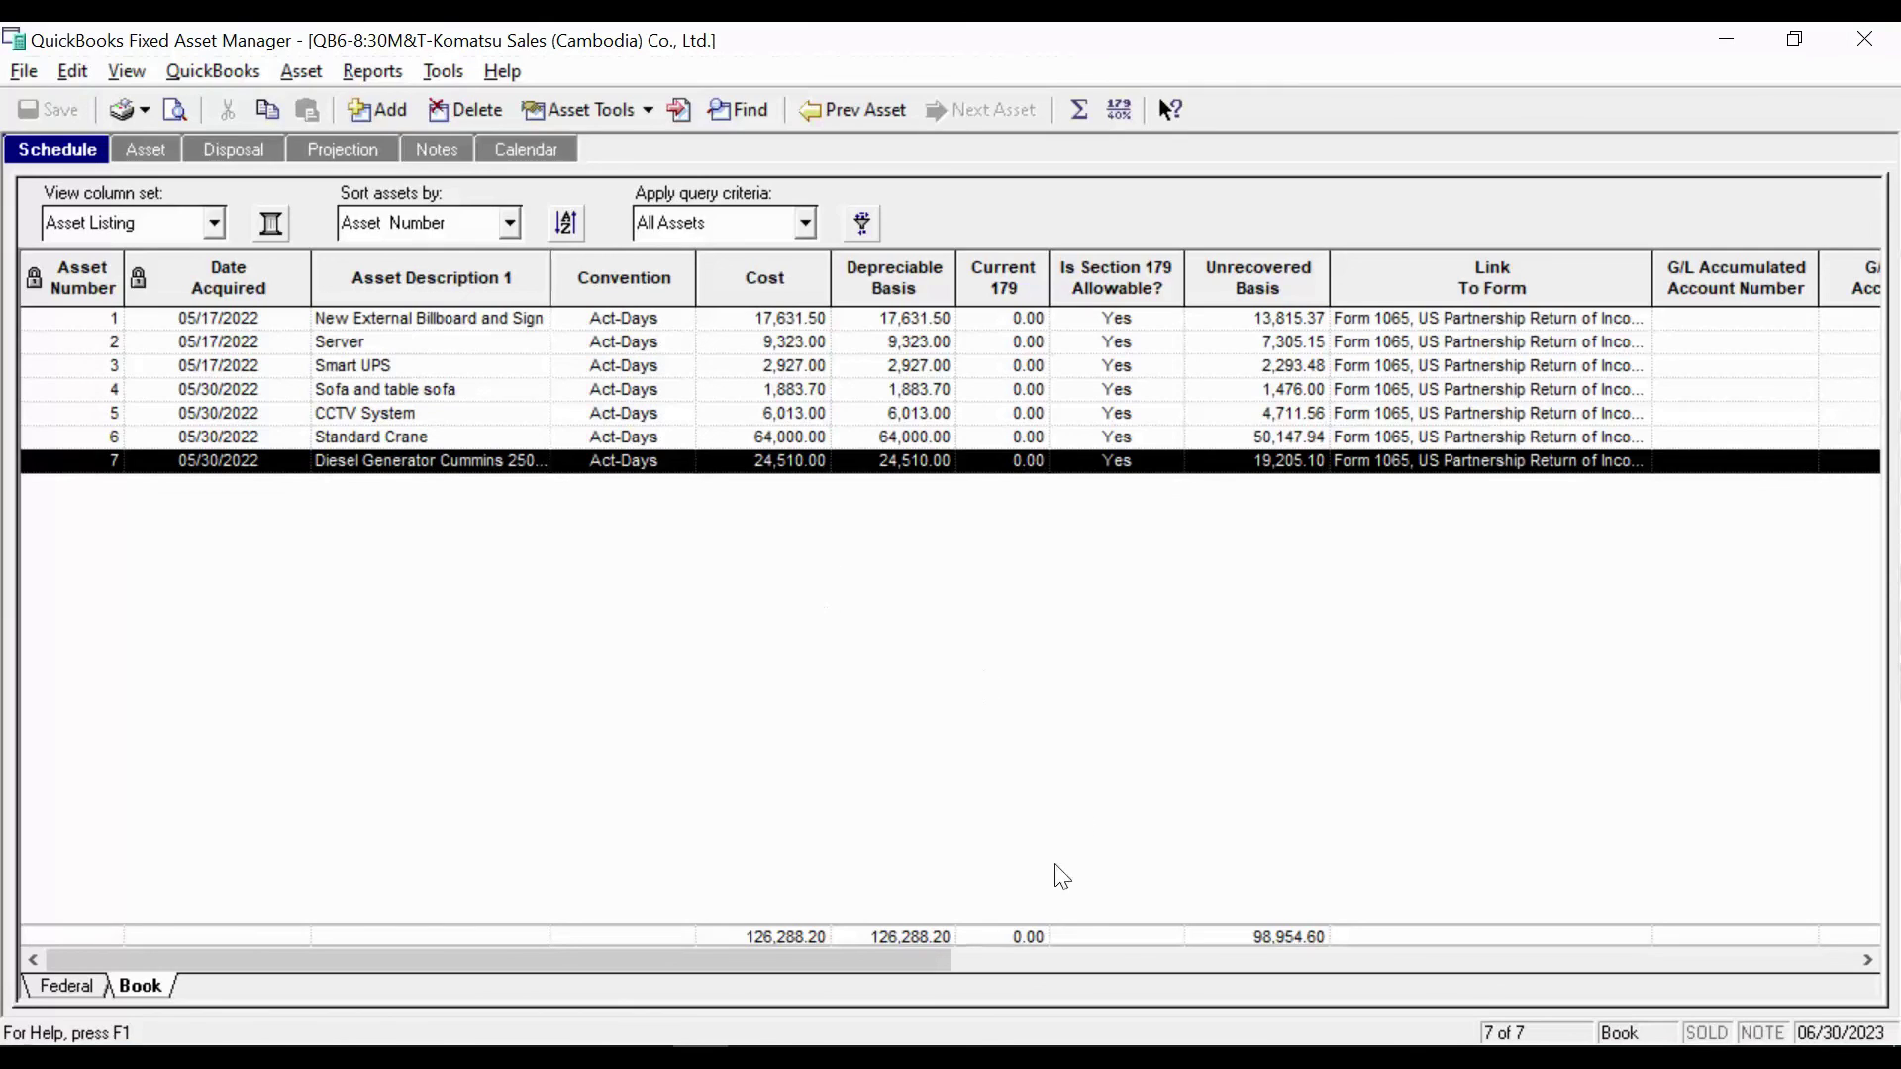
pyautogui.hotkey('alt', 'F4')
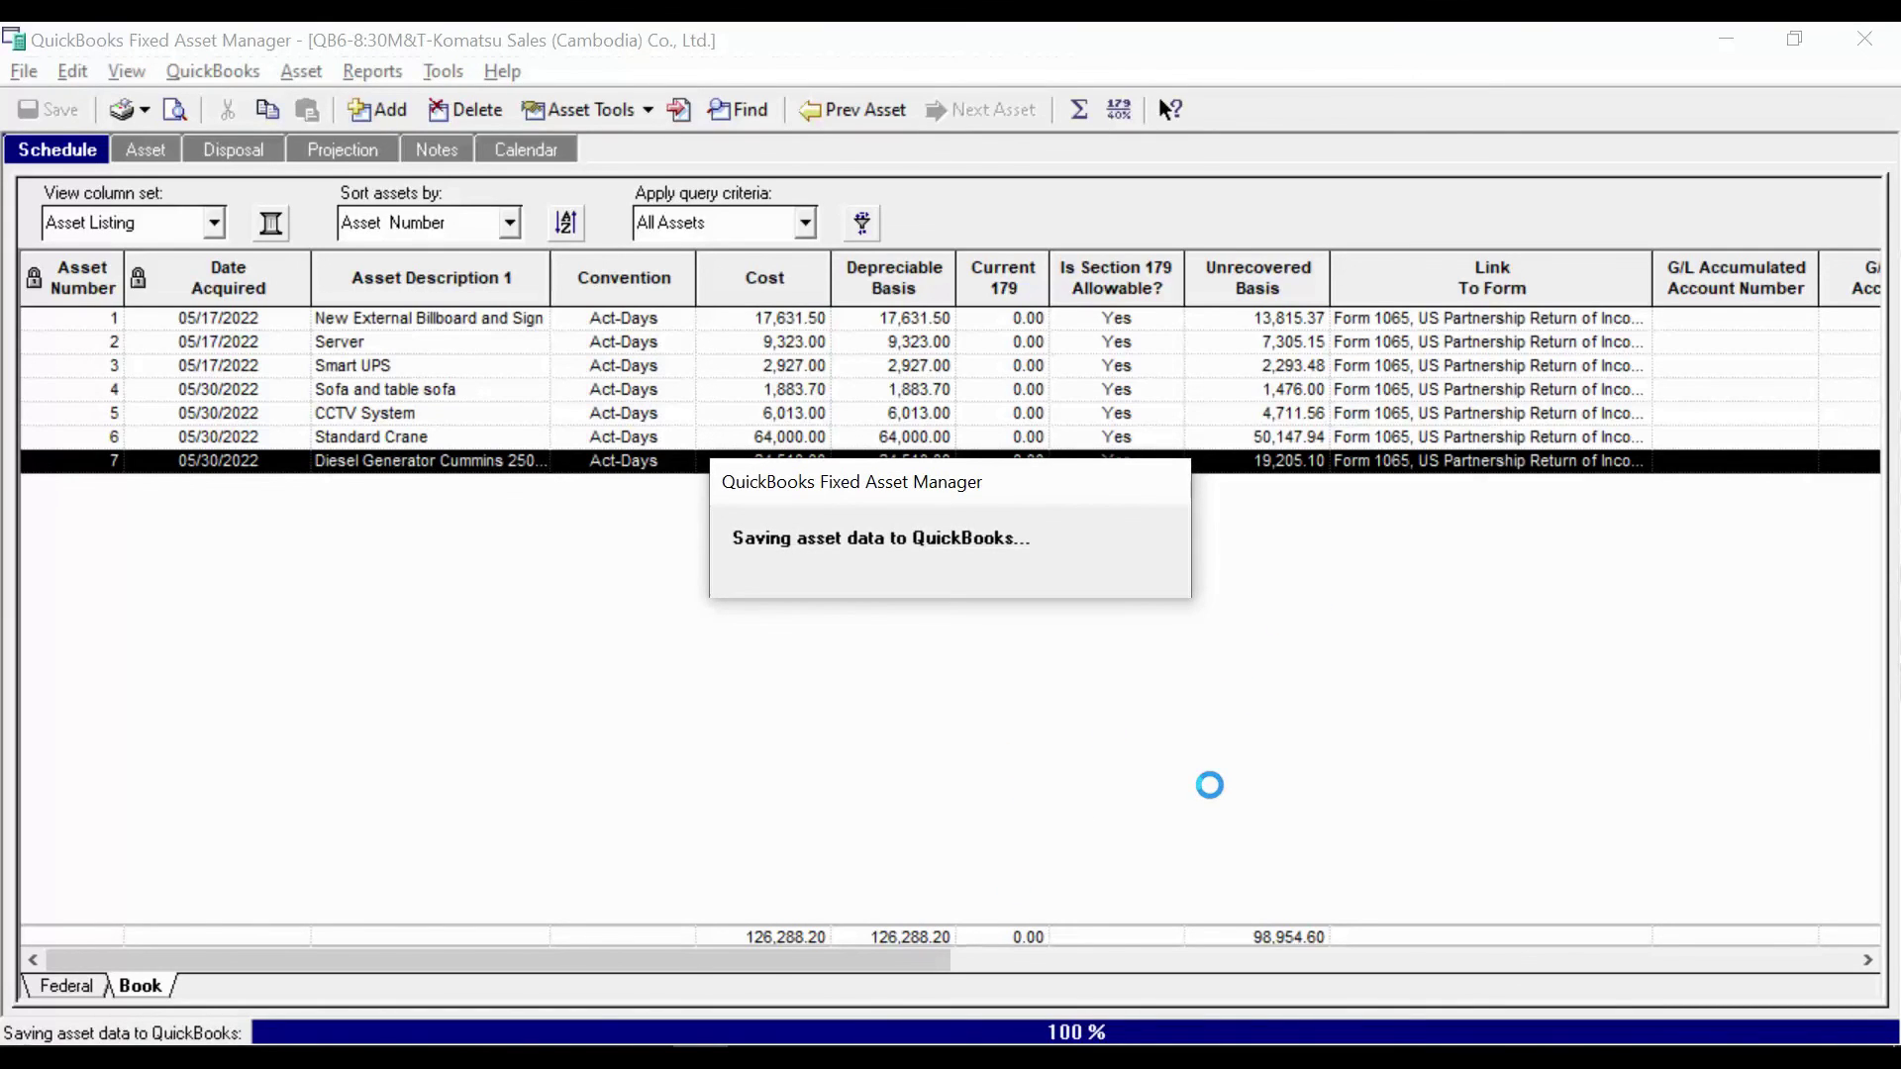
# Highlight the full rows 38 to 58, from the Units of production heading into the Declining balance schedule
pyautogui.scroll(-1, 1215, 784)
pyautogui.scroll(-2, 1215, 784)
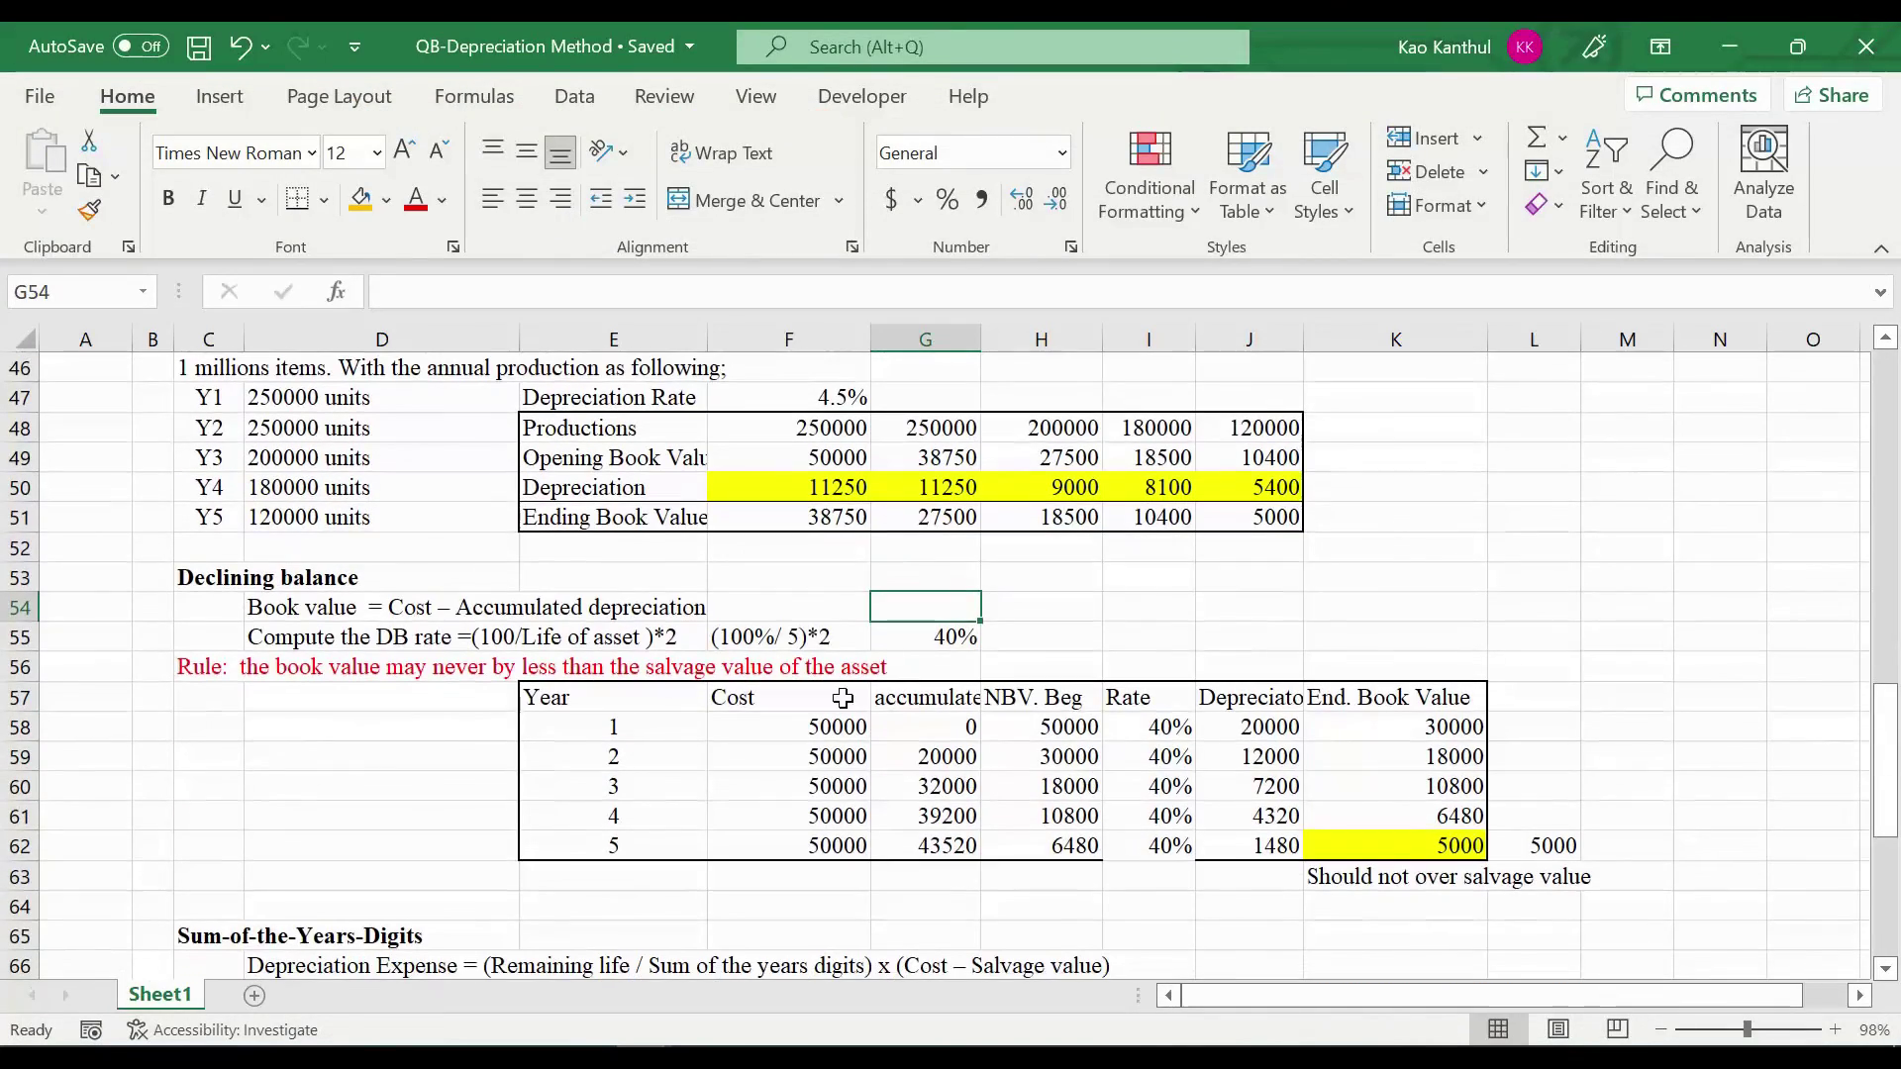
pyautogui.scroll(3, 423, 600)
pyautogui.scroll(2, 422, 600)
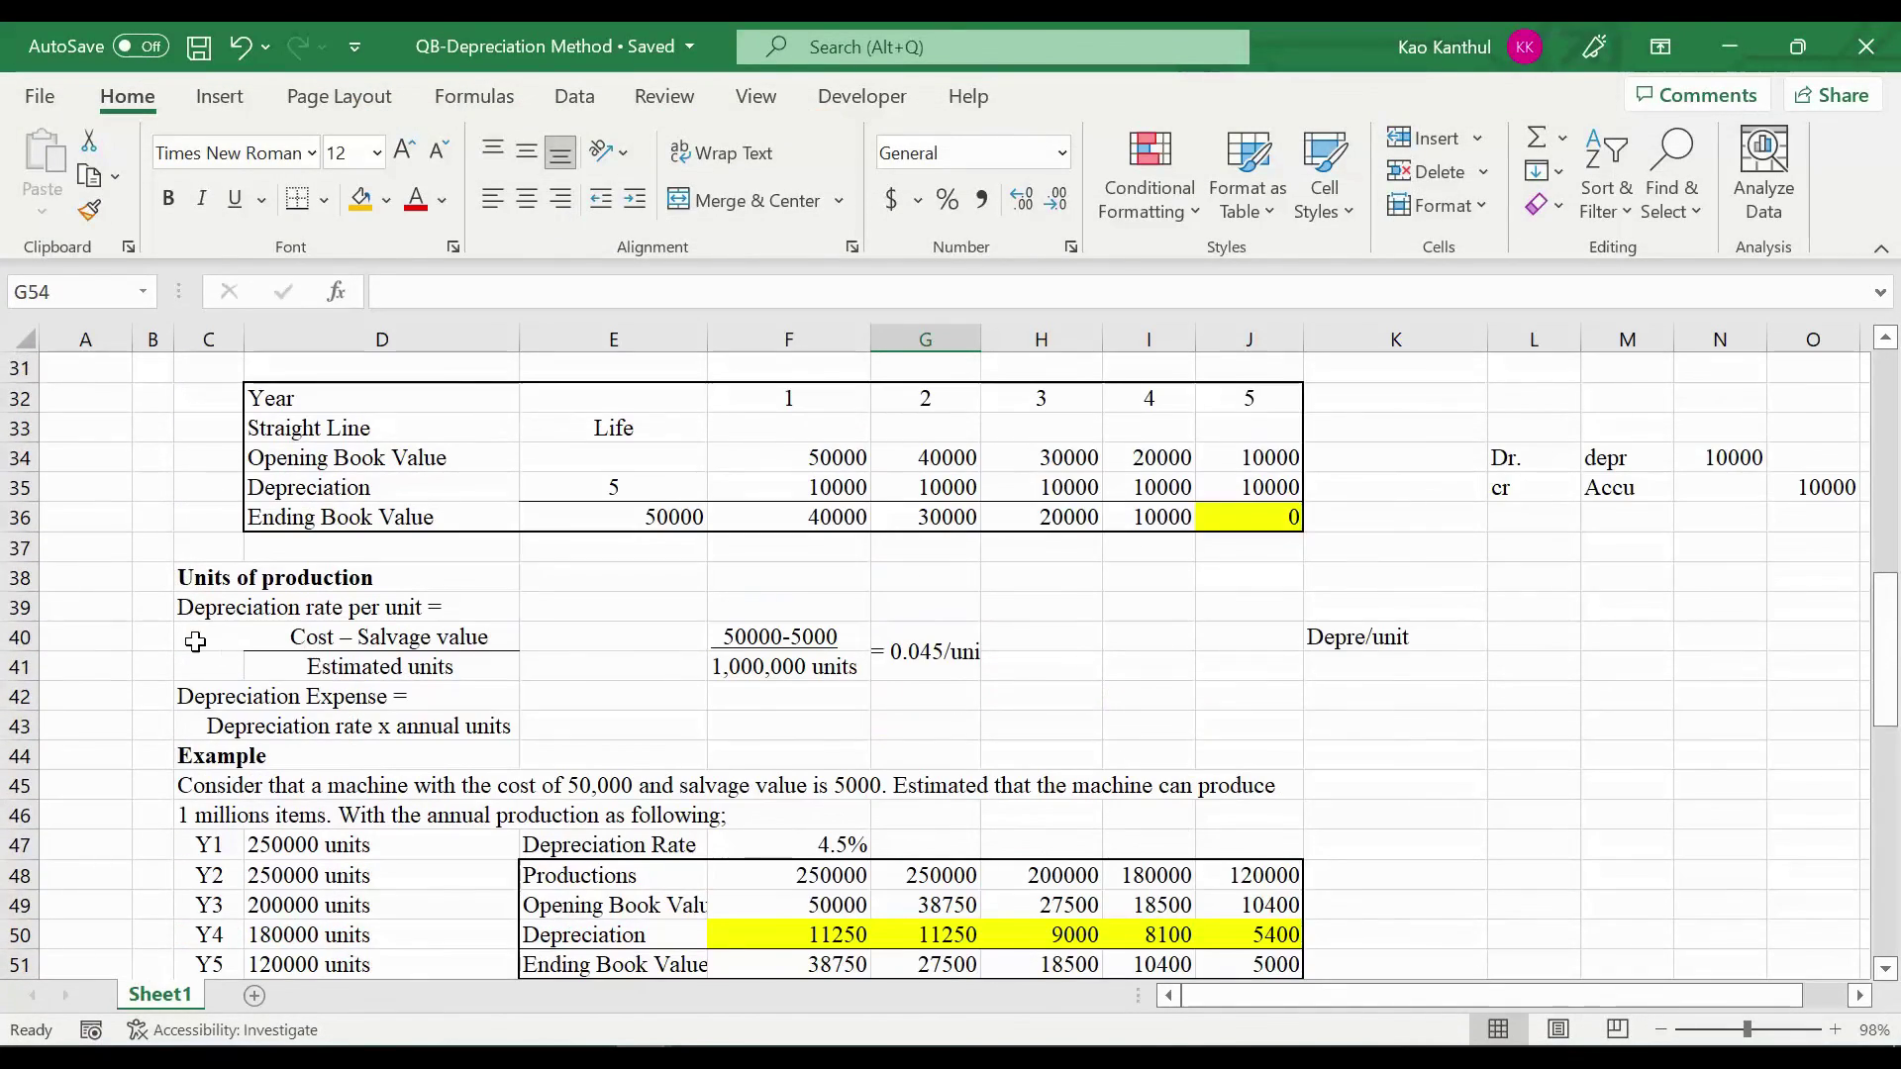
pyautogui.scroll(-1, 198, 574)
pyautogui.moveTo(3, 487); pyautogui.dragTo(10, 683)
# Highlight the full rows 65 to 77 covering the Sum-of-the-Years-Digits method
pyautogui.scroll(-1, 154, 806)
pyautogui.scroll(-4, 154, 806)
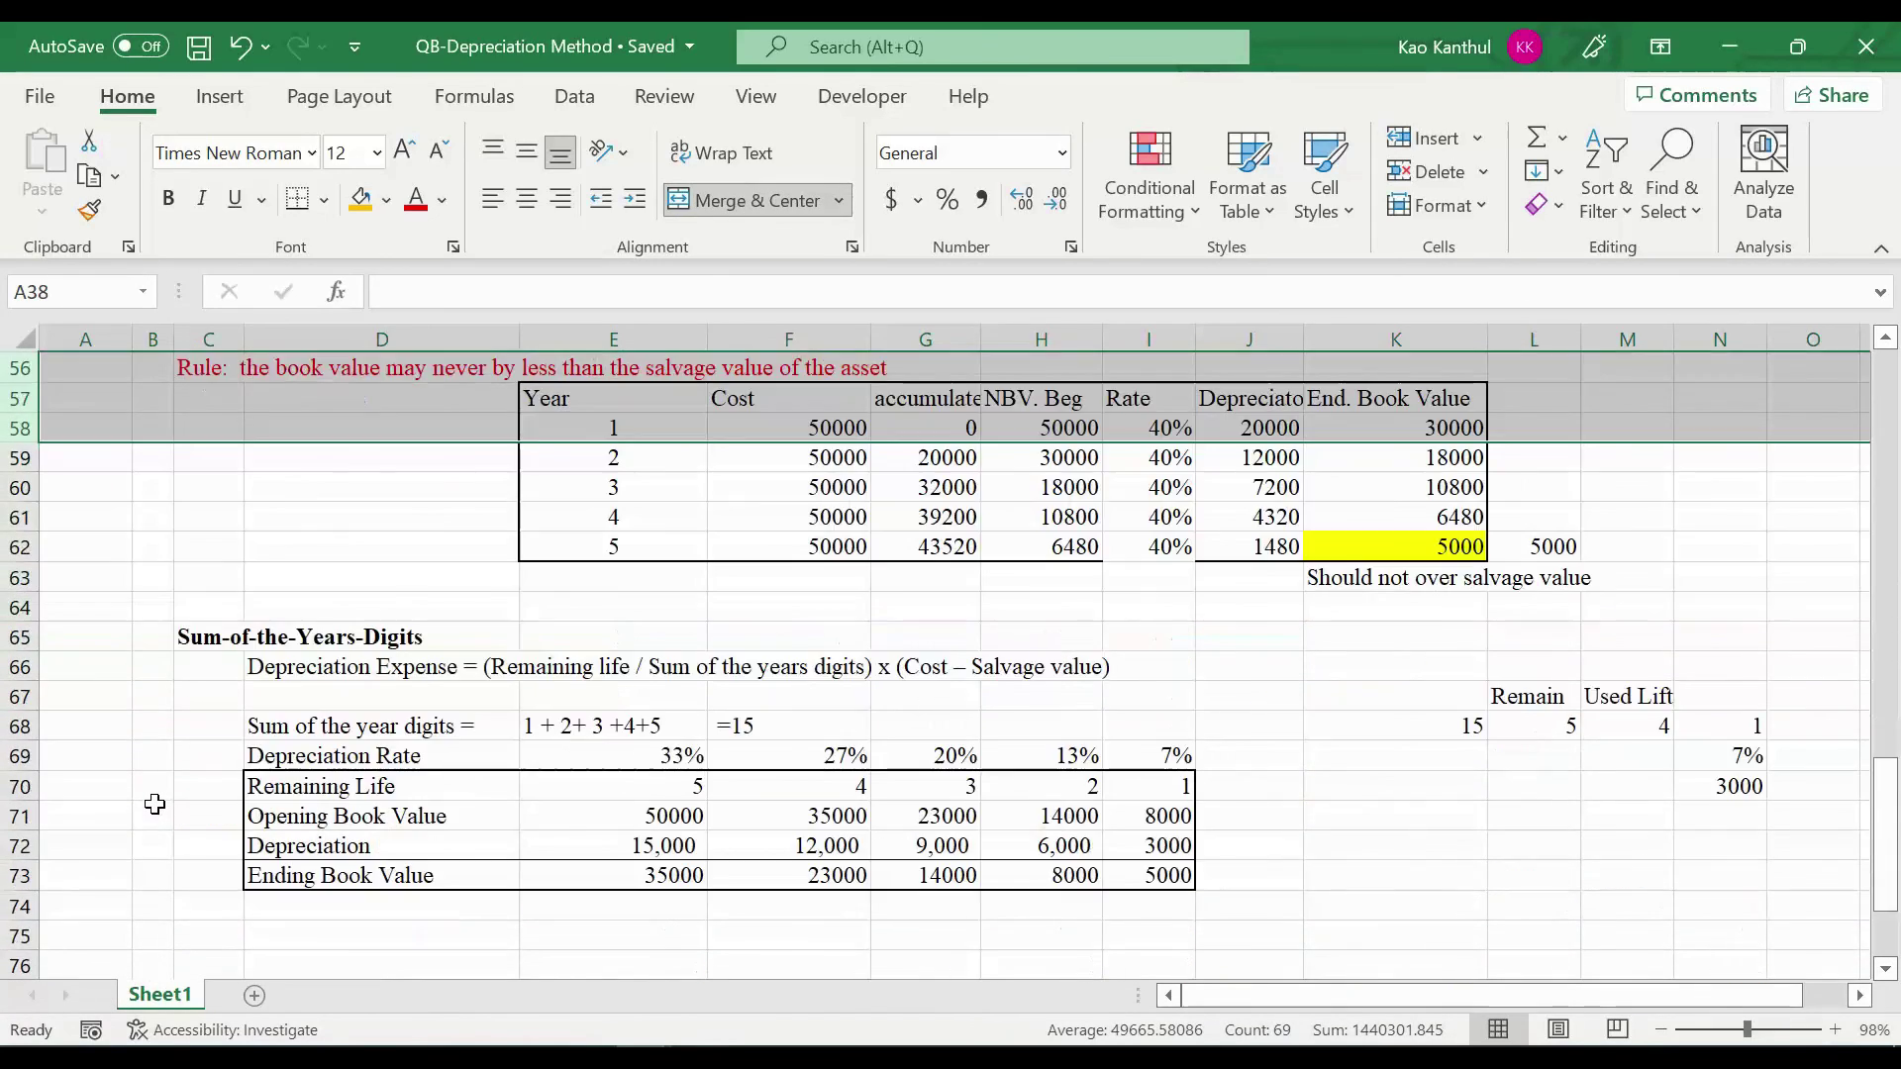
pyautogui.moveTo(20, 458); pyautogui.dragTo(22, 816)
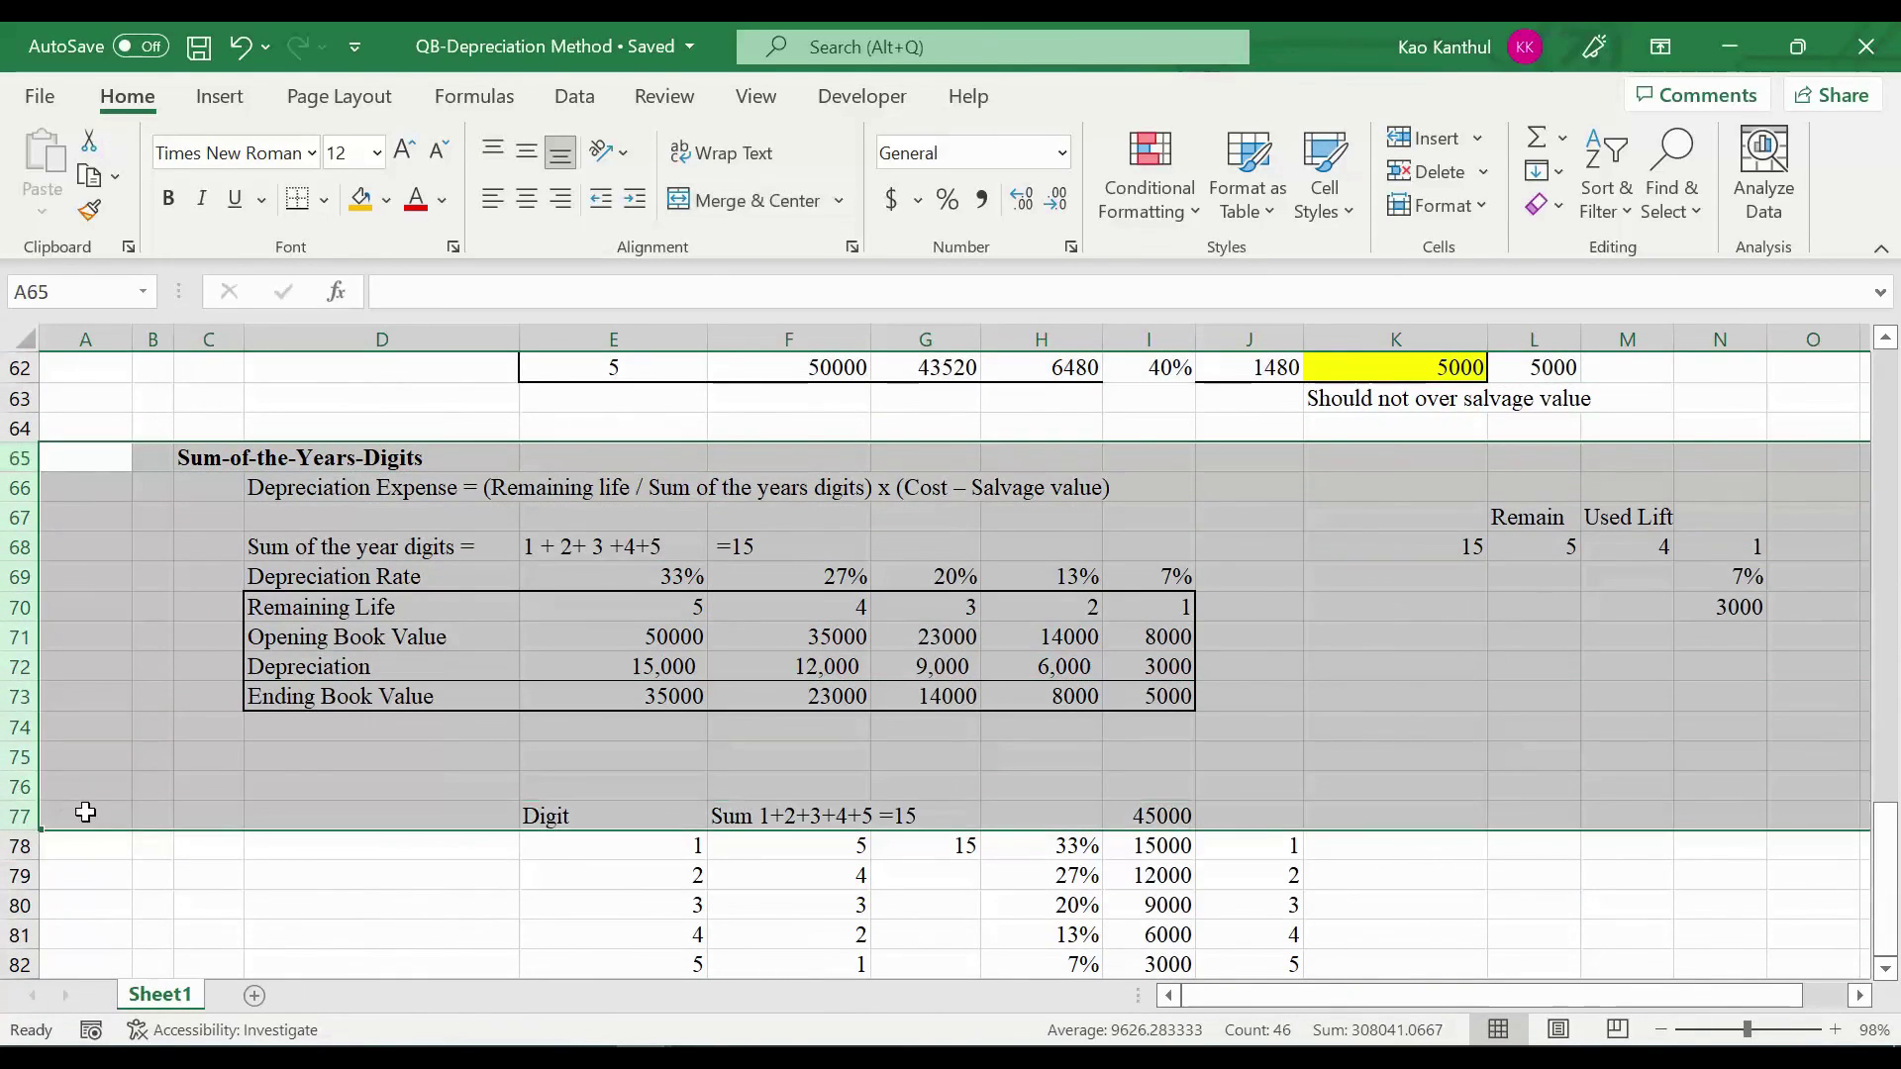